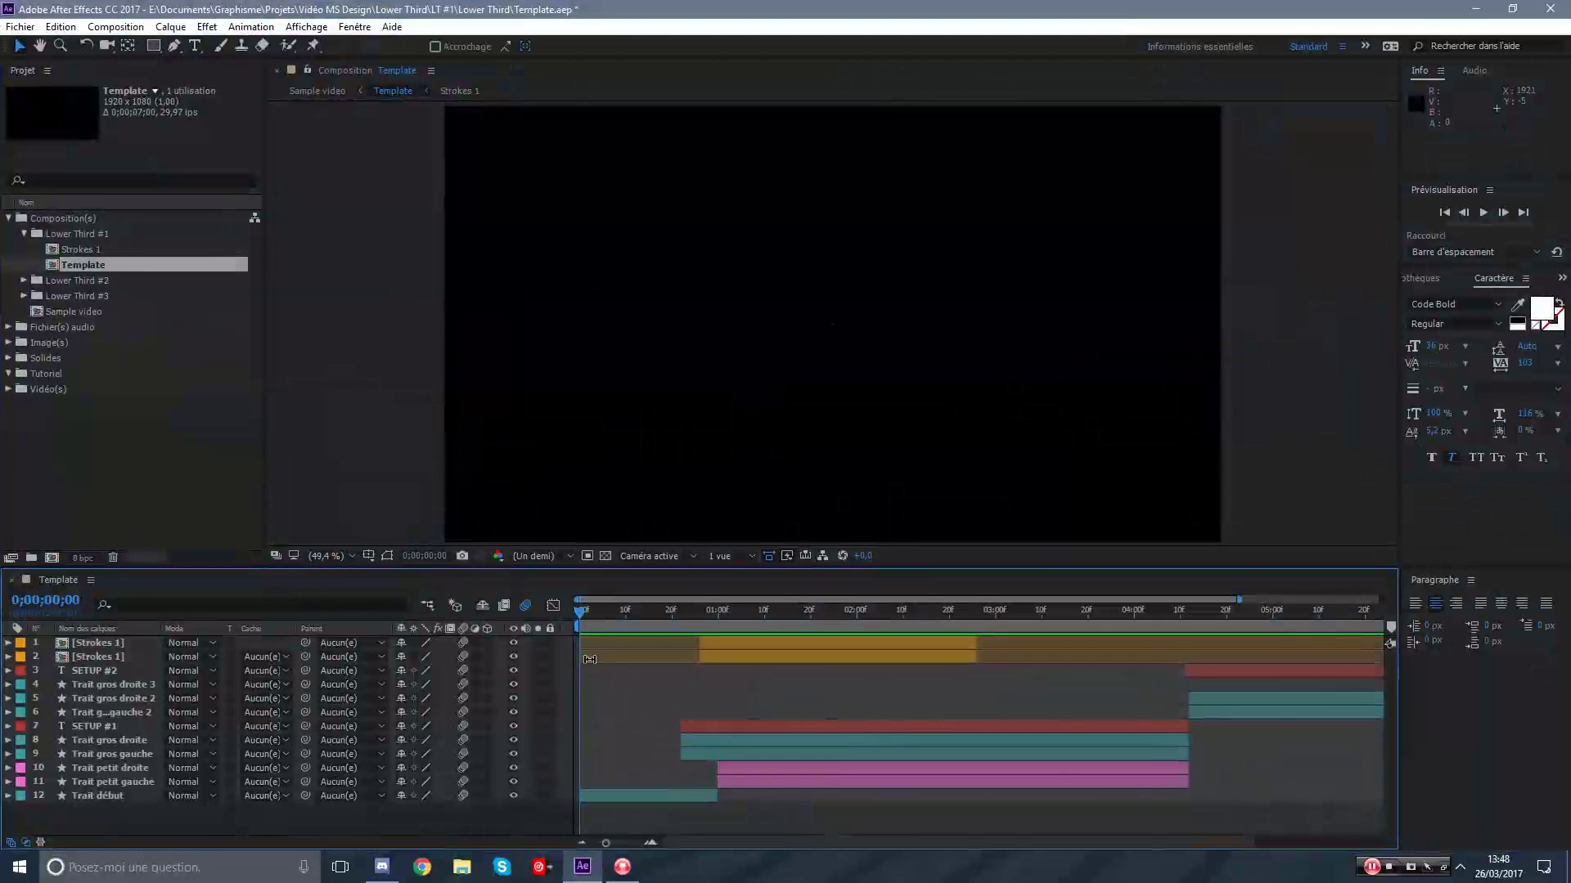
Play back the Template composition's title animation from the start and stop at about two seconds.
left_click(133, 417)
left_click_drag(595, 608, 507, 611)
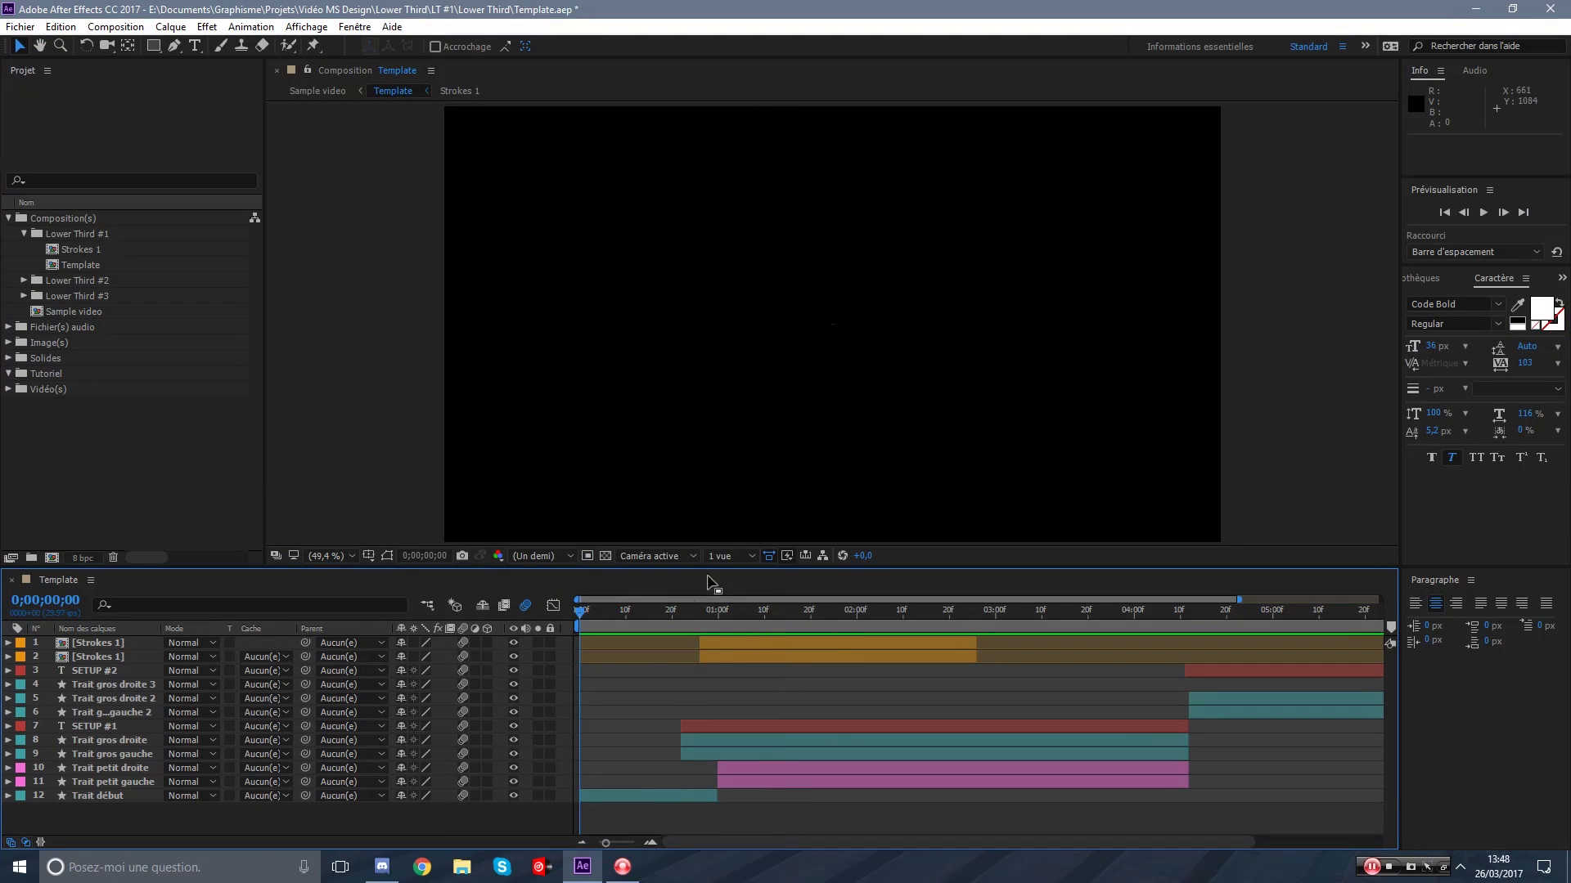
left_click_drag(687, 608, 499, 638)
key("space")
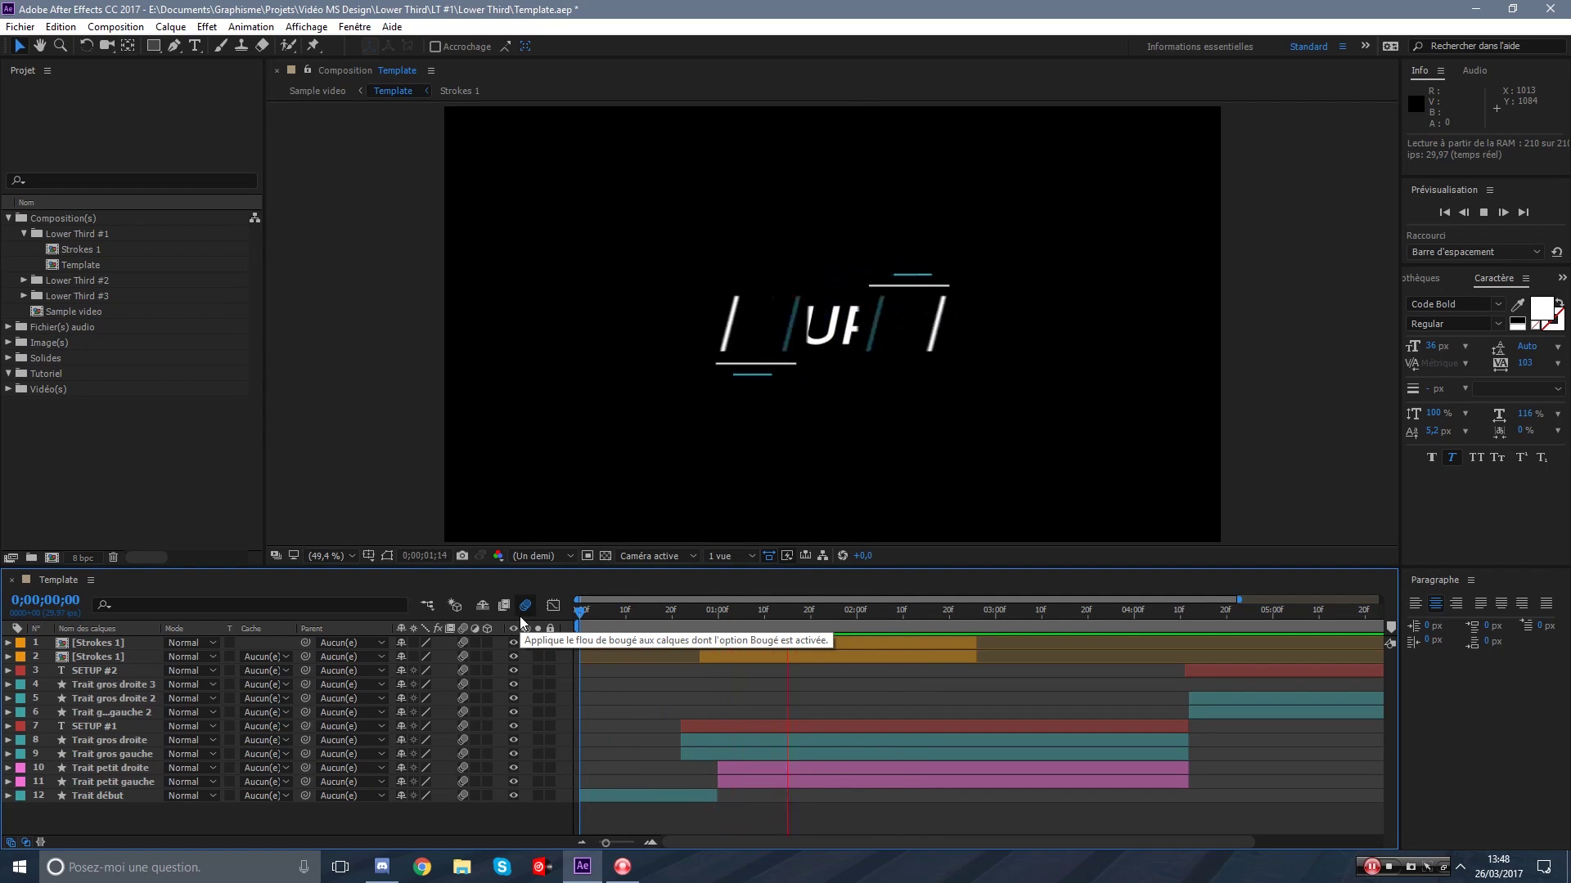
key("space")
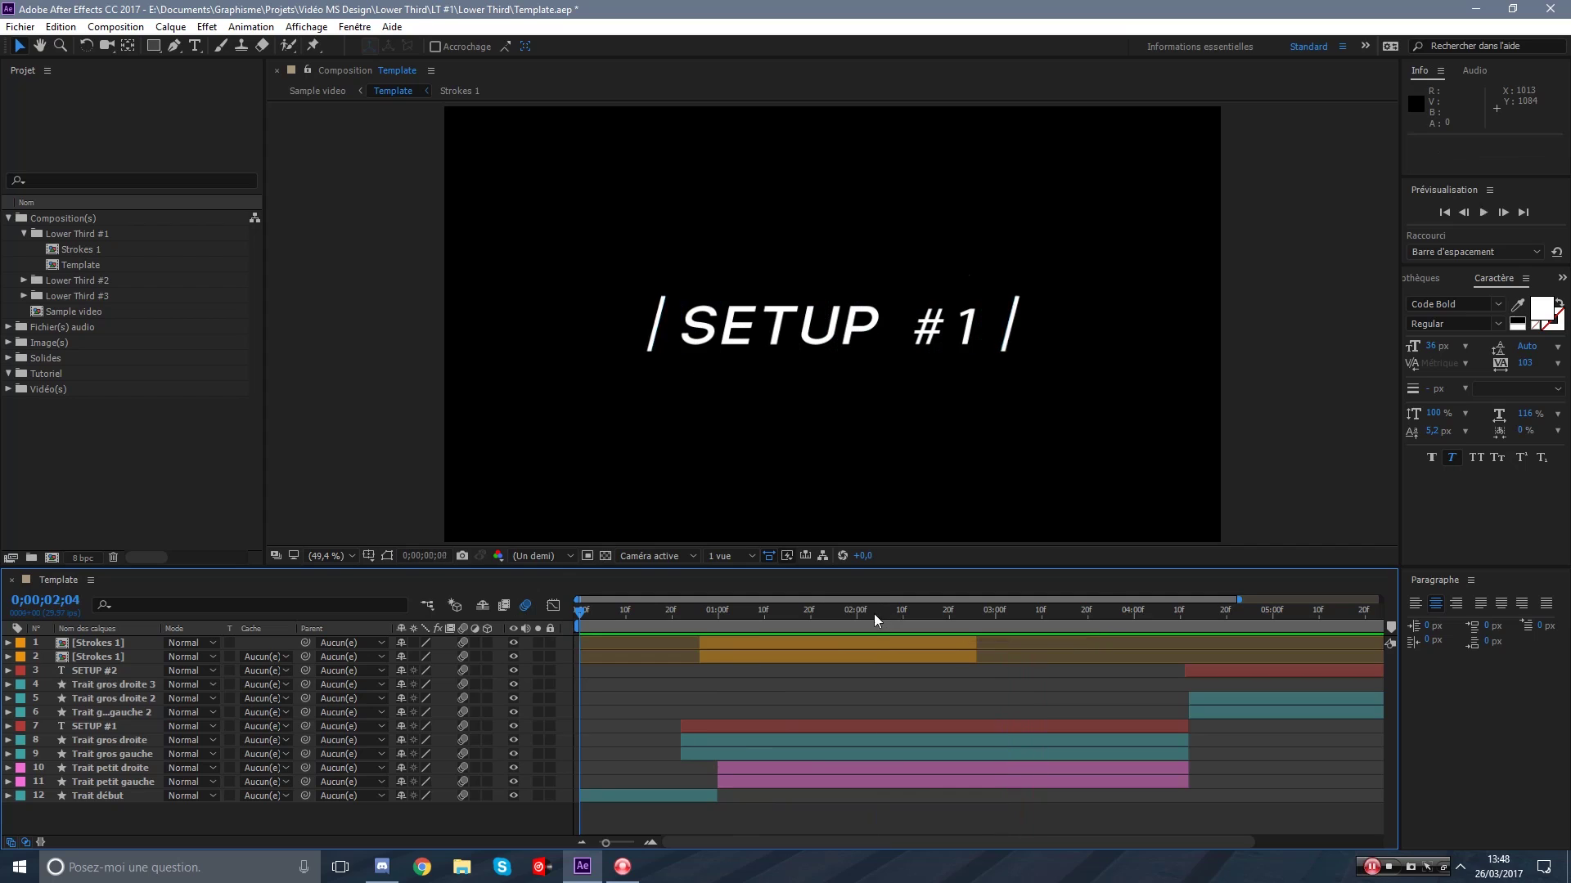
left_click_drag(873, 613, 862, 614)
Create a new composition named LT TUTO #1 with the HDTV 1080 29,97 preset and a 20-second duration.
right_click(83, 414)
left_click(96, 425)
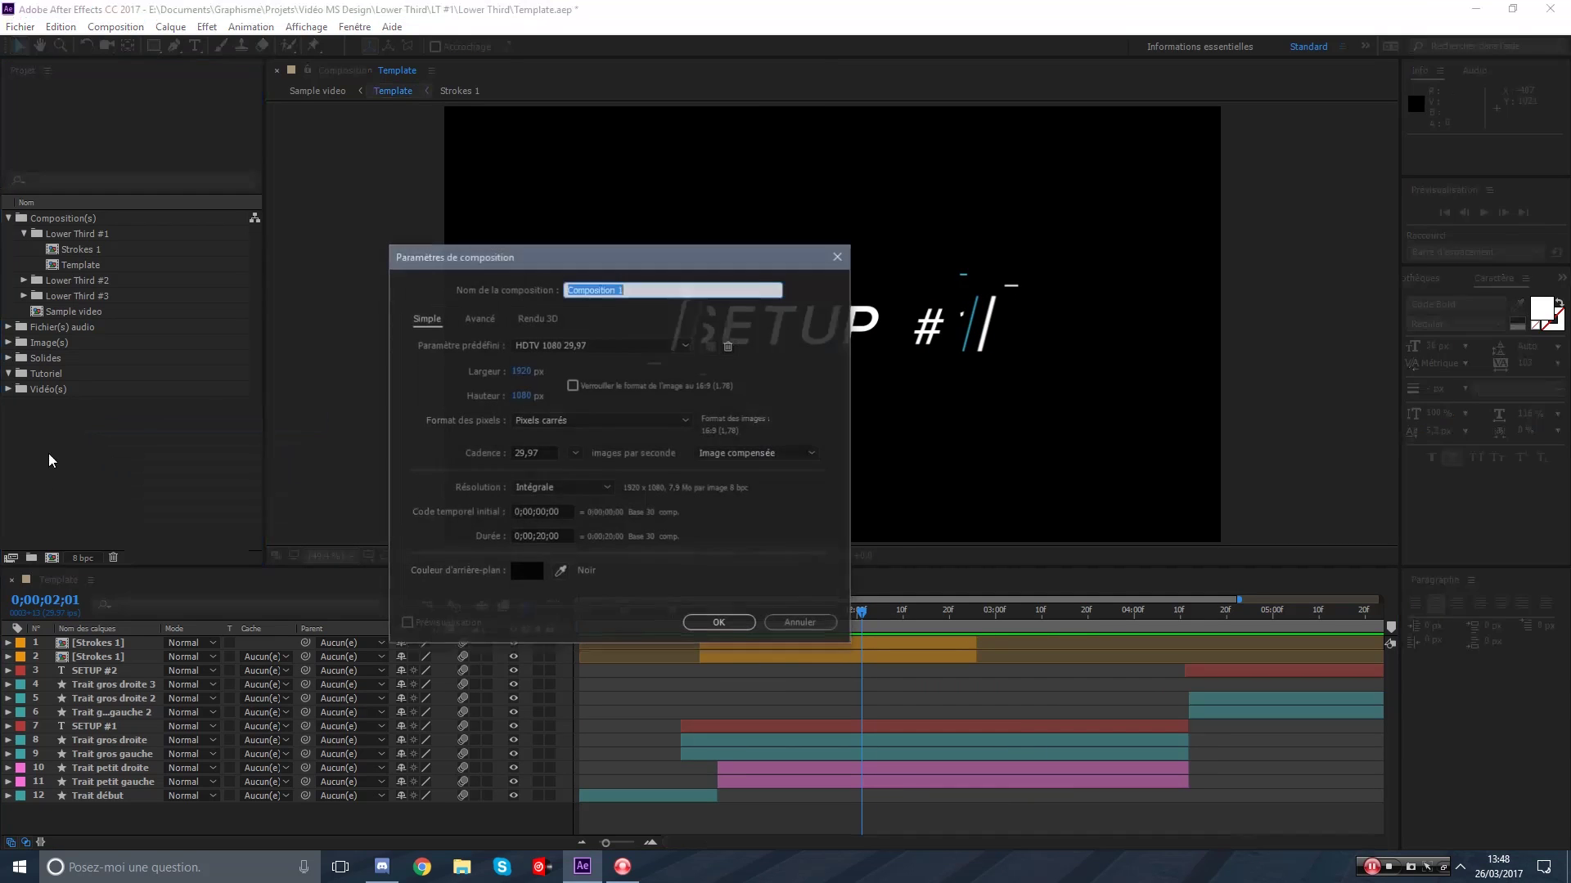
type("LT TUTO #1")
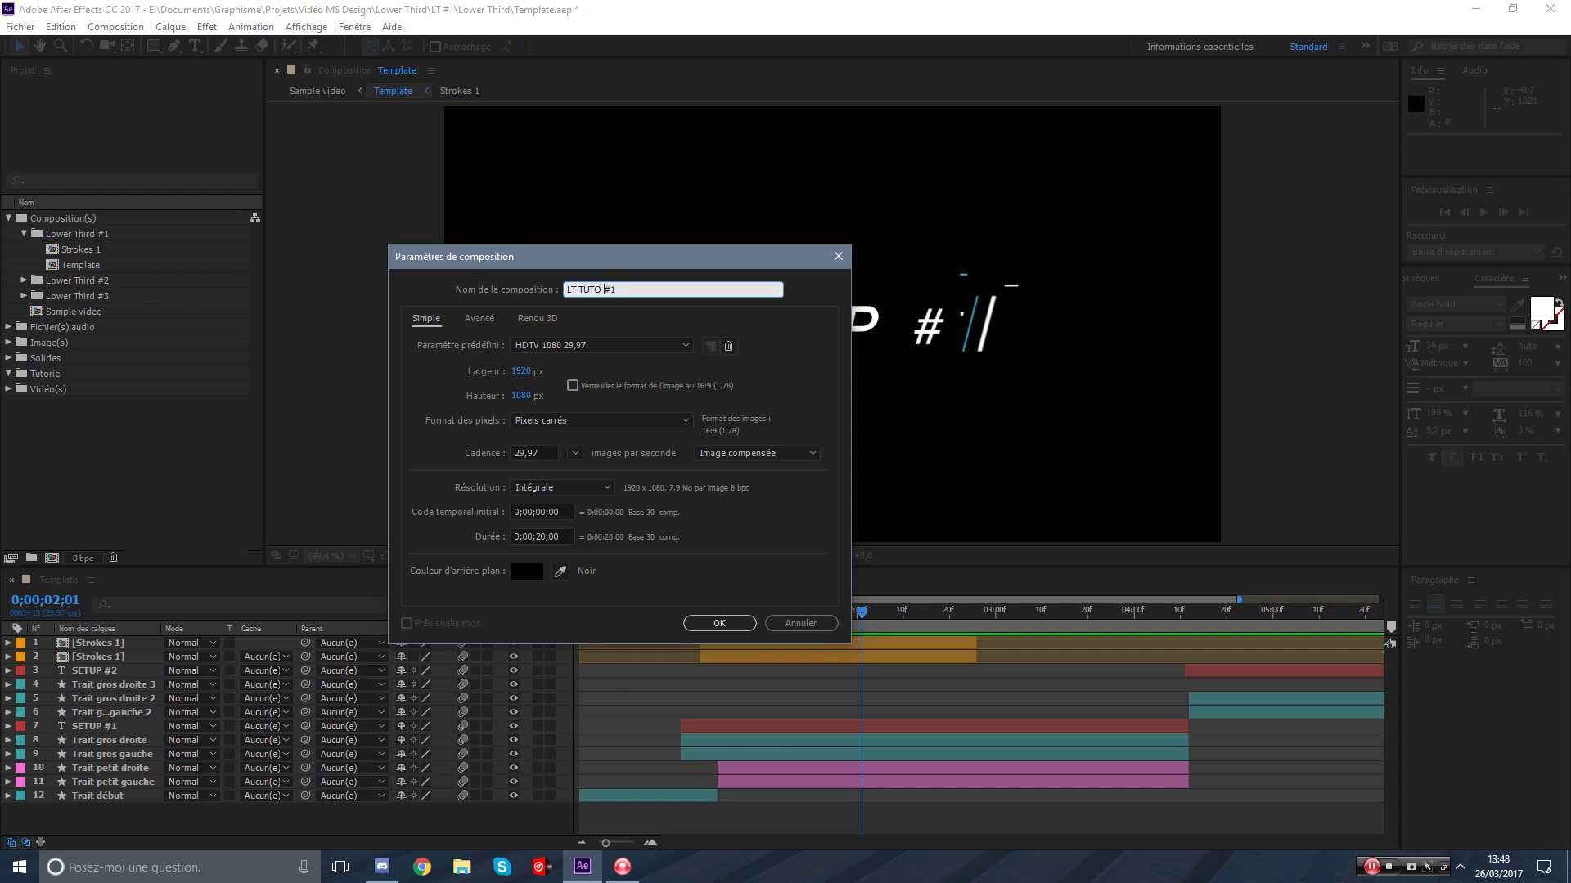
key("Return")
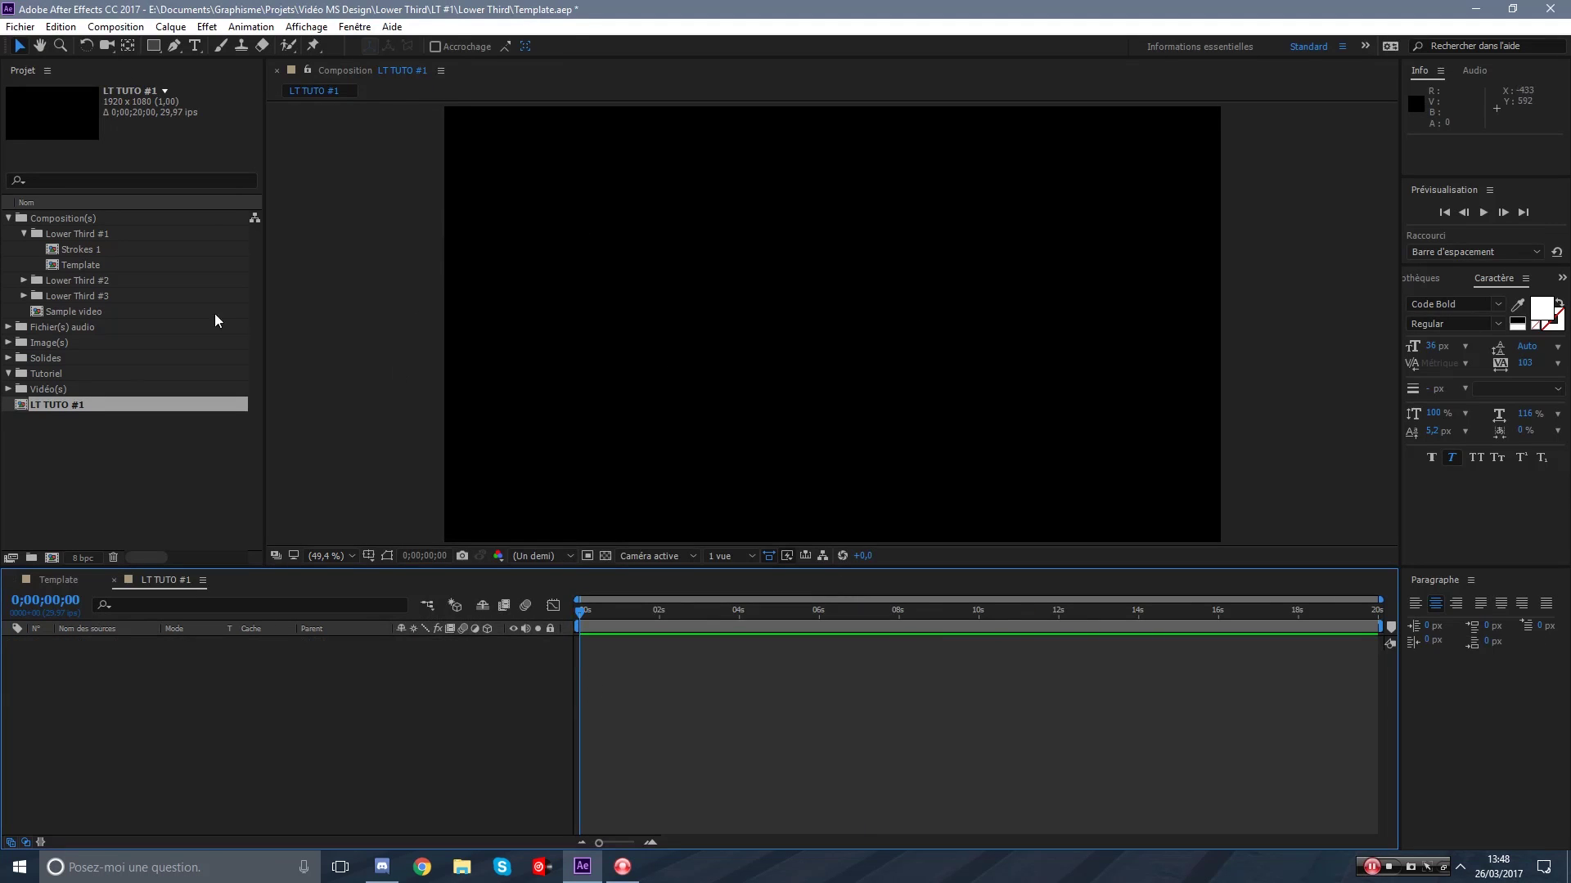
Create a new project folder named Tutoriel.
right_click(74, 444)
left_click(83, 458)
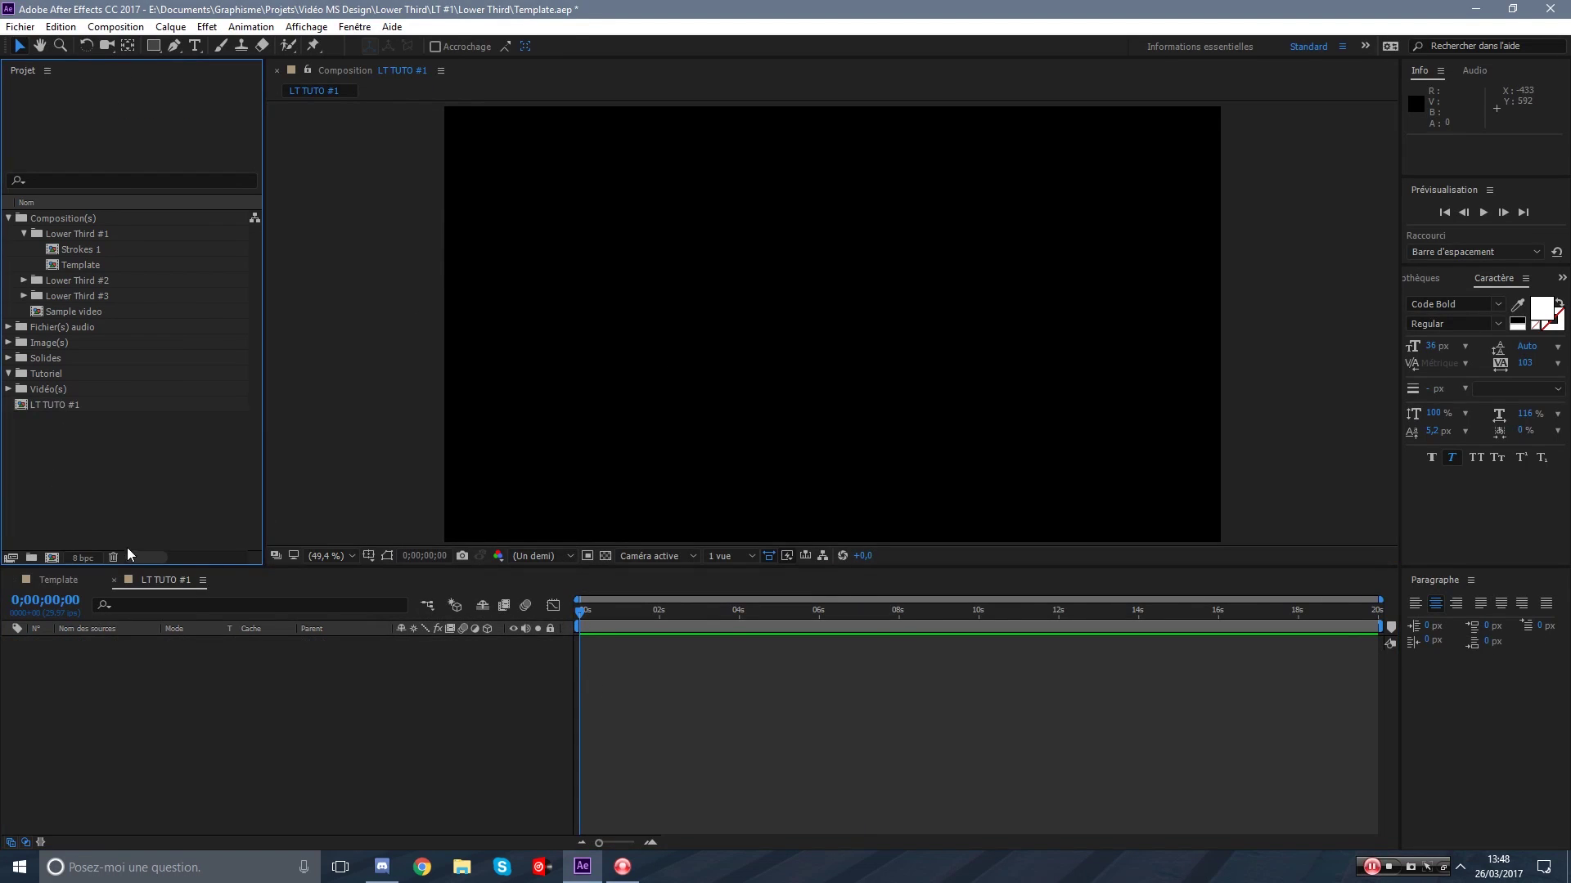
left_click(31, 559)
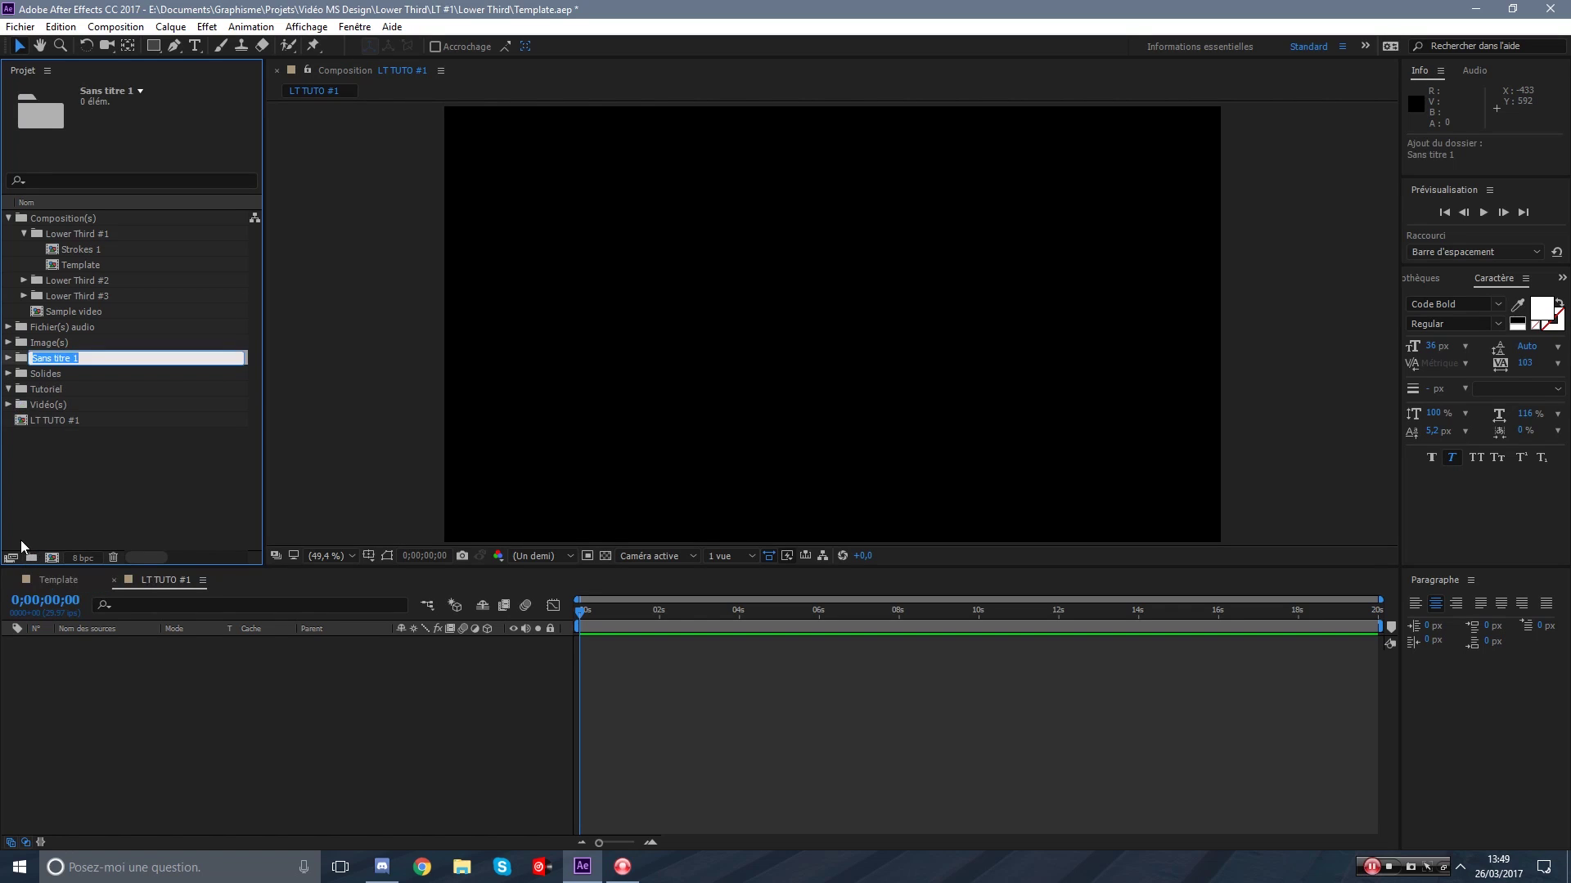
type("Tutoriel")
key("Return")
Move the LT TUTO #1 composition into a Tutoriel folder and delete the duplicate Tutoriel folder.
left_click_drag(33, 420, 77, 396)
left_click(28, 373)
key("Delete")
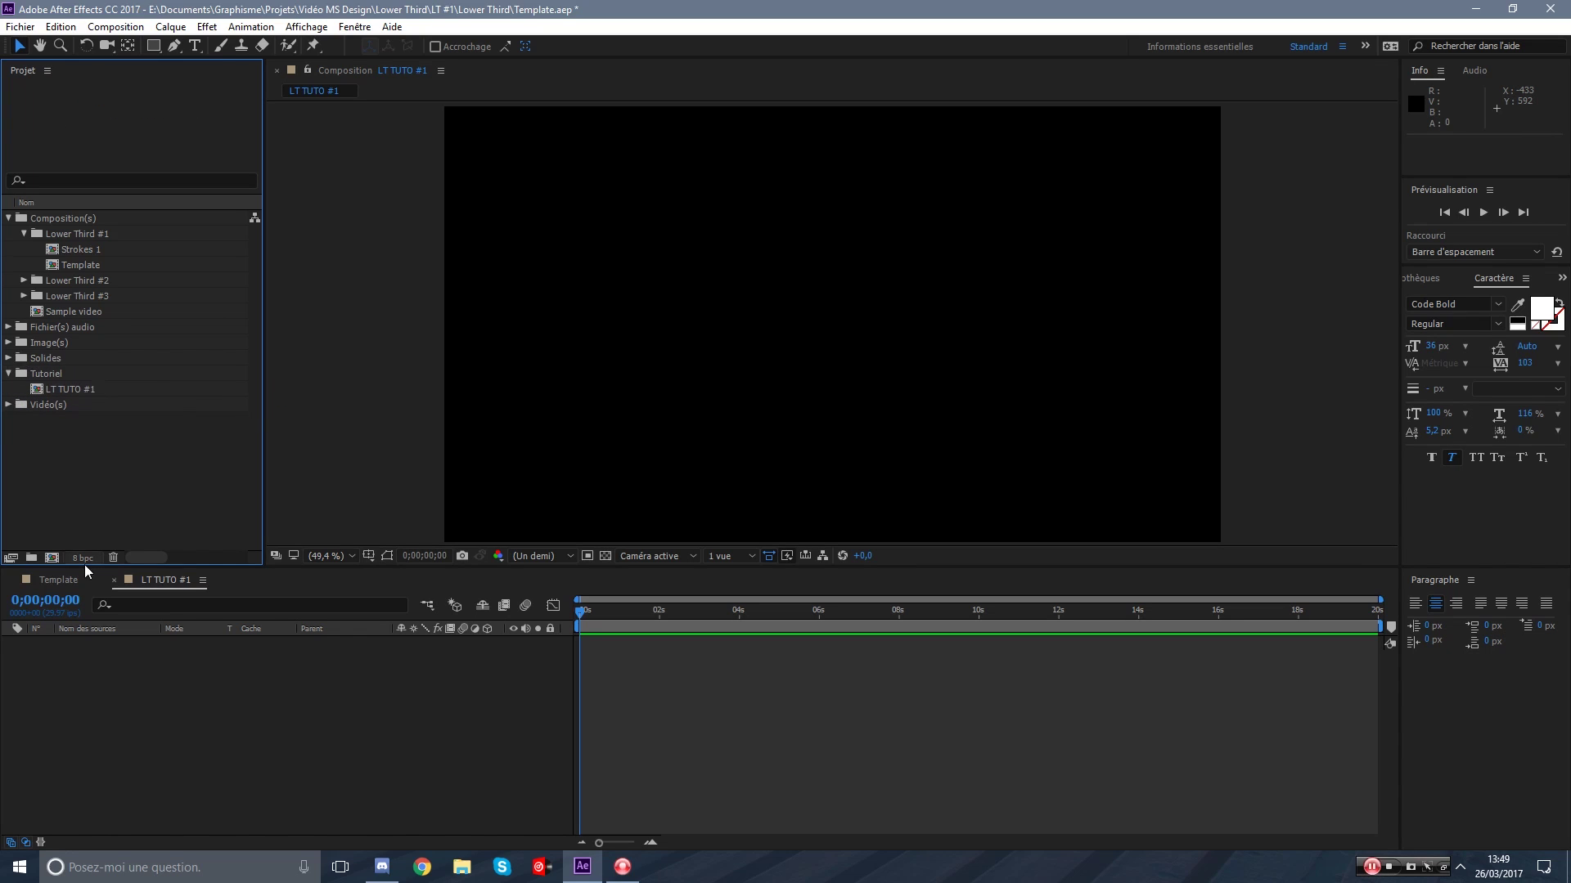
left_click(105, 386)
right_click(648, 670)
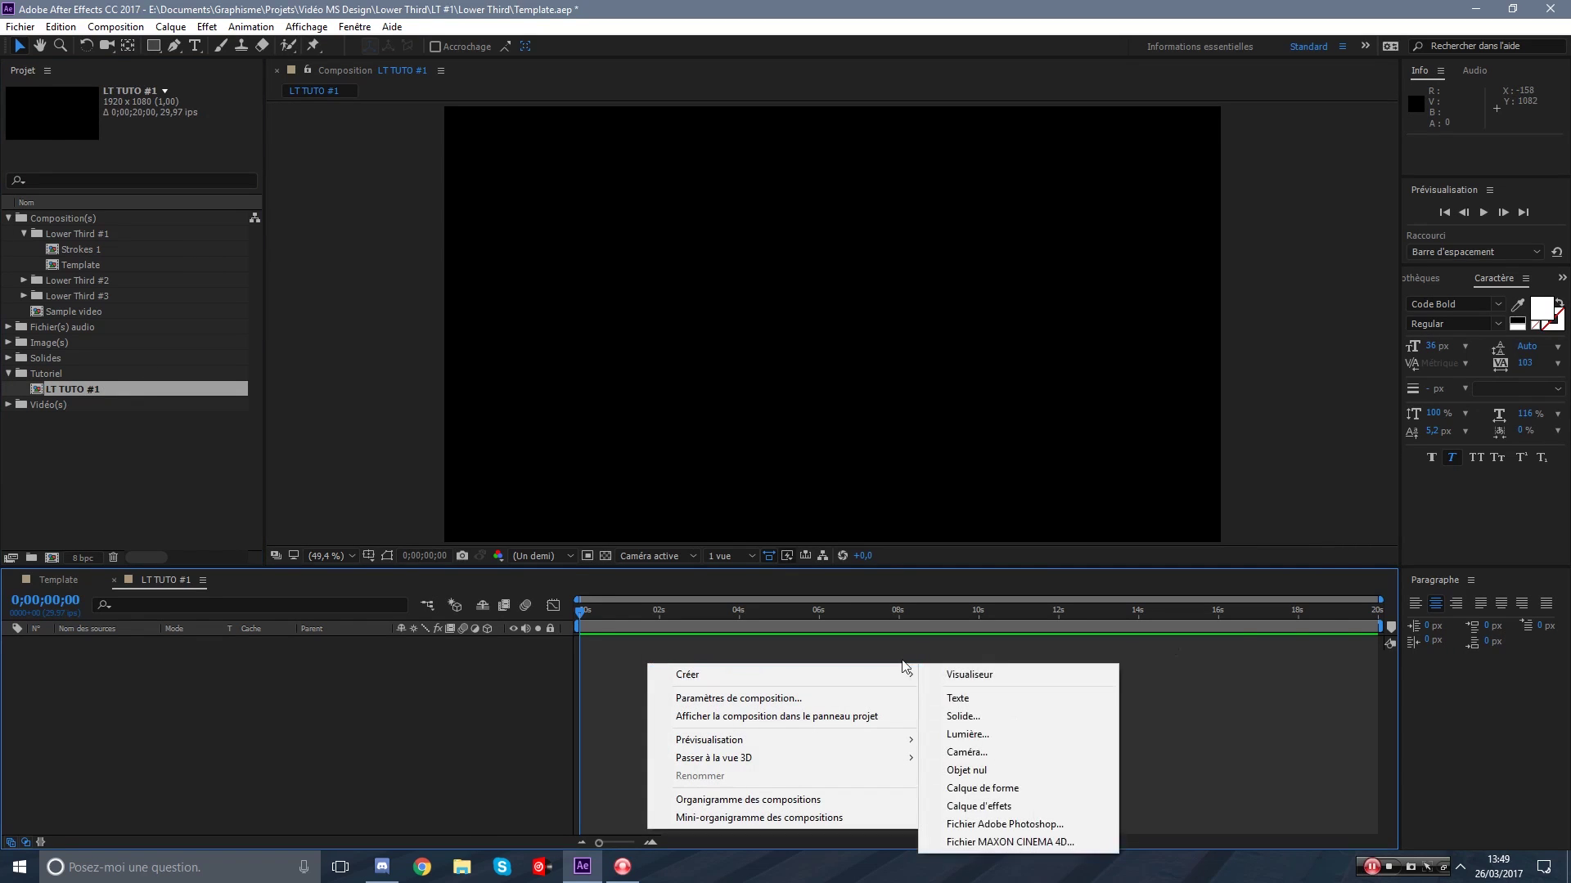
left_click(1379, 613)
left_click_drag(593, 613, 553, 614)
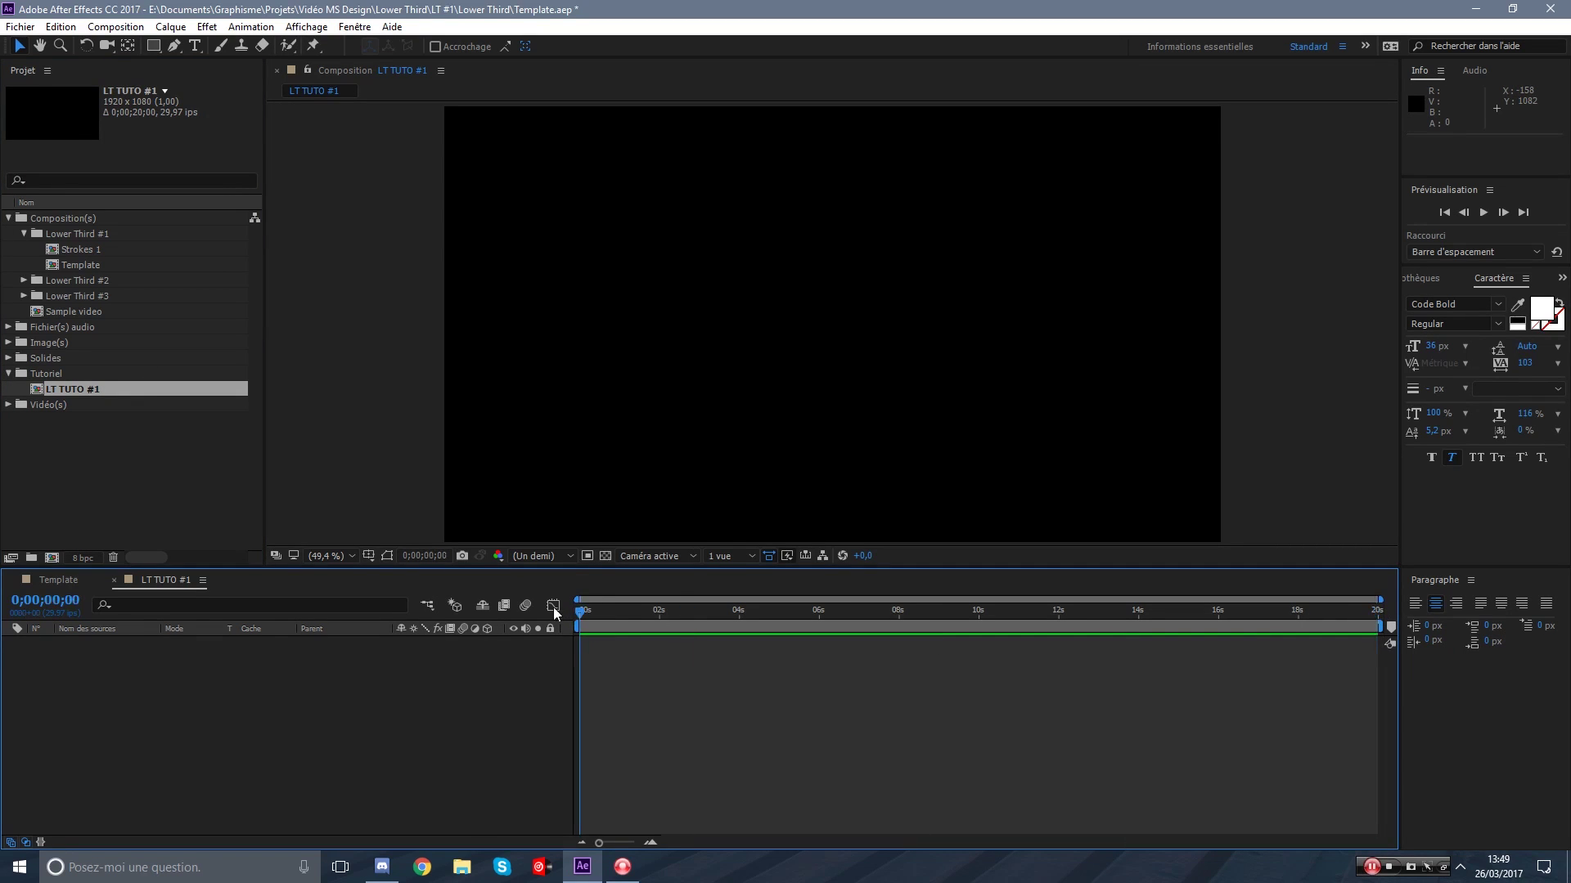
right_click(670, 676)
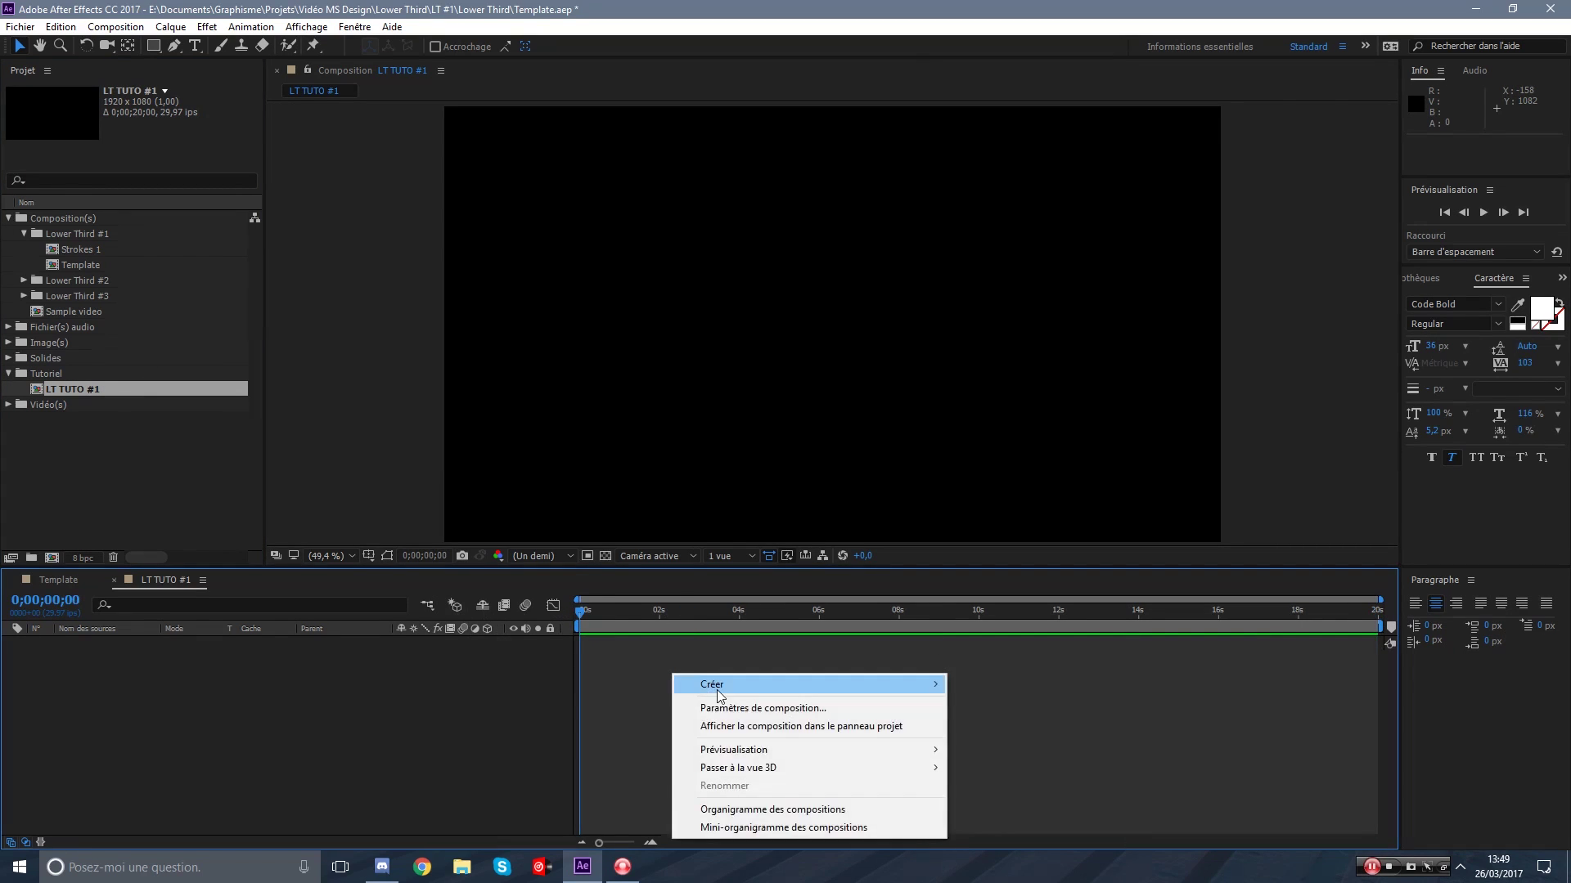
Add a text layer reading MS DESIGN to the composition and leave the layer selected.
left_click(195, 46)
left_click(688, 284)
type("MS DESIGN")
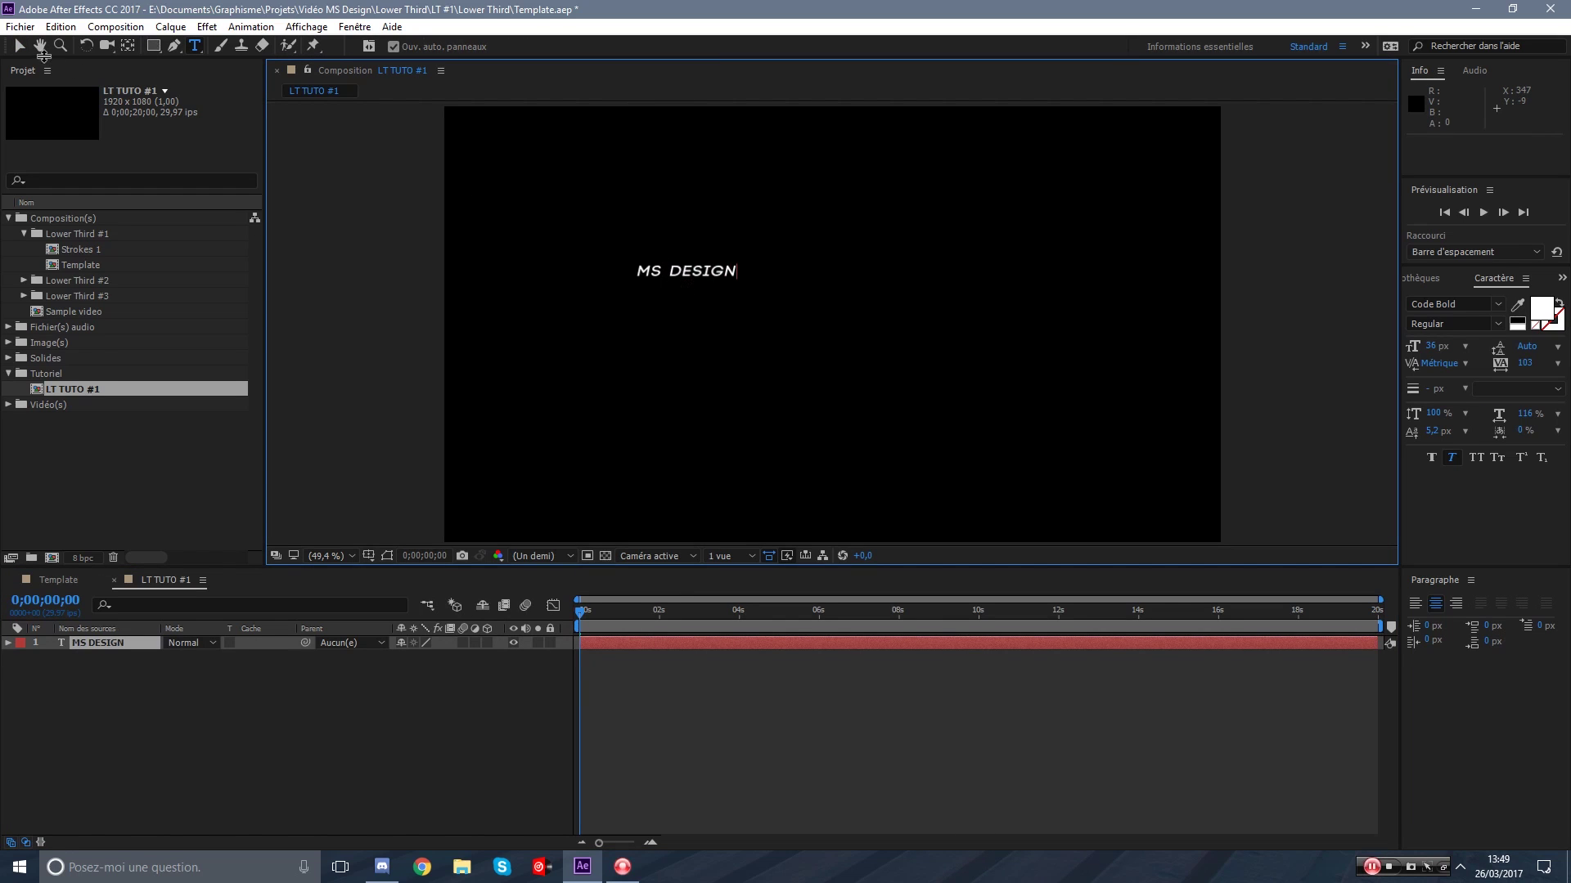
left_click(20, 46)
left_click(1430, 308)
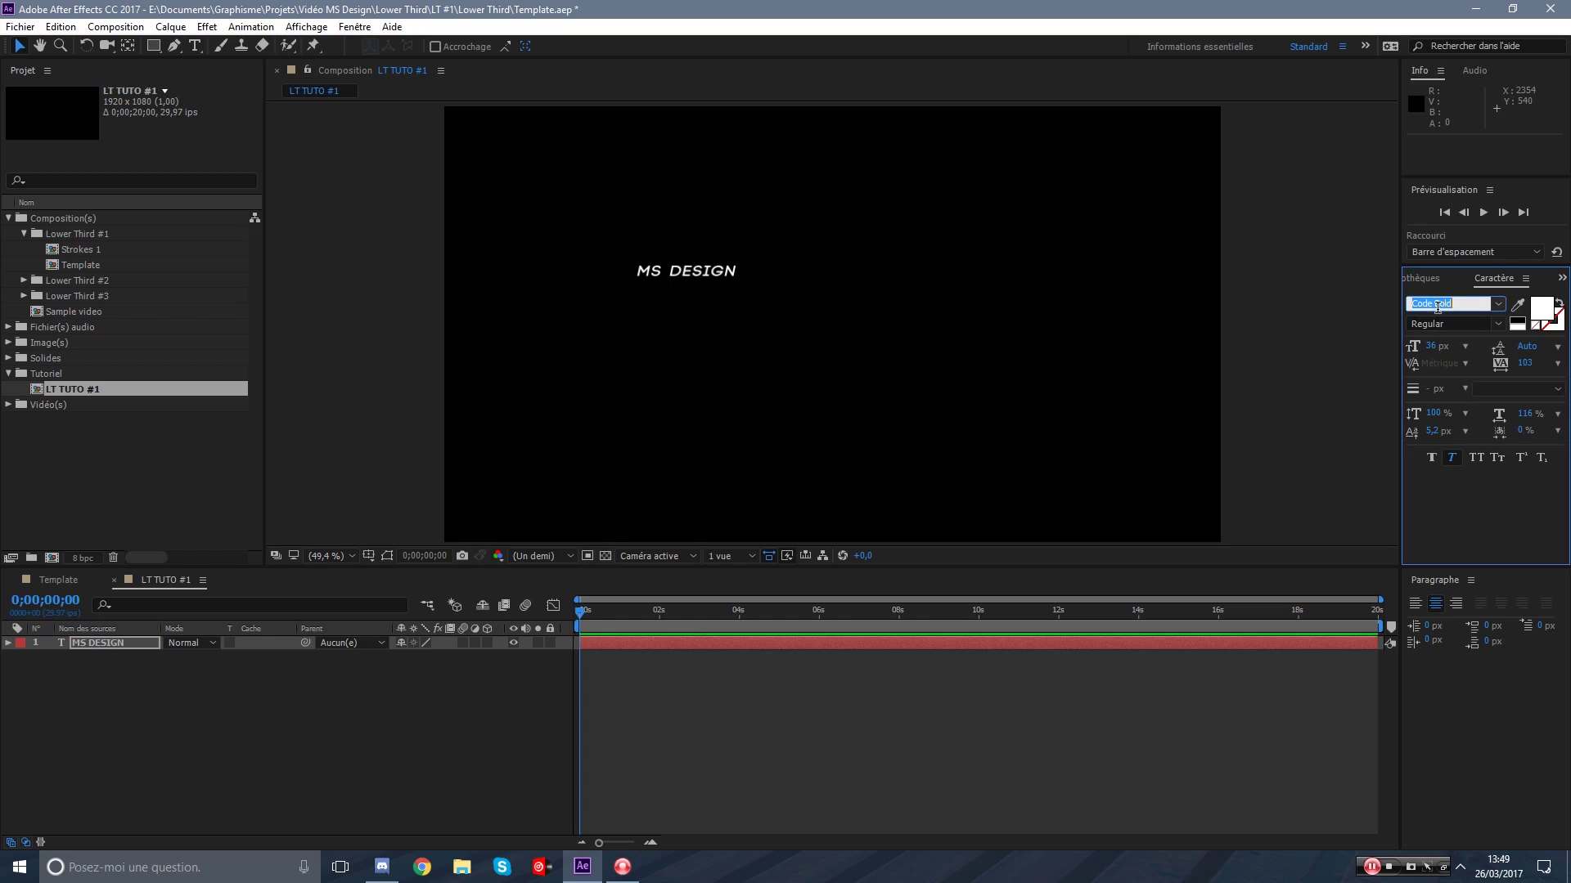
left_click(630, 625)
left_click(630, 646)
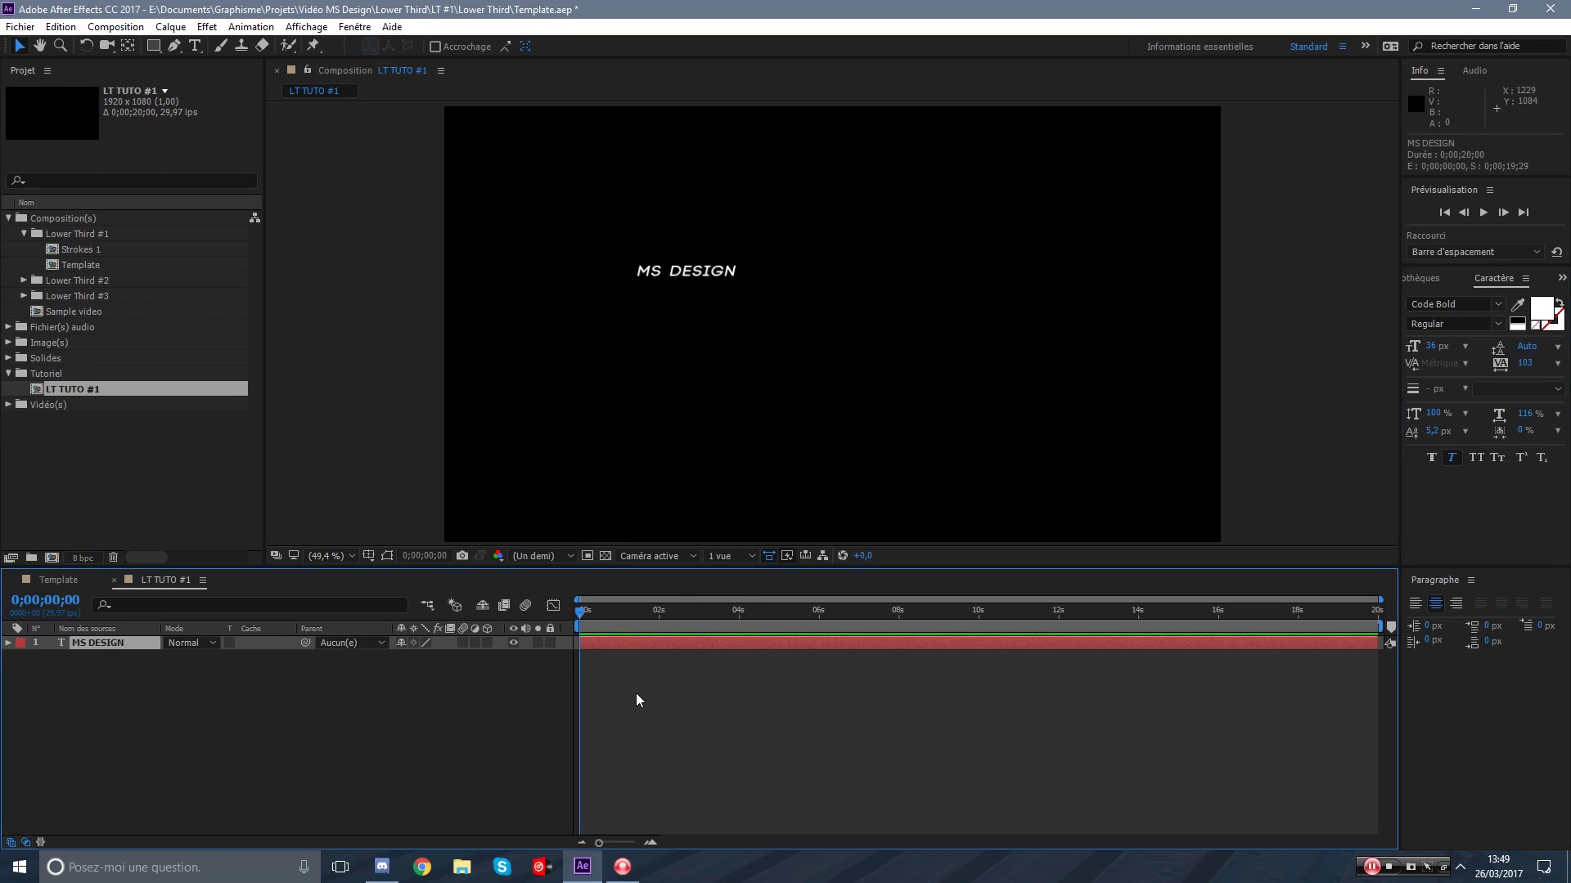
Show the title/action safe guides and move the MS DESIGN text to the frame's centre, about position 956.6, 556.2.
left_click(369, 557)
left_click(410, 575)
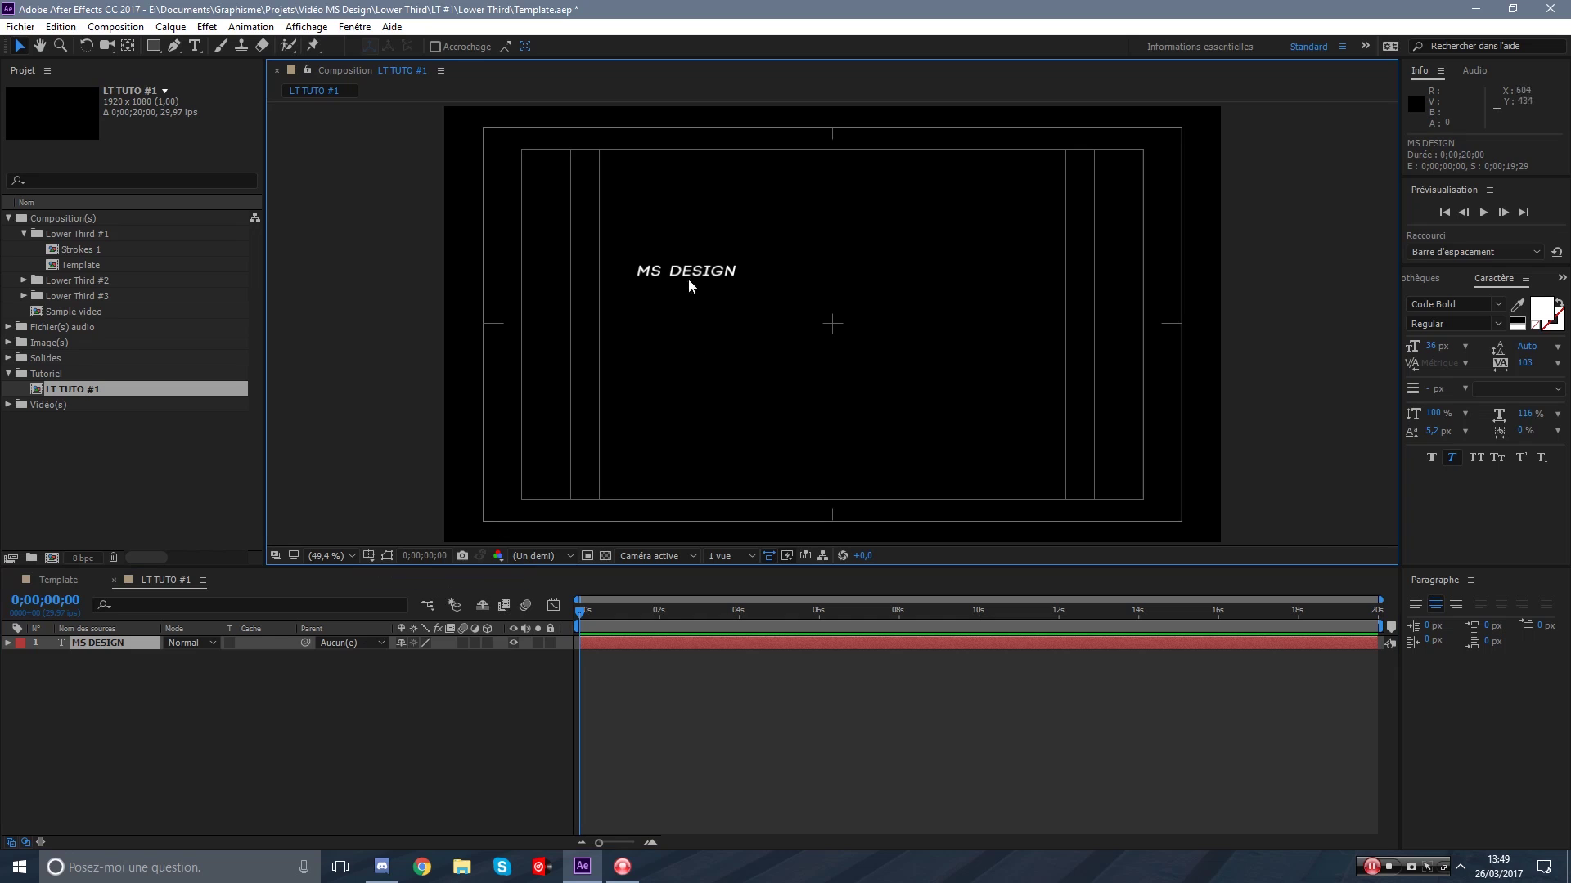
left_click_drag(687, 266, 806, 337)
key("ctrl+z")
left_click(679, 644)
left_click_drag(712, 275, 856, 324)
left_click(679, 420)
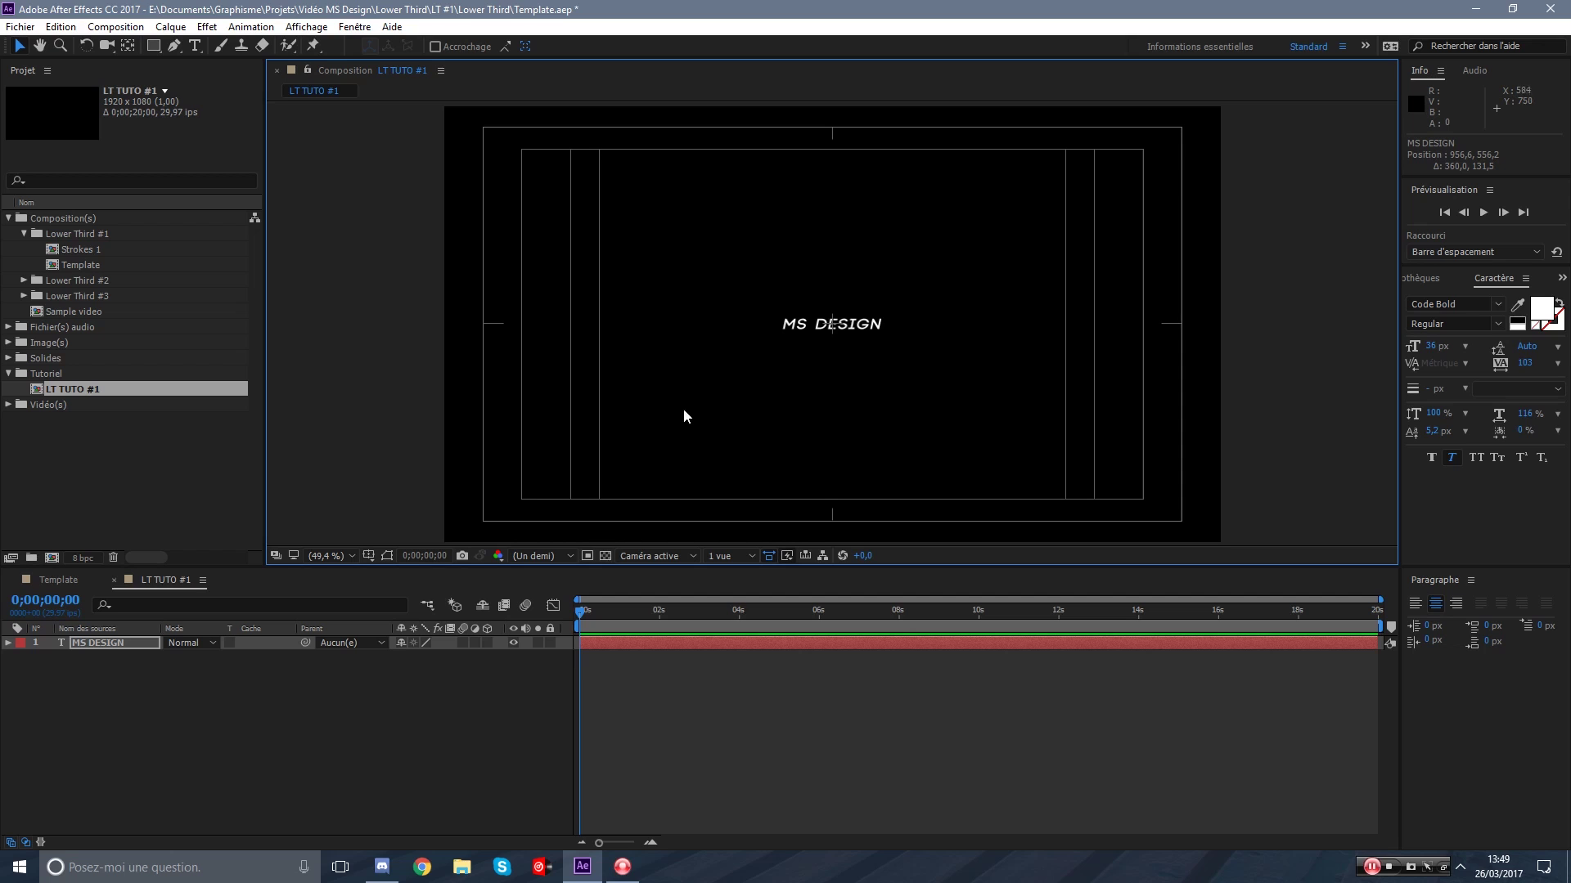
Turn on the display of layer controls in the composition view.
left_click(306, 27)
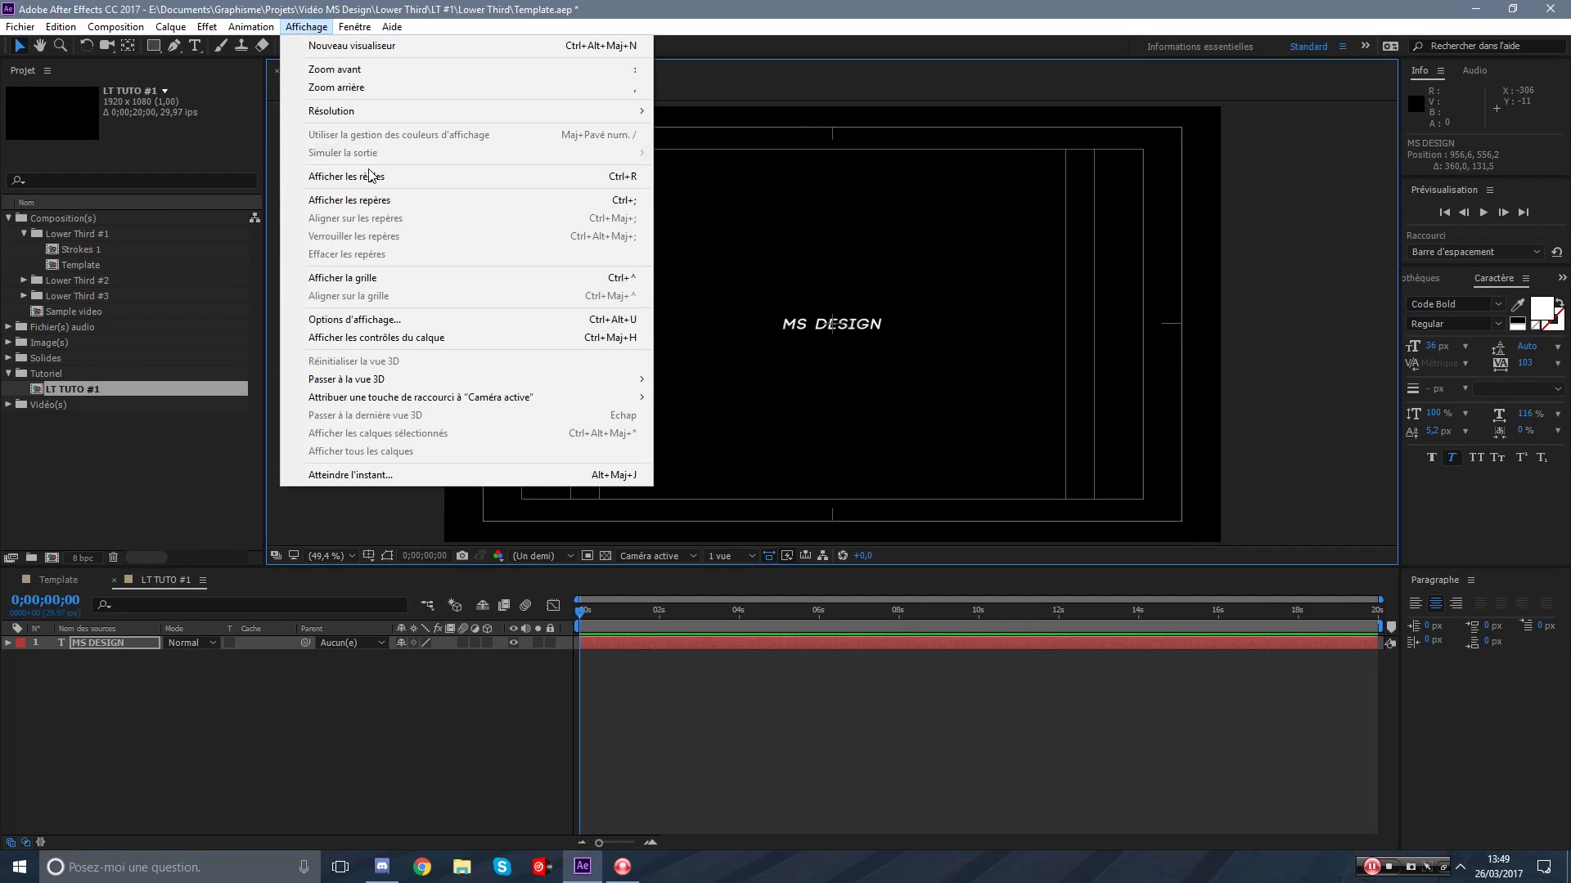
mouse_move(354, 27)
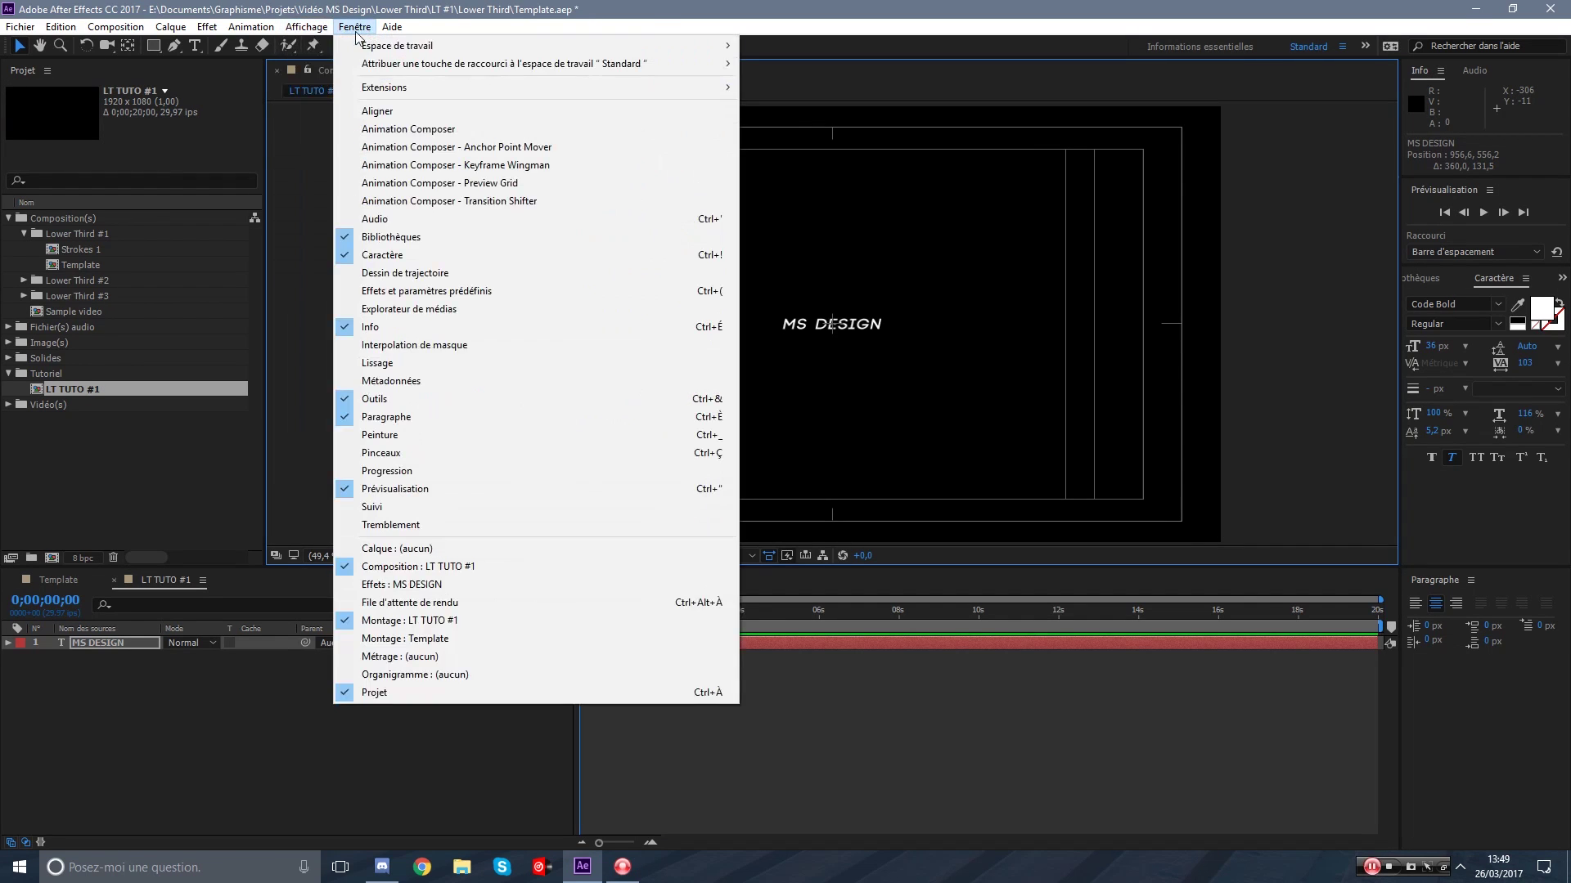
mouse_move(306, 26)
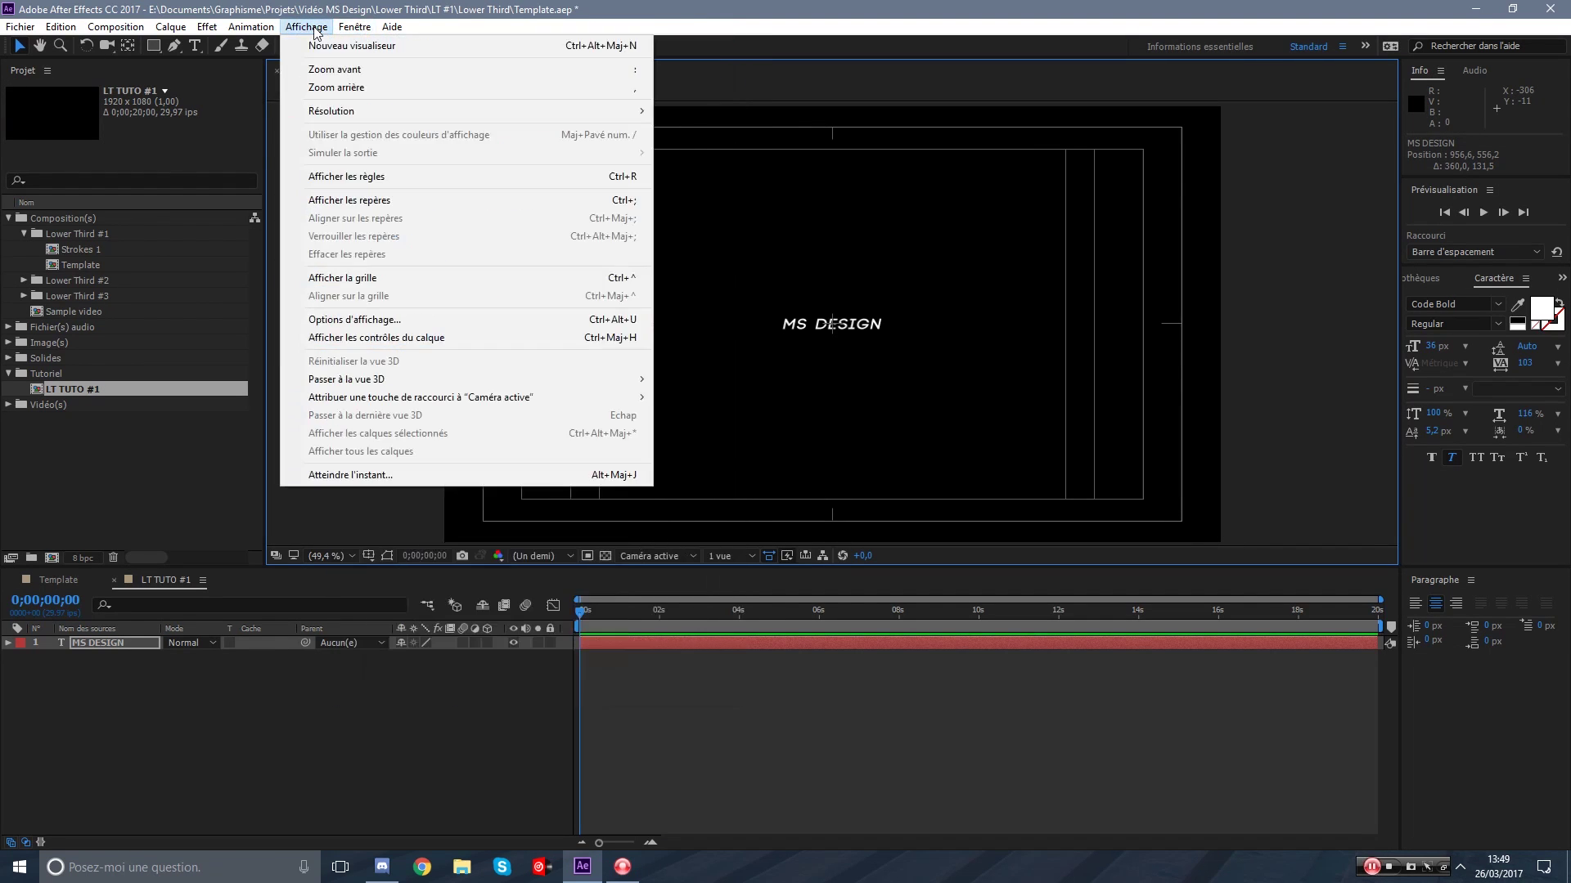
left_click(391, 337)
Scale the MS DESIGN layer to 335 % and move it down to about position 953.6, 602.2 to recentre it.
key("s")
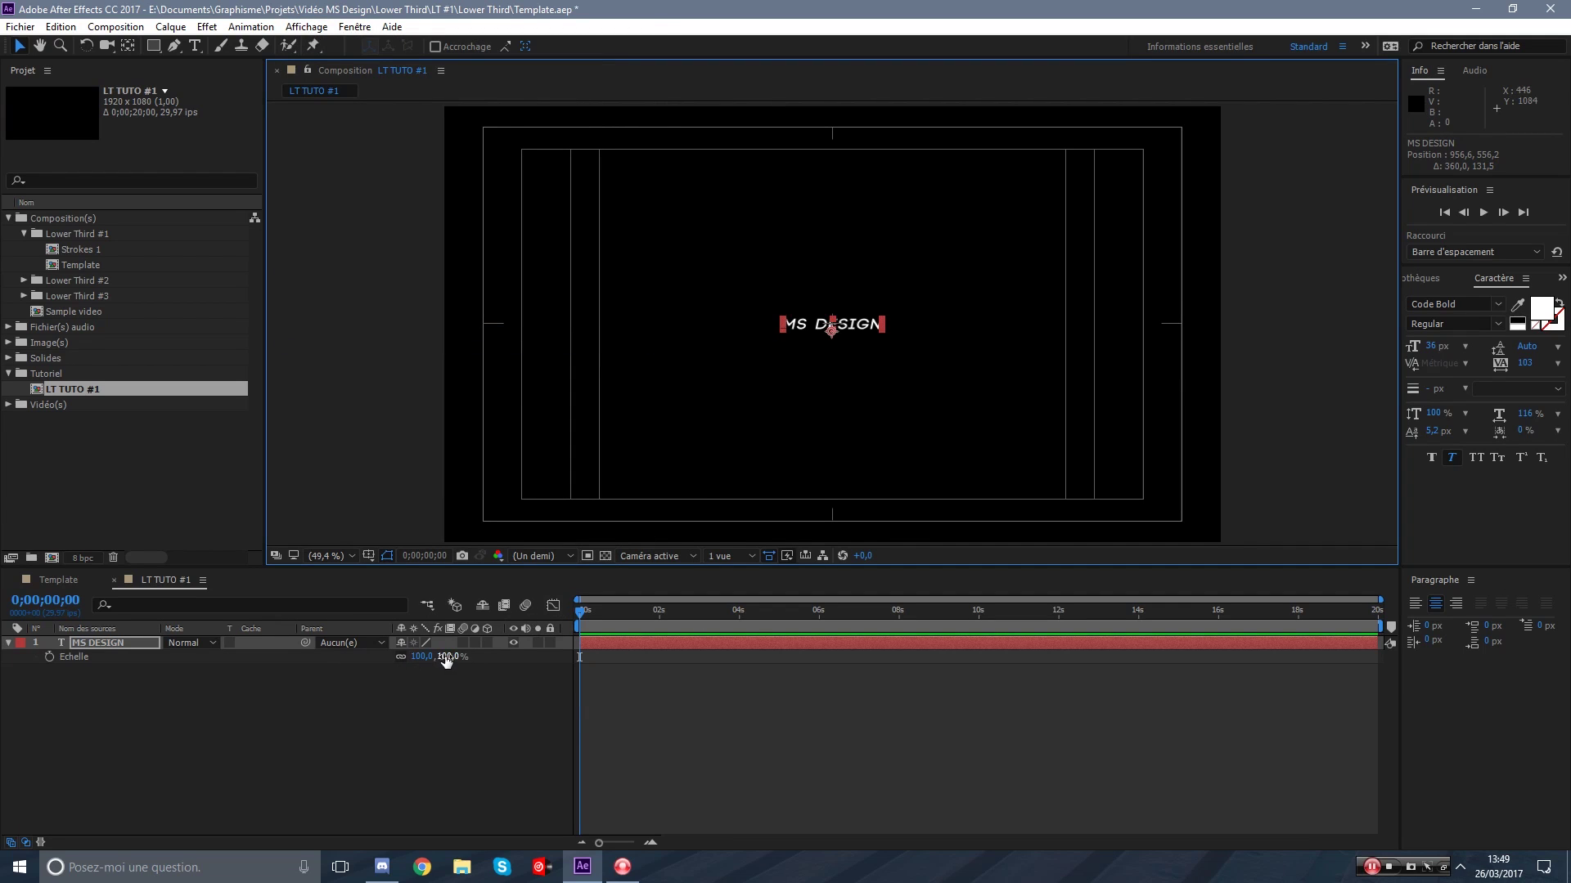
left_click_drag(446, 661, 624, 635)
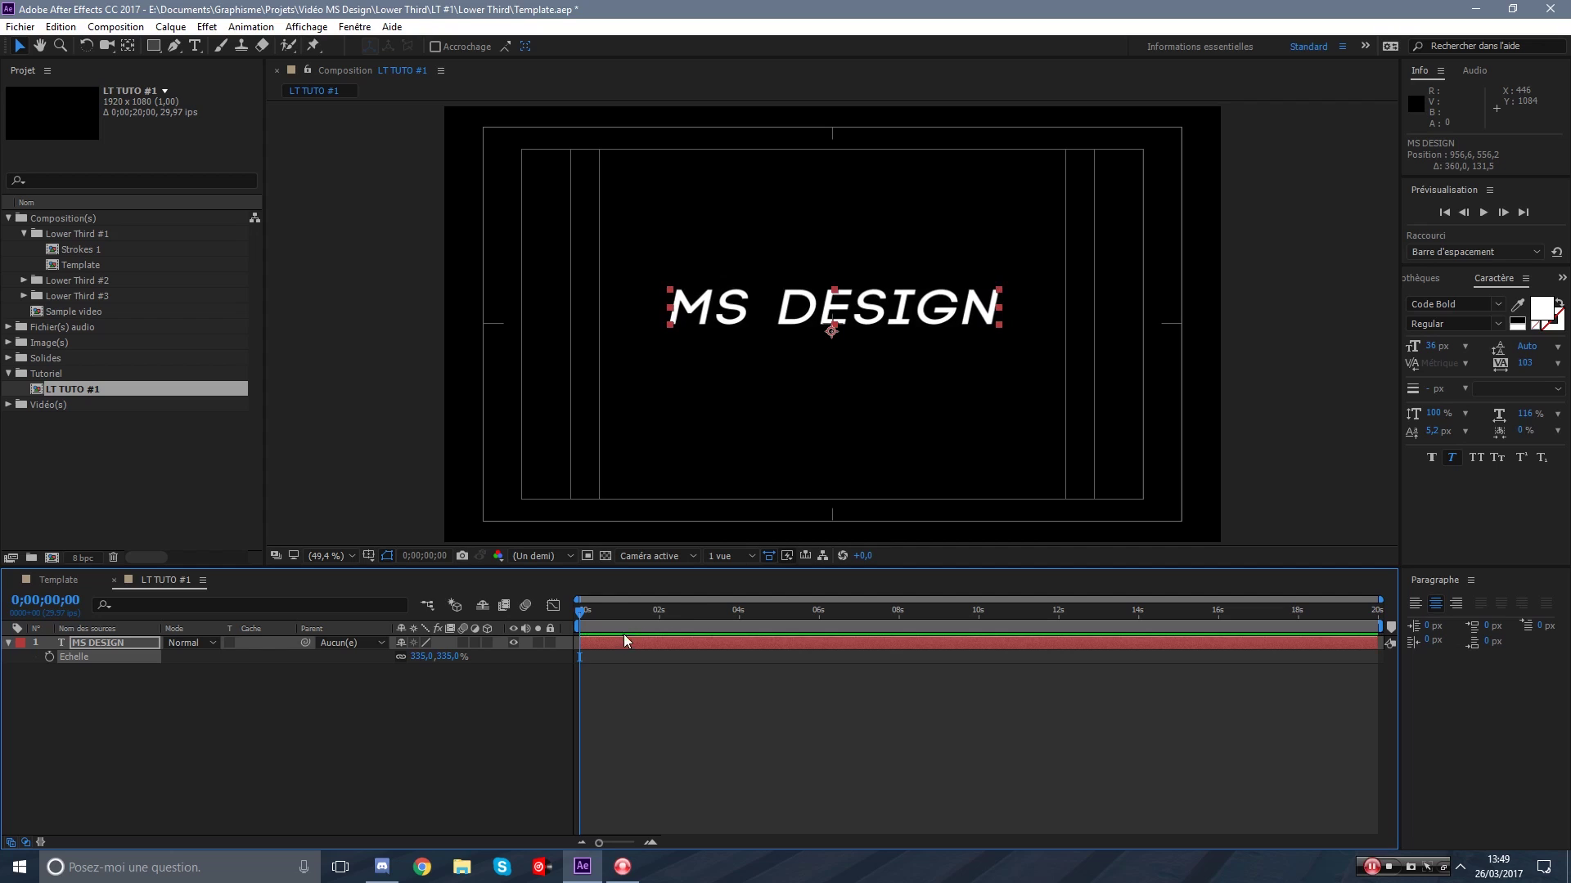
scroll(873, 301, "up", 2)
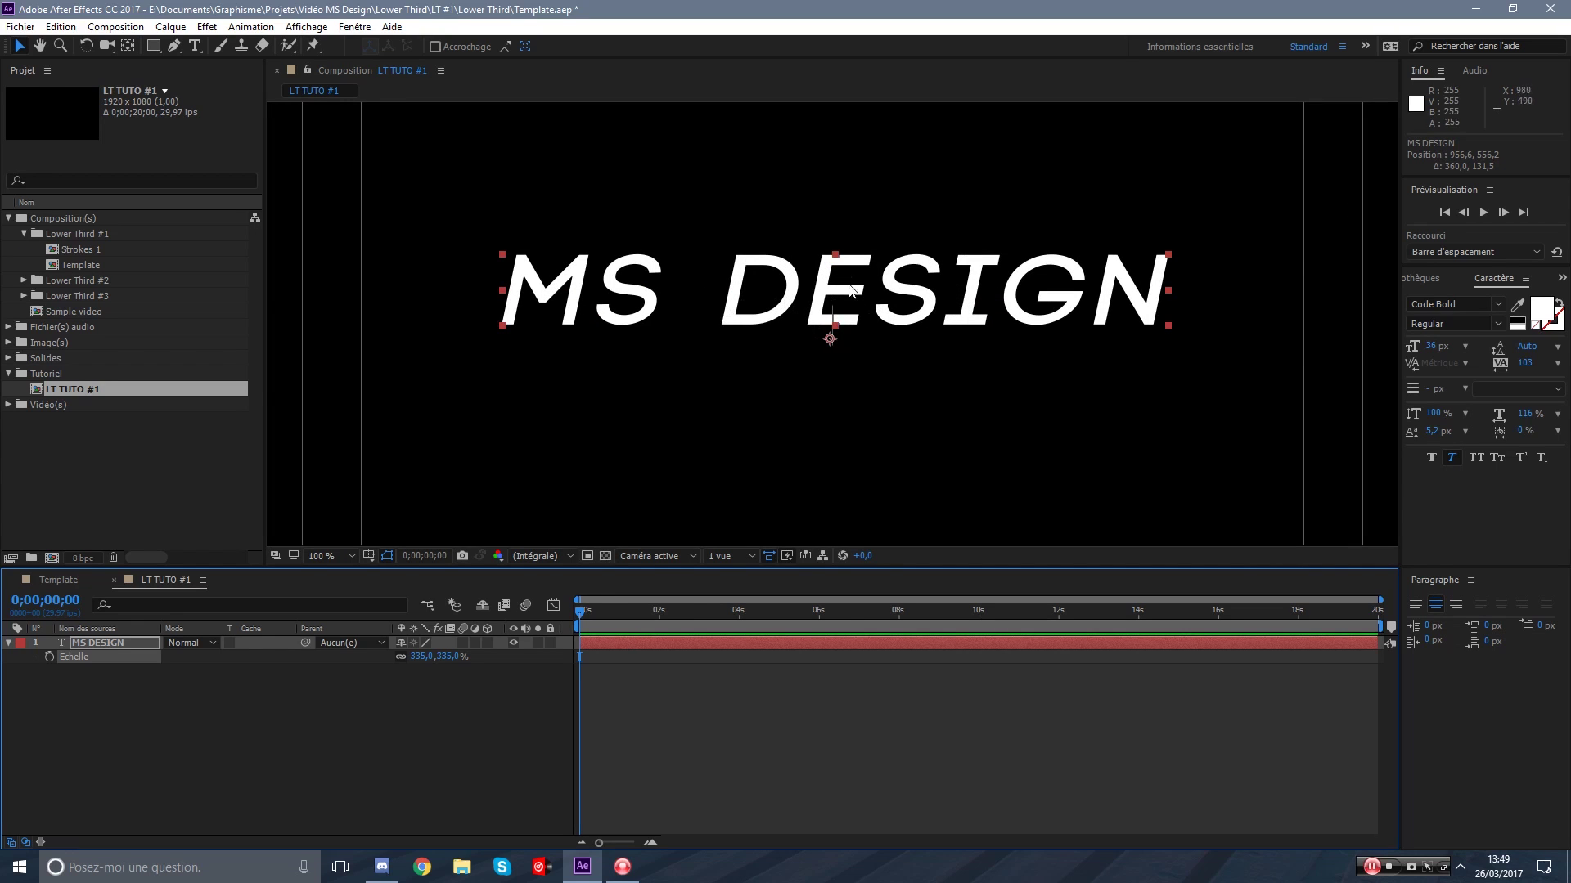
left_click_drag(860, 298, 857, 336)
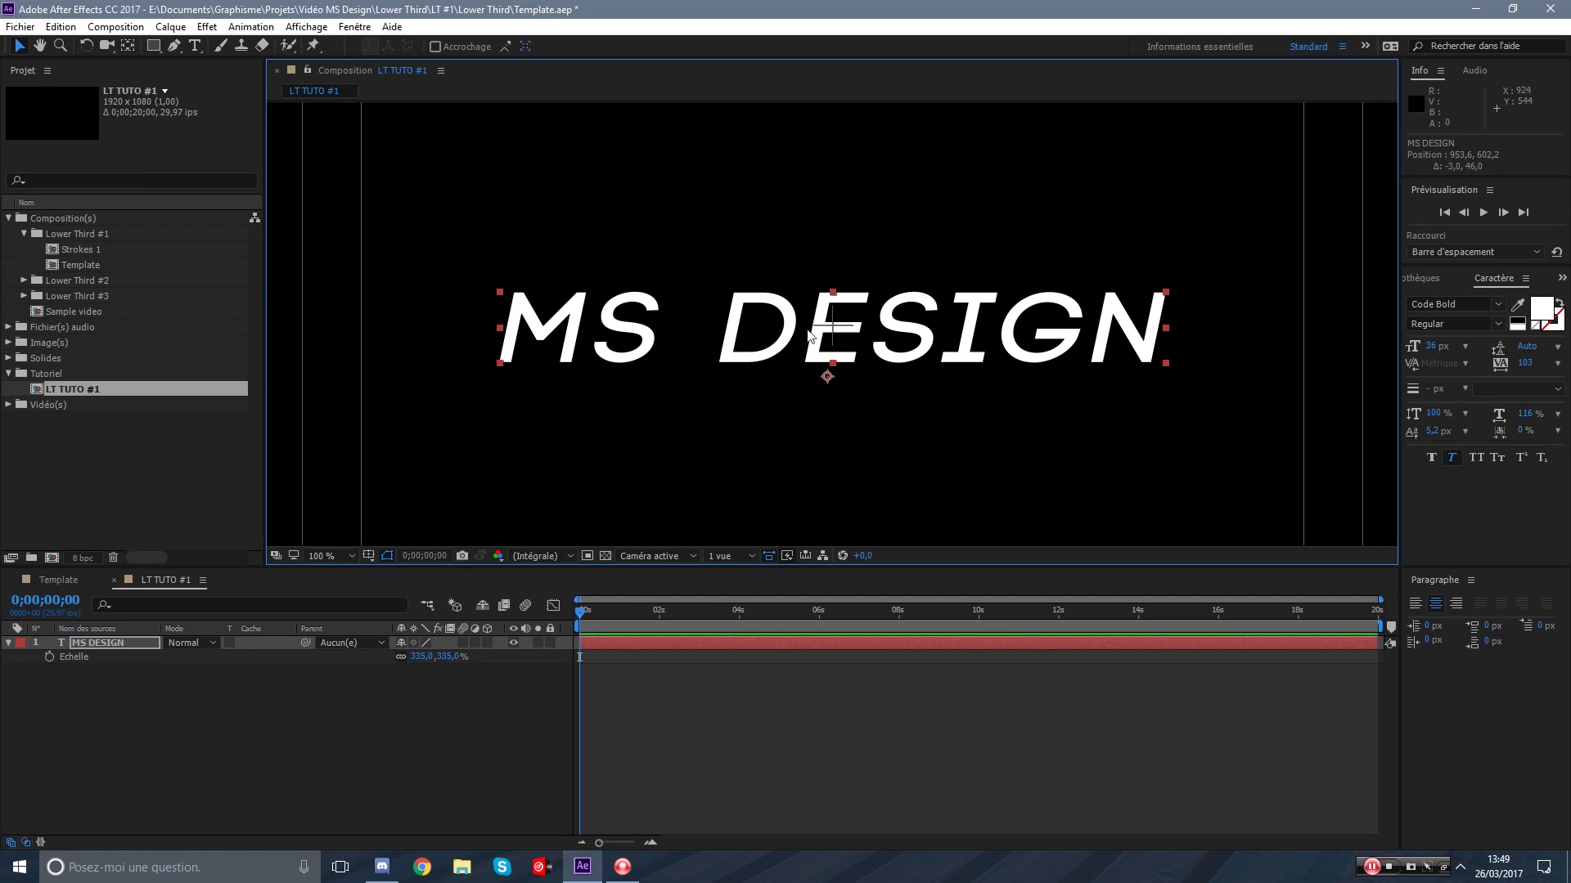
Run the Move Anchor Point script to place the MS DESIGN layer's anchor point at the centre of the text.
left_click(20, 26)
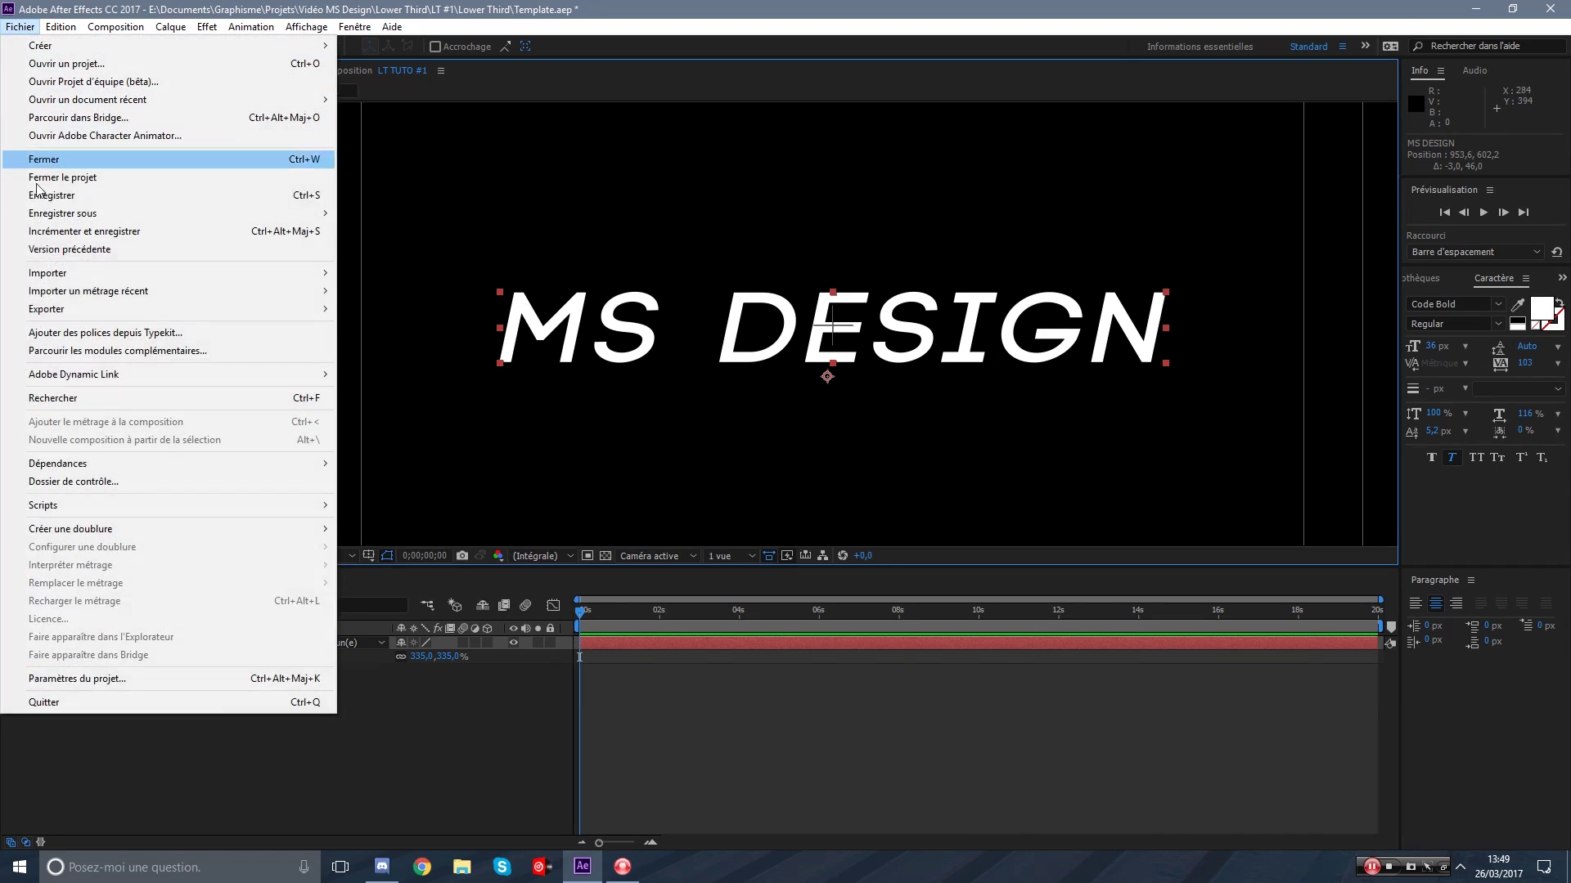
mouse_move(105, 502)
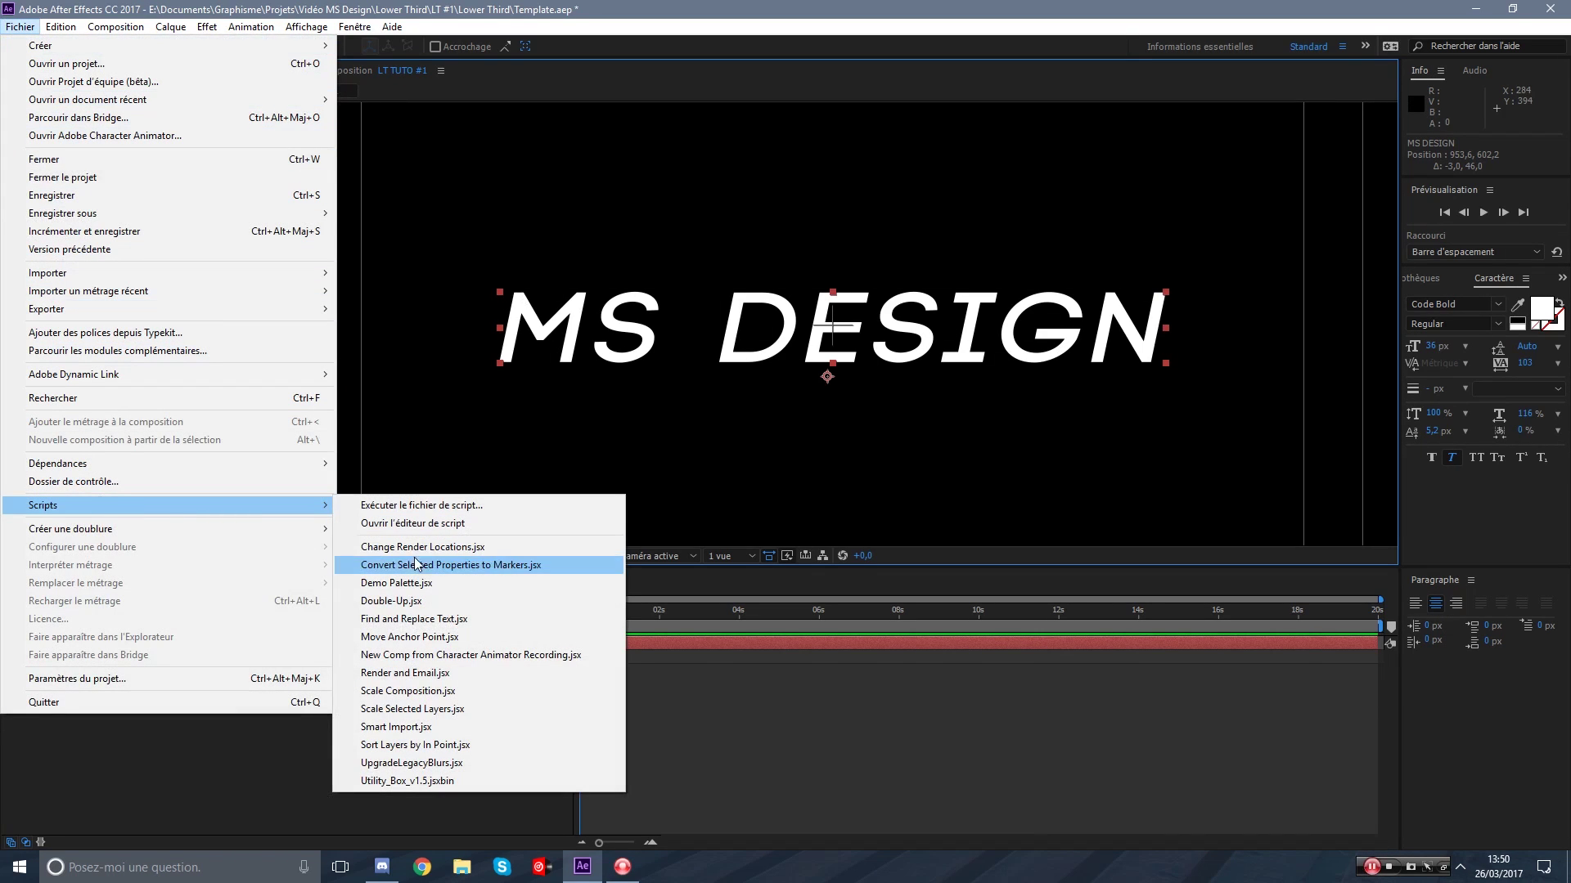
left_click(409, 637)
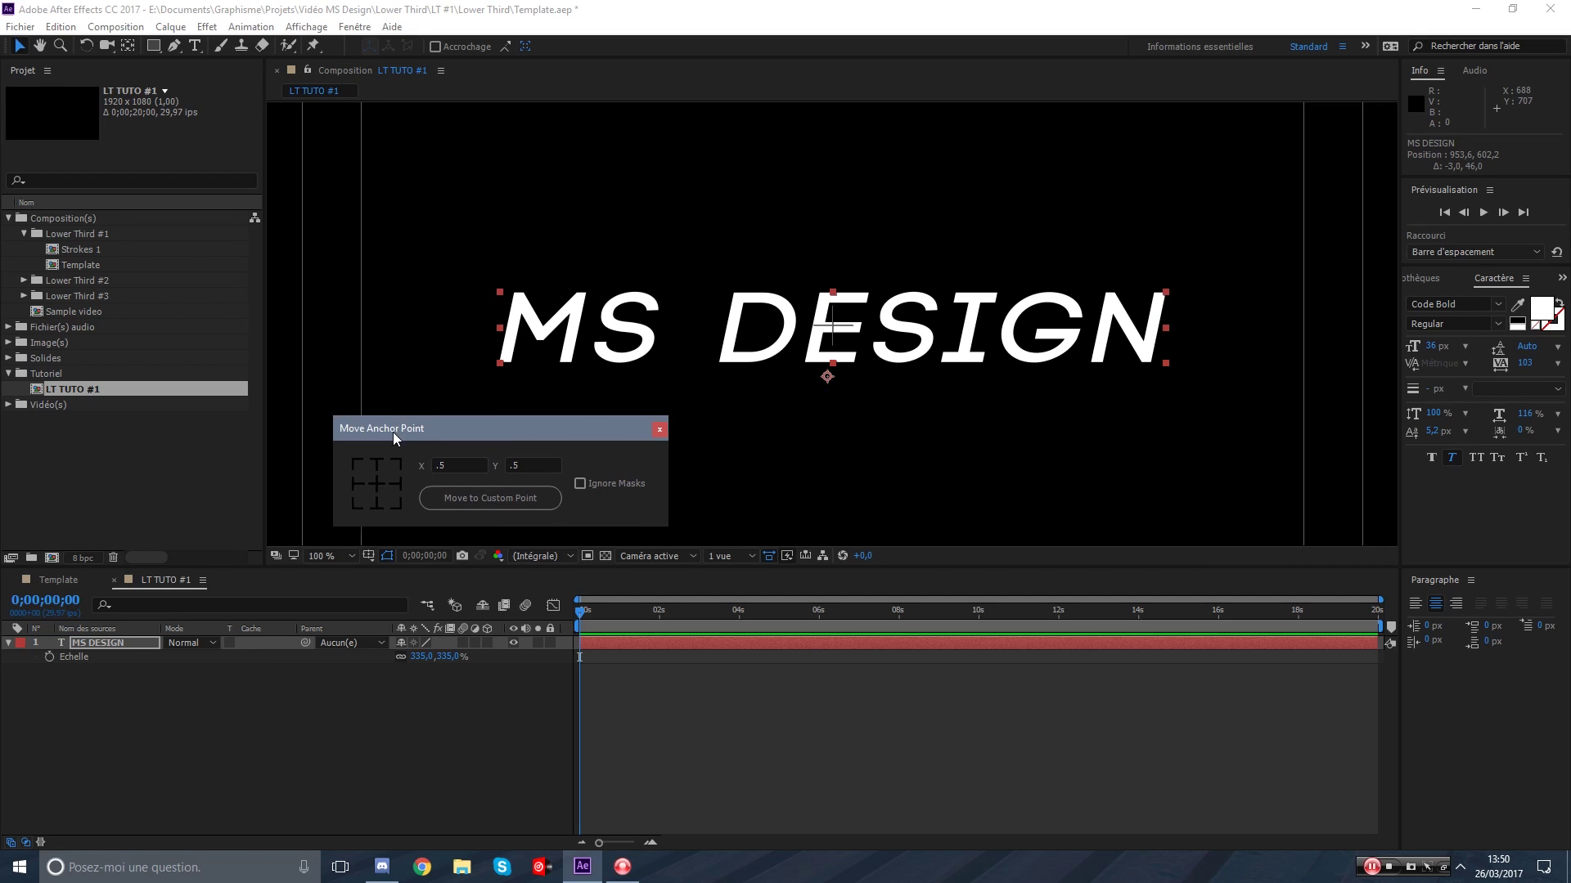
left_click_drag(393, 432, 435, 445)
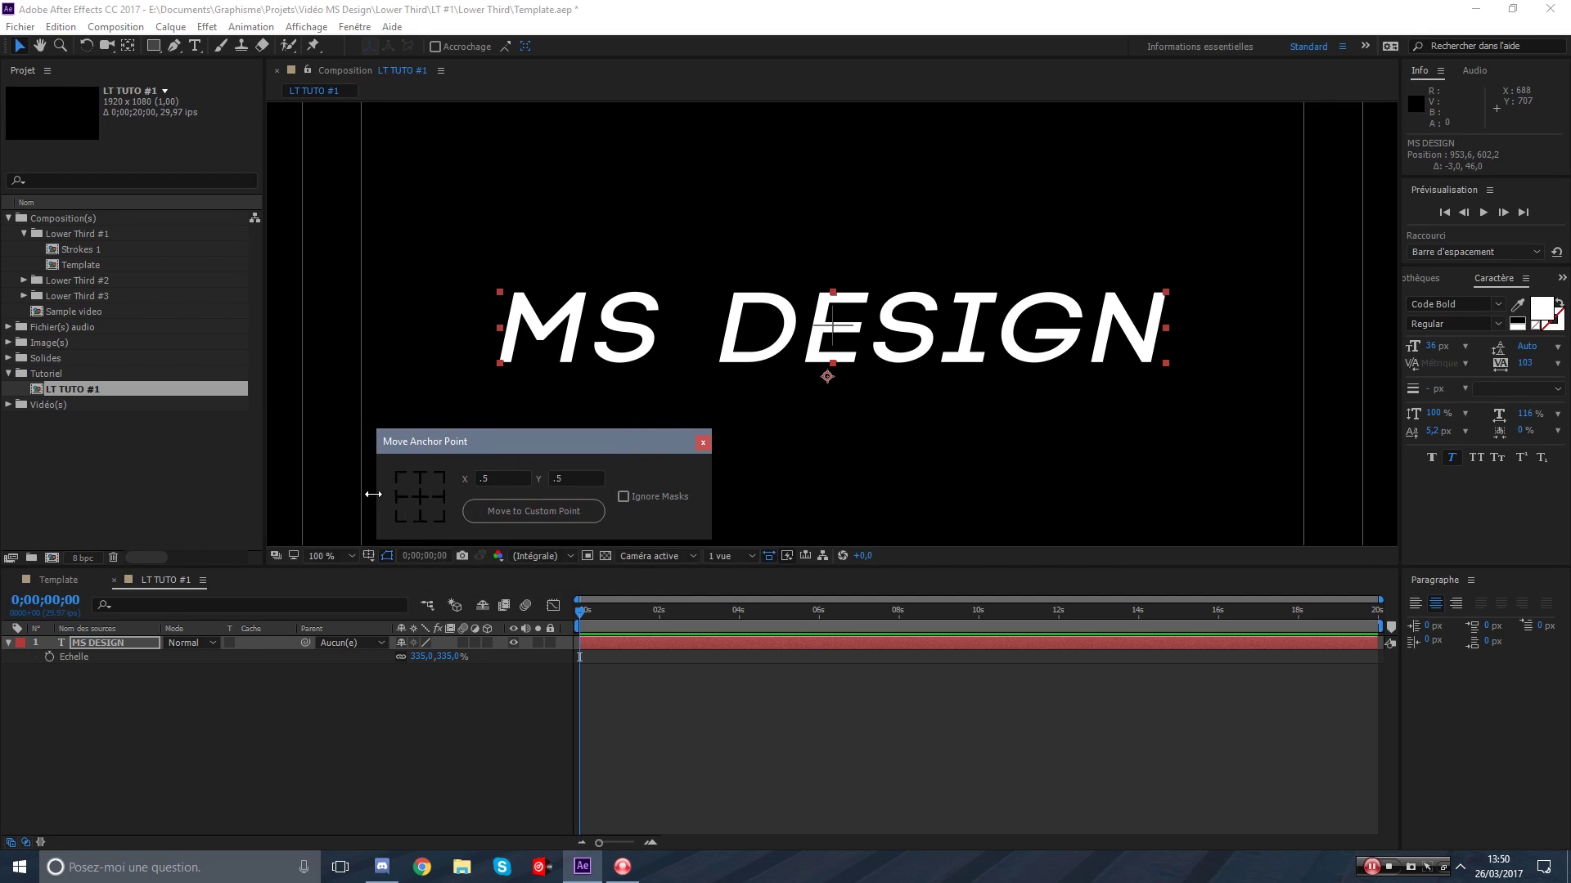
left_click(420, 499)
left_click(703, 443)
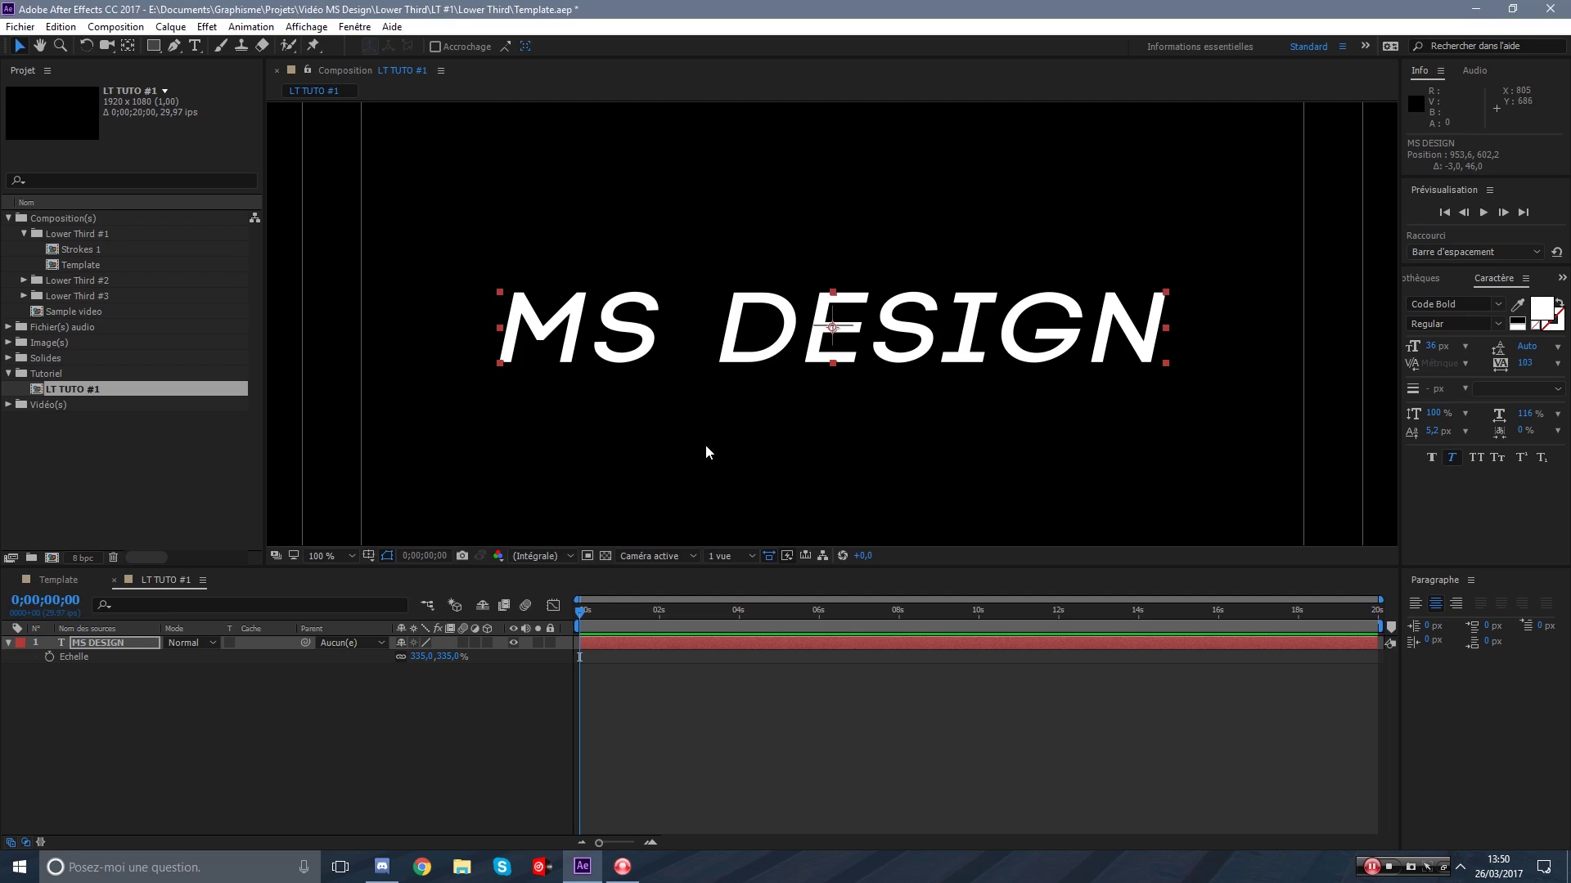
Align the MS DESIGN text's anchor point with the frame's centre mark, at about position 960.1, 539.7, and deselect the layer.
scroll(833, 326, "up", 6)
left_click_drag(851, 386, 849, 370)
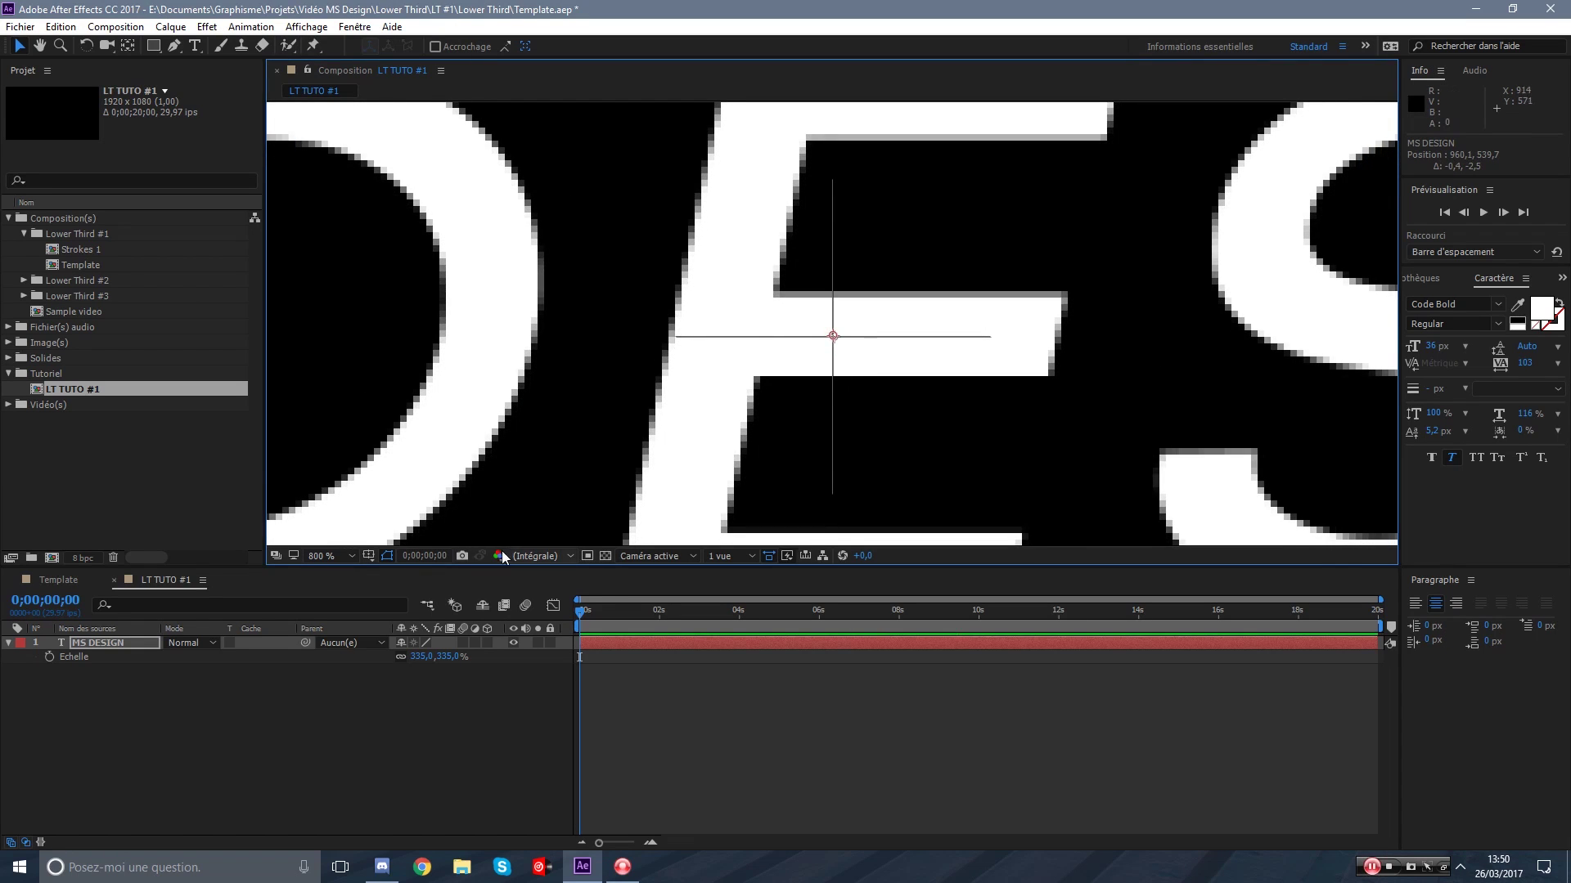
scroll(714, 406, "down", 4)
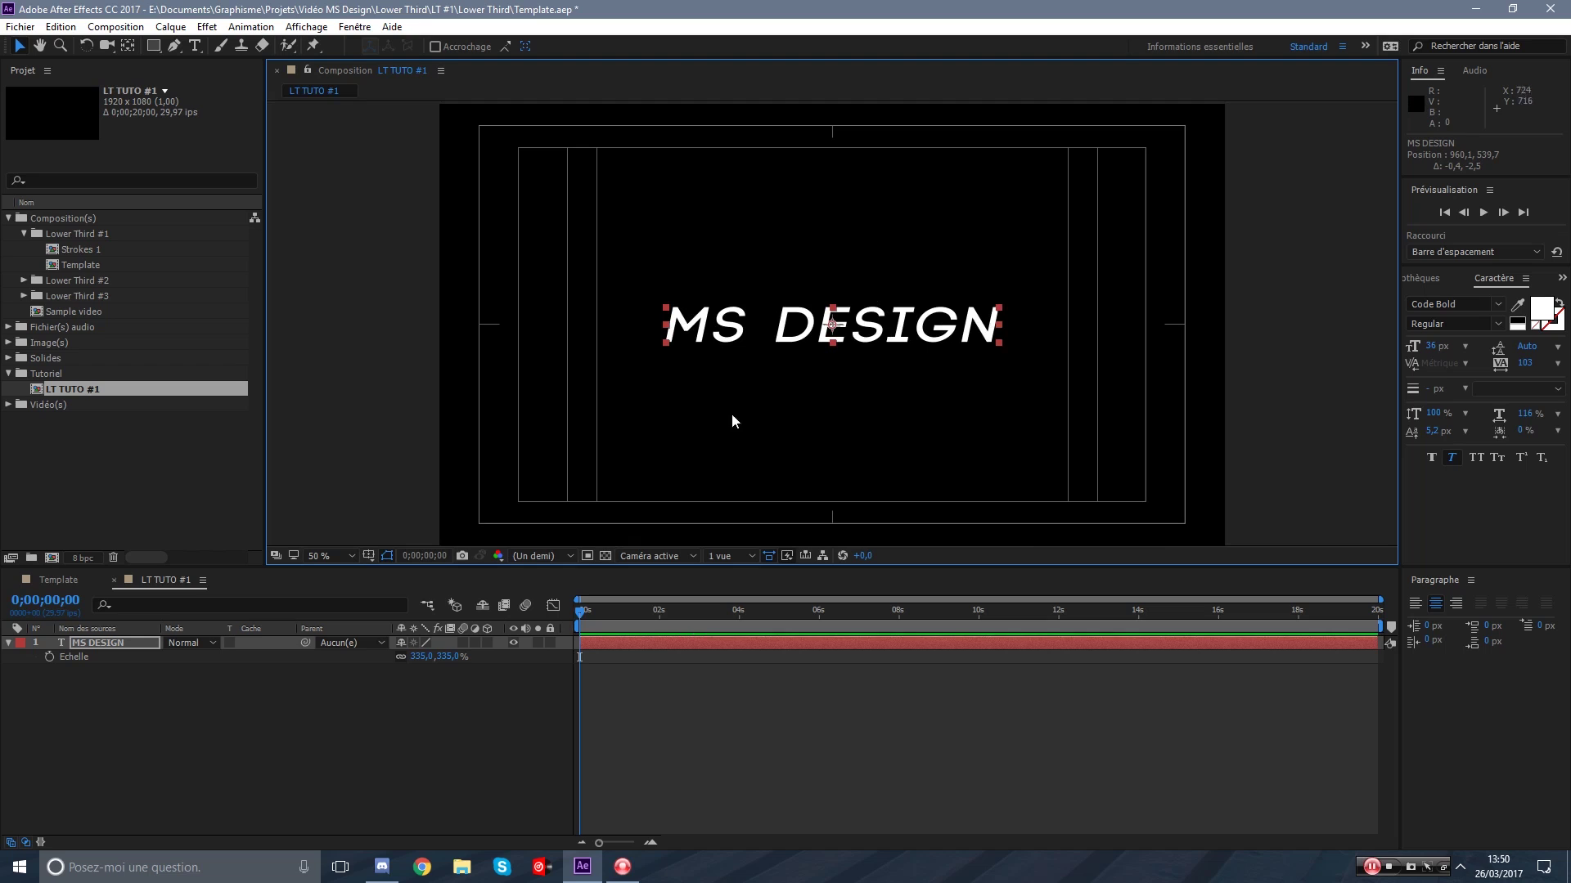
left_click(767, 748)
Draw a slanted straight line with the Pen tool just before the M, parallel to the letter's slant and slightly taller than it.
scroll(782, 424, "up", 1)
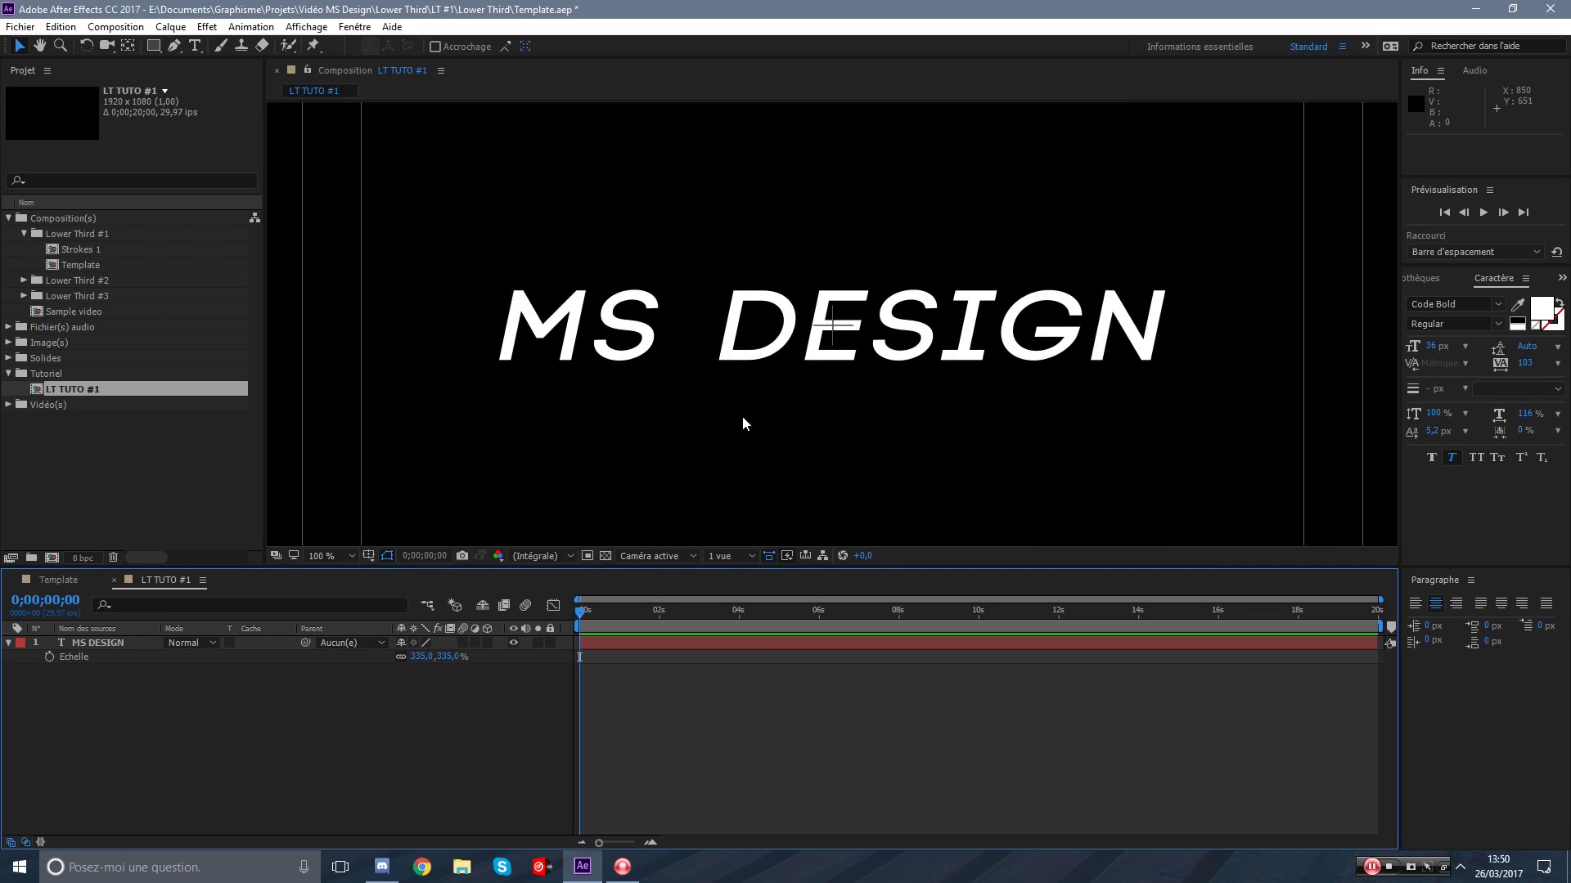
left_click(178, 49)
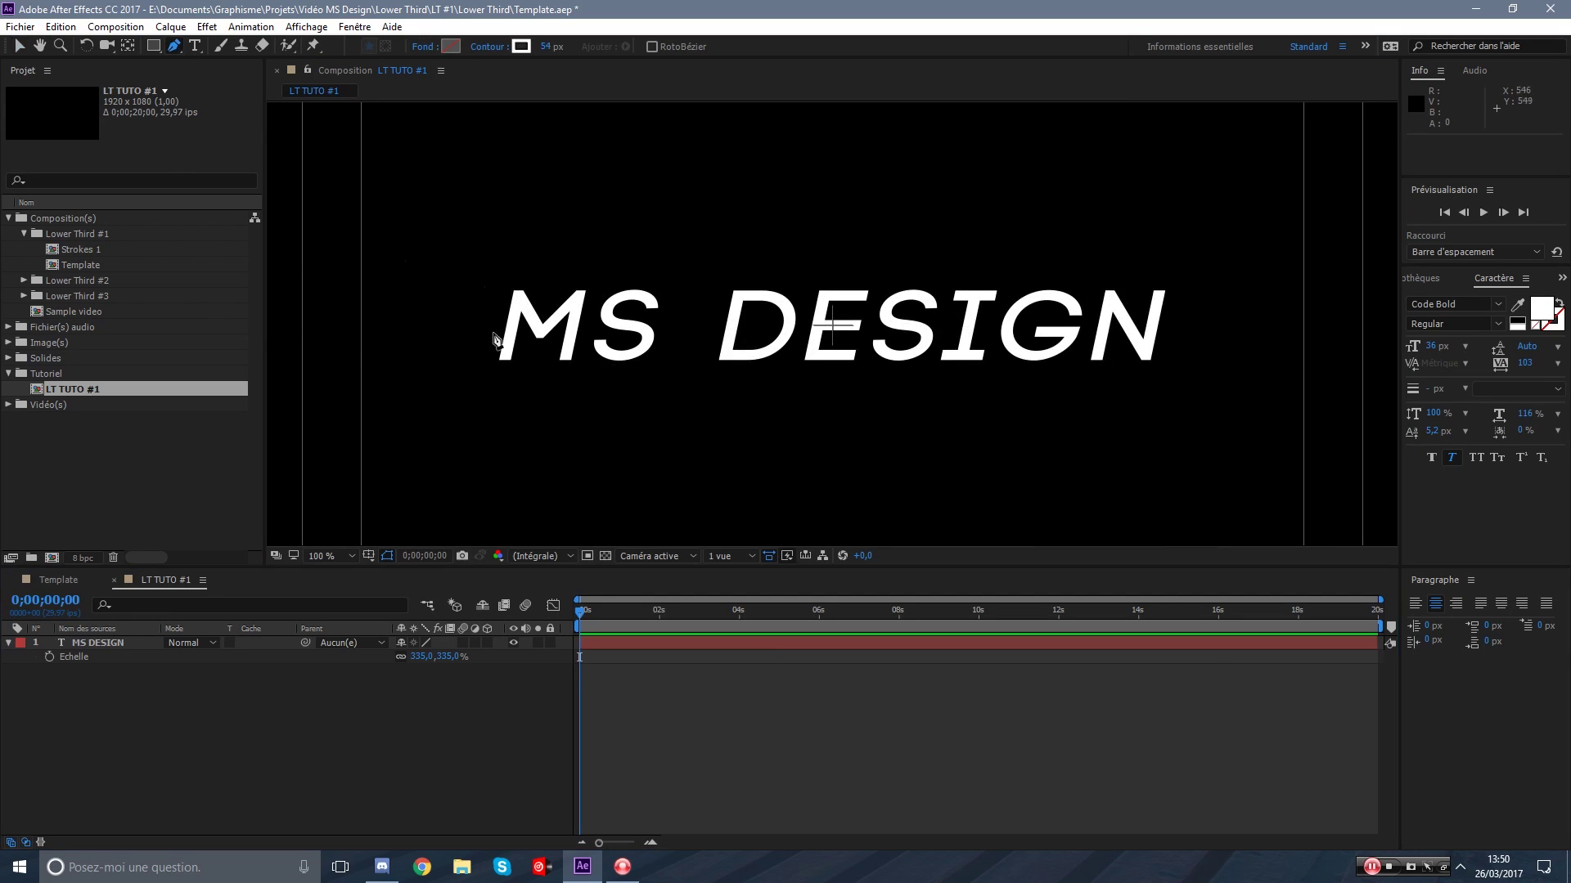
scroll(498, 341, "up", 1)
key("space")
left_click_drag(344, 322, 906, 332)
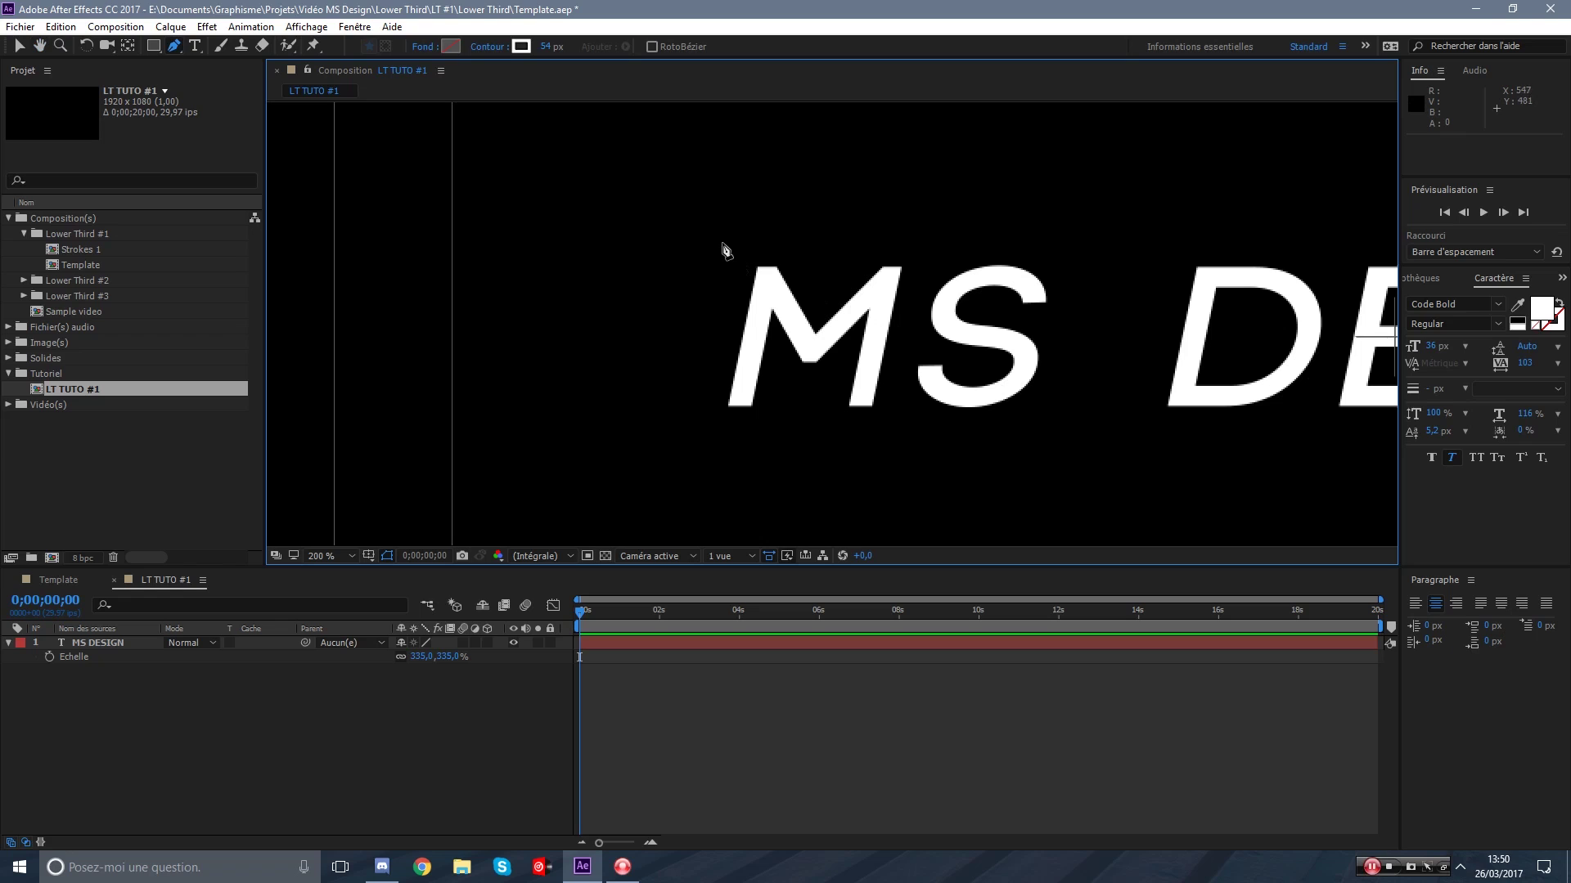
left_click(729, 249)
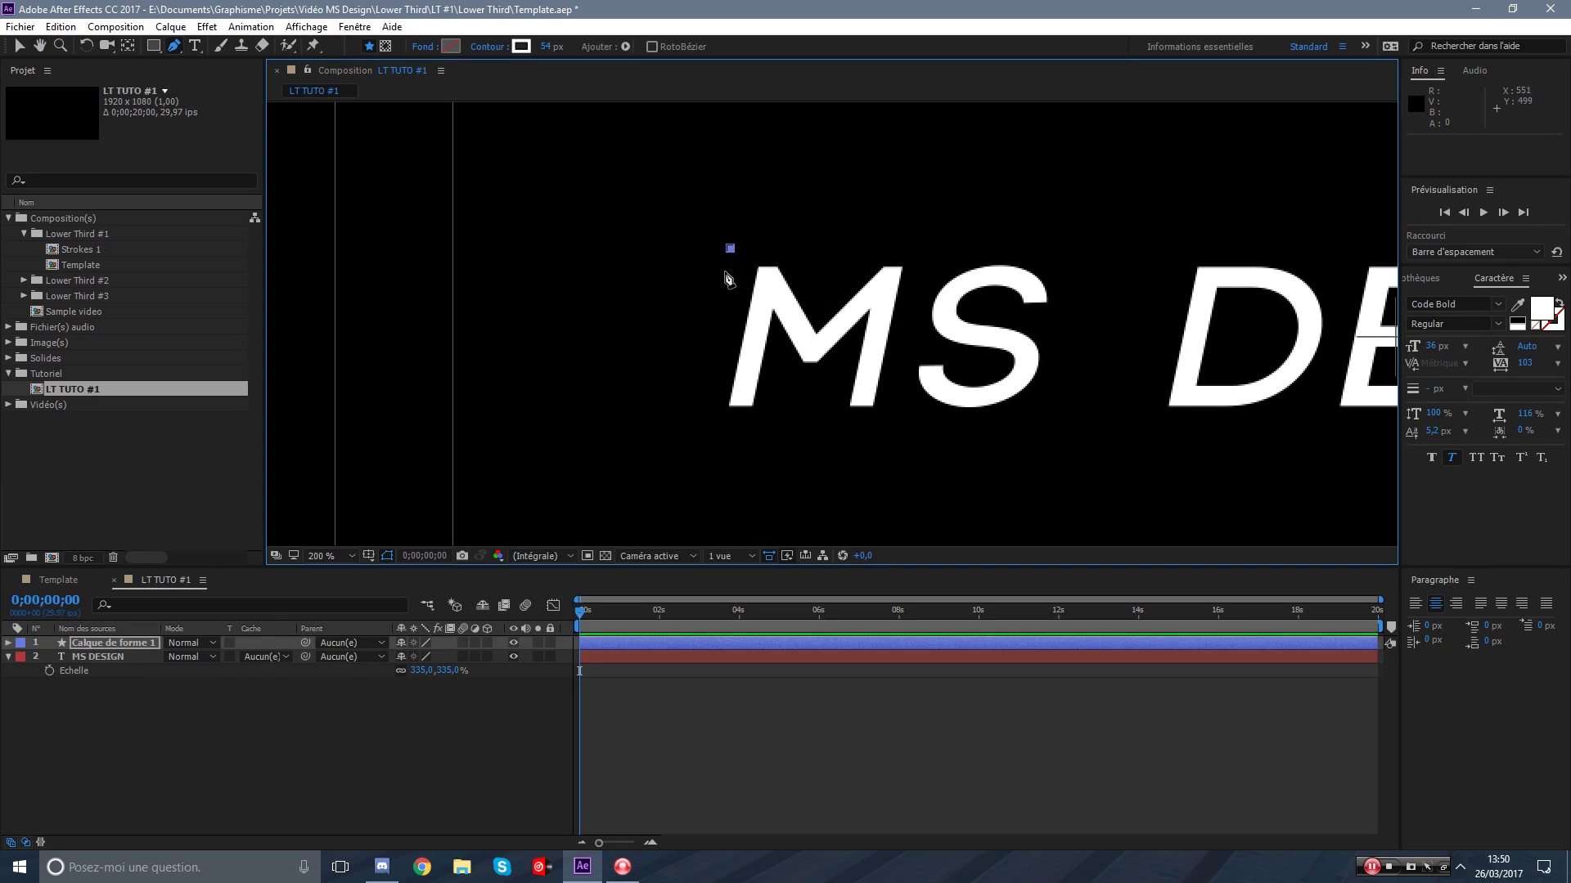
left_click(695, 420)
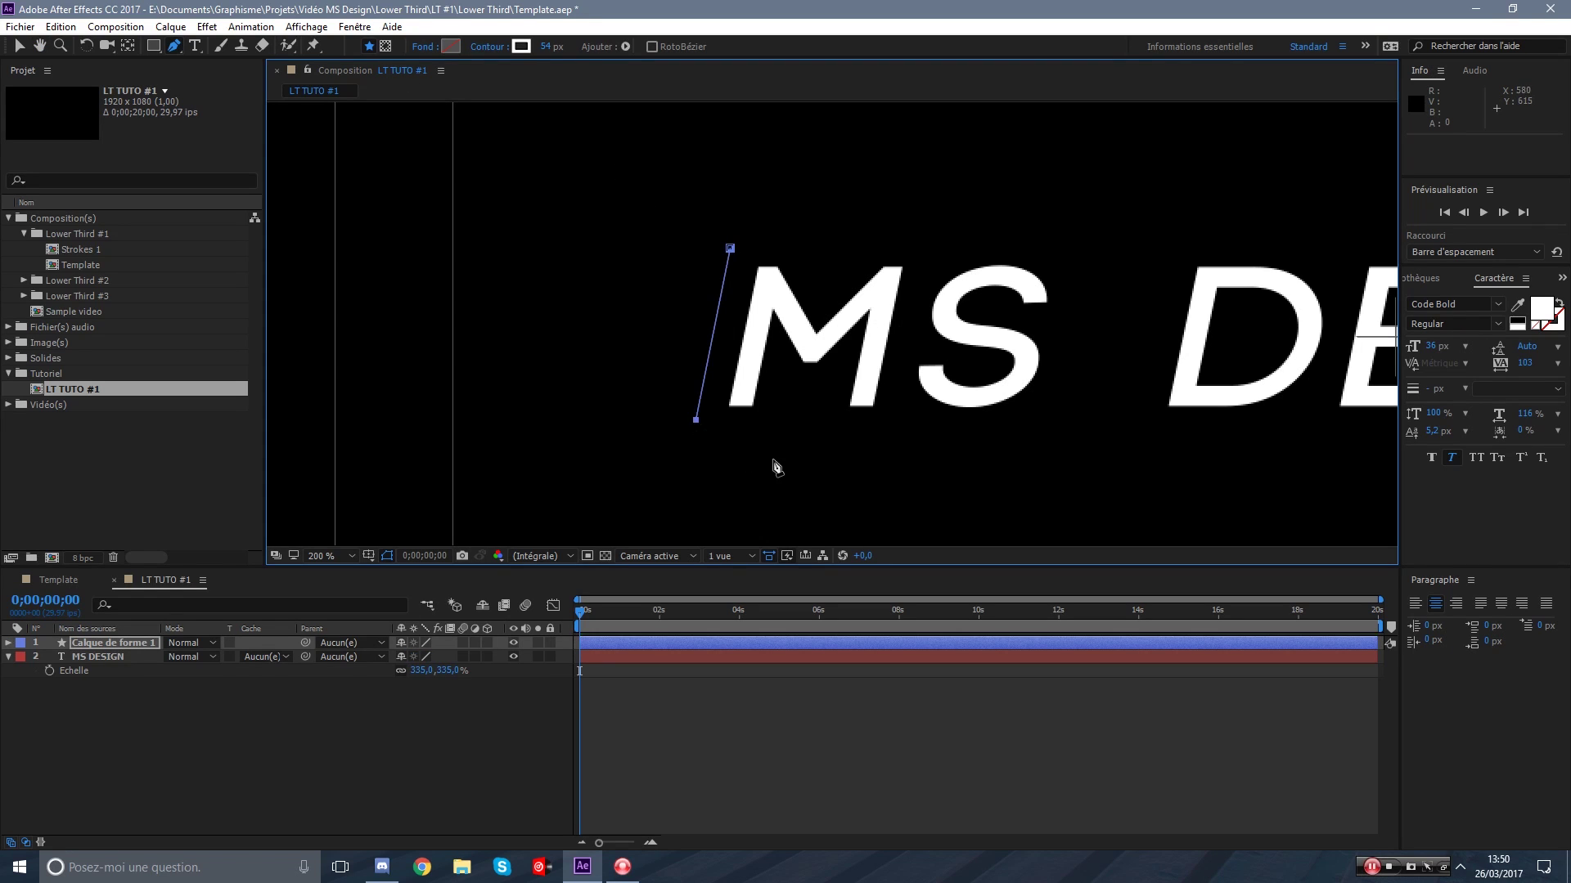
Set the slanted line's stroke width to 10 px.
mouse_move(553, 48)
left_mouse_down()
mouse_move(513, 58)
mouse_move(527, 59)
left_mouse_up()
left_click(546, 47)
type("10")
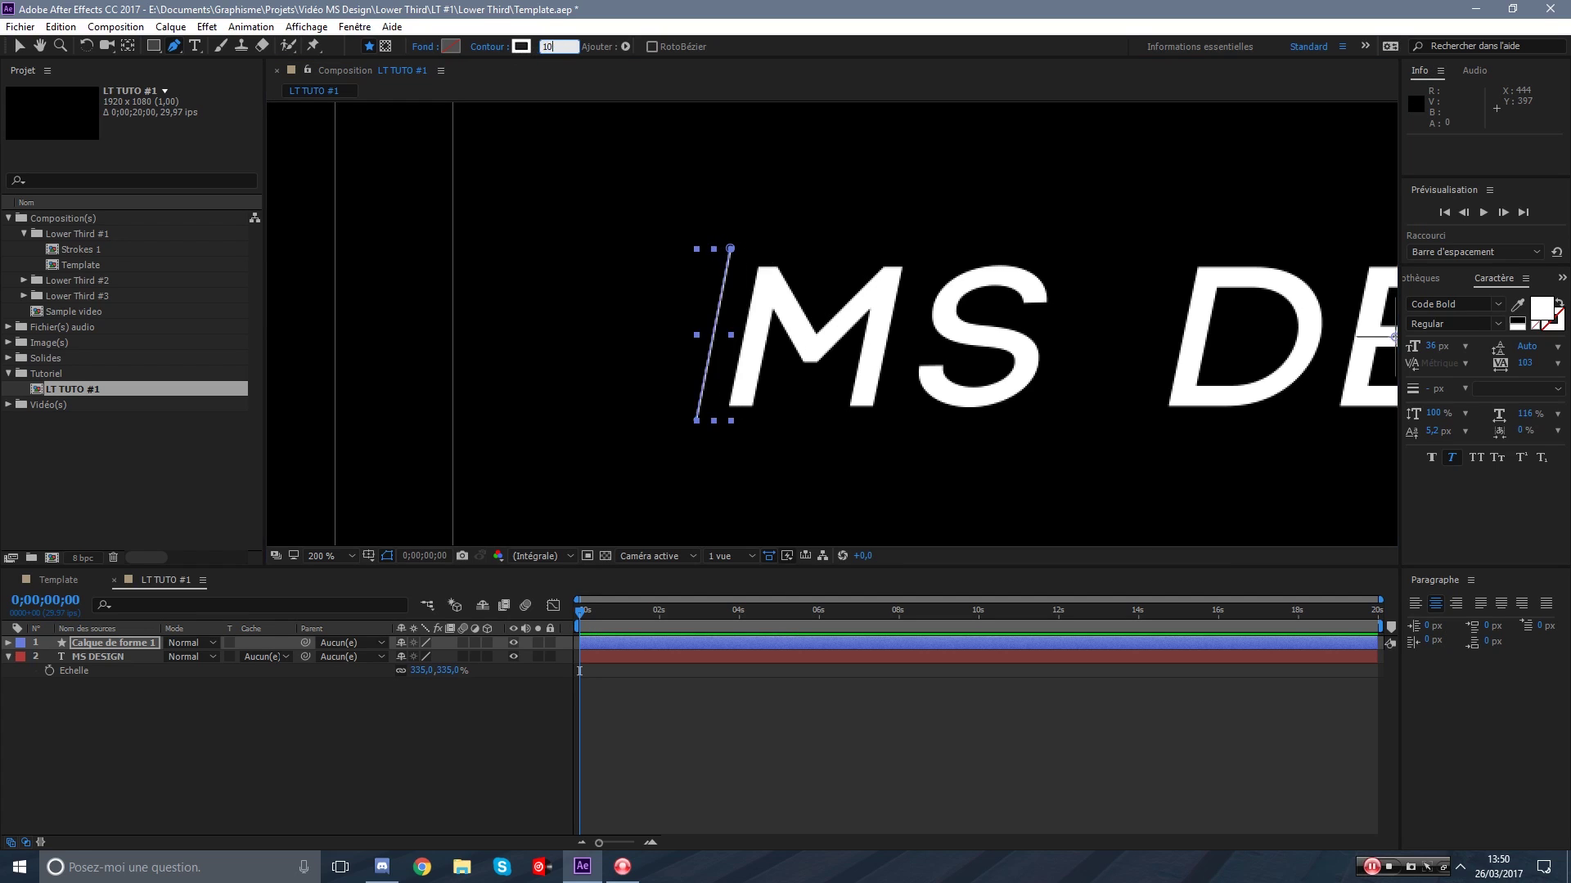
key("Return")
Move the stroke close to the M, at about position 971.8, 538.0, and adjust its upper vertex to follow the letter's slant.
left_click(19, 47)
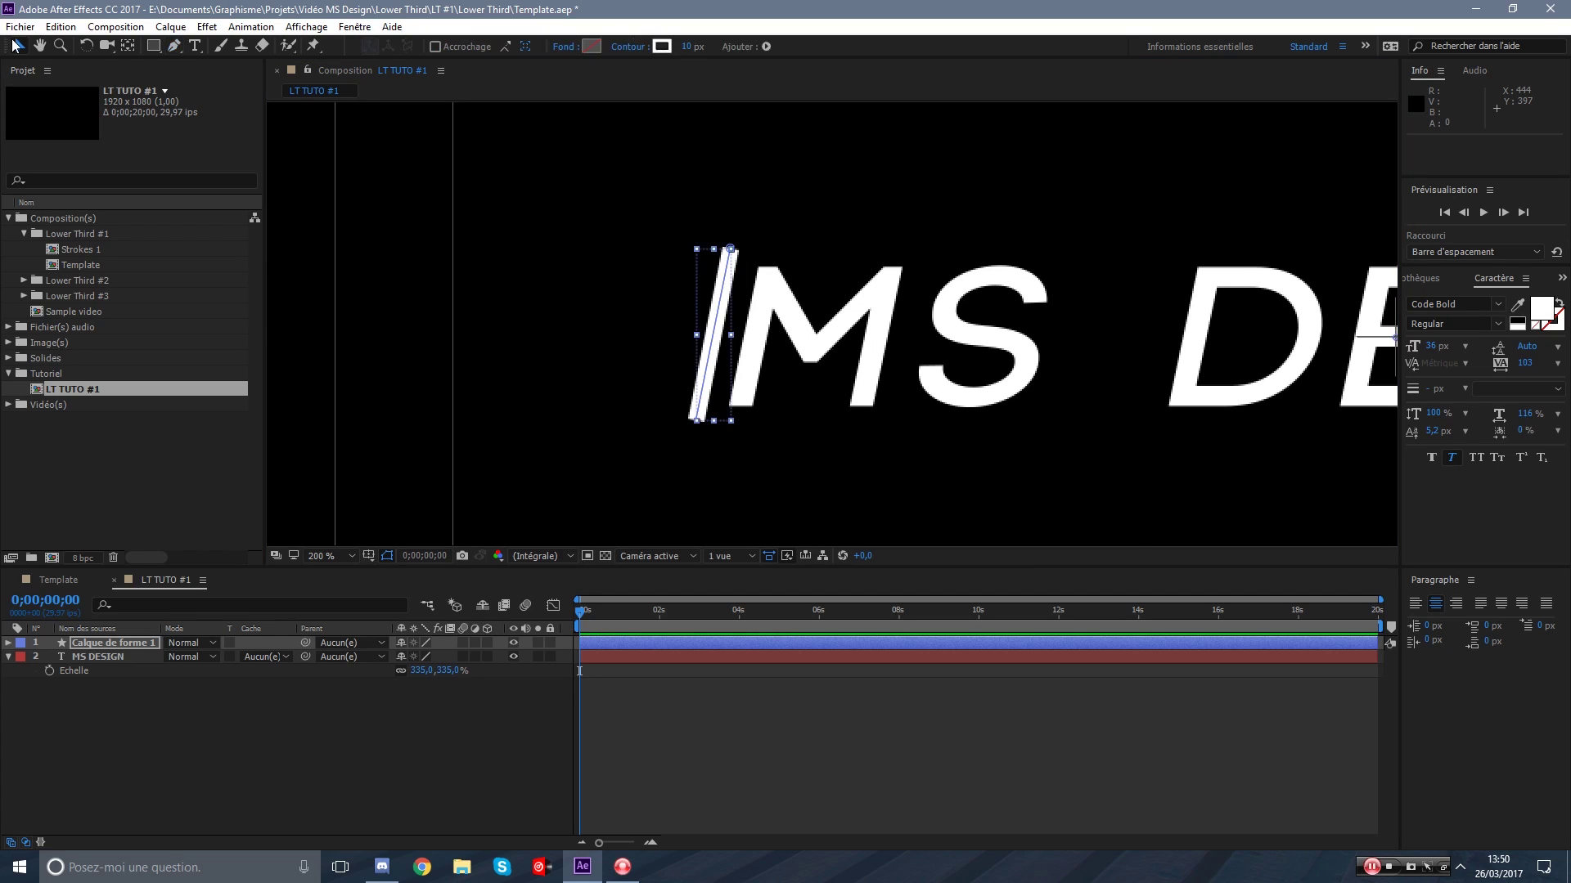
scroll(726, 241, "up", 1)
left_click(629, 170)
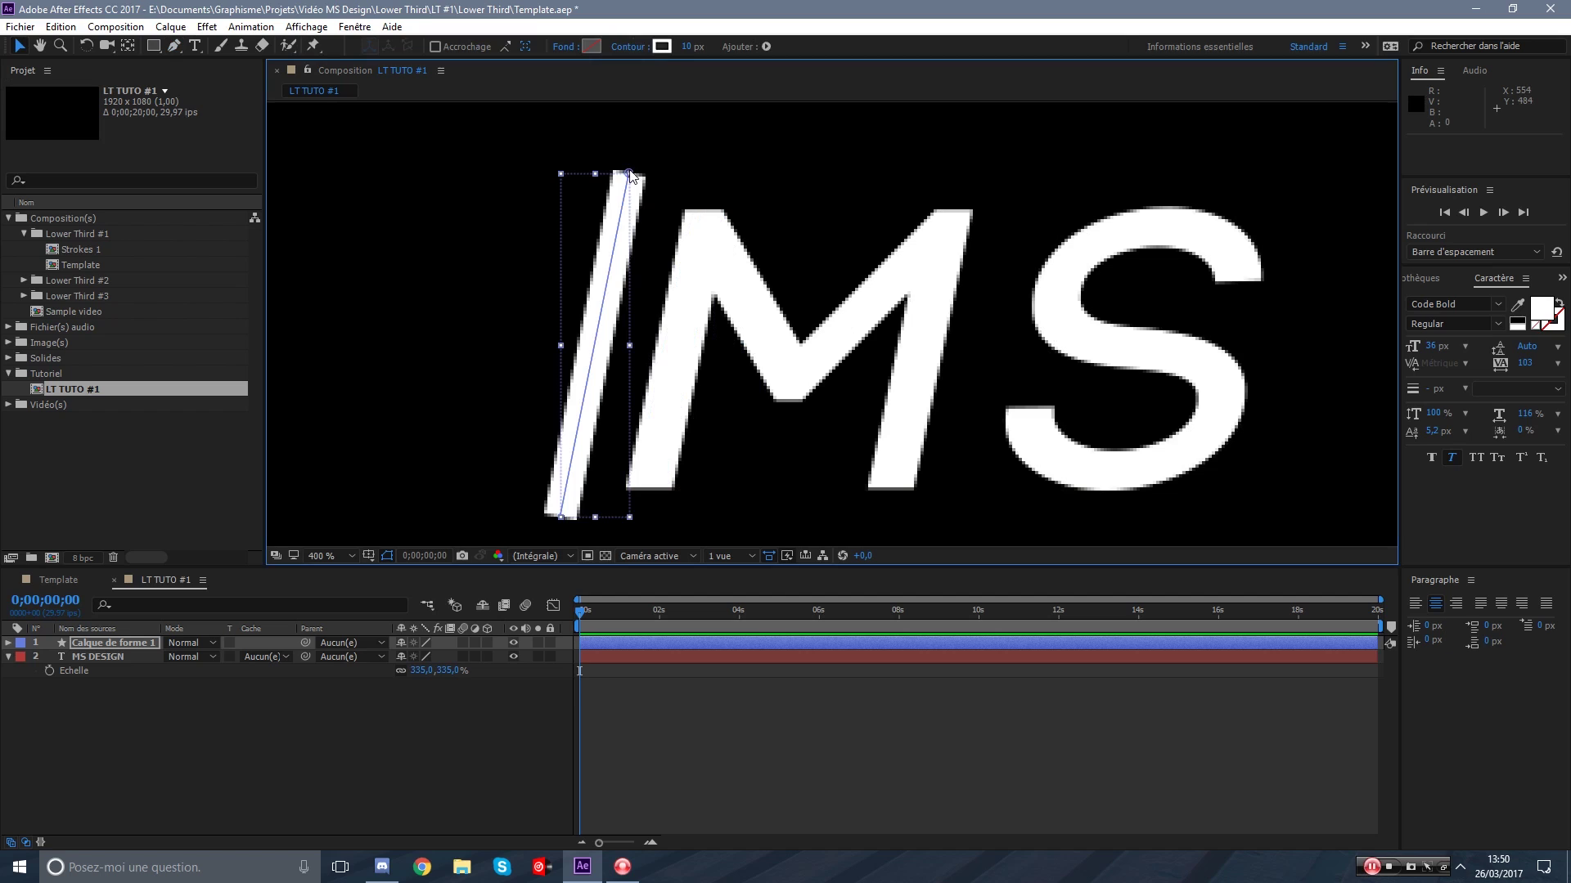
left_click_drag(589, 433, 629, 427)
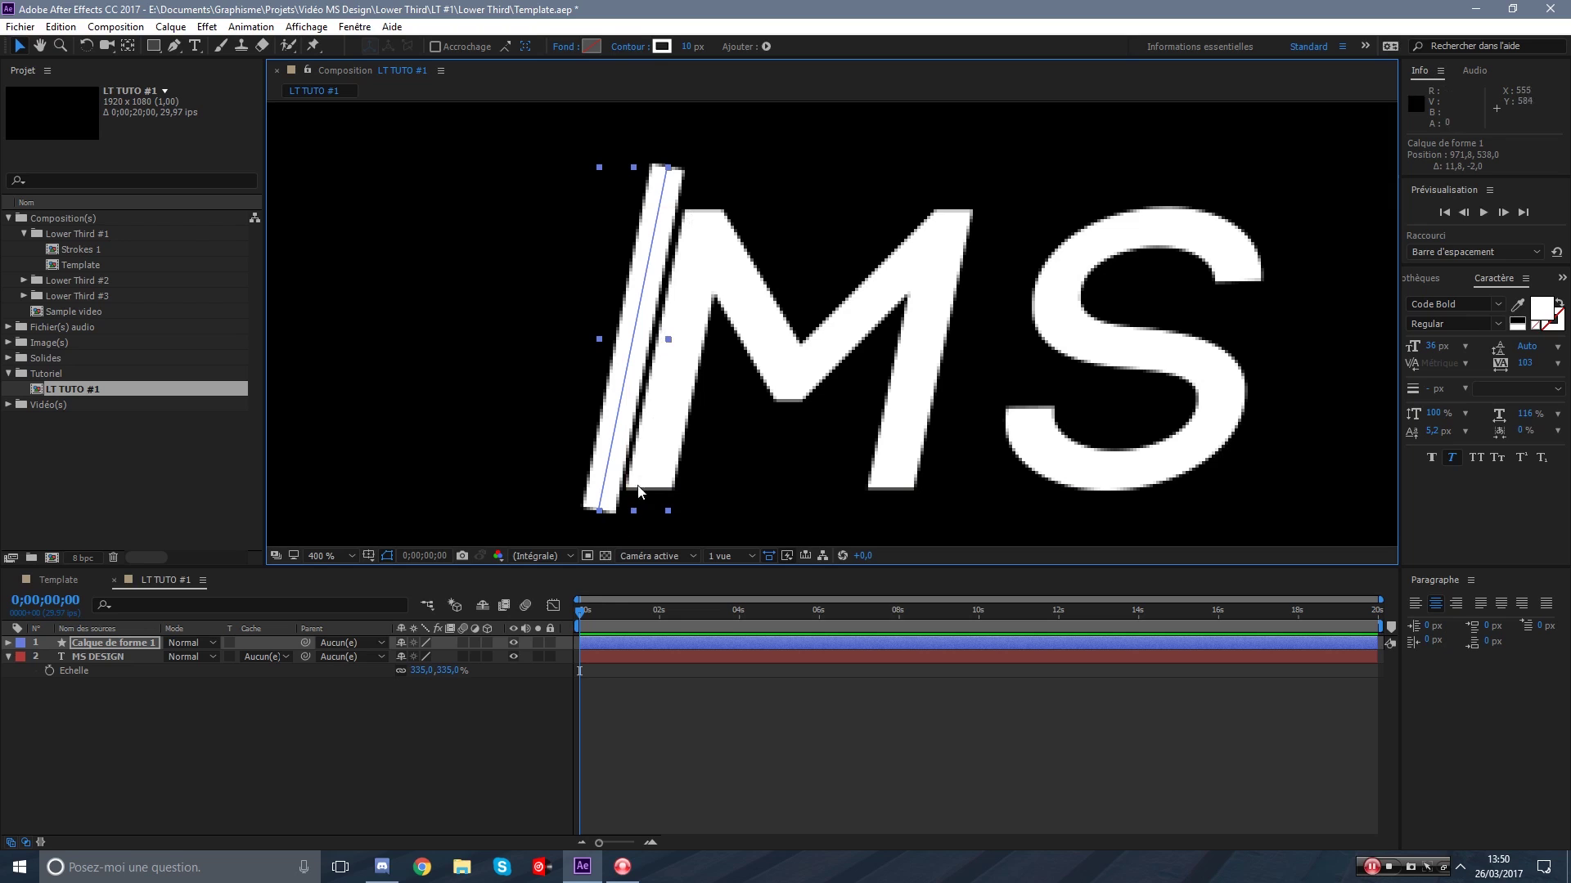
left_click(175, 47)
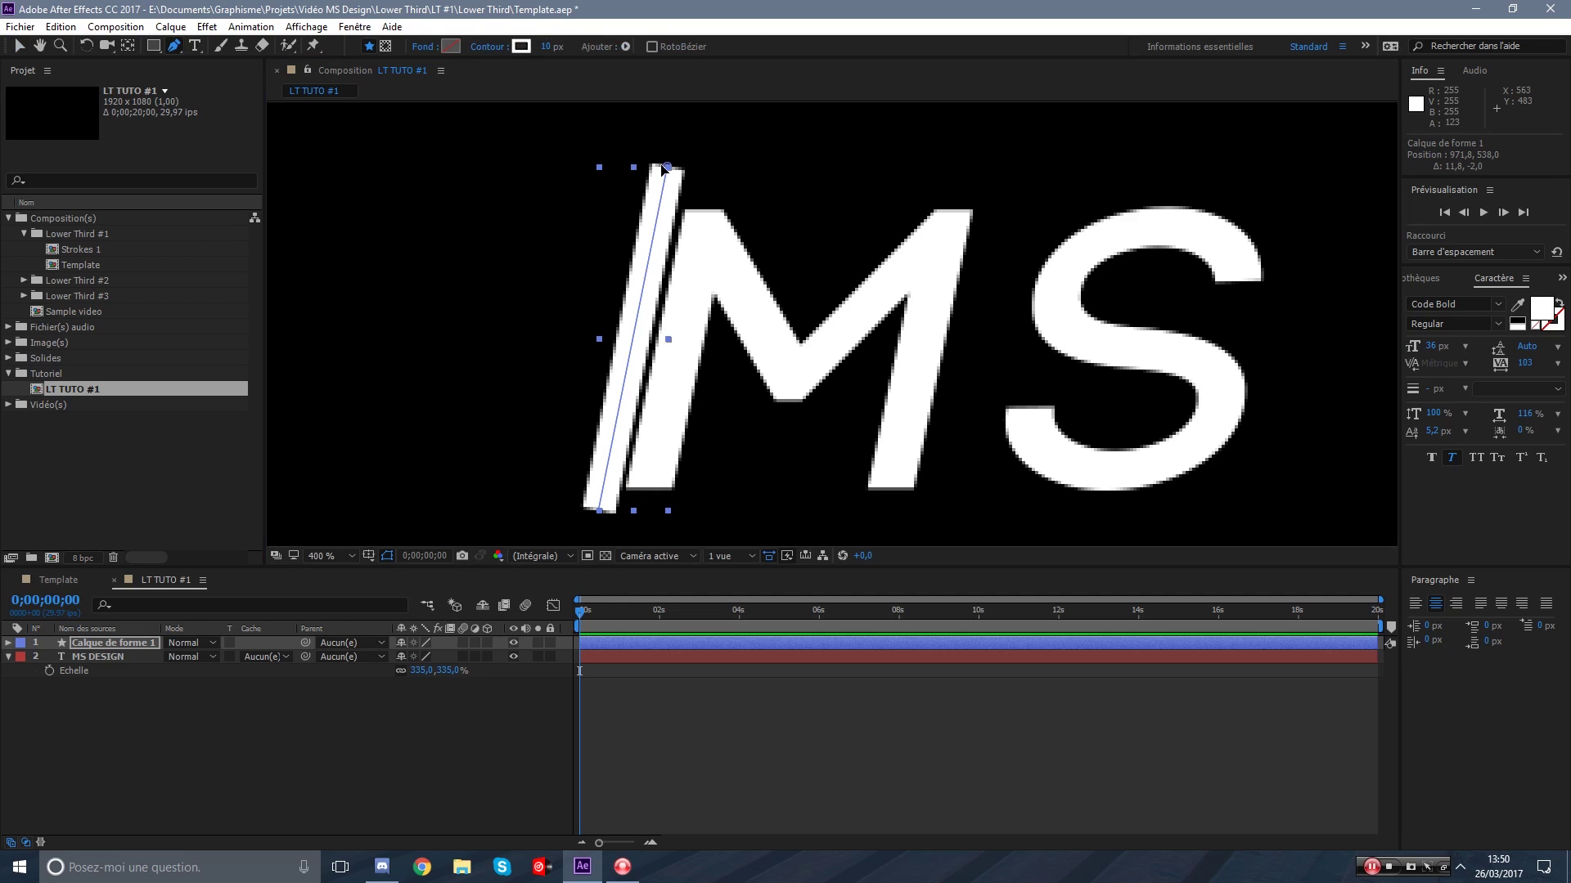
left_click_drag(667, 167, 672, 162)
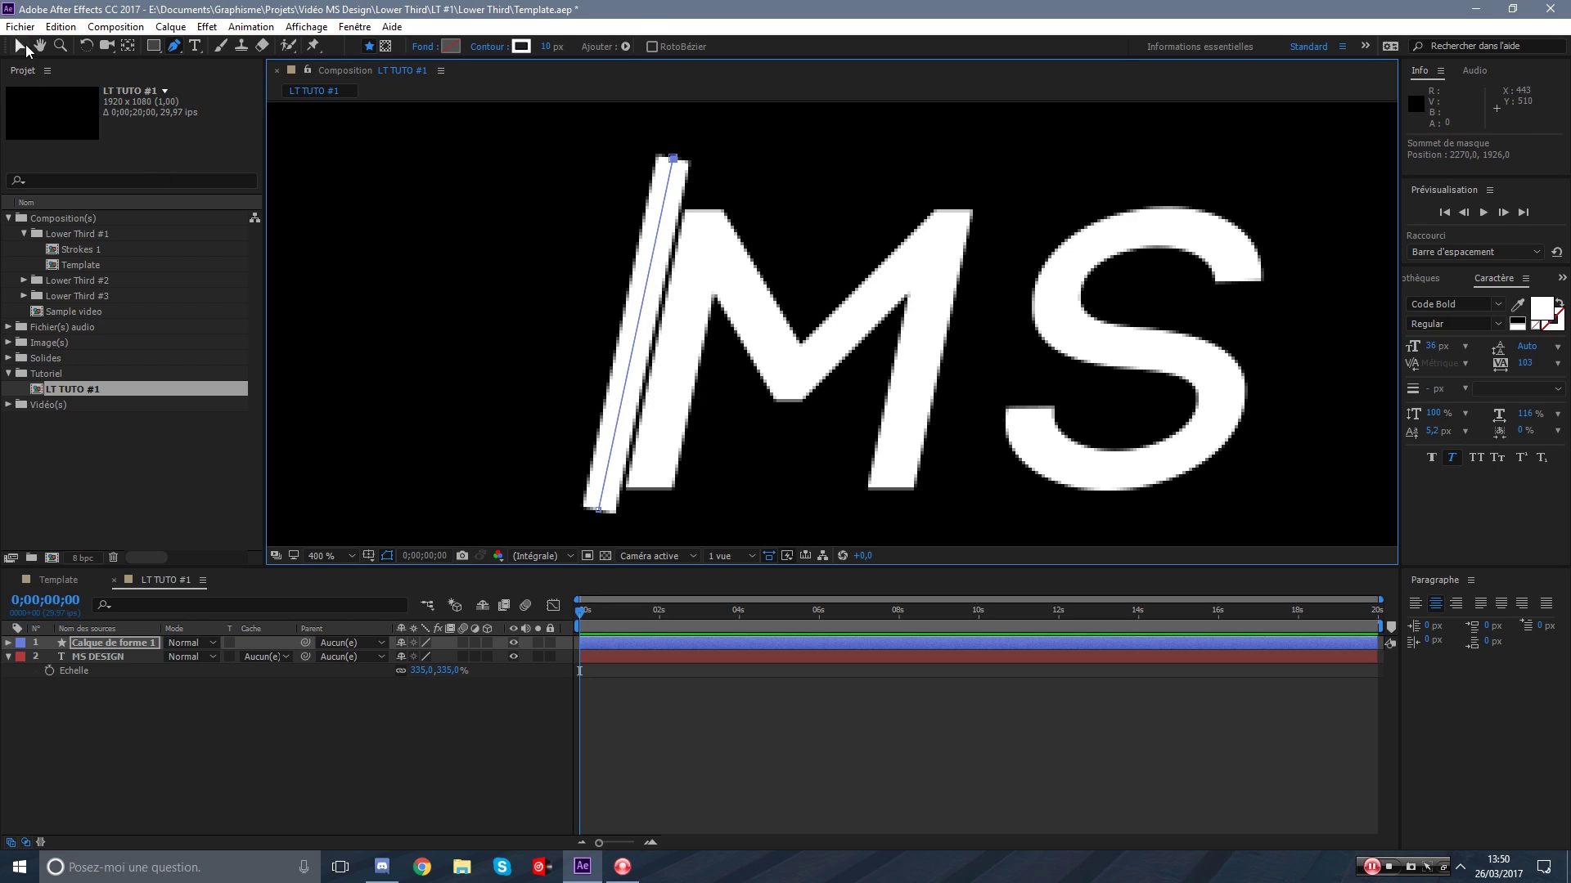
Move the stroke back away from the M to about position 959.3, 539.0.
left_click(18, 46)
left_click(625, 422)
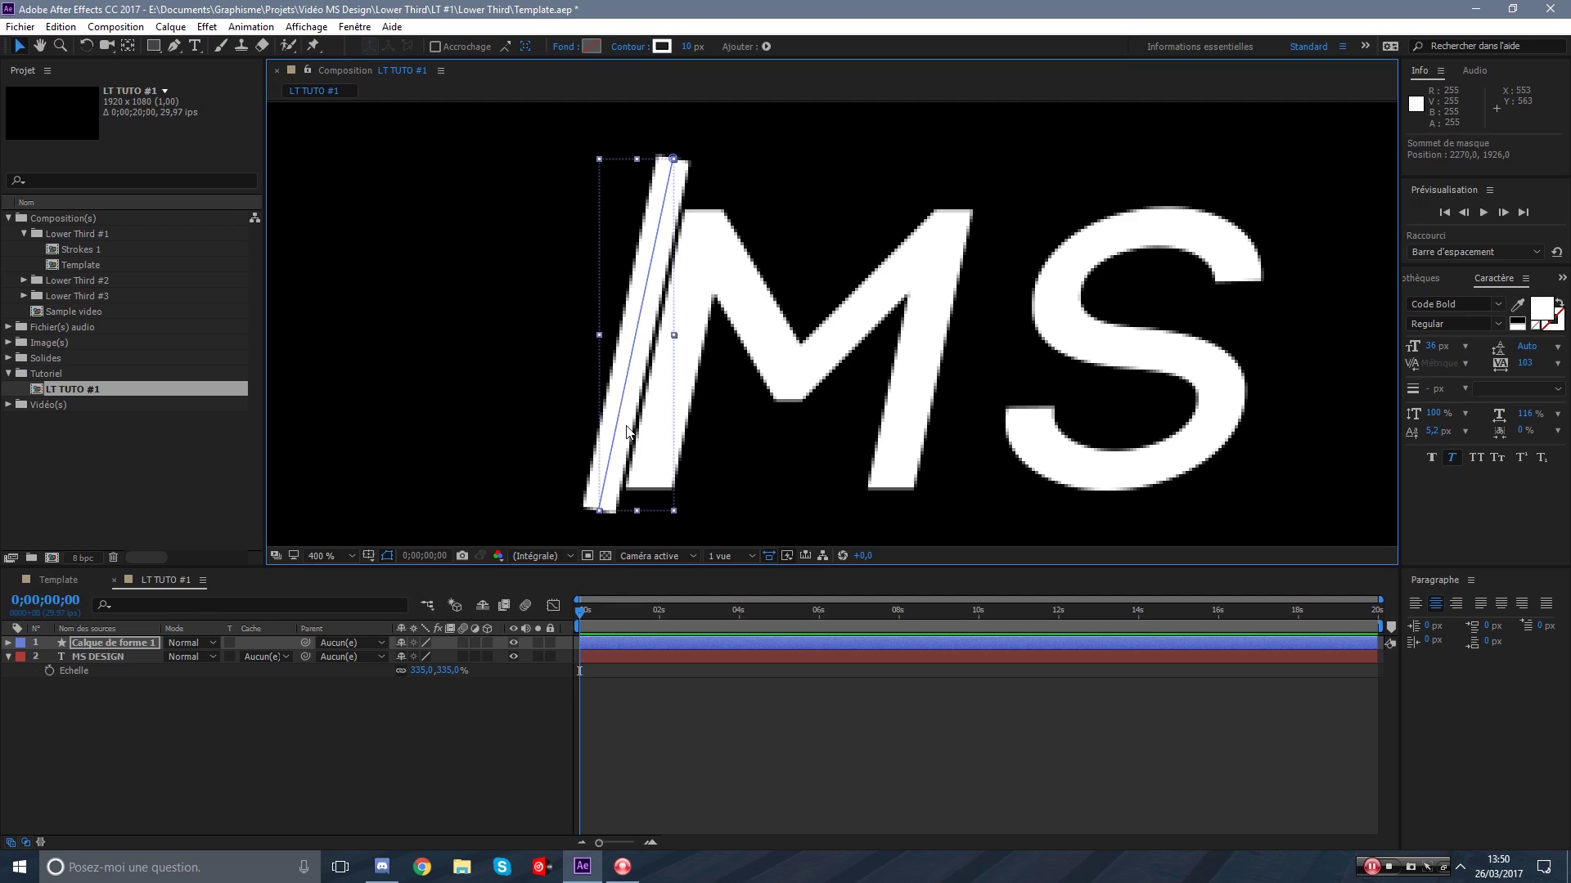
mouse_move(625, 425)
left_mouse_down()
mouse_move(544, 433)
mouse_move(649, 435)
mouse_move(572, 439)
left_mouse_up()
Centre the stroke vertically at about position 951.3, 540.0, showing the proportional grid only while aligning it.
left_click(369, 557)
left_click(401, 589)
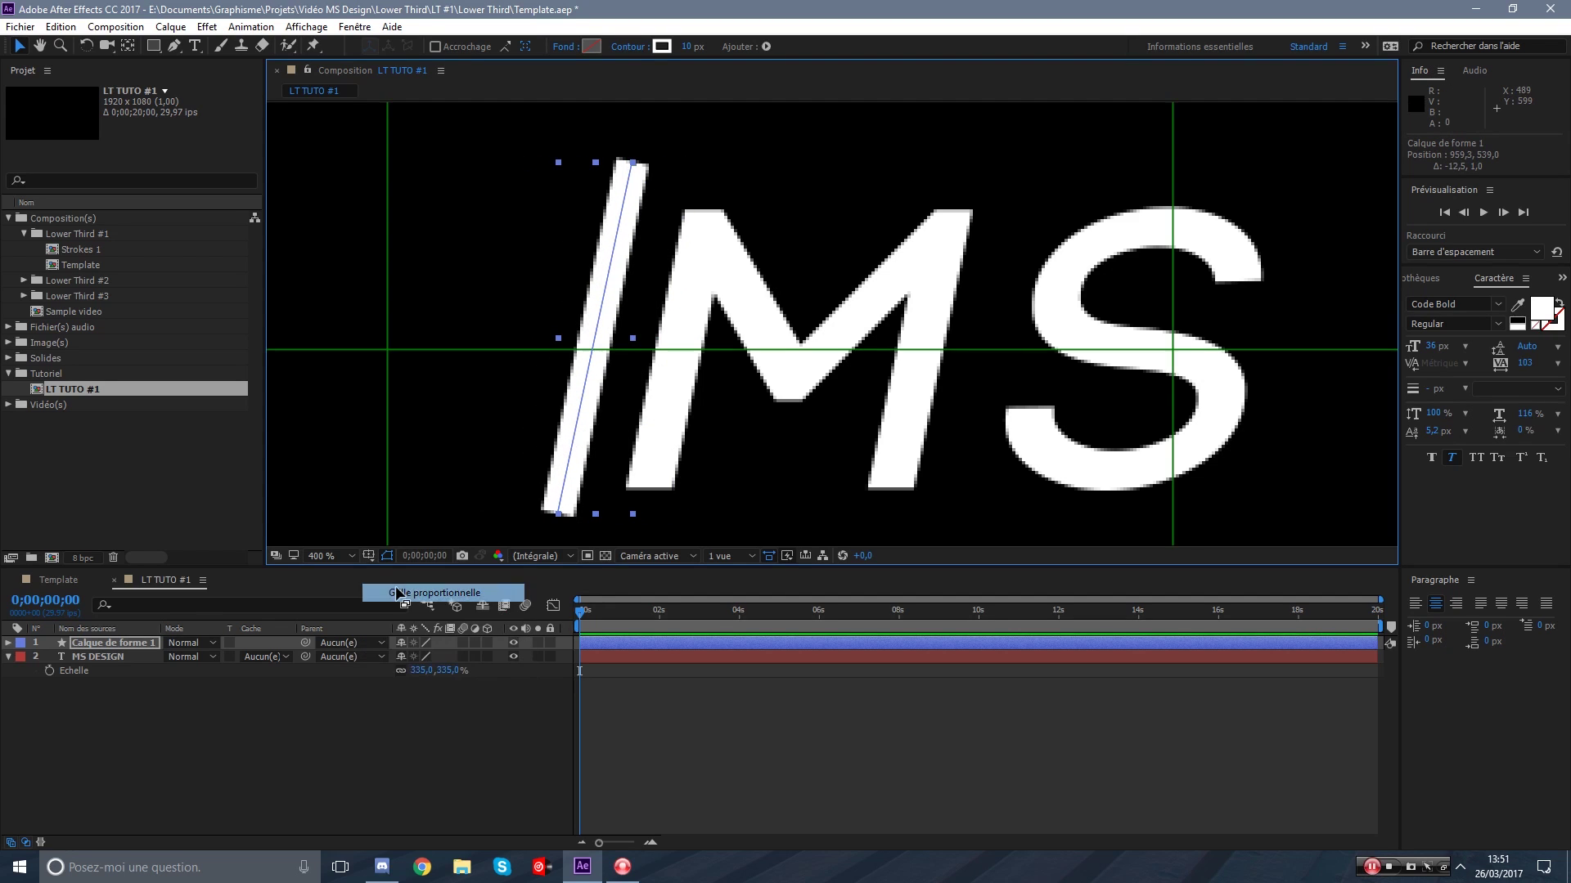
left_click_drag(587, 386, 559, 404)
key("Up")
key("Up")
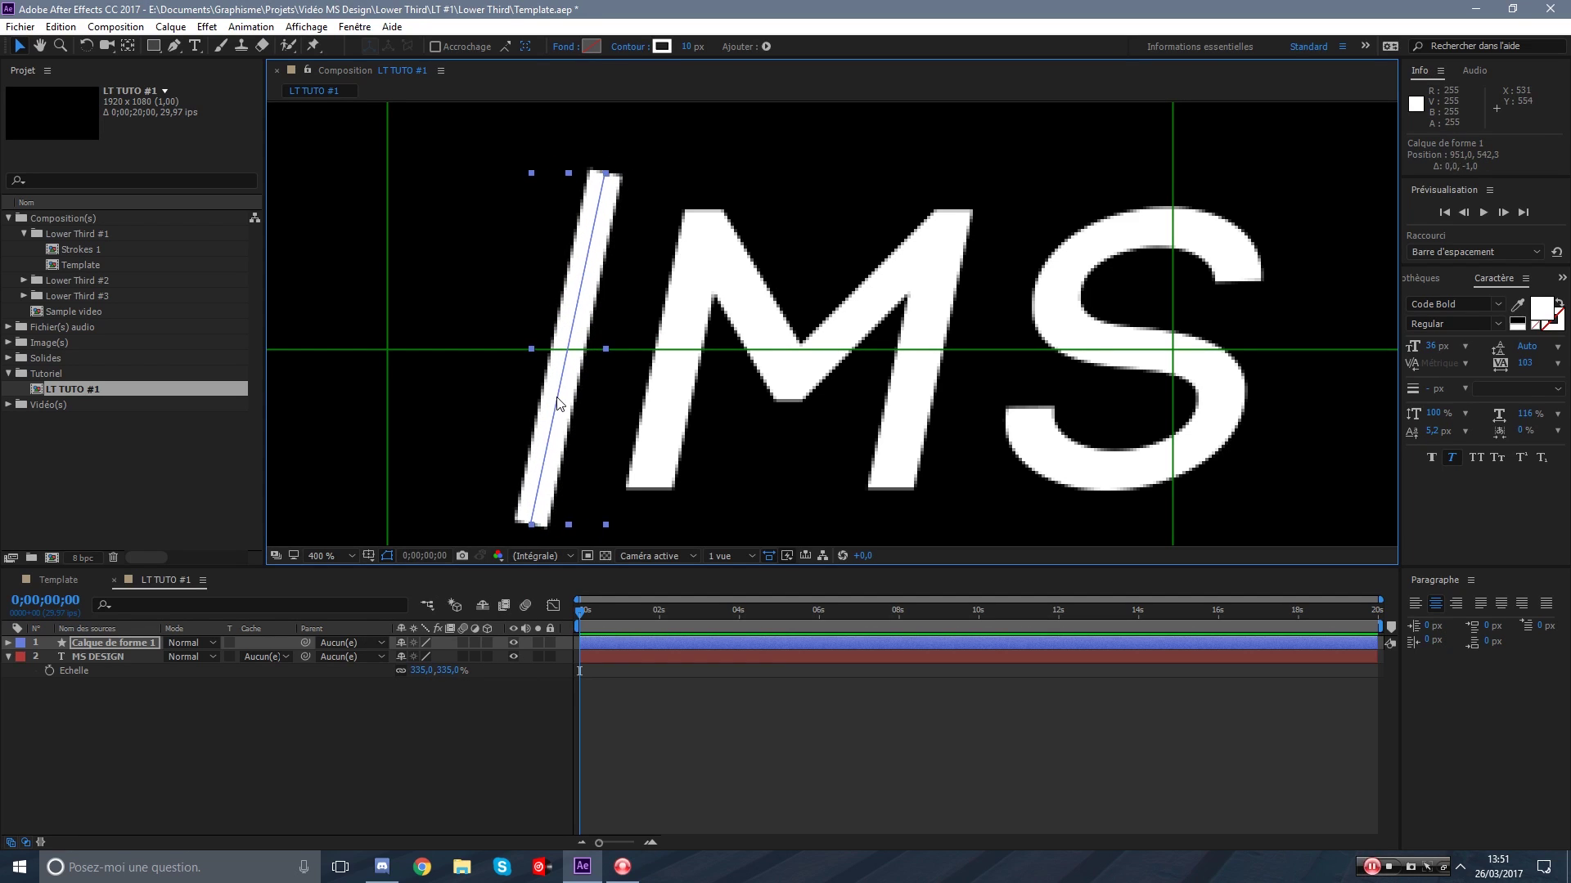
key("Up")
key("Up")
key("Up")
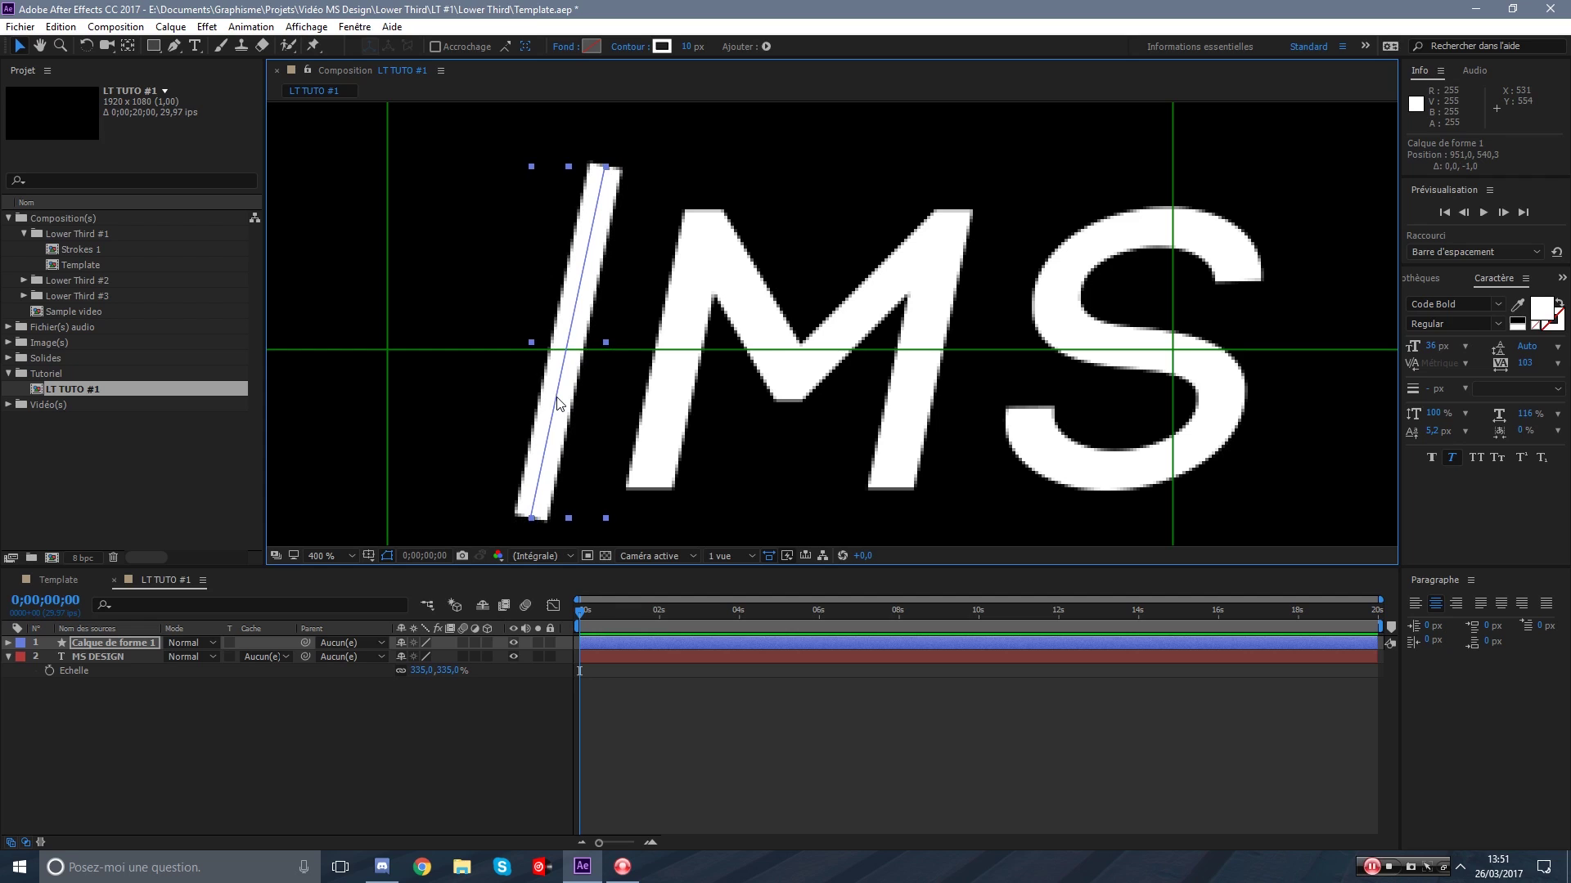
key("Right")
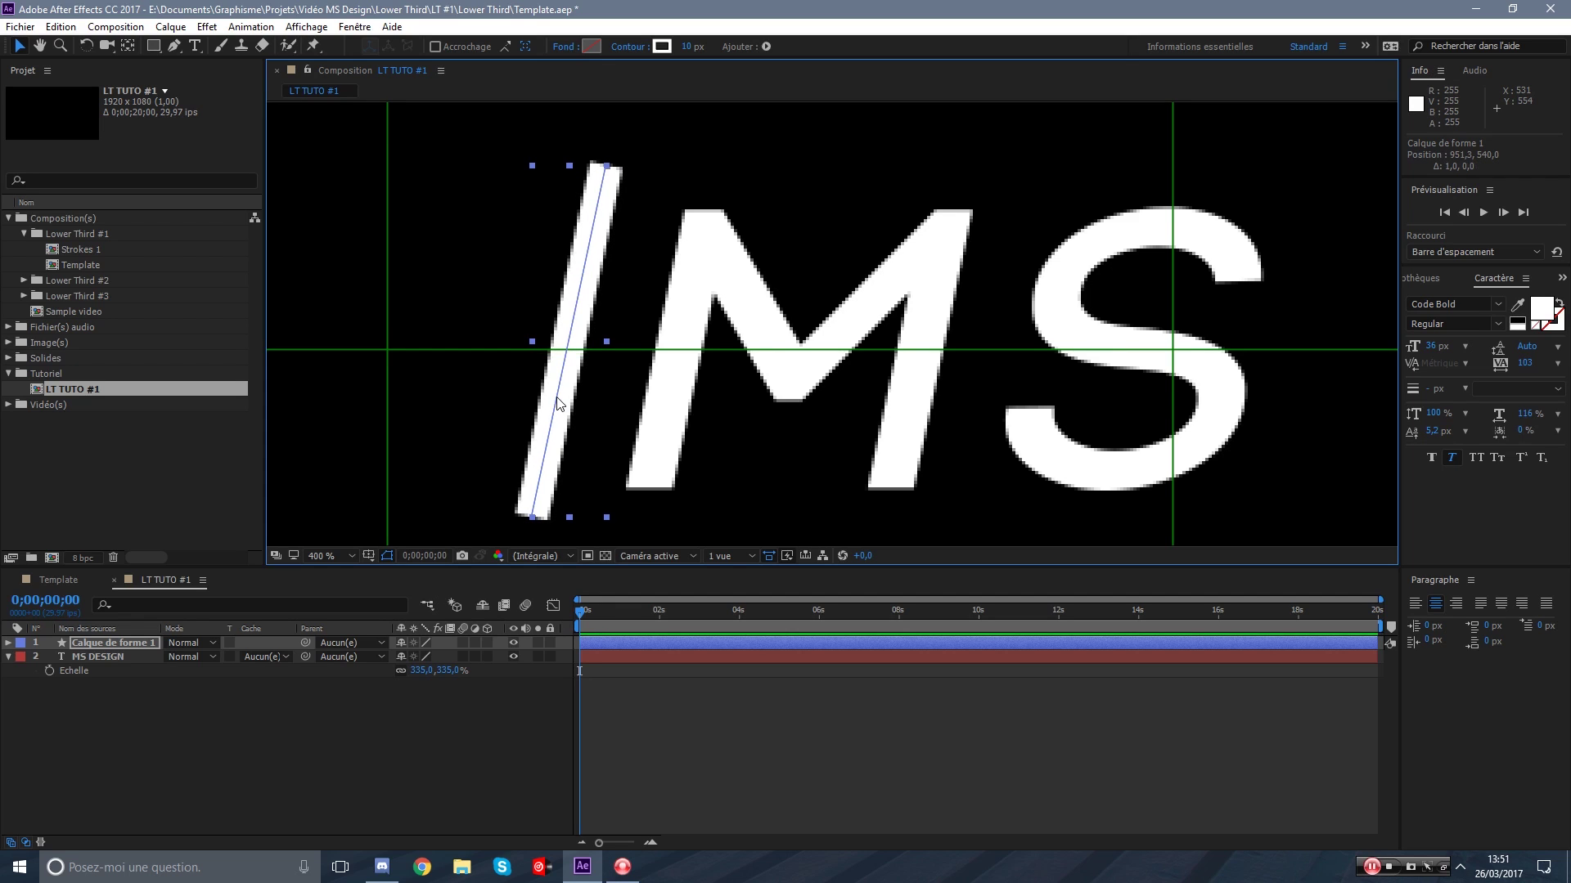
left_click(387, 555)
left_click(402, 593)
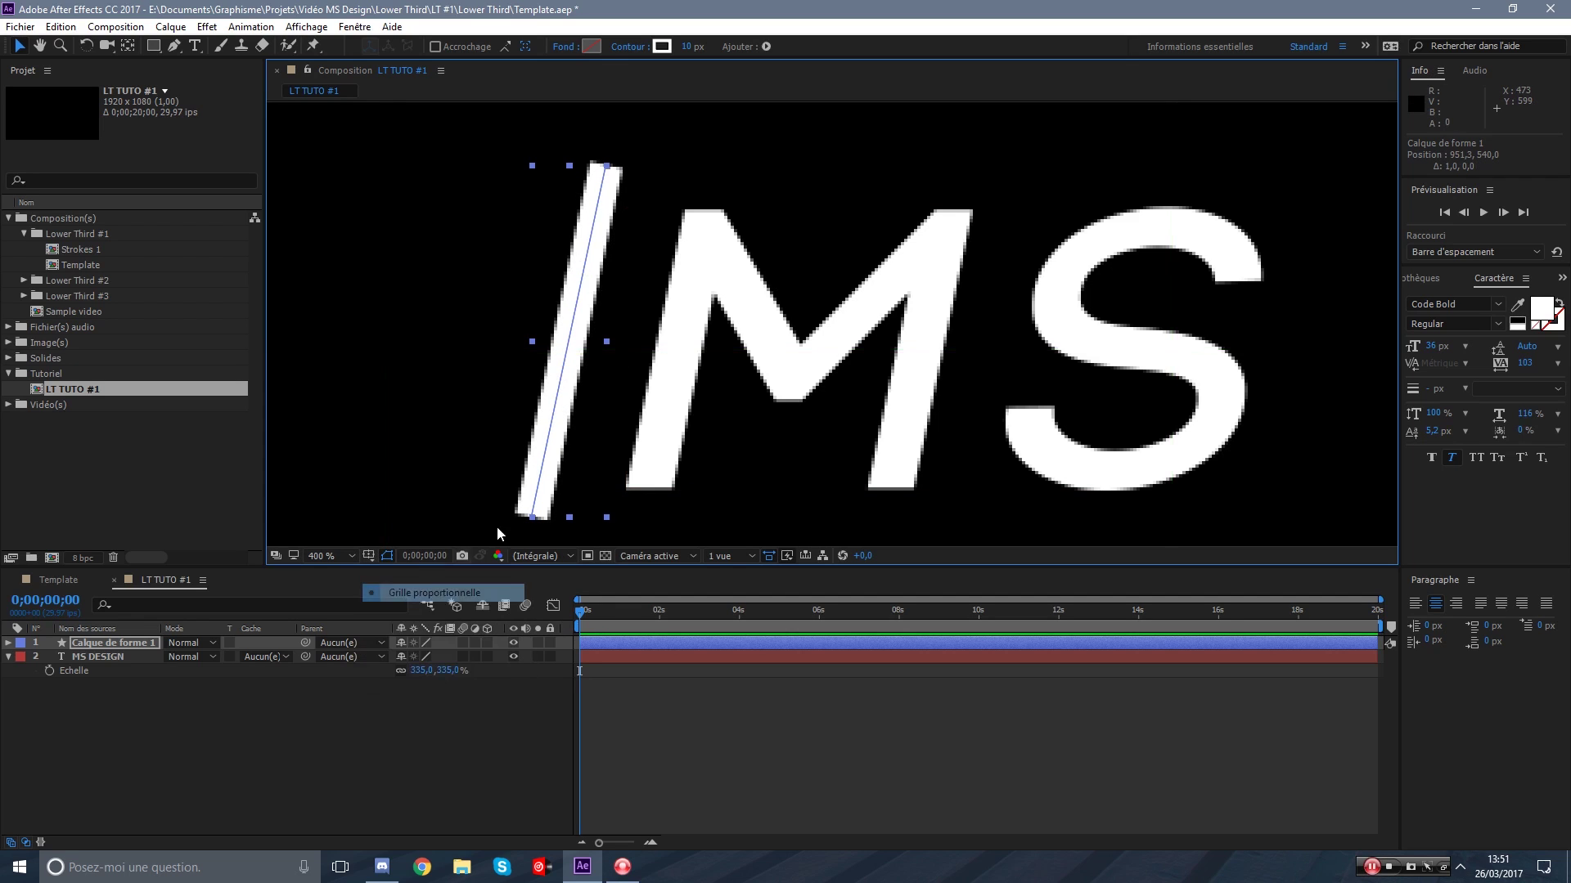
Nudge the stroke slightly farther from the M, to position 949.3, 540.0, and deselect the layer.
scroll(768, 429, "down", 2)
left_click(863, 688)
scroll(875, 409, "down", 2)
scroll(874, 407, "up", 5)
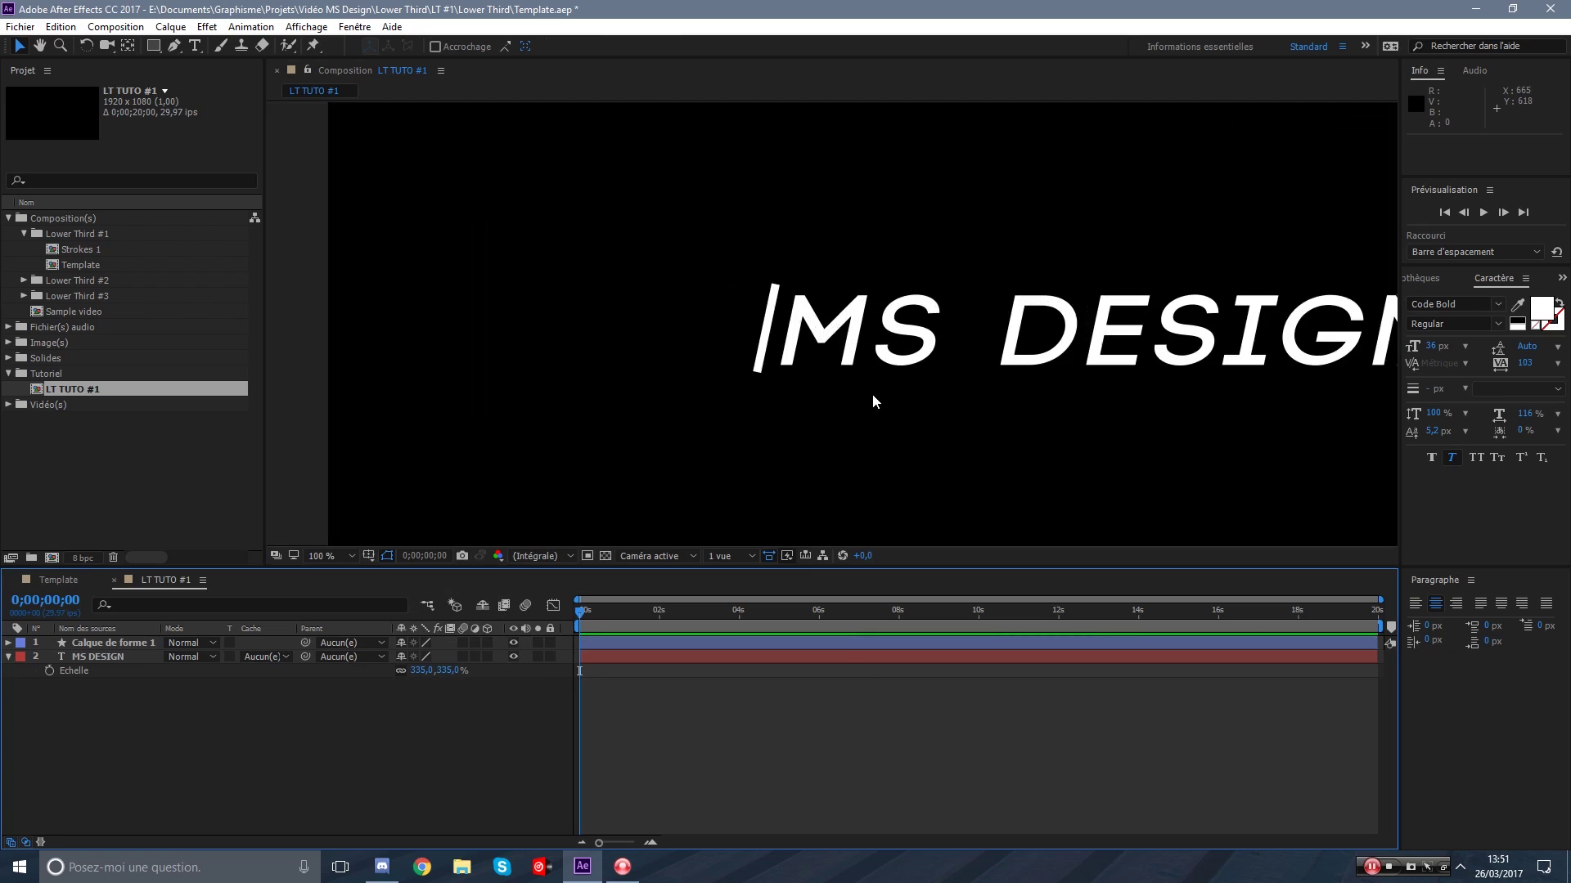
left_click(668, 643)
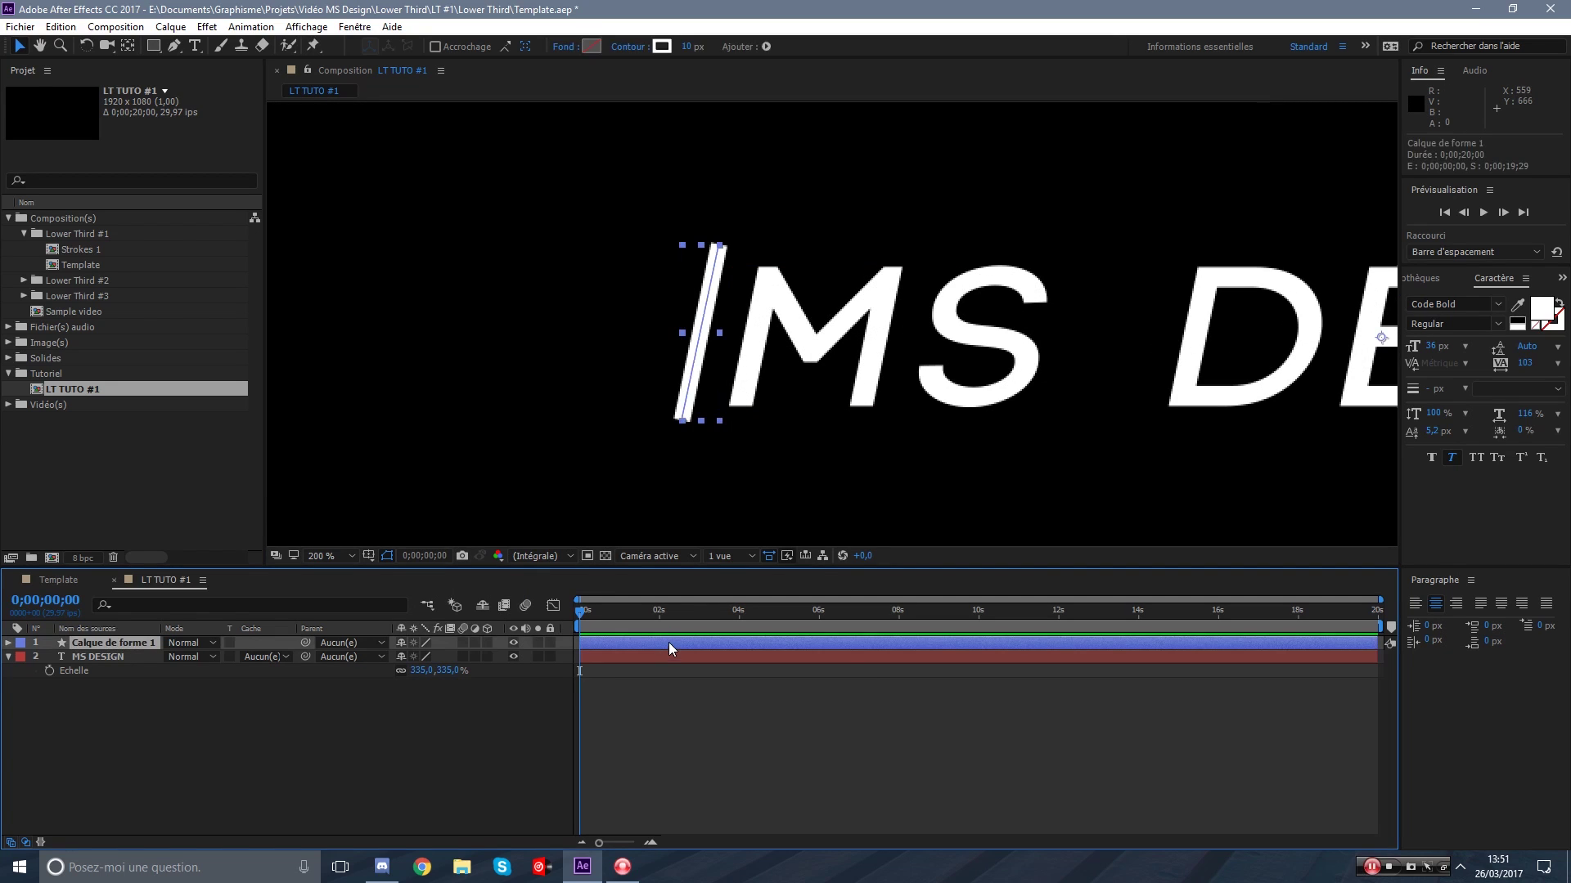
key("Left")
key("Left")
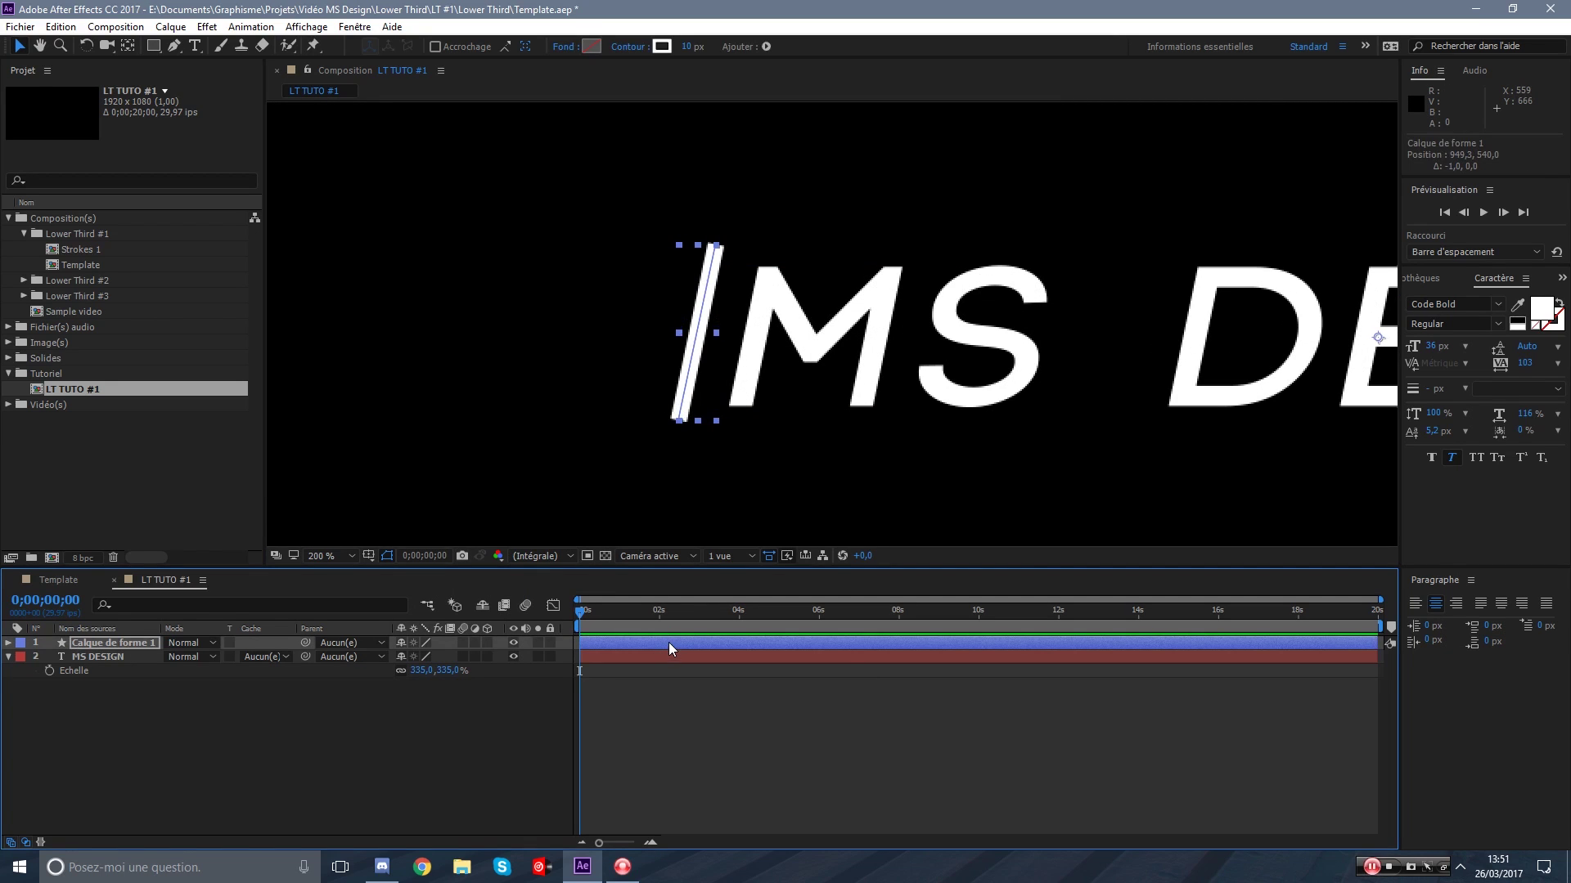
left_click(715, 794)
Examine the stroke's upper end and compare it with the ends of the slanted strokes in the Template composition.
scroll(694, 234, "up", 1)
left_click_drag(634, 249, 858, 363)
scroll(811, 324, "up", 1)
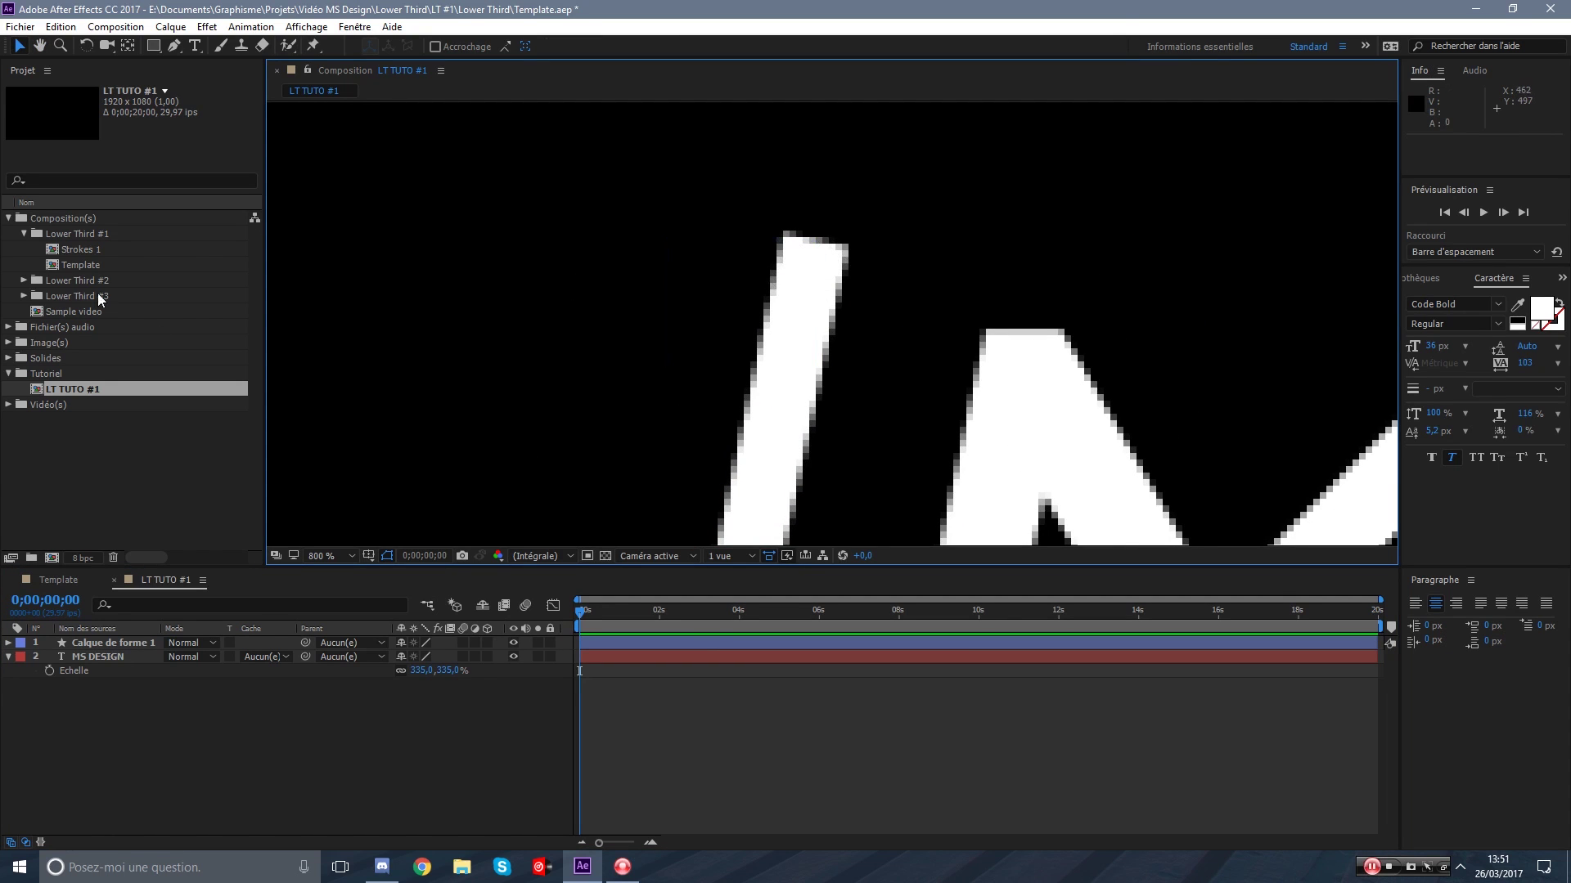
double_click(88, 267)
scroll(374, 343, "up", 1)
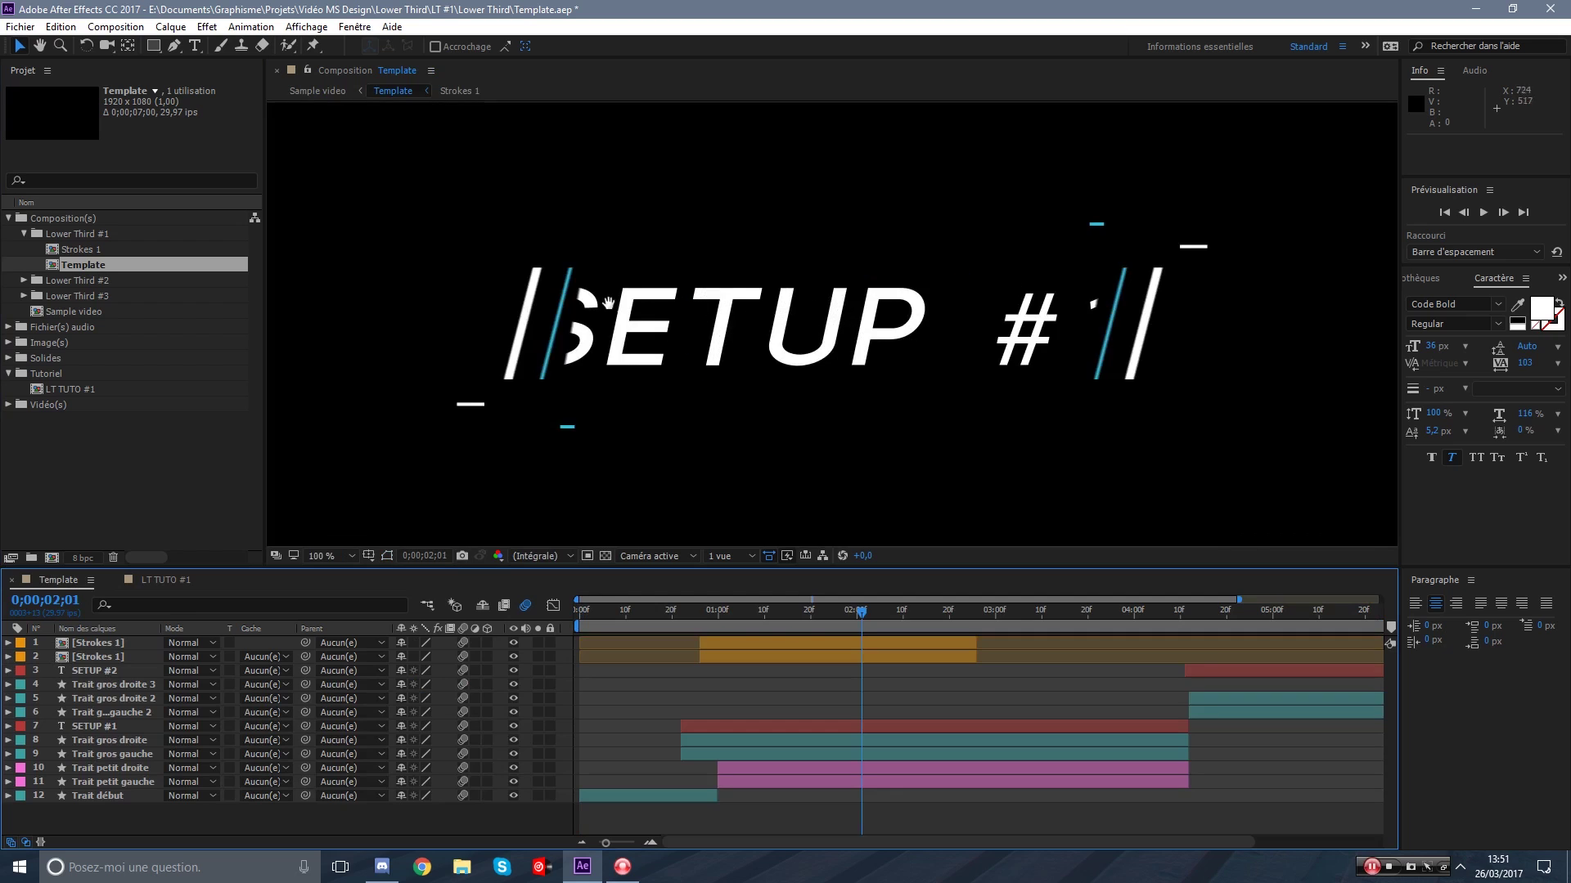
left_click_drag(478, 284, 676, 319)
scroll(676, 319, "up", 1)
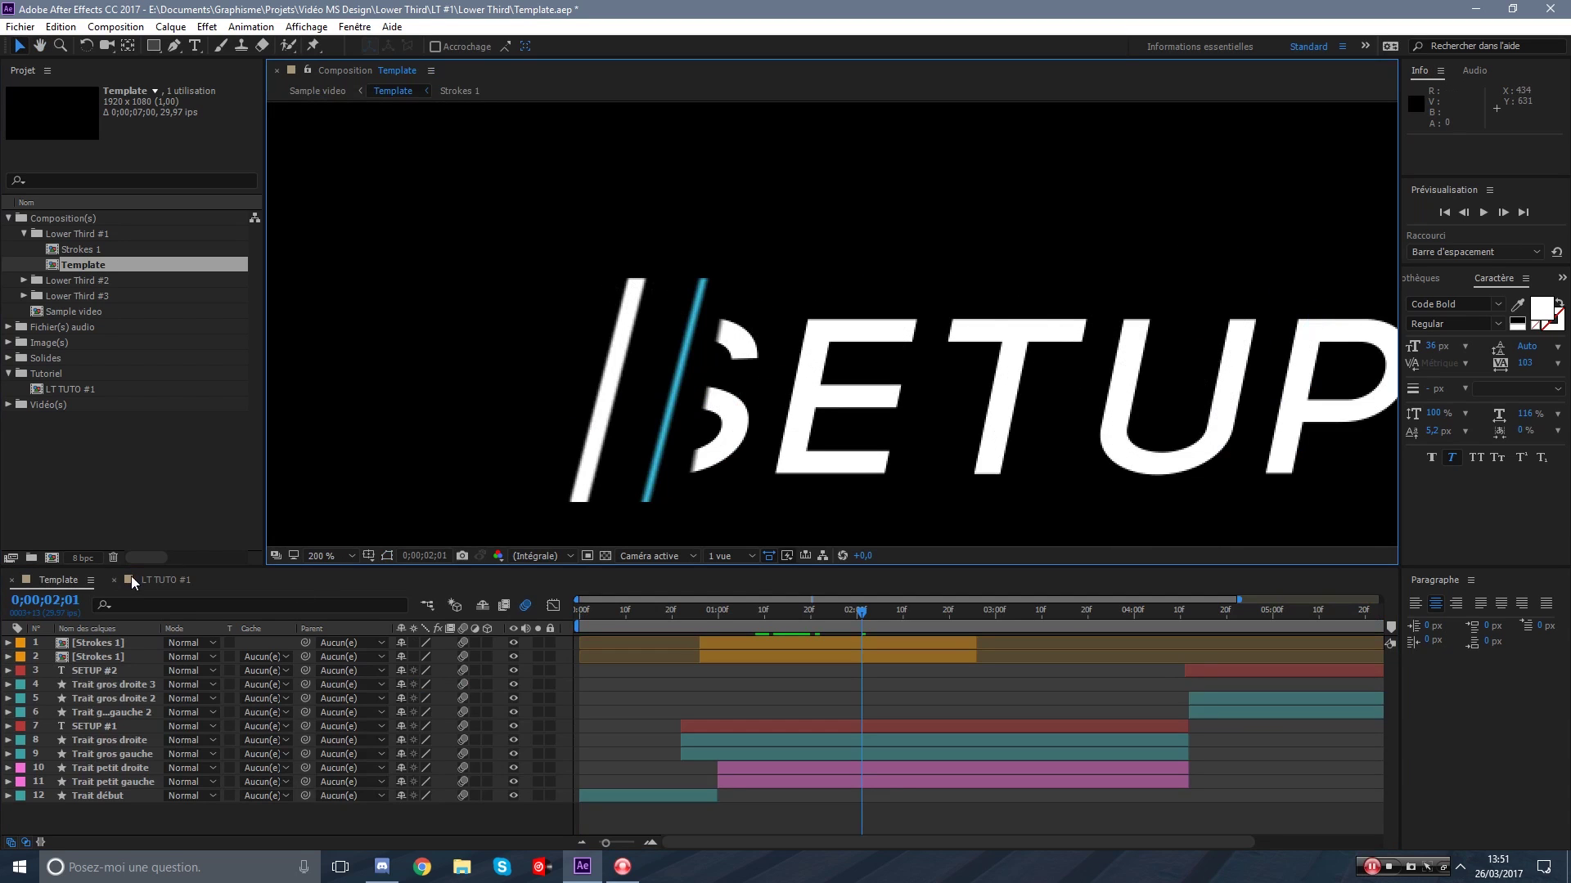
Return to the LT TUTO #1 composition and add a new mask to the slanted stroke's shape layer.
left_click(164, 580)
left_click_drag(631, 617, 581, 630)
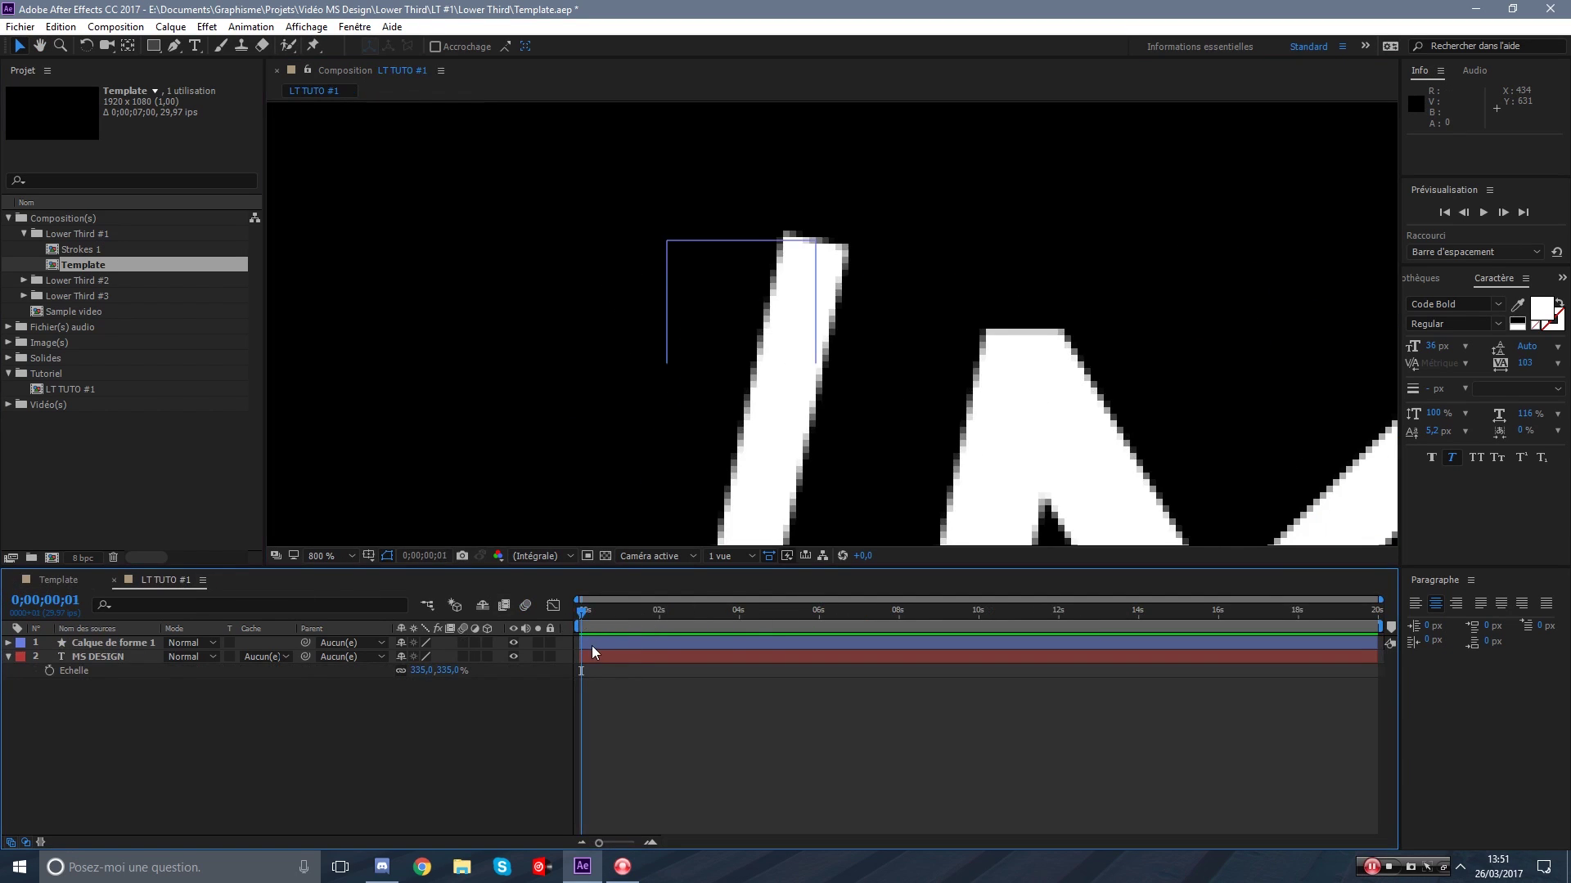
left_click(597, 646)
scroll(736, 462, "down", 2)
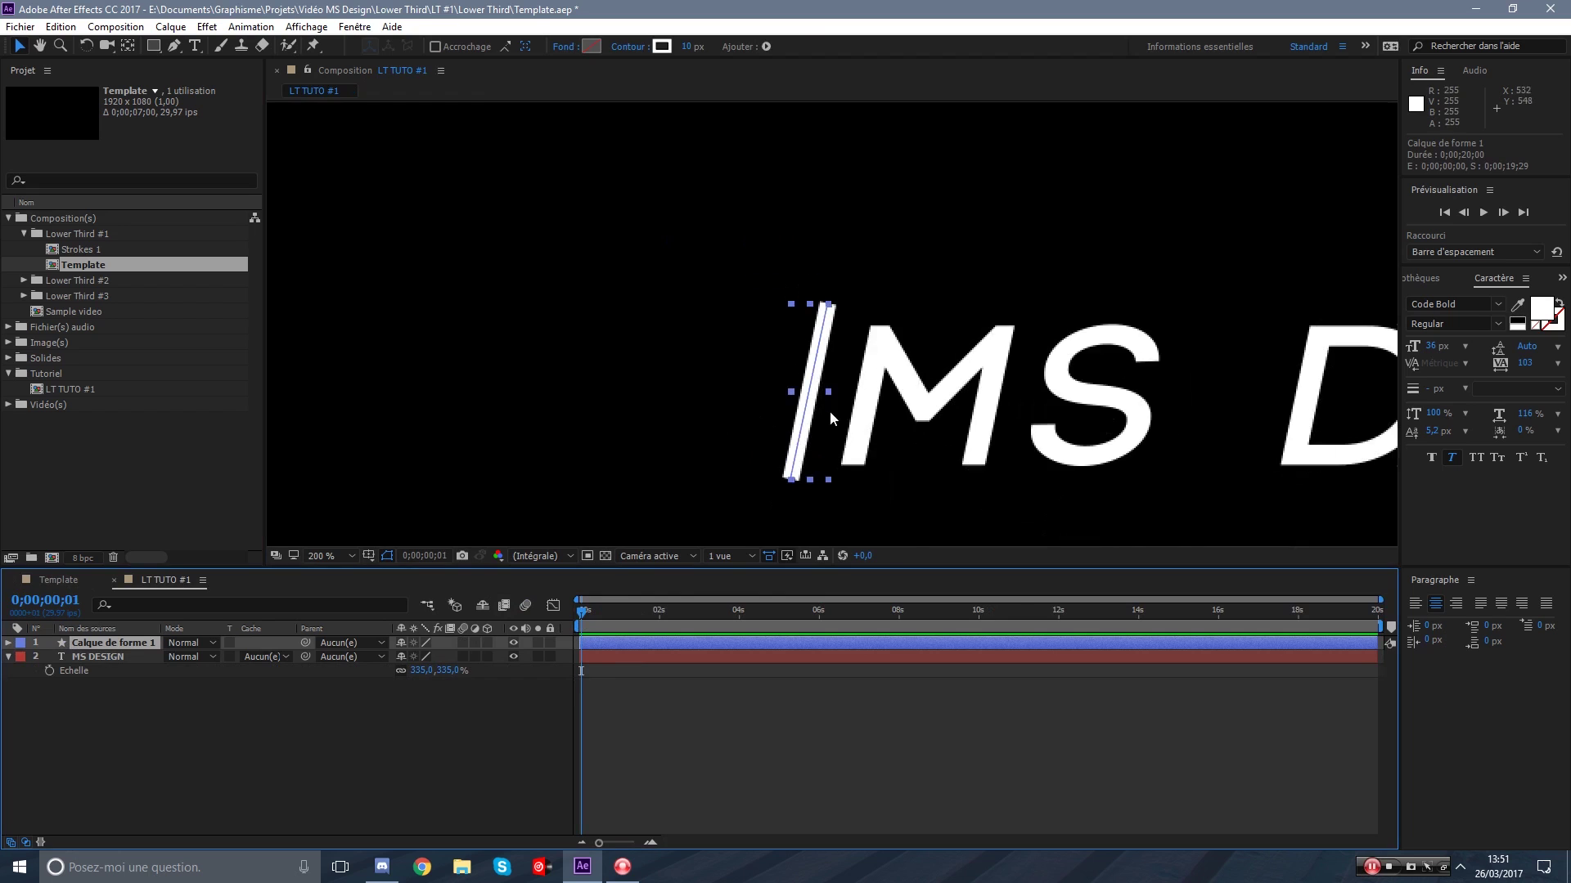
left_click_drag(857, 414, 781, 357)
left_click(170, 26)
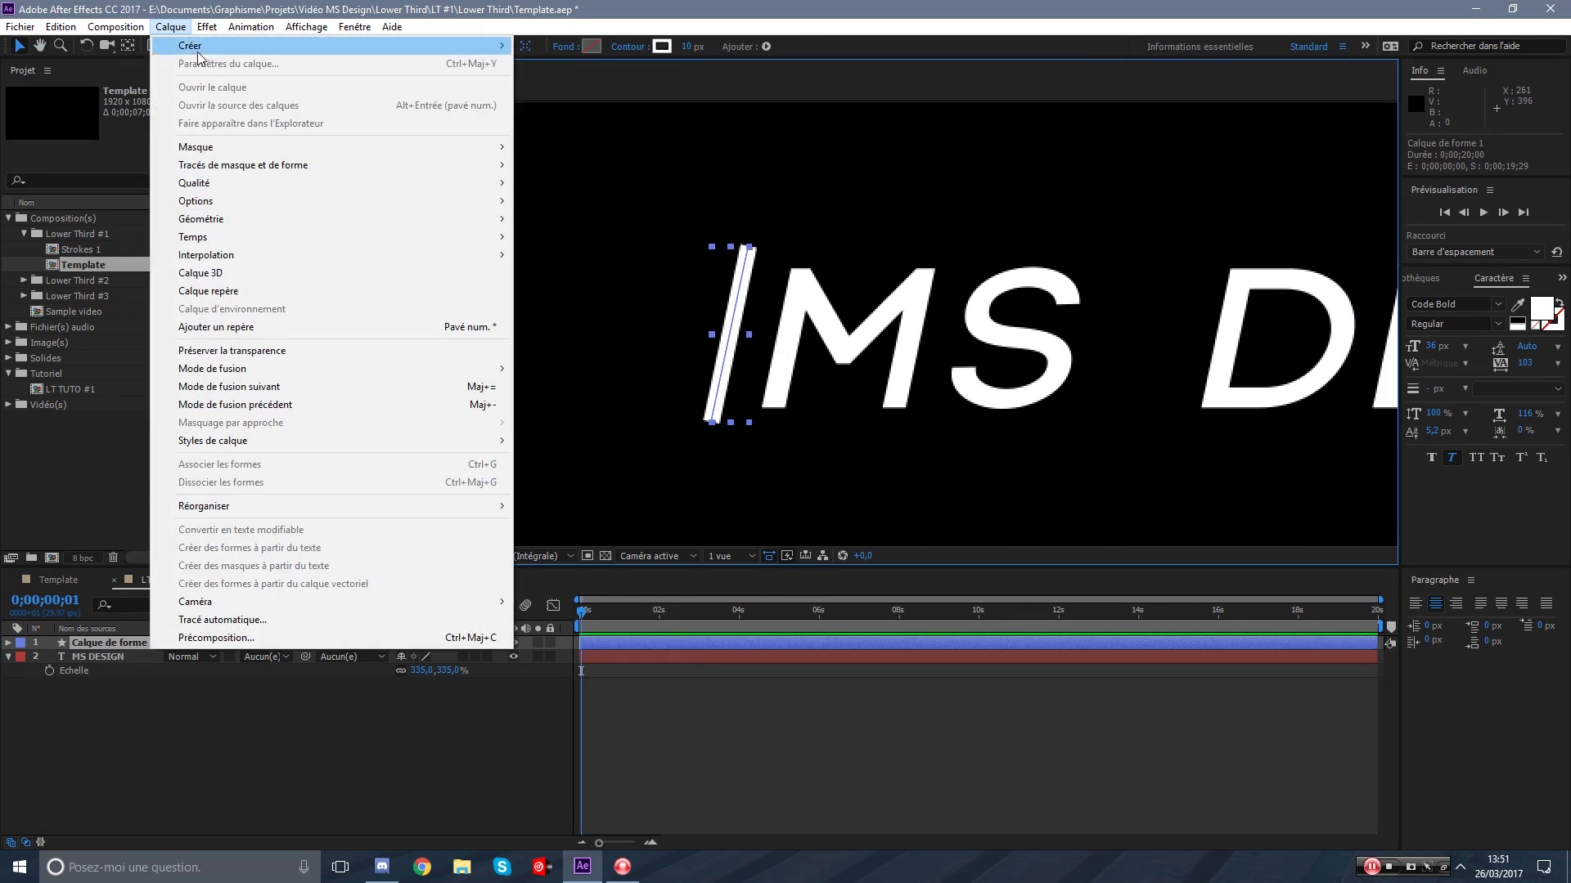
mouse_move(239, 153)
left_click(560, 153)
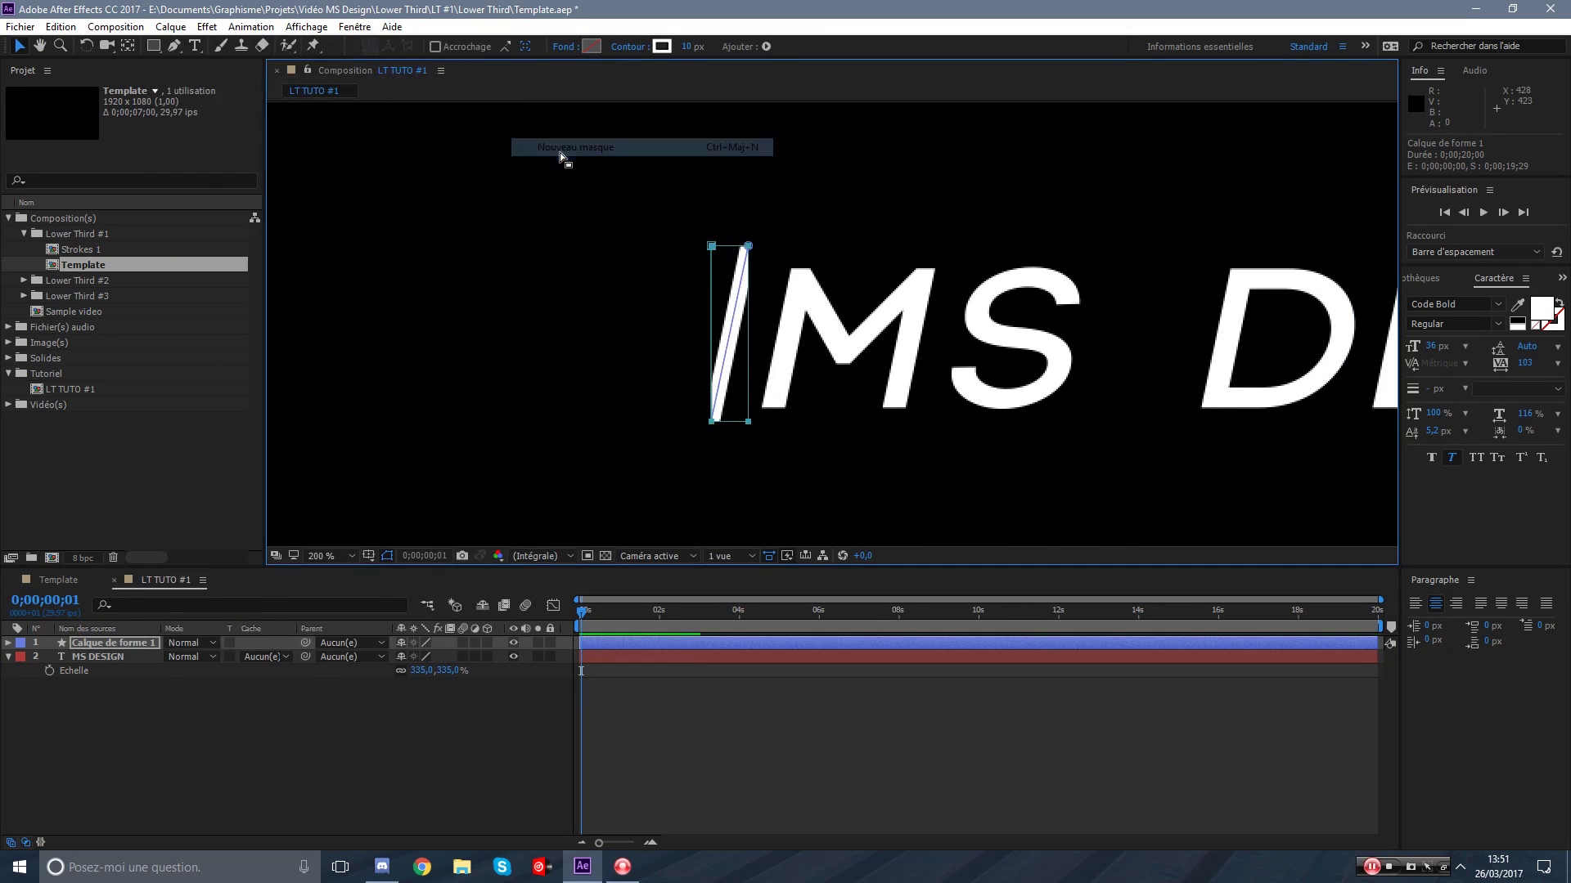
Extend the mask's right edge past the stroke, widening the mask to about 184.6 %.
scroll(711, 279, "up", 1)
scroll(710, 280, "up", 1)
left_click_drag(530, 306, 846, 494)
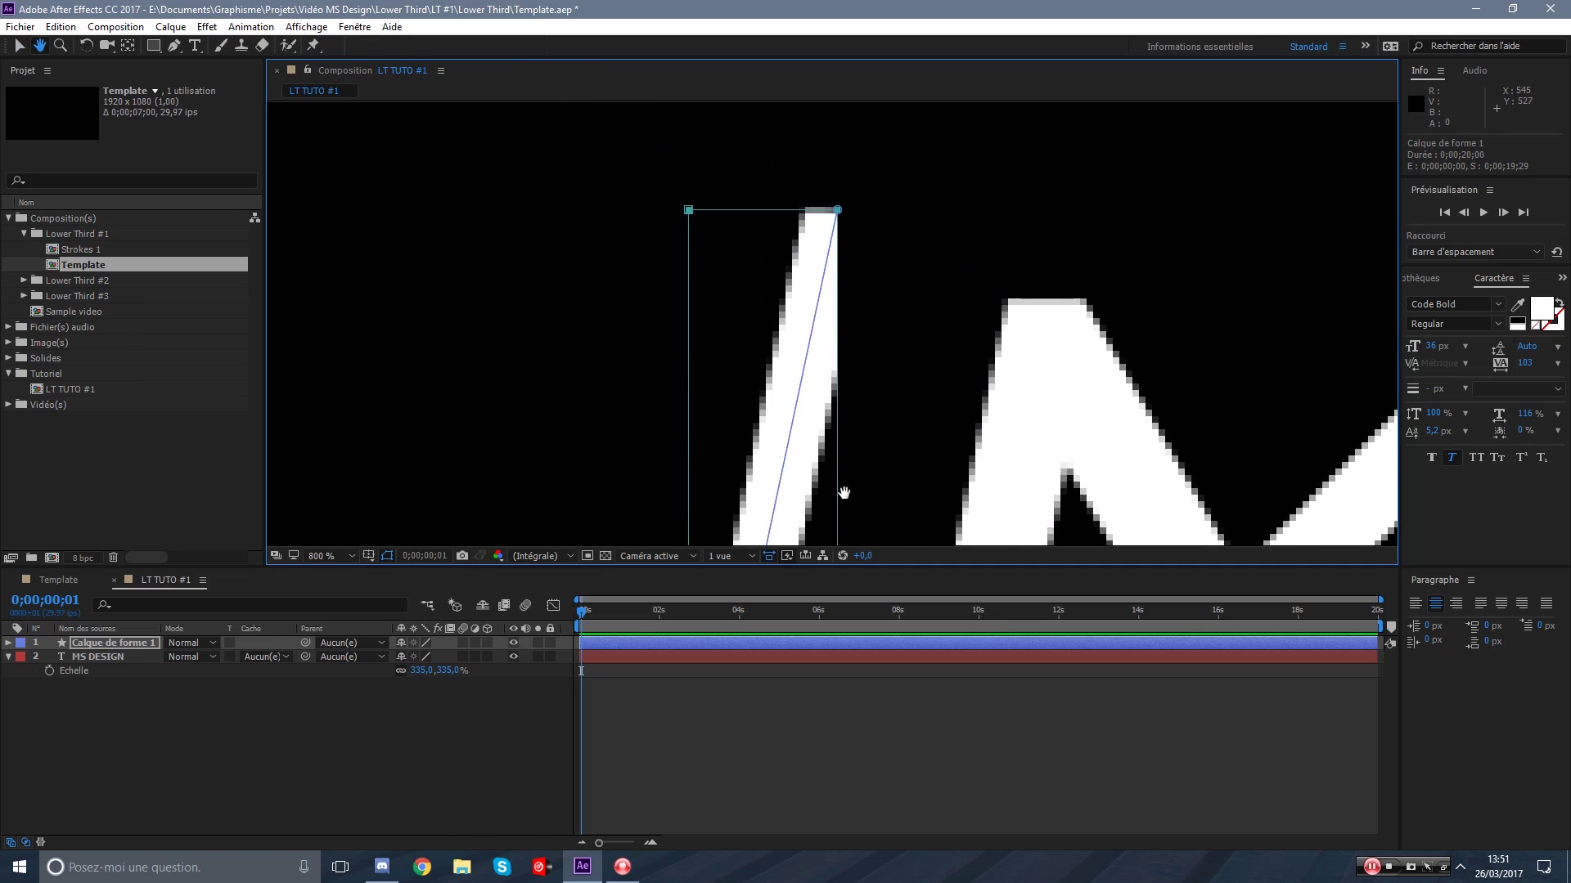
left_click_drag(827, 327, 830, 376)
double_click(838, 422)
left_click_drag(865, 461, 797, 331)
left_click_drag(768, 482, 893, 455)
left_click_drag(740, 169, 773, 307)
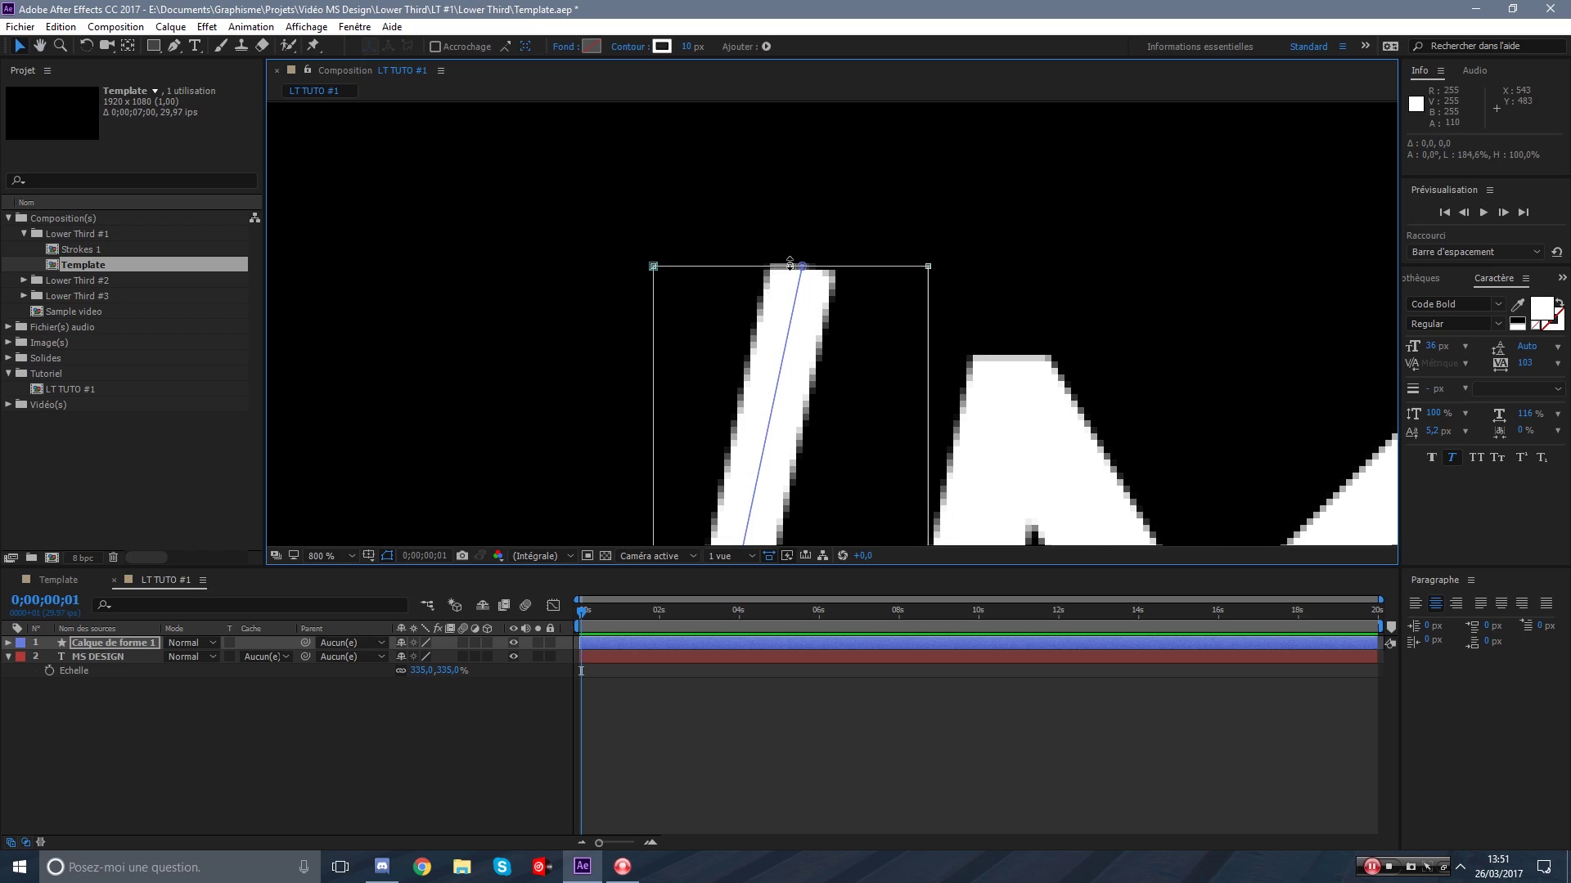
Raise the mask's top edge above the stroke's upper end.
double_click(792, 223)
left_click(786, 275)
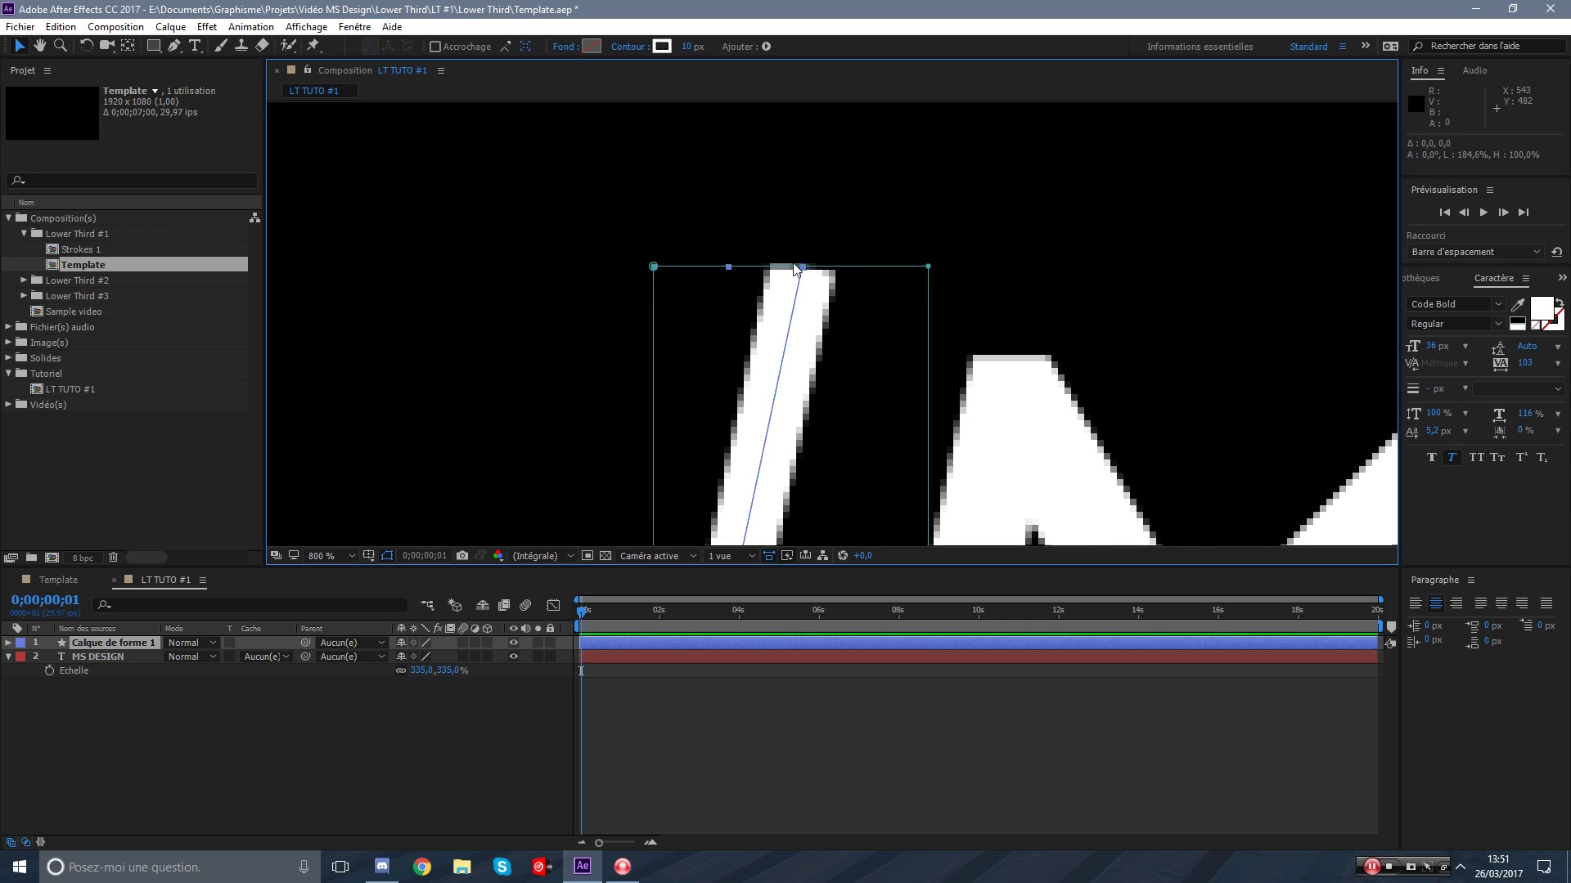
double_click(797, 266)
left_click_drag(792, 266, 792, 188)
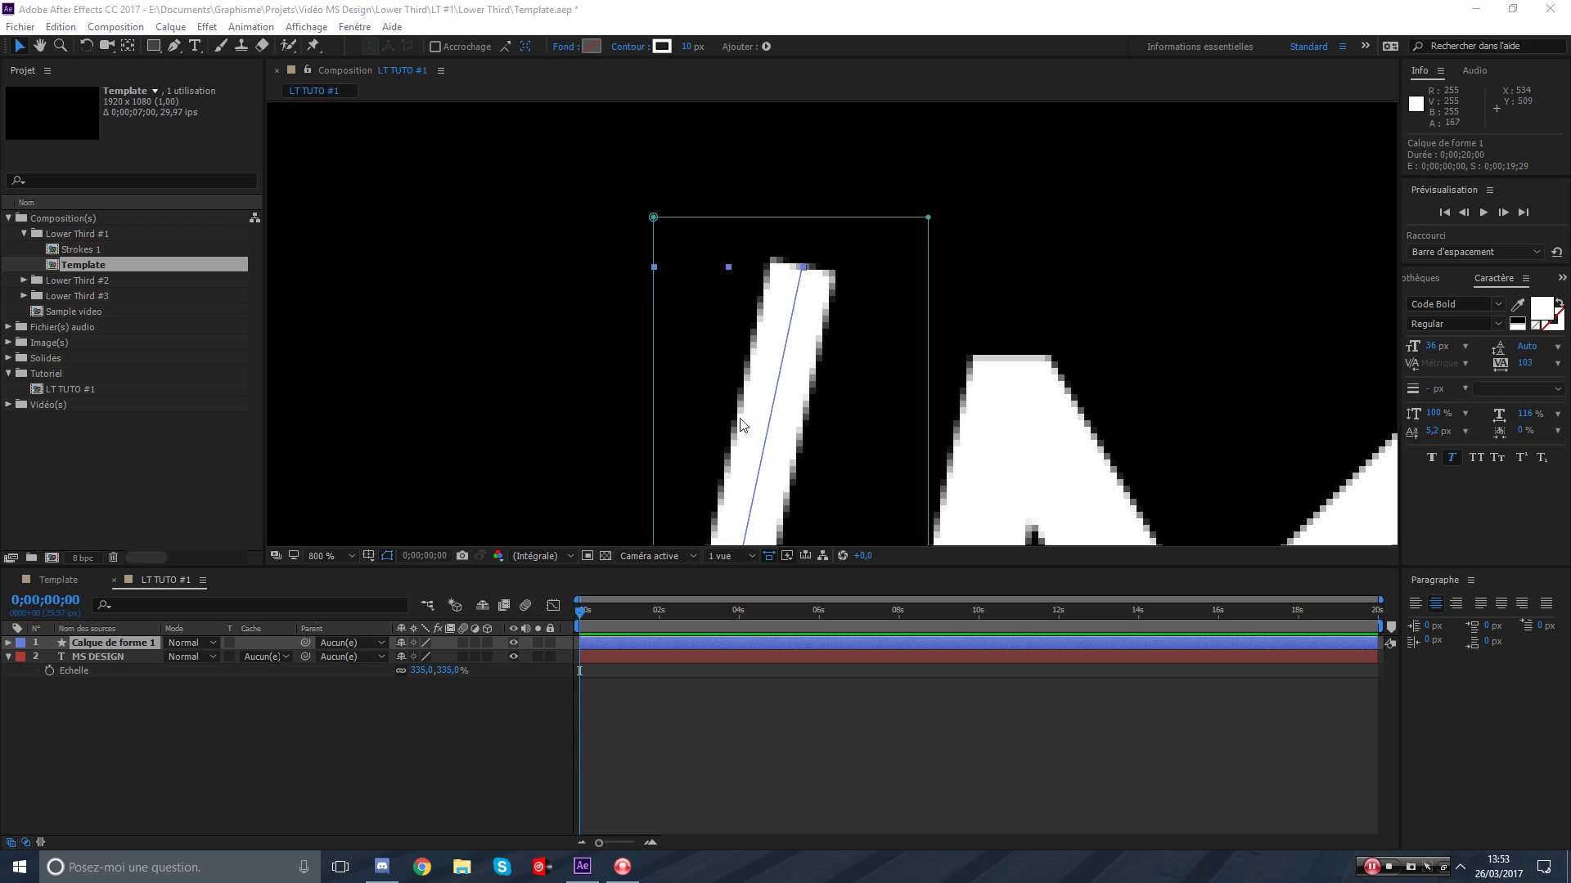
Lower the mask's top edge to cut the stroke's upper end flat, scaling the mask's height to about 93.3 %.
double_click(799, 217)
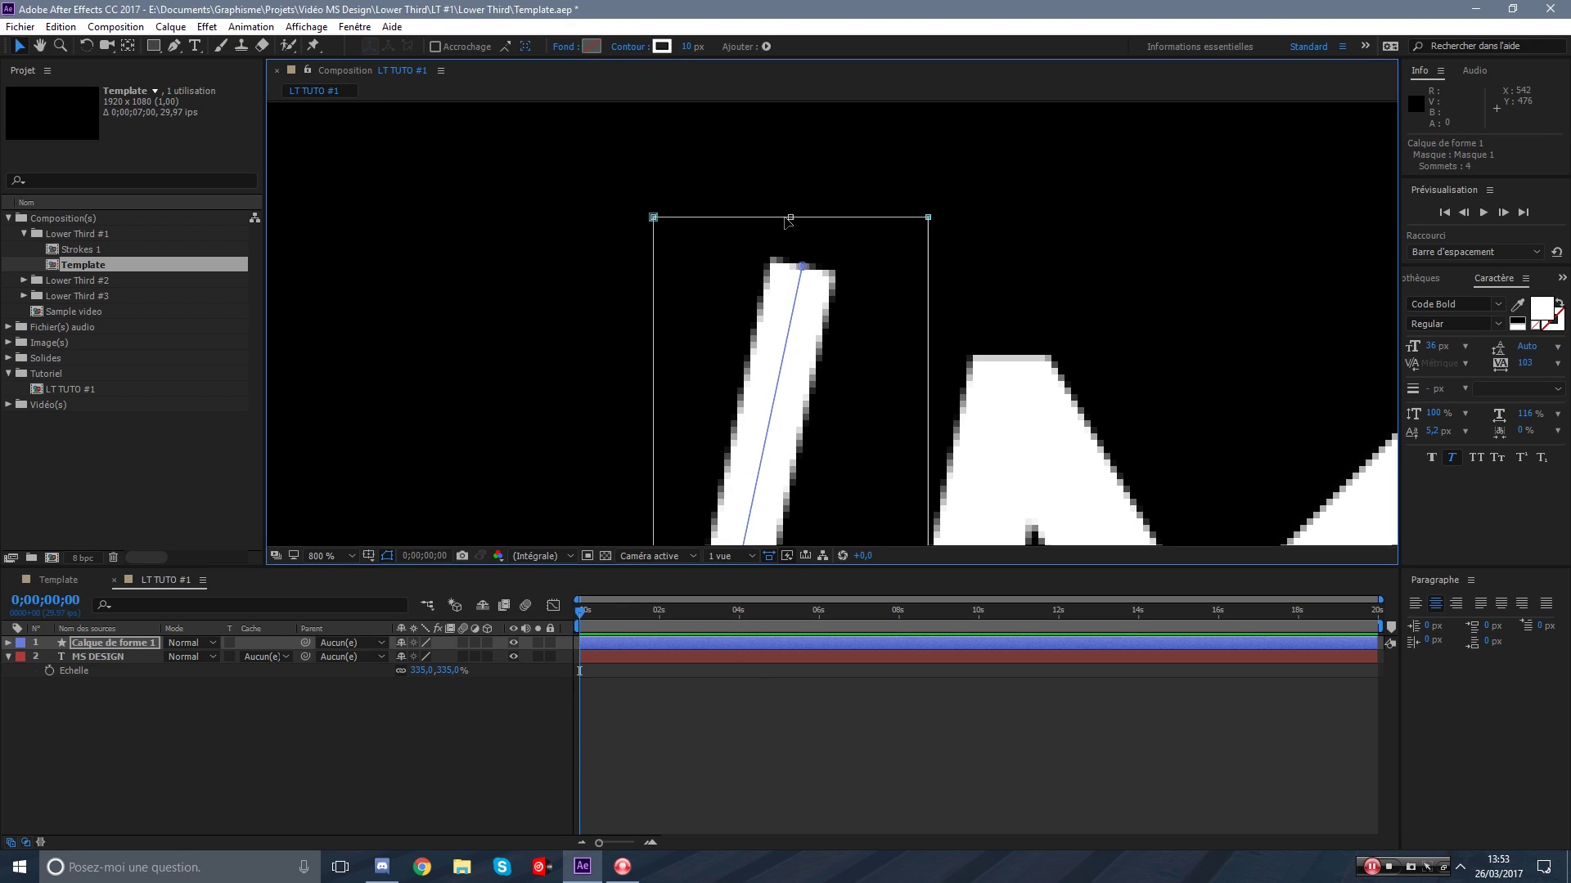
left_click_drag(791, 217, 843, 272)
key("space")
left_click_drag(818, 331, 776, 460)
scroll(778, 352, "up", 1)
key("space")
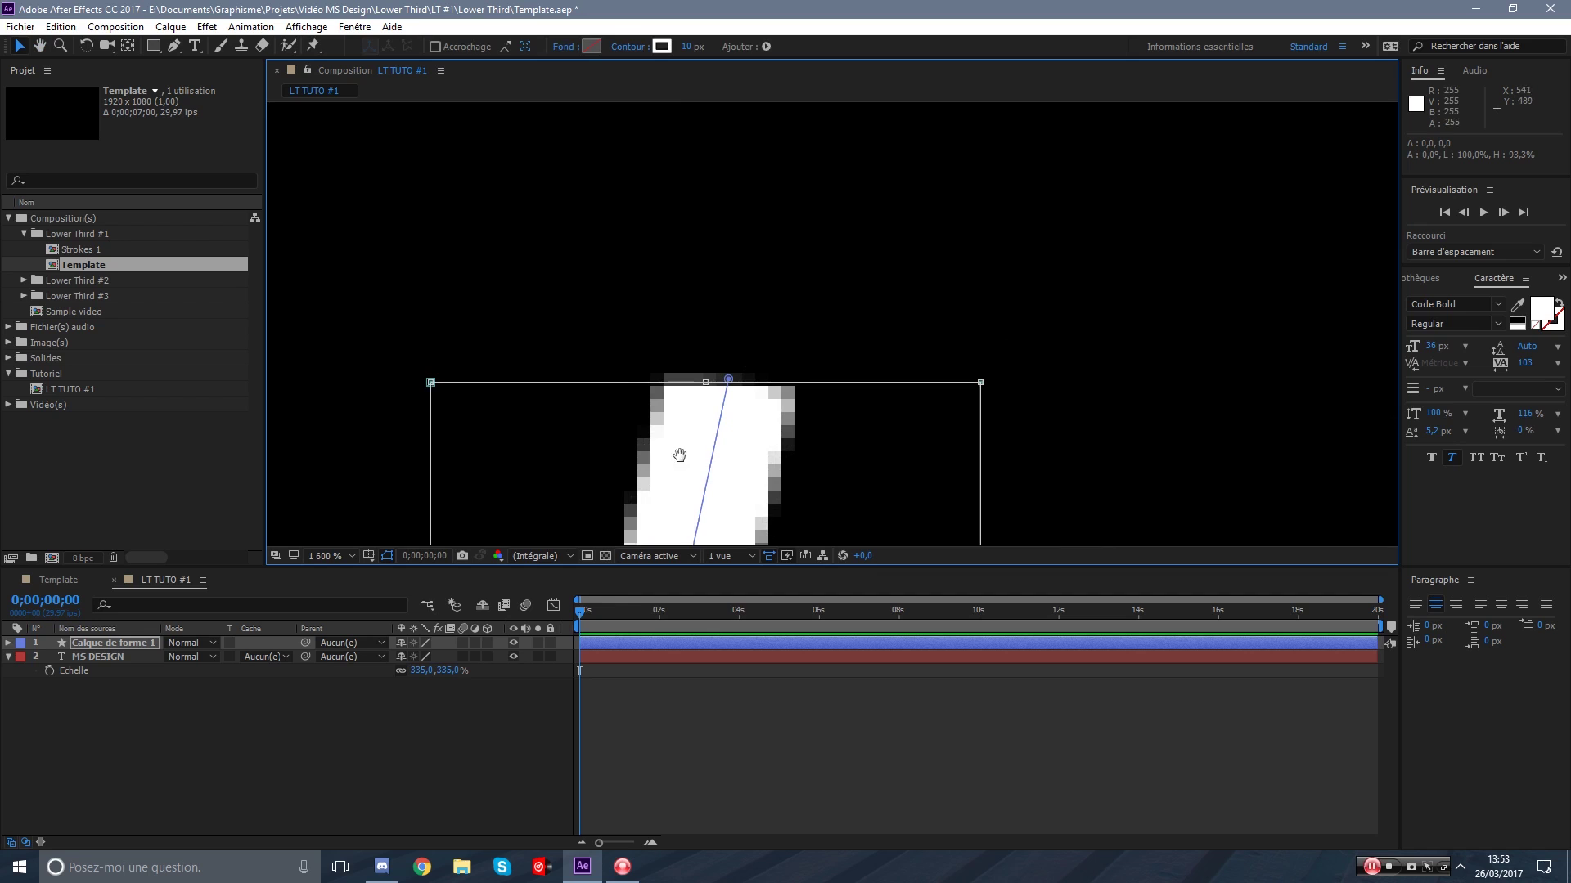
Extend the mask's left edge outward beyond the stroke's lower end, widening the mask to about 142.3 %.
left_click_drag(681, 454, 948, 141)
scroll(846, 353, "down", 2)
key("space")
left_click_drag(869, 225, 812, 226)
Raise the mask's bottom edge slightly to cut the stroke's lower end flat, and deselect the layer.
scroll(861, 319, "up", 1)
key("space")
left_click_drag(883, 471, 708, 352)
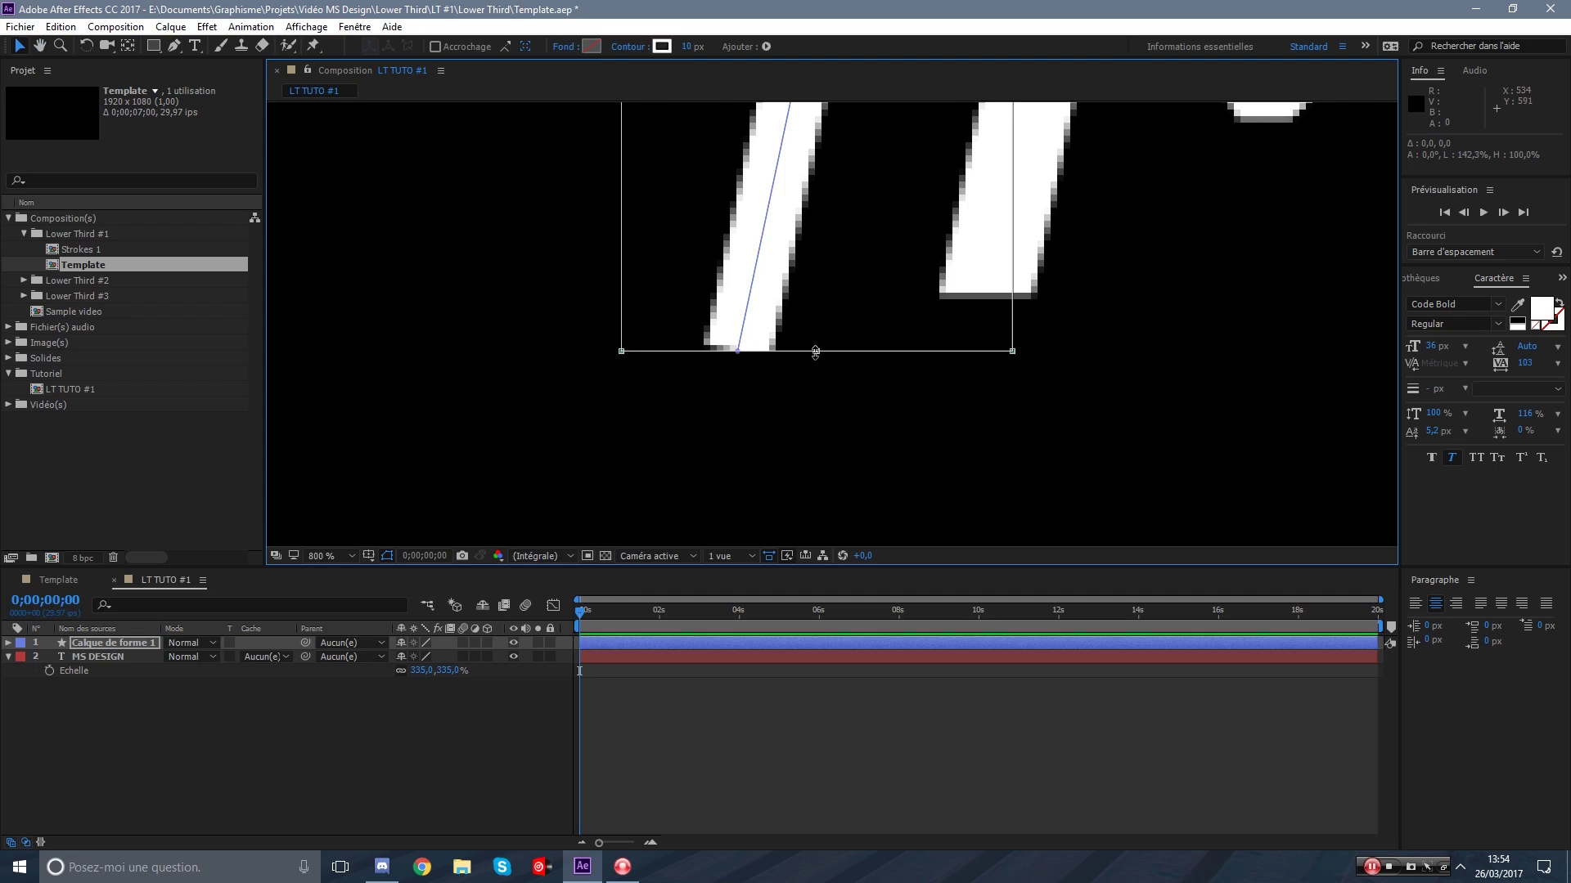
left_click_drag(816, 352, 825, 345)
left_click(765, 681)
scroll(797, 390, "down", 6)
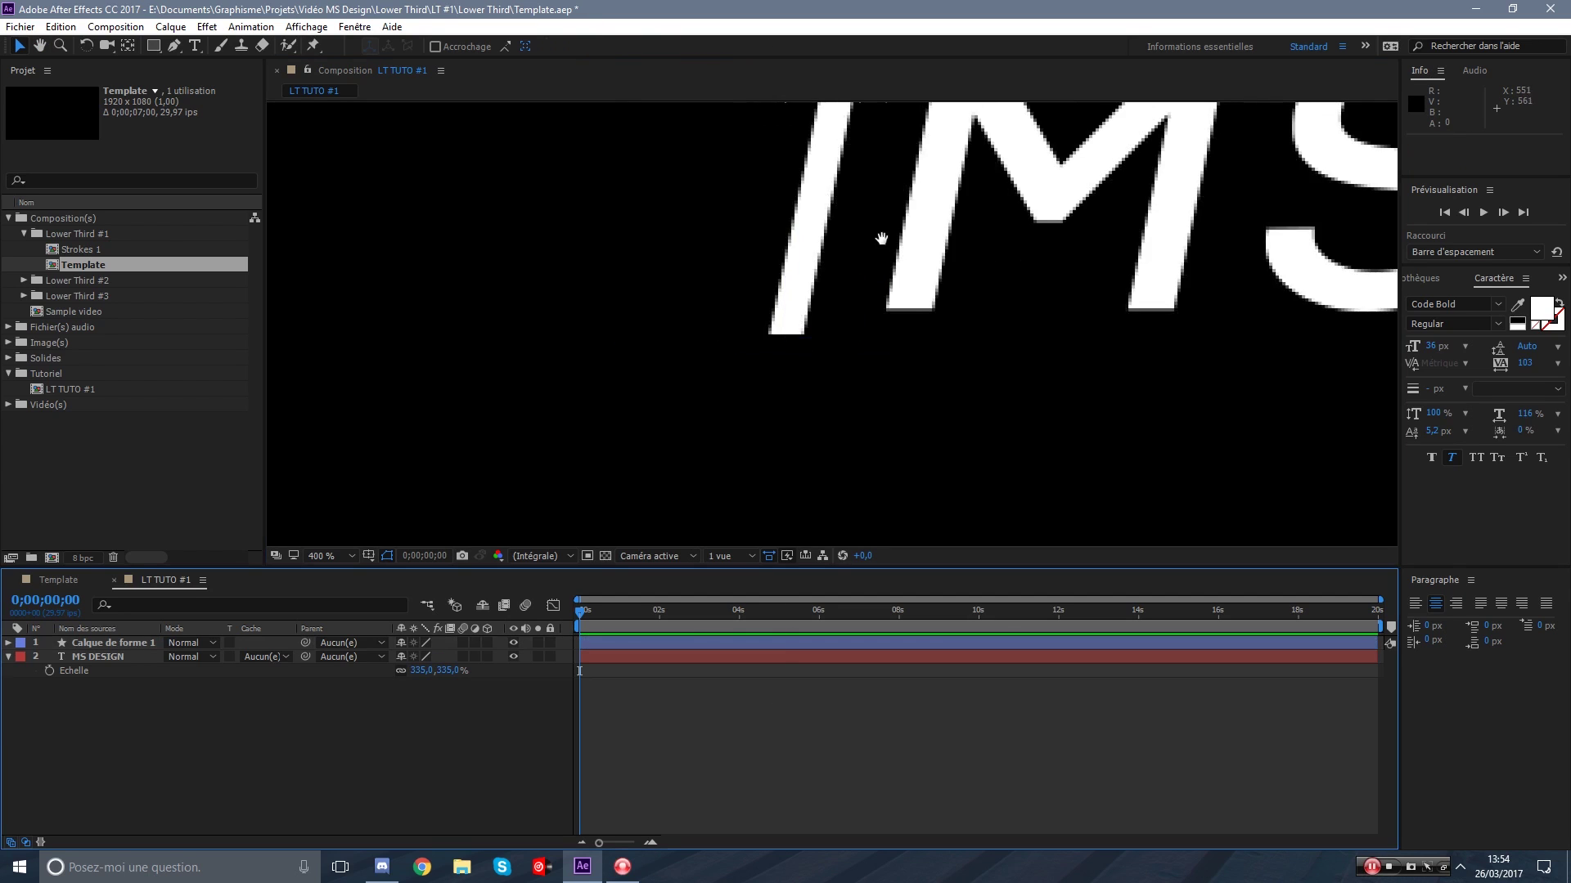
scroll(822, 374, "up", 4)
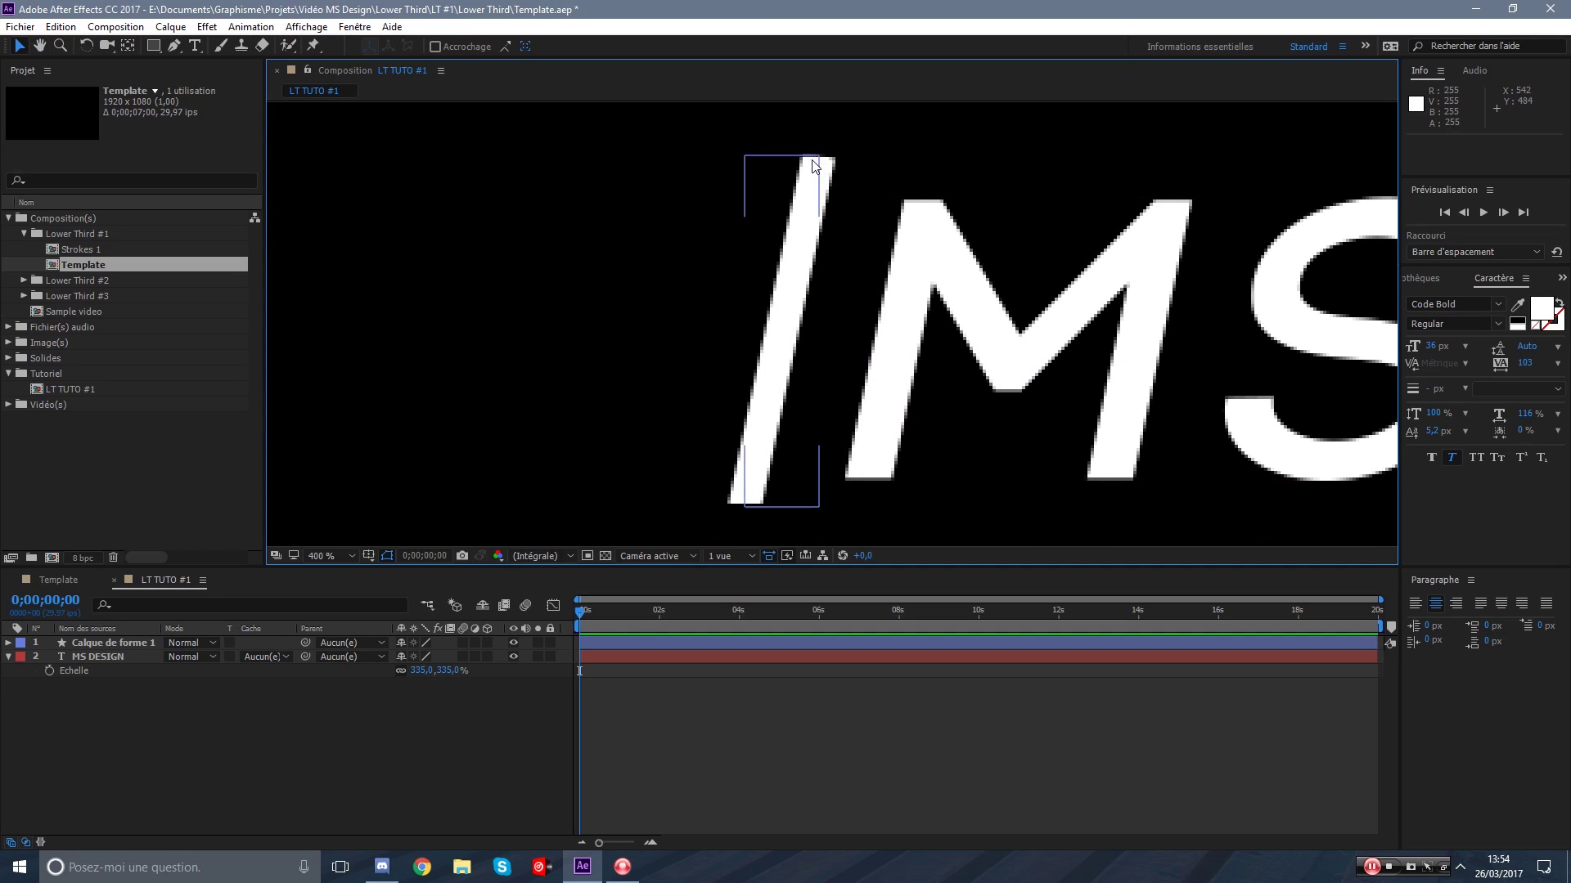
left_click(620, 612)
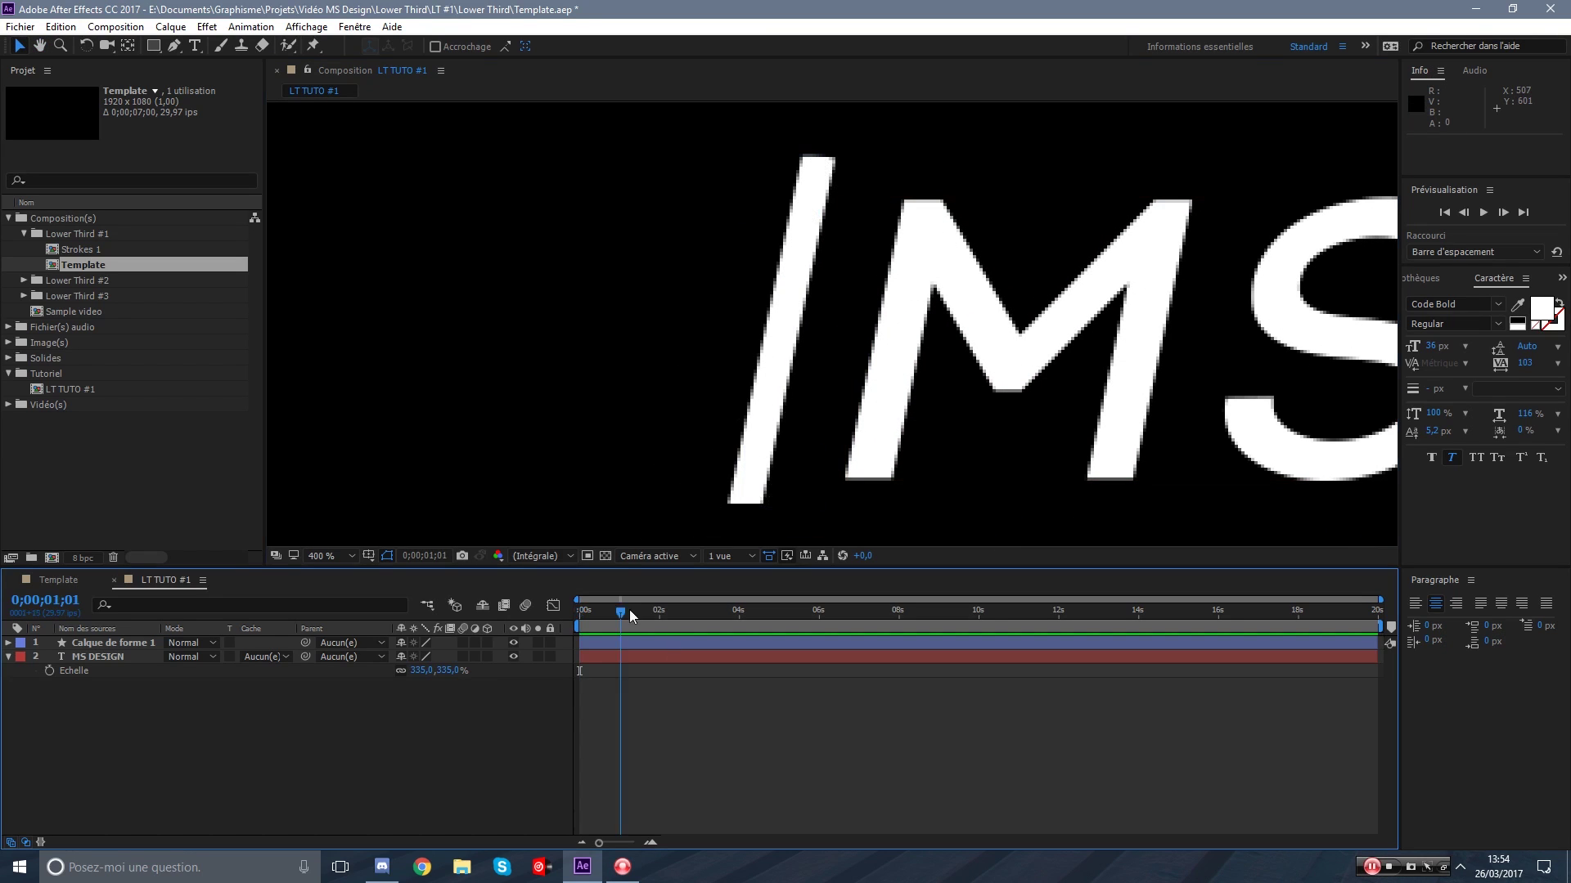
left_click_drag(630, 610, 578, 613)
Centre the anchor point of the slanted stroke's shape layer with the Move Anchor Point script.
left_click(611, 646)
scroll(617, 329, "down", 2)
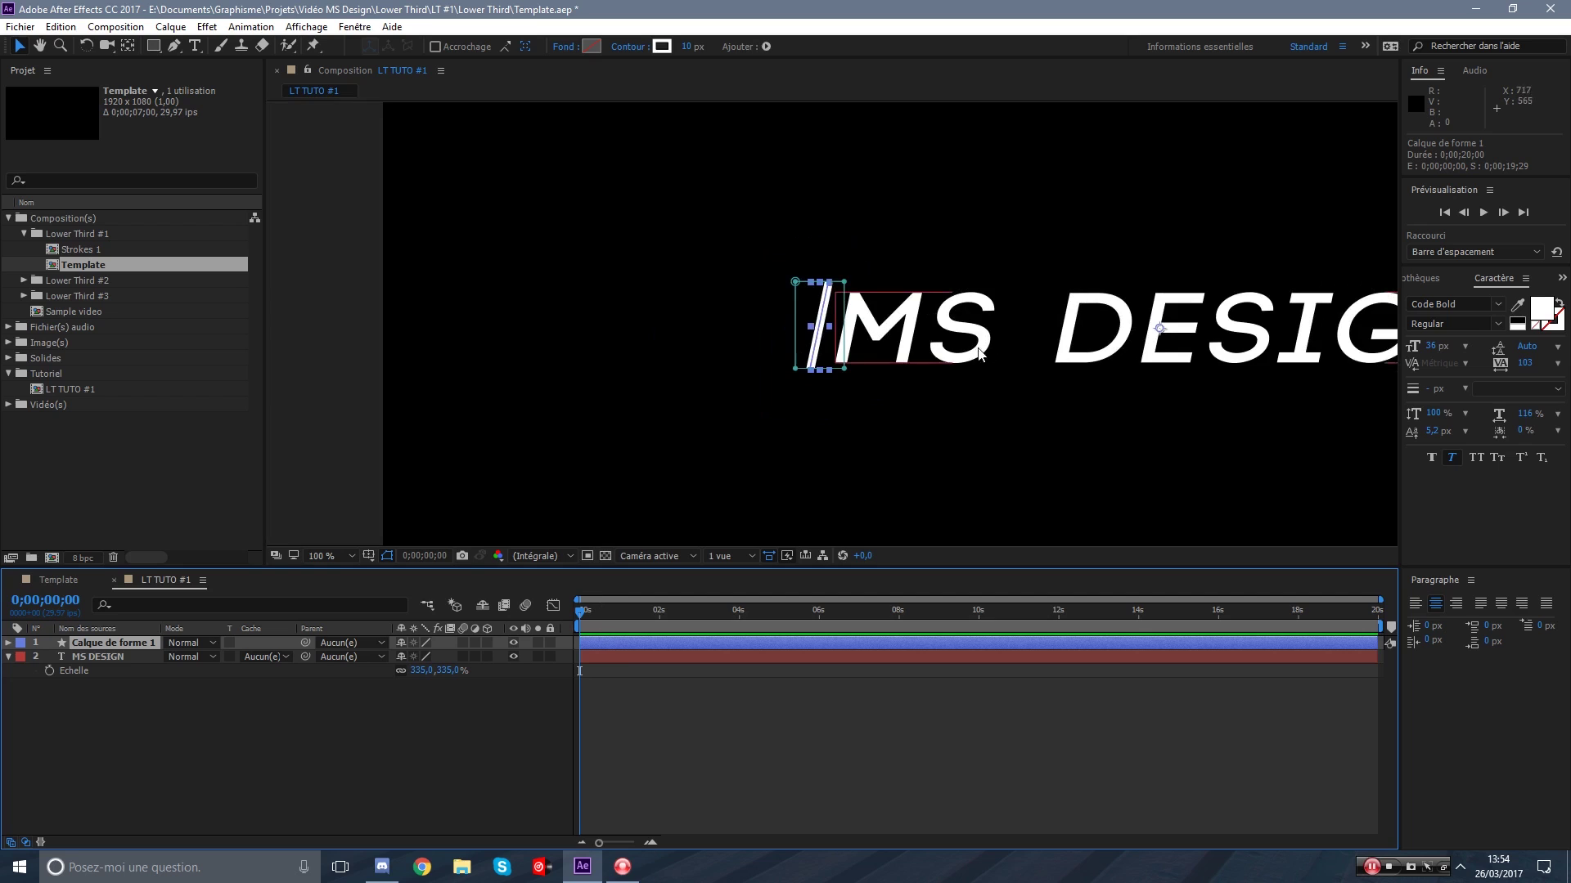
key("space")
left_click_drag(1097, 345, 922, 342)
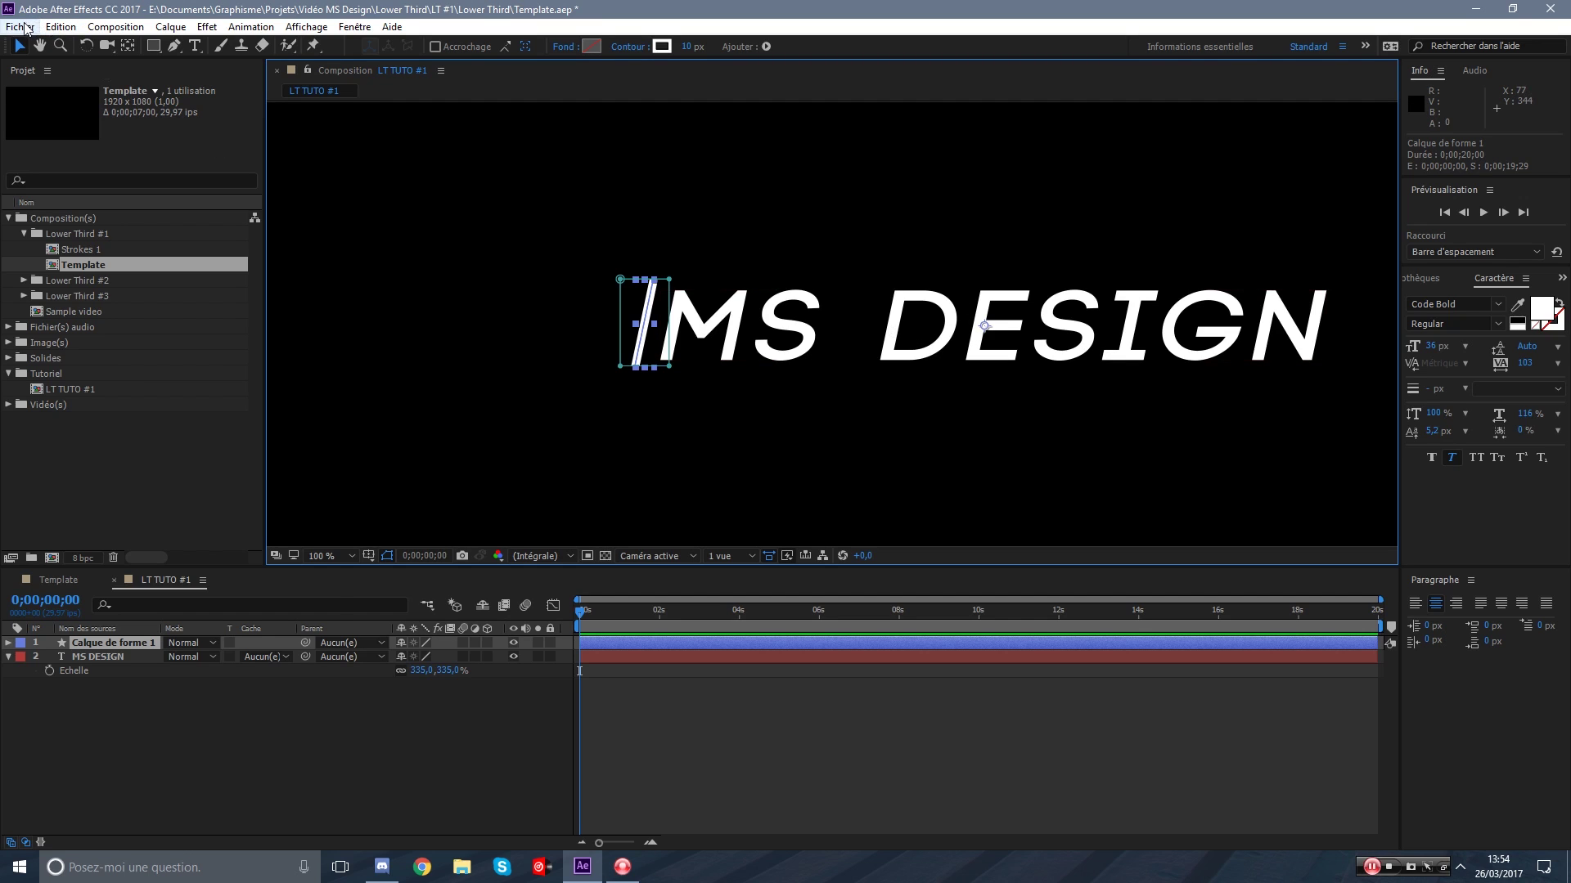
left_click(27, 29)
mouse_move(122, 505)
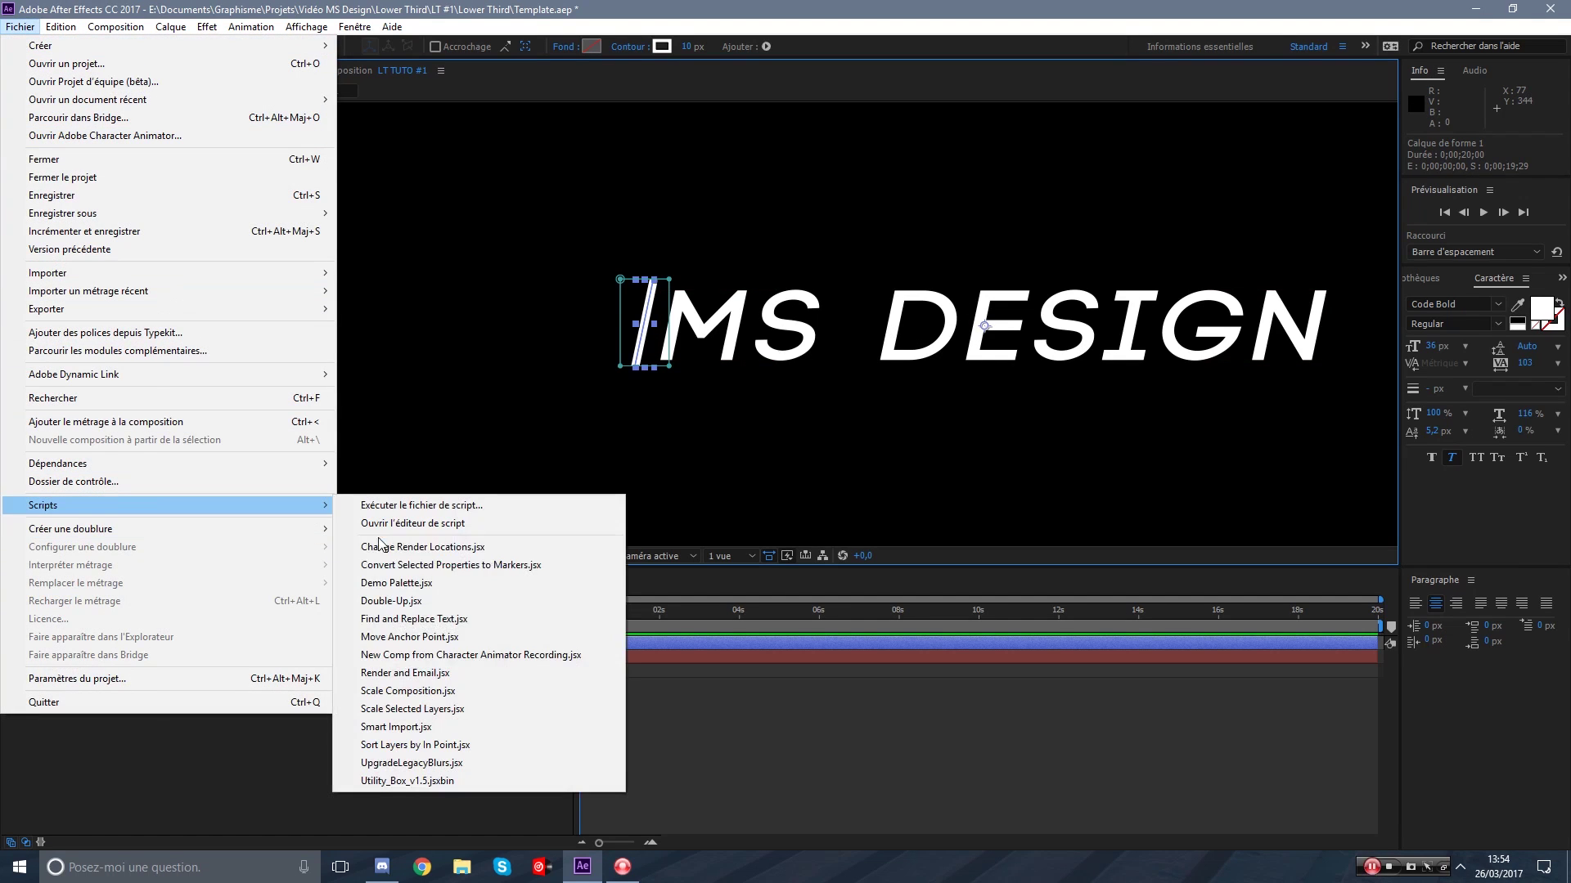
left_click(446, 638)
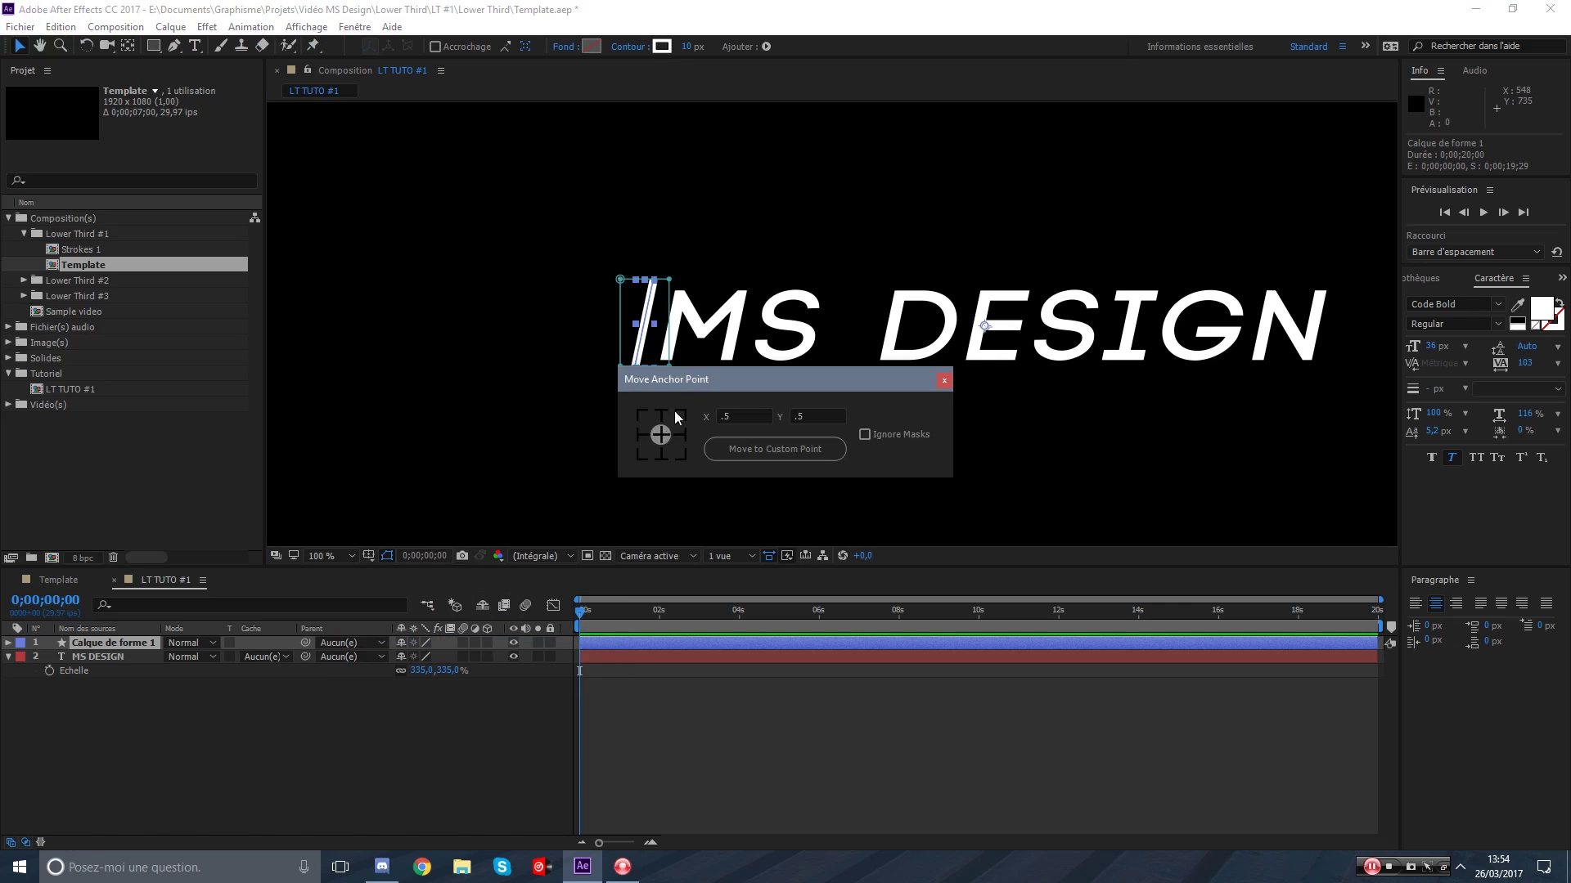
left_click_drag(692, 381, 753, 510)
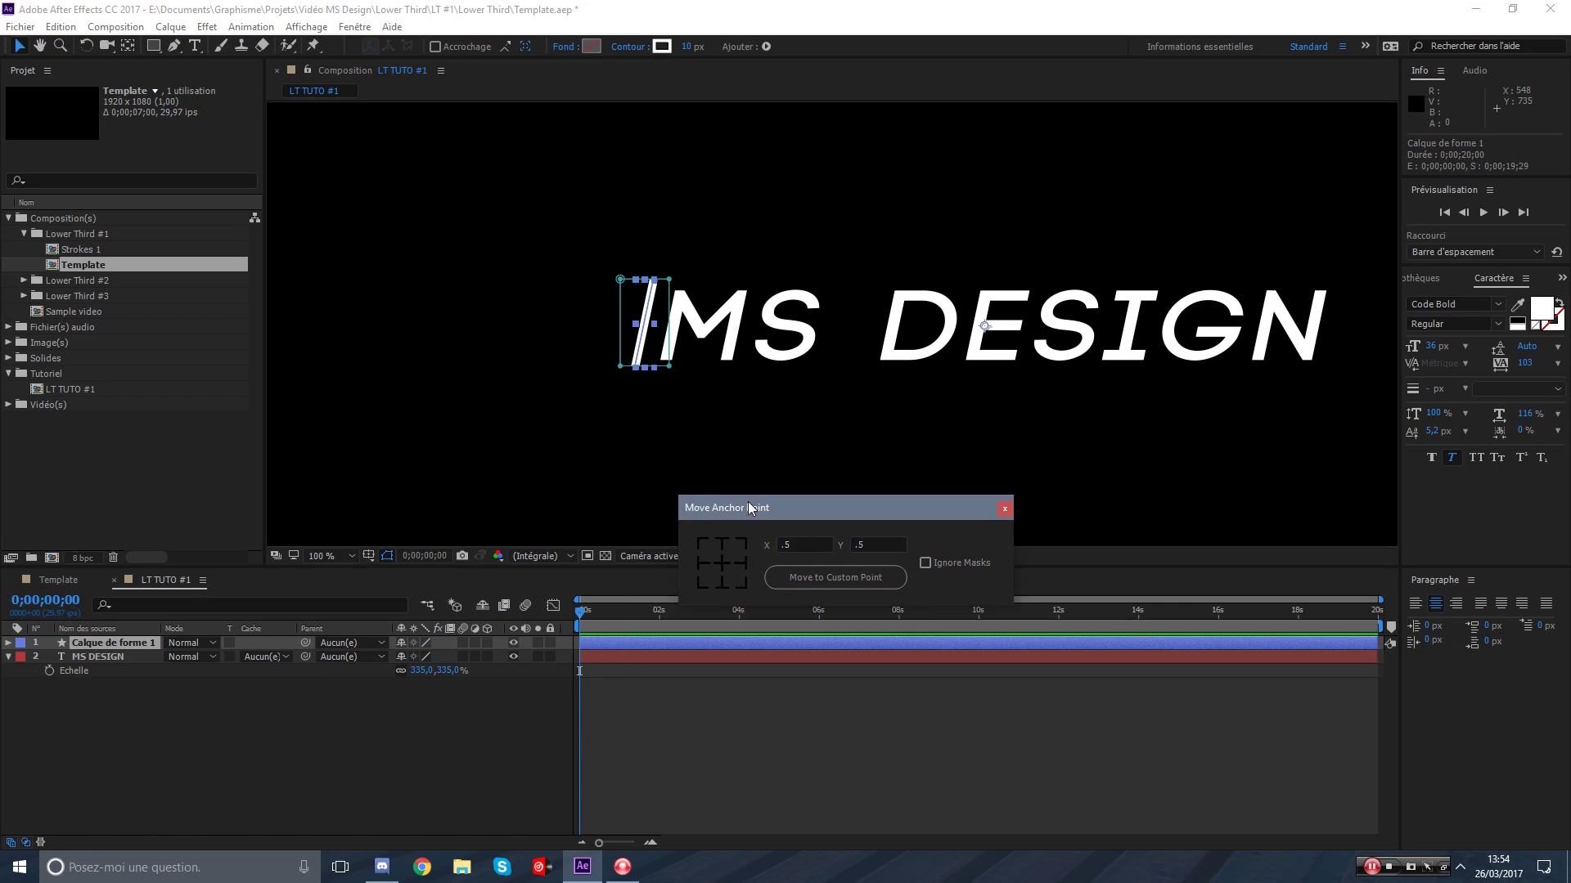
left_click(722, 566)
left_click_drag(757, 508, 547, 487)
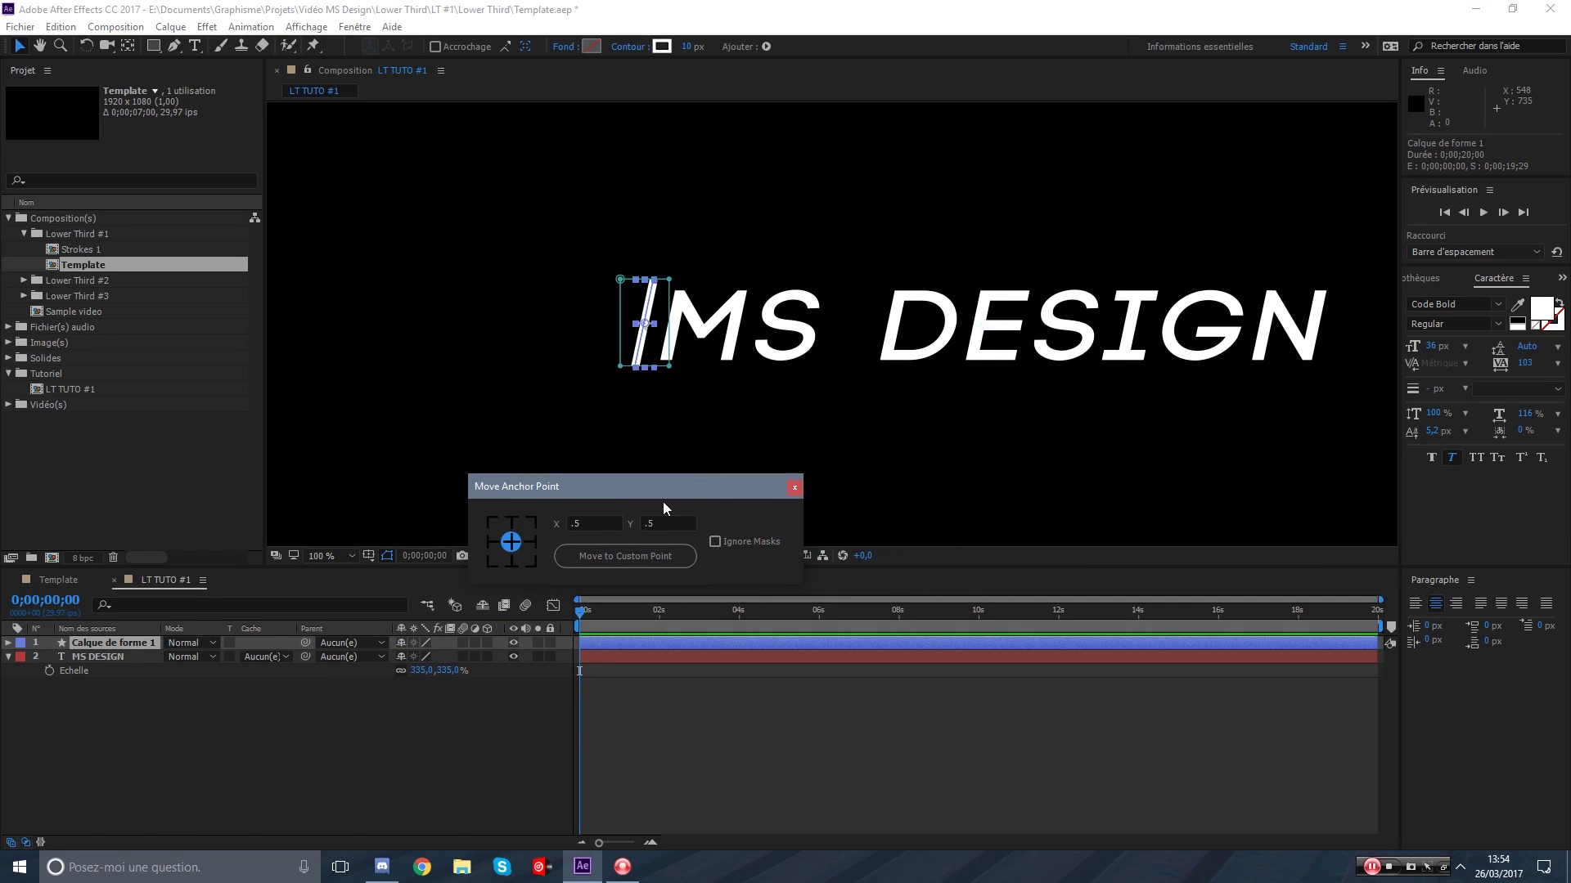
left_click(794, 489)
Rename the stroke's shape layer as Trait 1.
scroll(579, 382, "up", 2)
key("space")
left_click_drag(438, 320, 973, 320)
left_click_drag(619, 324, 808, 319)
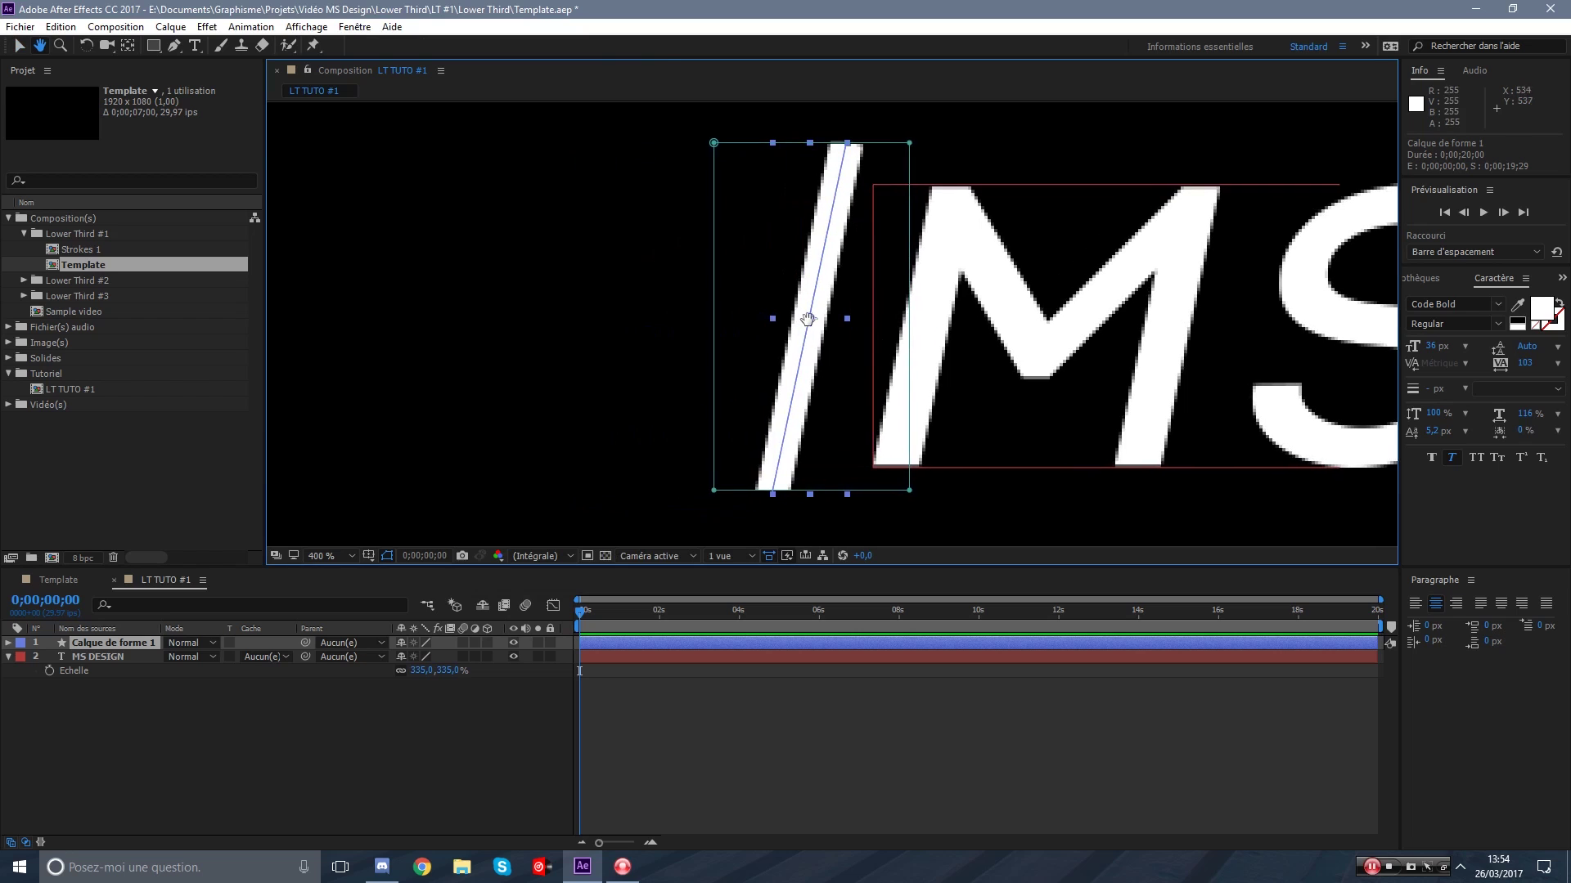
scroll(807, 319, "down", 4)
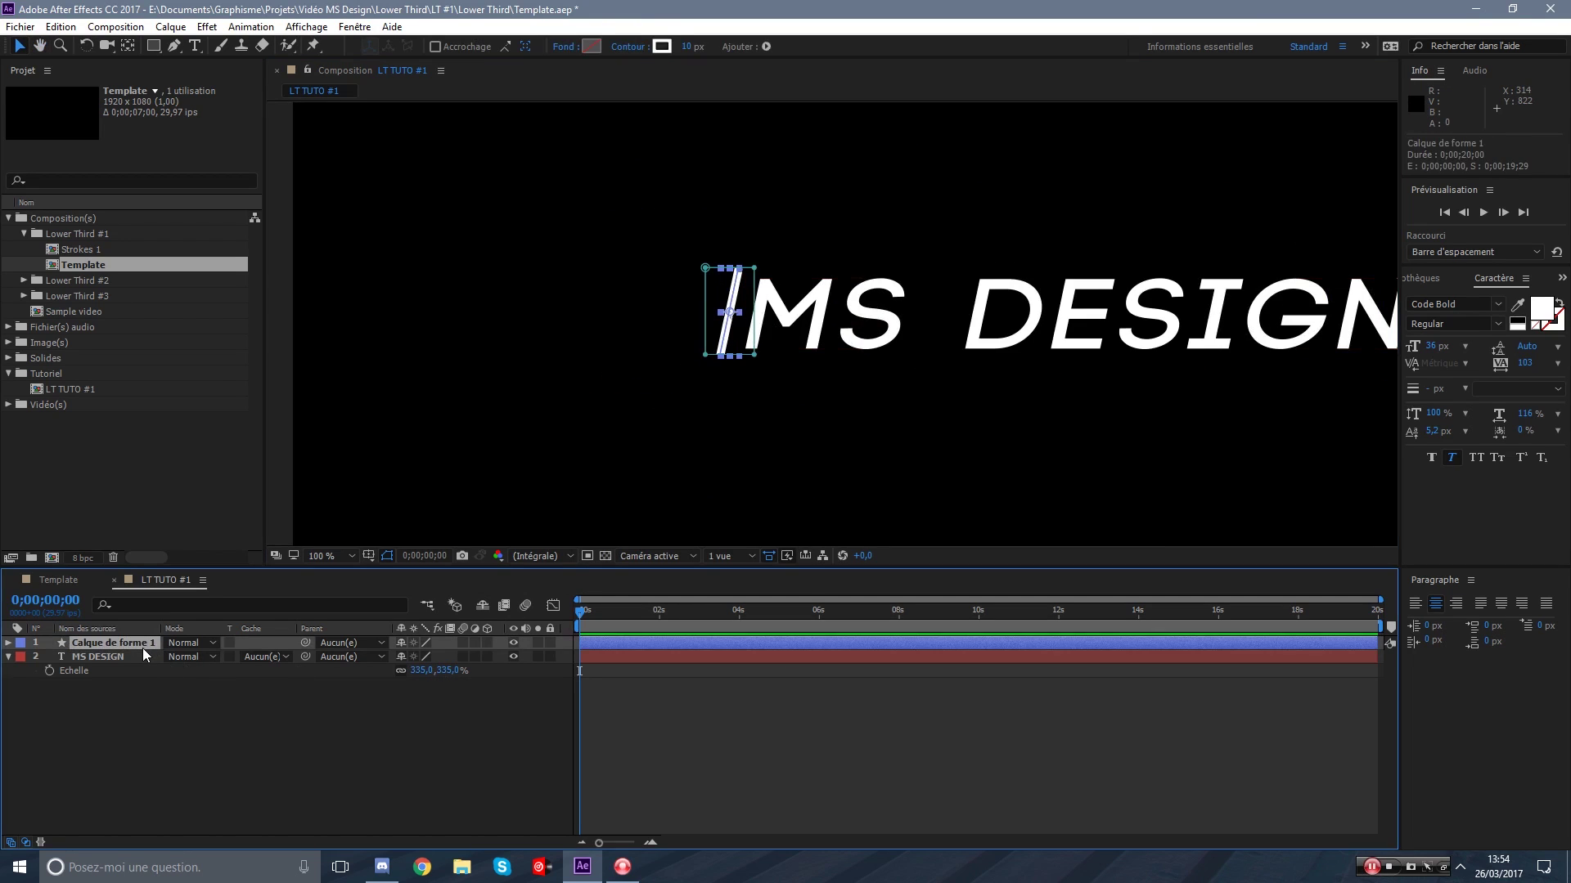
key("Return")
type("Trait")
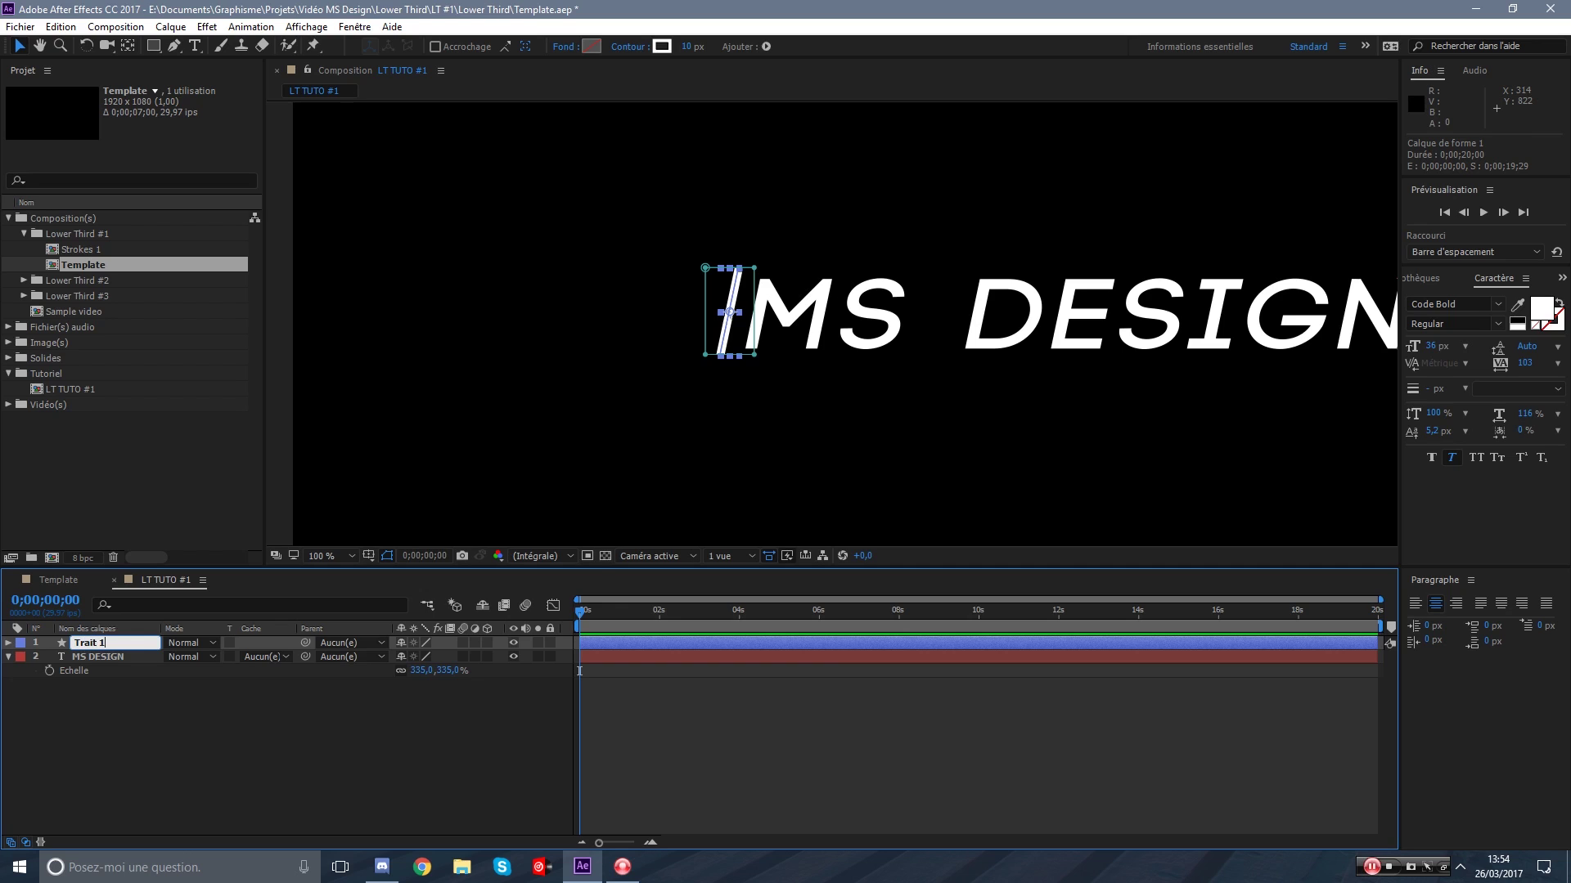
key("Return")
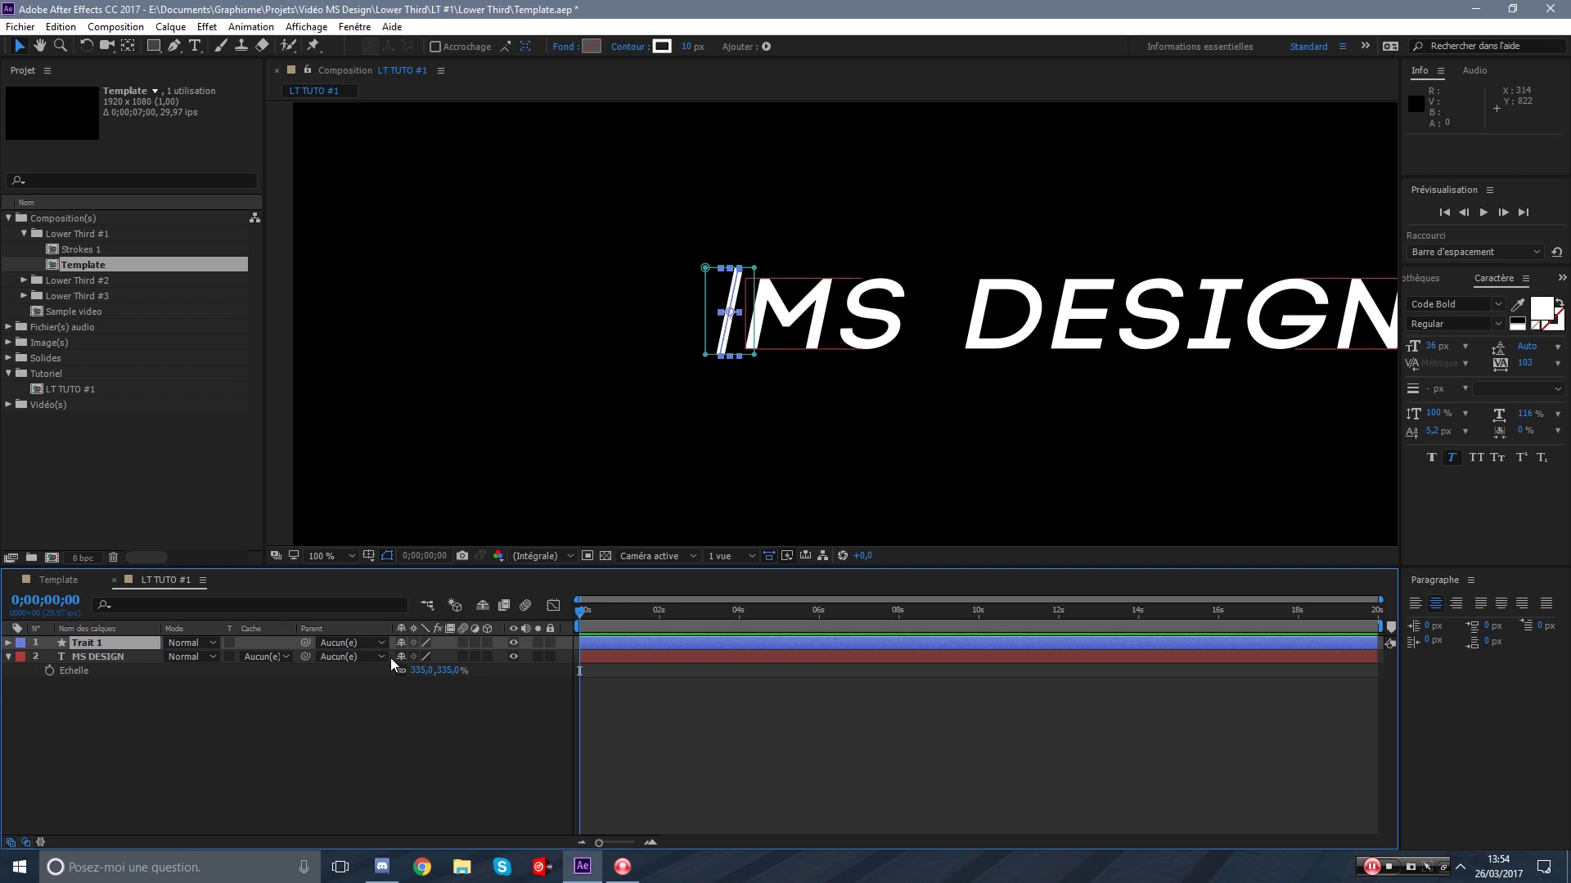
Duplicate the Trait 1 layer and place the copy just after the final N of MS DESIGN.
left_click(671, 716)
left_click(623, 657)
left_click(616, 644)
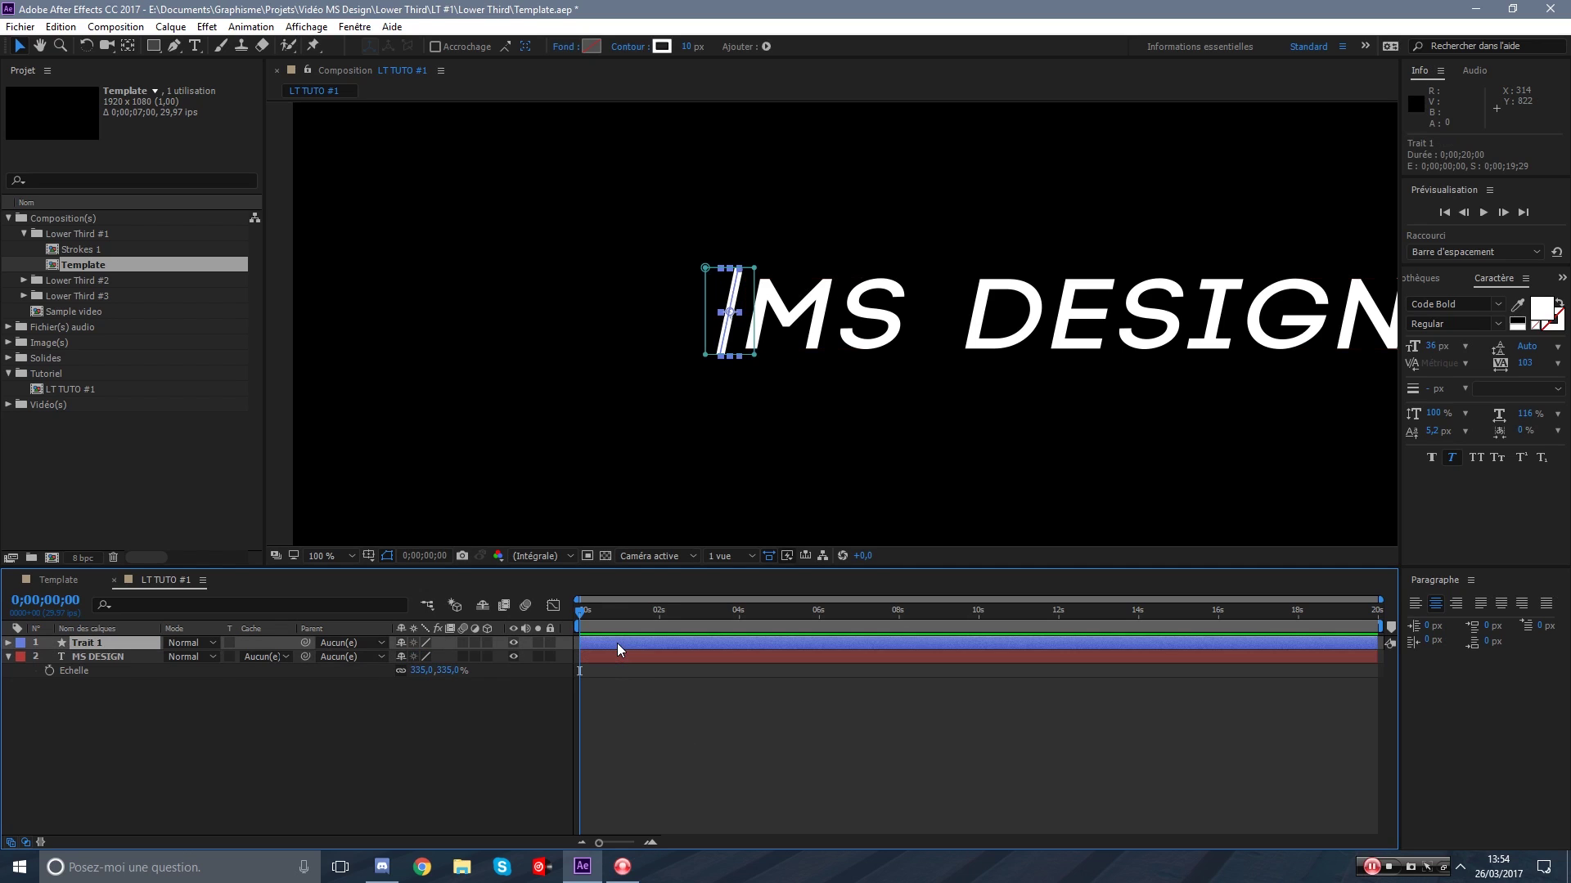
key("ctrl+d")
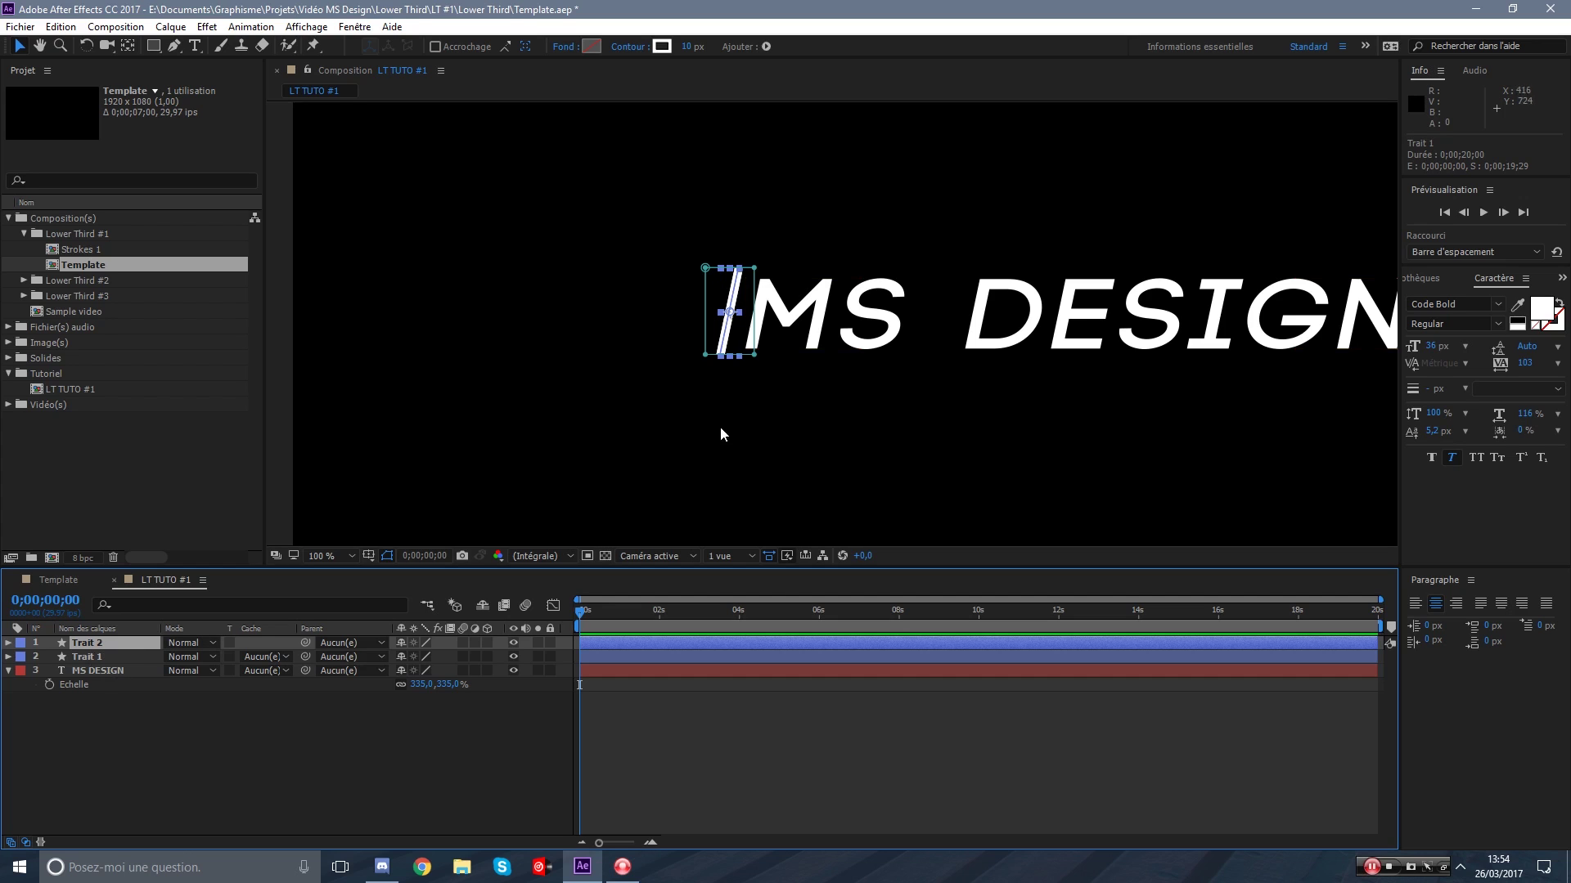
left_click_drag(1085, 326, 827, 338)
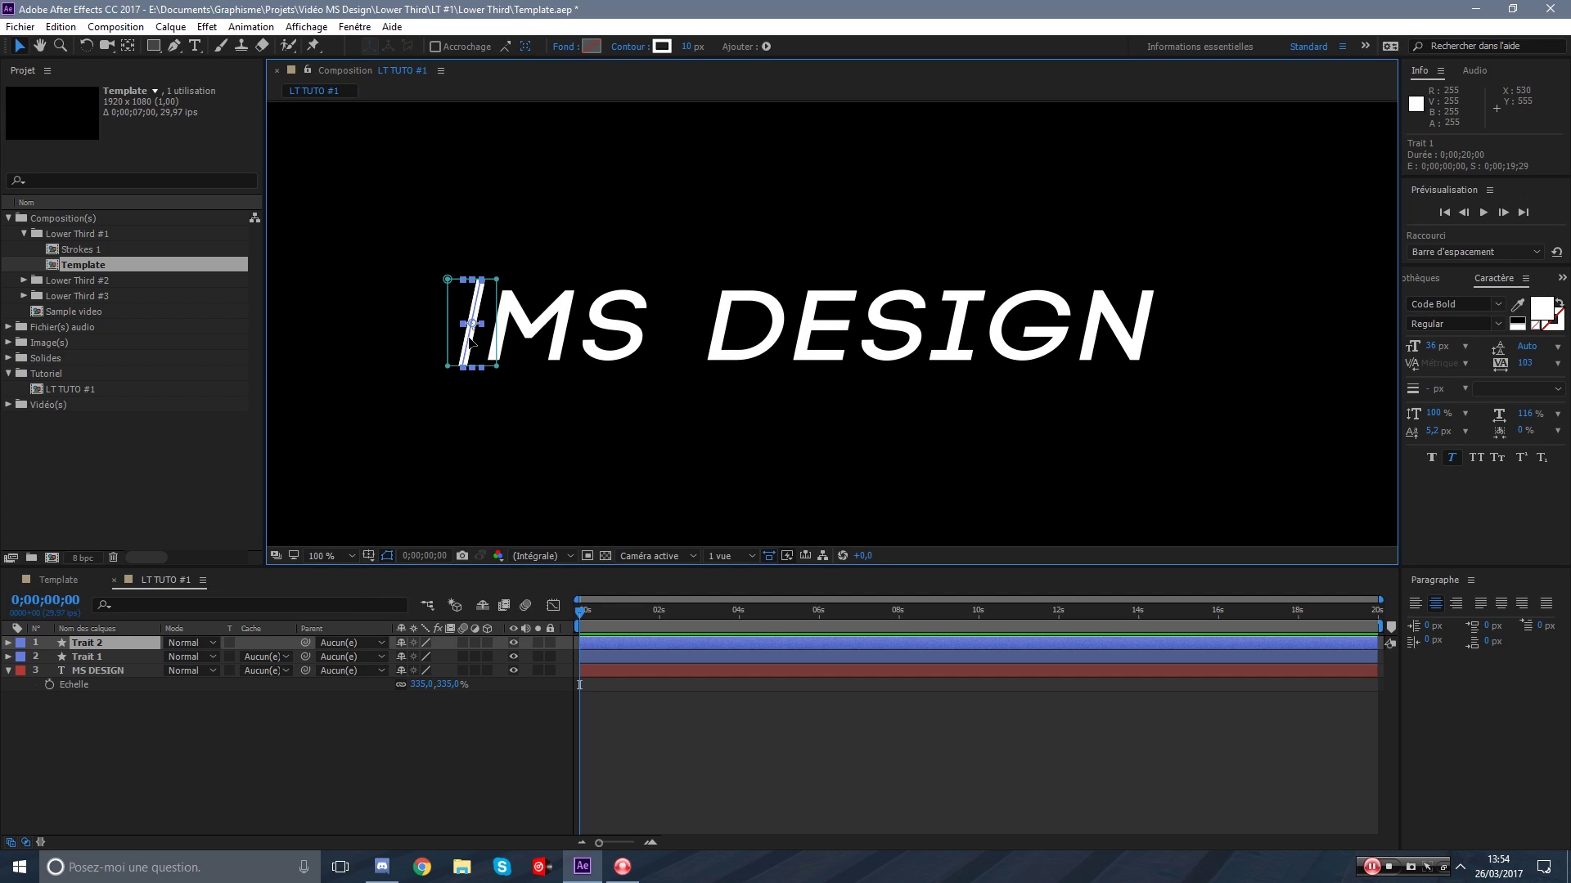
mouse_move(468, 337)
left_mouse_down()
mouse_move(1182, 337)
mouse_move(1043, 358)
mouse_move(432, 358)
mouse_move(624, 377)
mouse_move(856, 434)
mouse_move(696, 335)
mouse_move(576, 327)
mouse_move(484, 343)
mouse_move(1107, 347)
mouse_move(1170, 376)
left_mouse_up()
left_click(1058, 764)
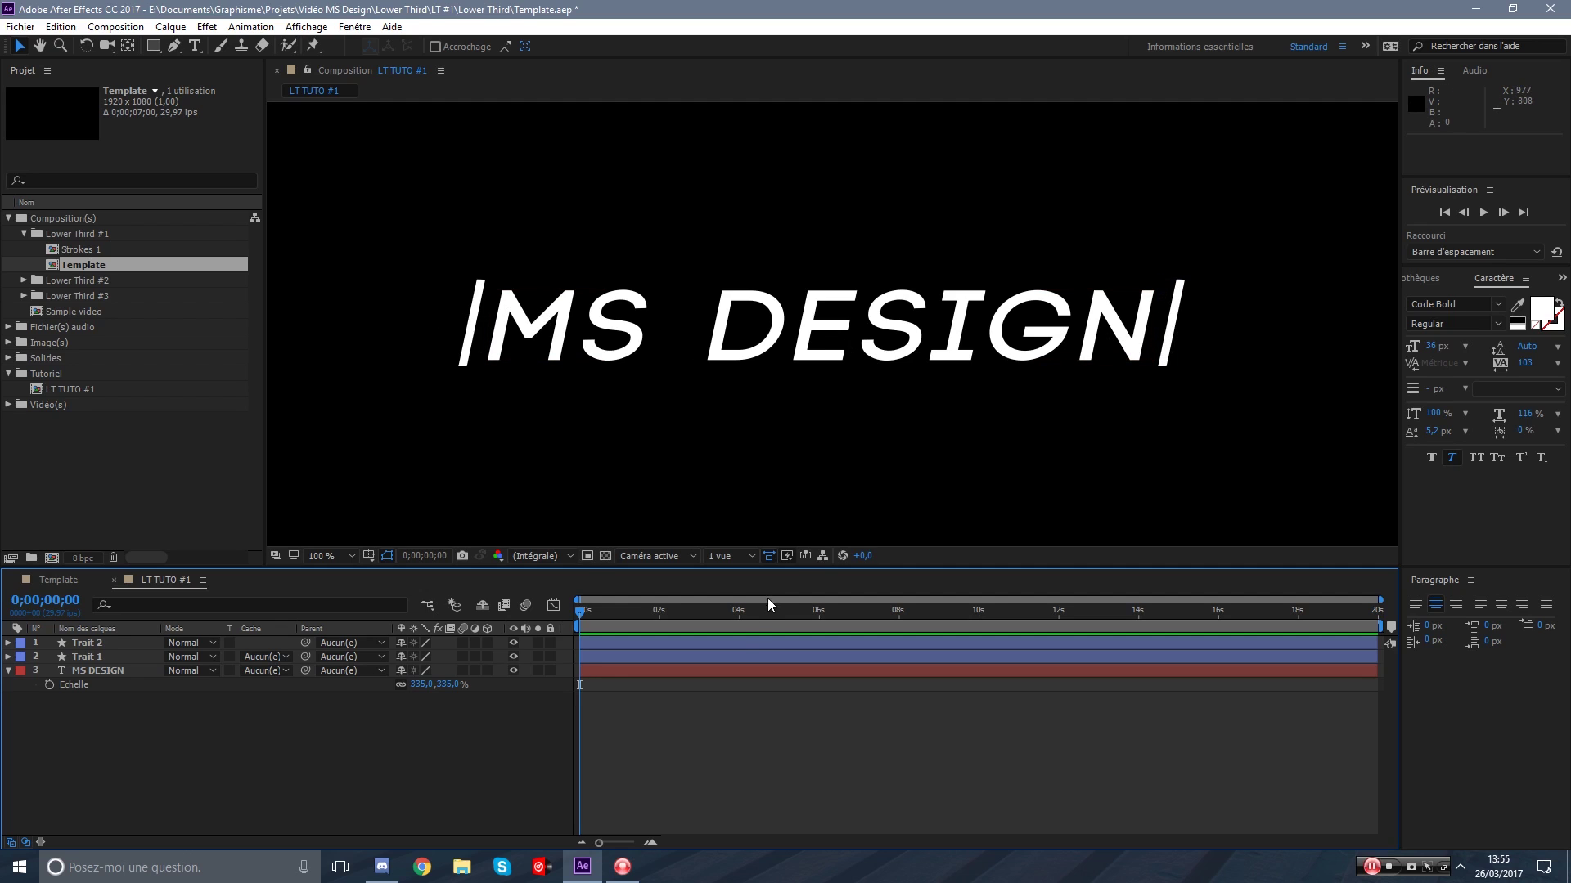
Nudge Trait 2 away from the final N to an X position of 1398.6.
left_click(753, 642)
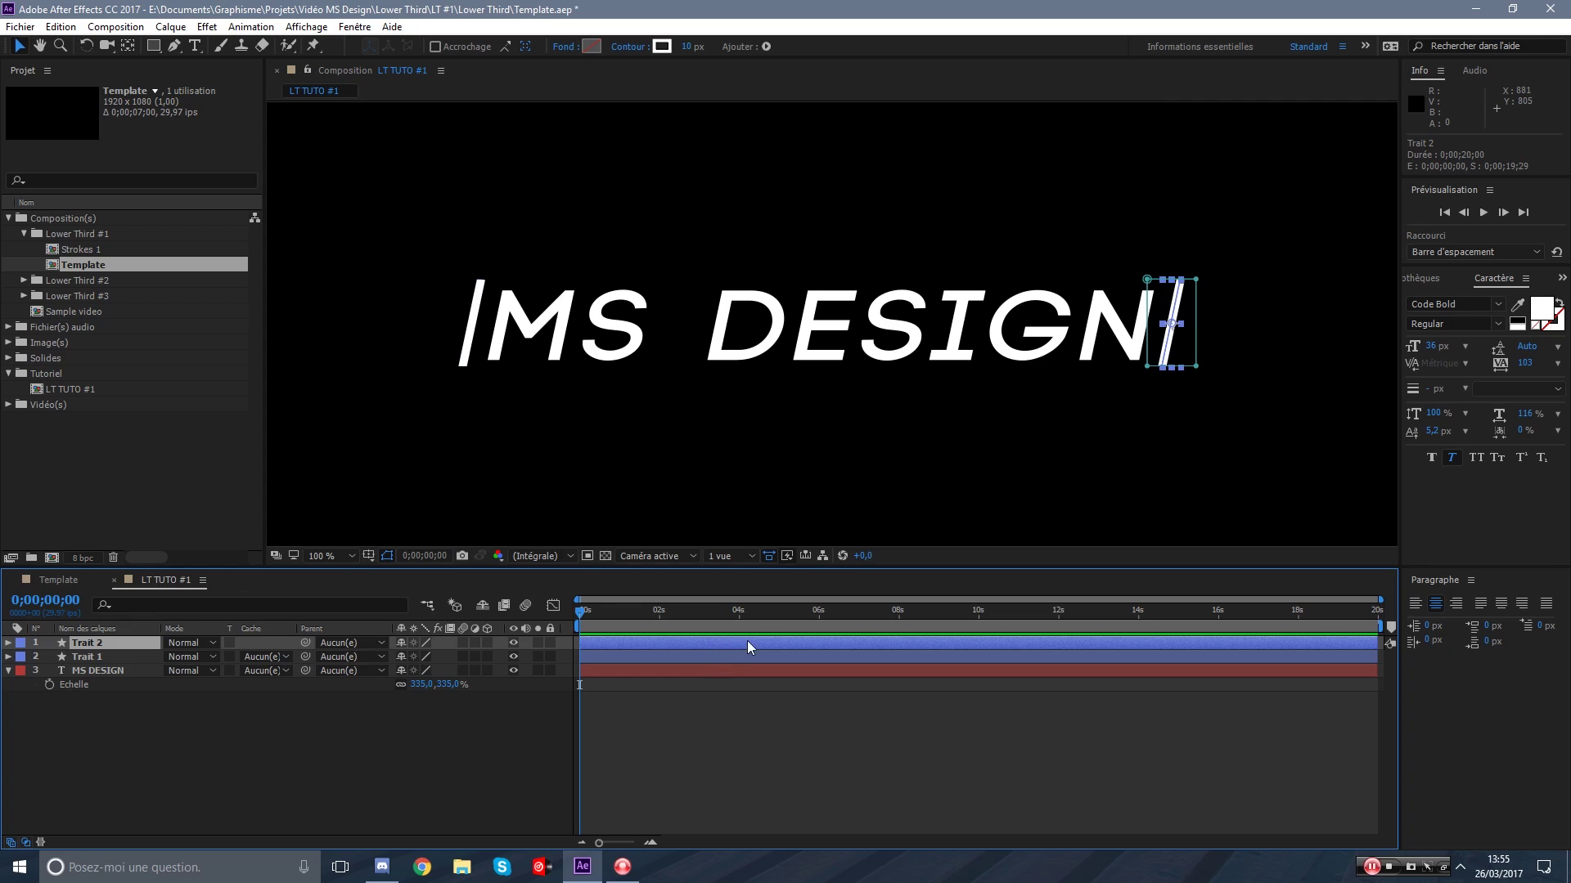
left_click(926, 771)
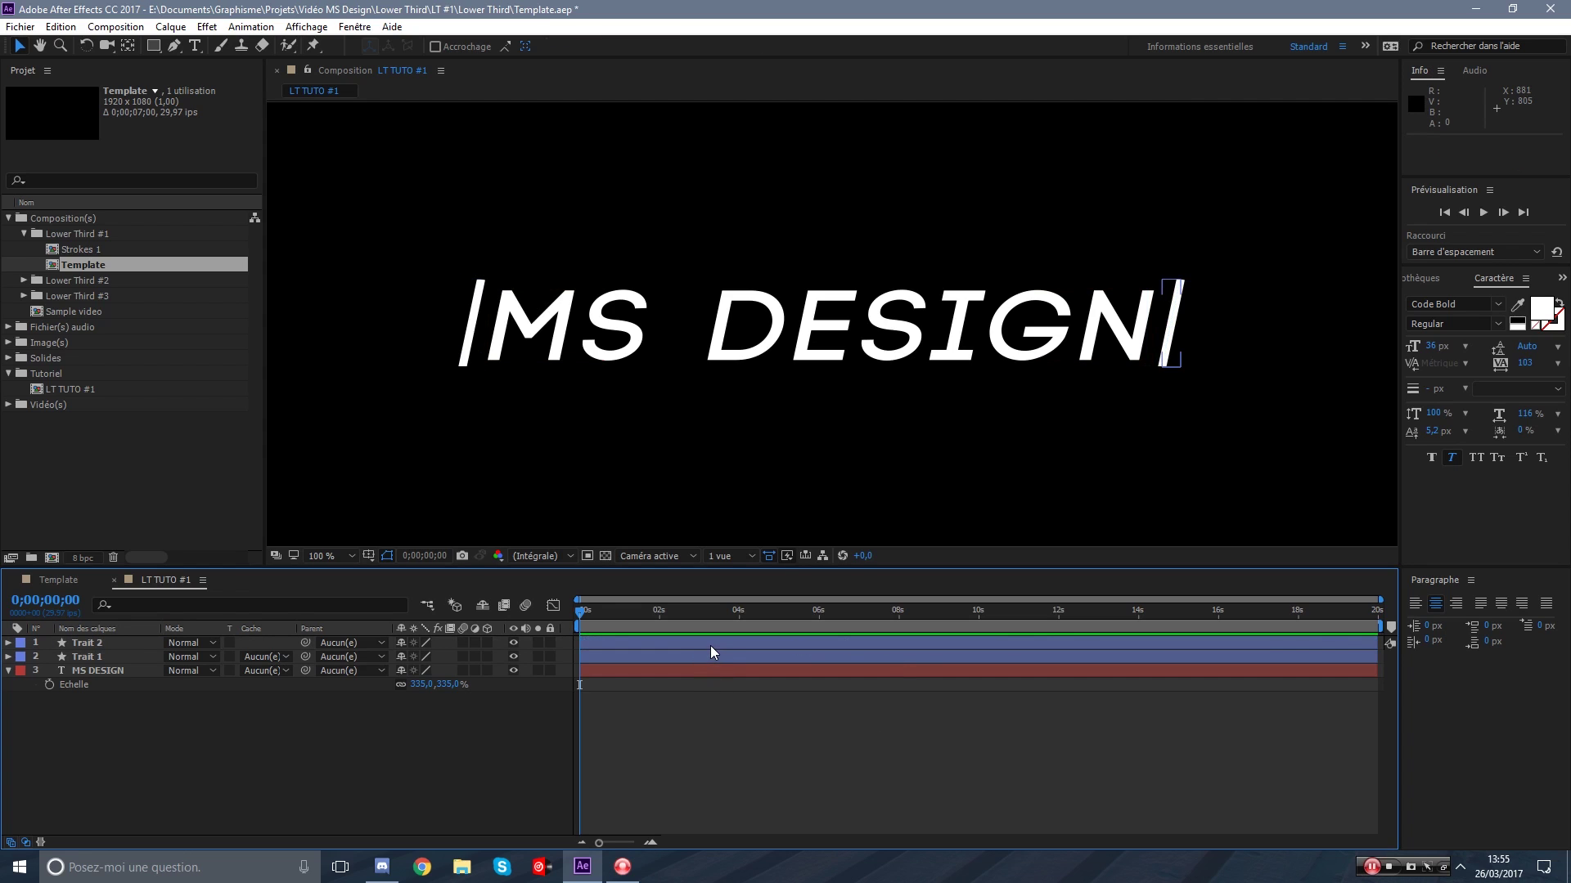
left_click(711, 646)
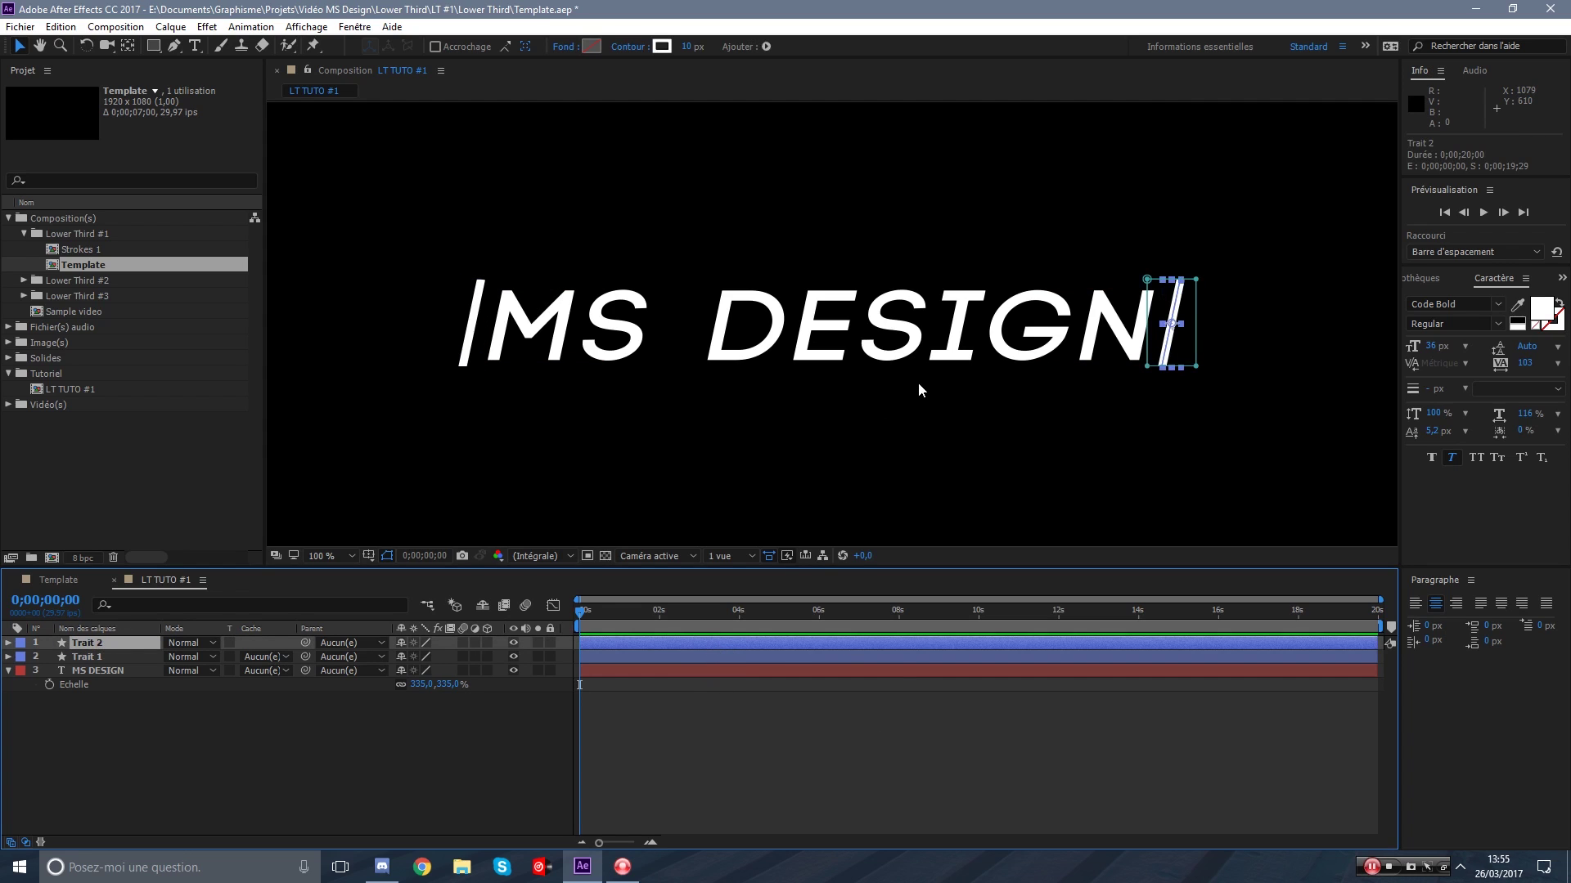
key("Right")
key("Right")
key("Right")
key("Right")
key("Right")
key("Right")
key("Right")
key("Right")
key("Right")
key("Right")
key("Right")
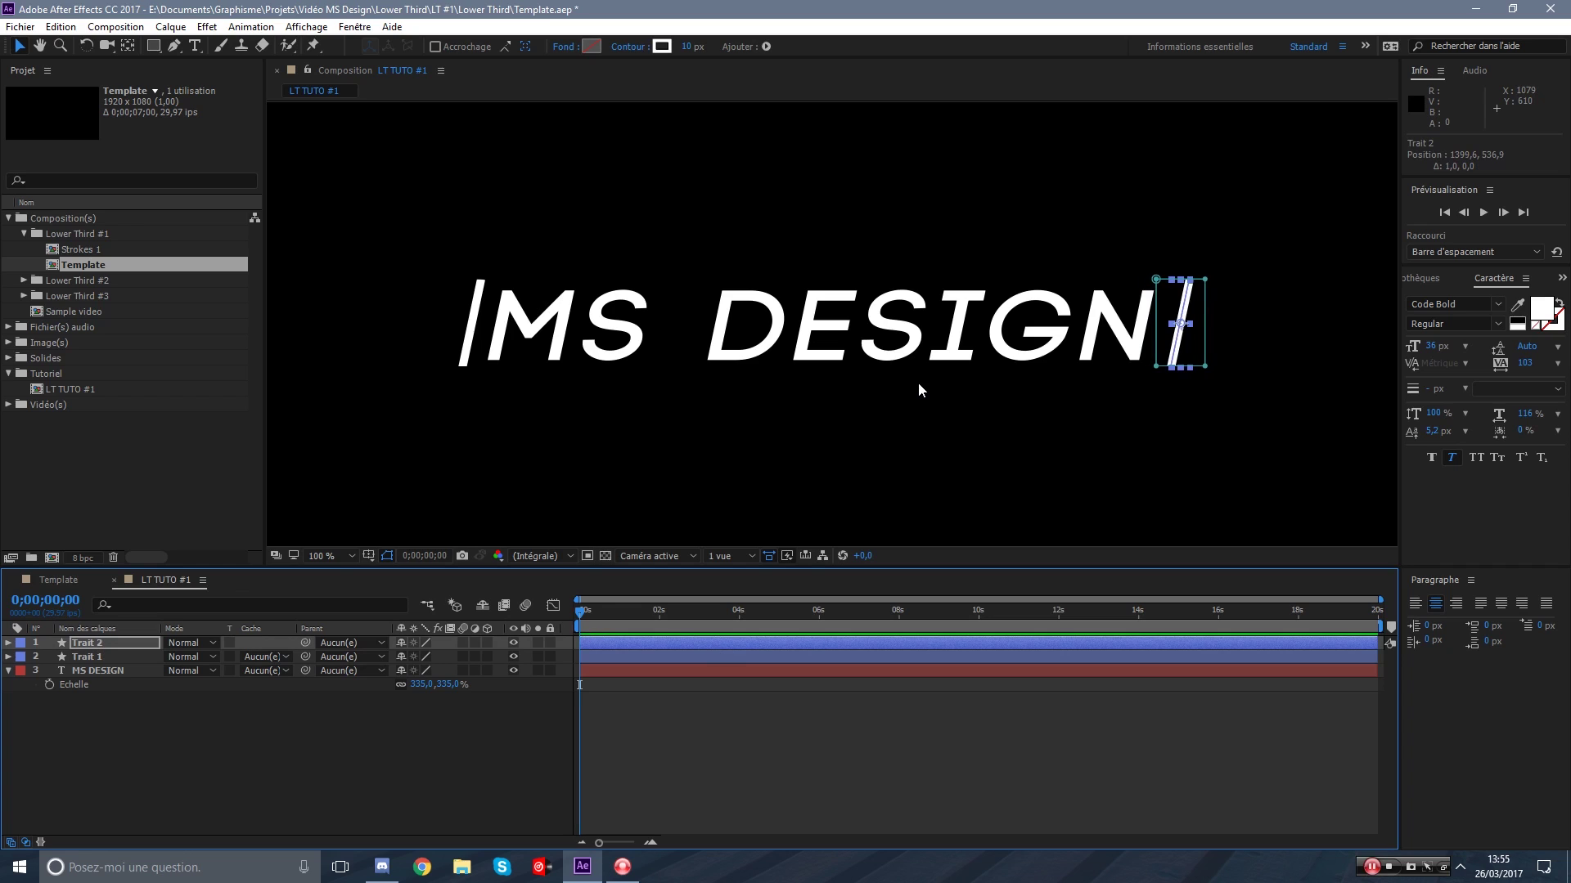
key("Left")
Nudge Trait 1 away from the letter M to an X position of 525.6, and deselect it.
left_click(764, 657)
key("Left")
key("Left")
key("Left")
key("Left")
key("Left")
key("Left")
key("Left")
key("Left")
key("Left")
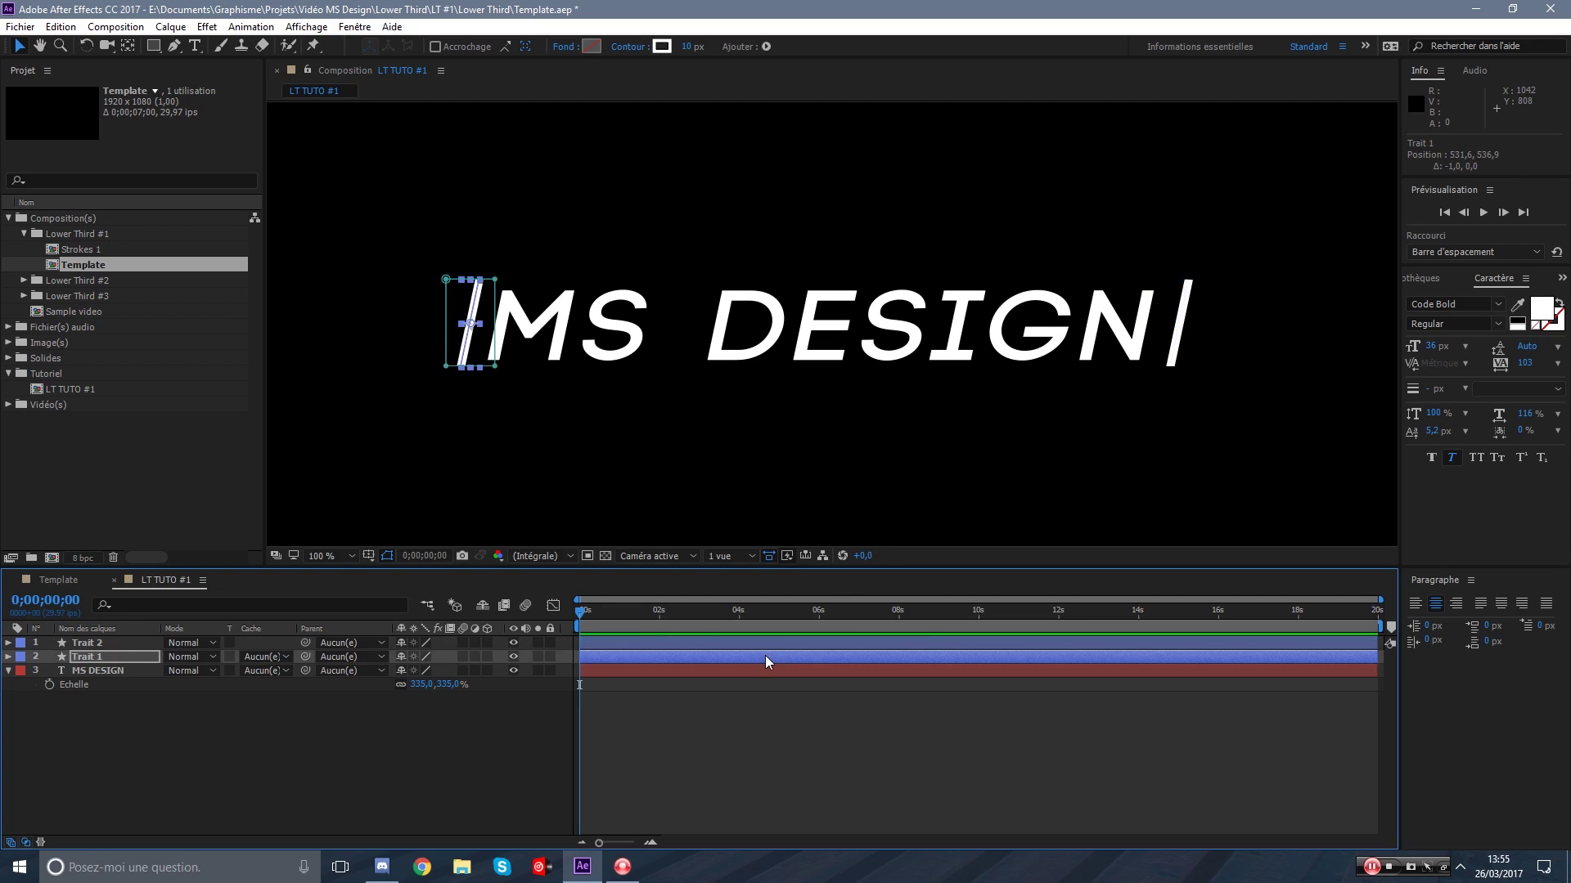
key("Left")
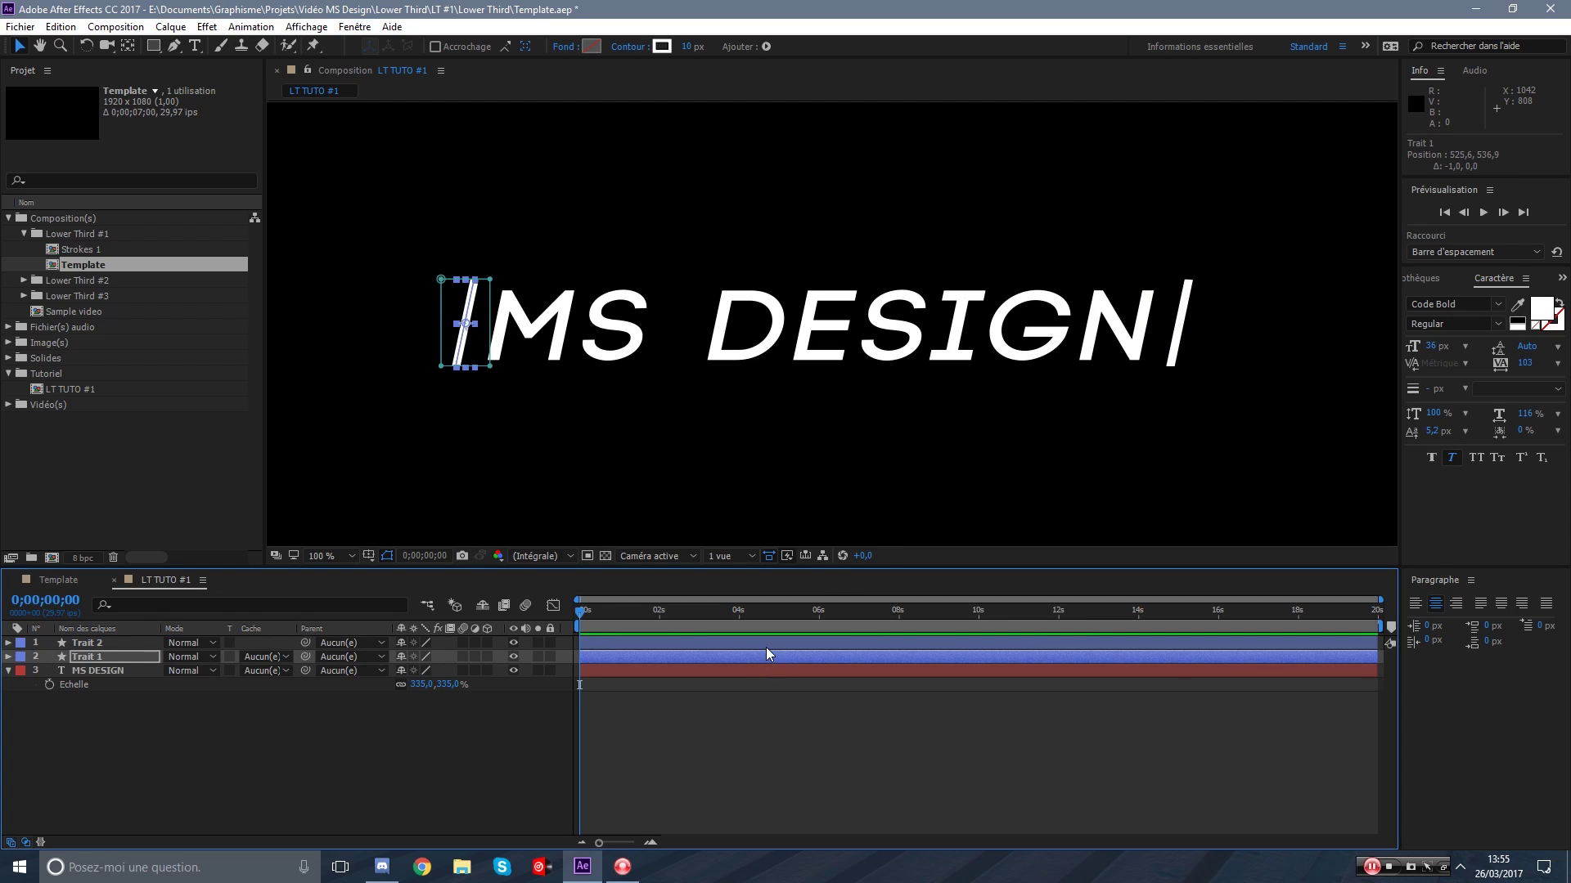
left_click(731, 763)
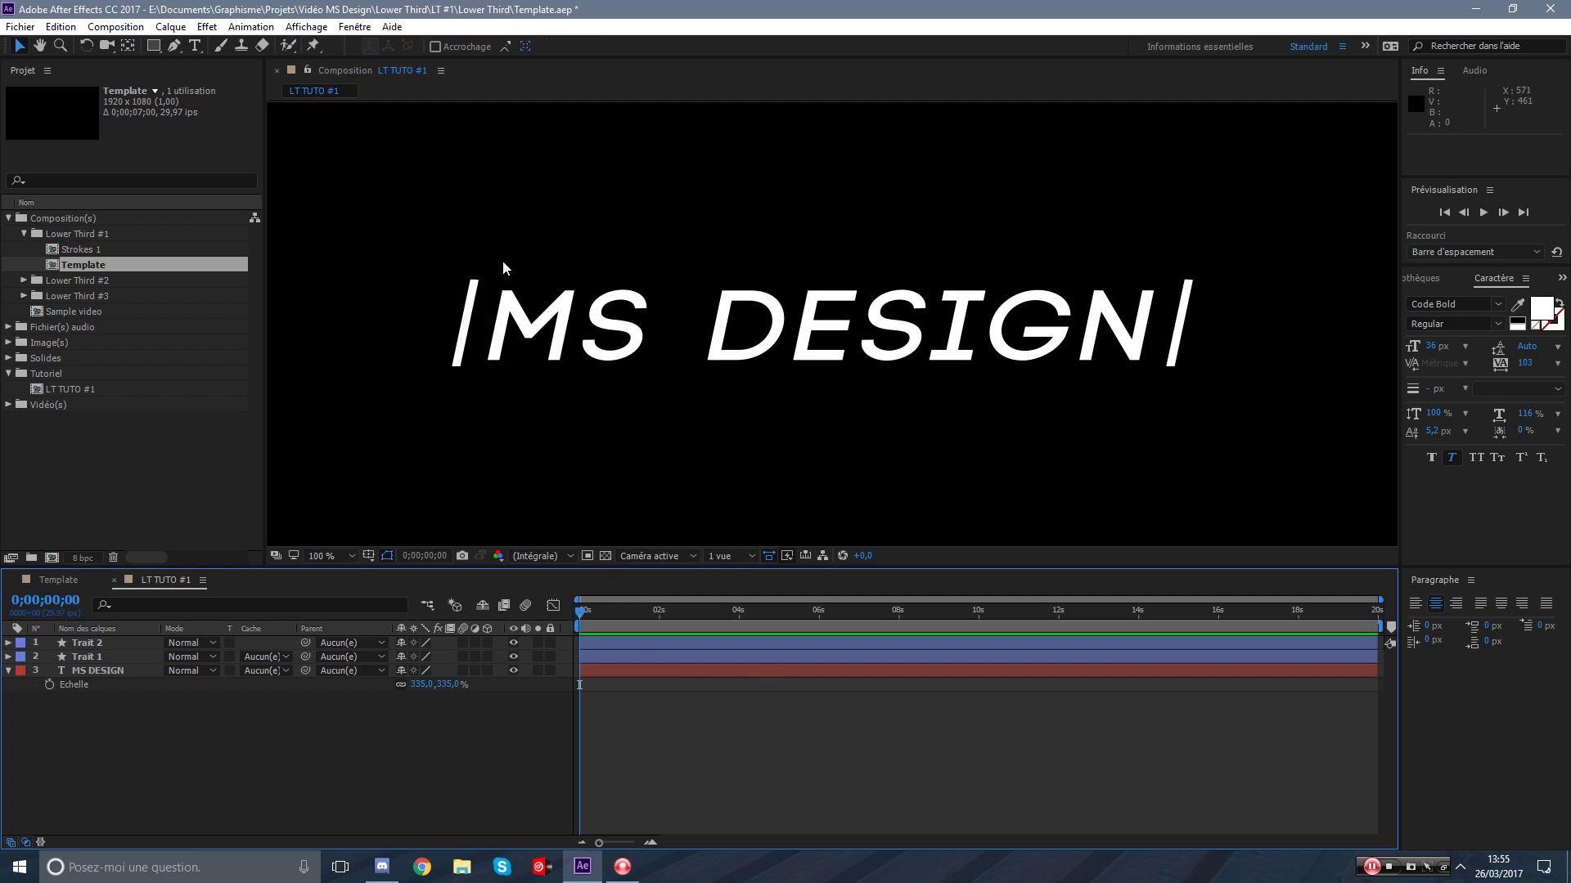
Move Trait 1 and Trait 2 together down 2 px to a Y position of 538.9, and deselect them.
left_click(684, 656)
left_click(675, 642, "shift")
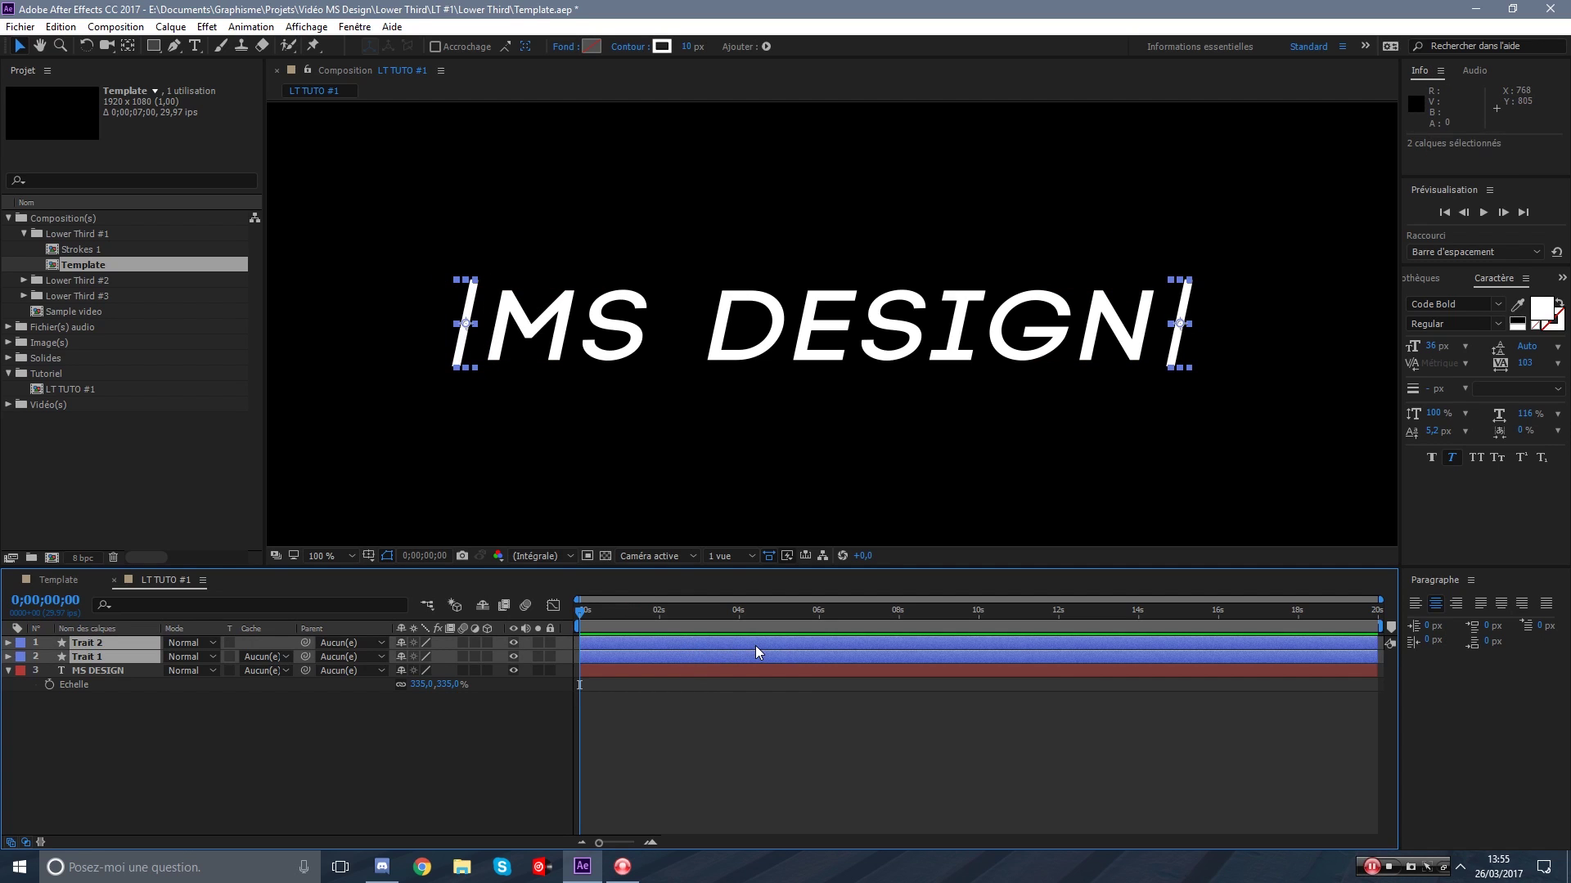
key("Down")
key("Down")
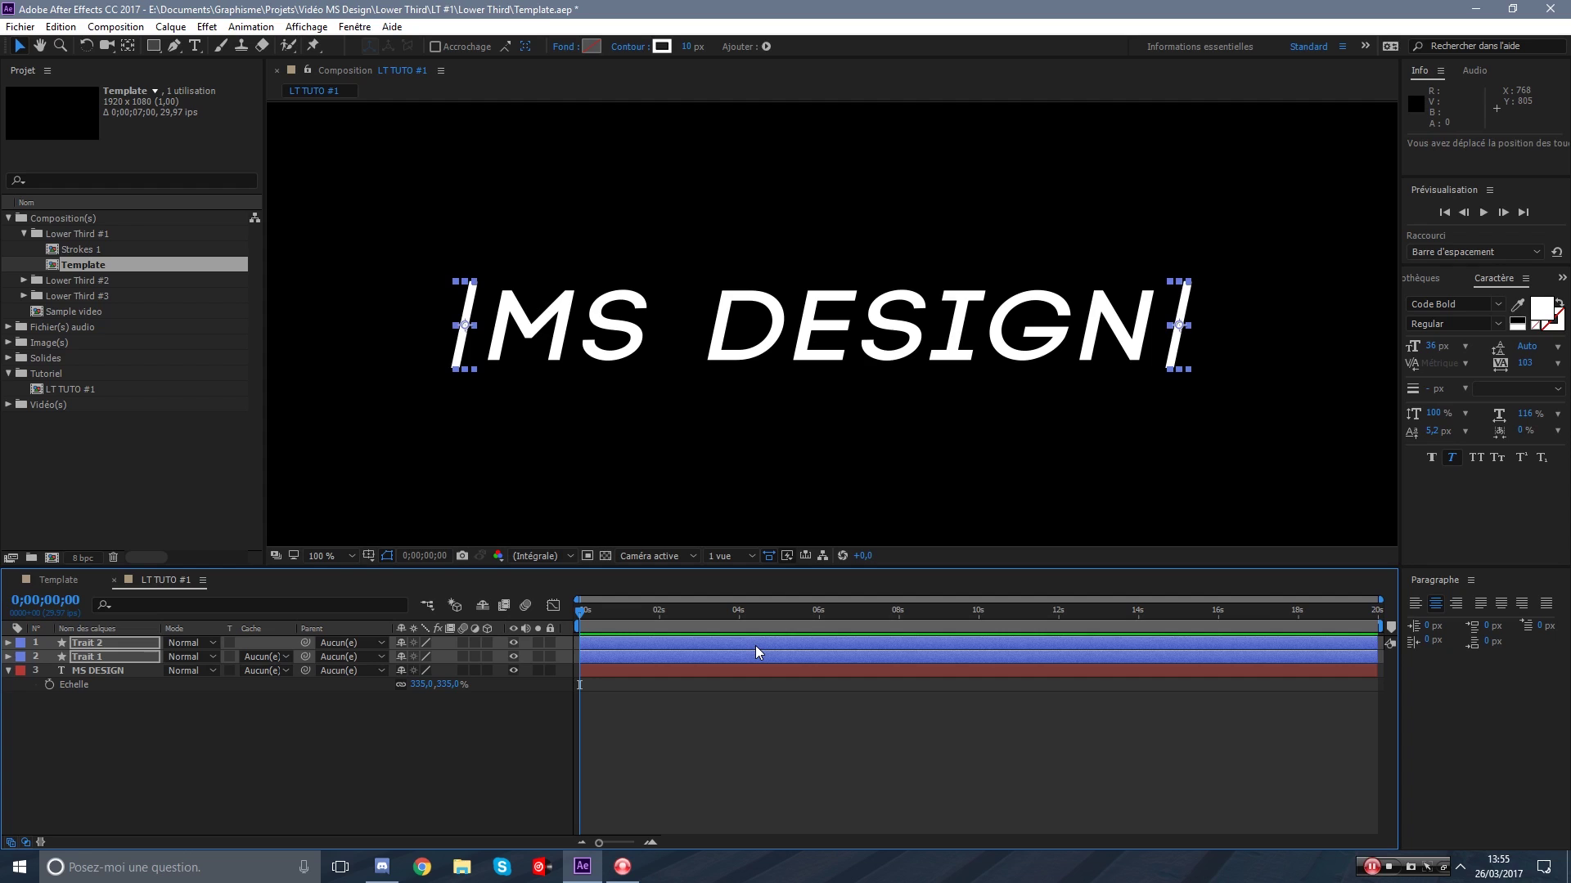
left_click(720, 734)
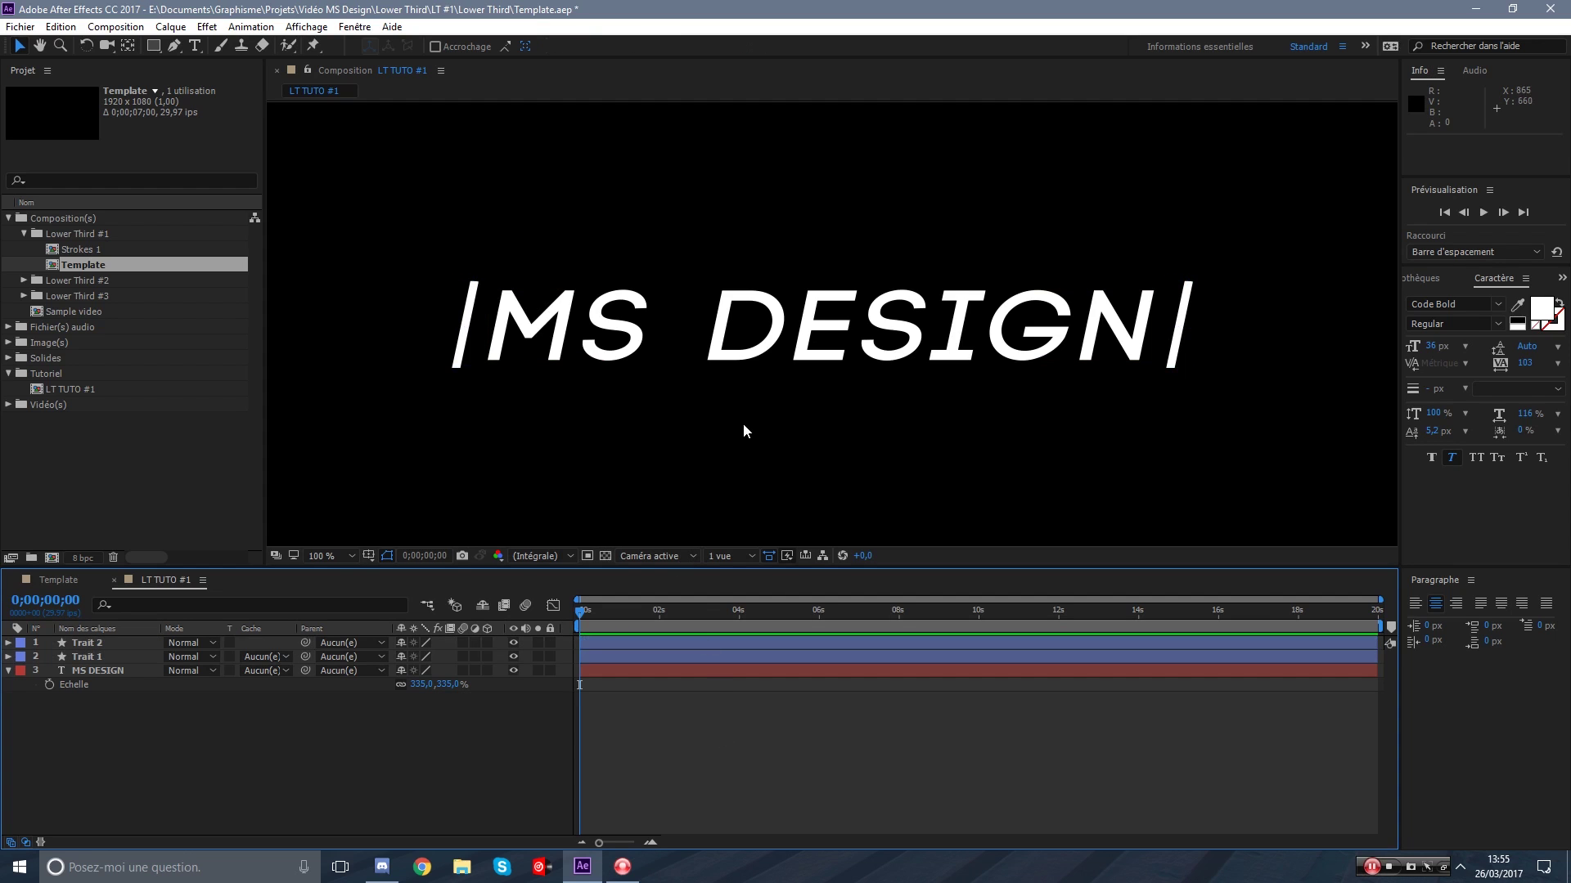
scroll(744, 425, "down", 3)
scroll(738, 395, "up", 3)
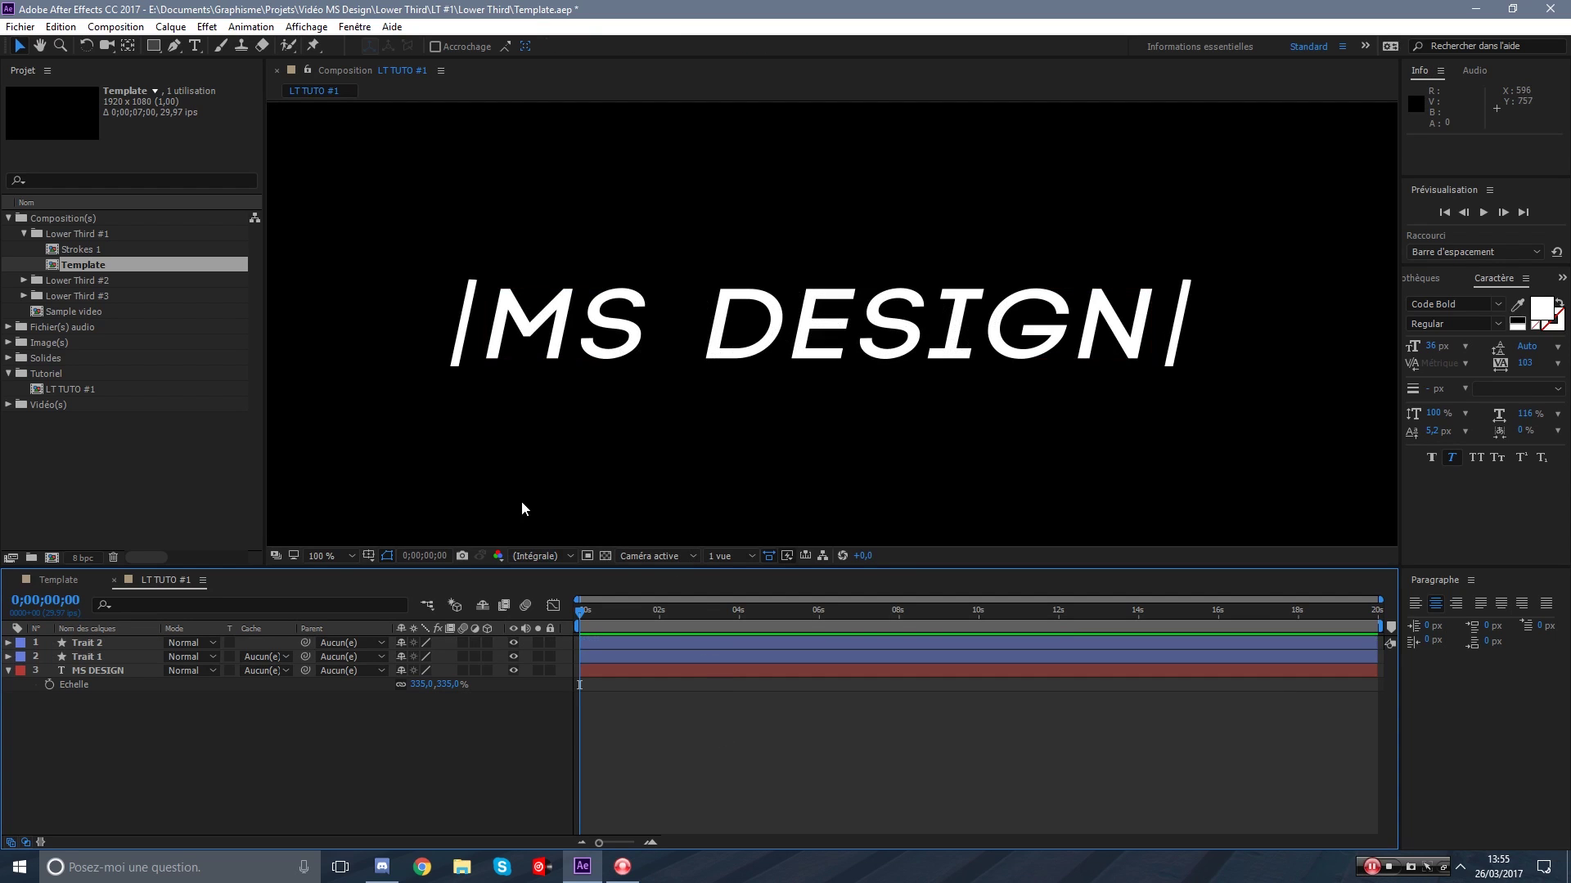
Add Position keyframes to both Trait 1 and Trait 2 at 0;00;02;00.
left_click_drag(623, 614, 662, 627)
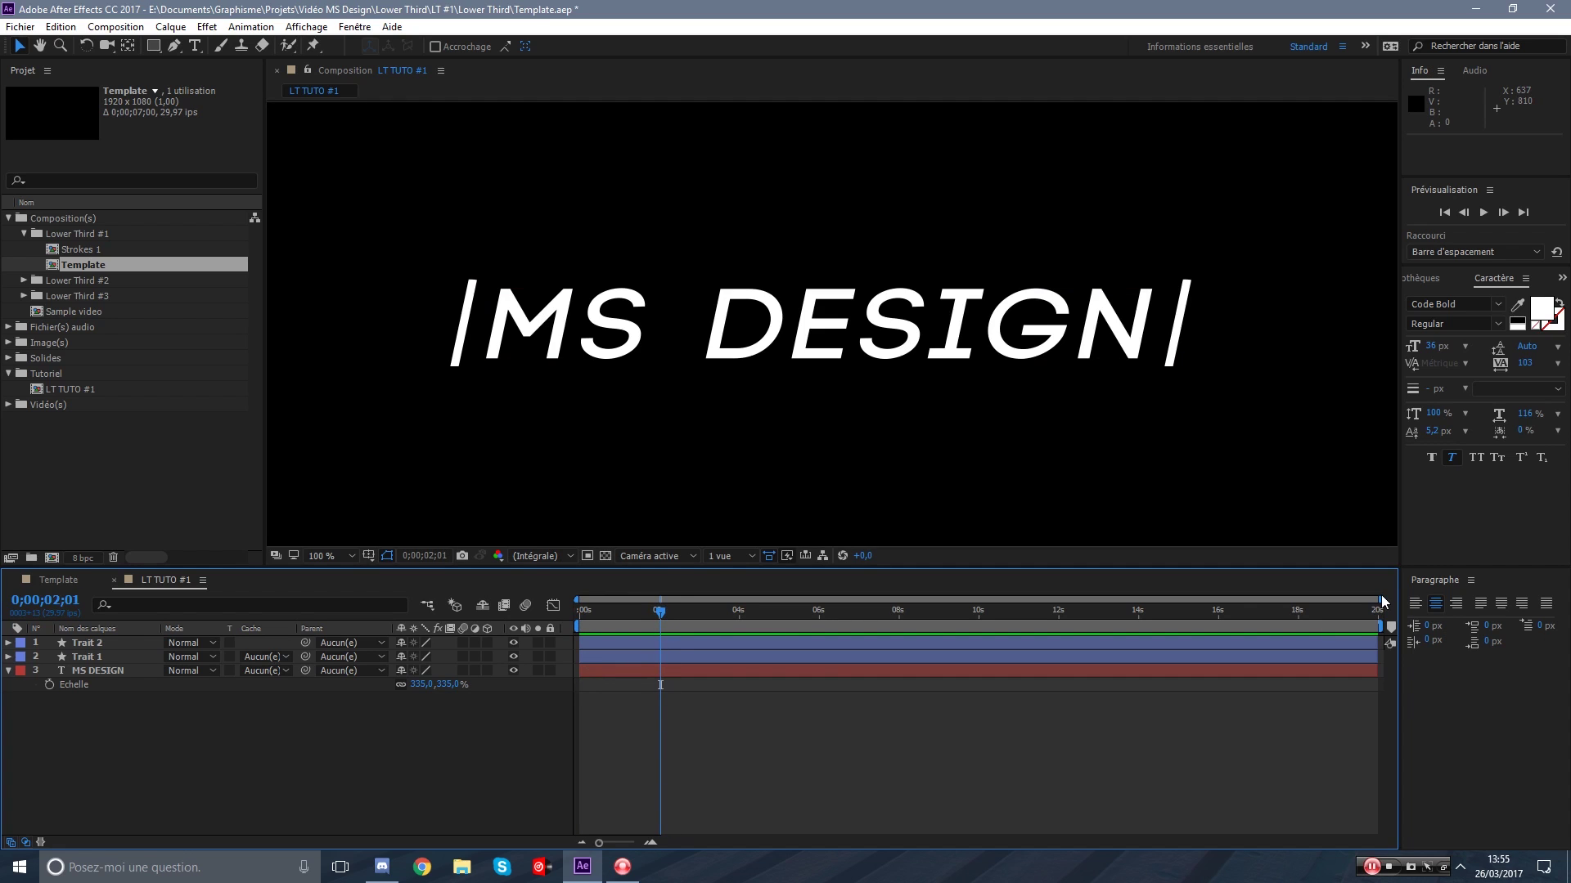
left_click_drag(1382, 603, 816, 620)
left_click(76, 645)
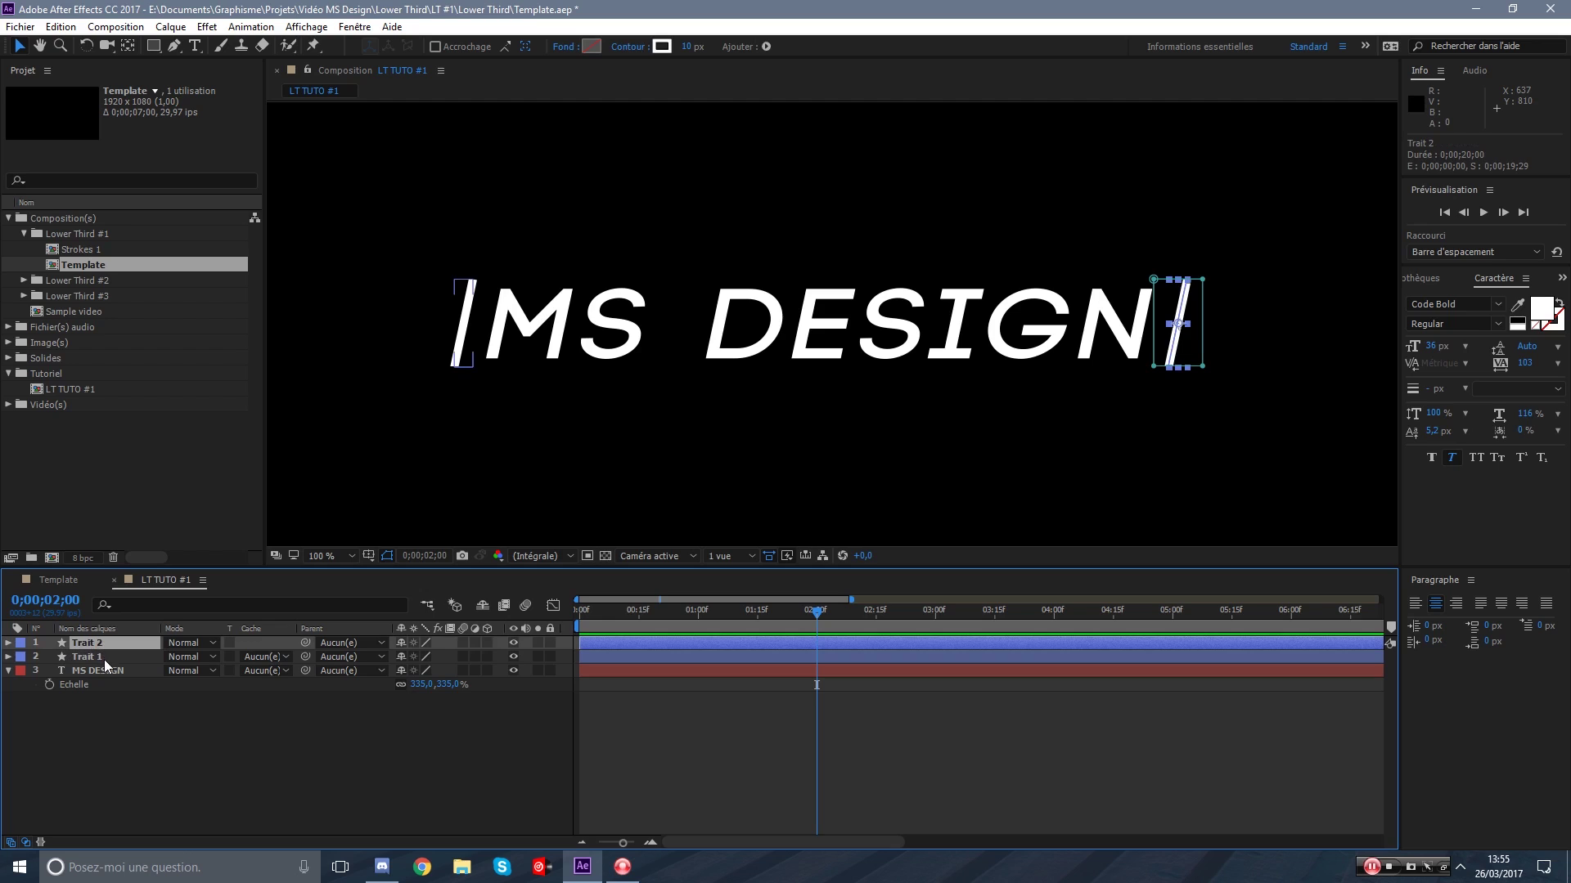
left_click(105, 659, "ctrl")
key("p")
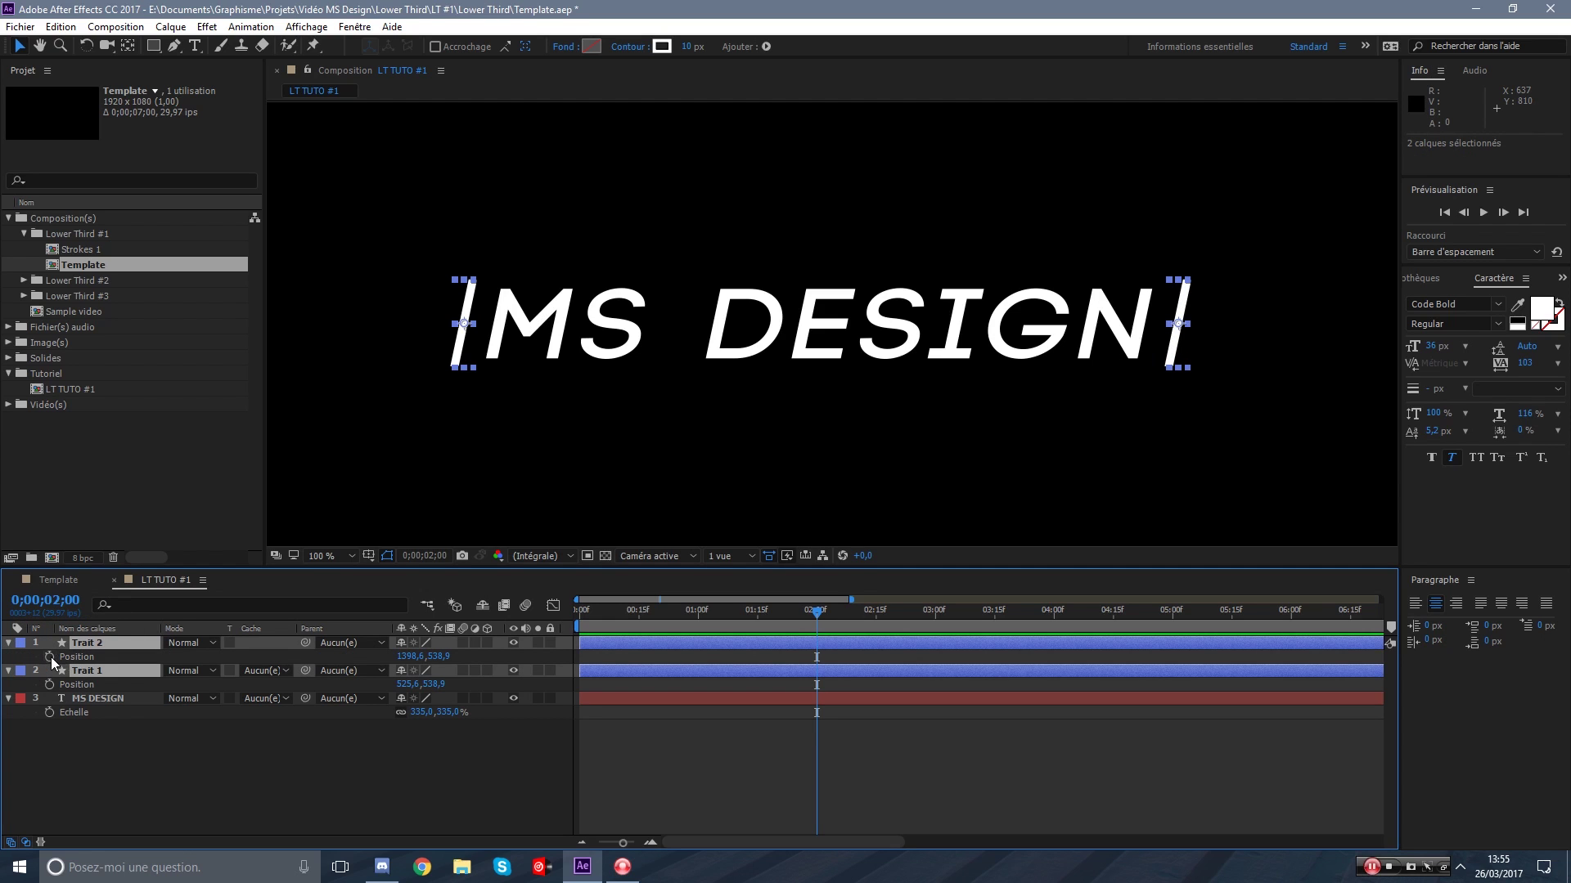
left_click(50, 657)
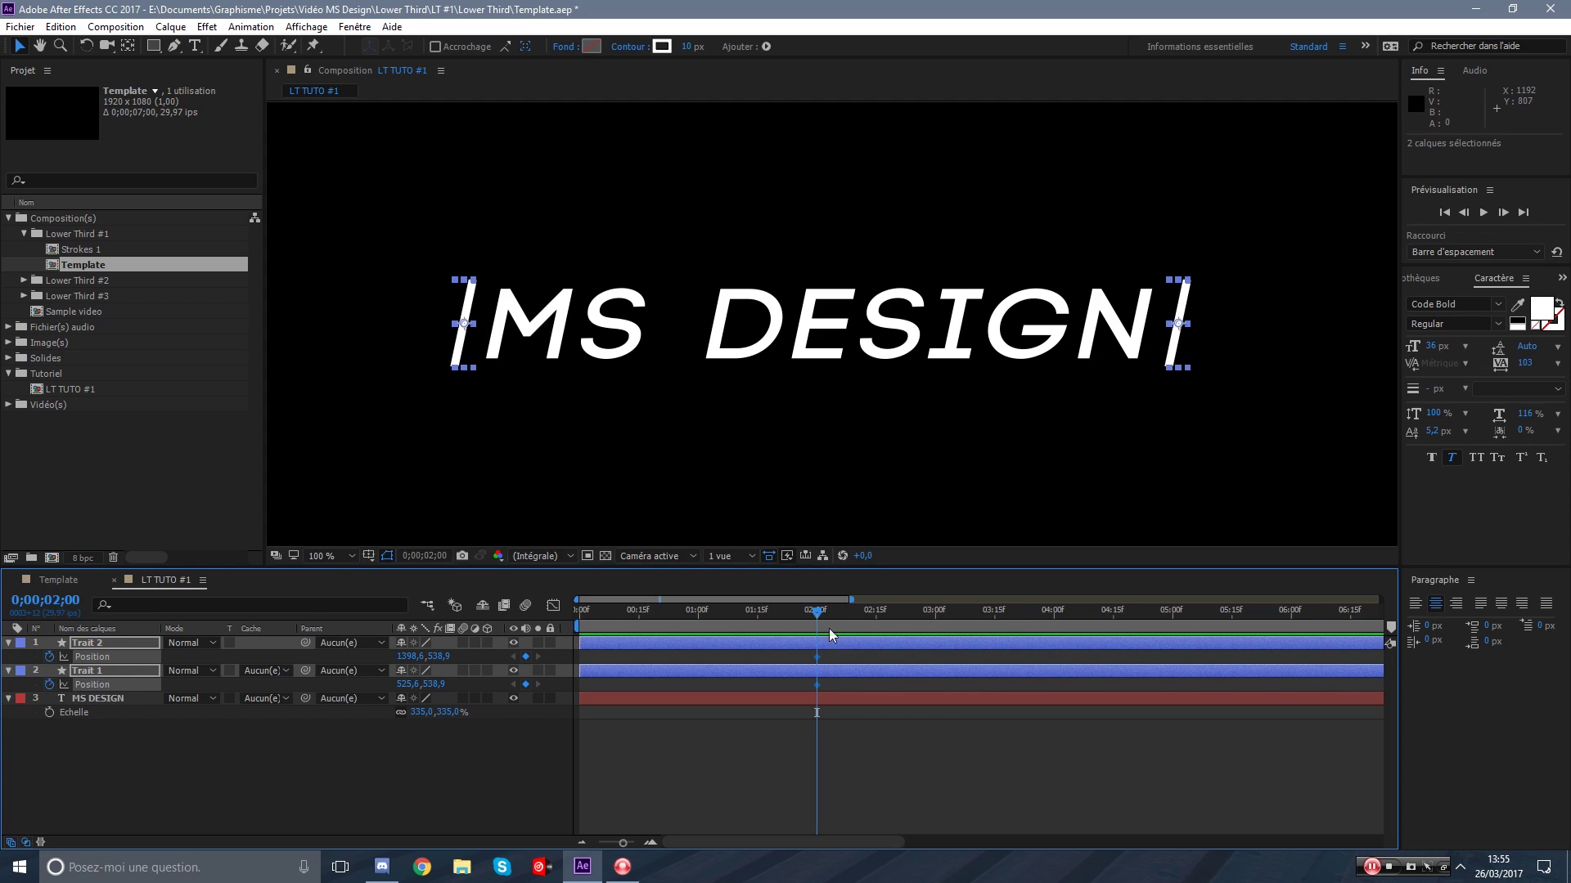
At 0;00;00;00, keyframe Trait 1 shifted horizontally to the middle of the title, at an X position of about 986.6.
left_click_drag(818, 612, 512, 613)
left_click(542, 777)
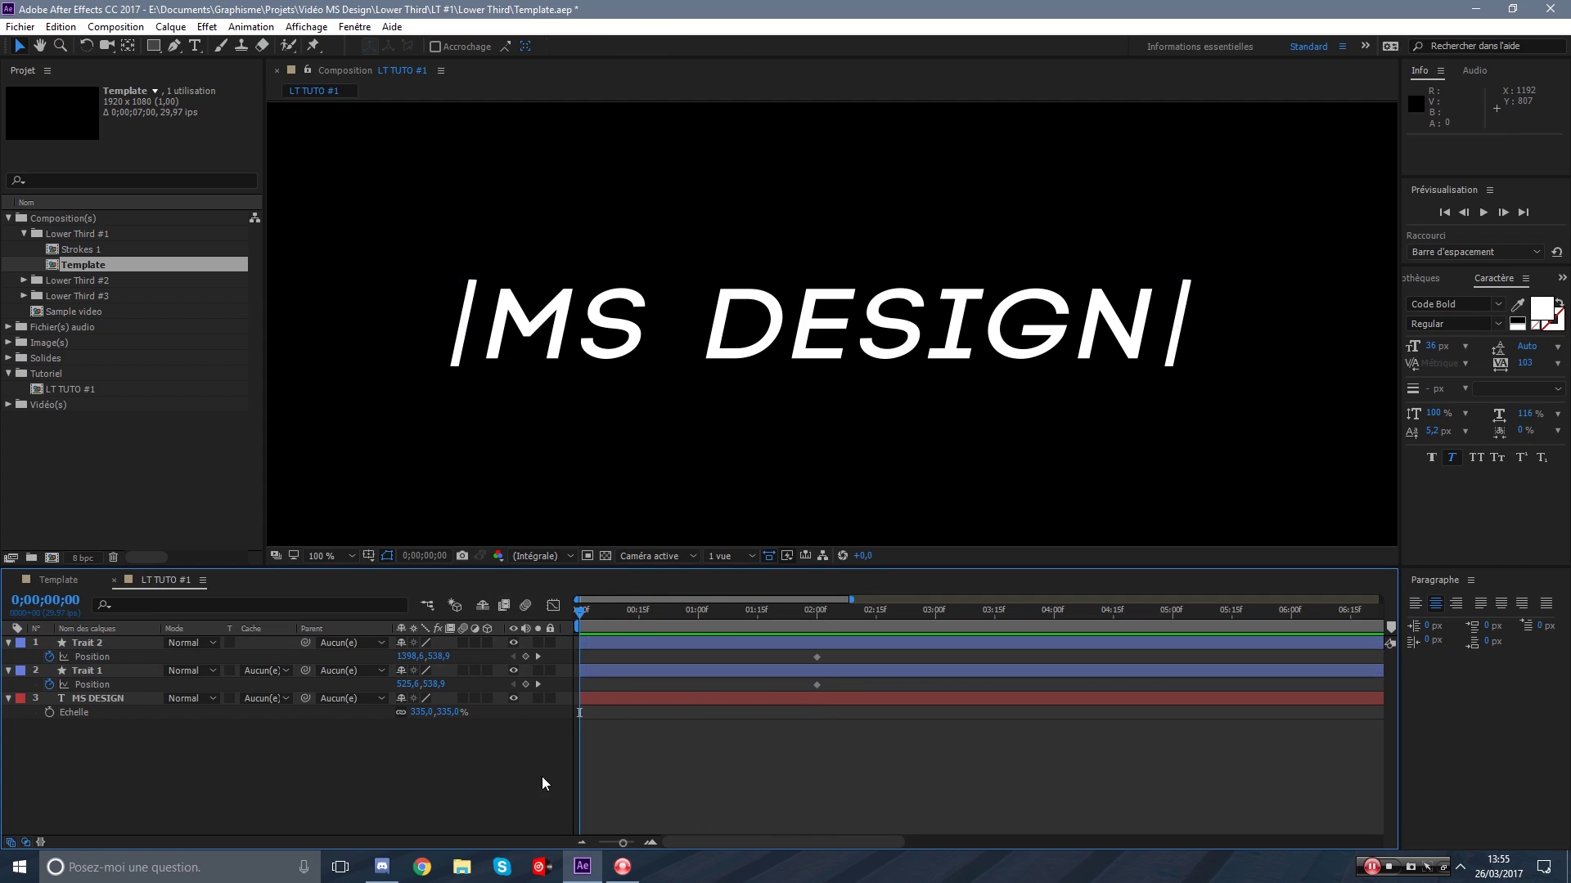
left_click(98, 670)
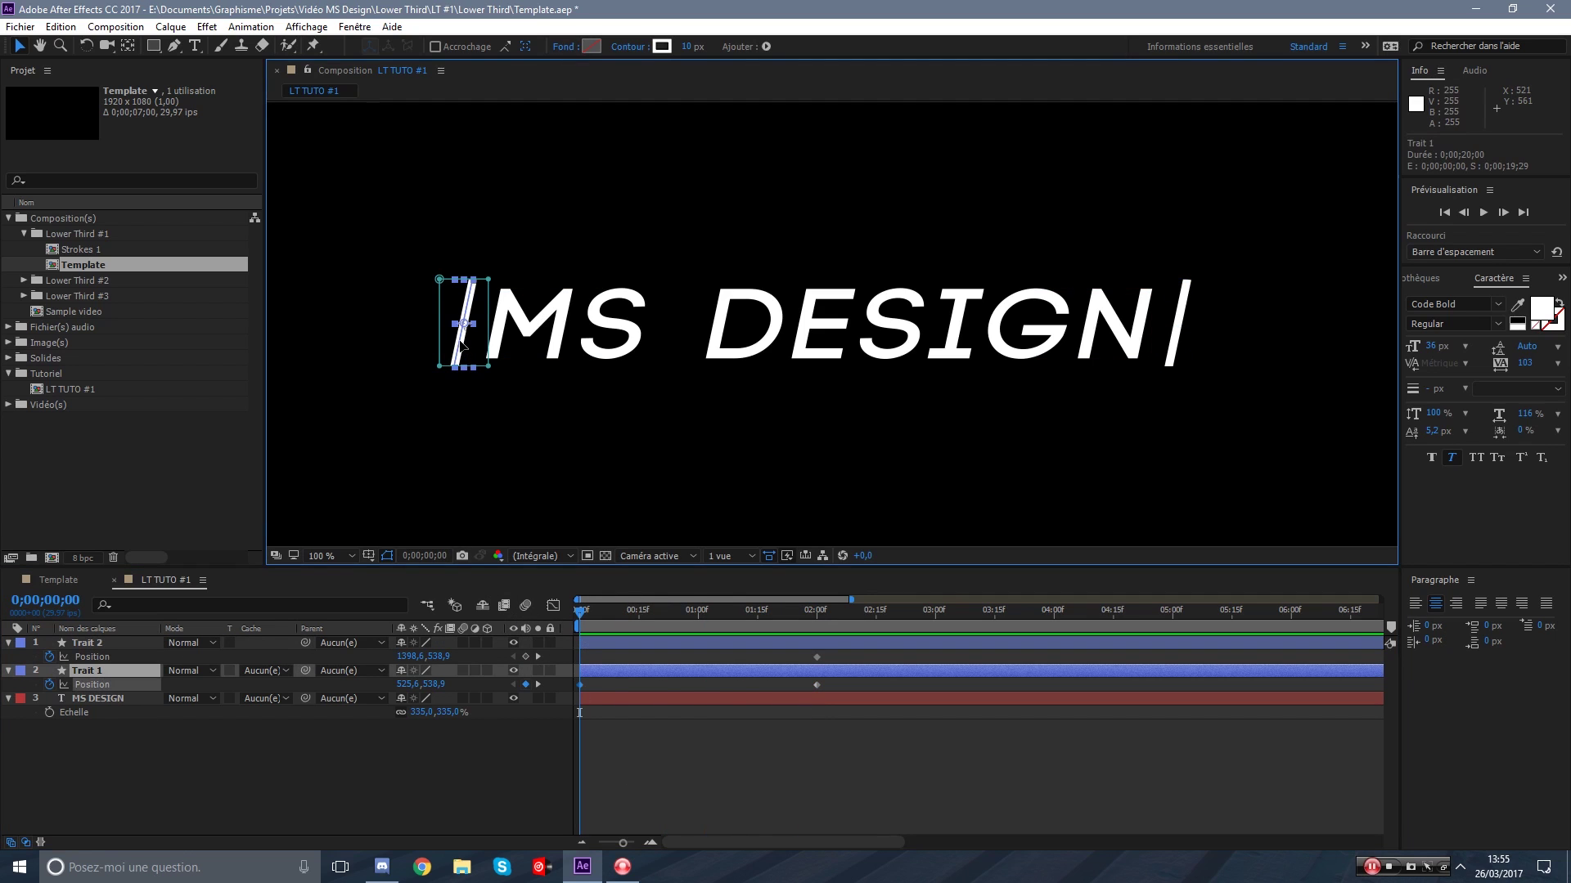
left_click_drag(463, 343, 845, 352)
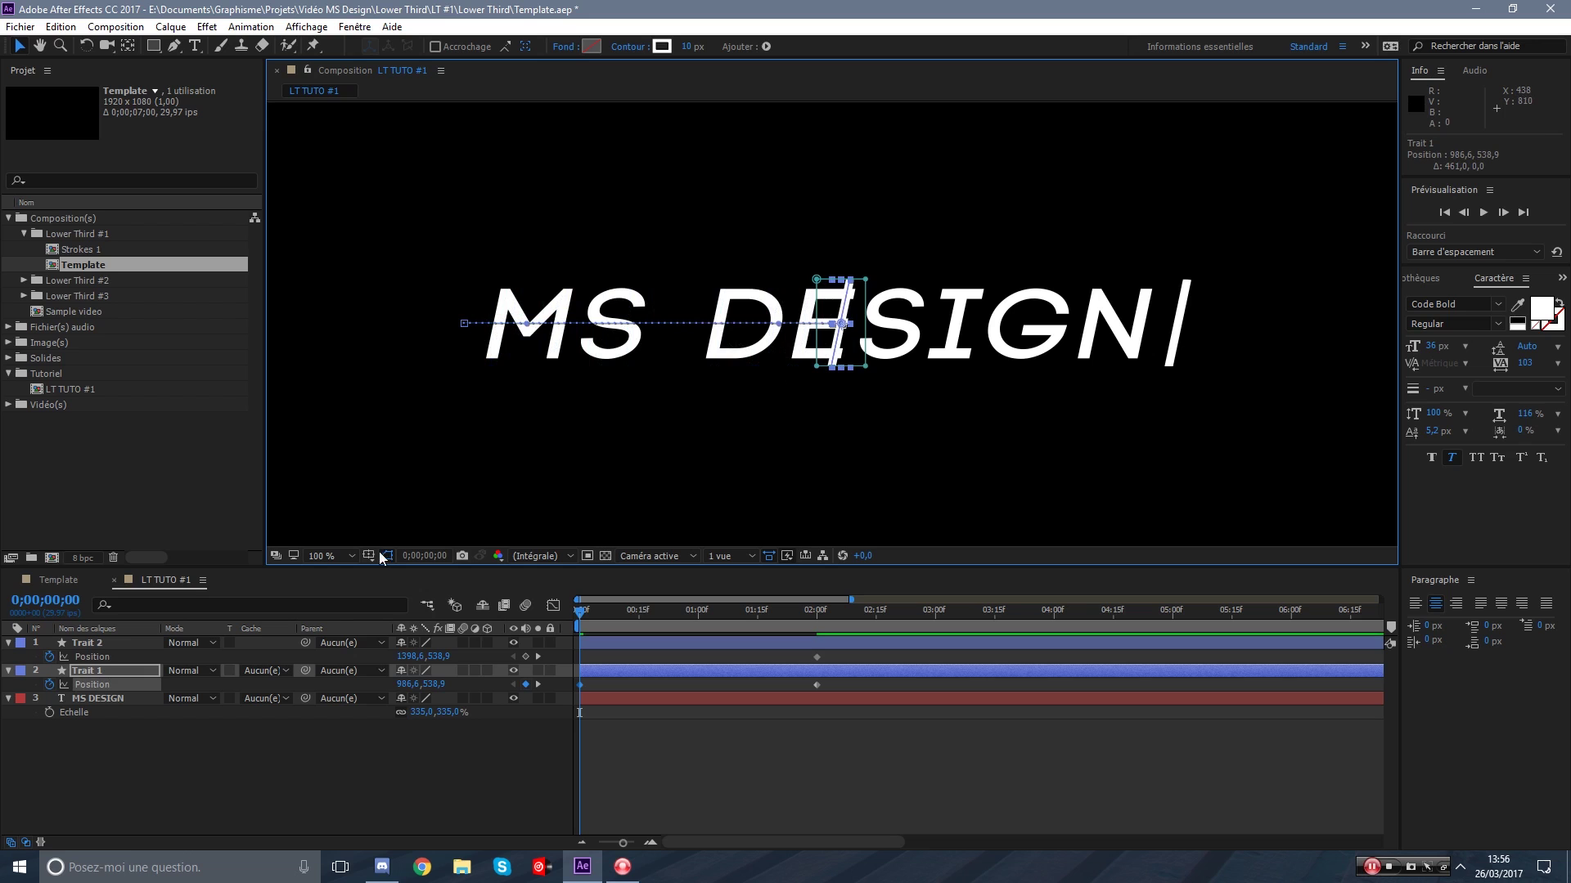
Turn on the title/action-safe guides and centre Trait 1's starting position on them horizontally, at an X position of about 960.1.
left_click(370, 556)
left_click(382, 577)
scroll(802, 373, "up", 4)
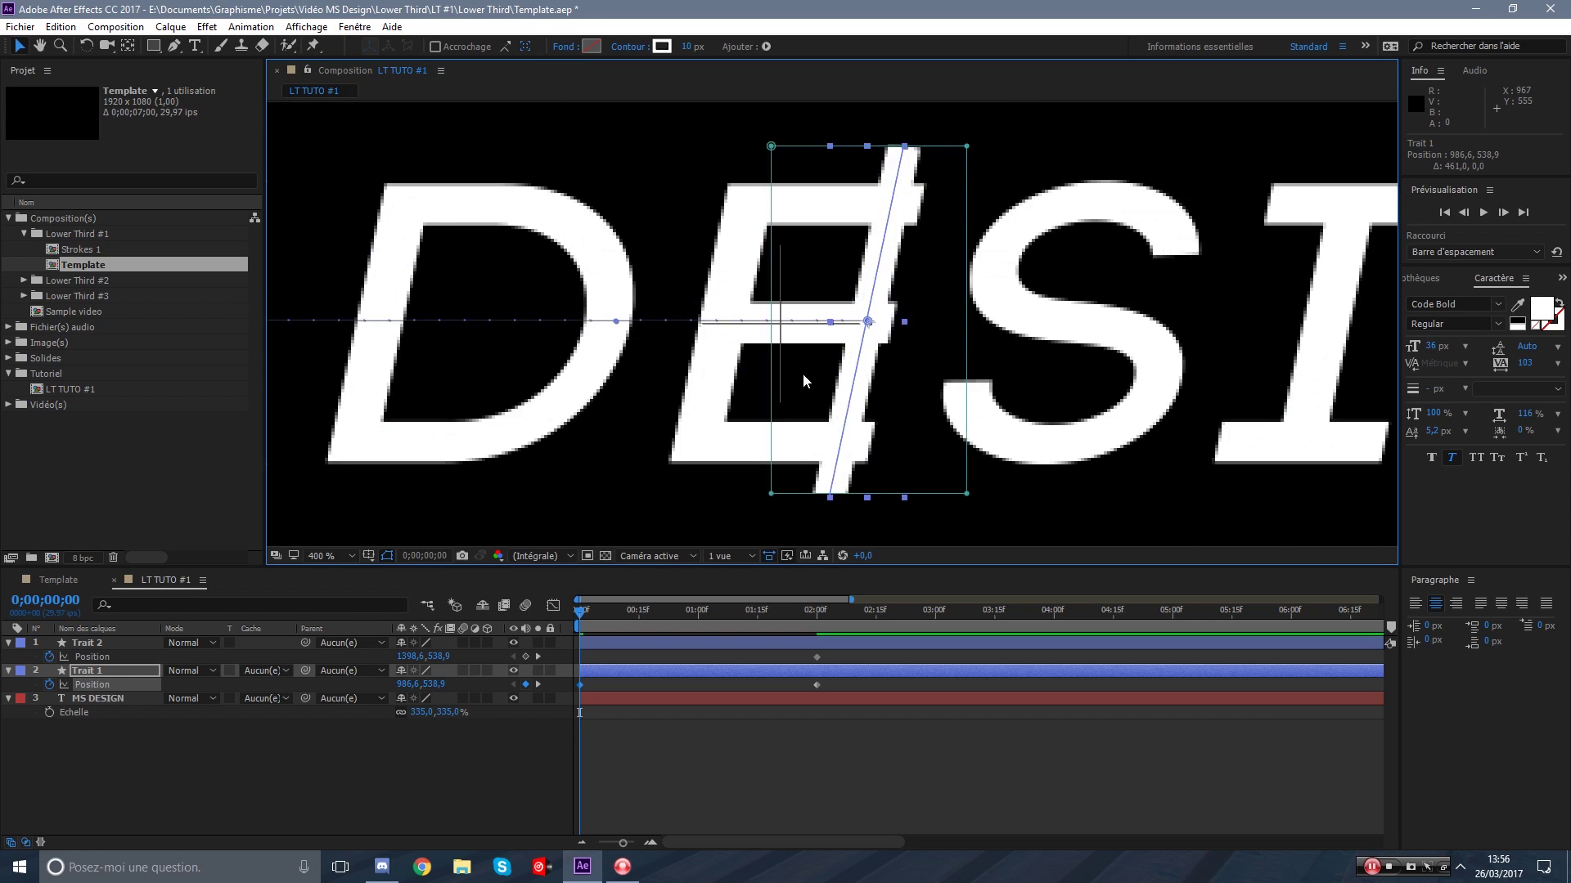
key("space")
left_click_drag(629, 325, 707, 329)
left_click_drag(1021, 404, 690, 396)
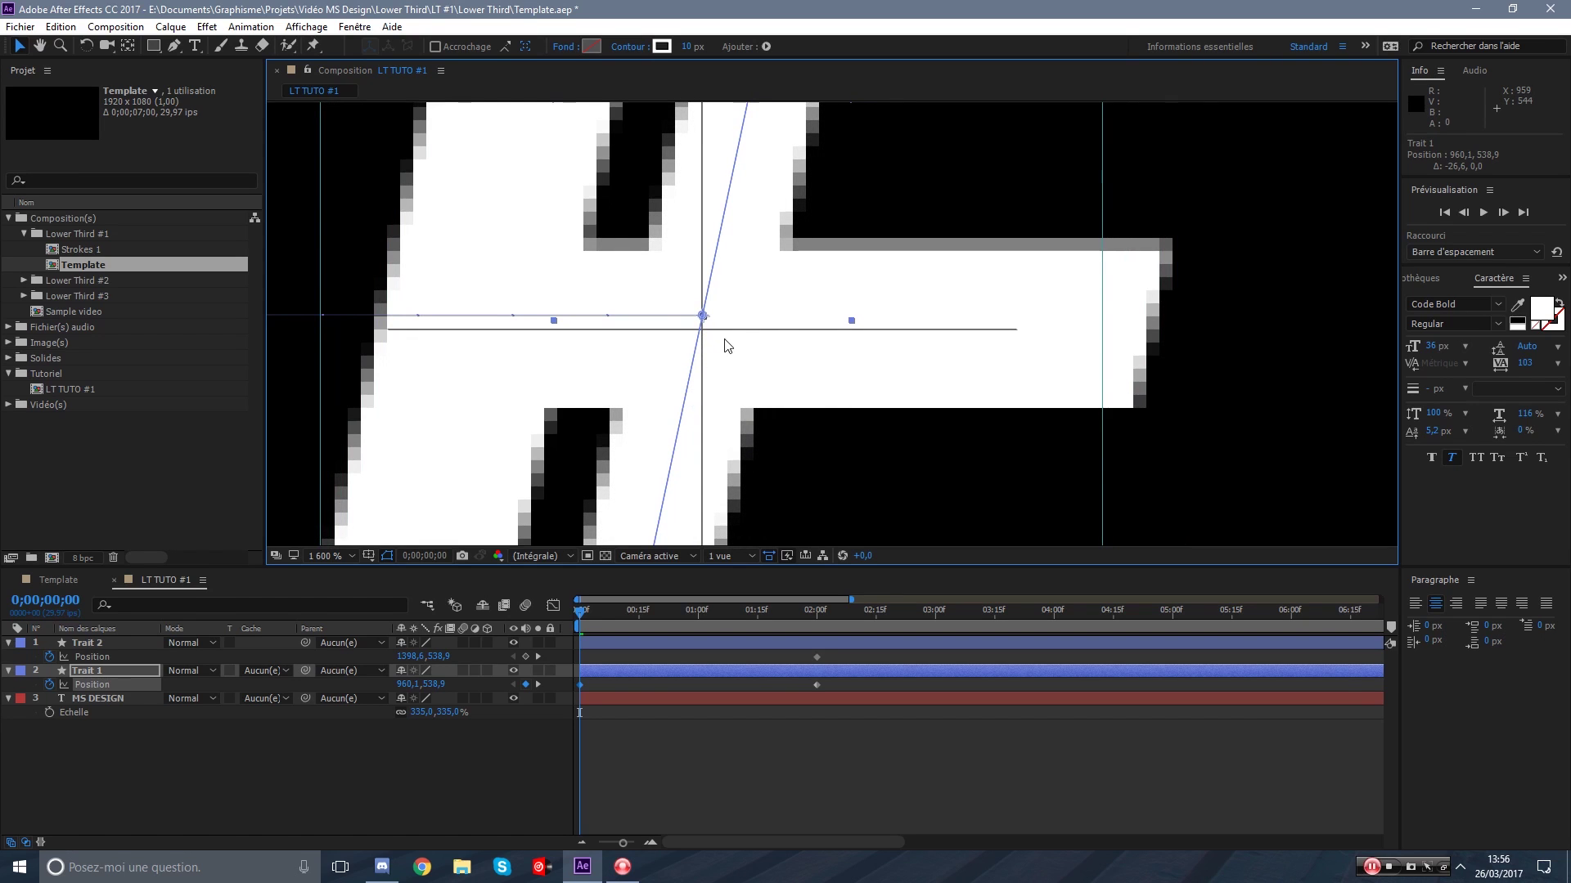
Keyframe Trait 2 at 0;00;00;00 on the composition's centre, at an X position of 960, and deselect it.
left_click(603, 643)
scroll(733, 450, "down", 4)
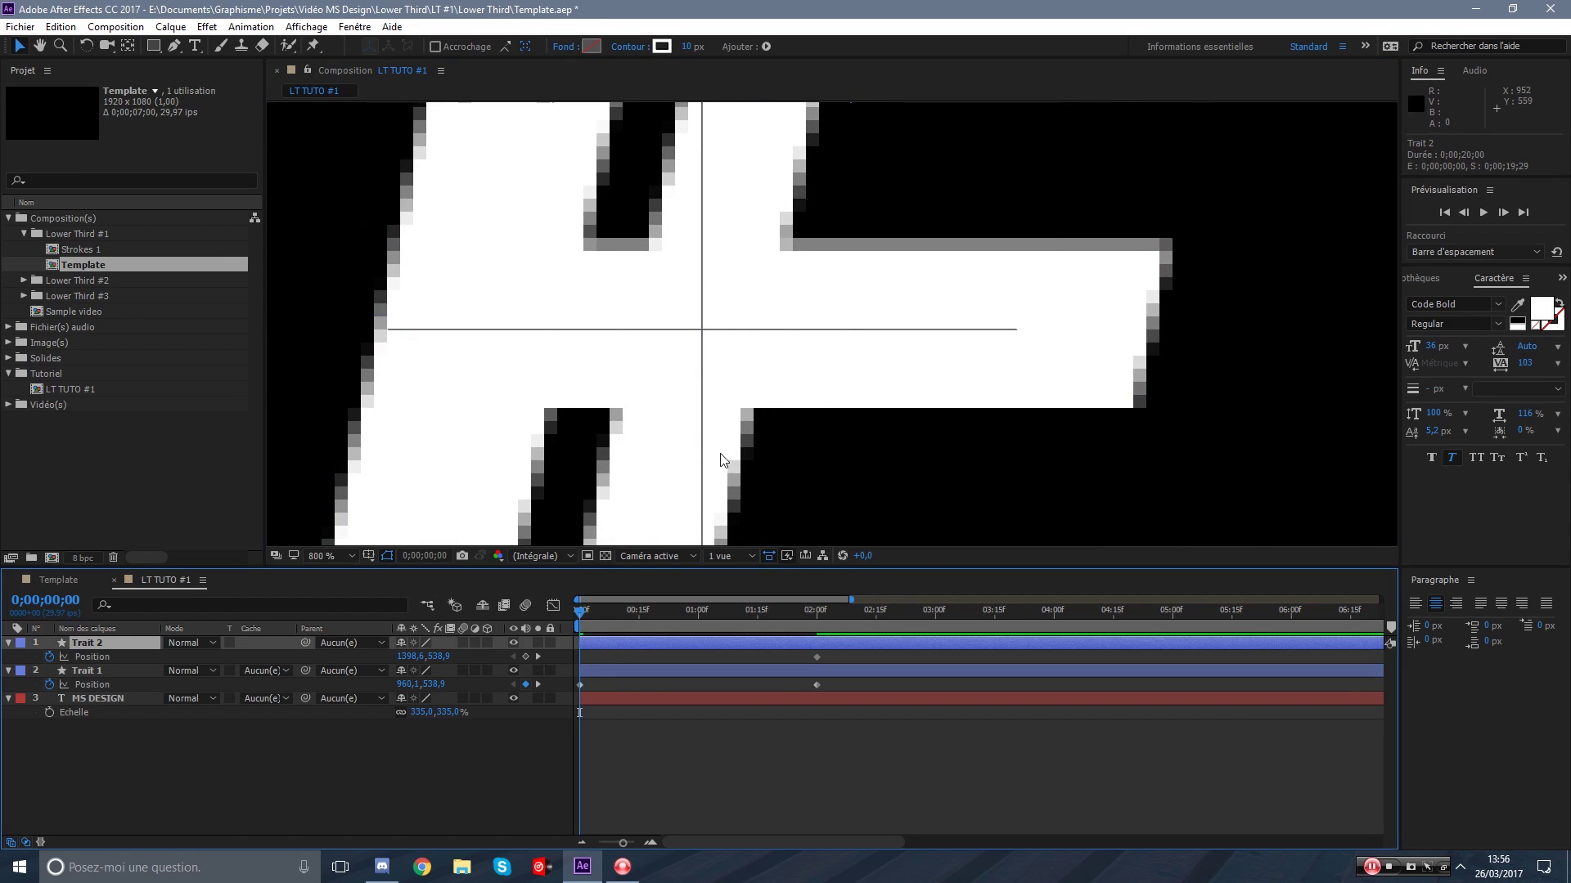
left_click_drag(1179, 346, 774, 326)
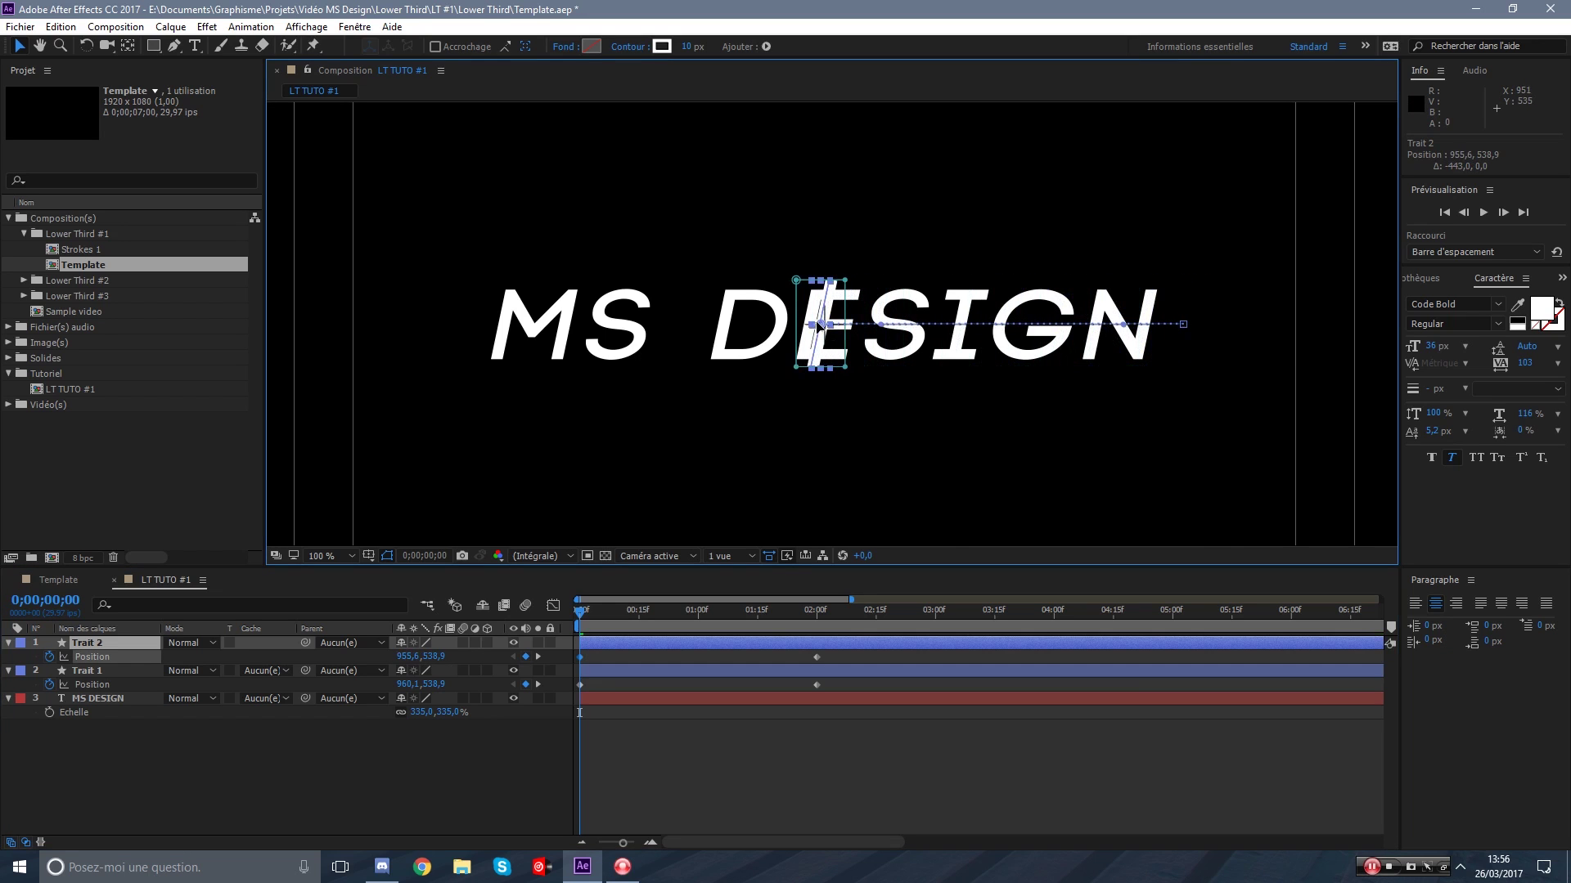
scroll(780, 330, "up", 5)
left_click_drag(746, 384, 774, 384)
scroll(764, 351, "up", 1)
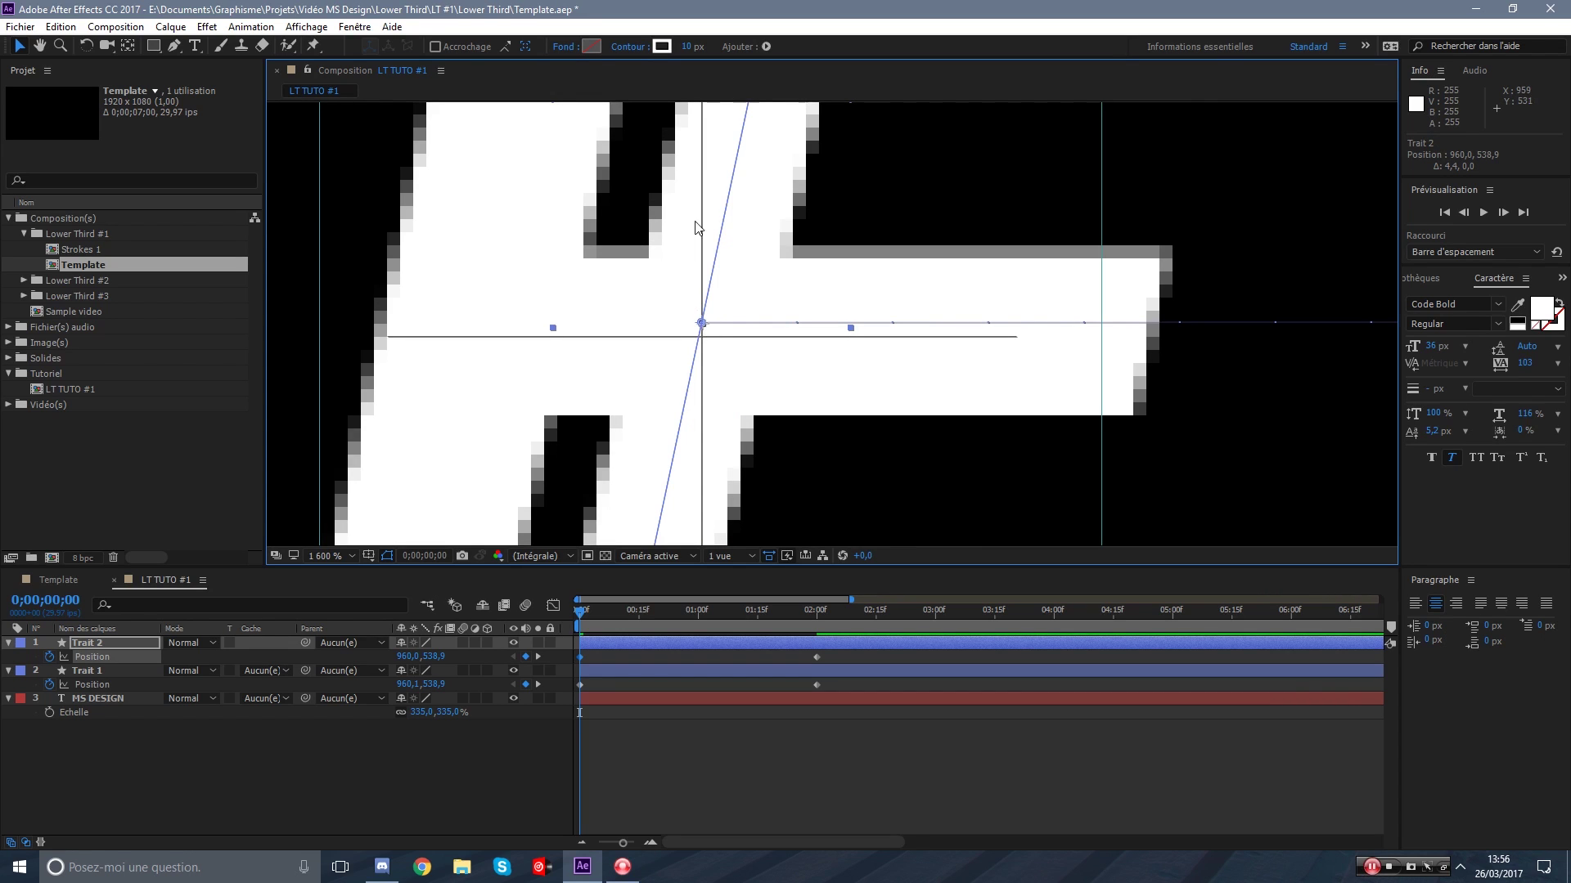
scroll(712, 329, "down", 3)
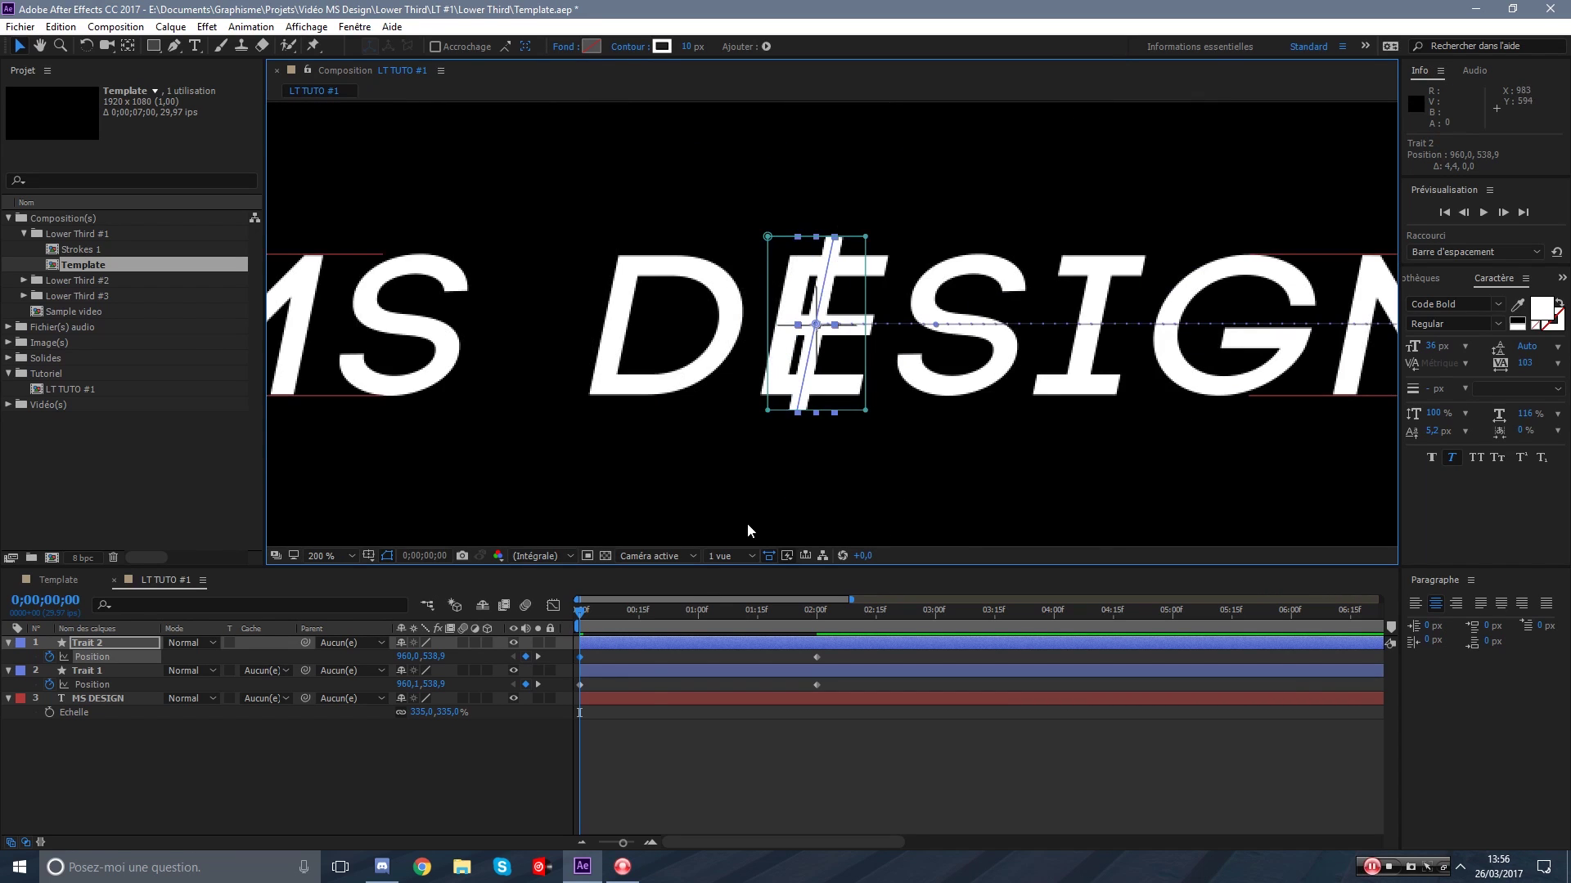
left_click(669, 775)
scroll(765, 433, "down", 1)
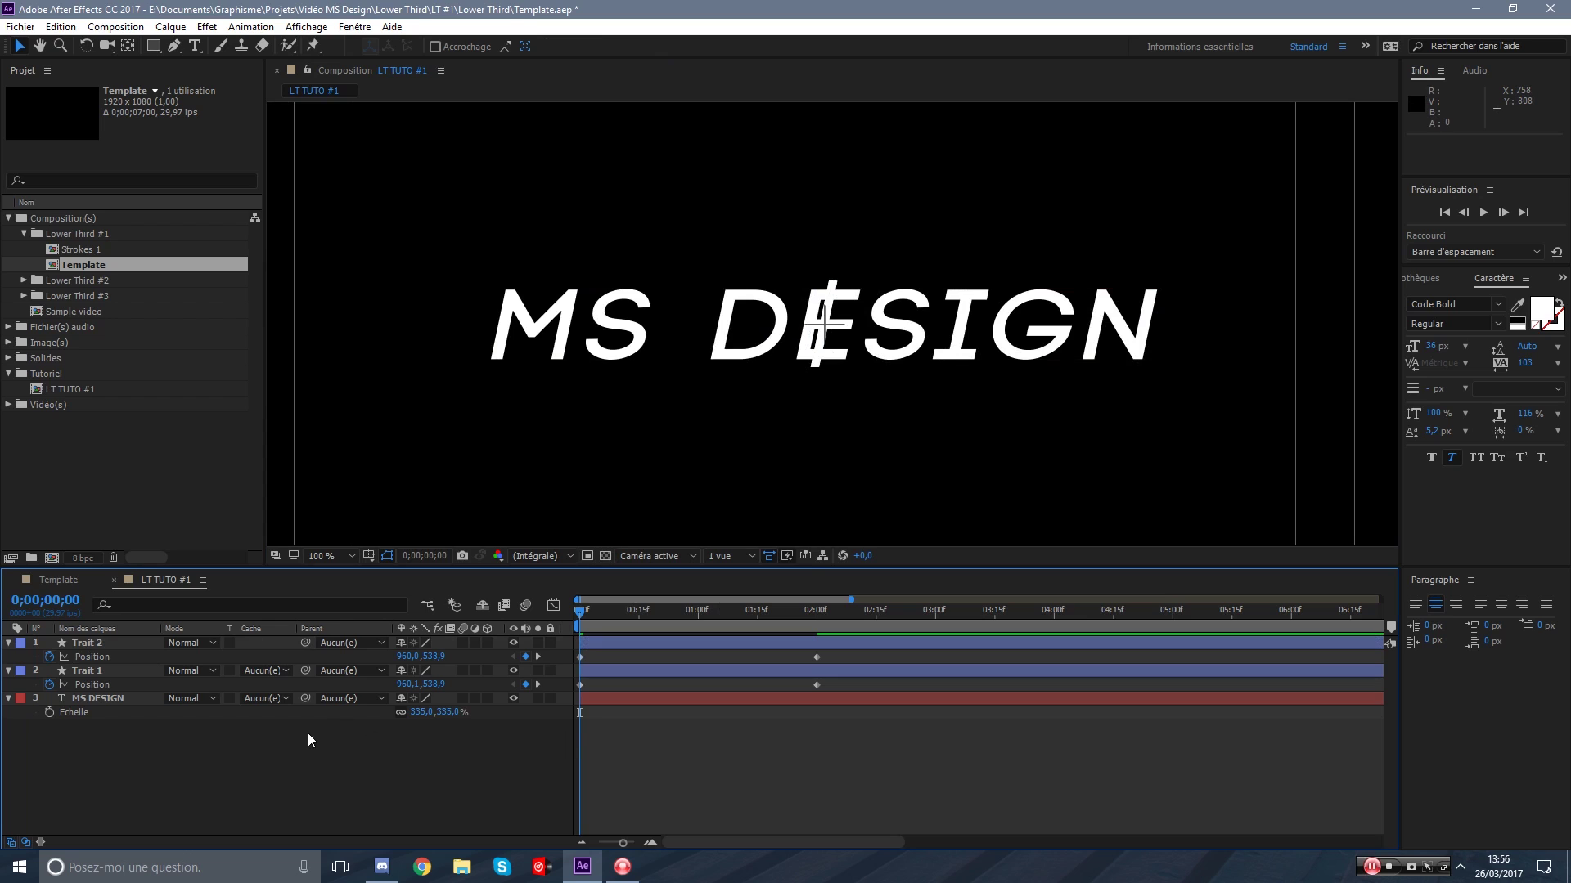
Hide the MS DESIGN text layer and preview the two strokes sliding apart from the centre.
left_click(515, 699)
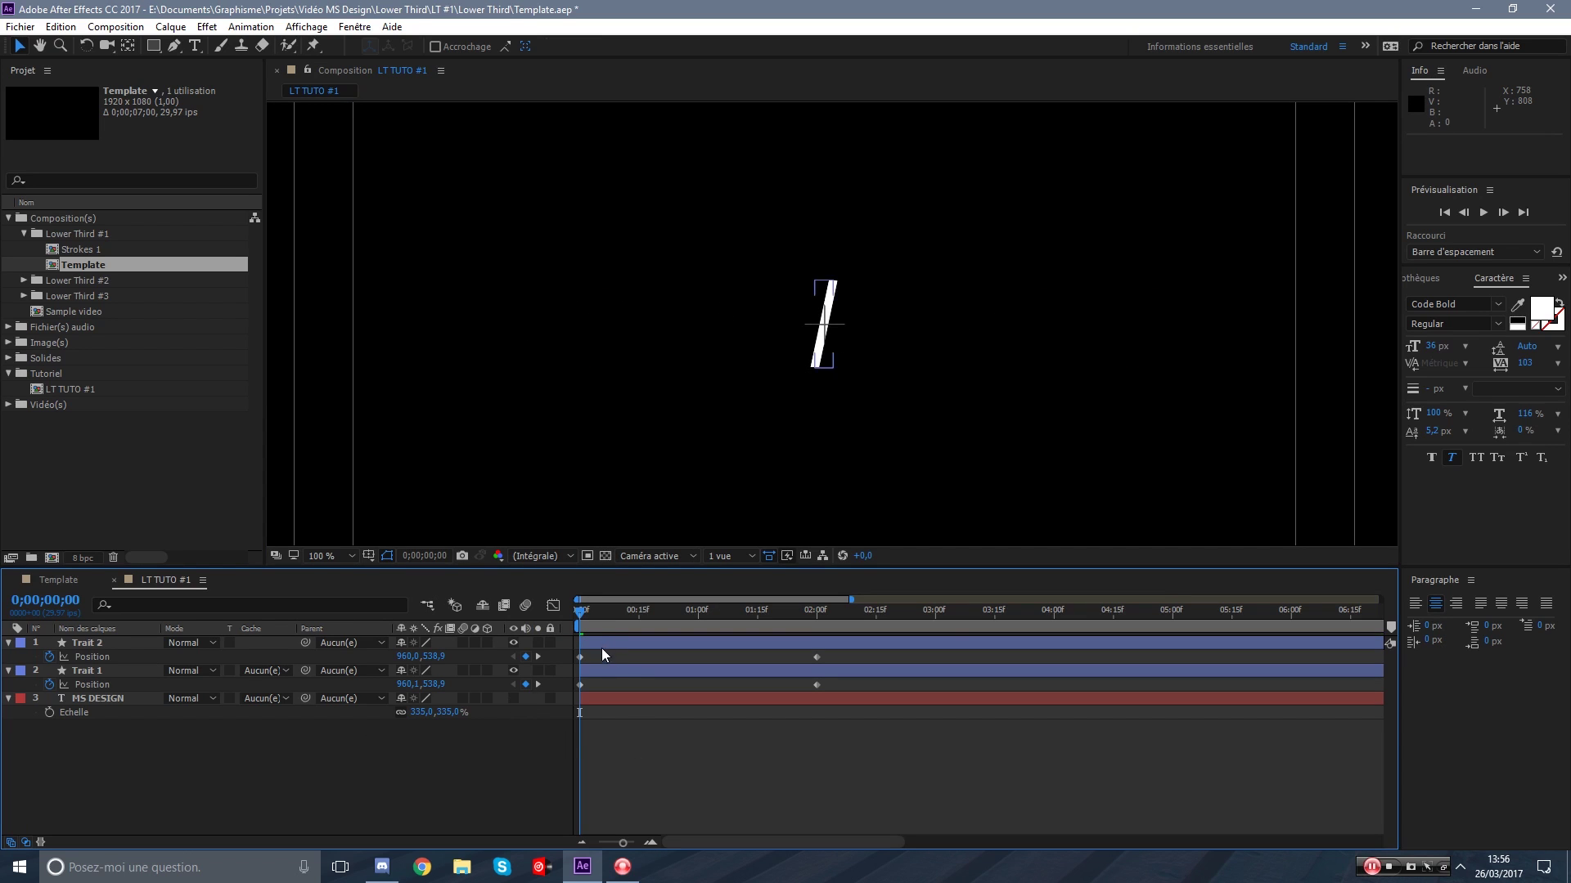
key("space")
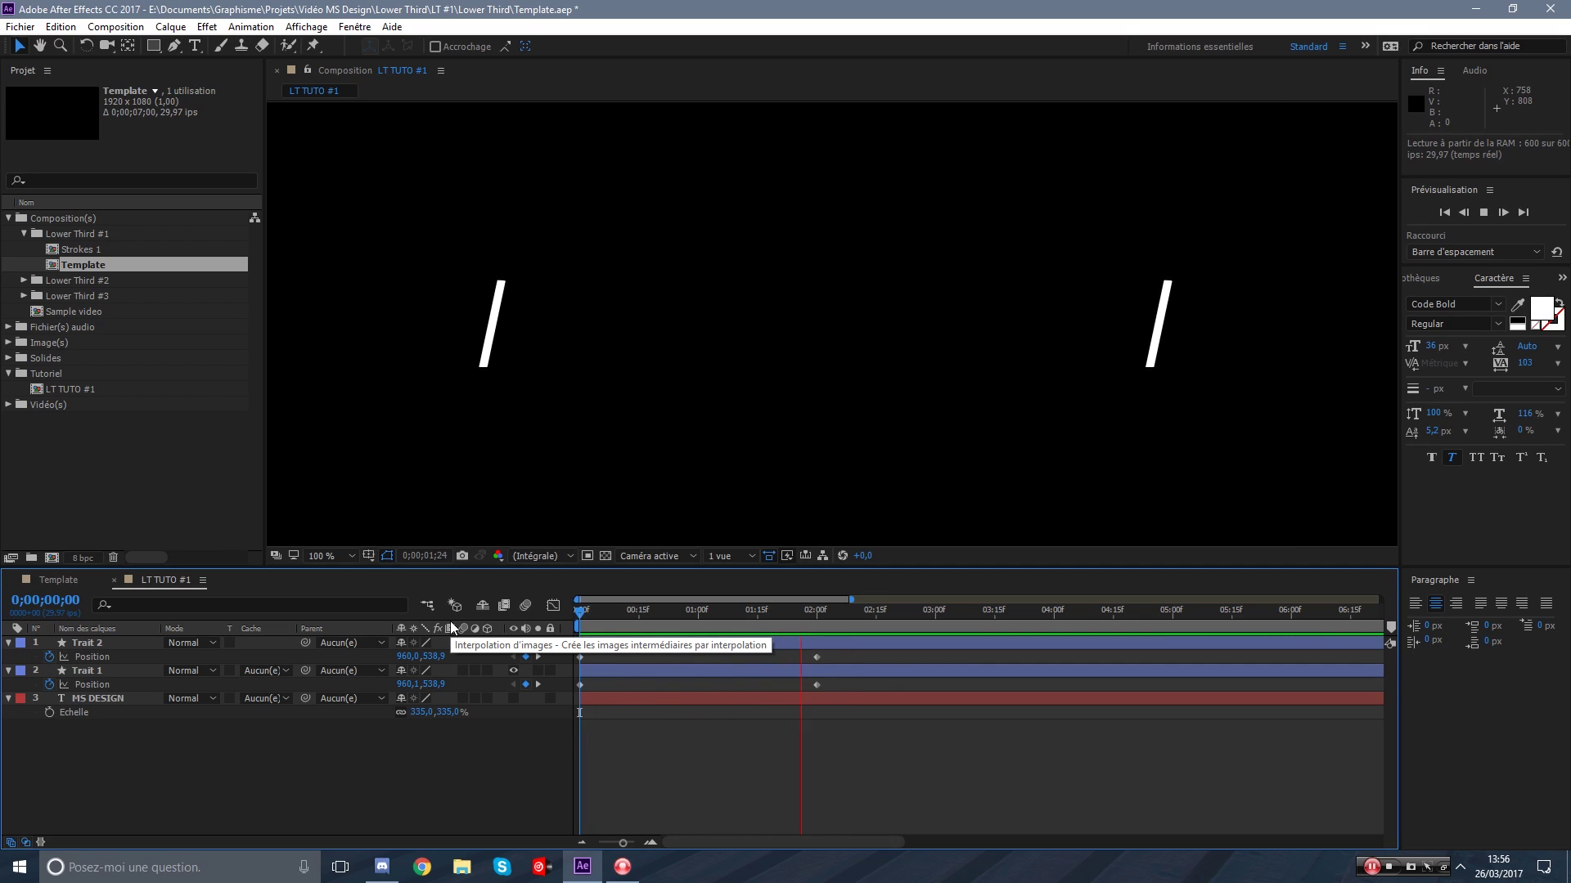
left_click(671, 626)
mouse_move(671, 626)
left_mouse_down()
mouse_move(525, 635)
mouse_move(694, 628)
mouse_move(643, 626)
left_mouse_up()
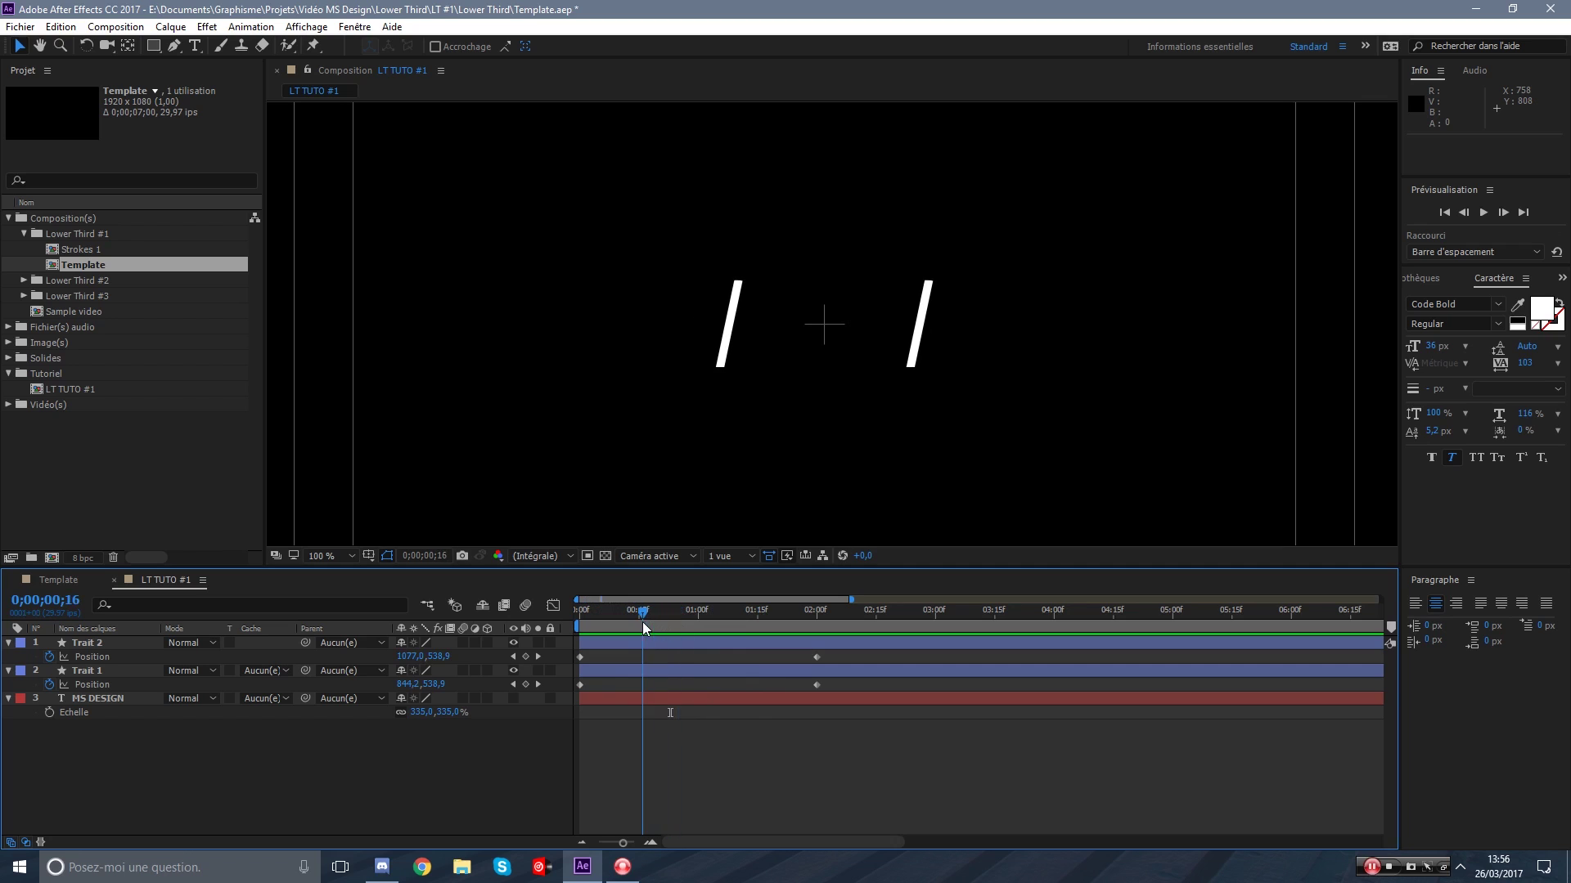
Show the graph editor and apply Easy Ease to the Position keyframes of Trait 1 and Trait 2.
left_click(553, 606)
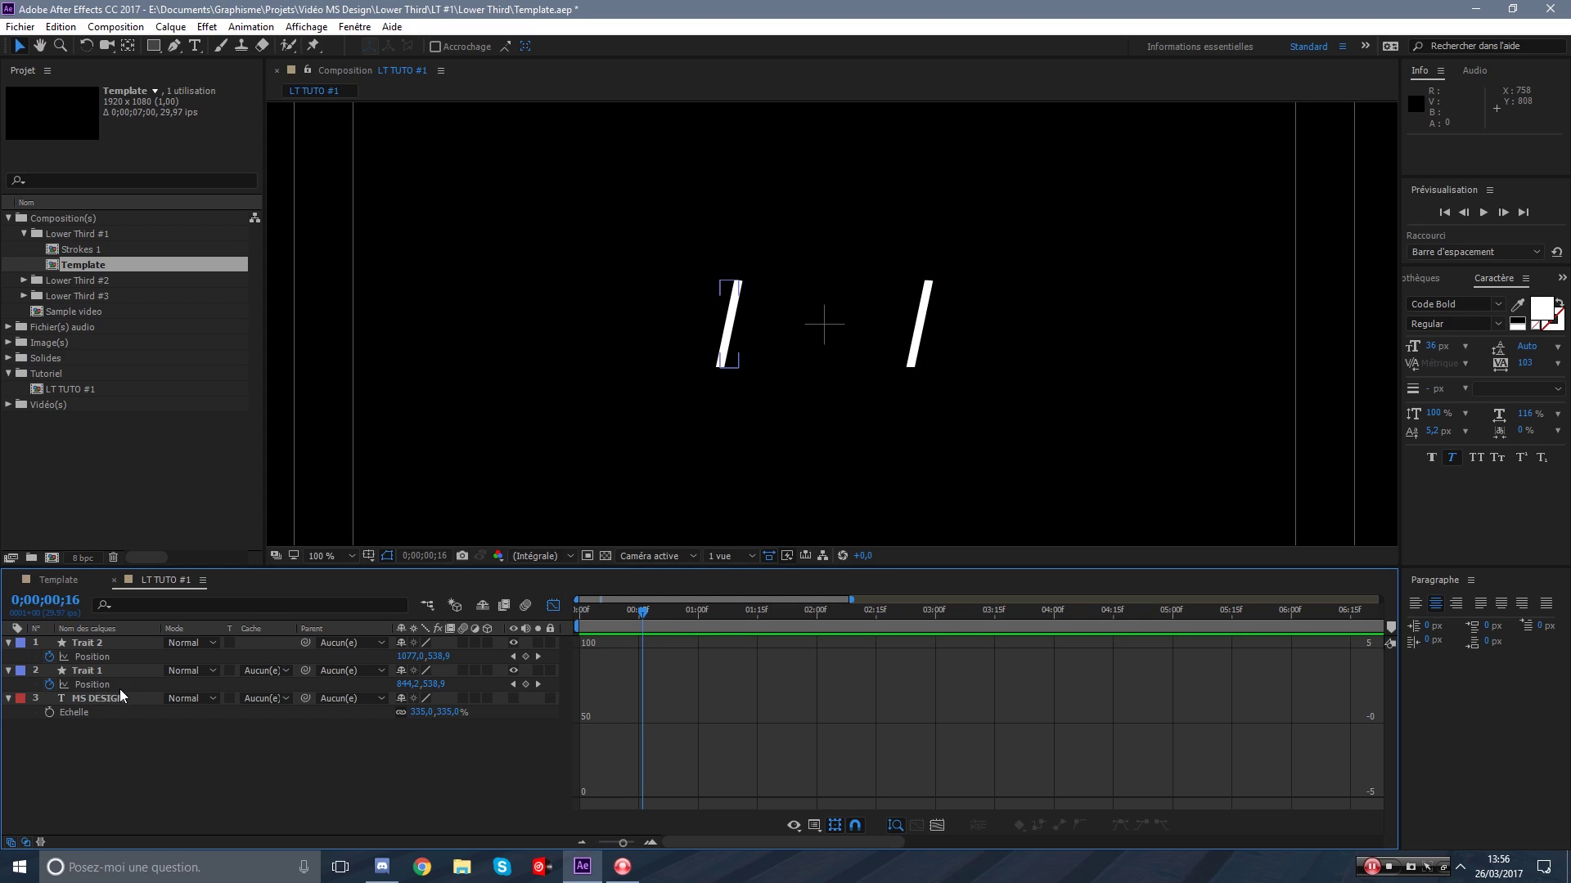
left_click(97, 684)
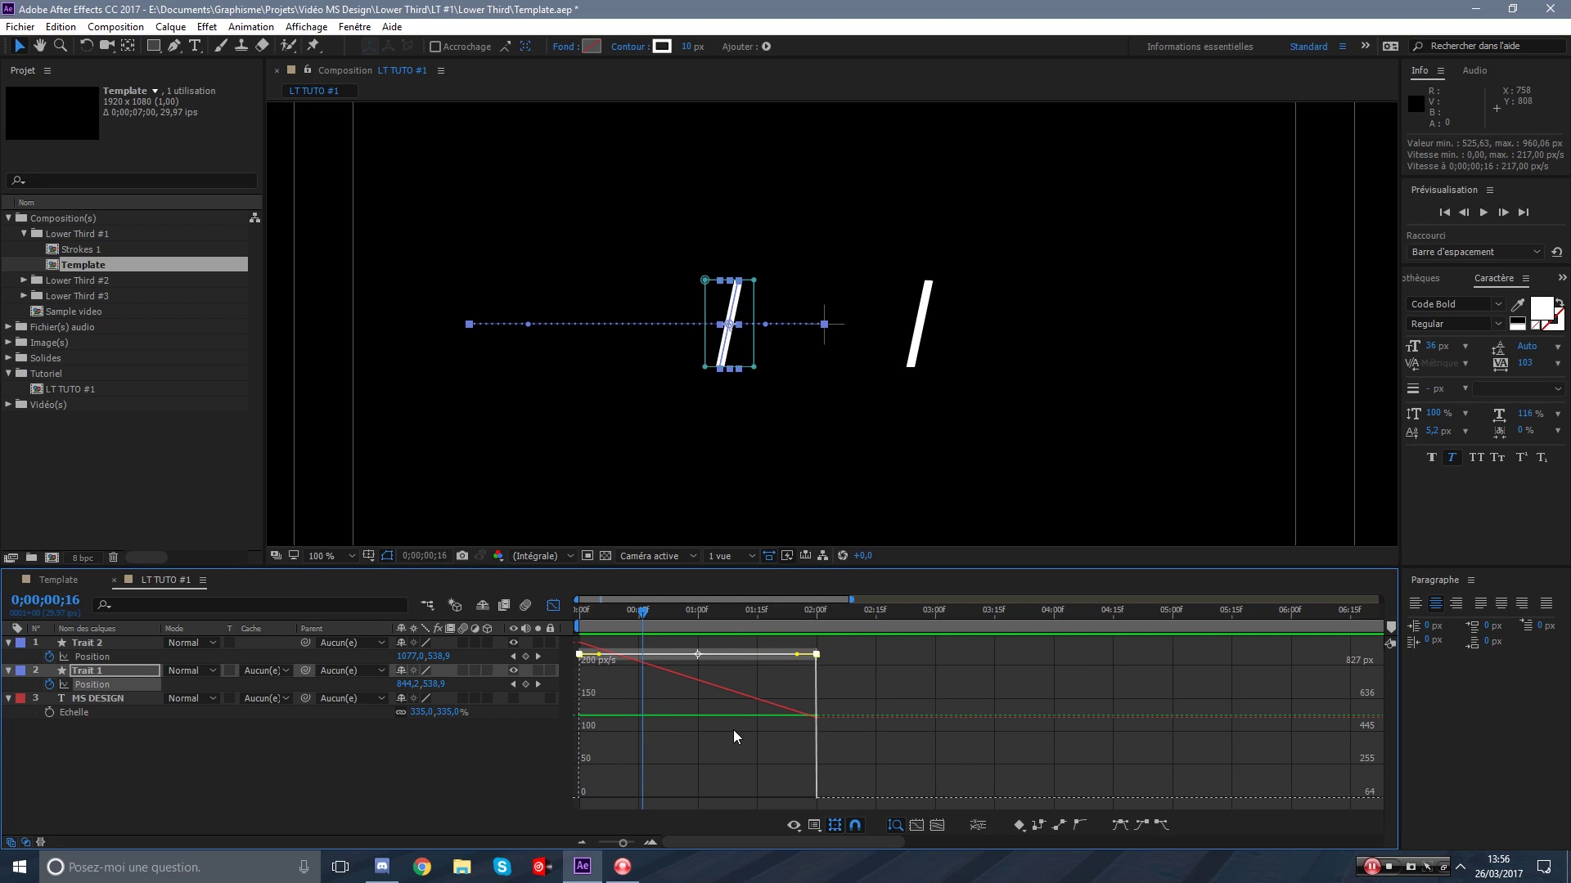
left_click(799, 828)
left_click(812, 828)
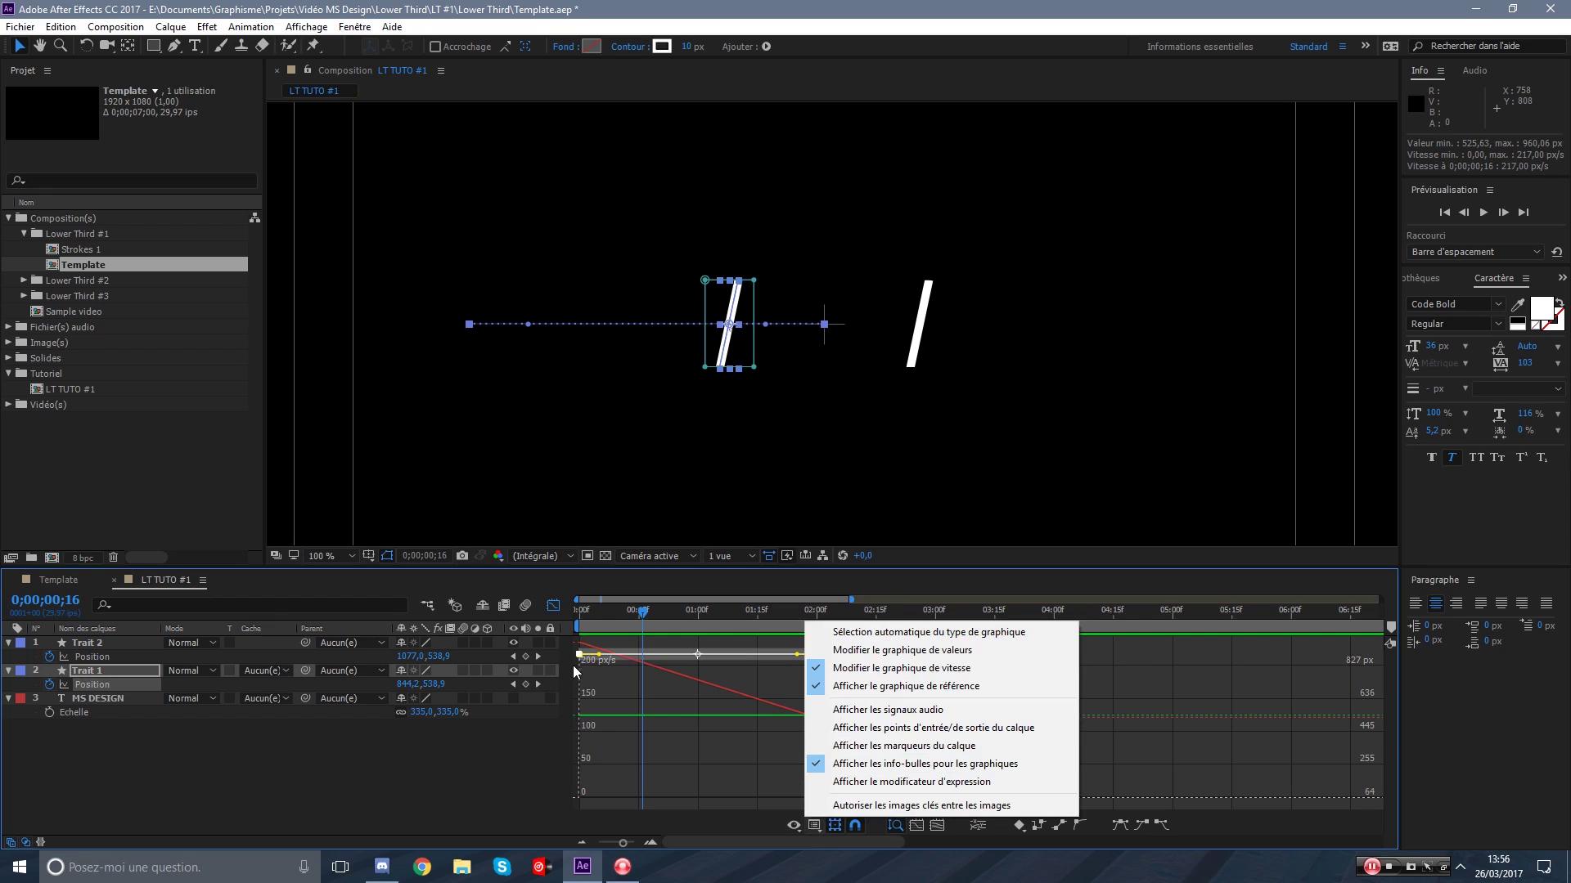
mouse_move(643, 614)
left_mouse_down()
mouse_move(553, 625)
mouse_move(695, 622)
left_mouse_up()
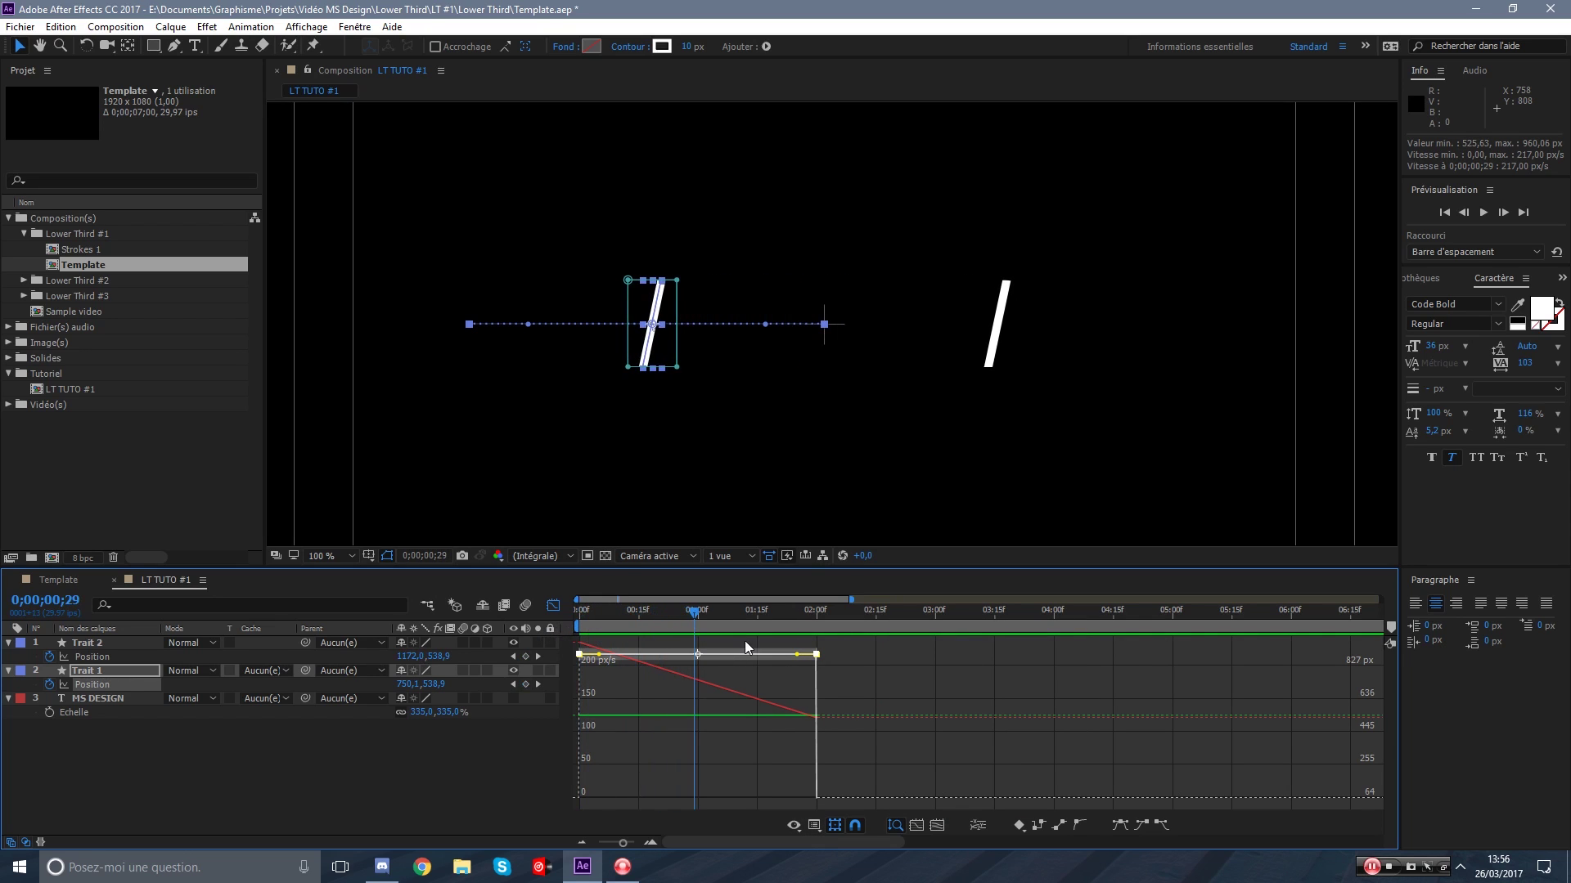
left_click(1118, 827)
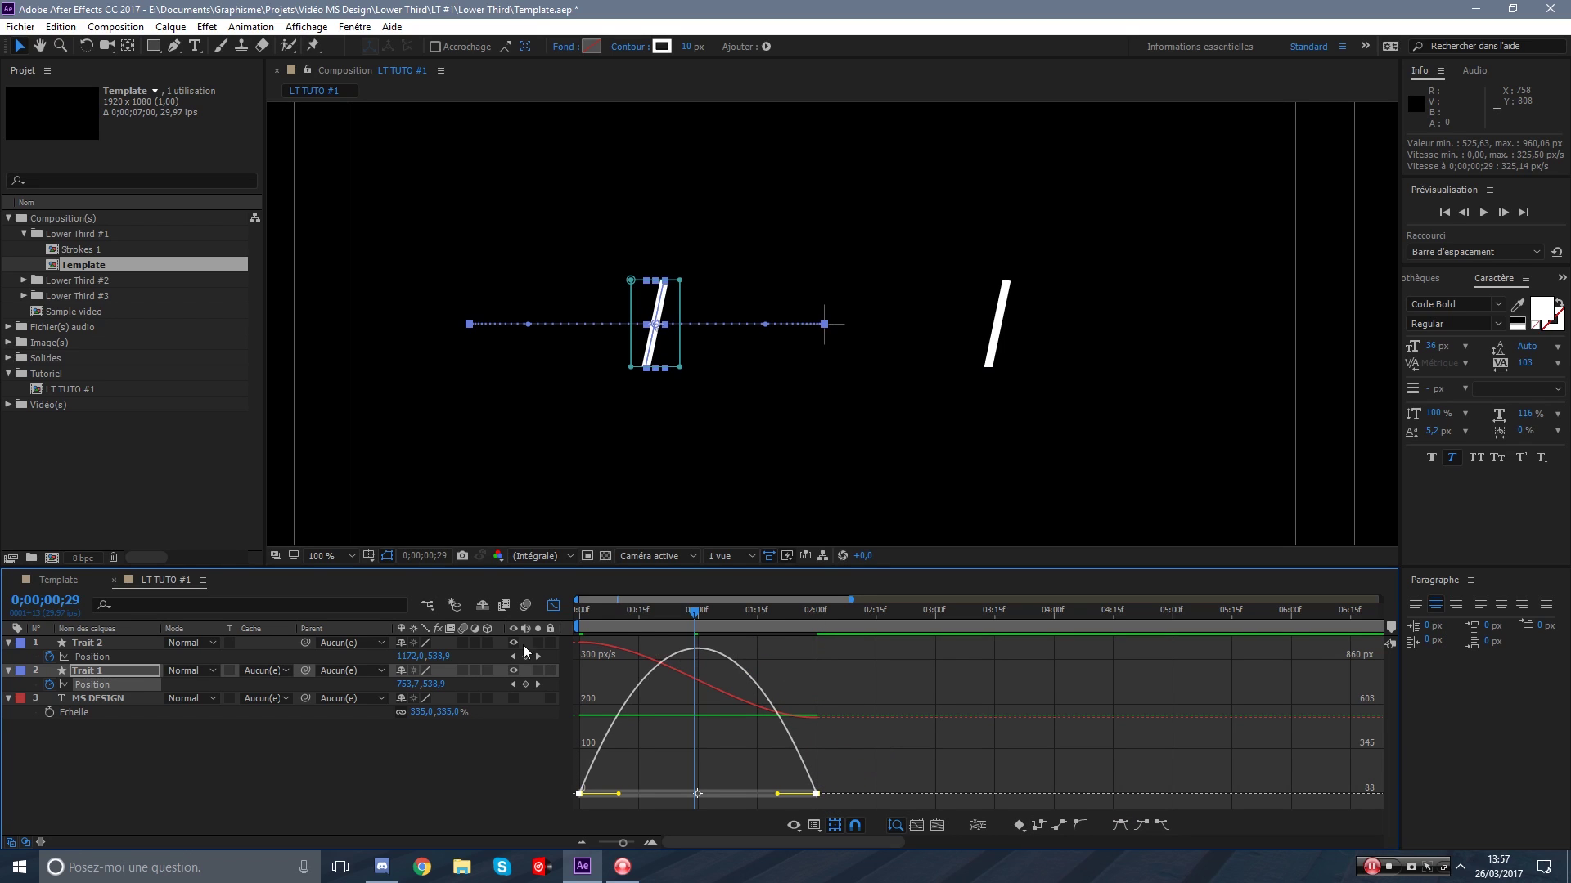
left_click(106, 656)
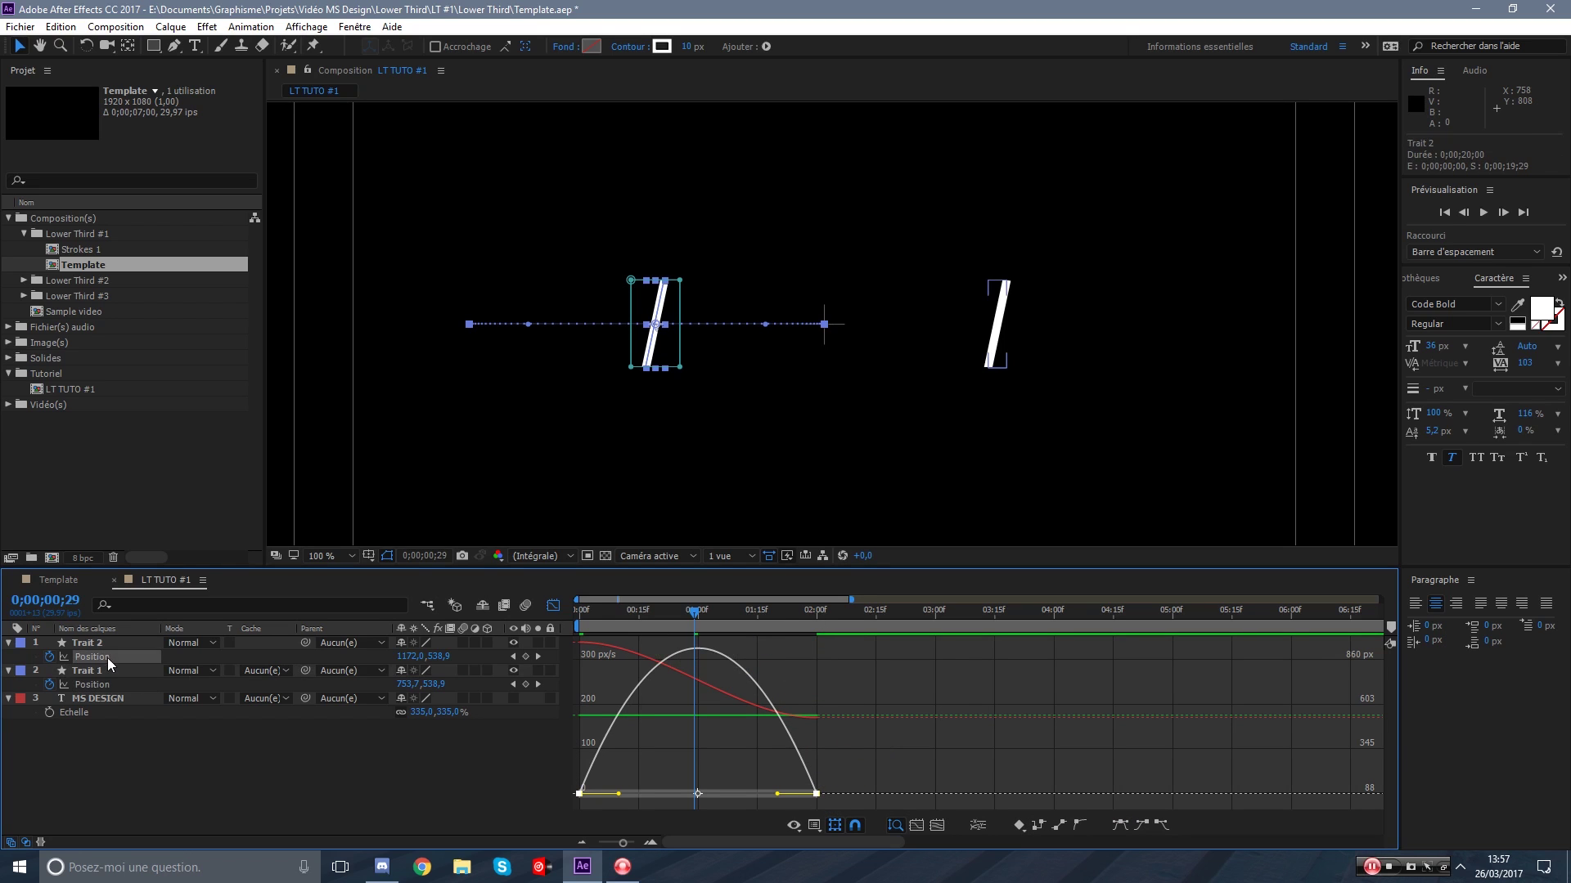
left_click(1118, 828)
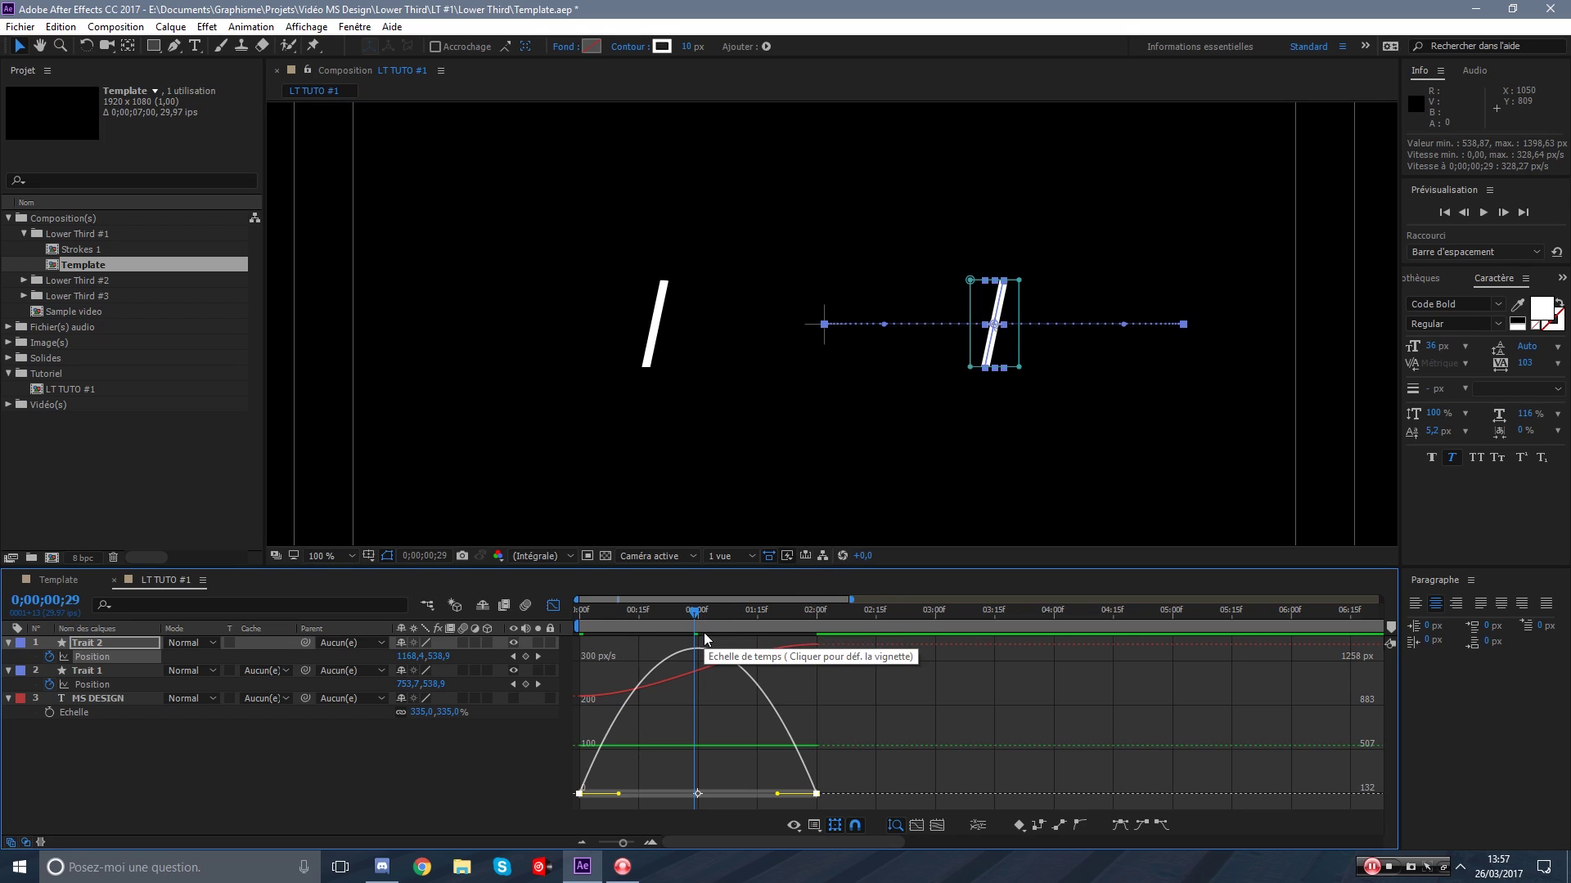
Extend the final Position keyframe's incoming speed handle back to about the one-second mark on both Trait 2 and Trait 1.
mouse_move(698, 625)
left_mouse_down()
mouse_move(645, 615)
mouse_move(695, 617)
left_mouse_up()
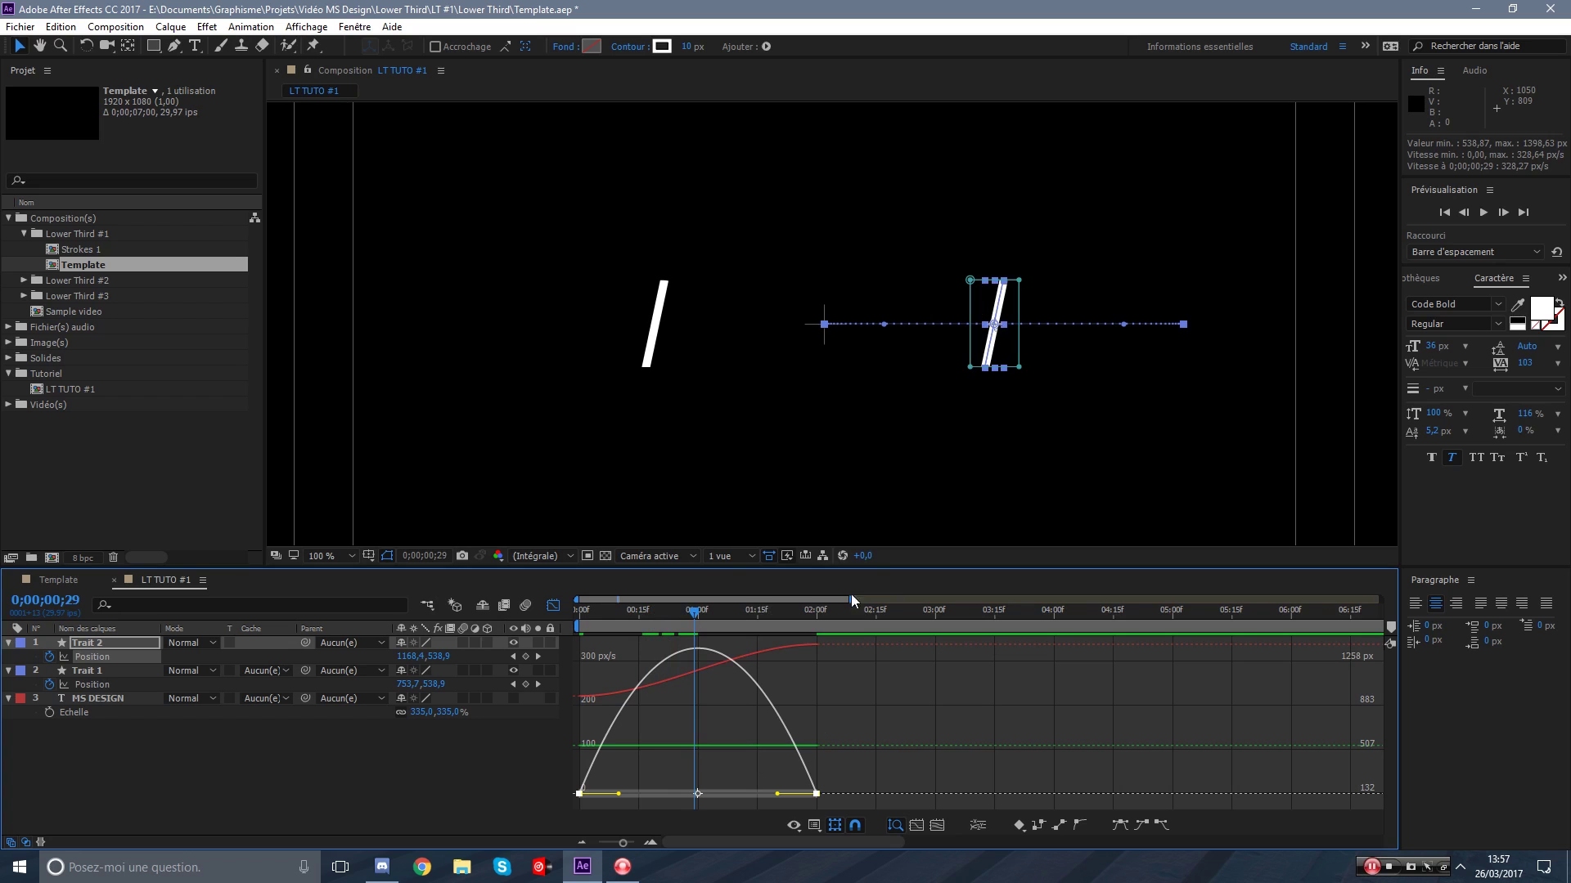
left_click_drag(853, 599, 742, 594)
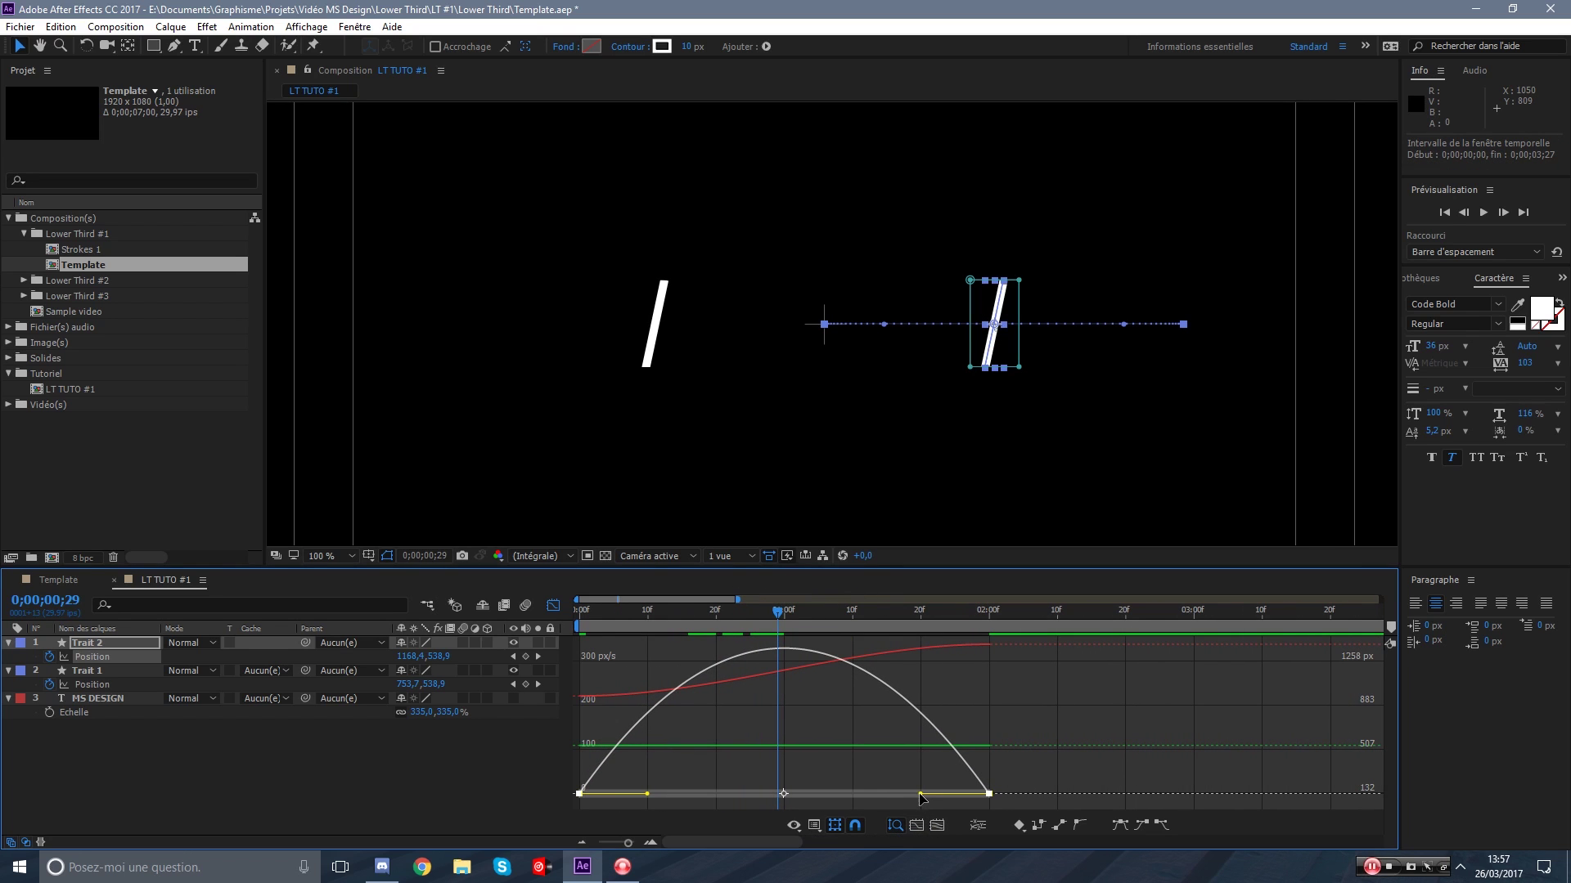
left_click_drag(919, 793, 794, 796)
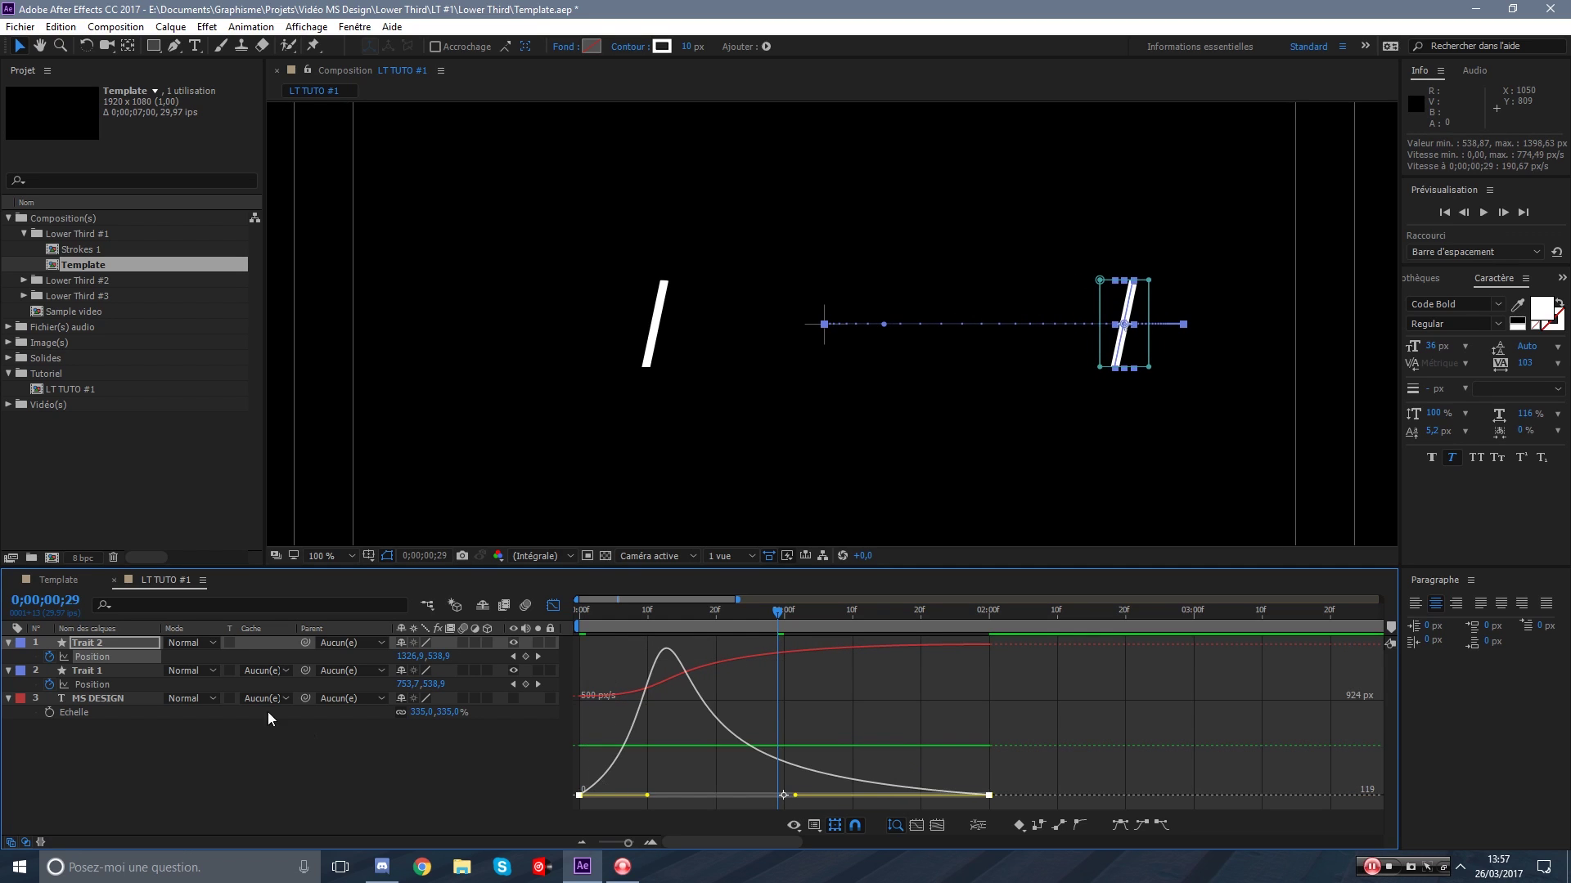
left_click(126, 686)
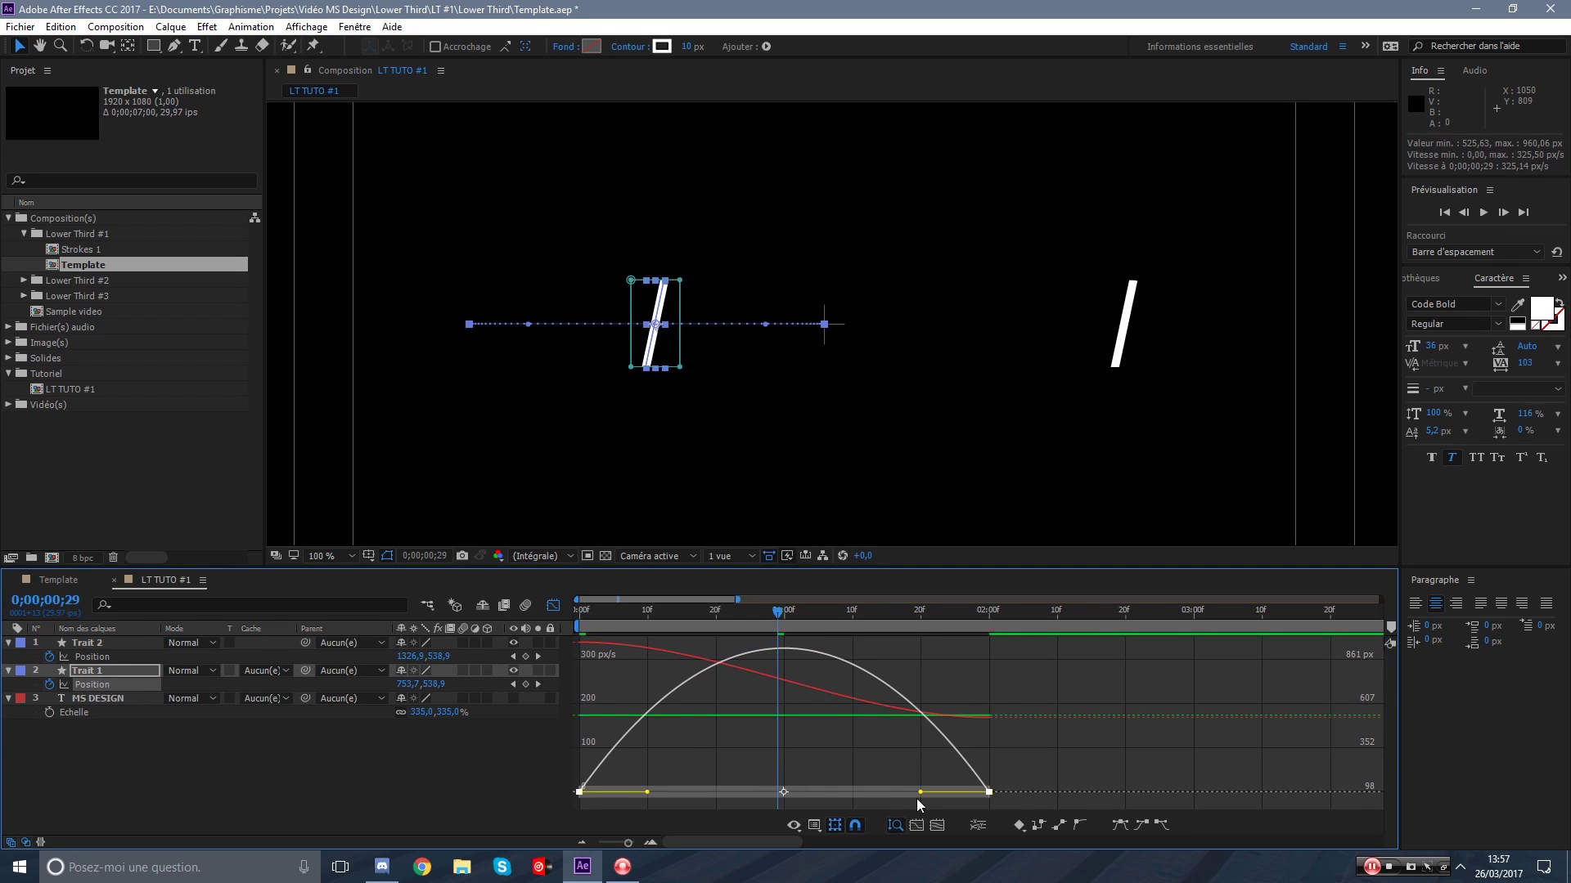
left_click_drag(919, 793, 795, 796)
left_click(846, 770)
Preview the eased stroke animation from the start, return to 0;00;00;00, and deselect the layers.
left_click_drag(737, 616, 456, 618)
key("space")
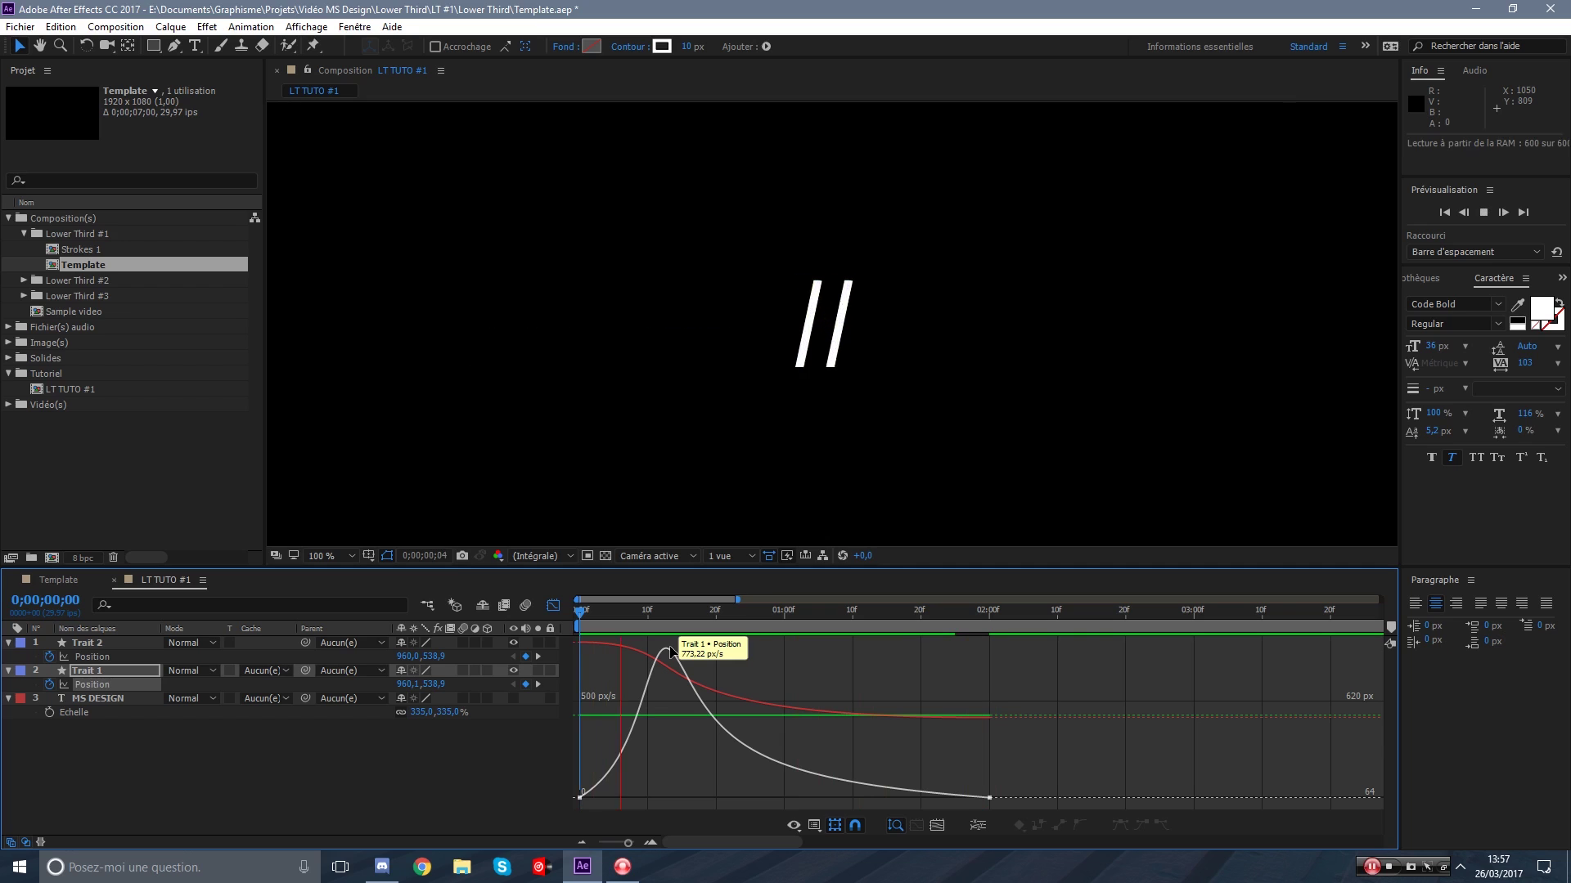
mouse_move(681, 617)
left_mouse_down()
mouse_move(857, 618)
mouse_move(572, 636)
left_mouse_up()
left_click(438, 748)
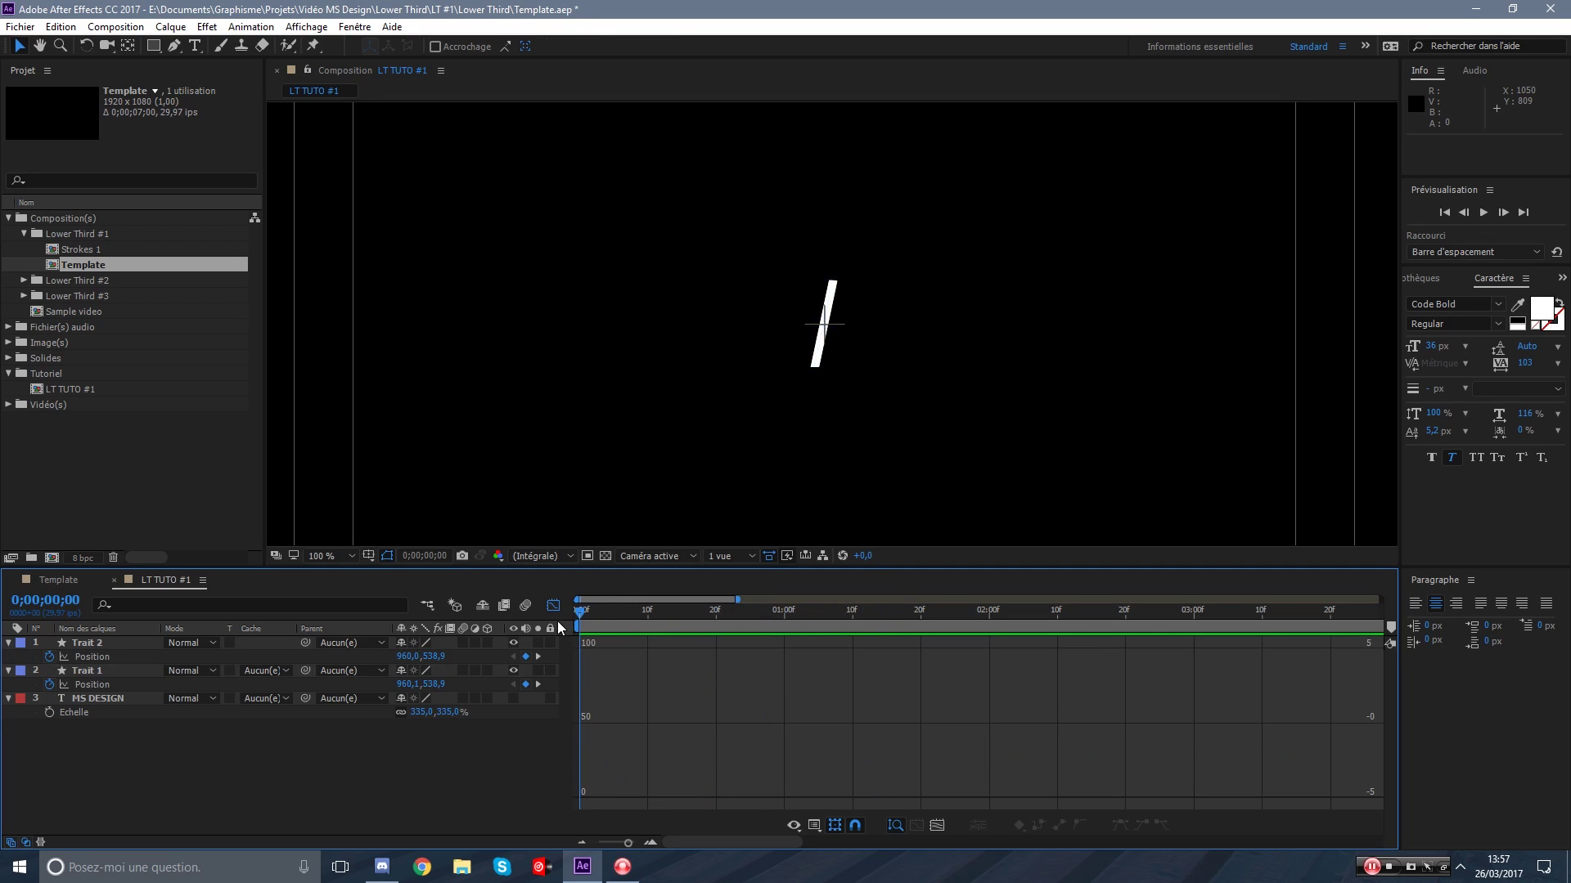
Close the graph editor and collapse the properties of Trait 1 and Trait 2.
left_click(554, 607)
left_click(9, 670)
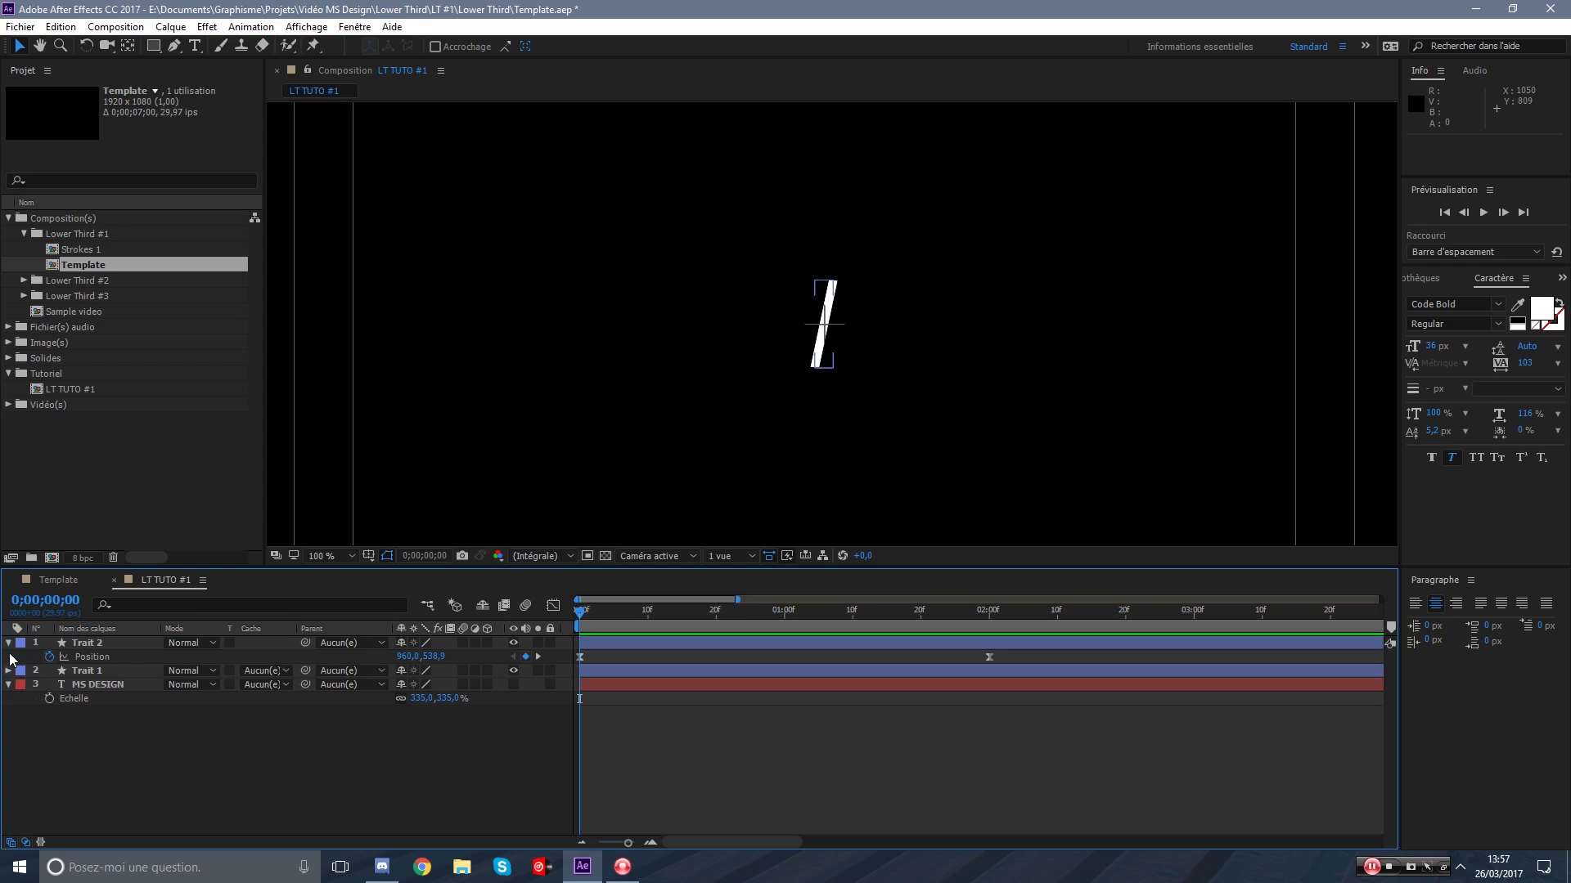
left_click(9, 643)
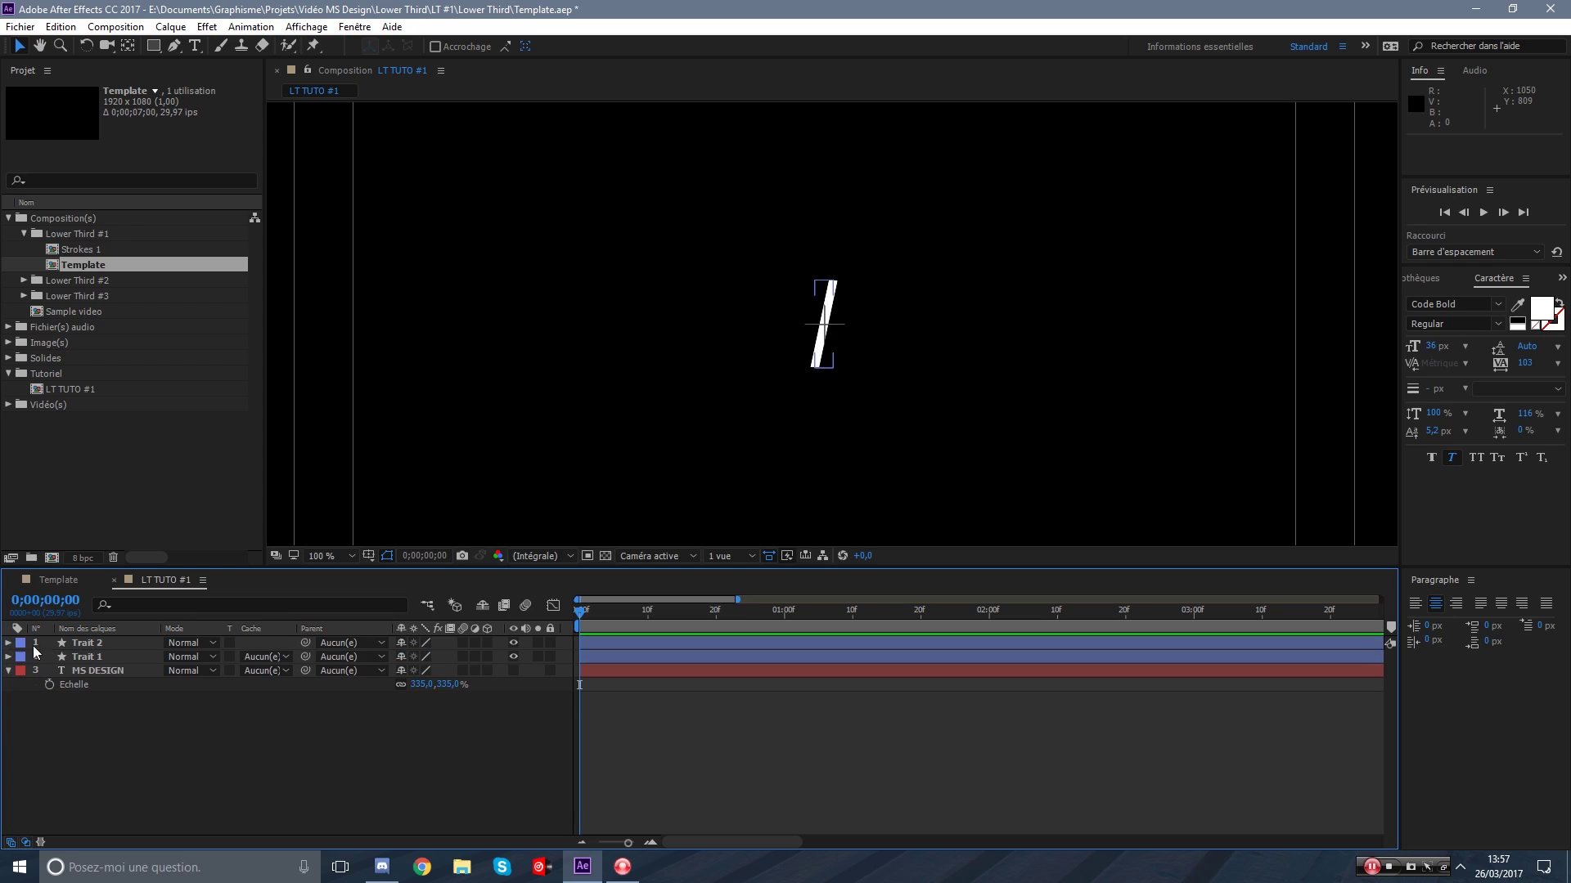
Duplicate Trait 1 and Trait 2 and move both copies below the originals, just above the MS DESIGN layer.
left_click(96, 658)
left_click(115, 645, "shift")
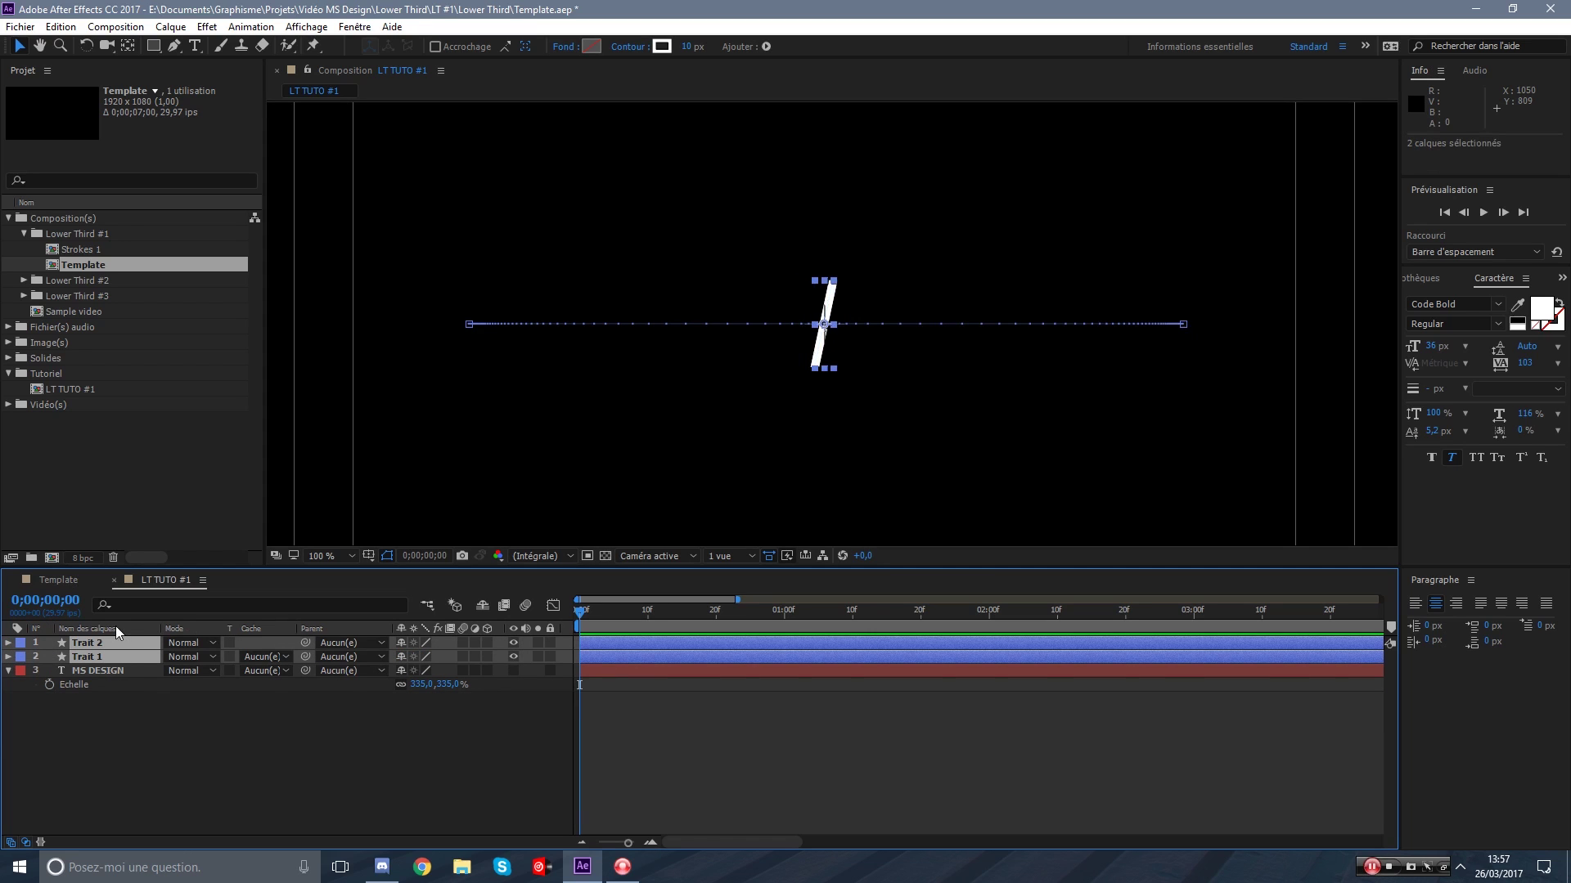
key("ctrl+d")
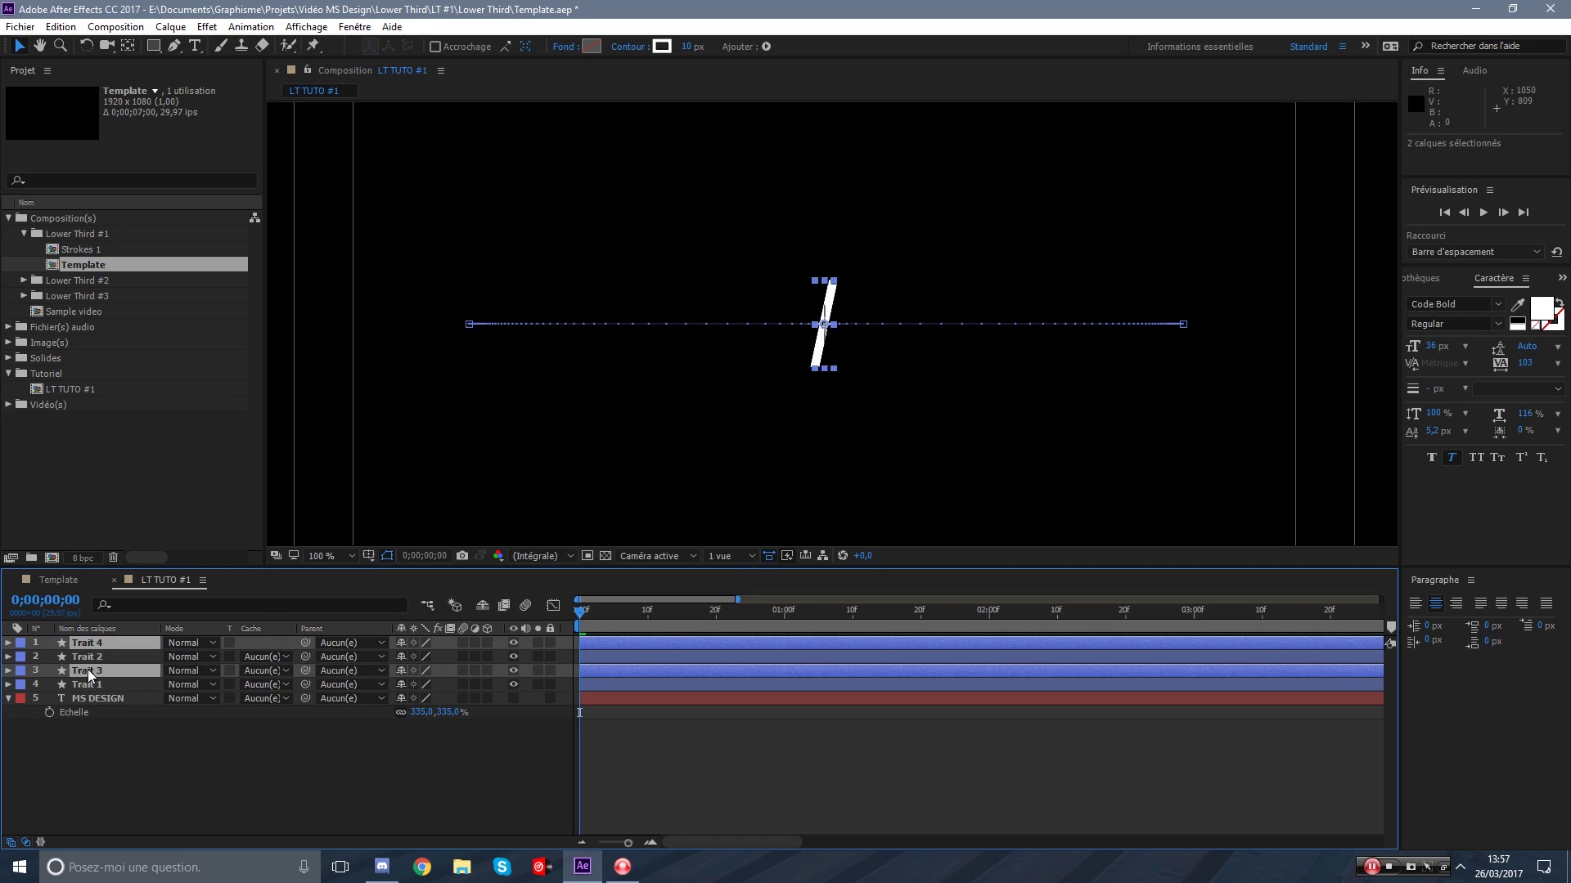
left_click_drag(92, 649, 111, 689)
left_click(106, 725)
Give Trait 3 and Trait 4 an orange label colour and deselect them.
left_click(105, 688)
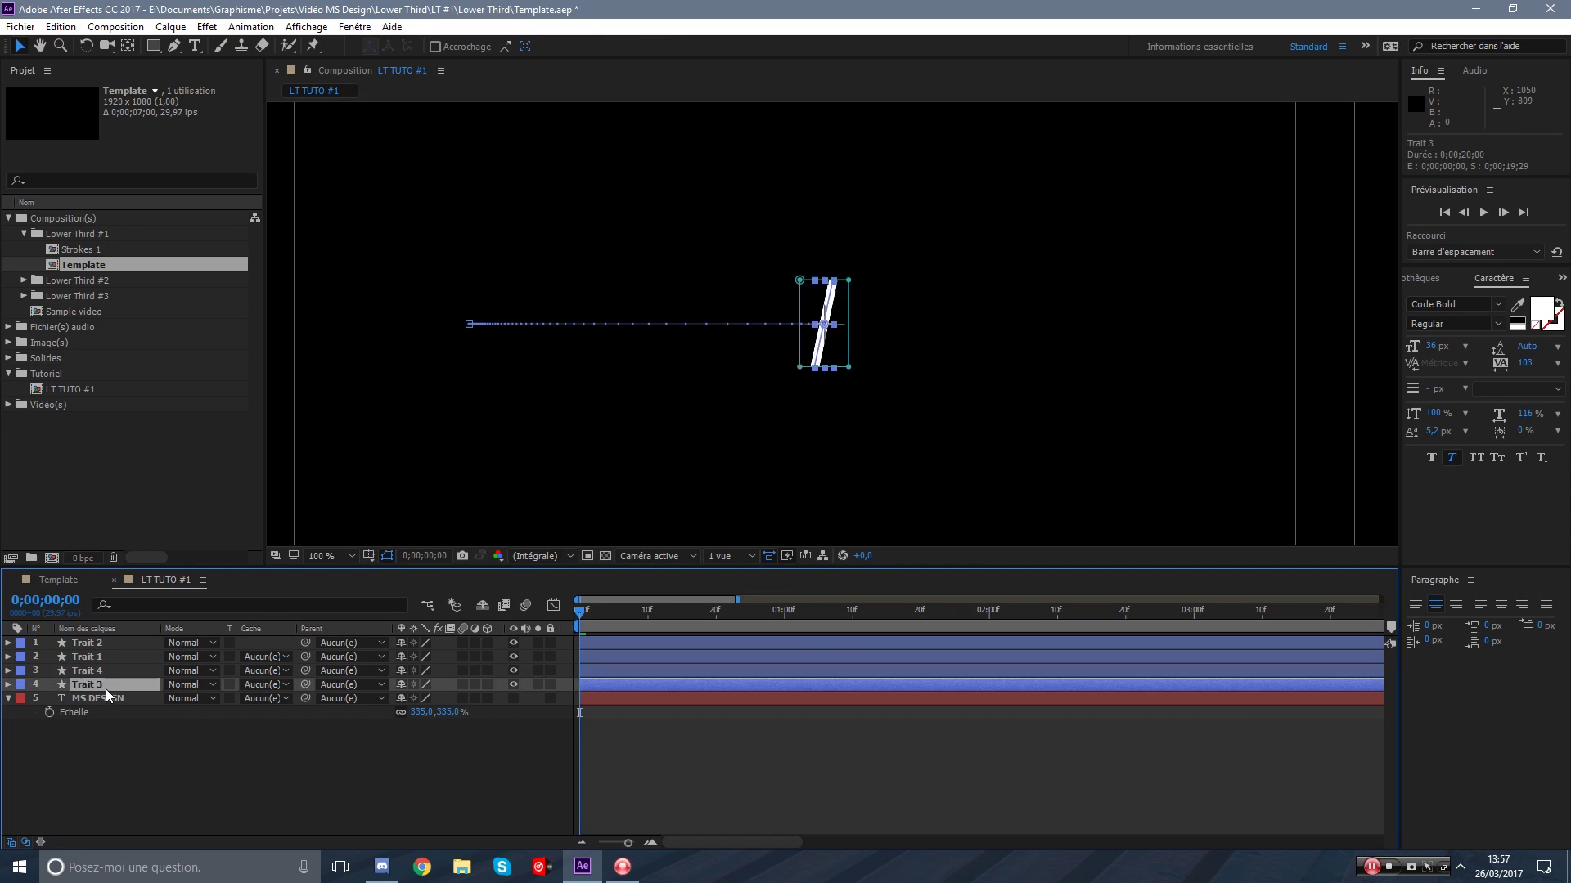
left_click(100, 668)
left_click(100, 657)
left_click(101, 644)
left_click(121, 684)
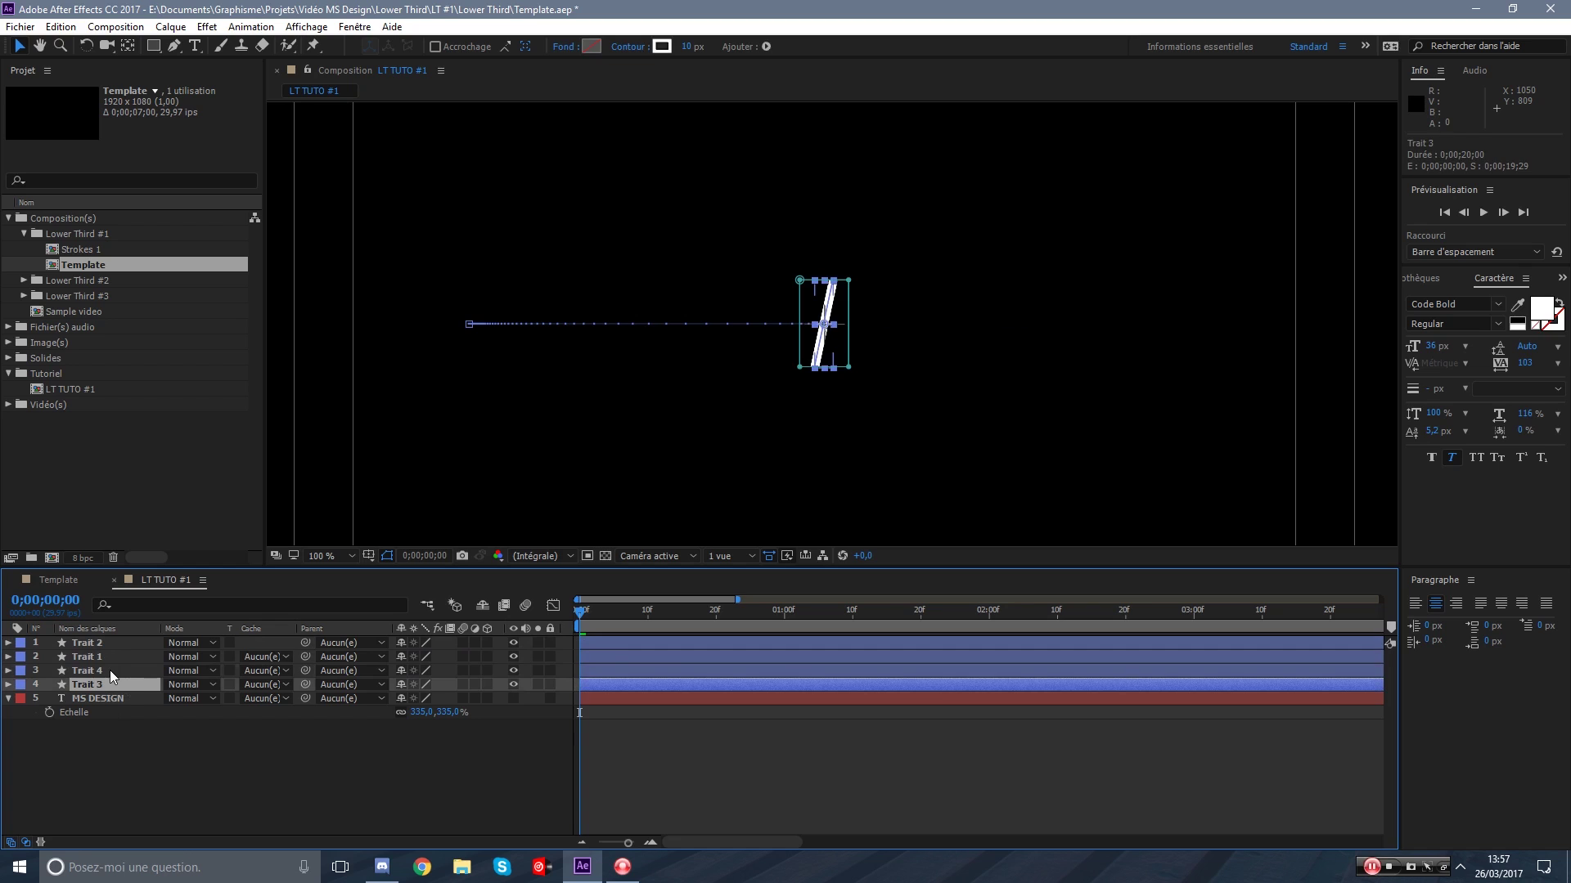
left_click(110, 671, "ctrl")
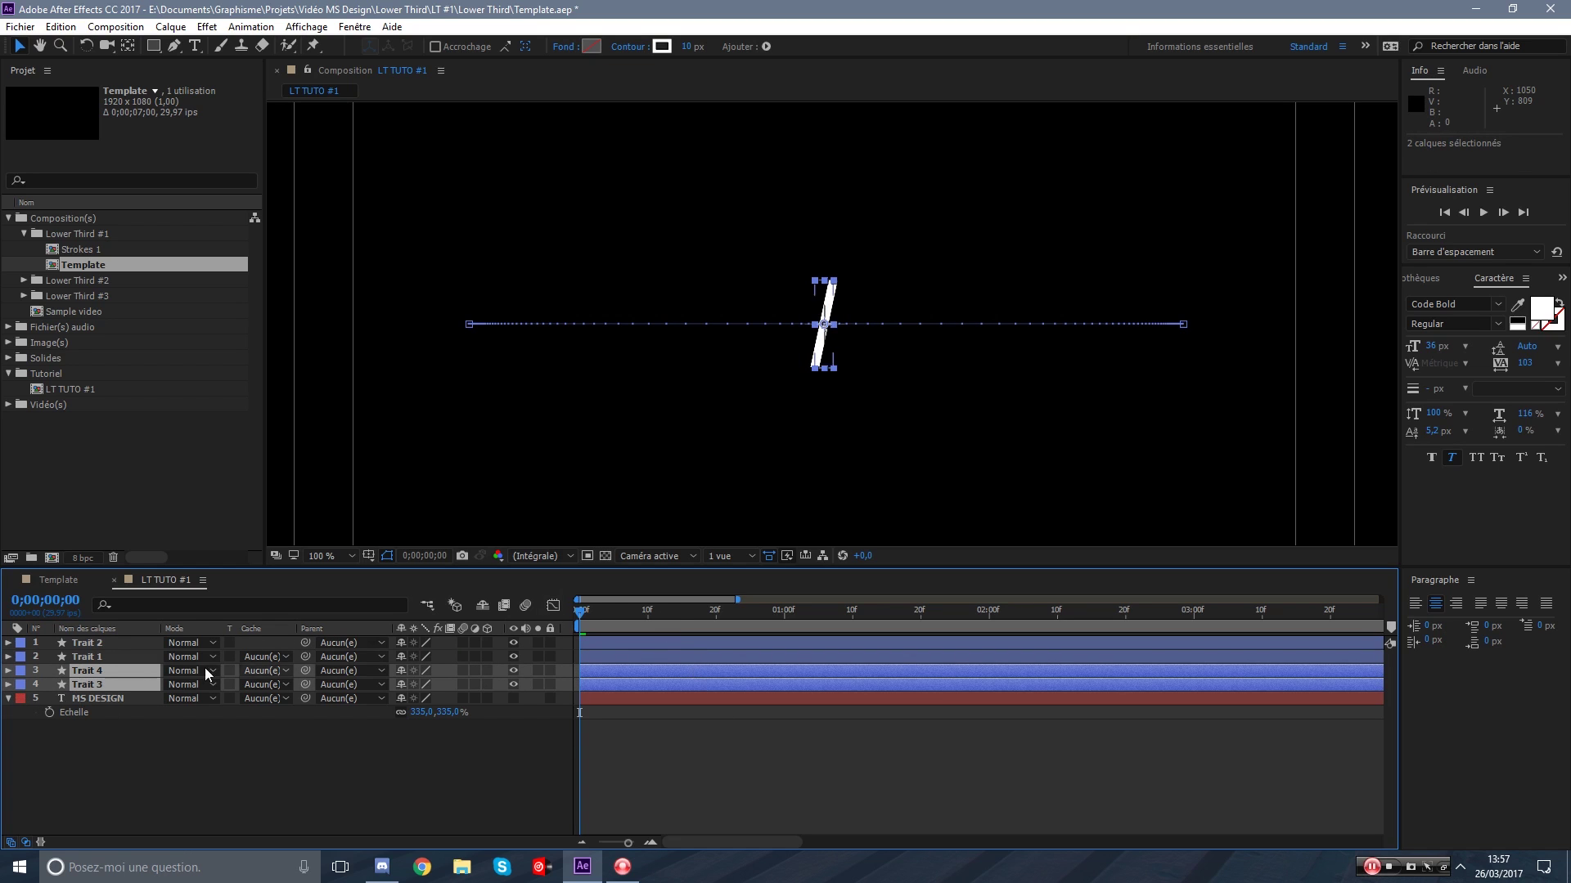
left_click(20, 671)
left_click(59, 577)
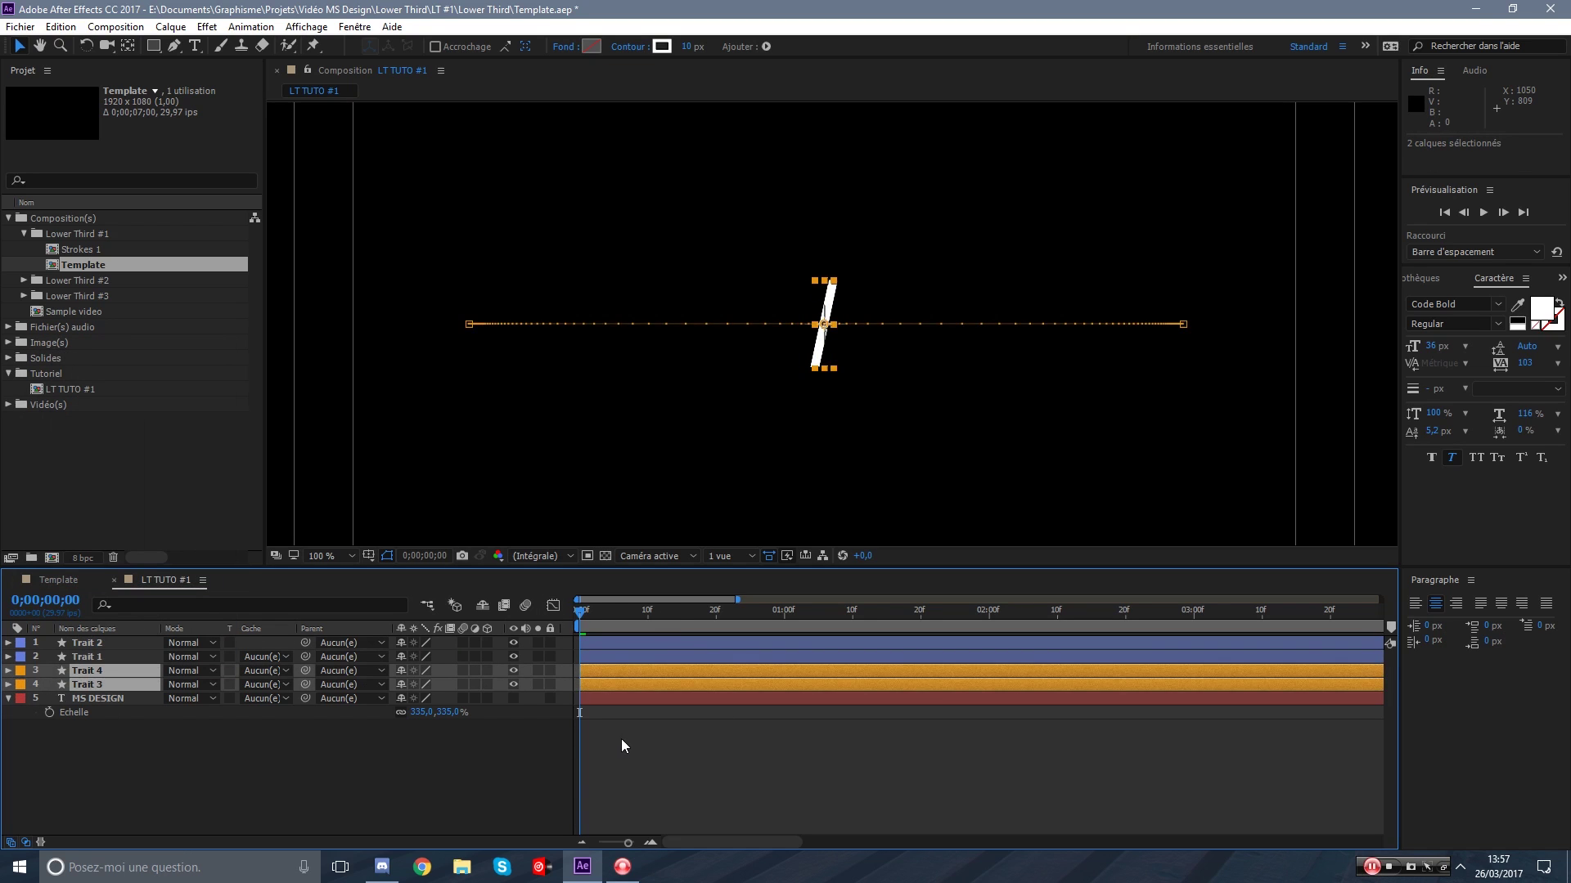
left_click(621, 739)
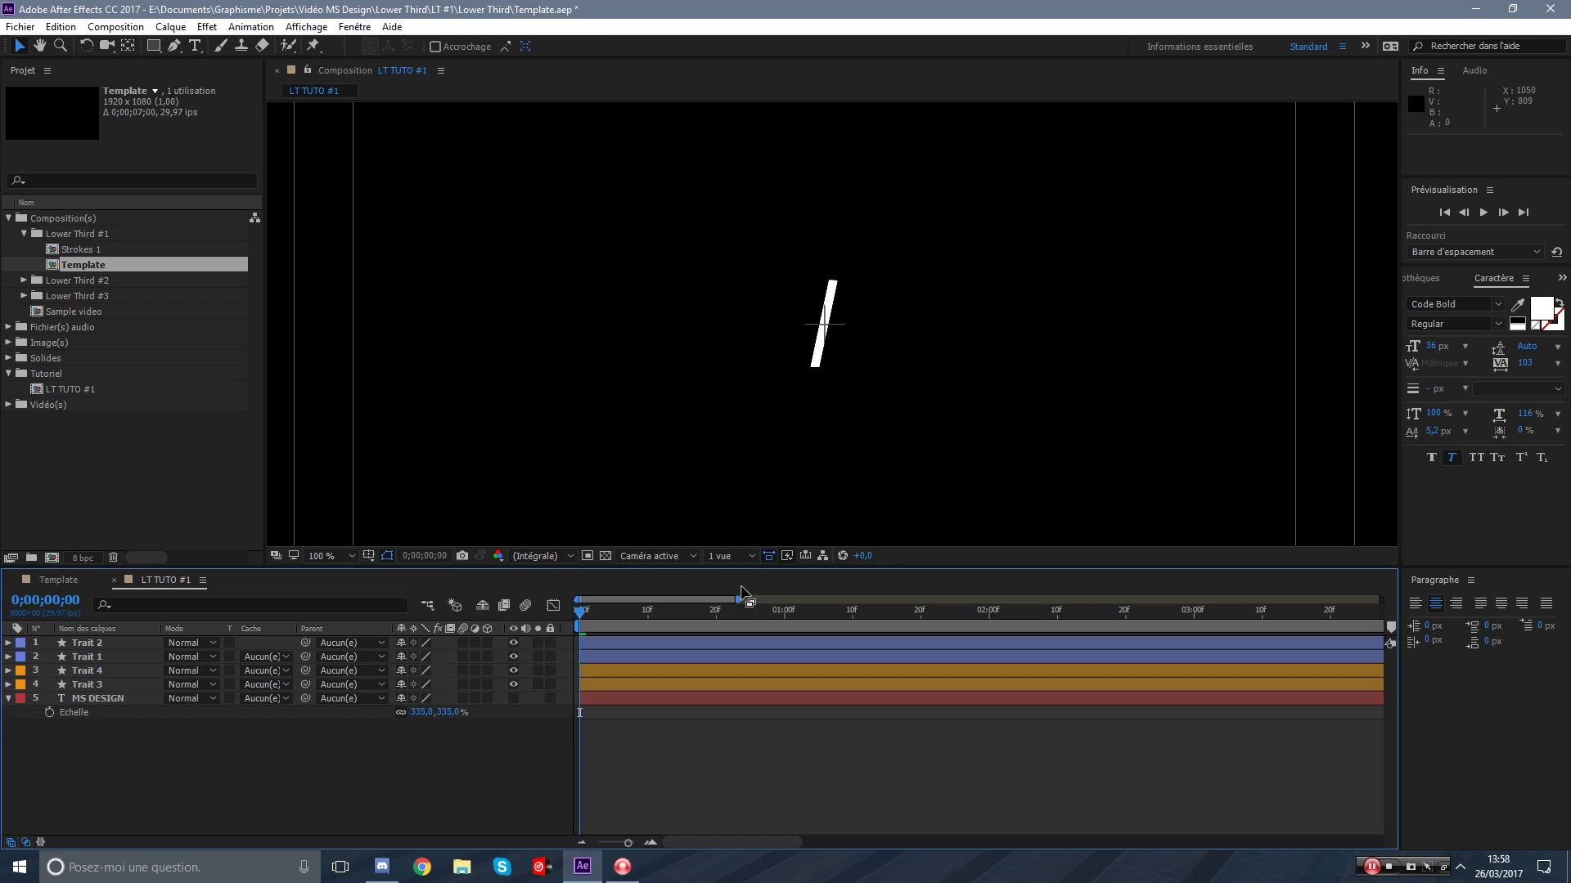
Switch to the Template composition, fit the view up to 100 %, and scrub to 0;00;01;03 to examine its stroke animation.
left_click_drag(738, 598, 701, 589)
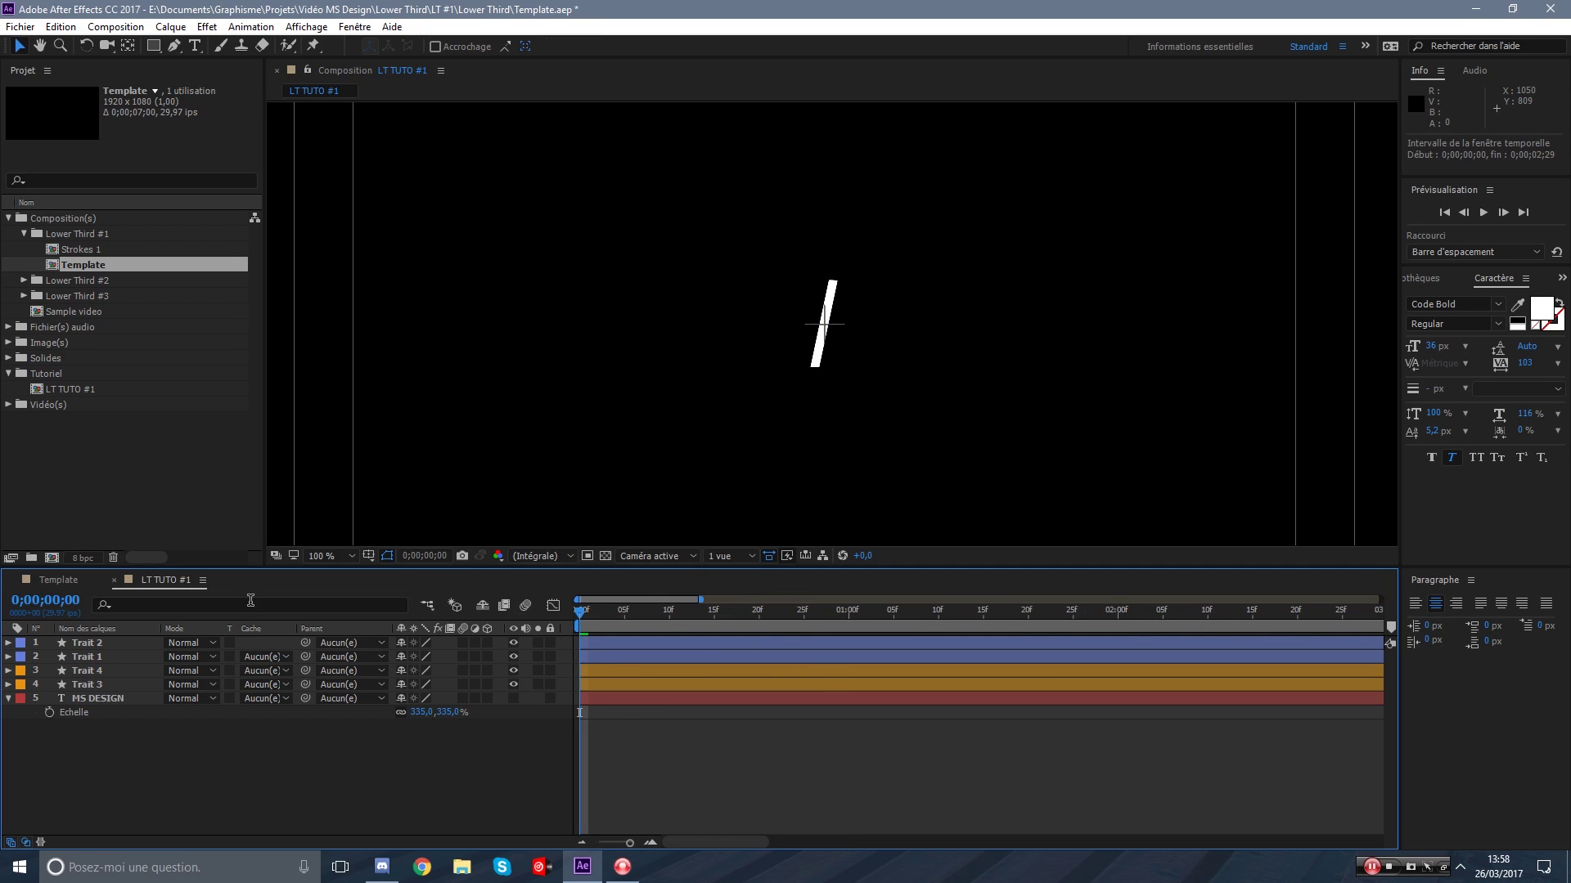
left_click(51, 579)
left_click_drag(739, 613, 676, 617)
left_click(358, 556)
left_click(381, 280)
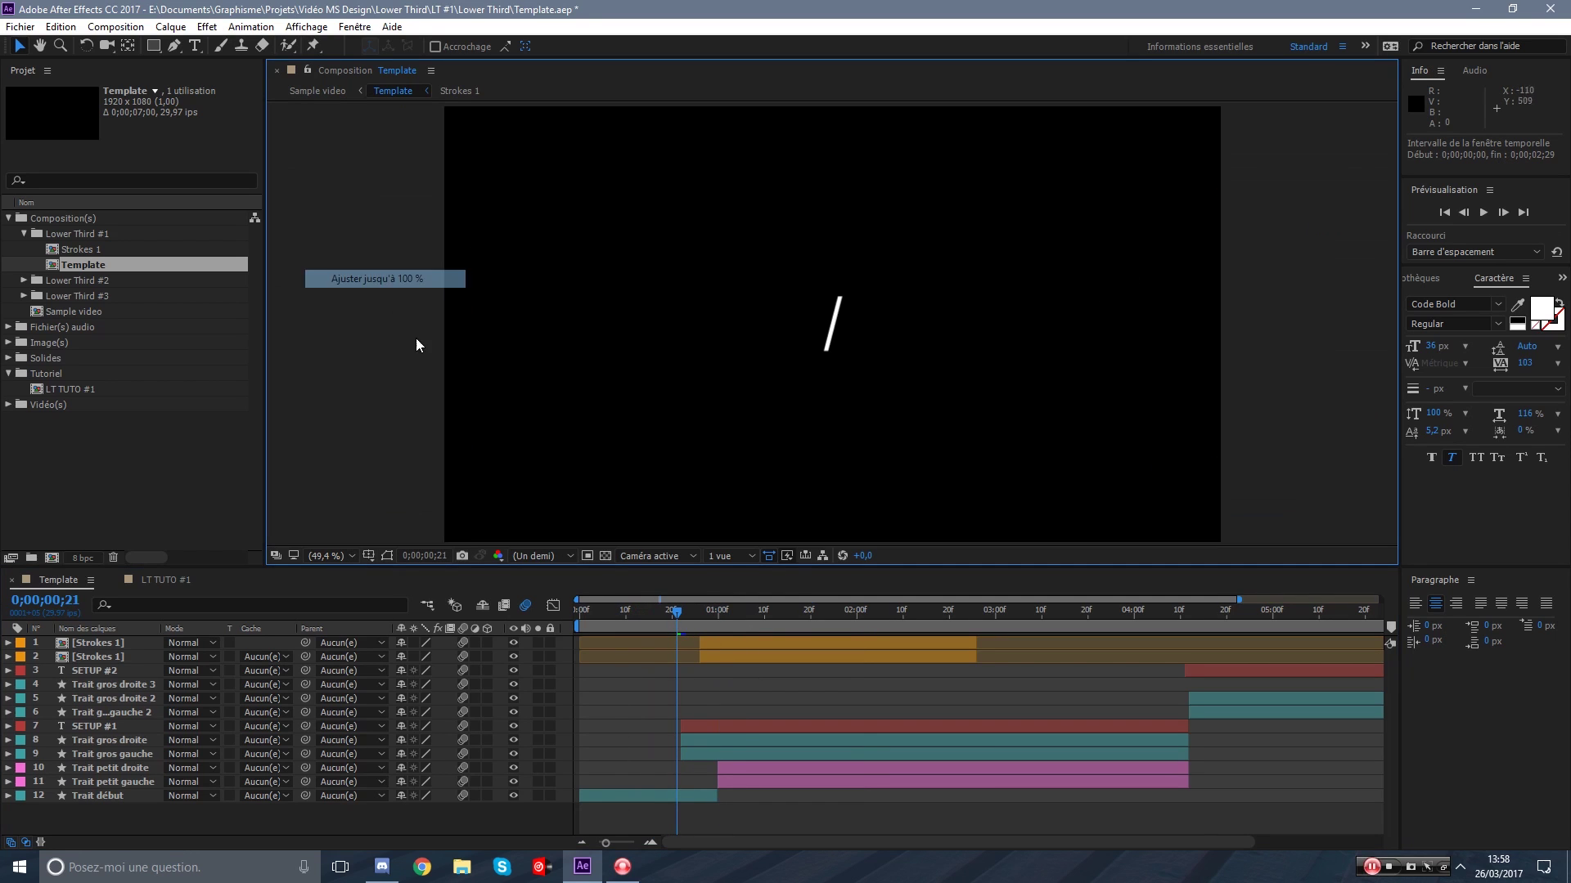
left_click_drag(679, 616, 740, 616)
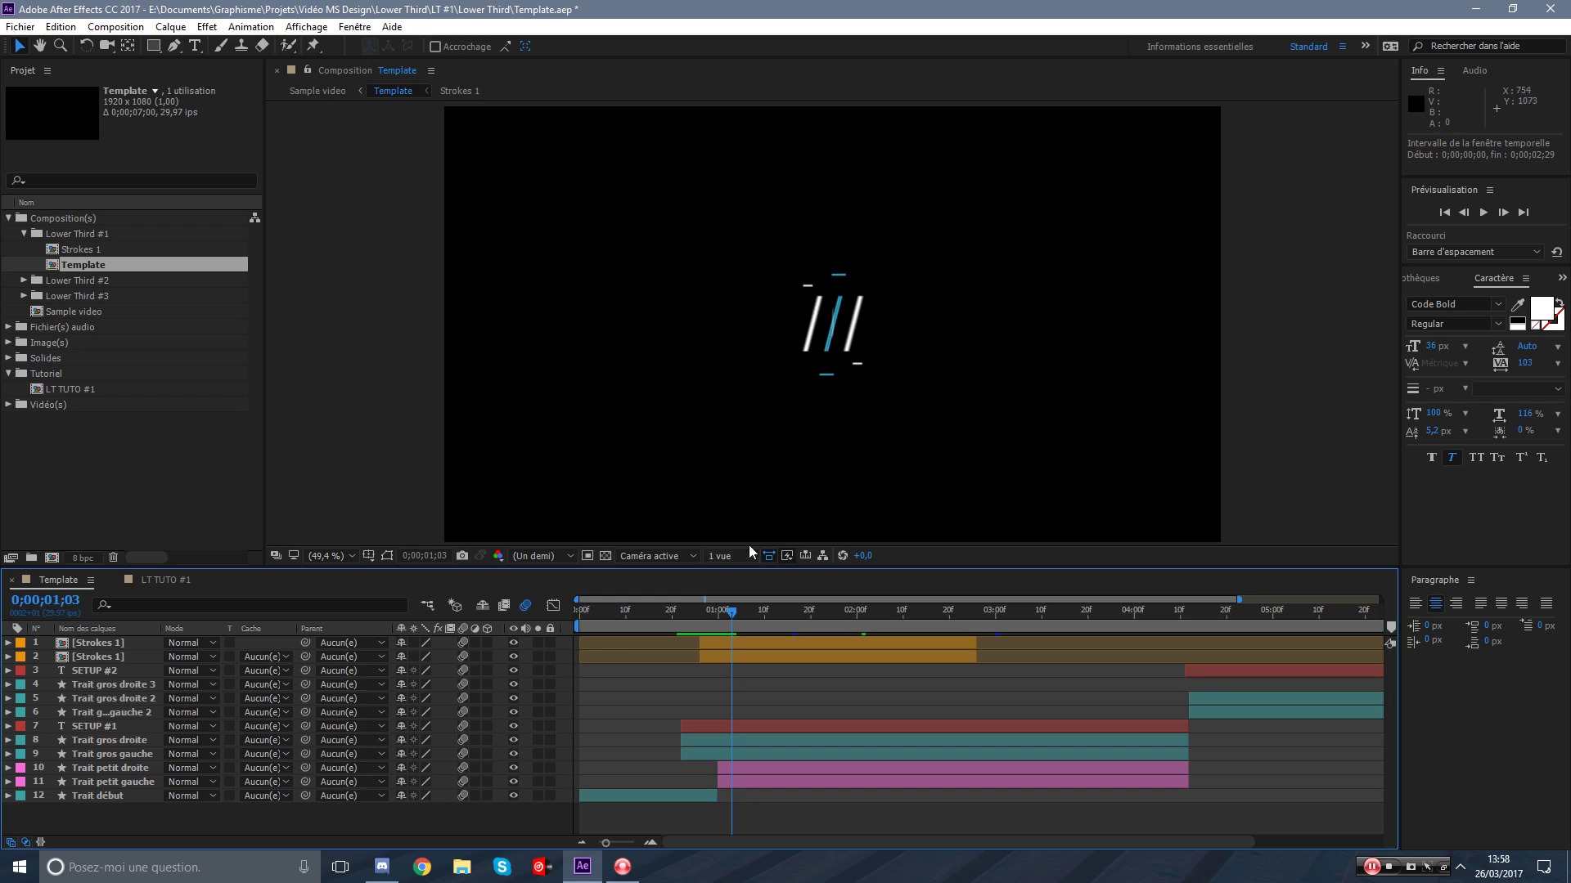
Return to the LT TUTO #1 composition and give Trait 3 and Trait 4 an orange stroke colour based on their layer bars.
left_click_drag(735, 617, 826, 597)
left_click(147, 583)
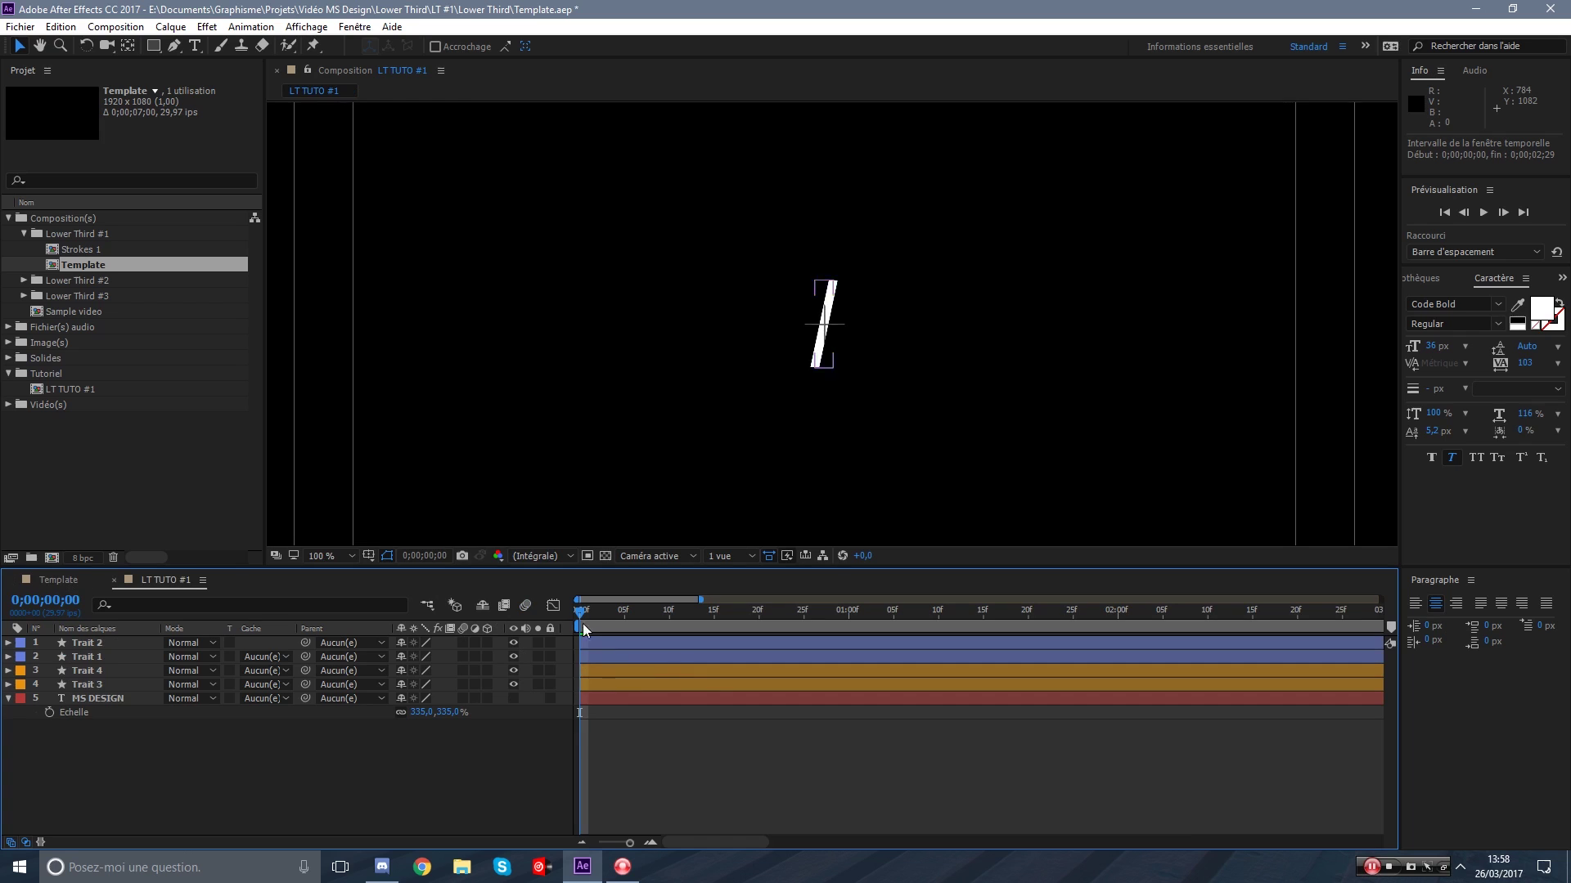
left_click(601, 674)
left_click(605, 683, "shift")
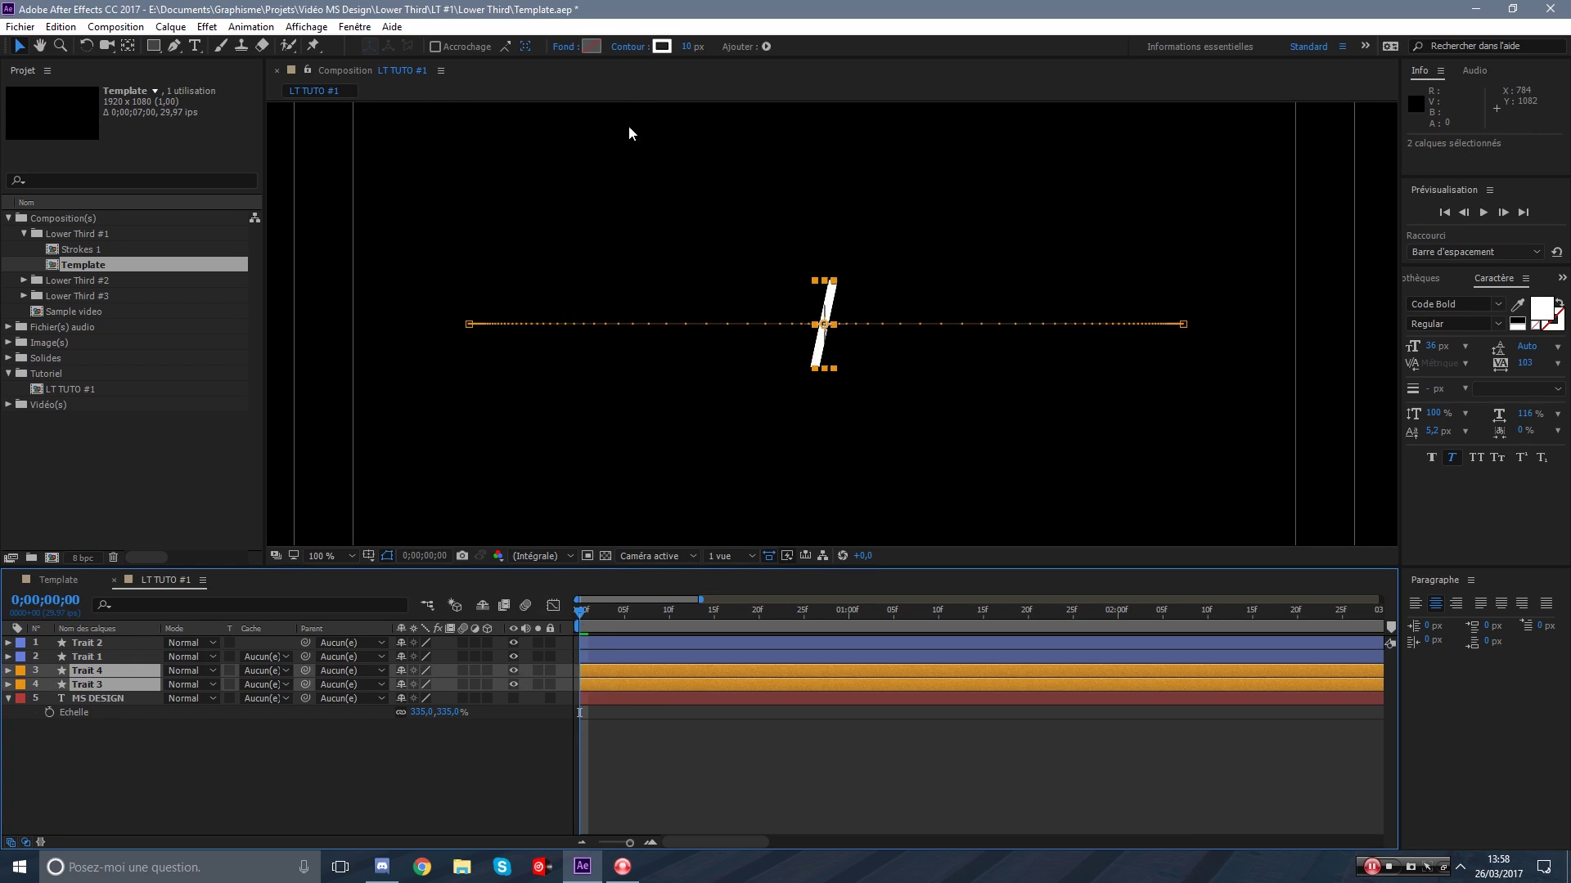
left_click(662, 47)
left_click_drag(1201, 532, 1201, 554)
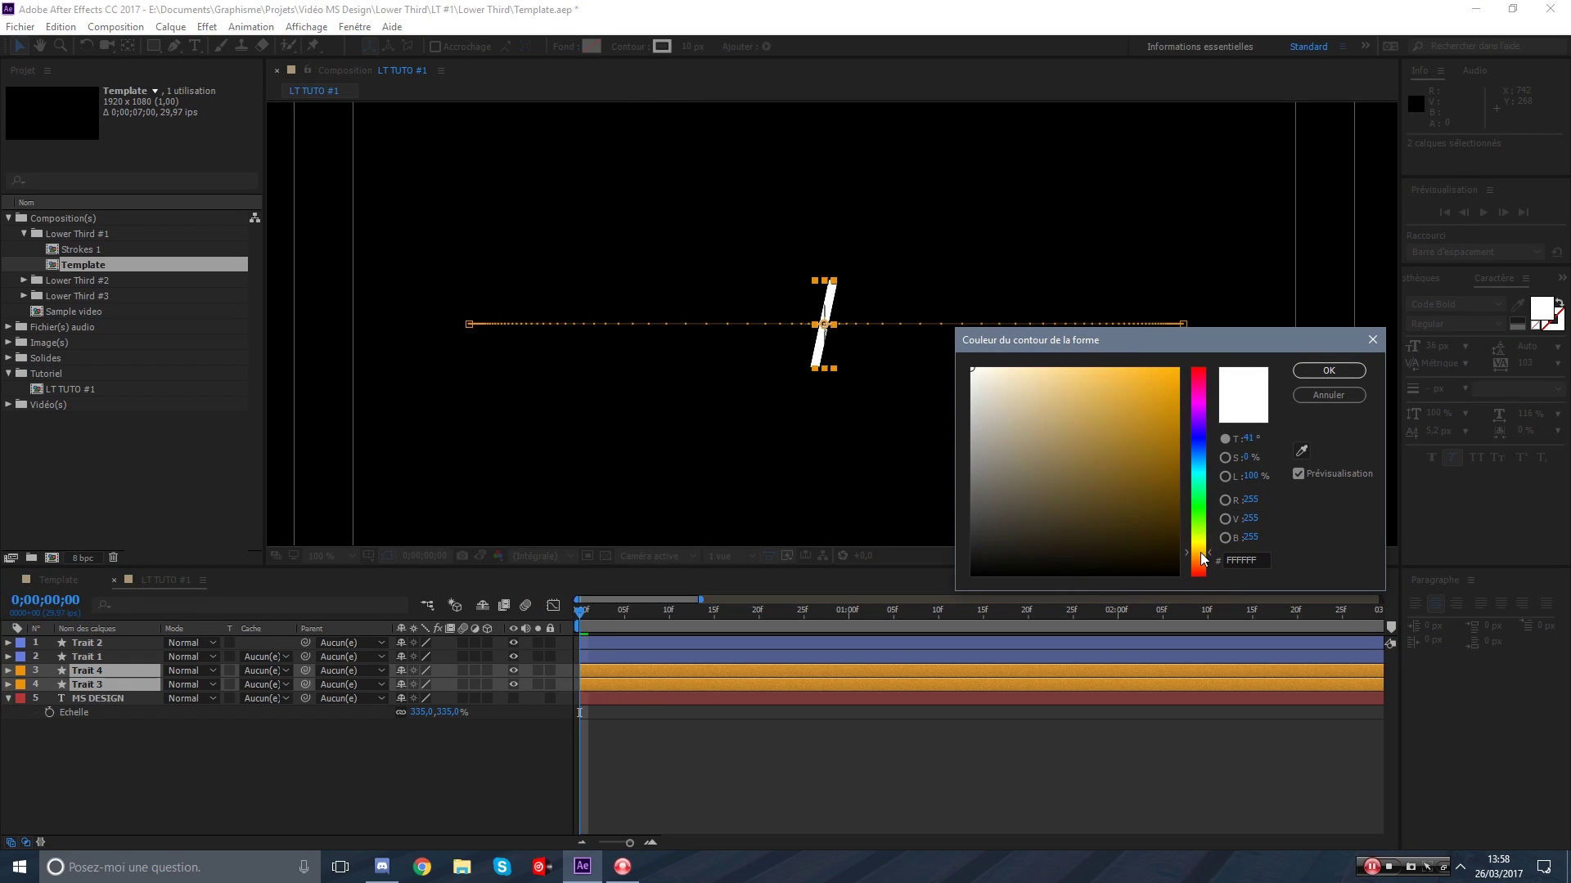
left_click(1301, 450)
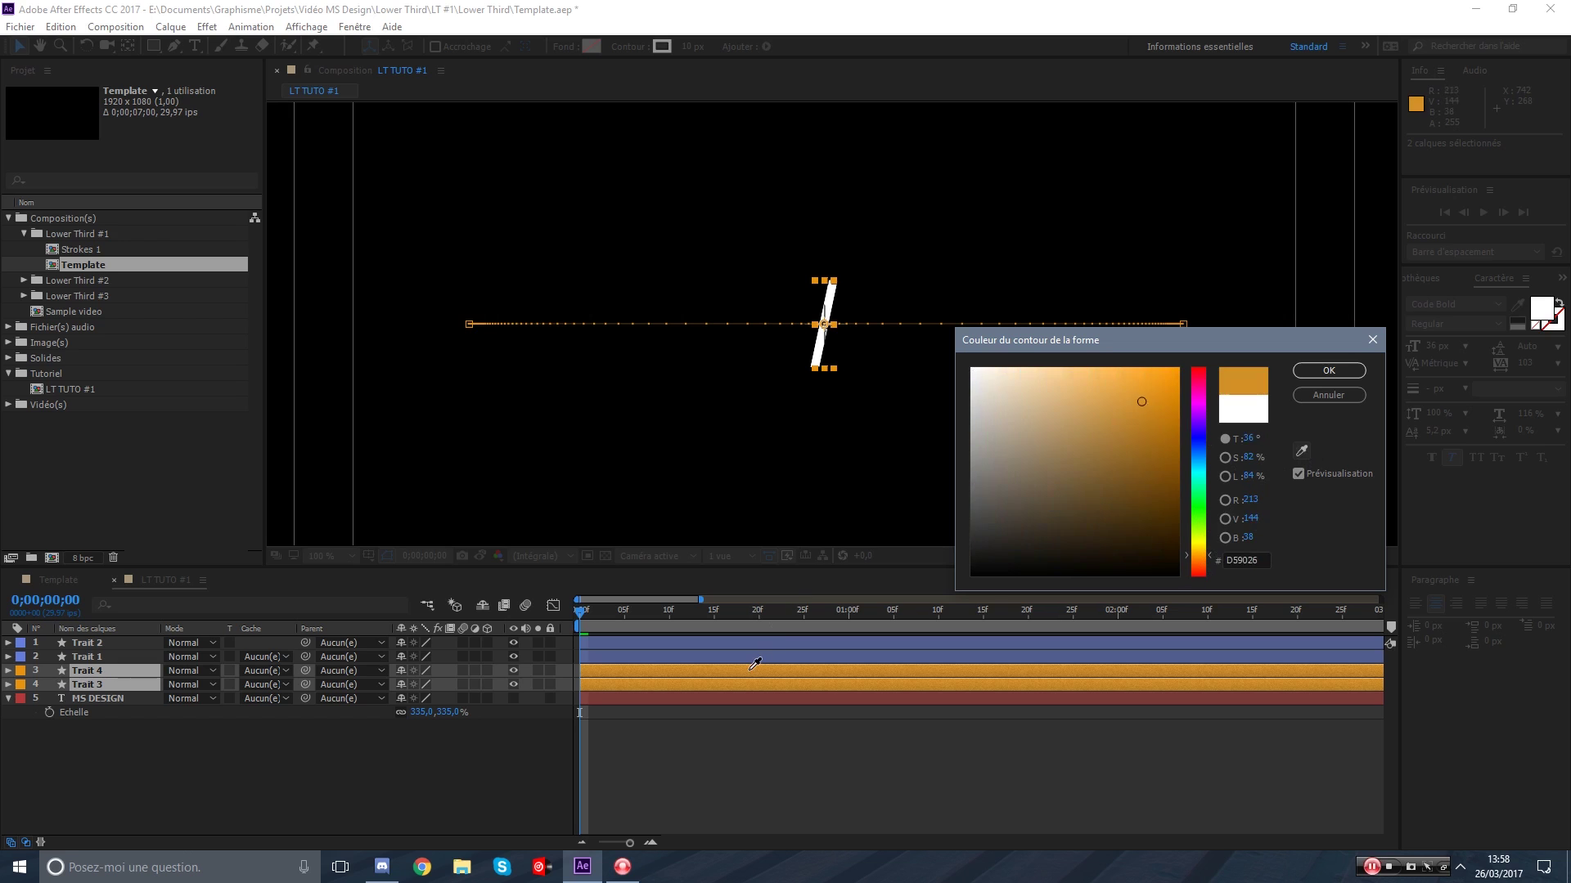
left_click(823, 670)
mouse_move(1139, 396)
left_mouse_down()
mouse_move(1137, 369)
mouse_move(1125, 387)
left_mouse_up()
left_click(1329, 372)
left_click(682, 758)
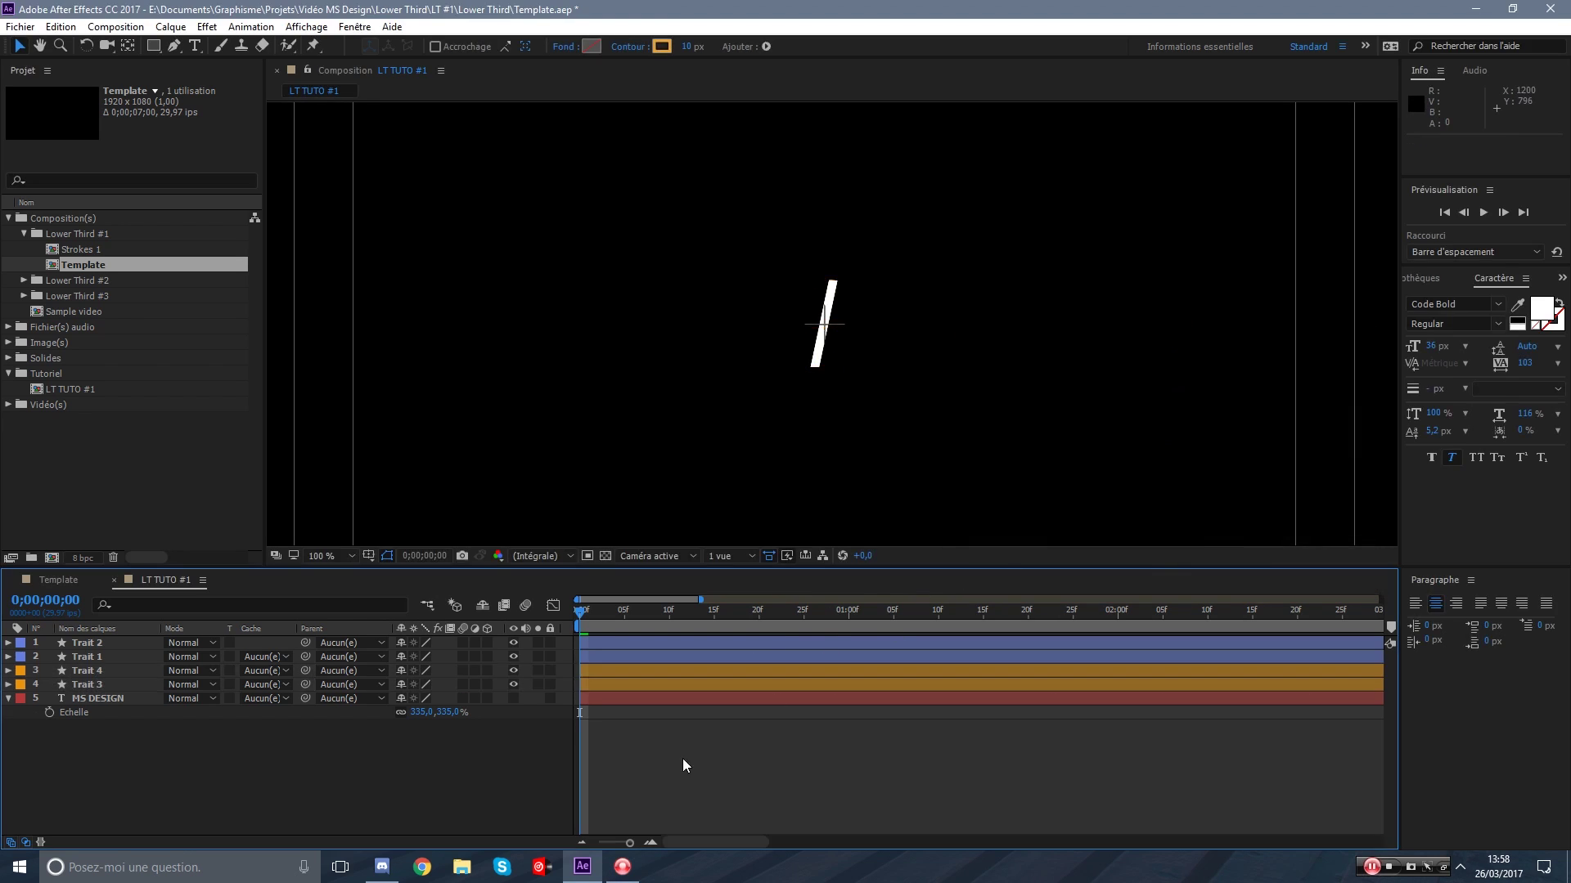
Delay Trait 3 and Trait 4 by 15 frames, extend their in points back to 0;00;00;00, and preview the animation.
left_click(607, 674)
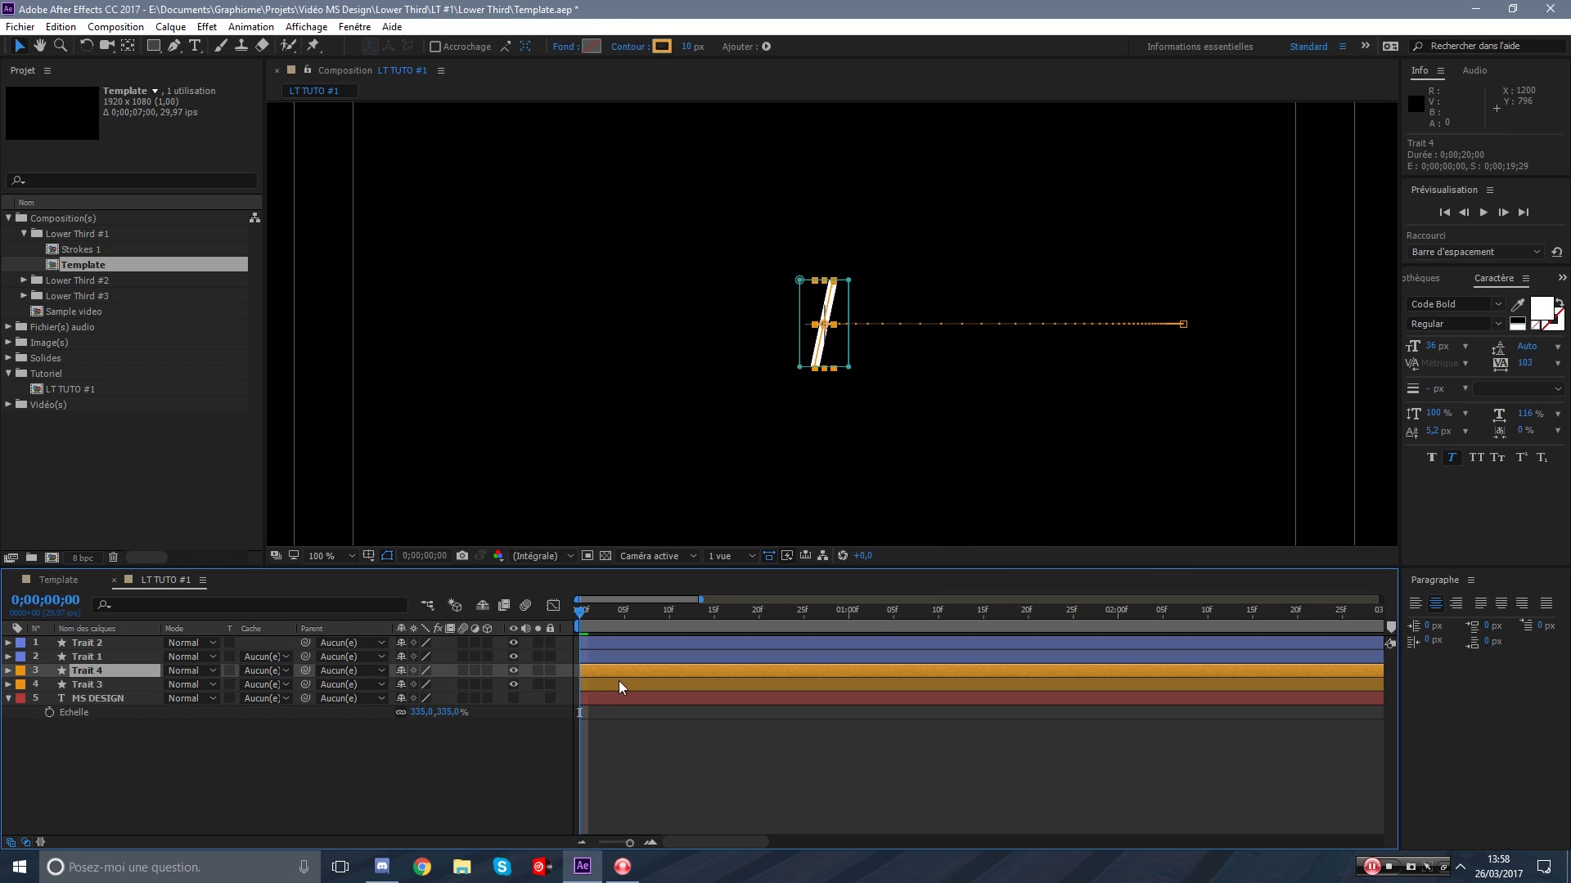
left_click(95, 684, "shift")
left_click_drag(586, 670, 599, 675)
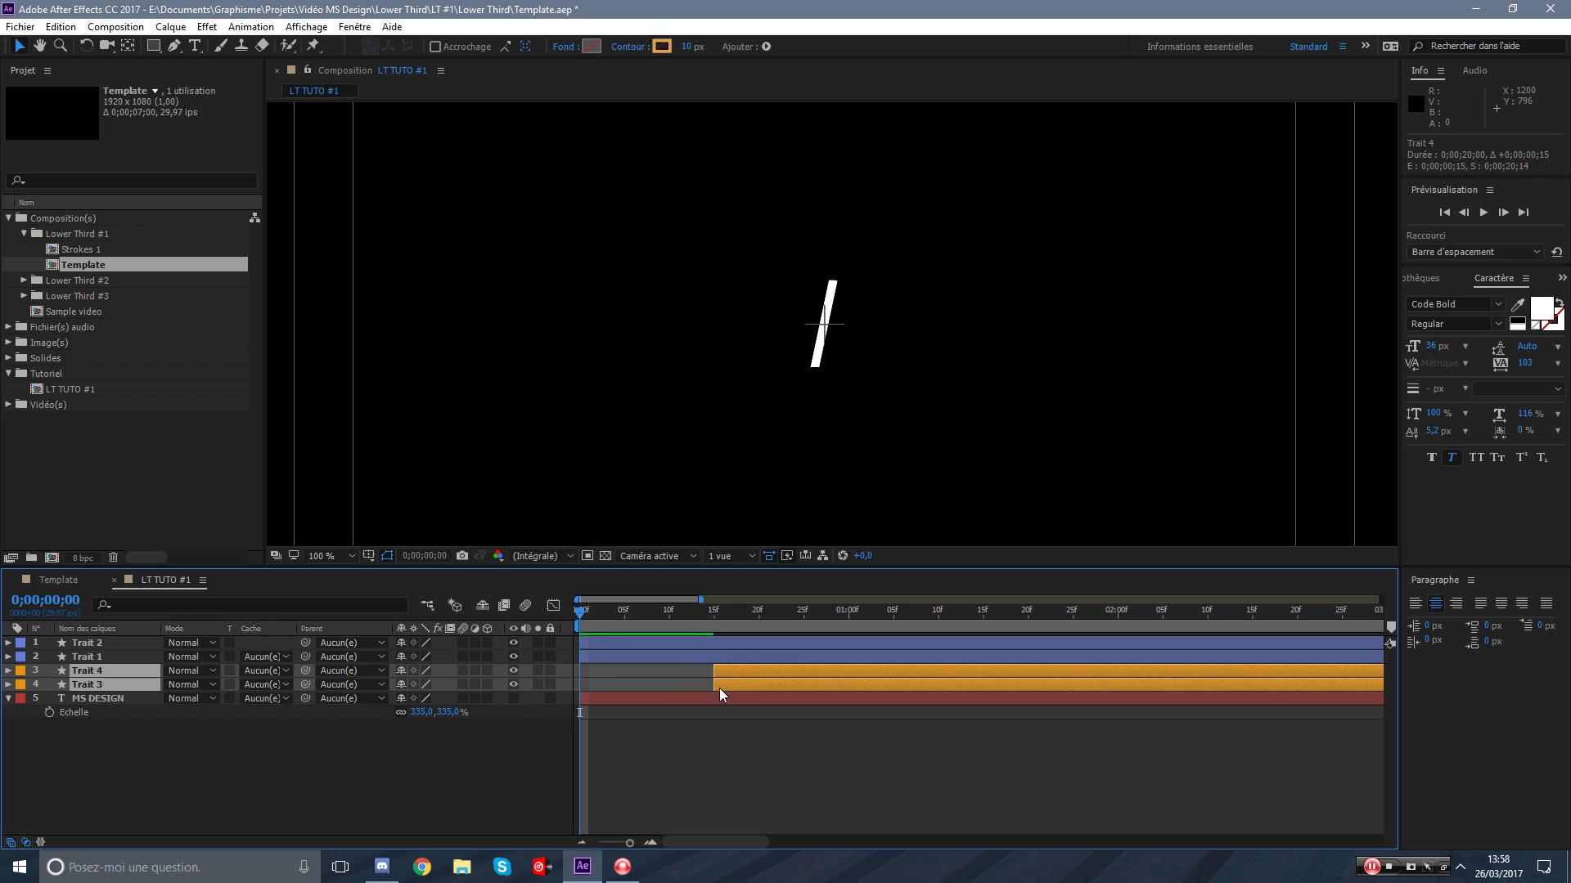
mouse_move(579, 617)
left_mouse_down()
mouse_move(1150, 689)
mouse_move(592, 666)
mouse_move(724, 656)
mouse_move(685, 647)
mouse_move(578, 670)
left_mouse_up()
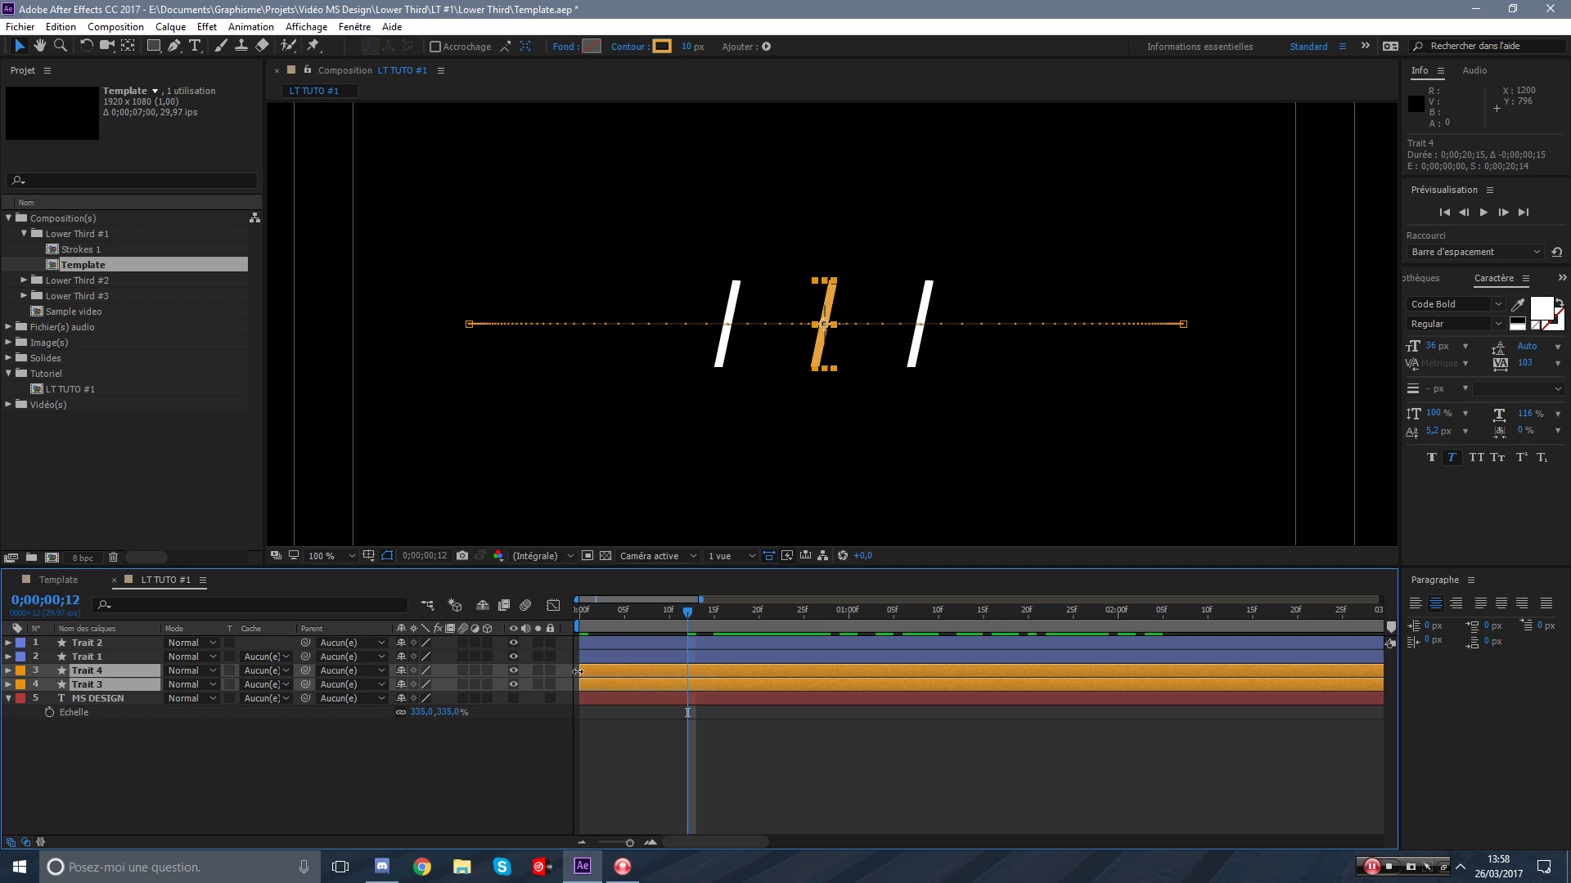
left_click(697, 792)
left_click_drag(669, 616, 576, 622)
key("space")
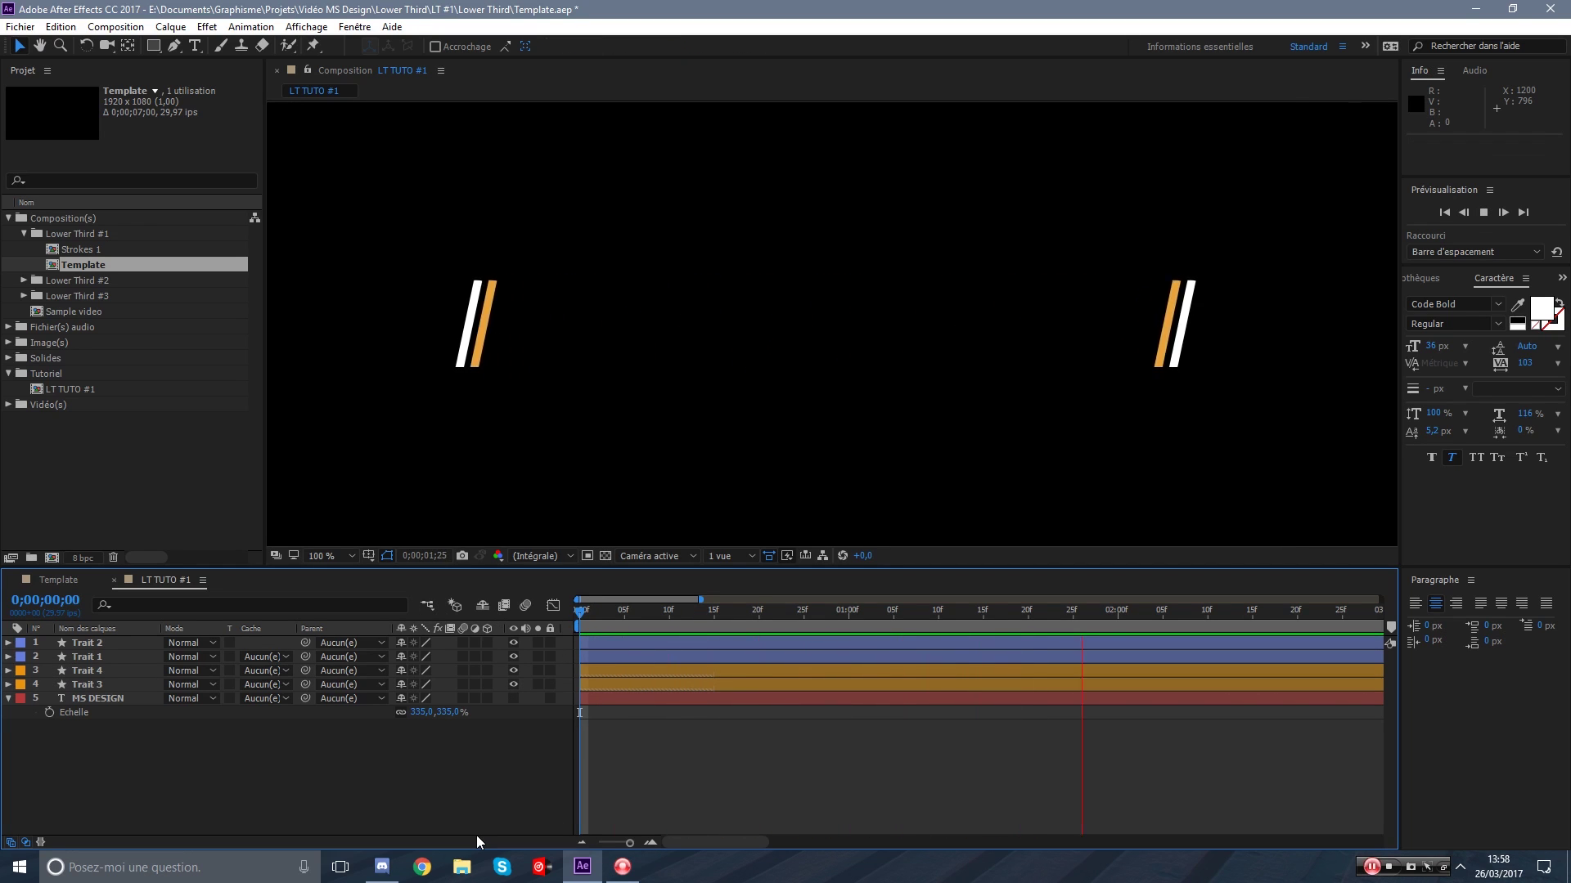
key("space")
Shift Trait 3 and Trait 4 together 8 frames earlier and play the animation from the start.
left_click_drag(601, 620, 750, 606)
left_click(817, 667)
left_click(841, 680, "shift")
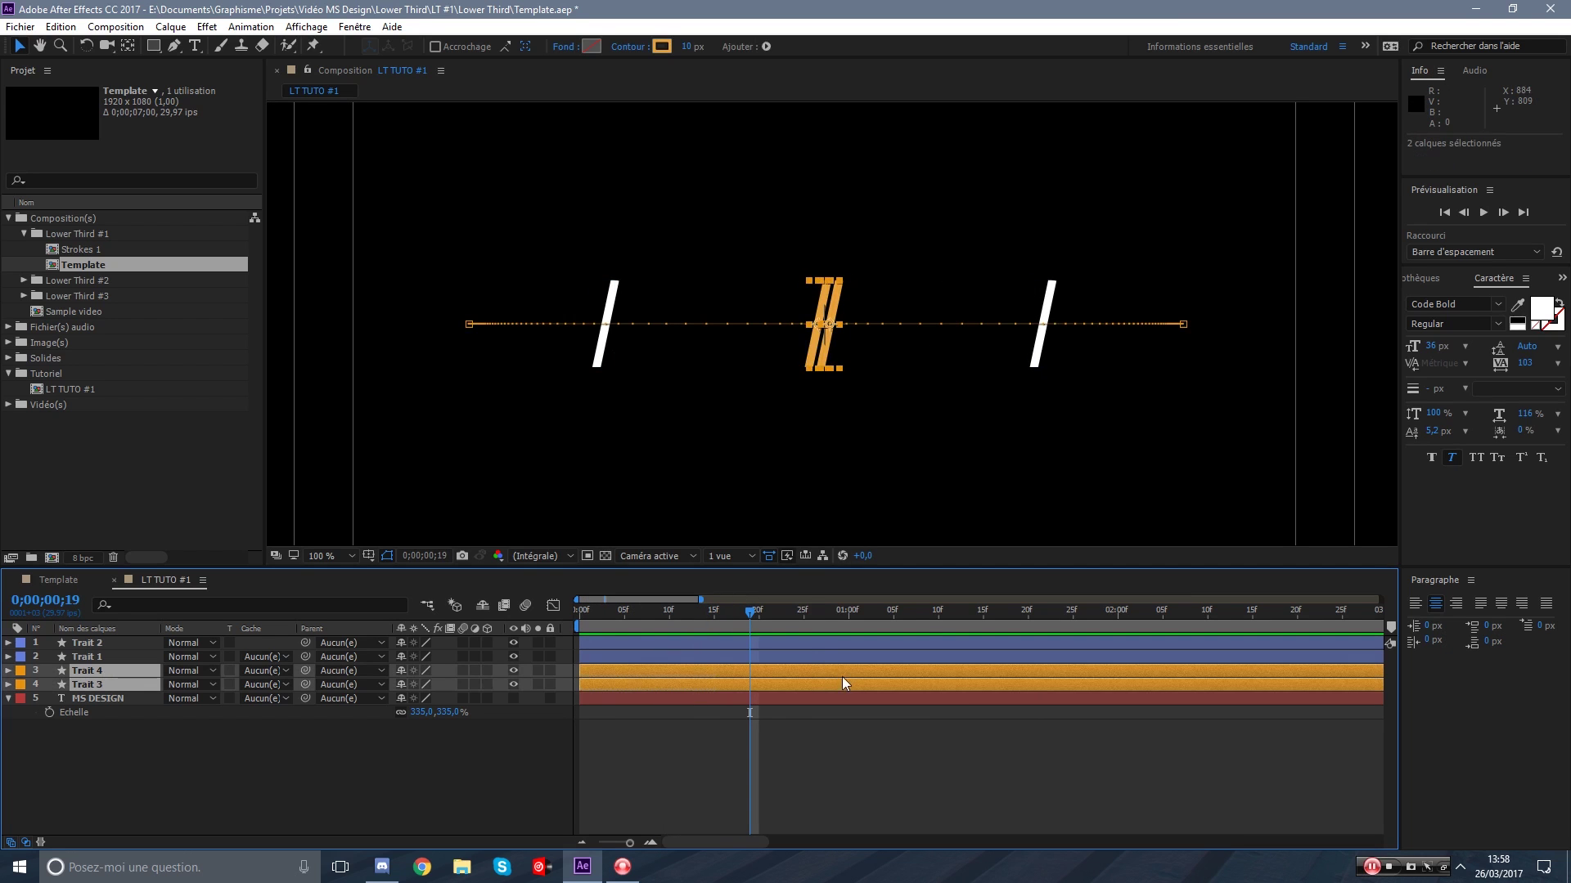
left_click_drag(859, 674, 785, 684)
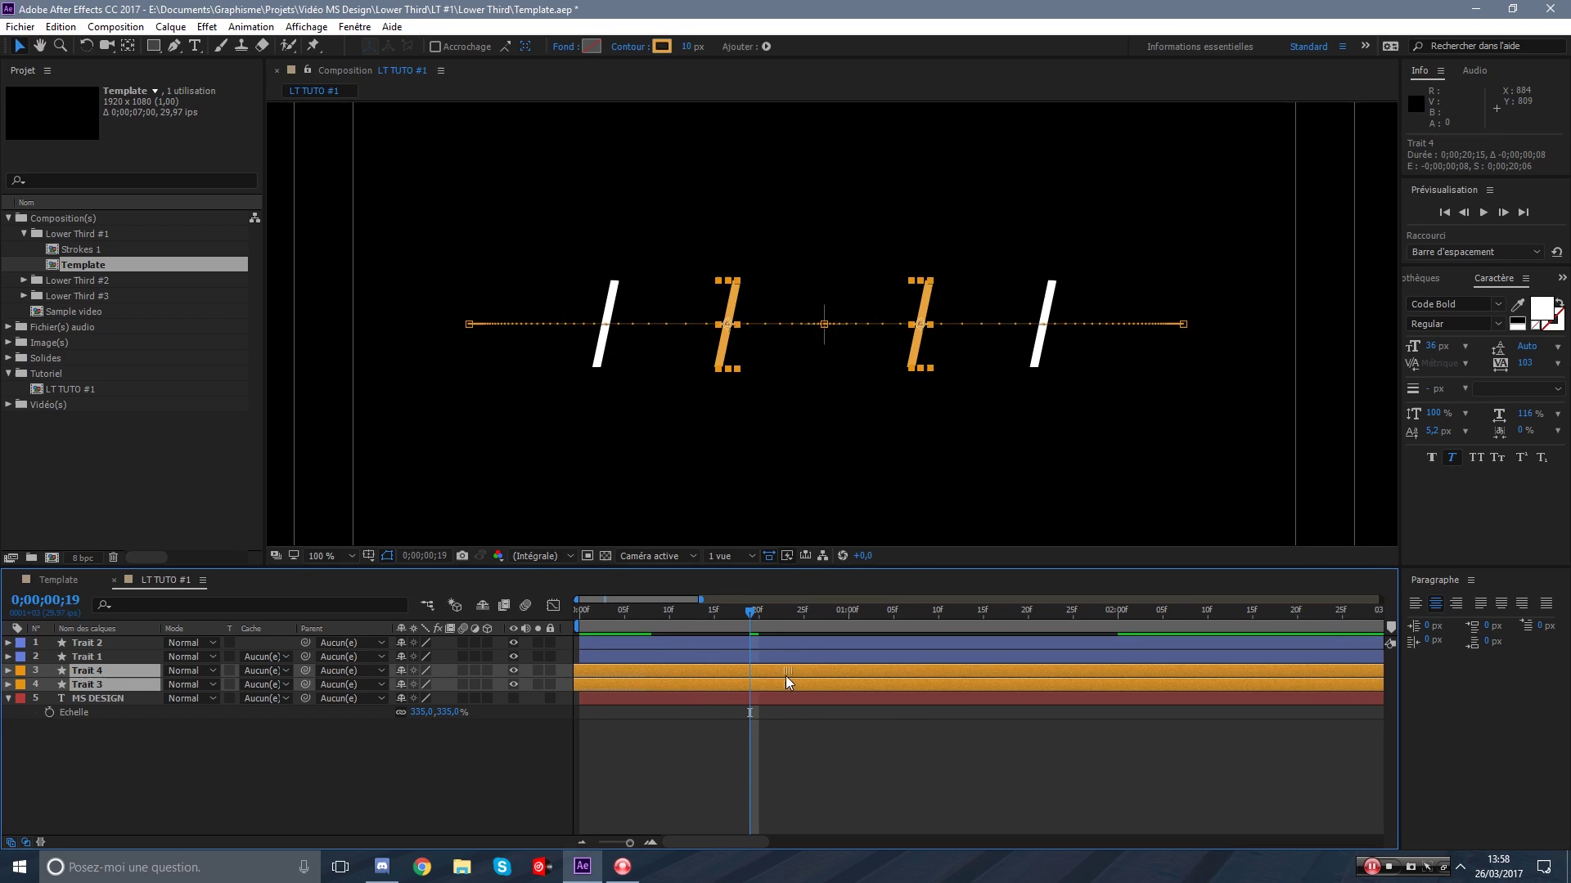
key("ctrl+shift+a")
left_click_drag(739, 615, 578, 616)
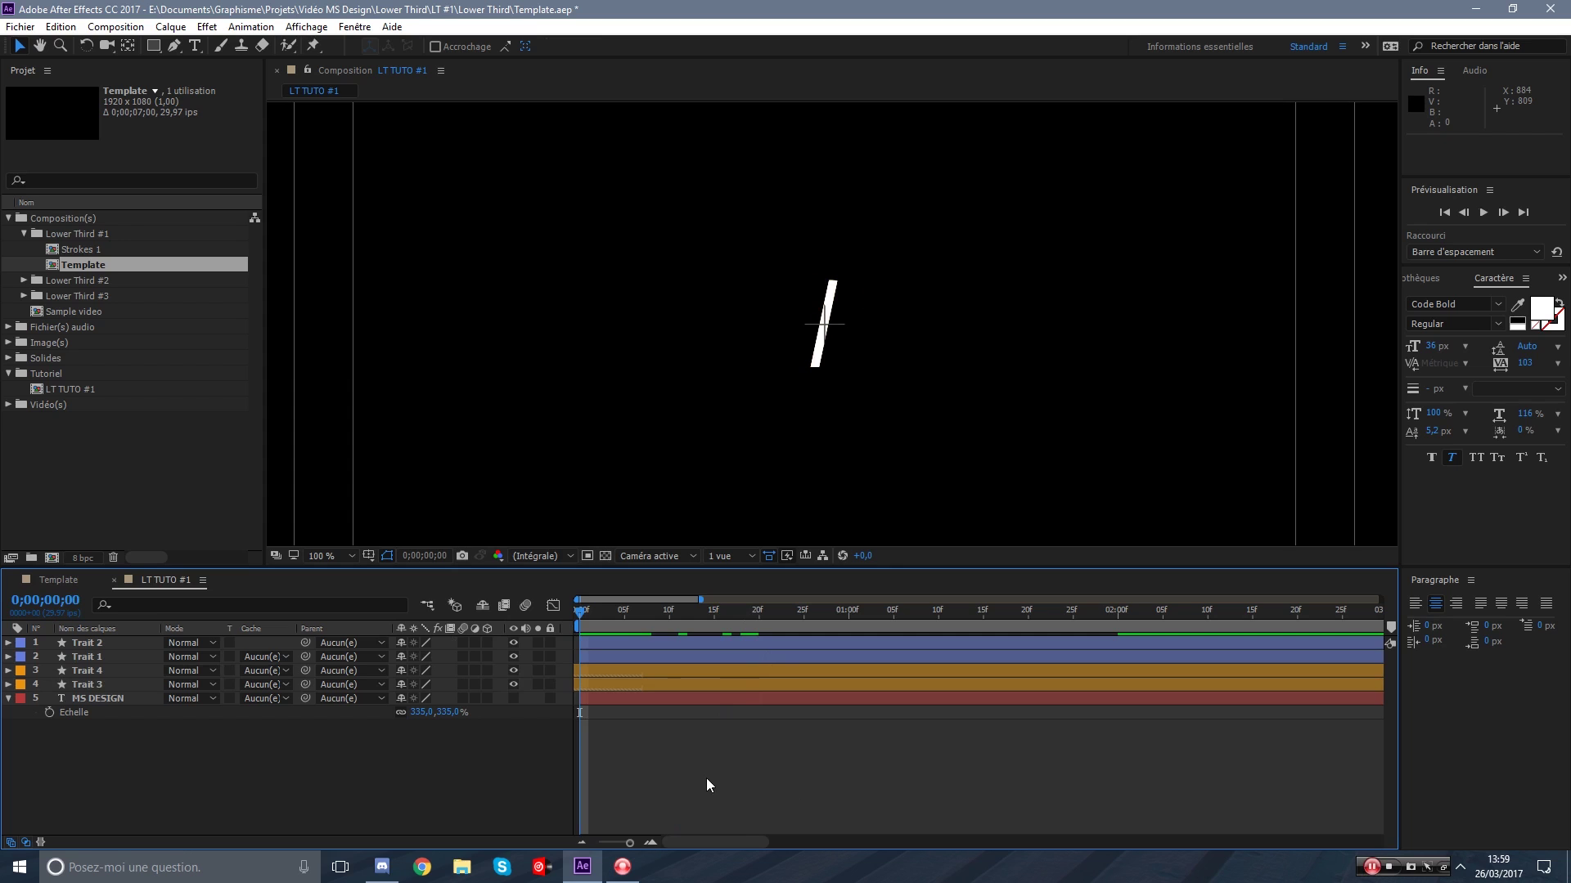
key("space")
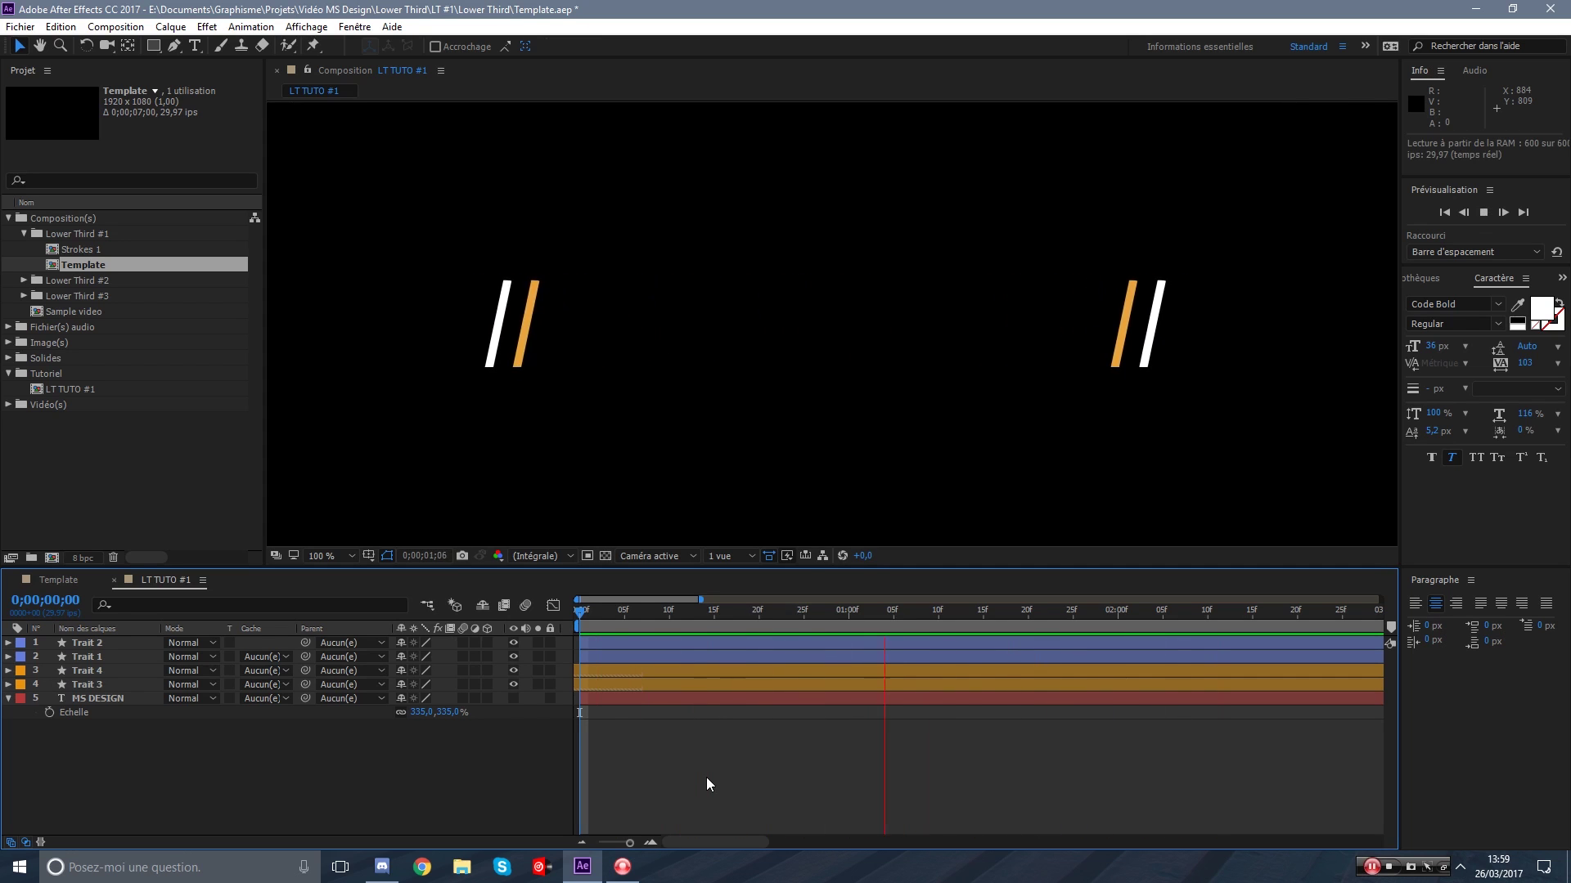
Shift Trait 3 and Trait 4 another 2 frames earlier and preview the spacing between the white and orange strokes.
left_click(679, 612)
left_click(713, 671)
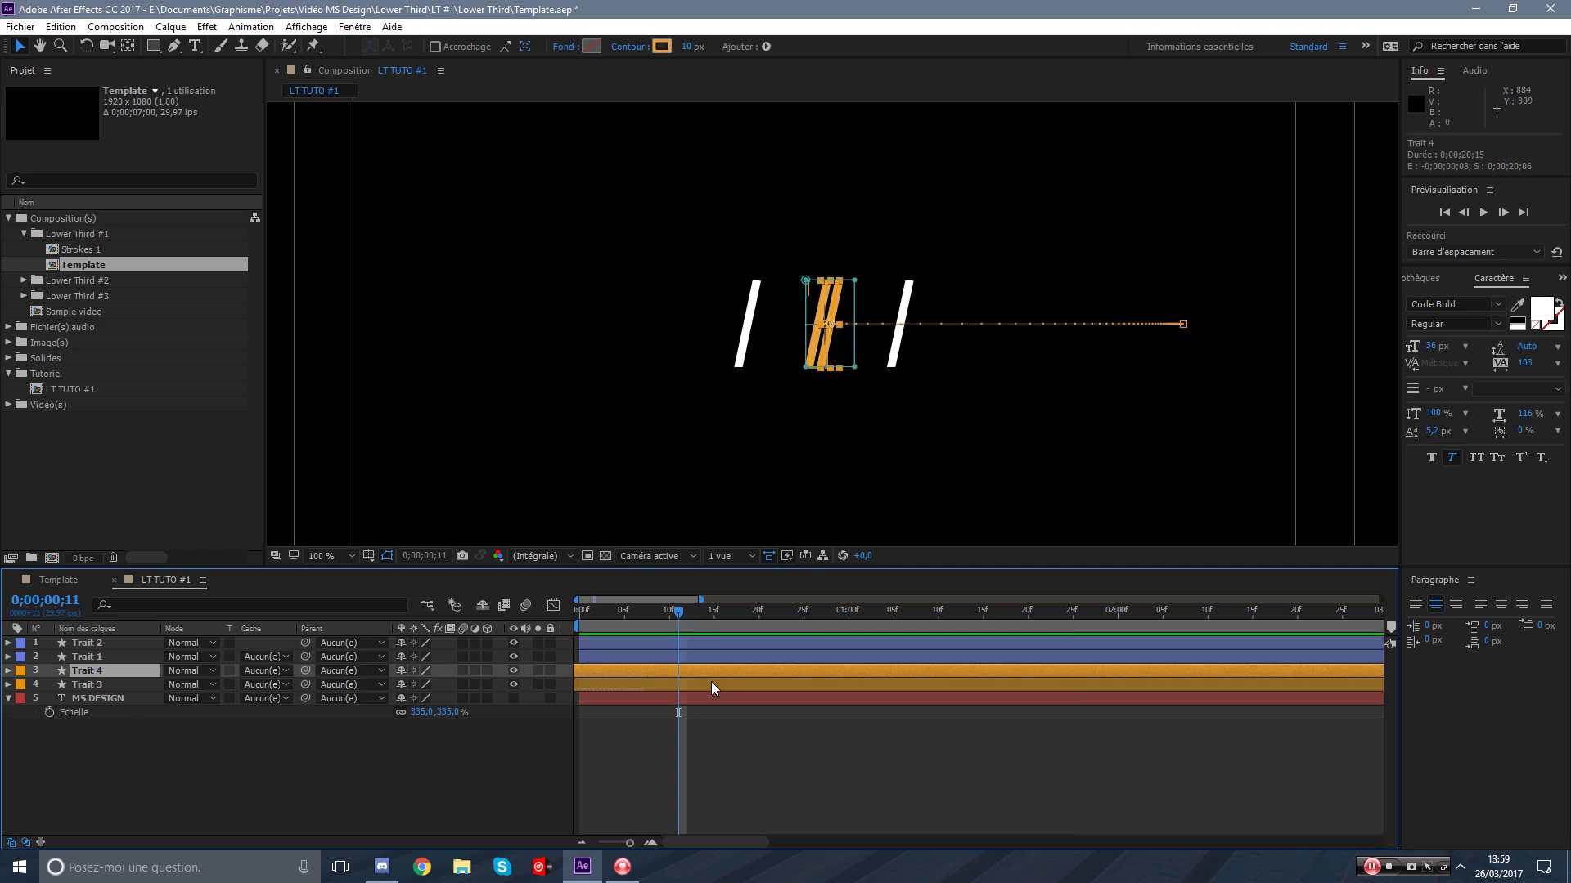
left_click(710, 684, "shift")
left_click_drag(750, 676, 739, 675)
left_click(698, 626)
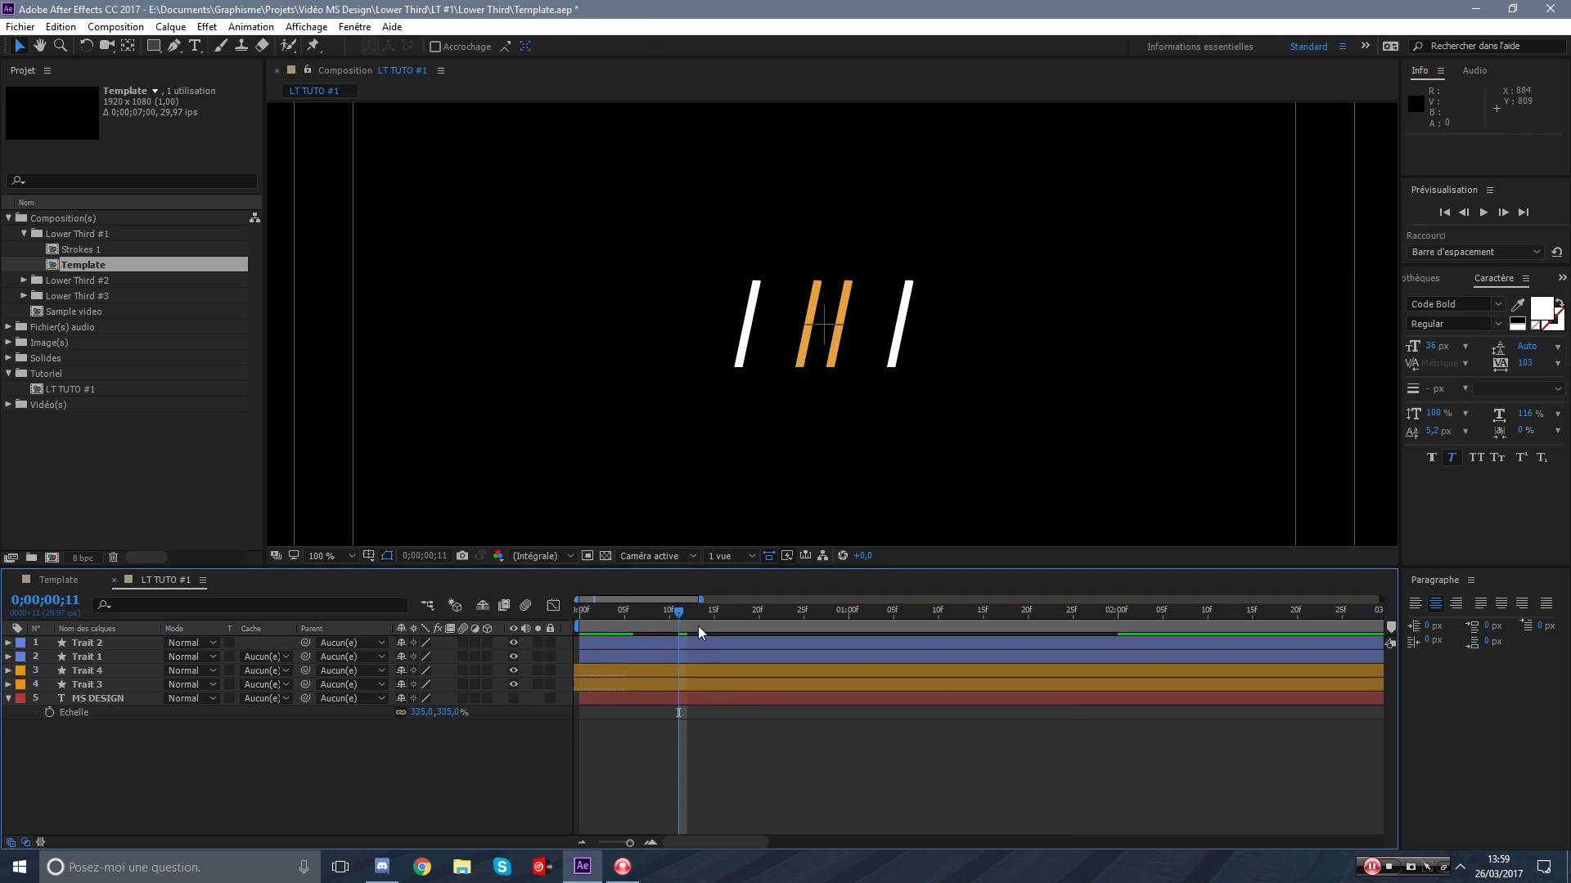
key("Home")
key("space")
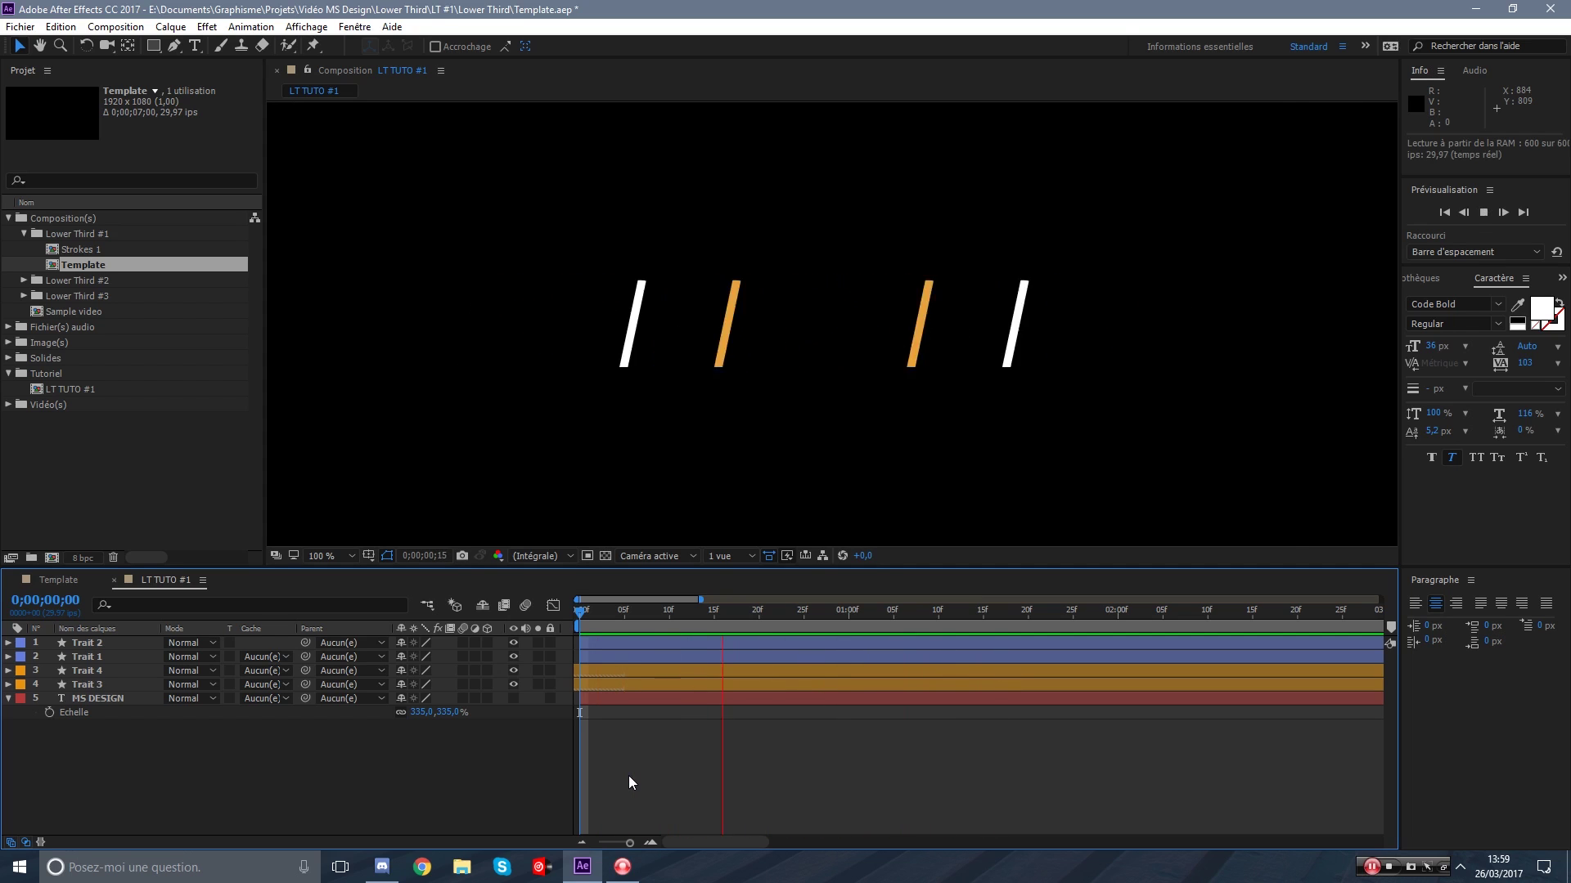
mouse_move(644, 615)
left_mouse_down()
mouse_move(571, 620)
mouse_move(939, 650)
left_mouse_up()
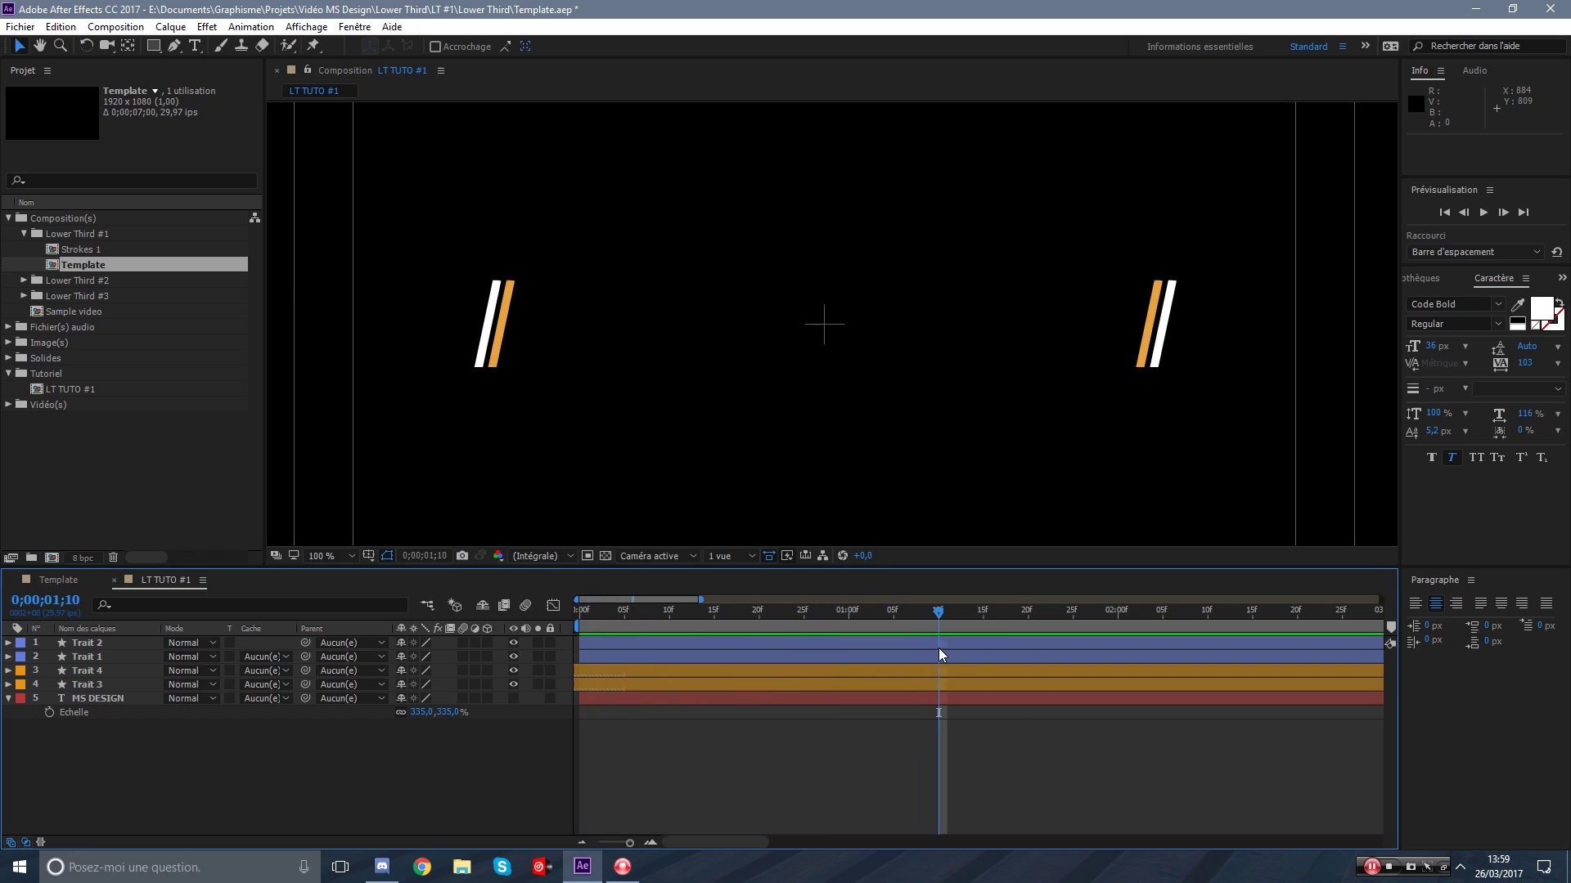
Fit the composition view up to 100 %, make the MS DESIGN layer visible, and scrub through the strokes passing over it.
left_click(346, 557)
left_click(410, 277)
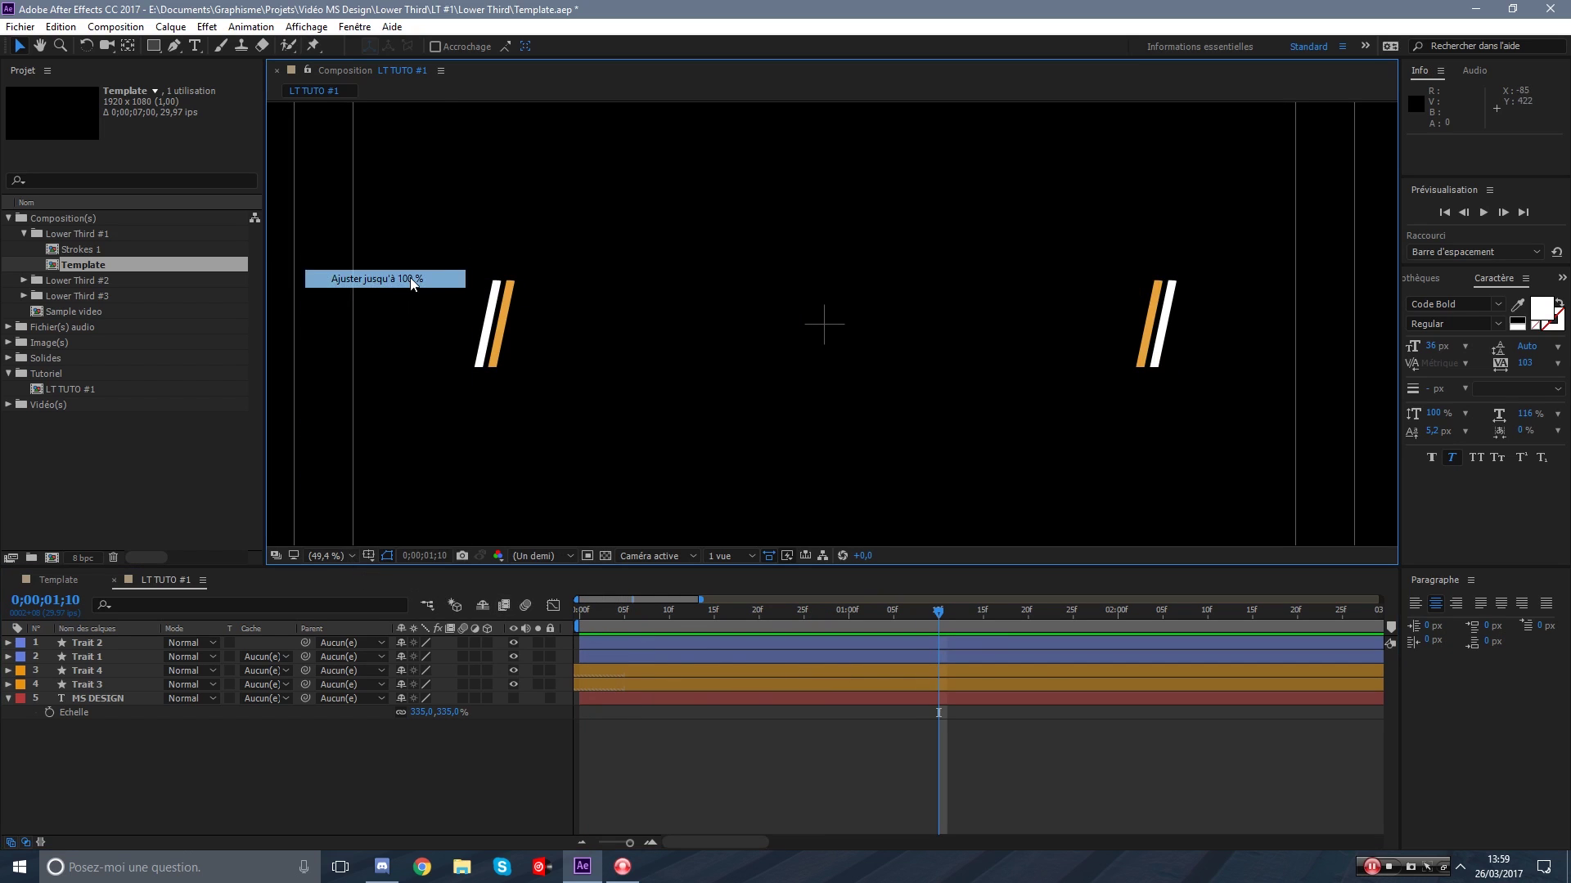
left_click(764, 758)
mouse_move(612, 609)
left_mouse_down()
mouse_move(556, 615)
mouse_move(615, 612)
mouse_move(731, 655)
left_mouse_up()
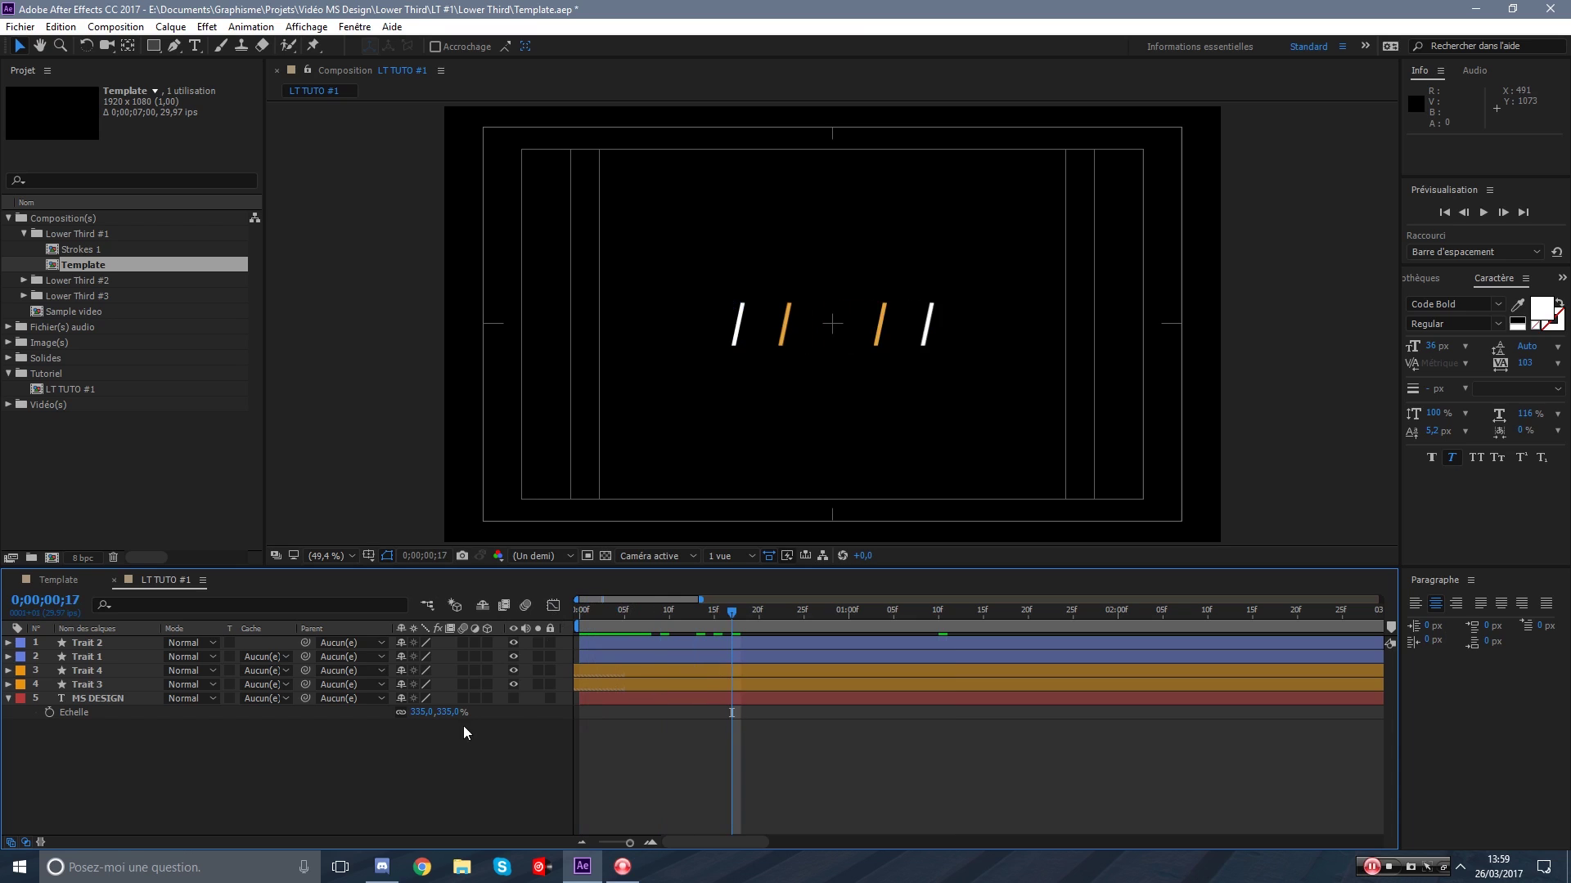
left_click(513, 699)
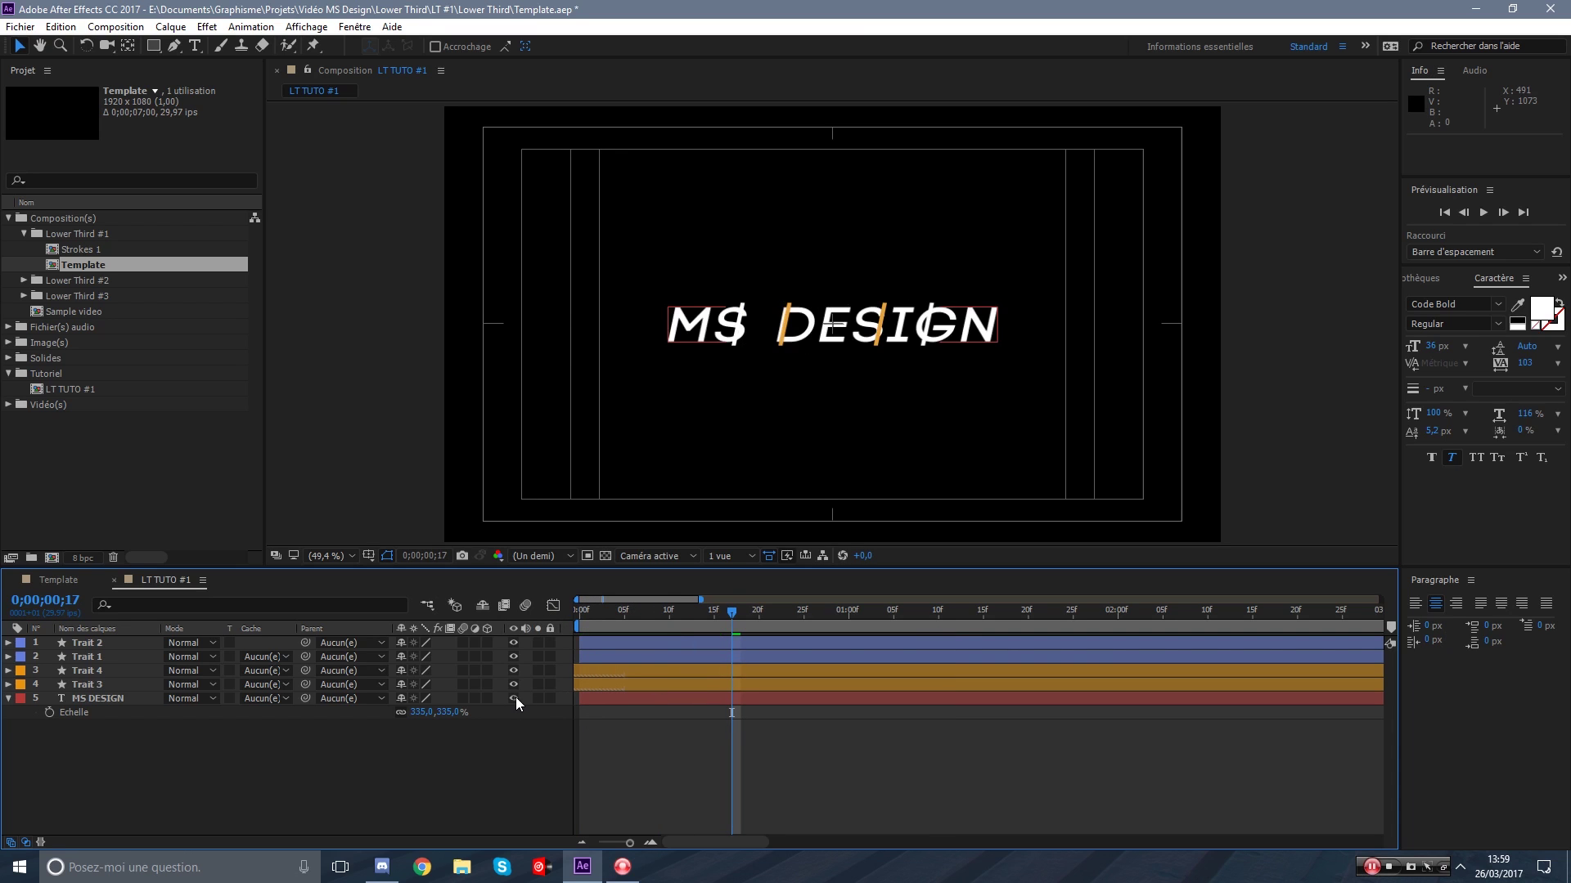
left_click(725, 612)
left_click_drag(724, 612, 1100, 612)
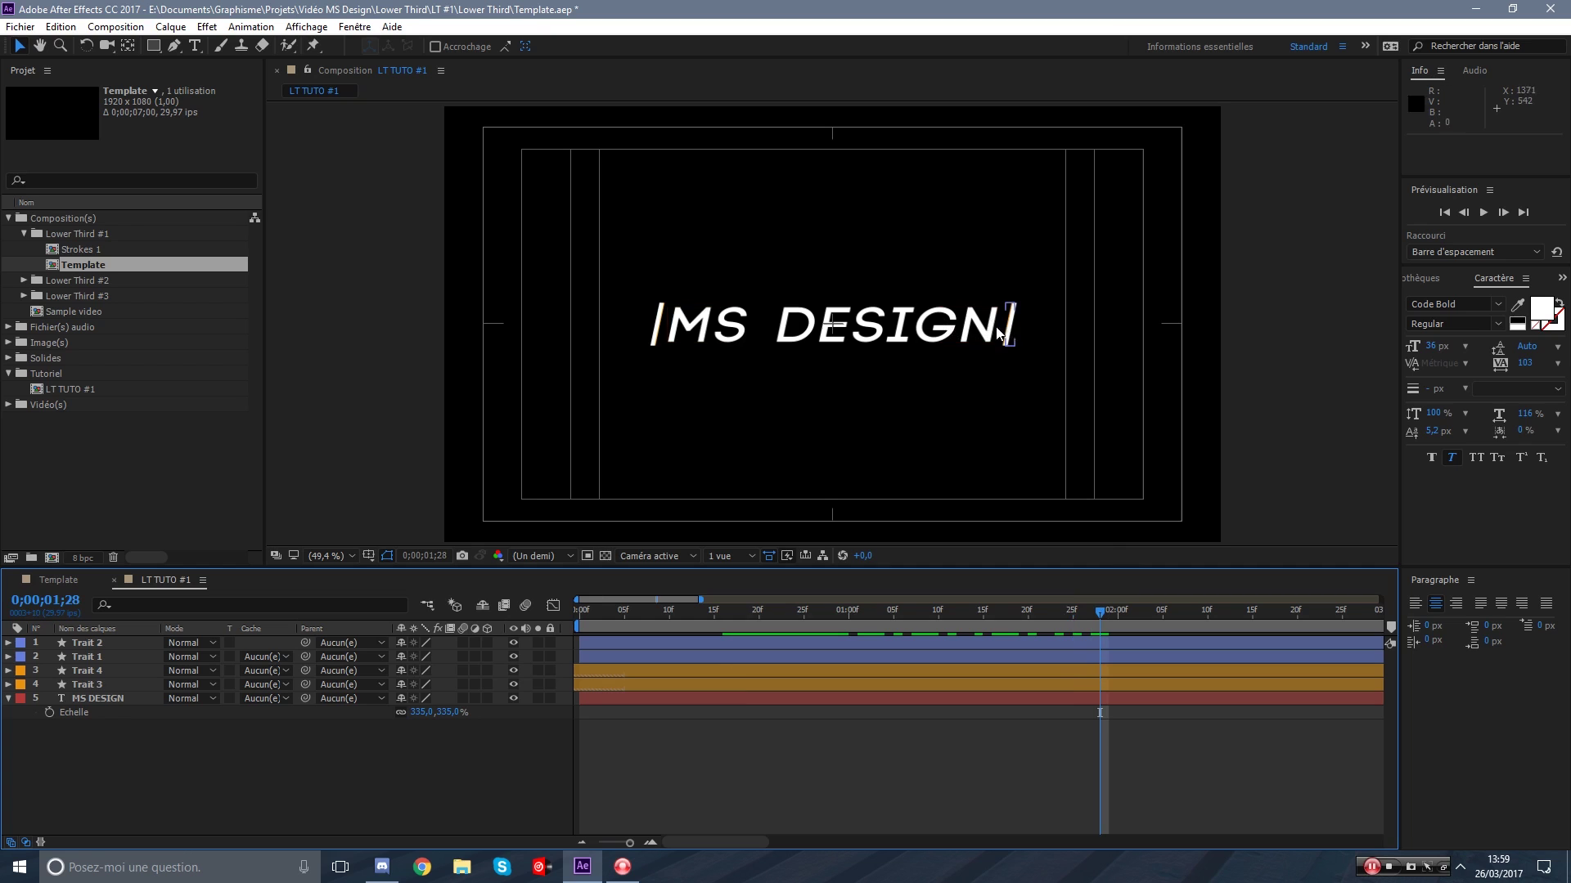
left_click_drag(827, 605, 687, 620)
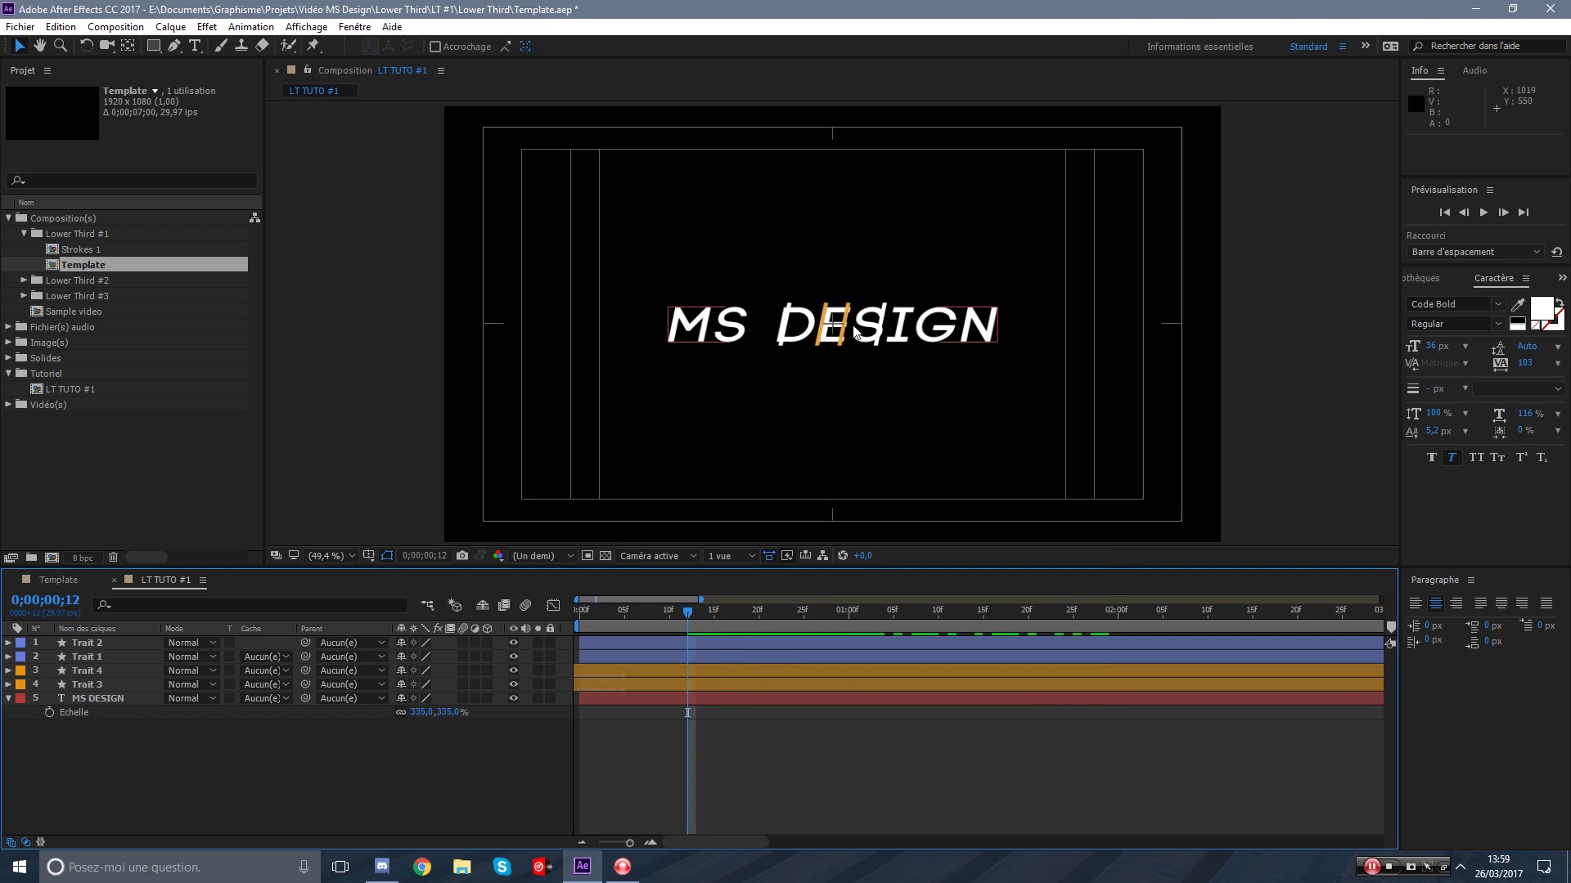
At 0;00;02;04, start a Pen tool mask on MS DESIGN with two points along the inner edge of the stroke after the N.
scroll(826, 328, "up", 2)
scroll(825, 329, "down", 1)
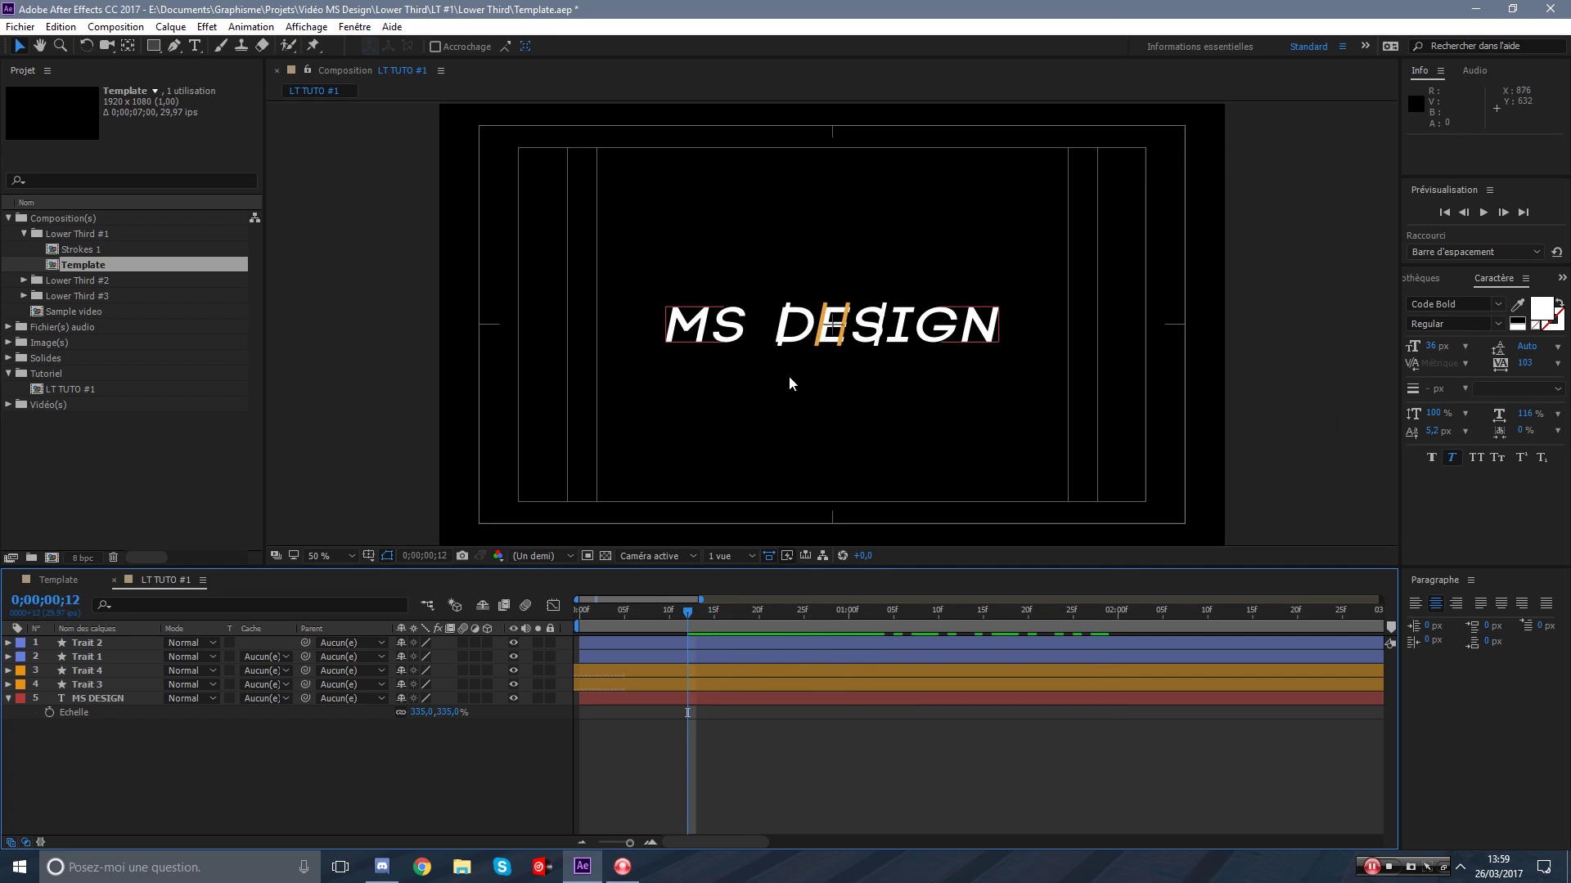
left_click(607, 698)
left_click(174, 49)
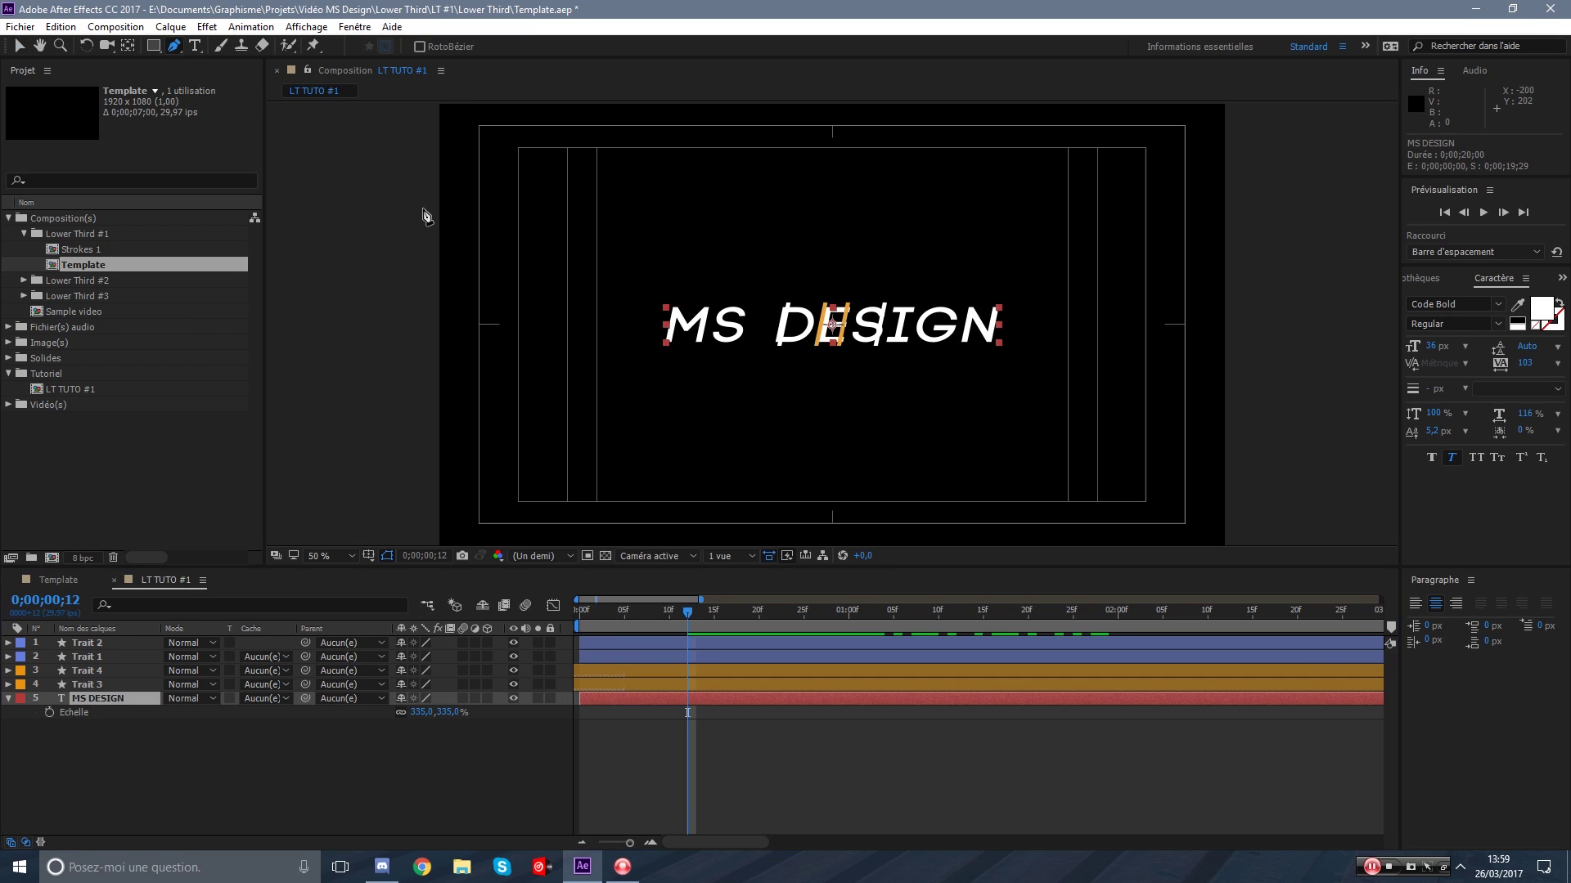
scroll(731, 284, "up", 2)
left_click_drag(557, 333, 784, 274)
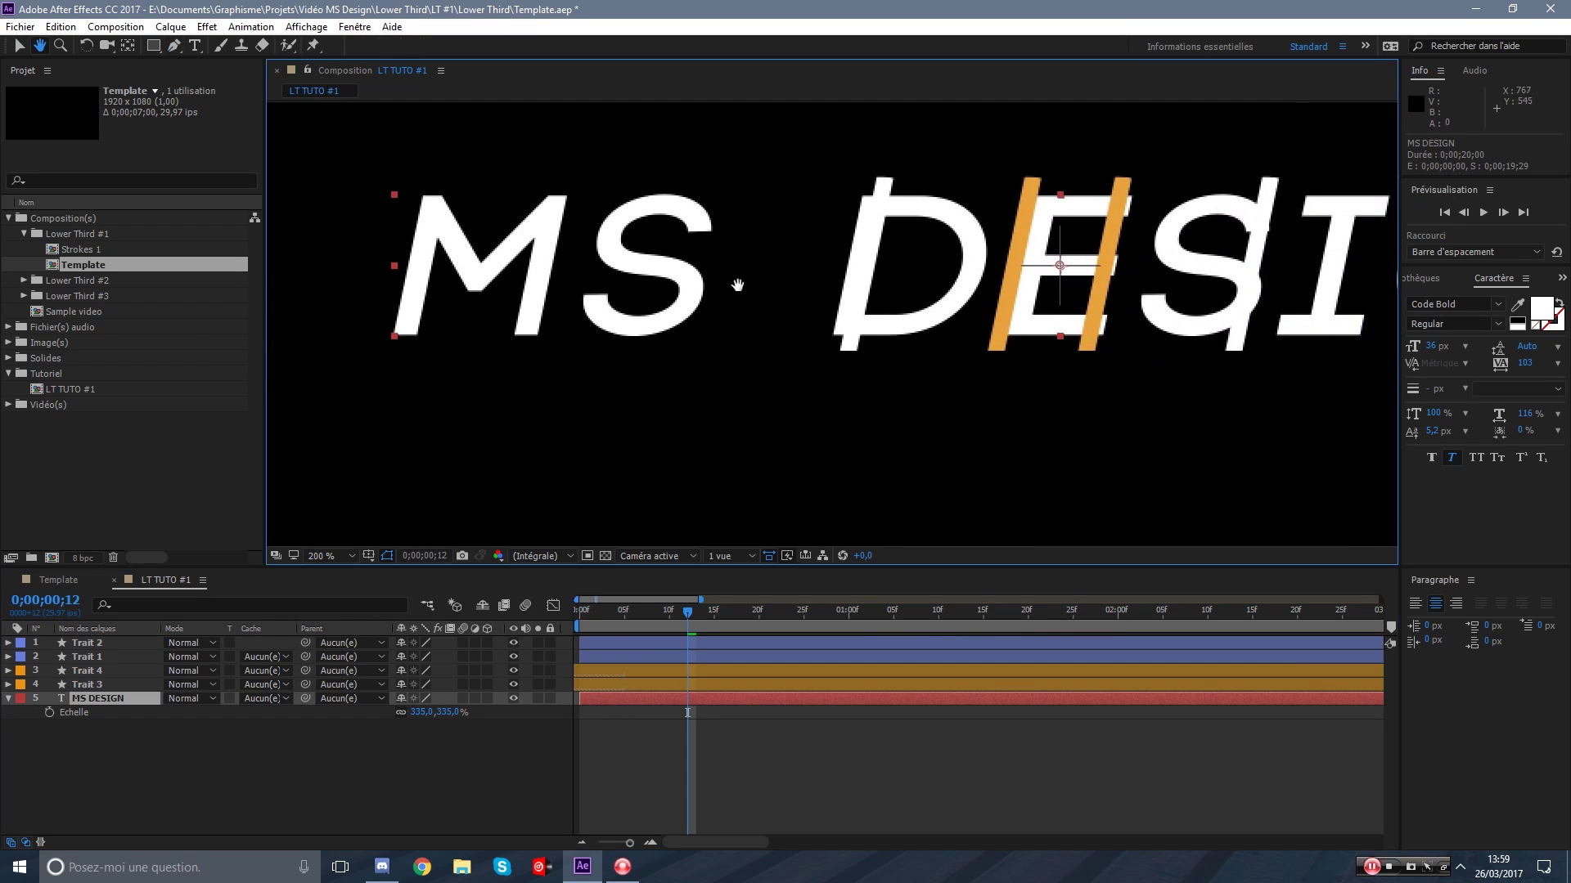
scroll(675, 372, "down", 2)
mouse_move(695, 615)
left_mouse_down()
mouse_move(846, 605)
mouse_move(1155, 639)
left_mouse_up()
scroll(1097, 333, "up", 2)
left_click_drag(1183, 268, 257, 273)
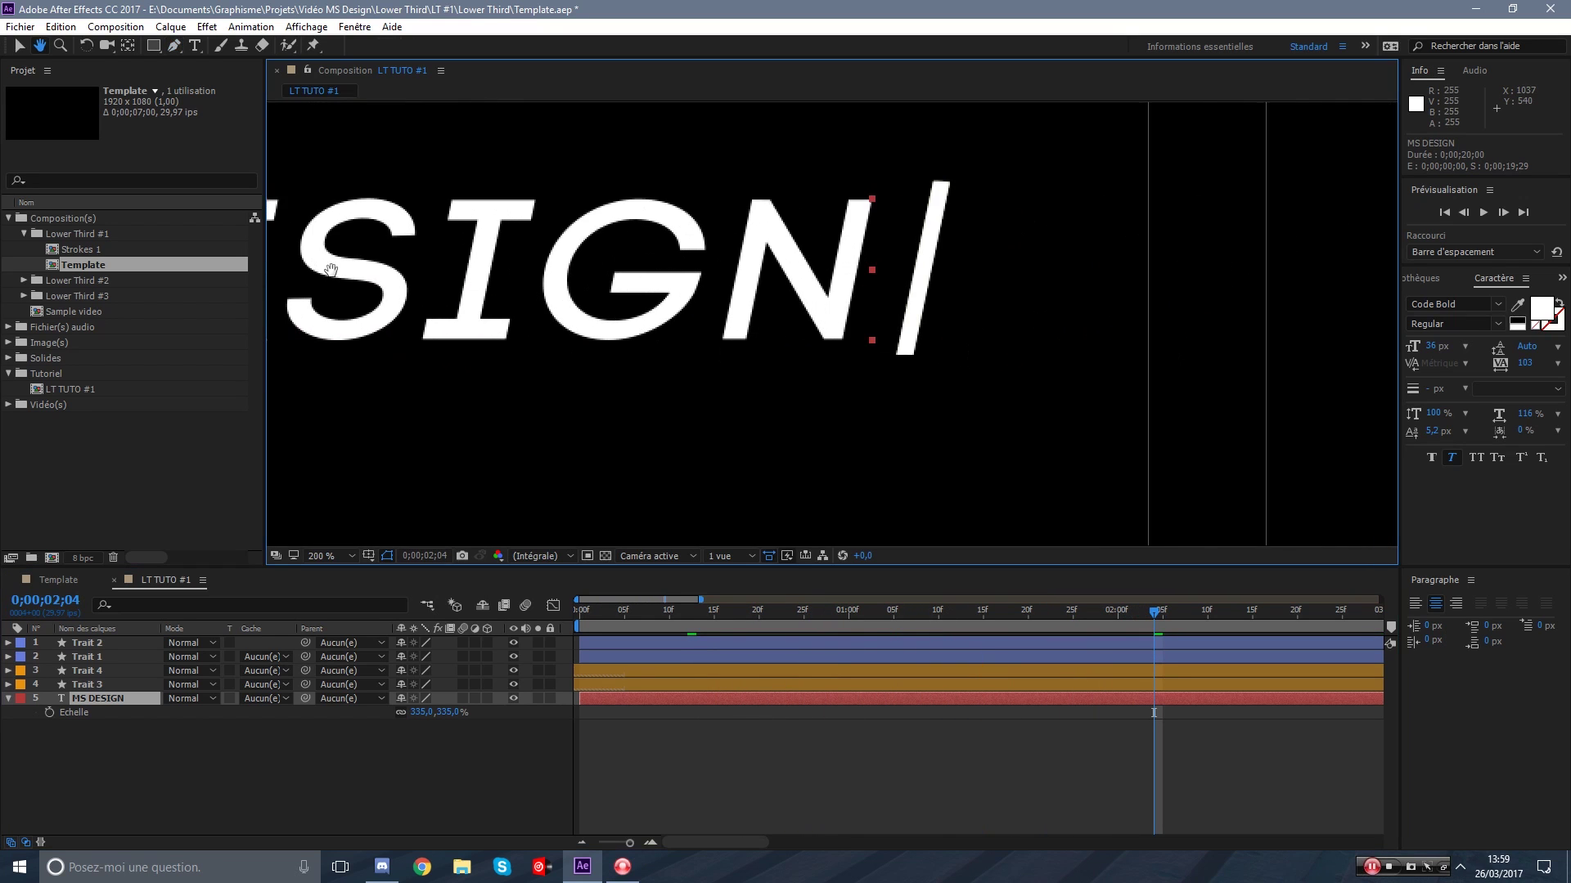
left_click_drag(710, 316, 682, 322)
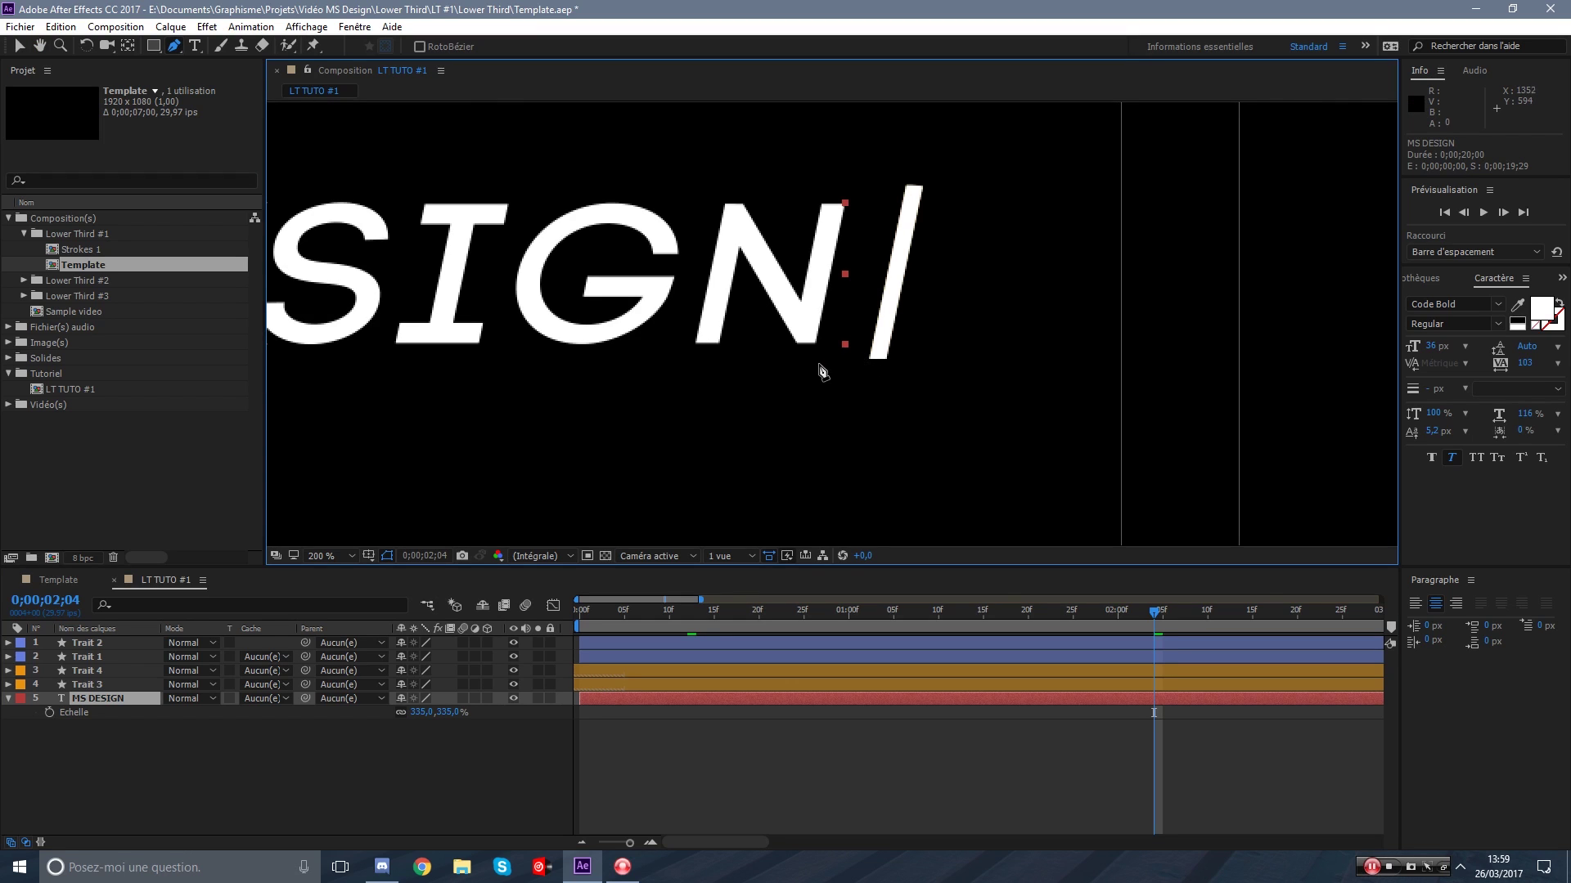
left_click(864, 357)
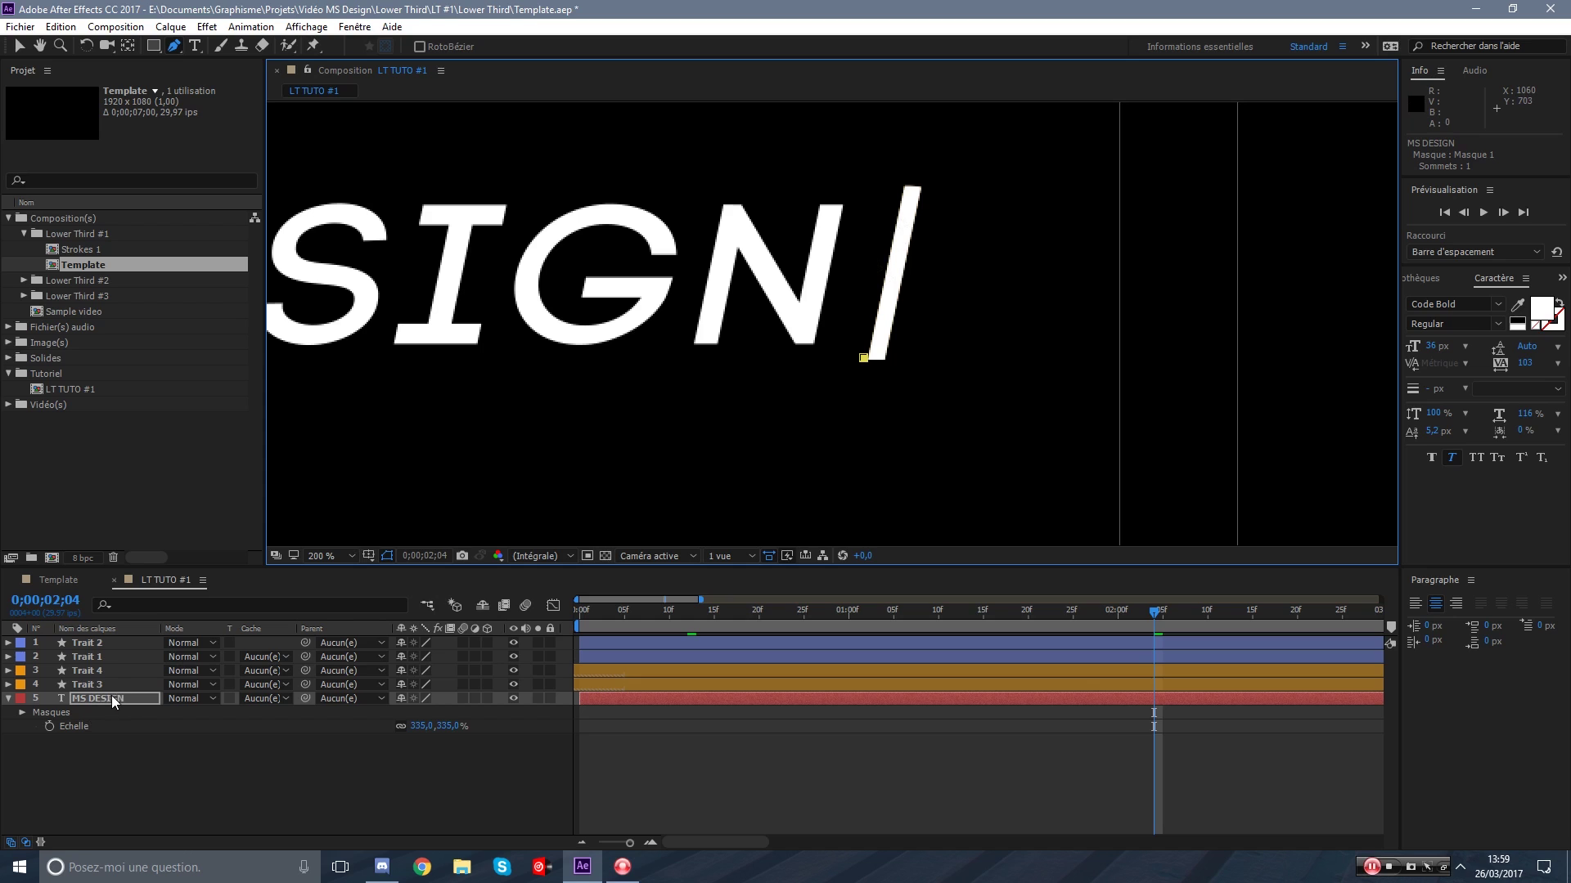
left_click(904, 187)
key("space")
left_click_drag(904, 187, 901, 183)
Add two mask points along the inner edge of the stroke before the M, close the mask around MS DESIGN, and deselect.
key("space")
left_click_drag(569, 247, 982, 248)
left_click_drag(426, 257, 1002, 263)
left_click_drag(306, 286, 608, 297)
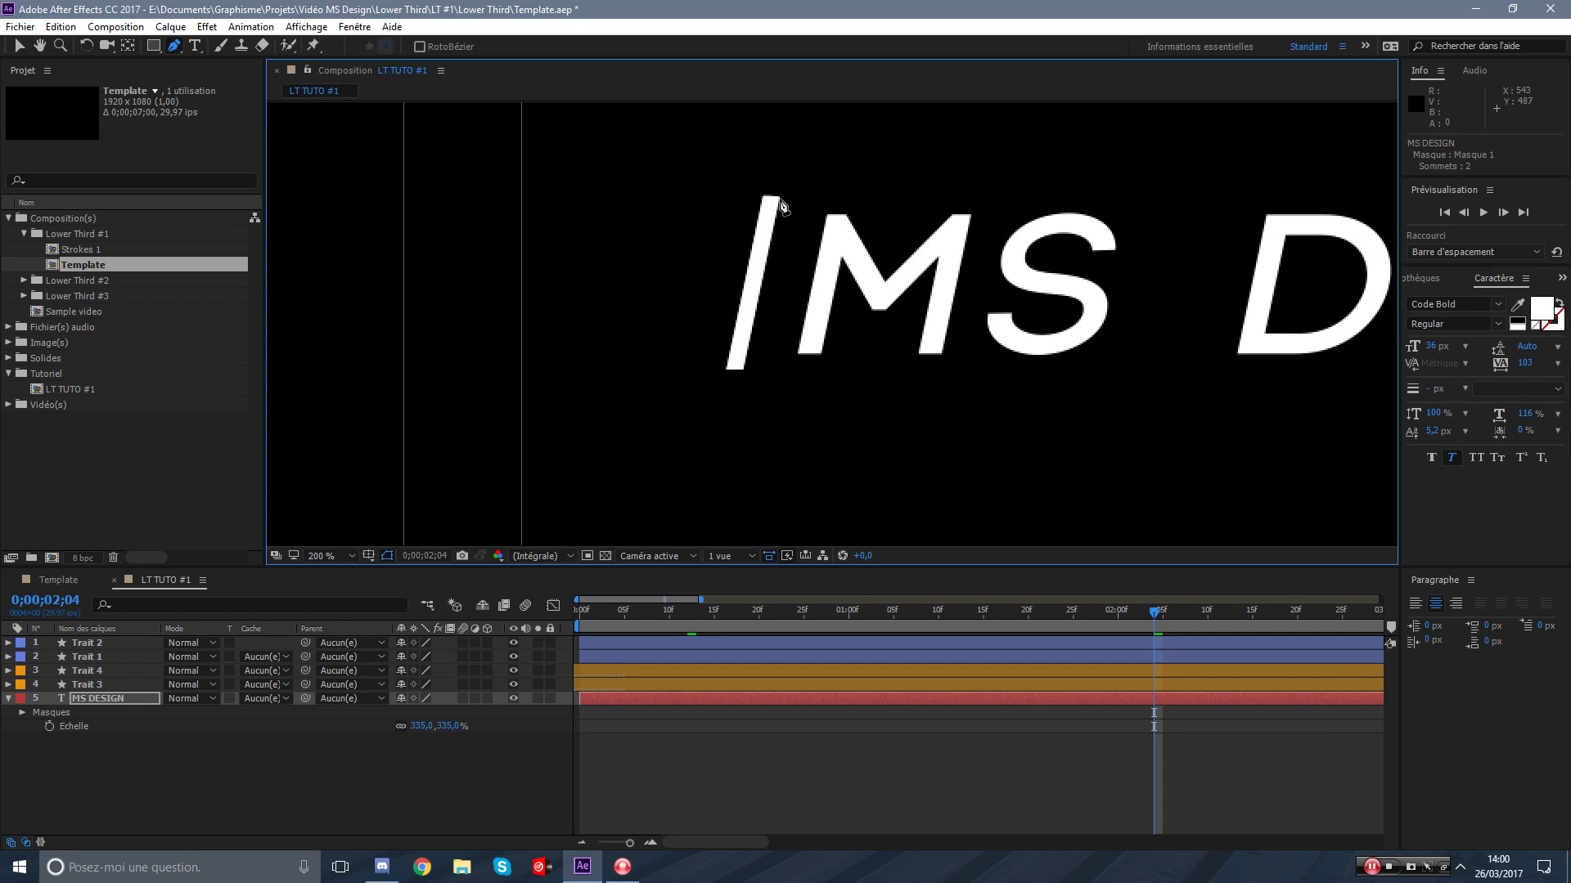
left_click(780, 198)
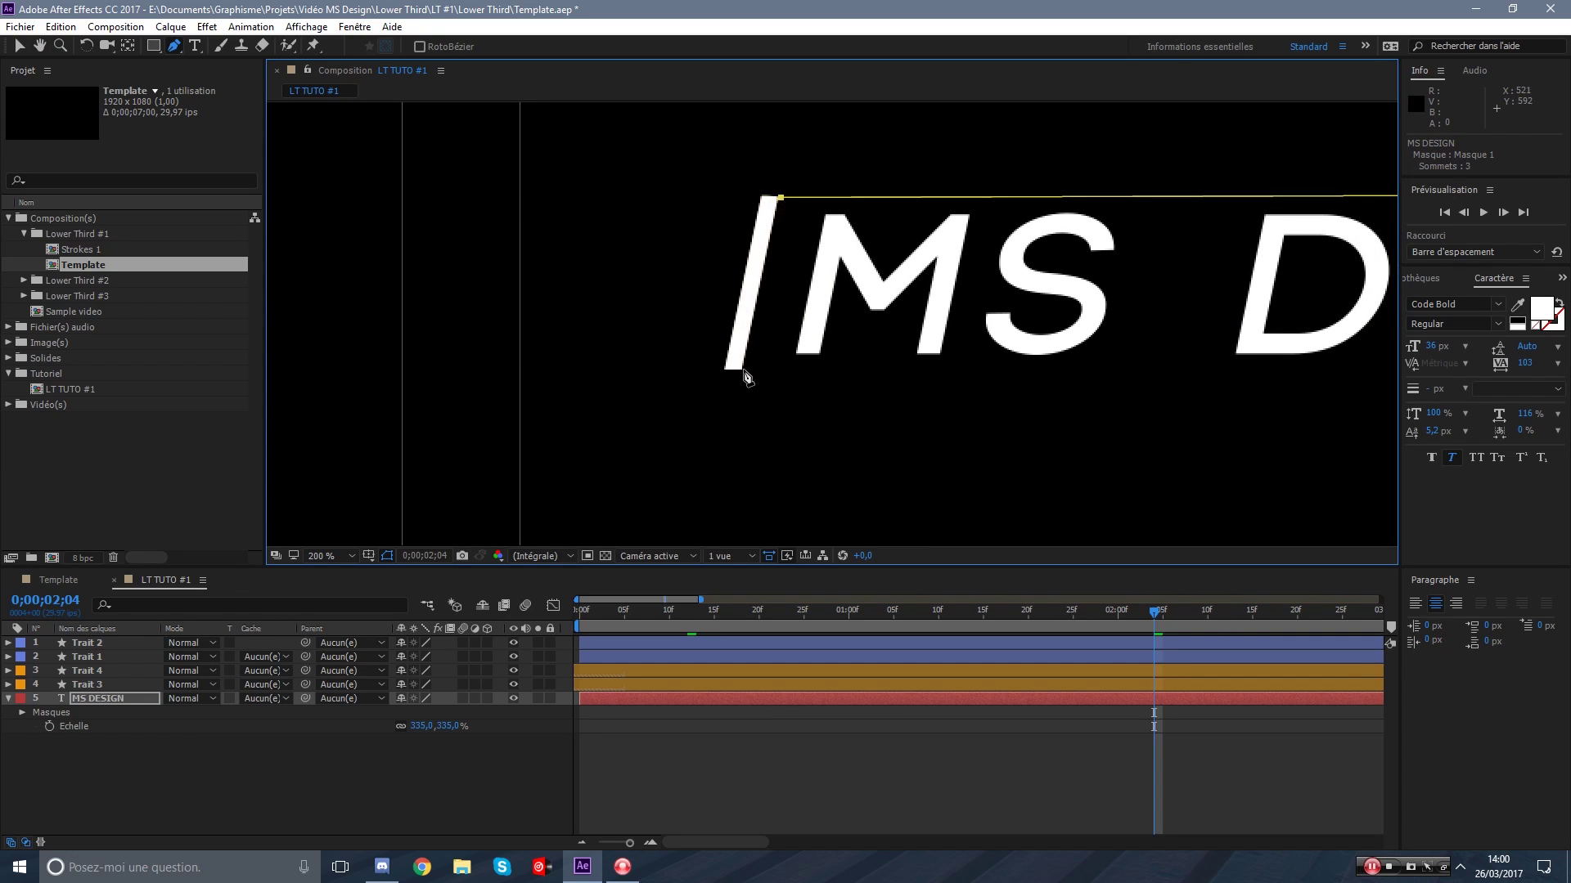
left_click(744, 370)
key("space")
left_click_drag(819, 382, 458, 390)
left_click_drag(993, 367, 294, 378)
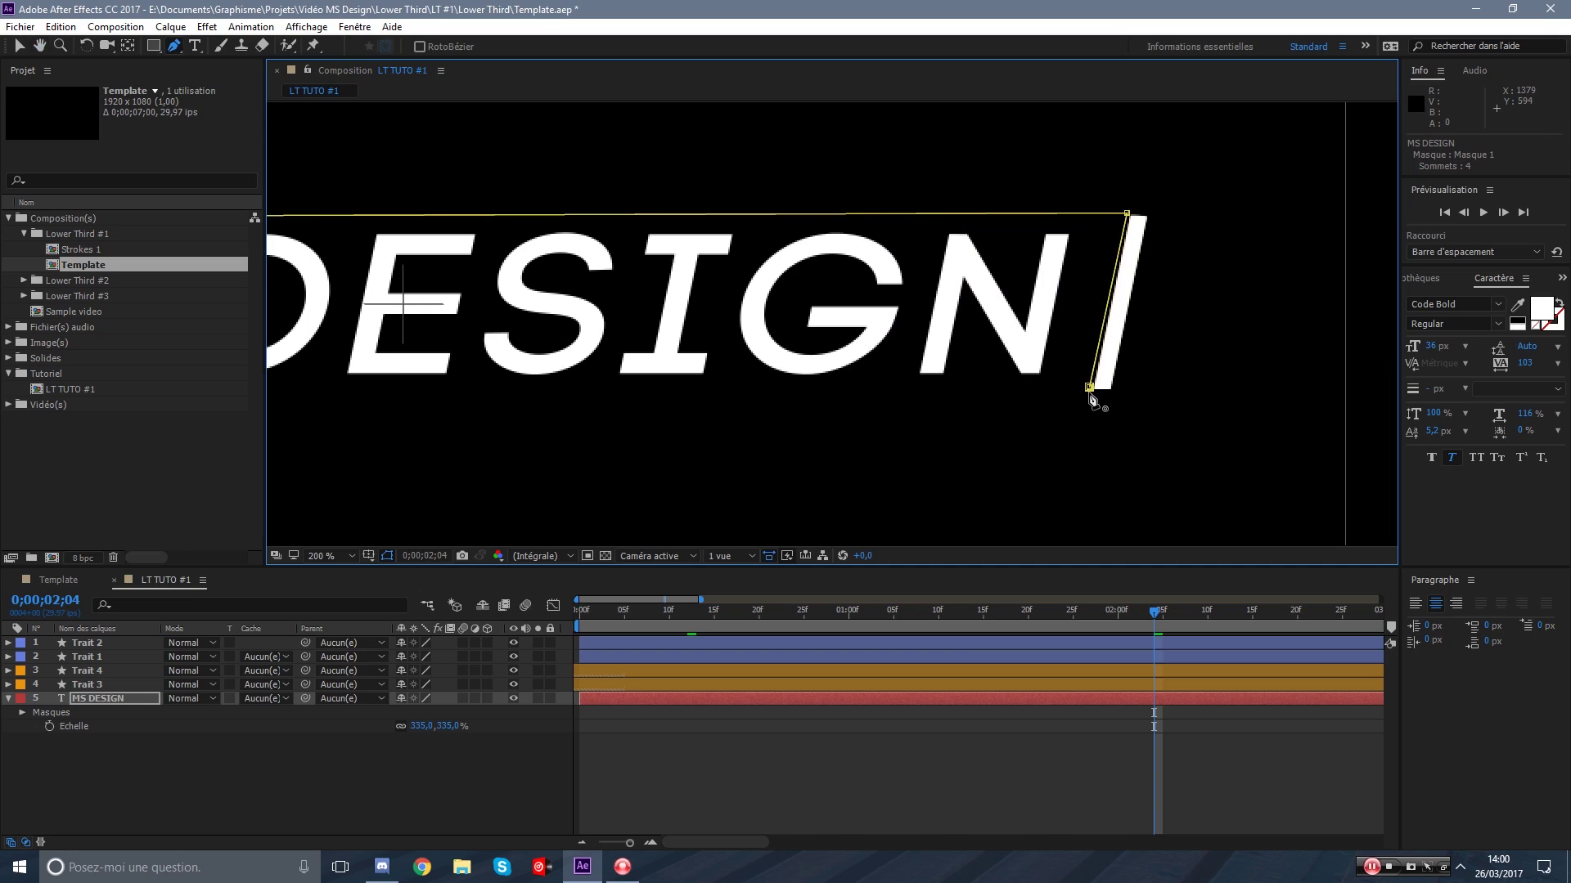
left_click(1089, 389)
left_click(936, 774)
scroll(840, 372, "down", 2)
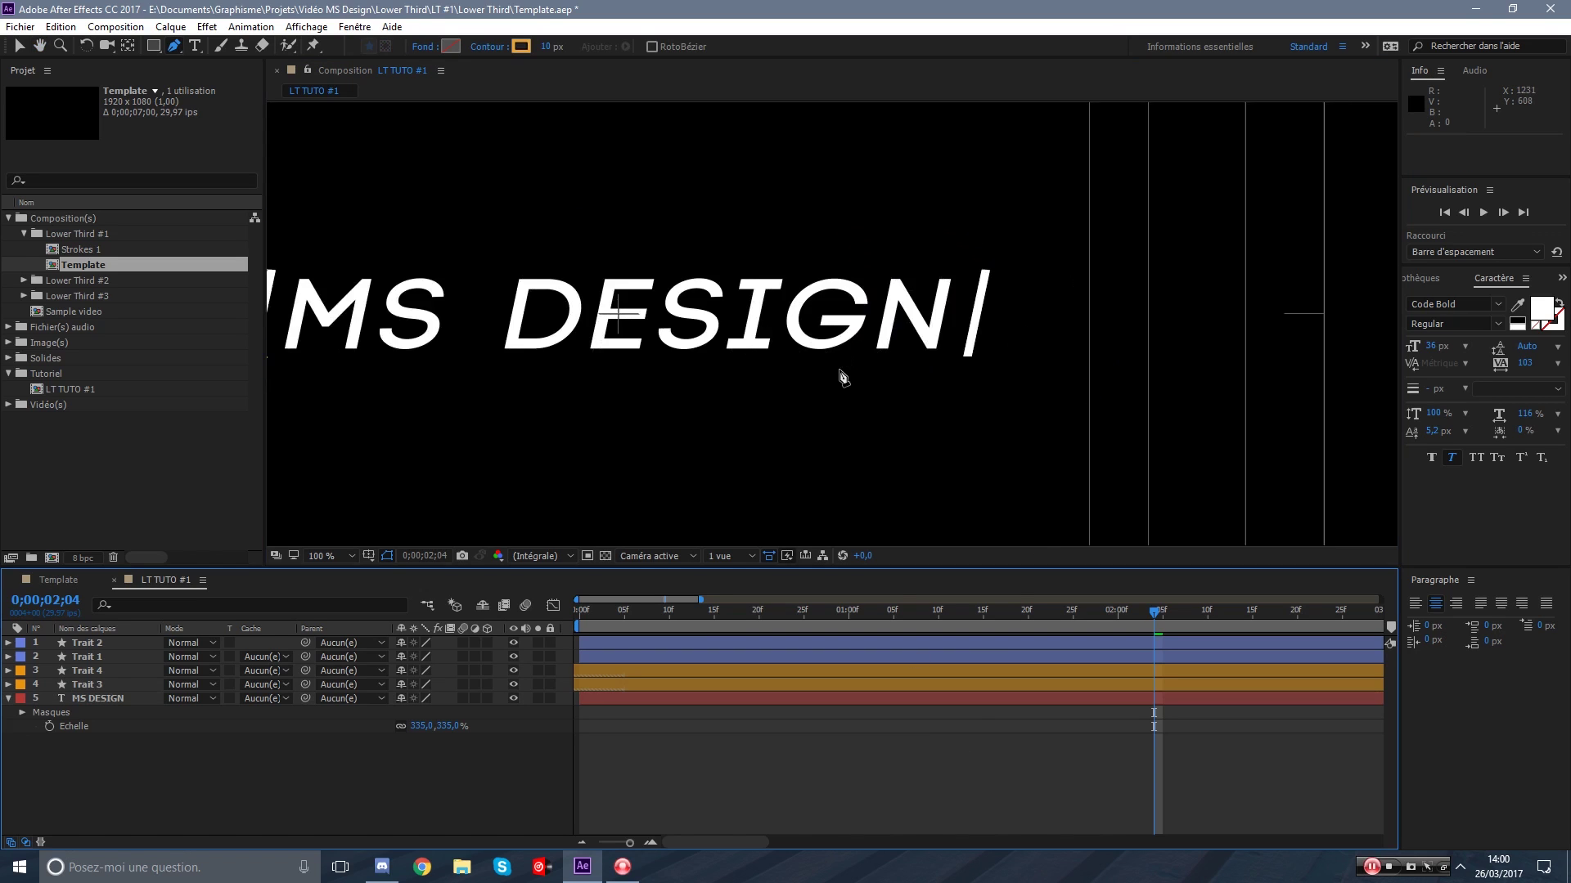
Reveal Trait 3's Position keyframes and place the time indicator on the last one at 0;00;02;05.
left_click(619, 699)
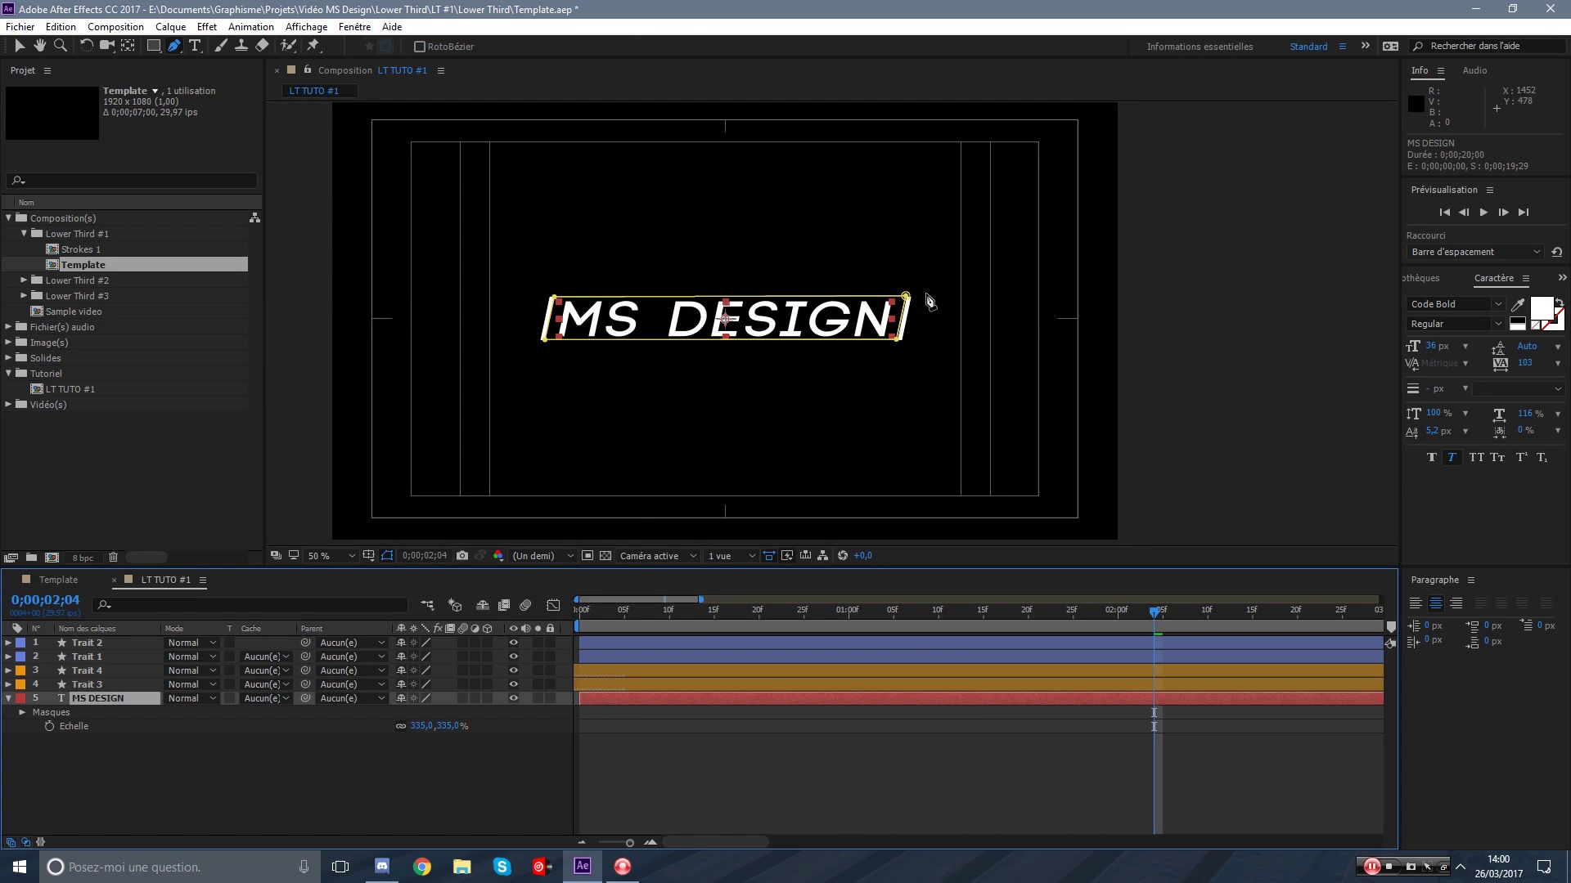
left_click(17, 49)
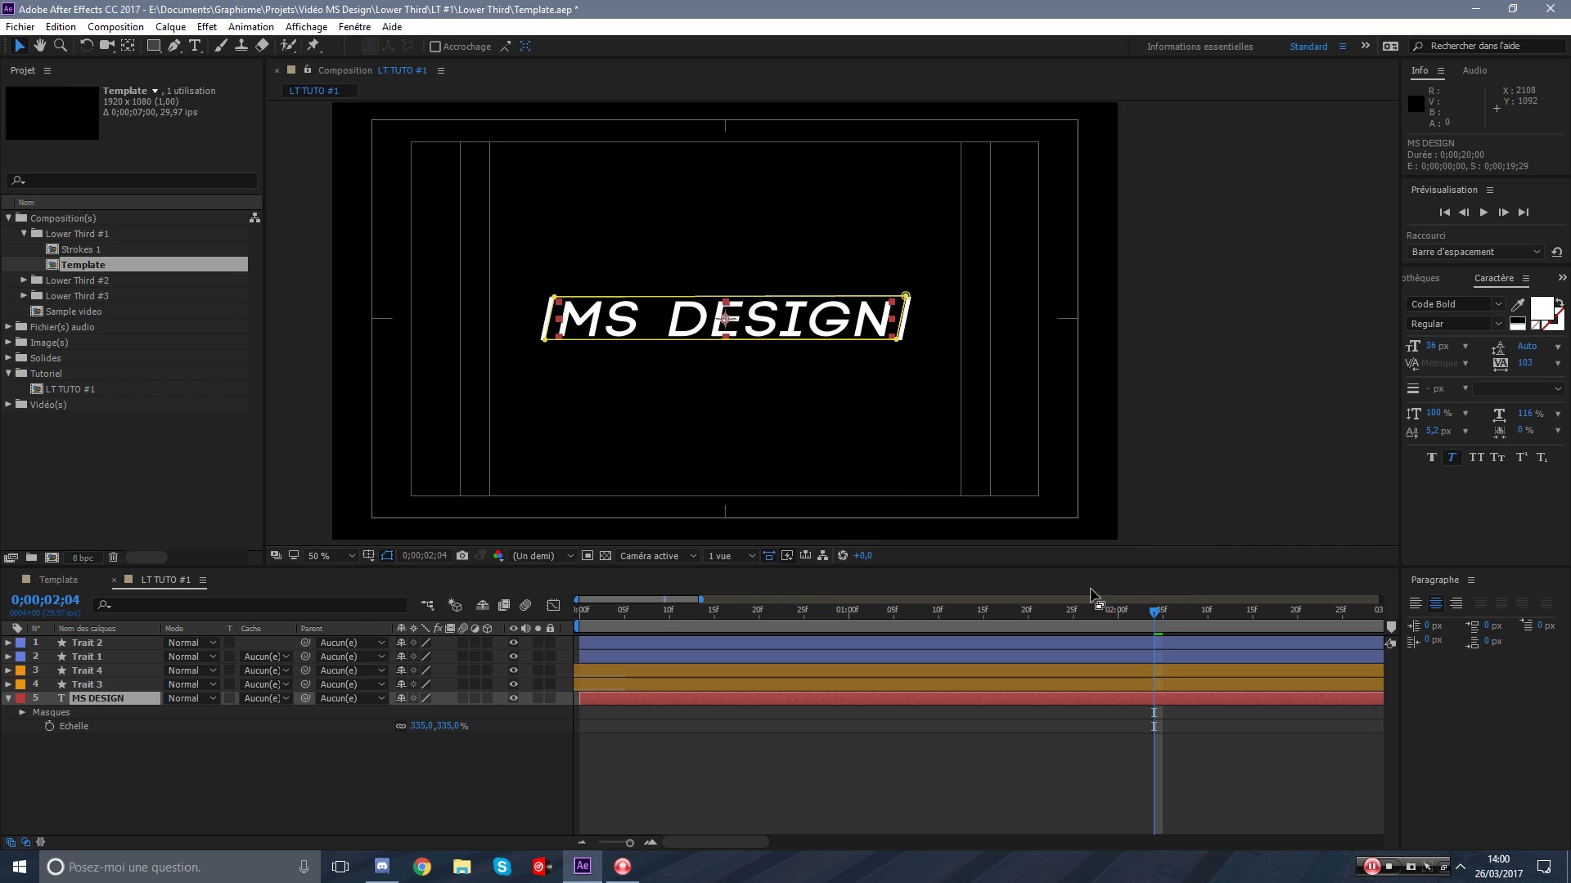
left_click(105, 685)
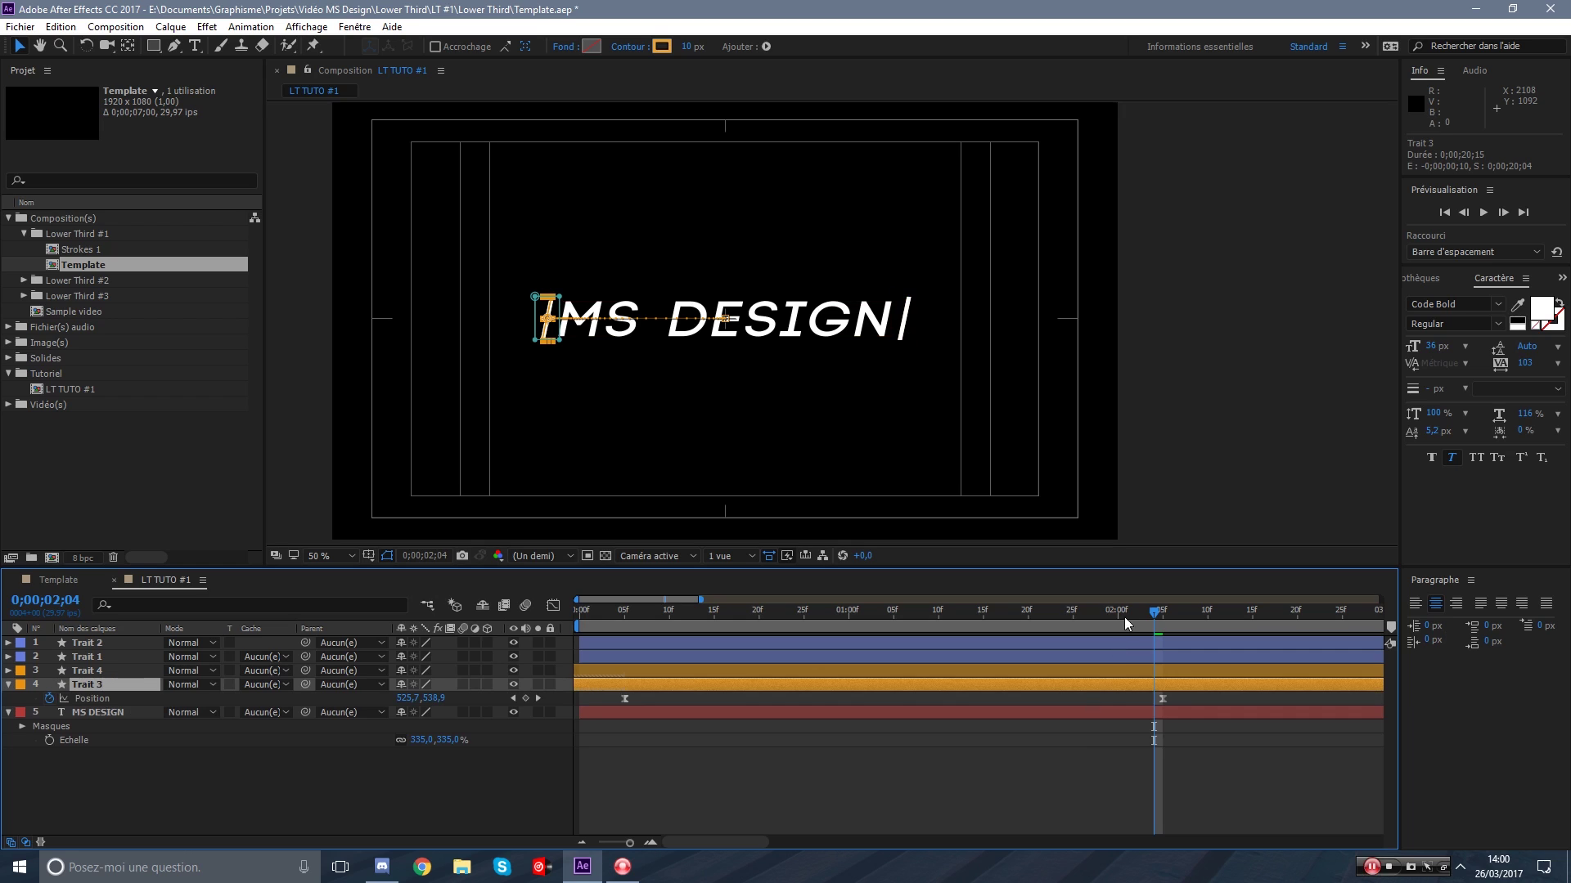
left_click_drag(1157, 612, 1166, 620)
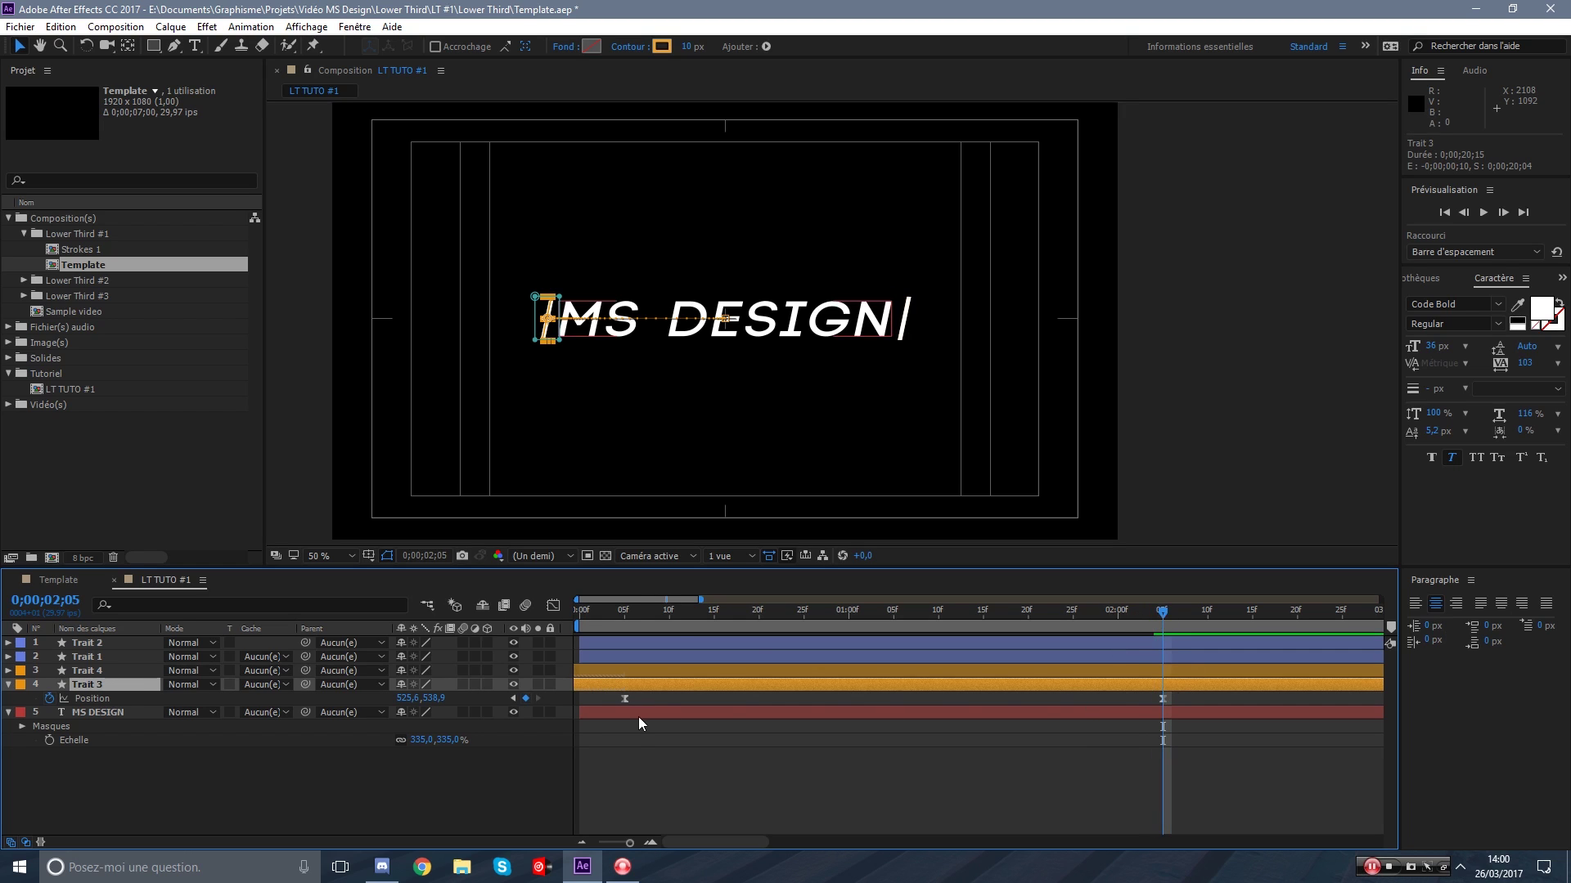
left_click(624, 615)
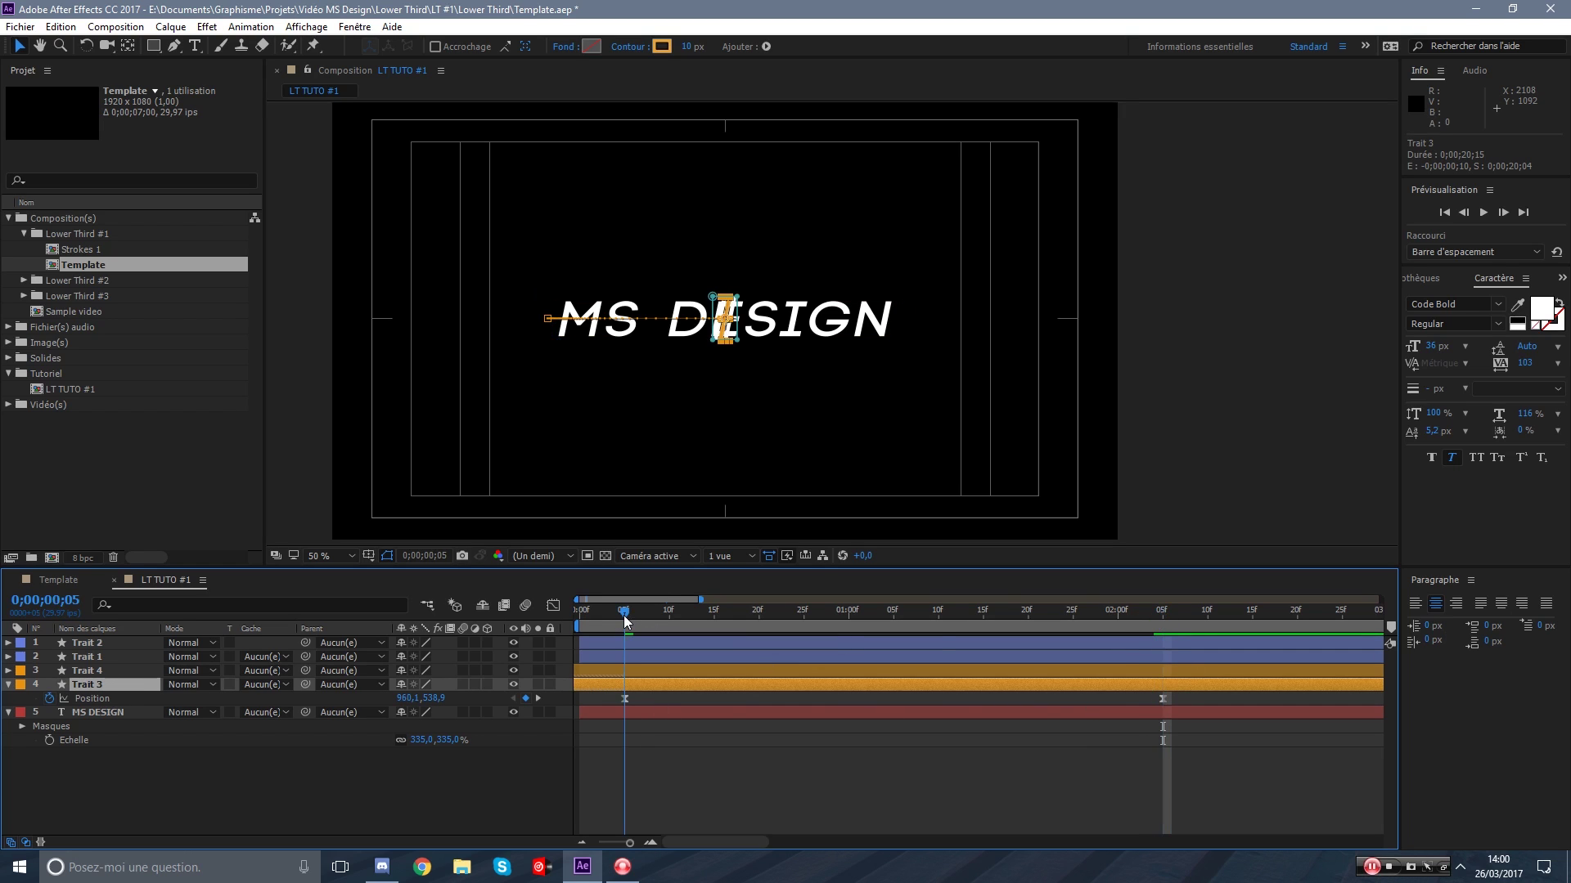
left_click(1162, 615)
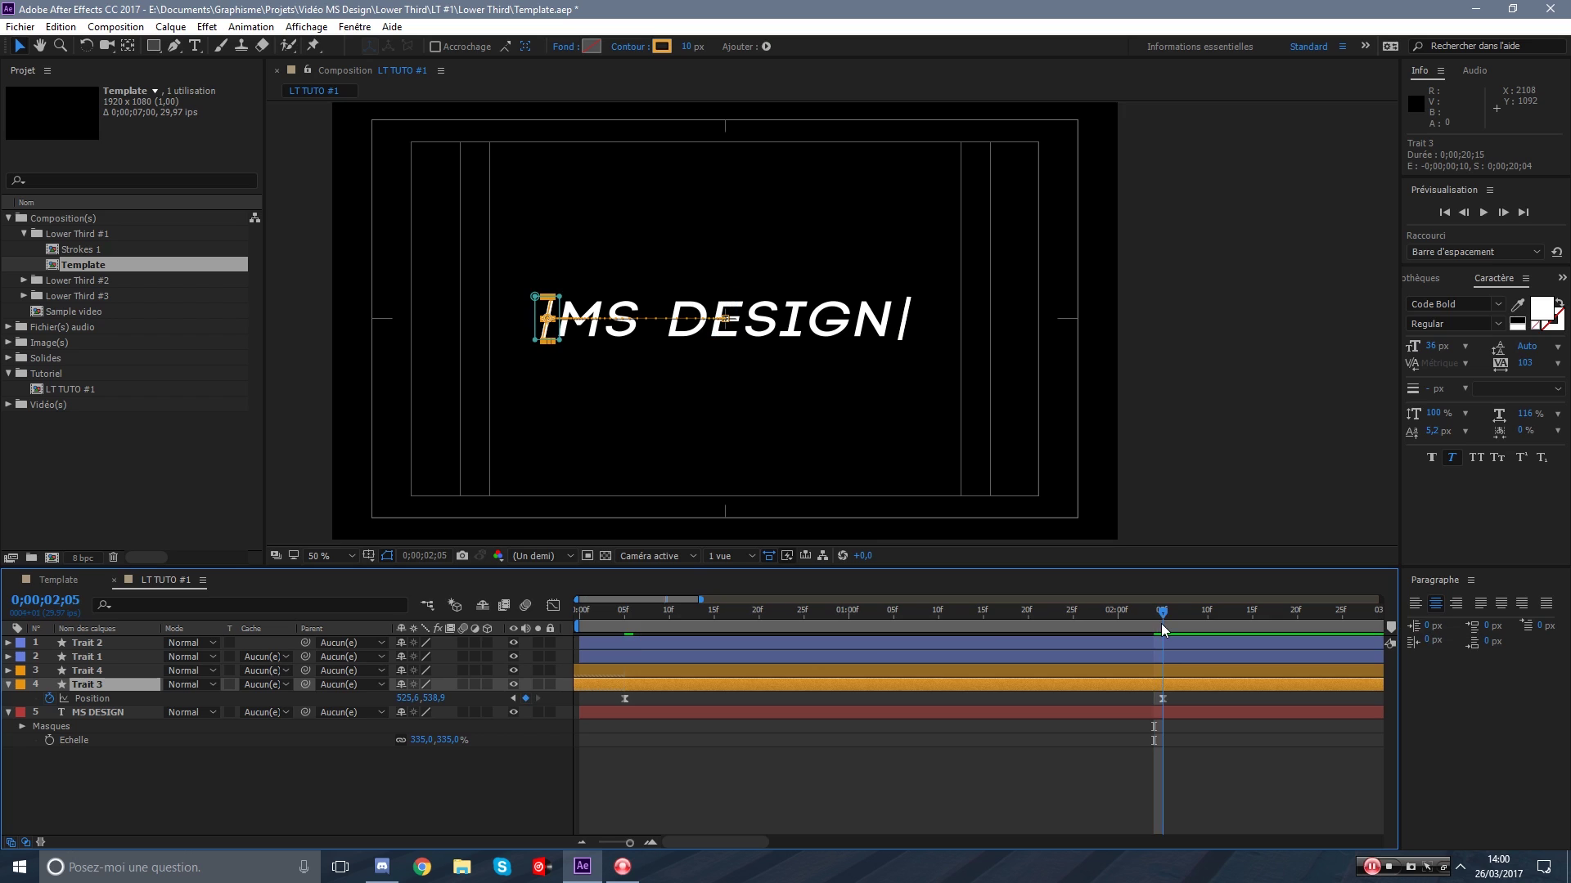
Select the MS DESIGN layer and expand its Masque 1 to show all the mask properties.
left_click(1166, 711)
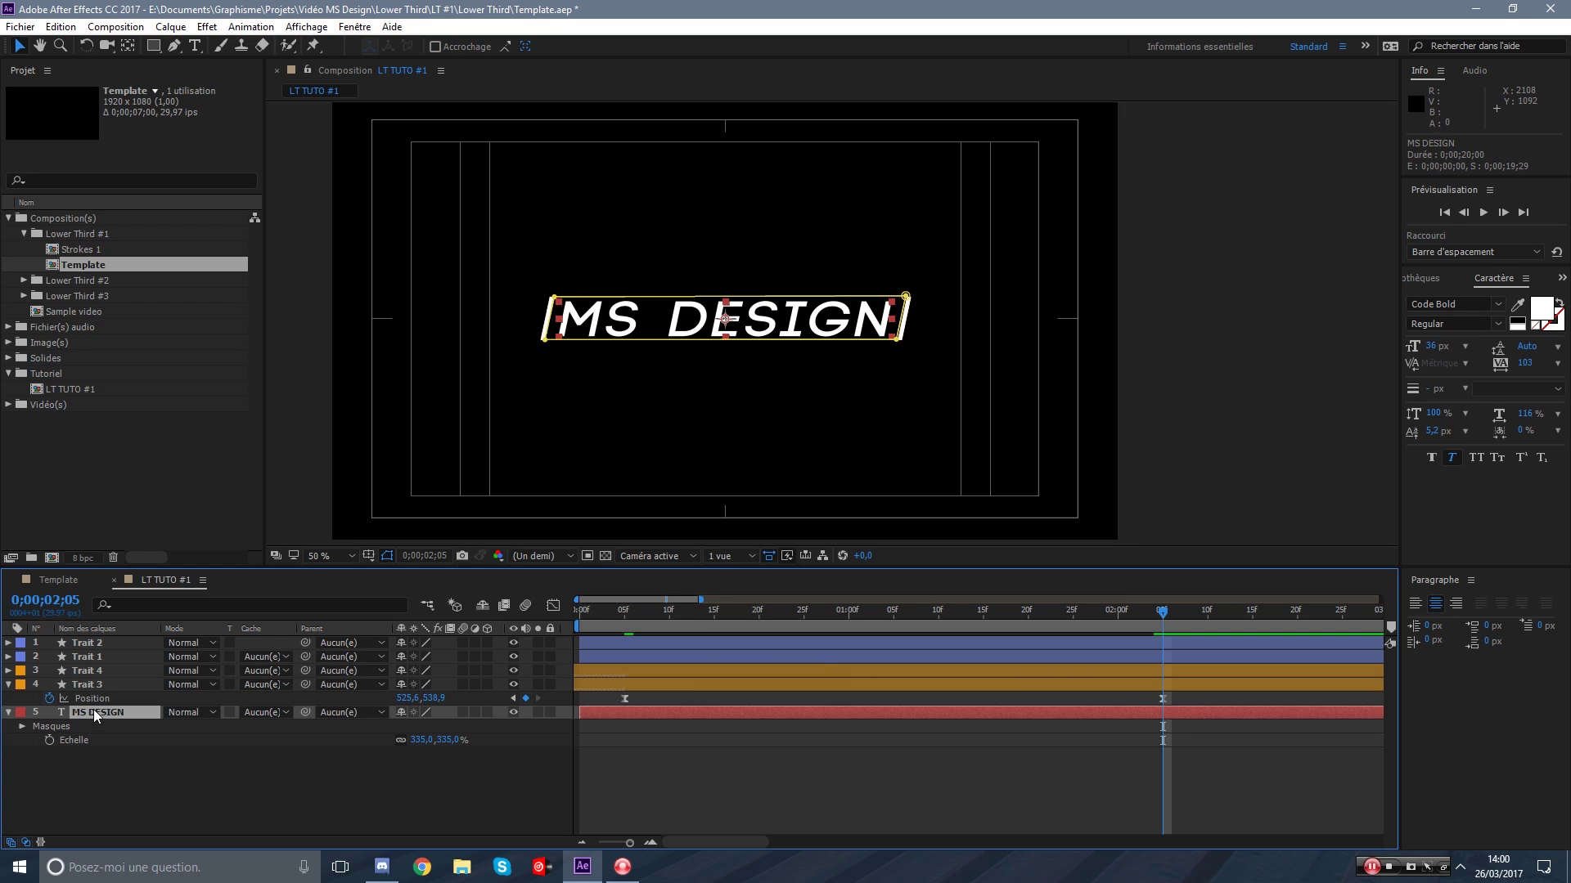
key("m")
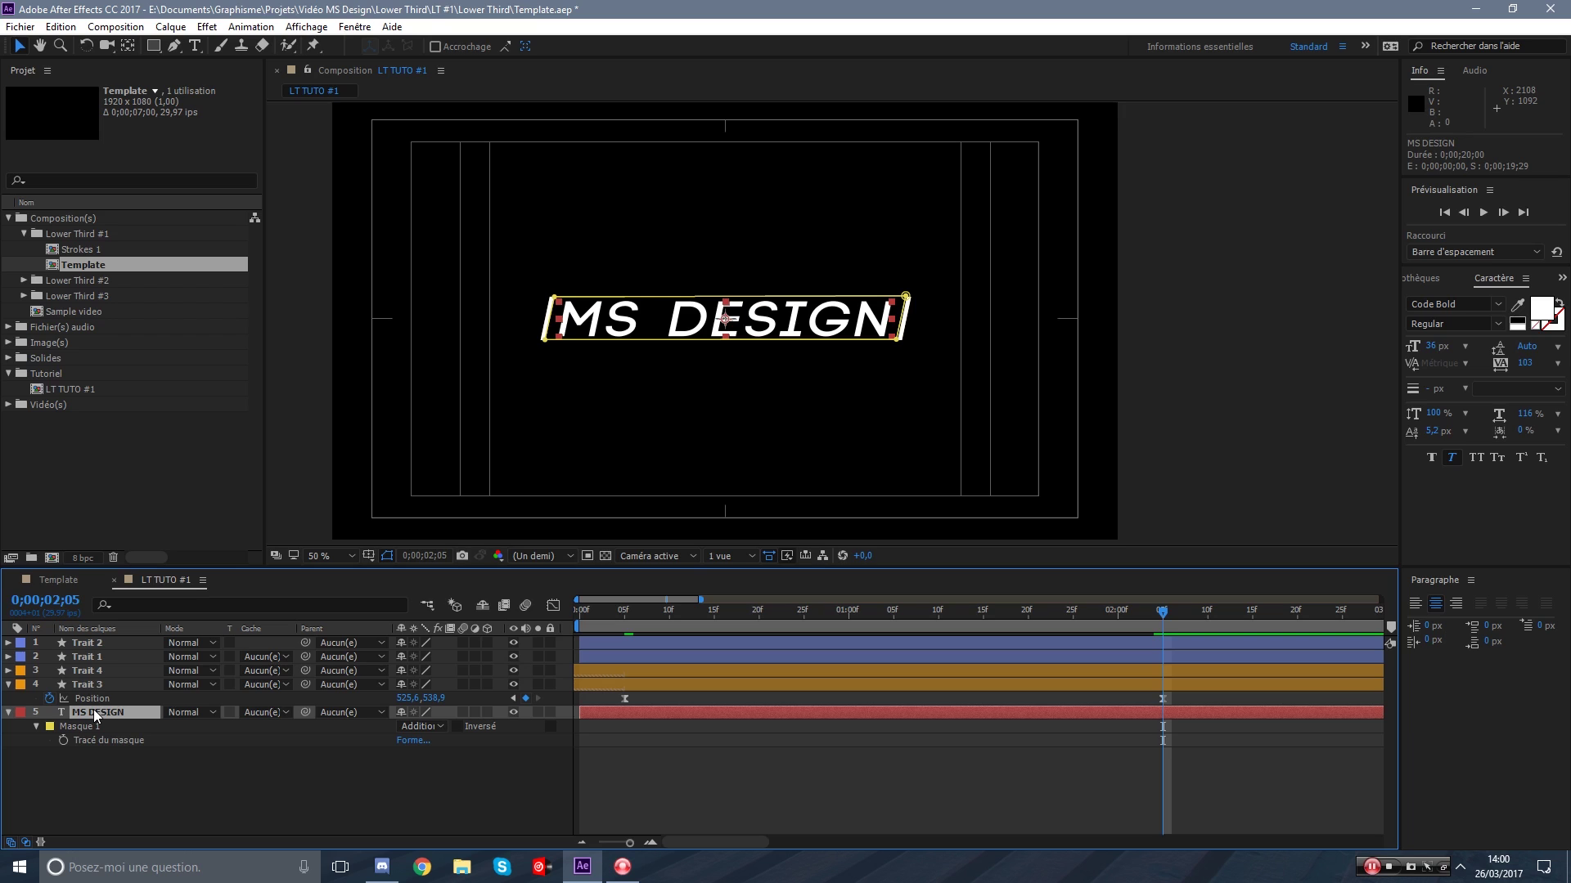
left_click(36, 727)
left_click(4, 721)
left_click(8, 714)
left_click(8, 713)
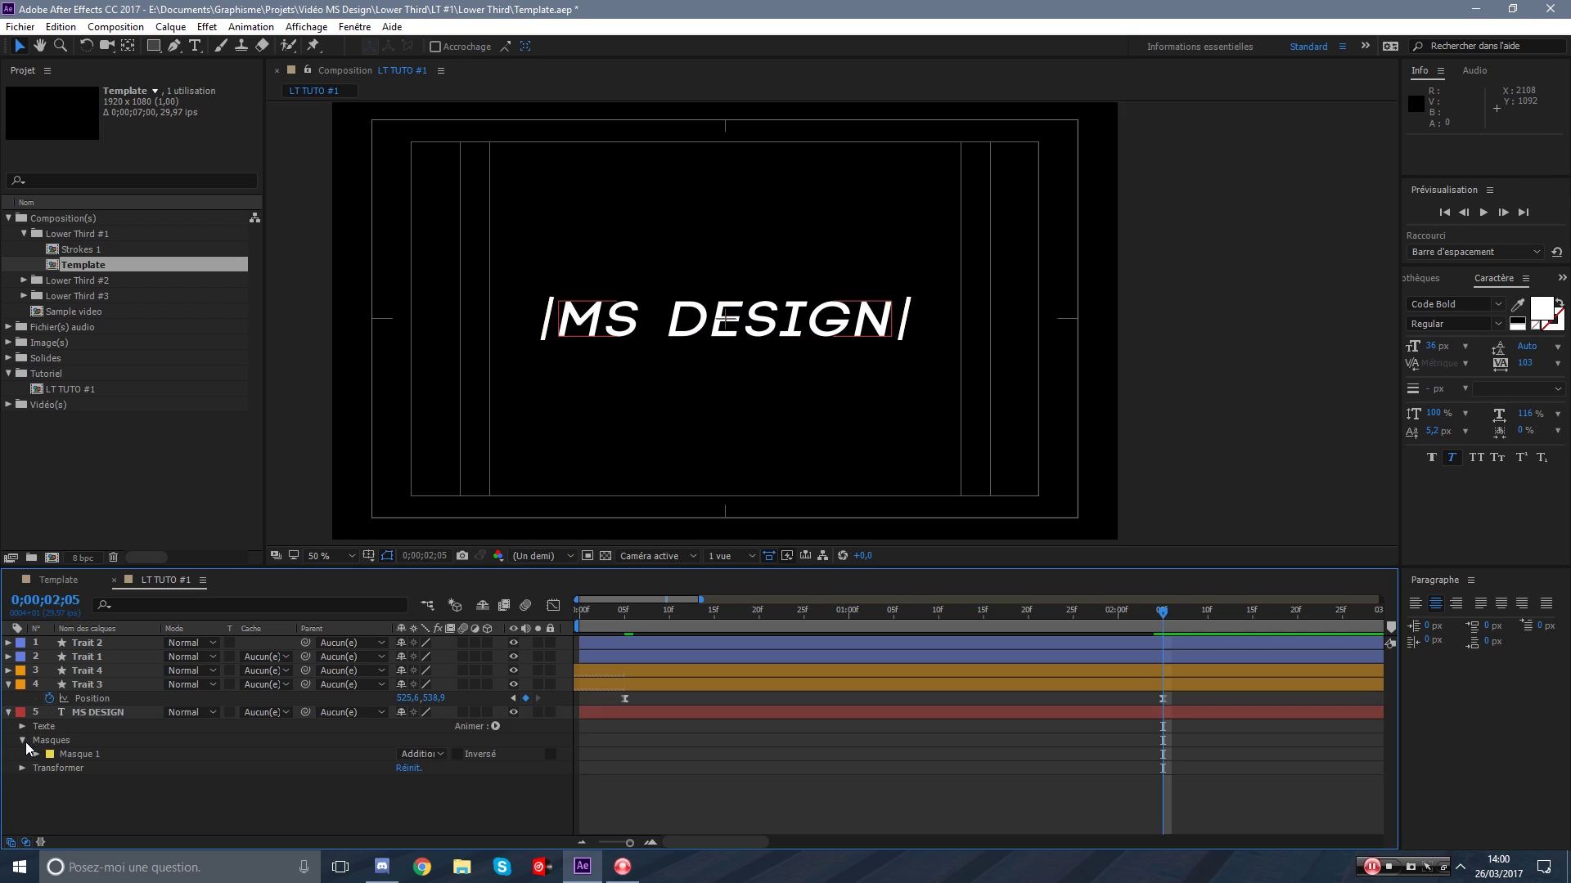
left_click(23, 740)
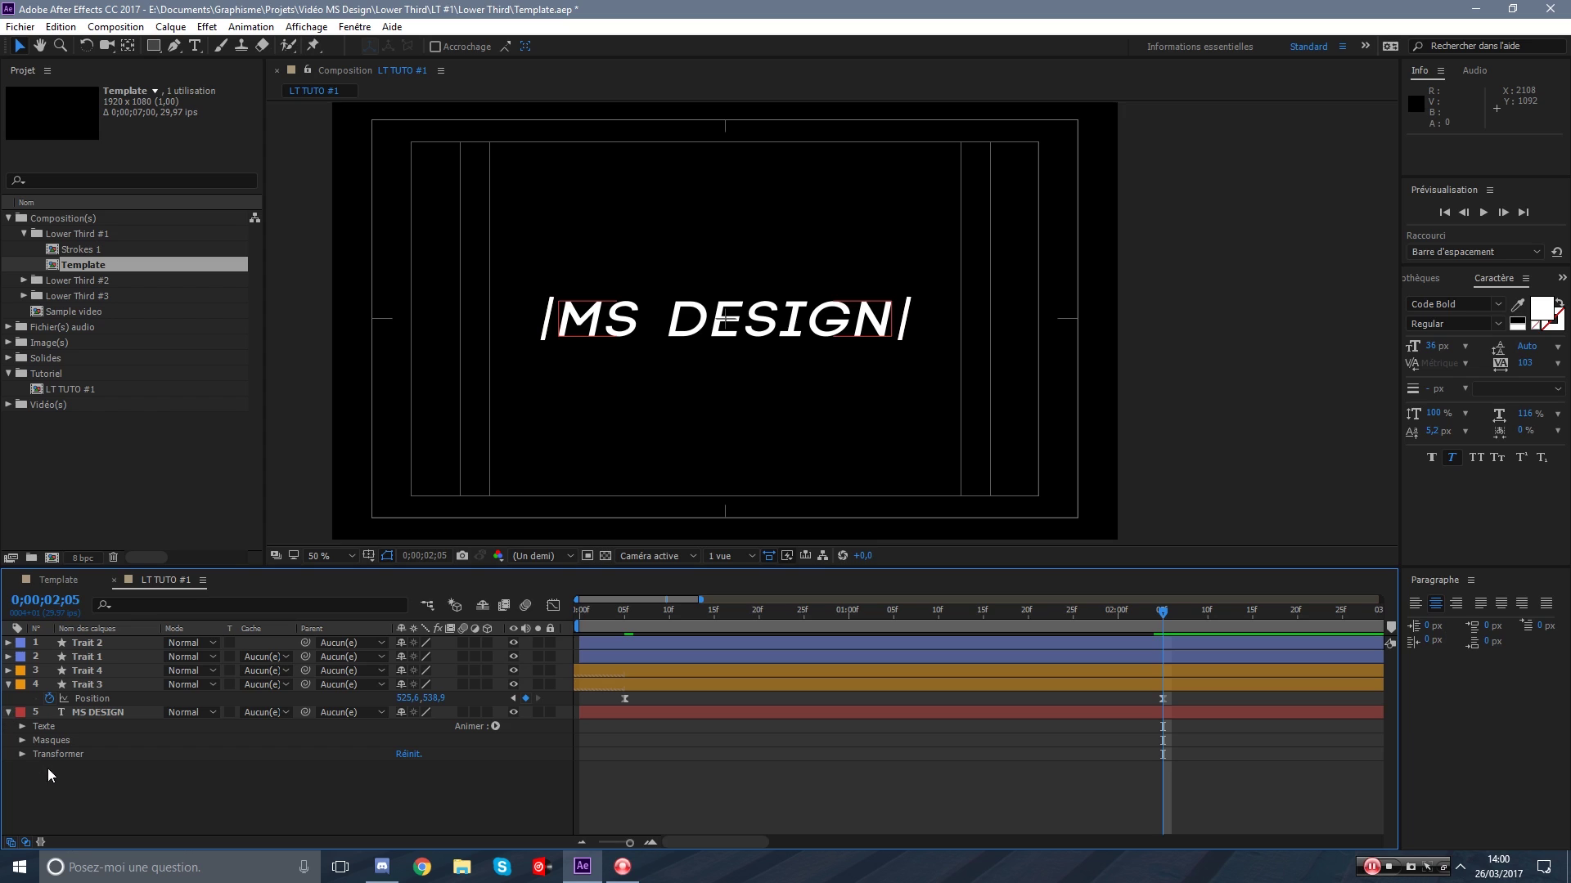
left_click(23, 740)
left_click(36, 755)
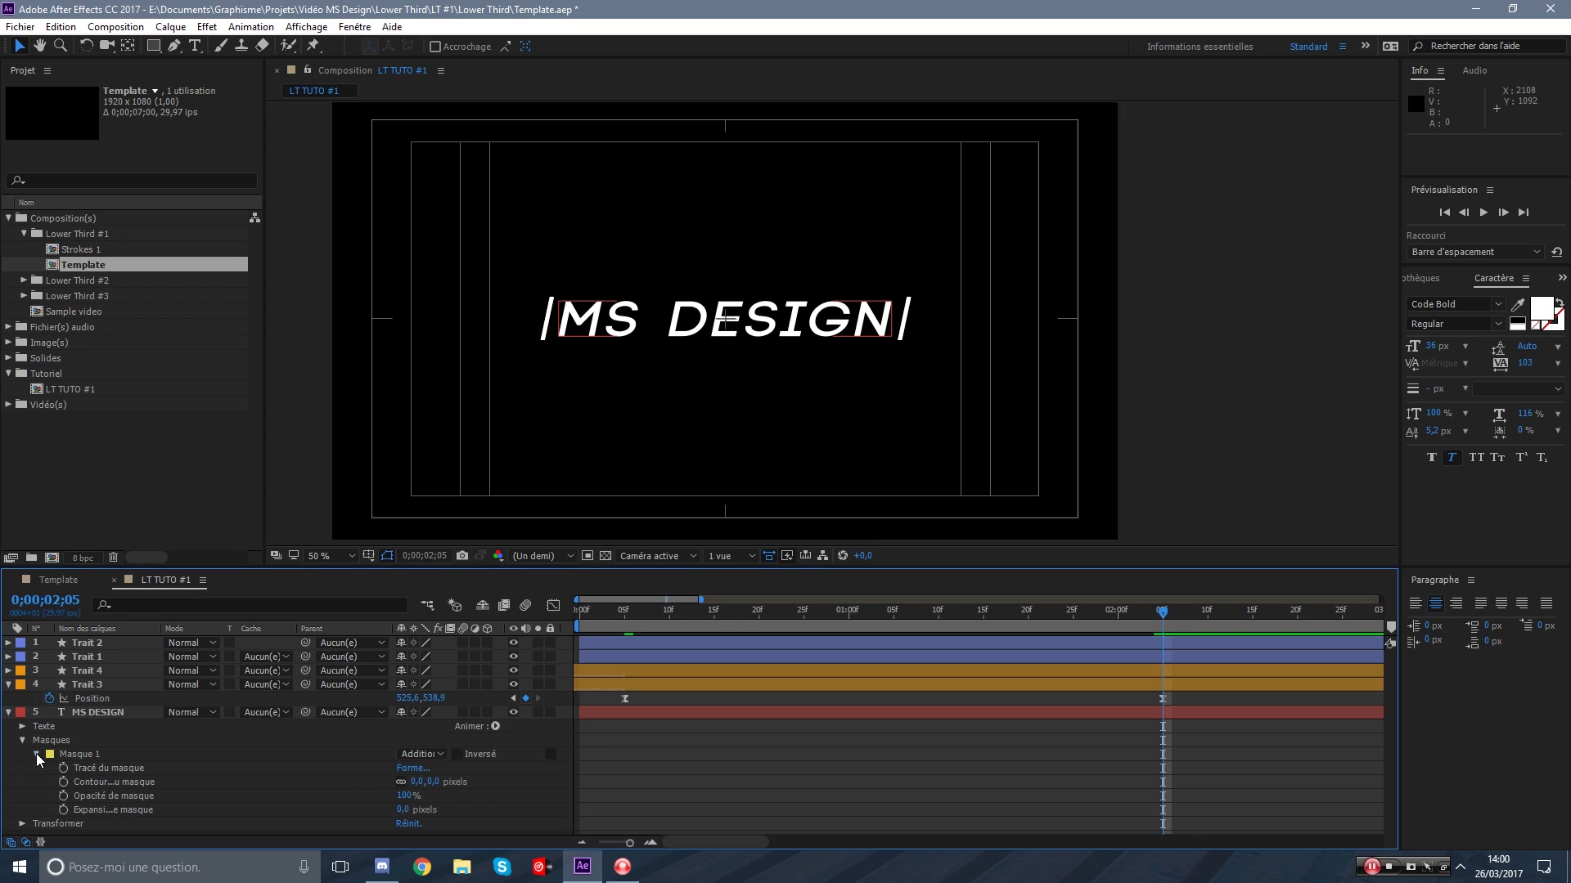
Enable keyframing of the mask path of Masque 1 at 0;00;02;05 with the mask fully open.
left_click(159, 782)
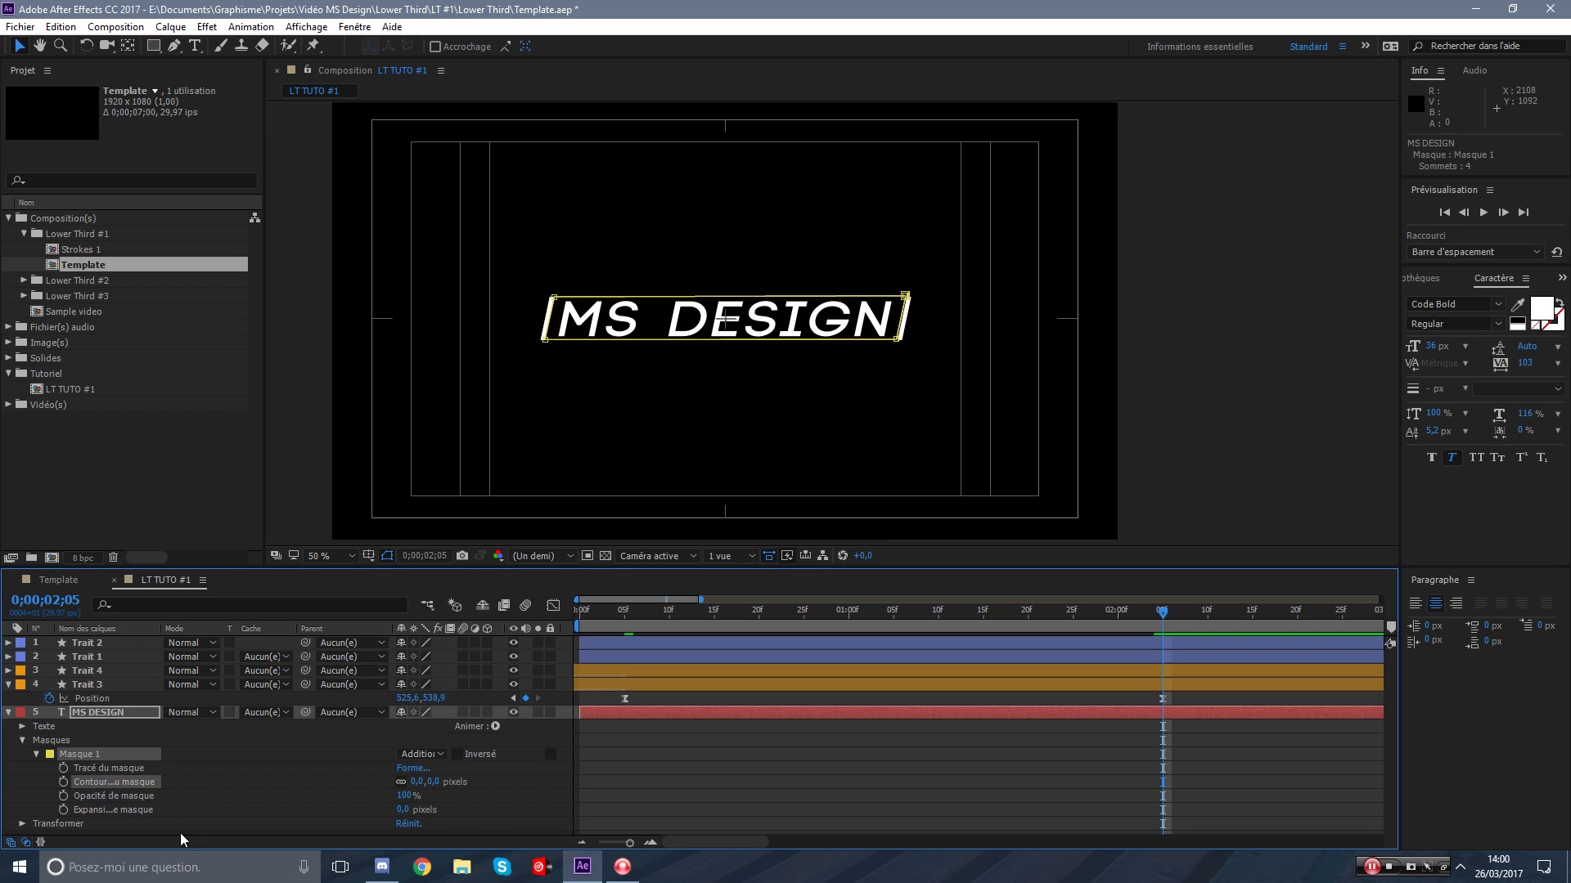
left_click(105, 773)
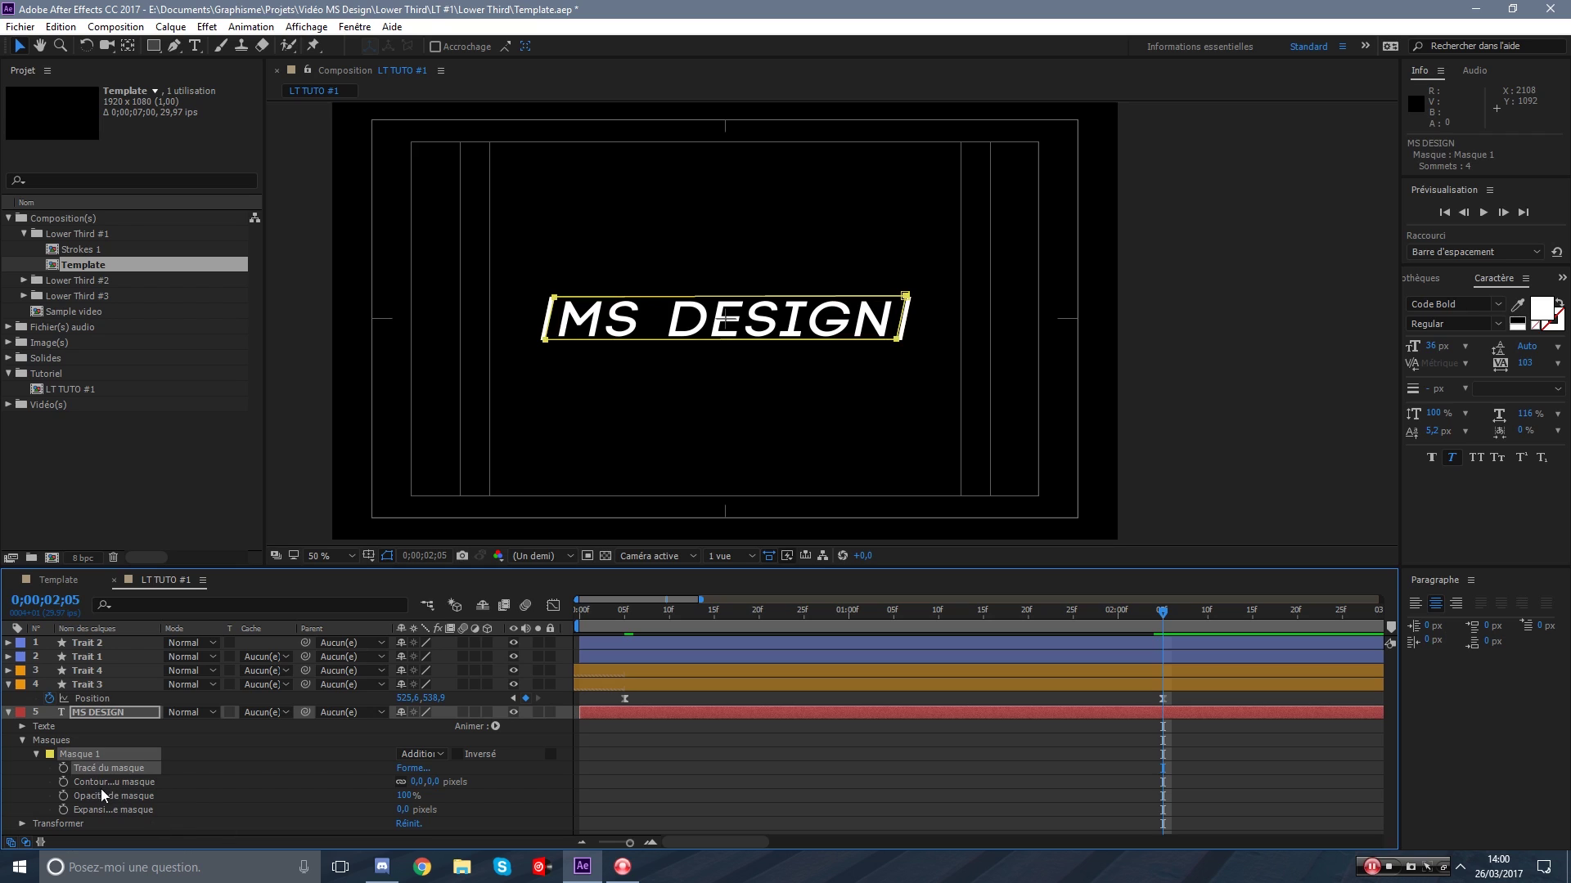
left_click(68, 768)
mouse_move(1162, 613)
left_mouse_down()
mouse_move(1145, 619)
mouse_move(1163, 627)
left_mouse_up()
At 0;00;00;05, pull the mask's edge beyond the N inwards to the strokes at the composition centre.
left_click_drag(1163, 615, 624, 652)
scroll(825, 355, "up", 3)
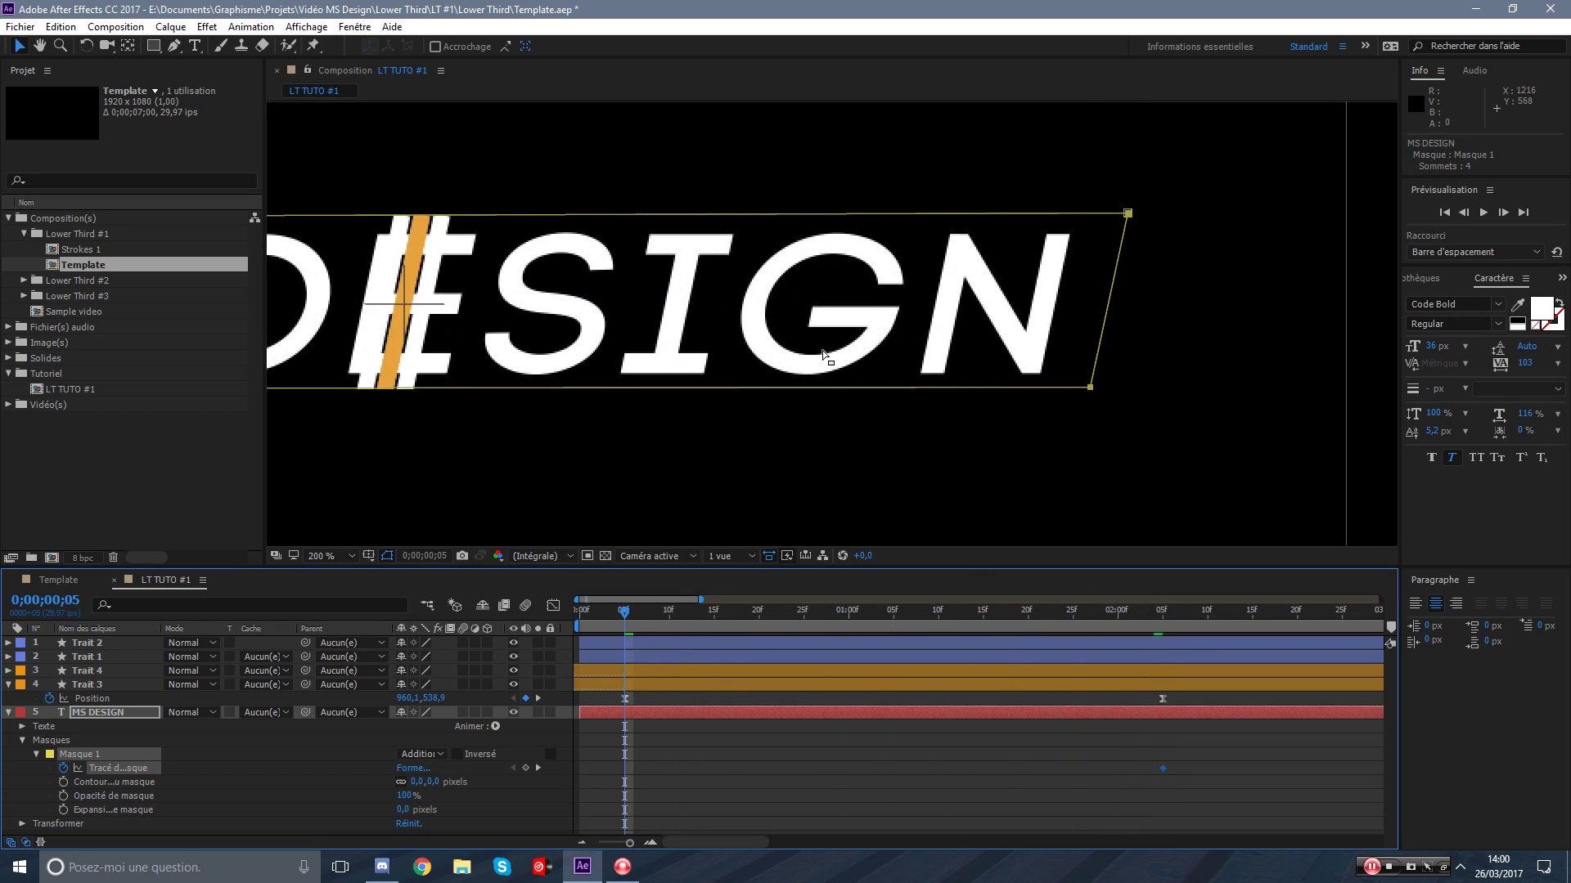
left_click_drag(489, 330, 711, 334)
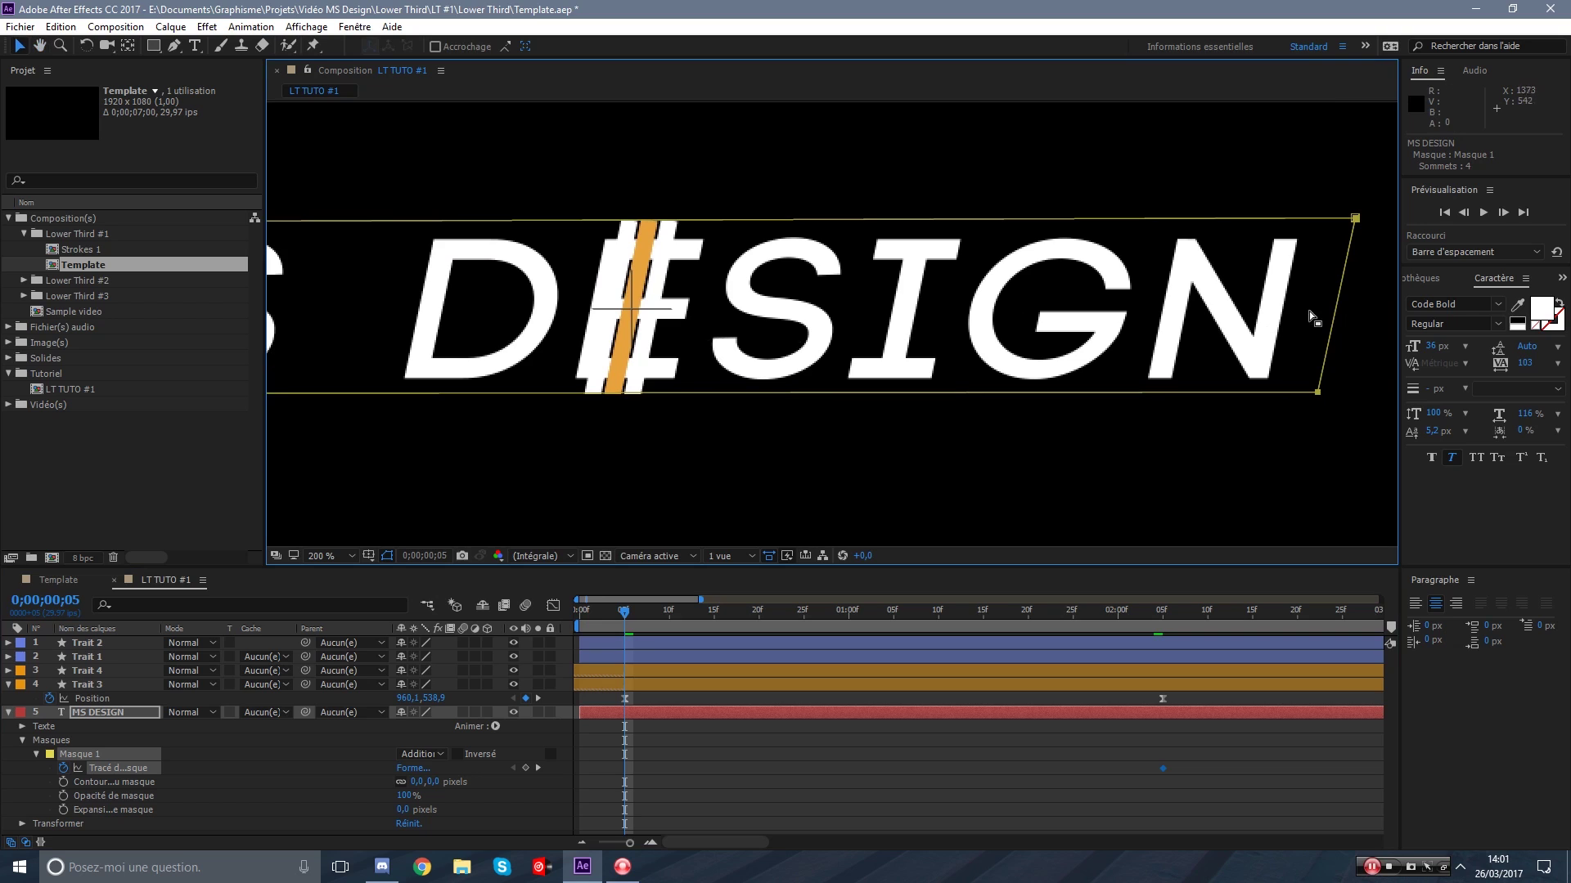
double_click(1338, 323)
left_click_drag(1355, 308, 652, 352)
Squeeze the mask's other edge in to the centre and shift the narrow mask onto the orange stroke to hide the text.
left_click_drag(549, 347, 728, 320)
mouse_move(533, 285)
left_mouse_down()
mouse_move(1265, 317)
mouse_move(1094, 298)
mouse_move(934, 317)
left_mouse_up()
scroll(1010, 307, "up", 2)
left_click_drag(1034, 319, 376, 316)
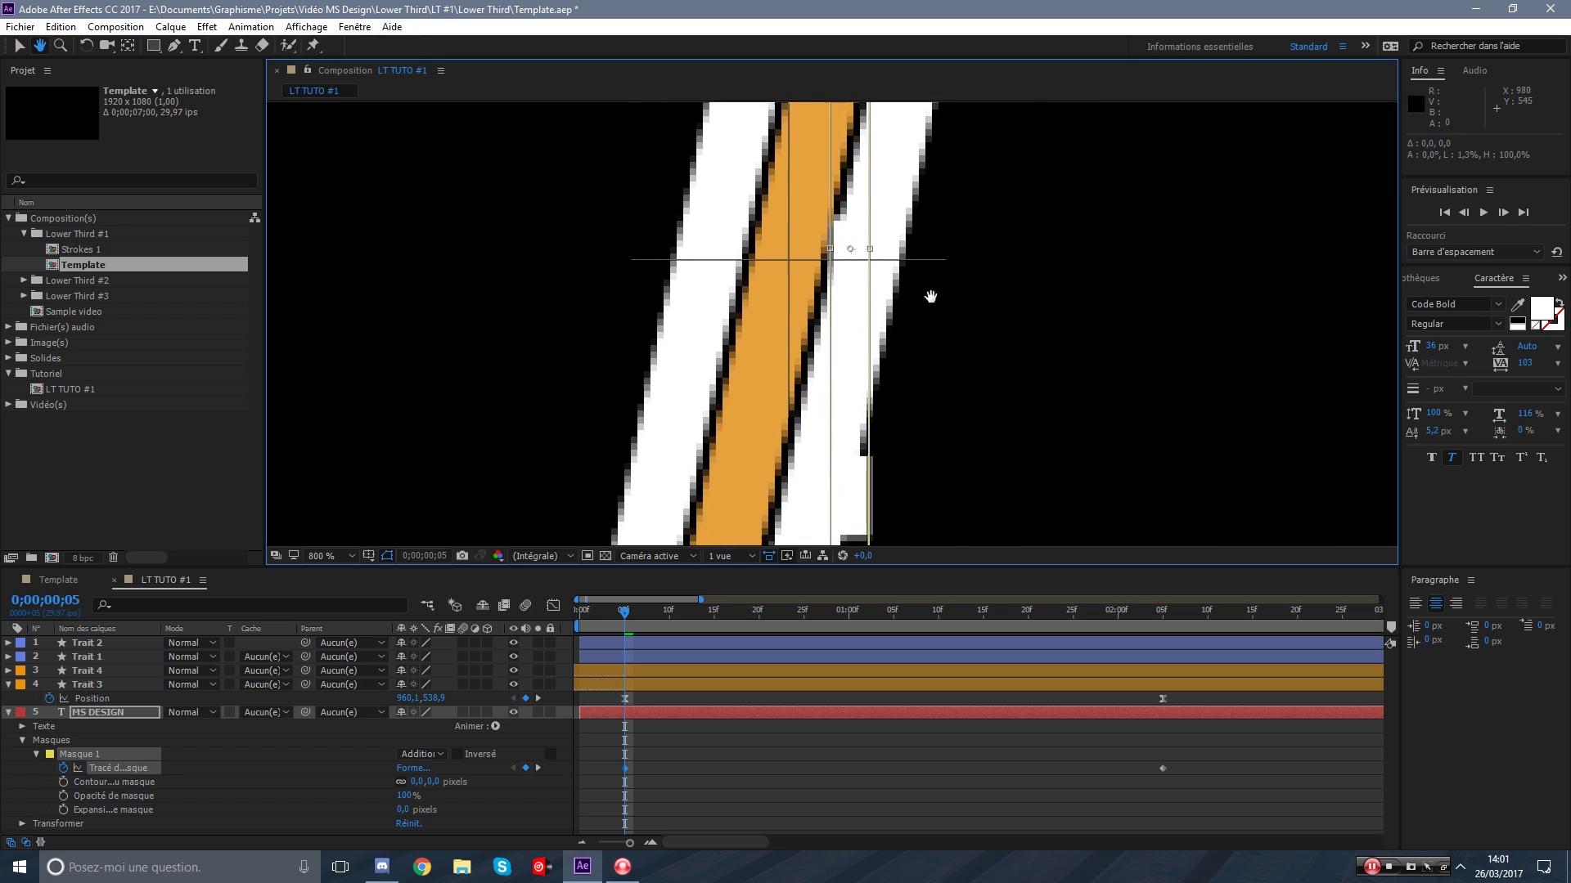
left_click_drag(930, 296, 942, 297)
left_click_drag(843, 249, 801, 258)
Fit the composition view up to 100 % and preview the mask opening between the moving strokes.
left_click(327, 556)
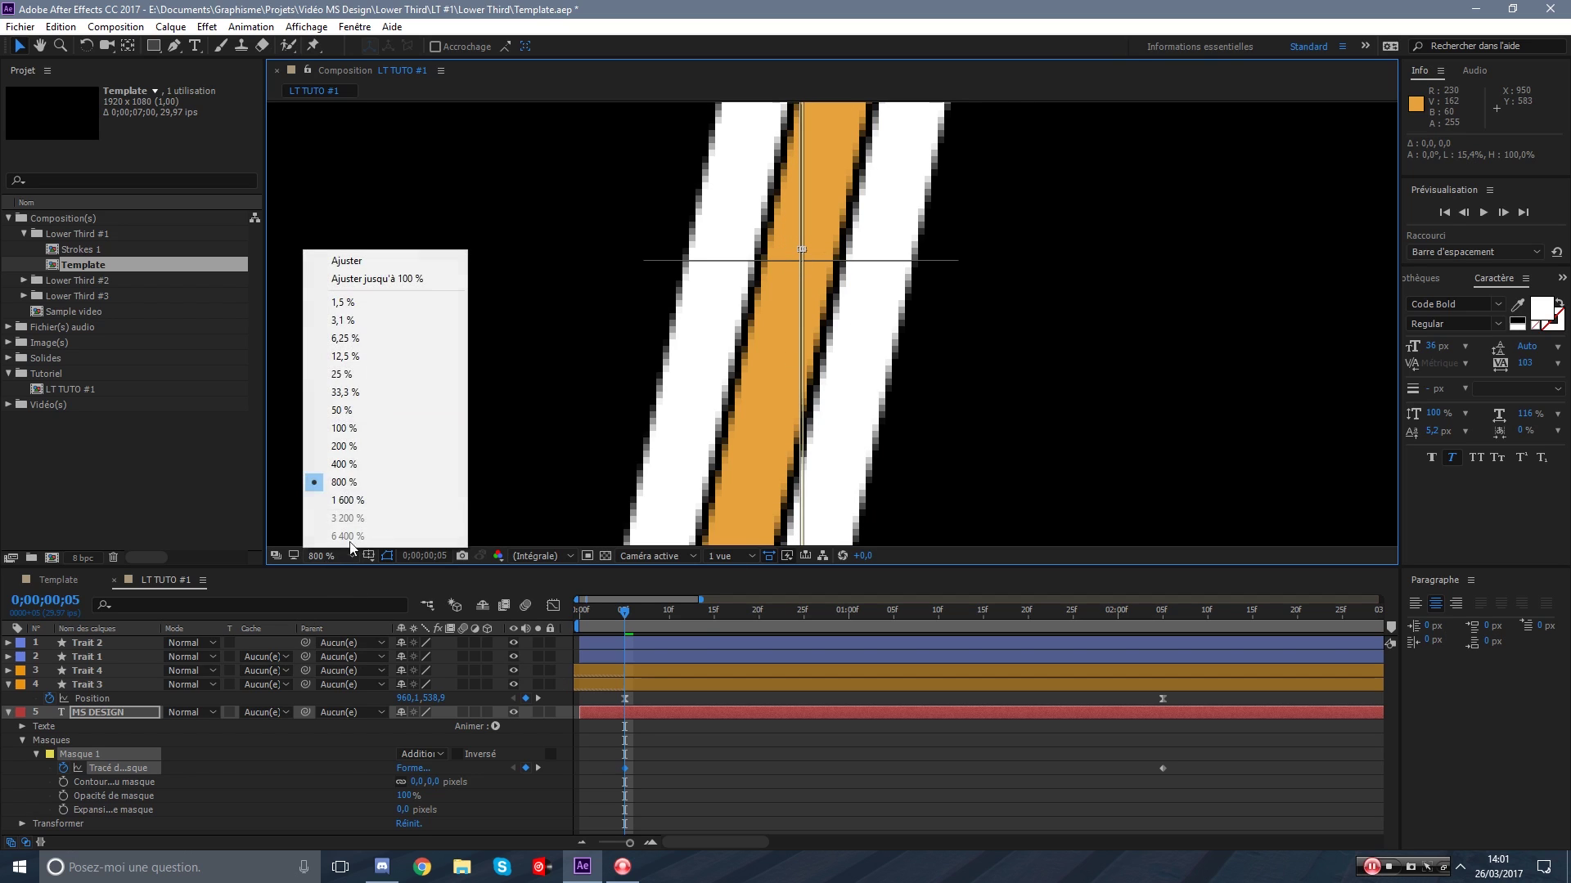
left_click(384, 280)
left_click(773, 803)
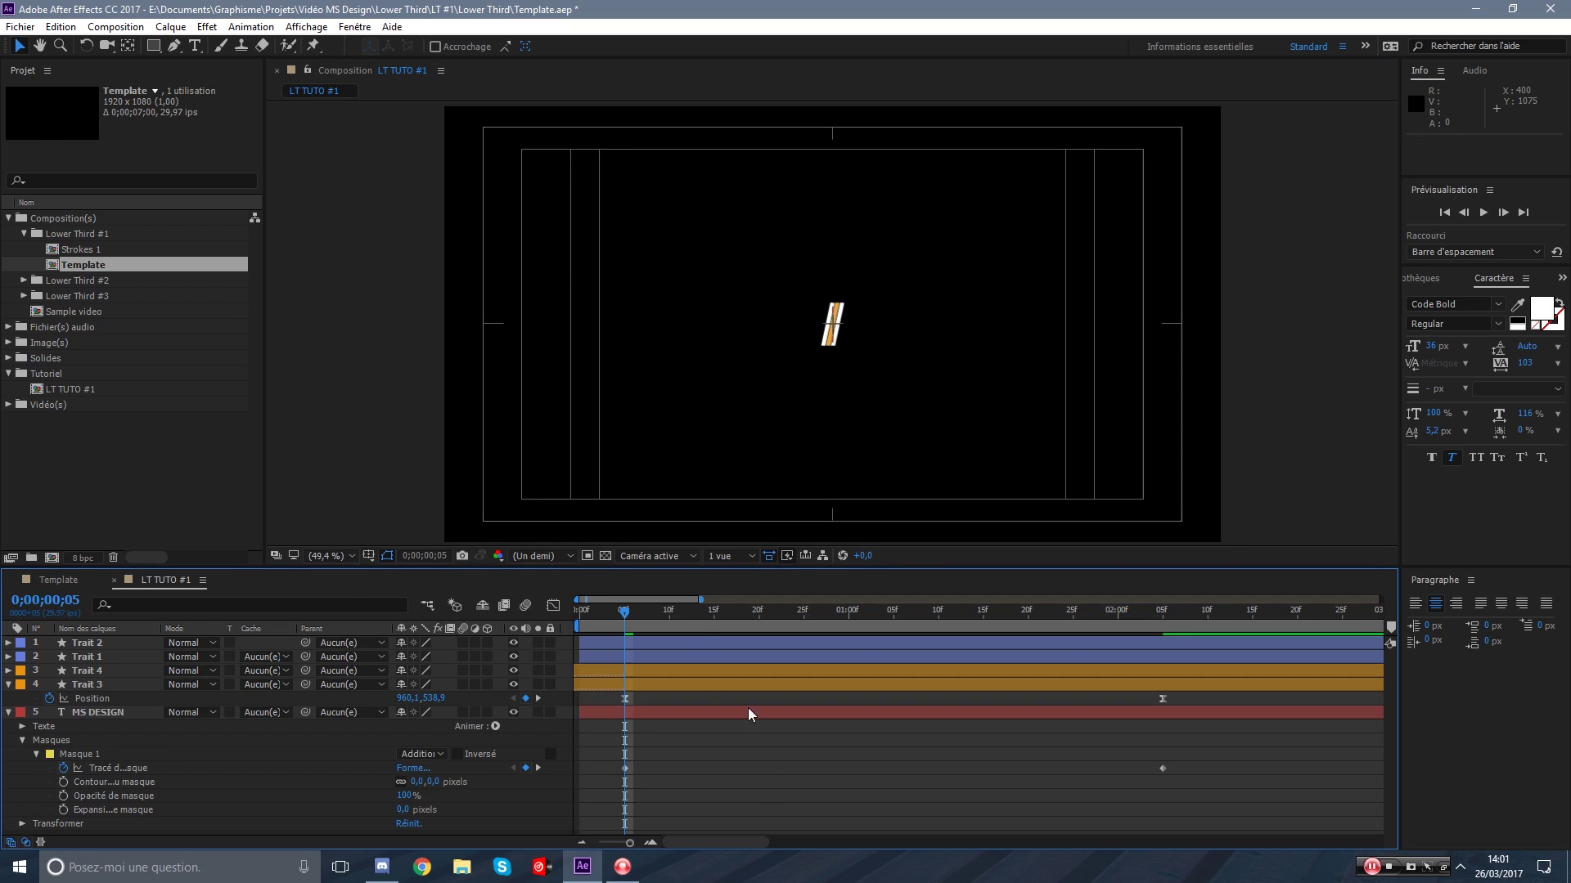
key("space")
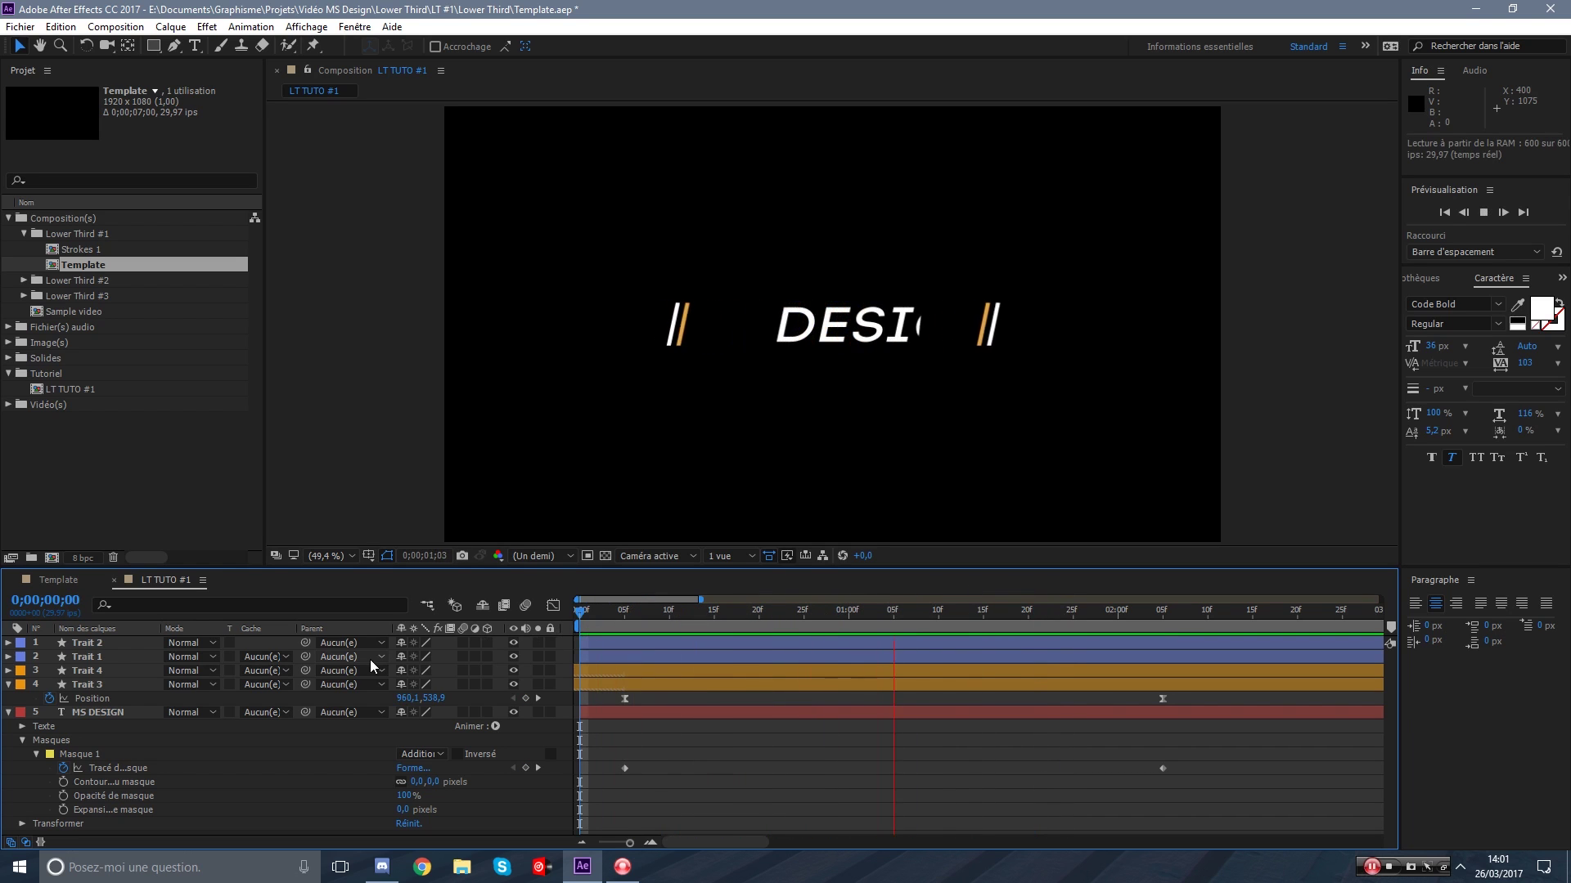
key("space")
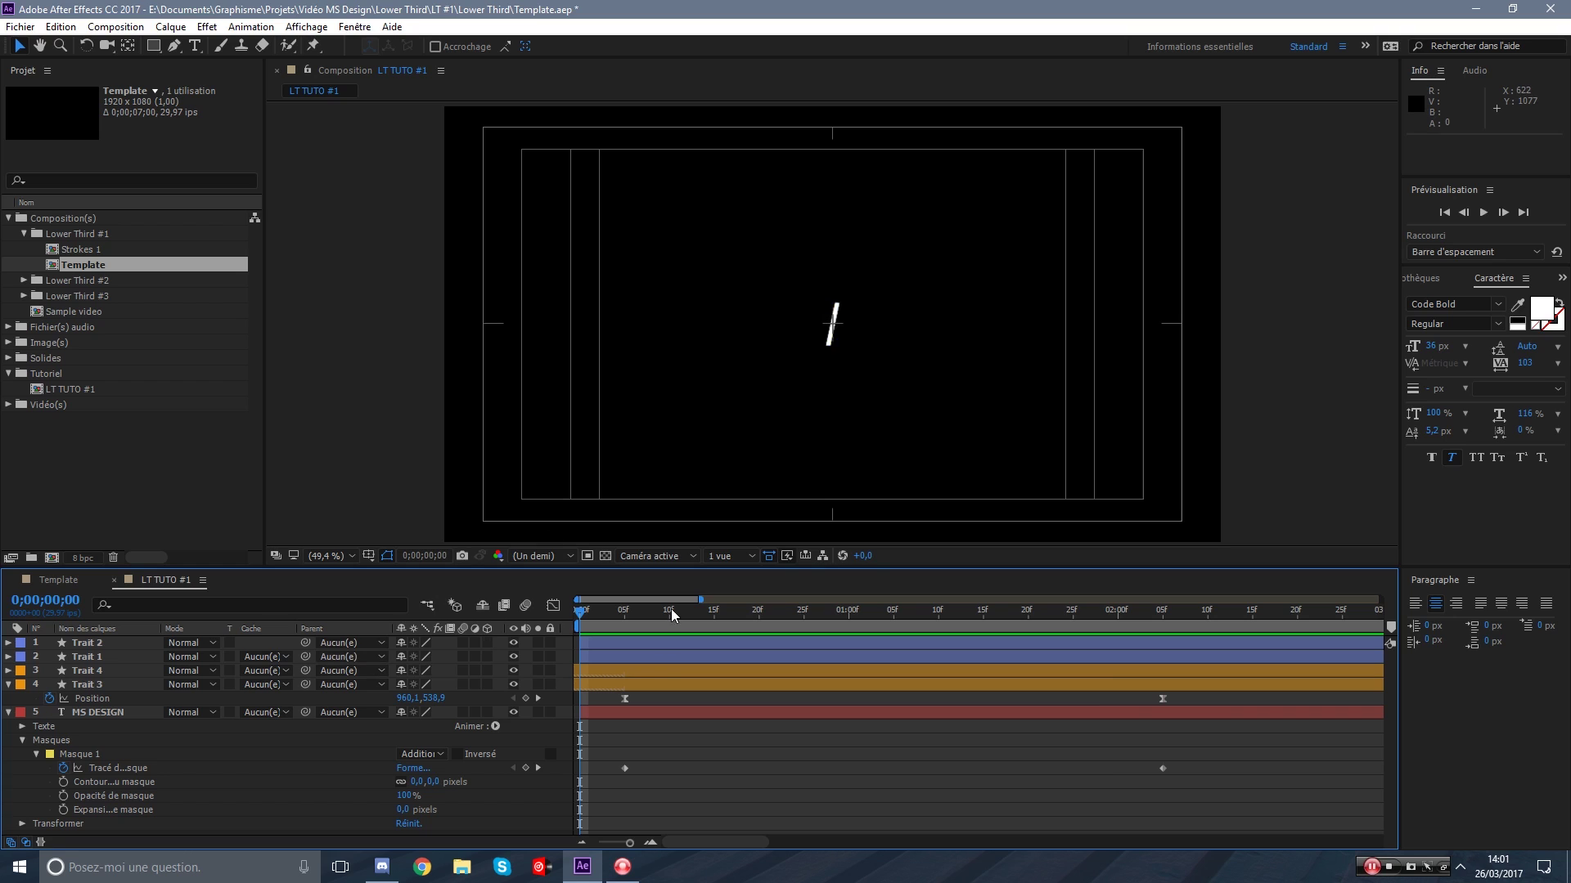
Solo the MS DESIGN layer, preview its mask reveal alone, and scrub to 0;00;00;12.
left_click(126, 716)
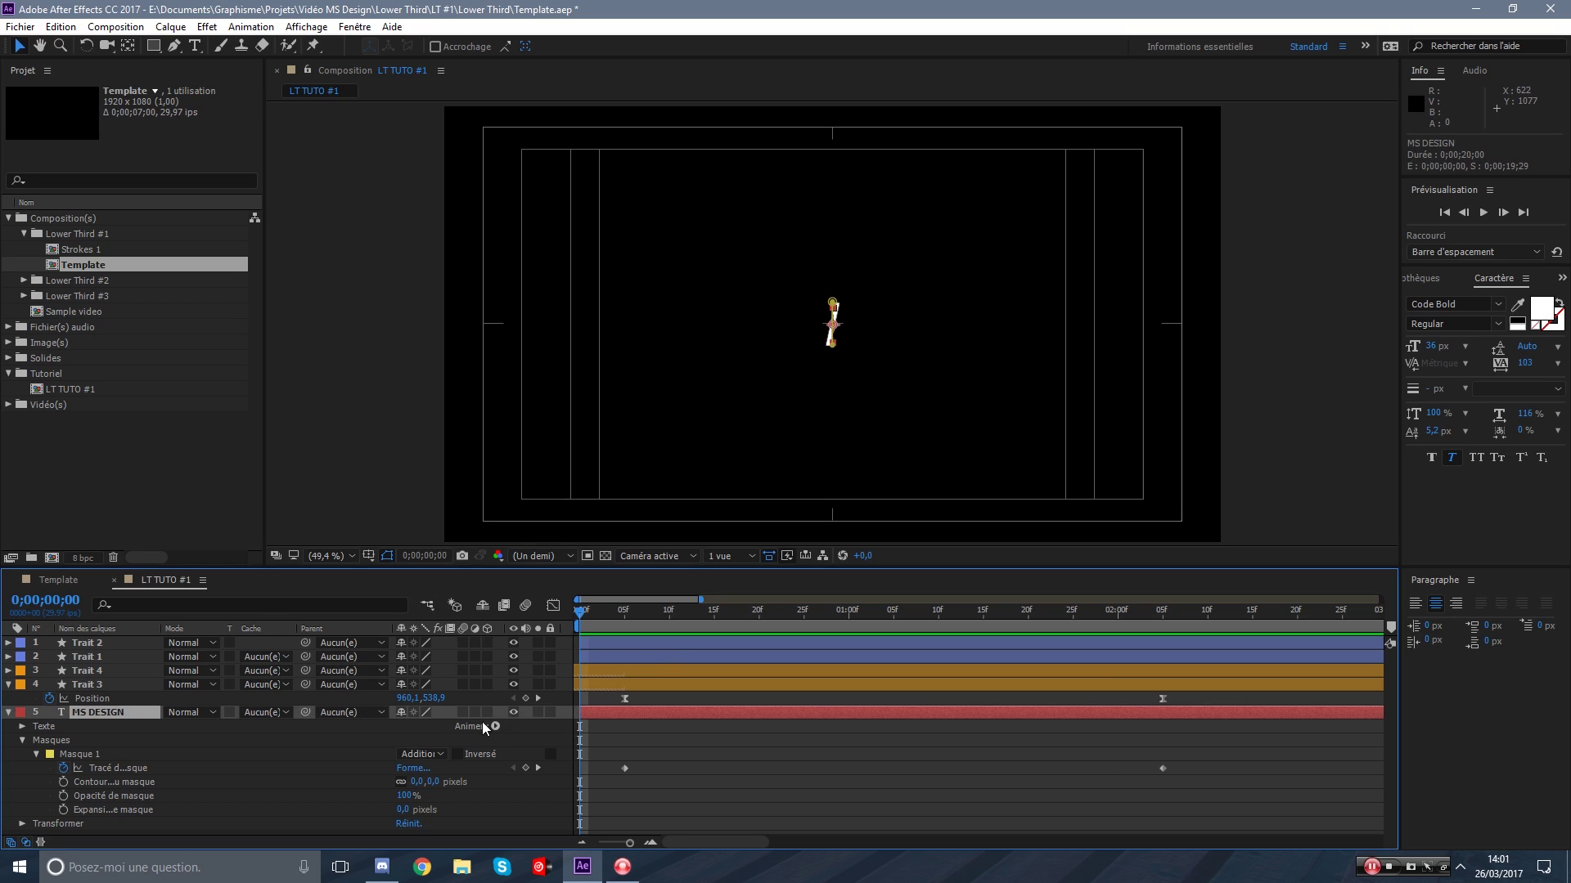
left_click(538, 714)
left_click(759, 746)
key("space")
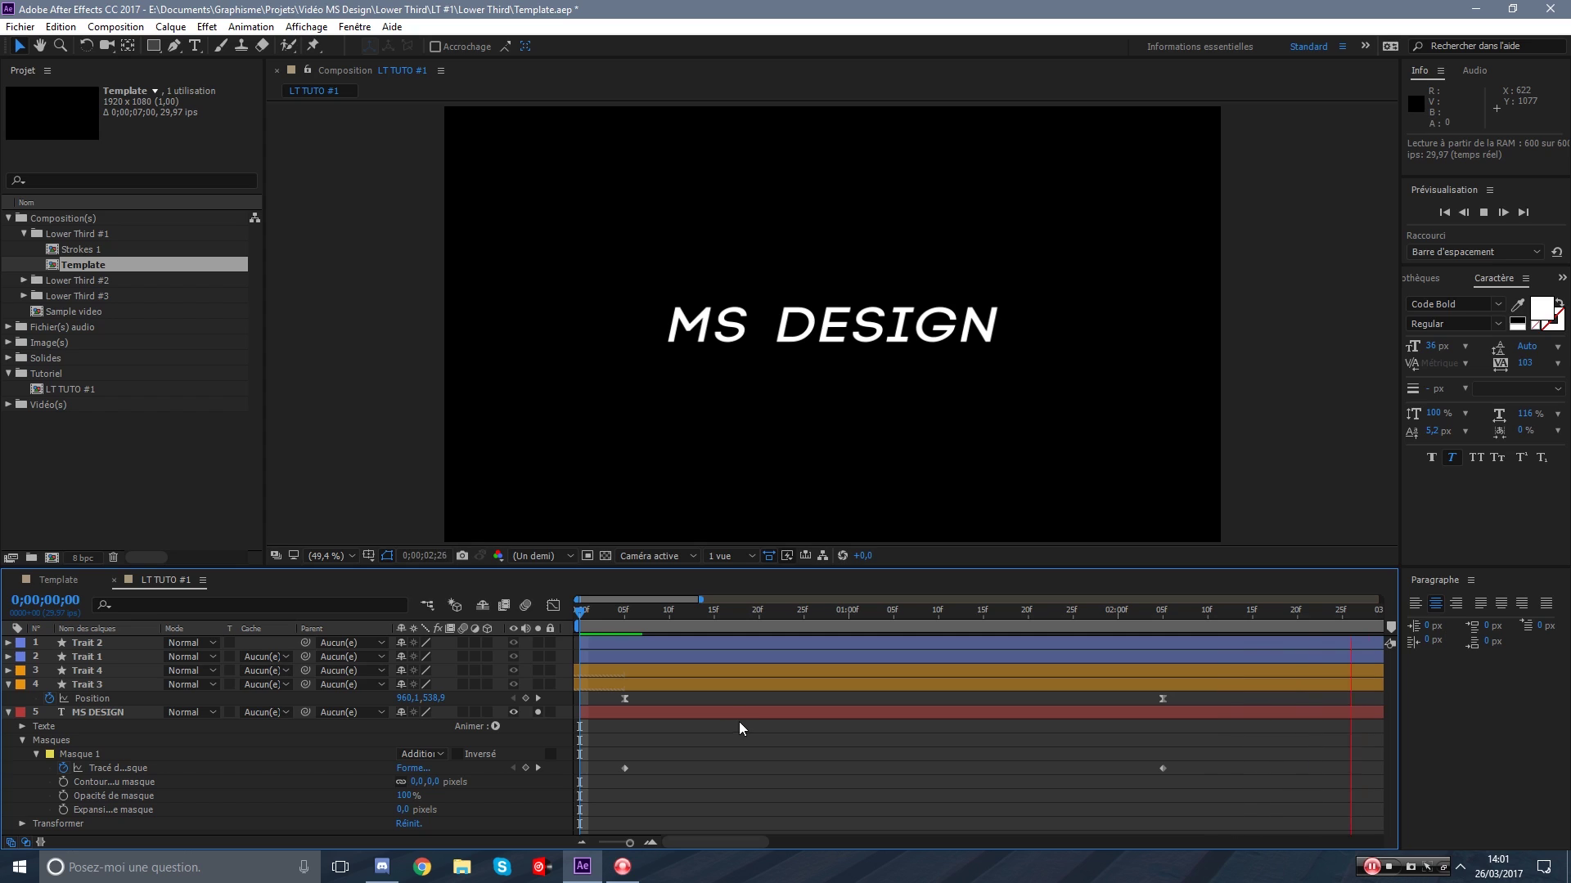
left_click_drag(715, 624, 684, 626)
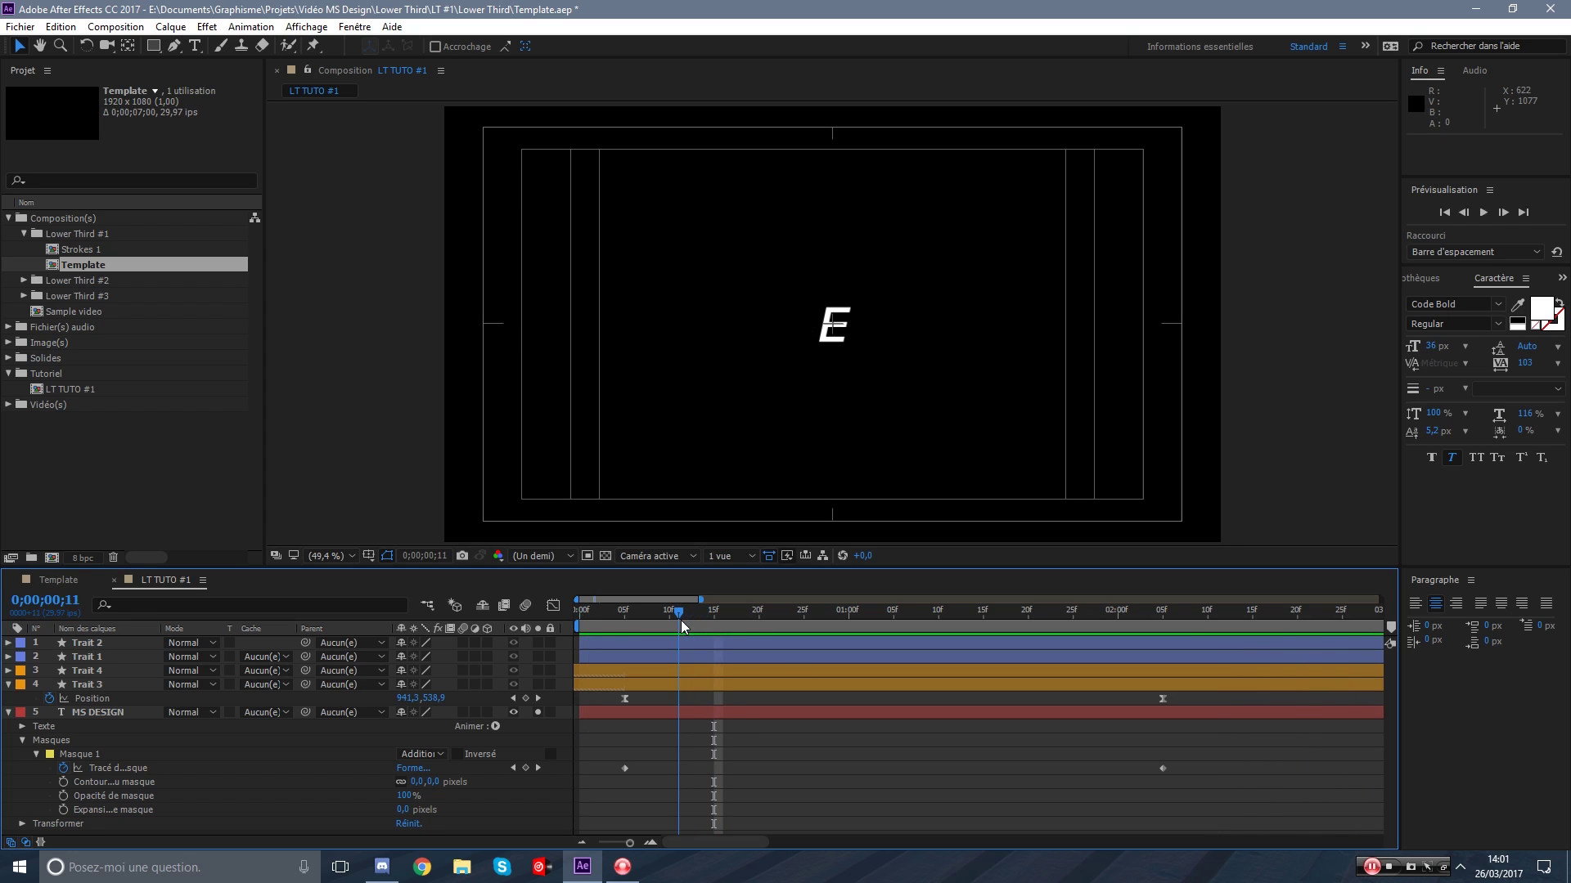
key("Page_Down")
In the graph editor, apply Easy Ease to the mask path keyframes and extend the last keyframe's influence to about mid-curve.
left_click(553, 606)
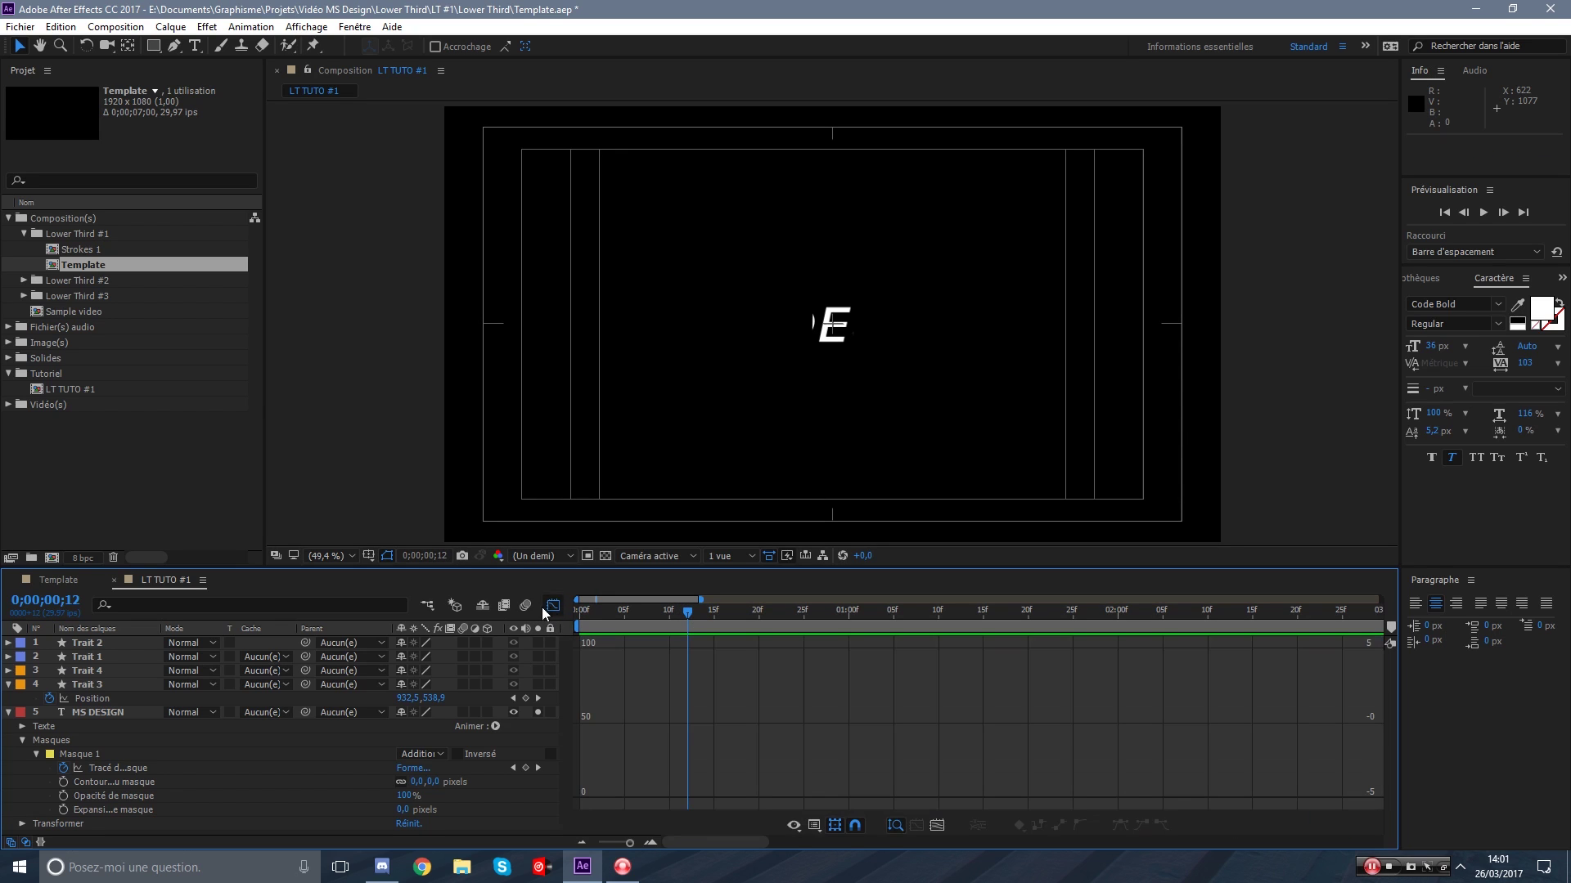
left_click(111, 768)
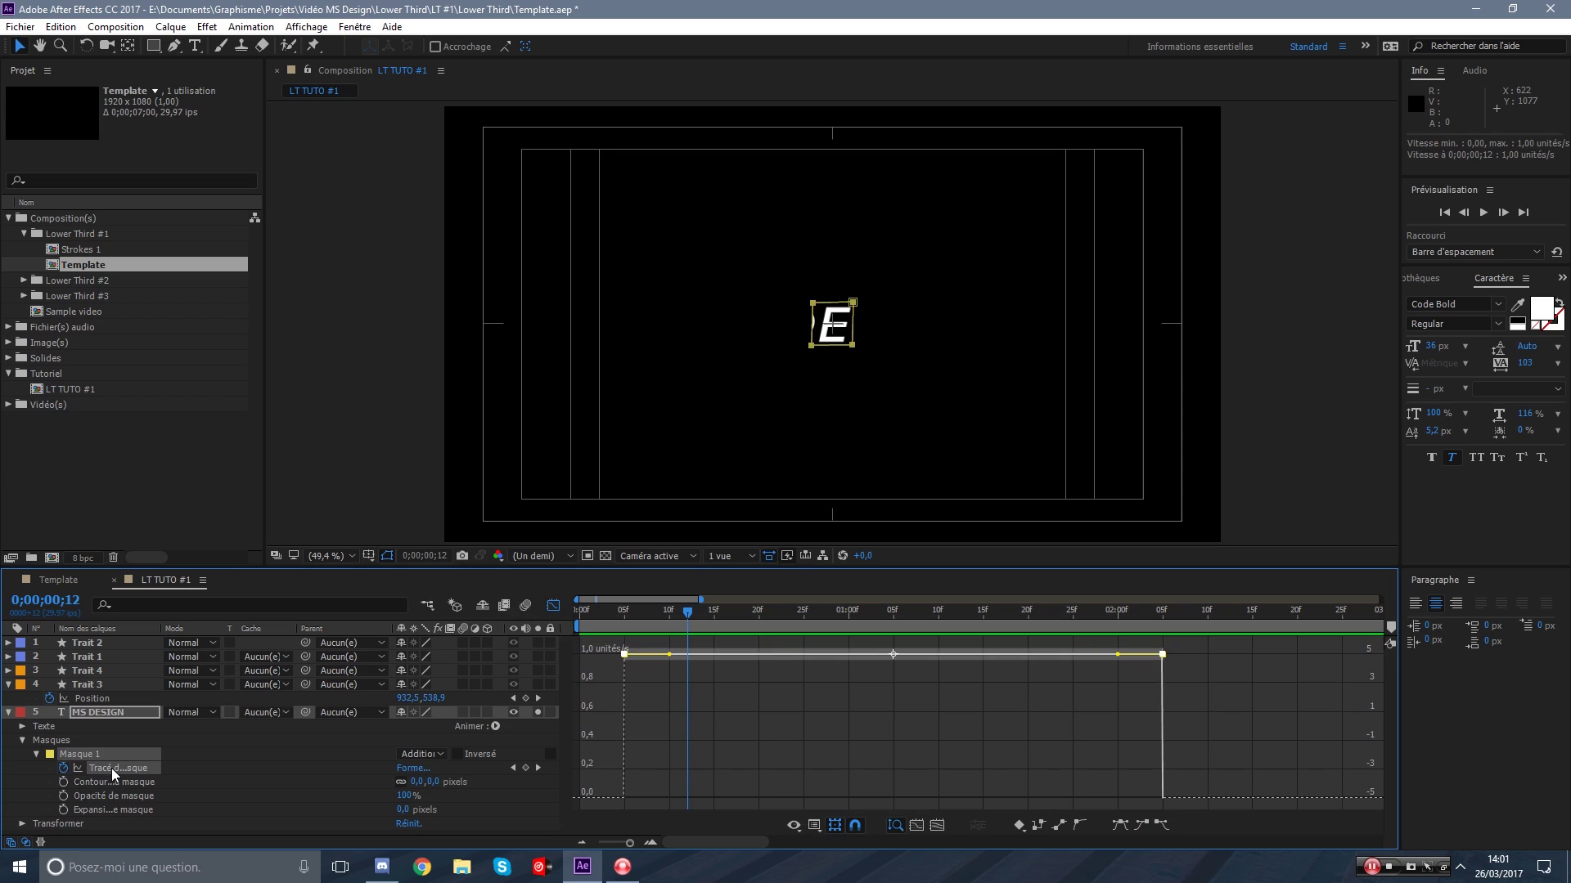
left_click(1118, 825)
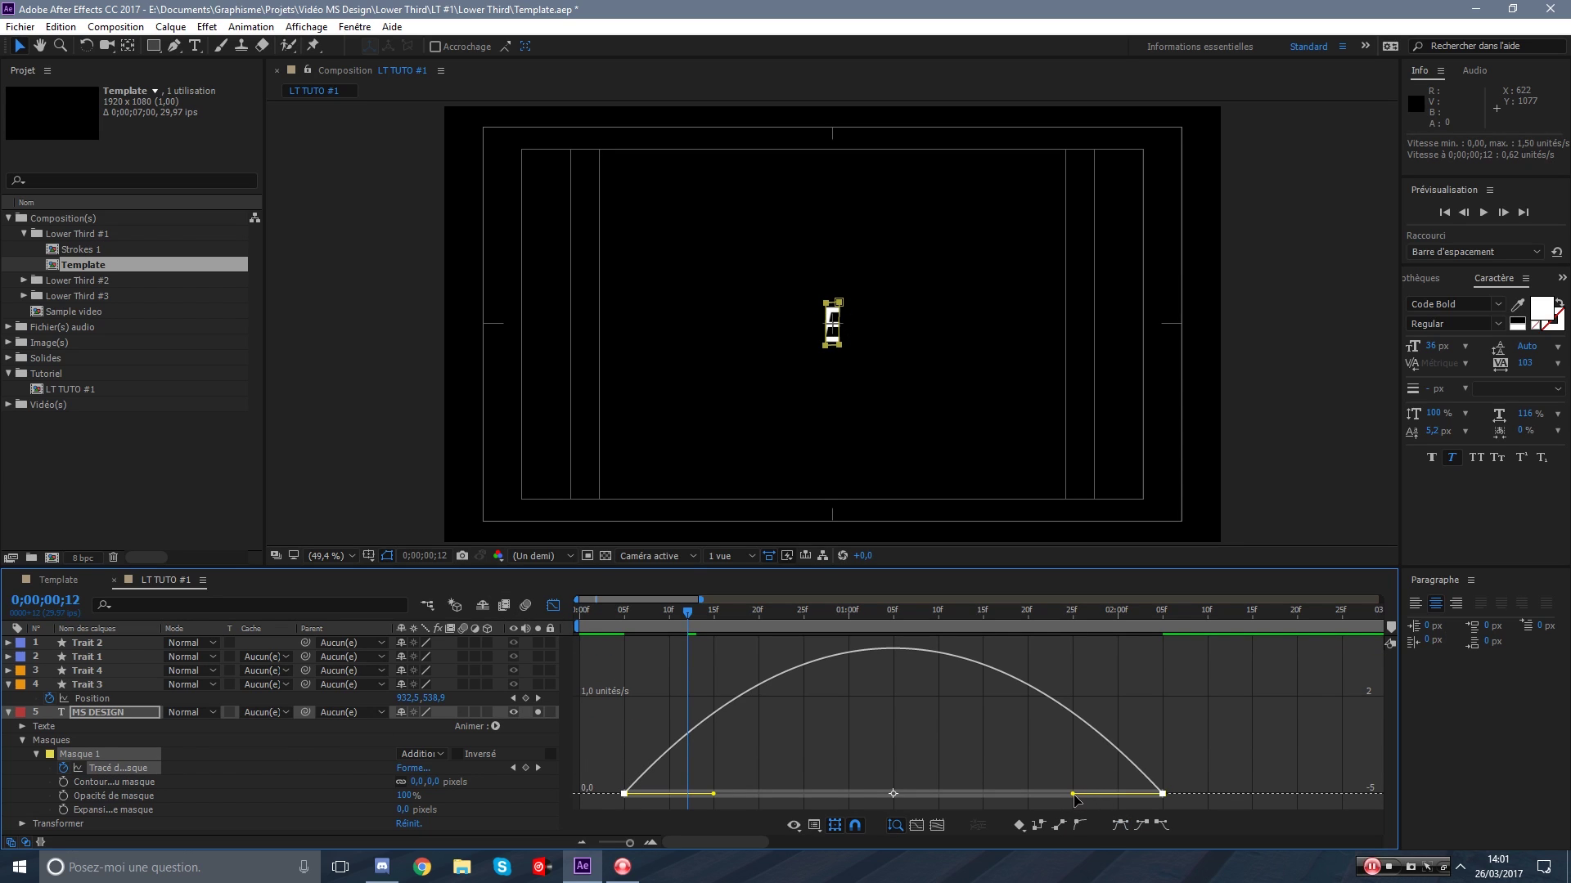
left_click_drag(1073, 795, 906, 803)
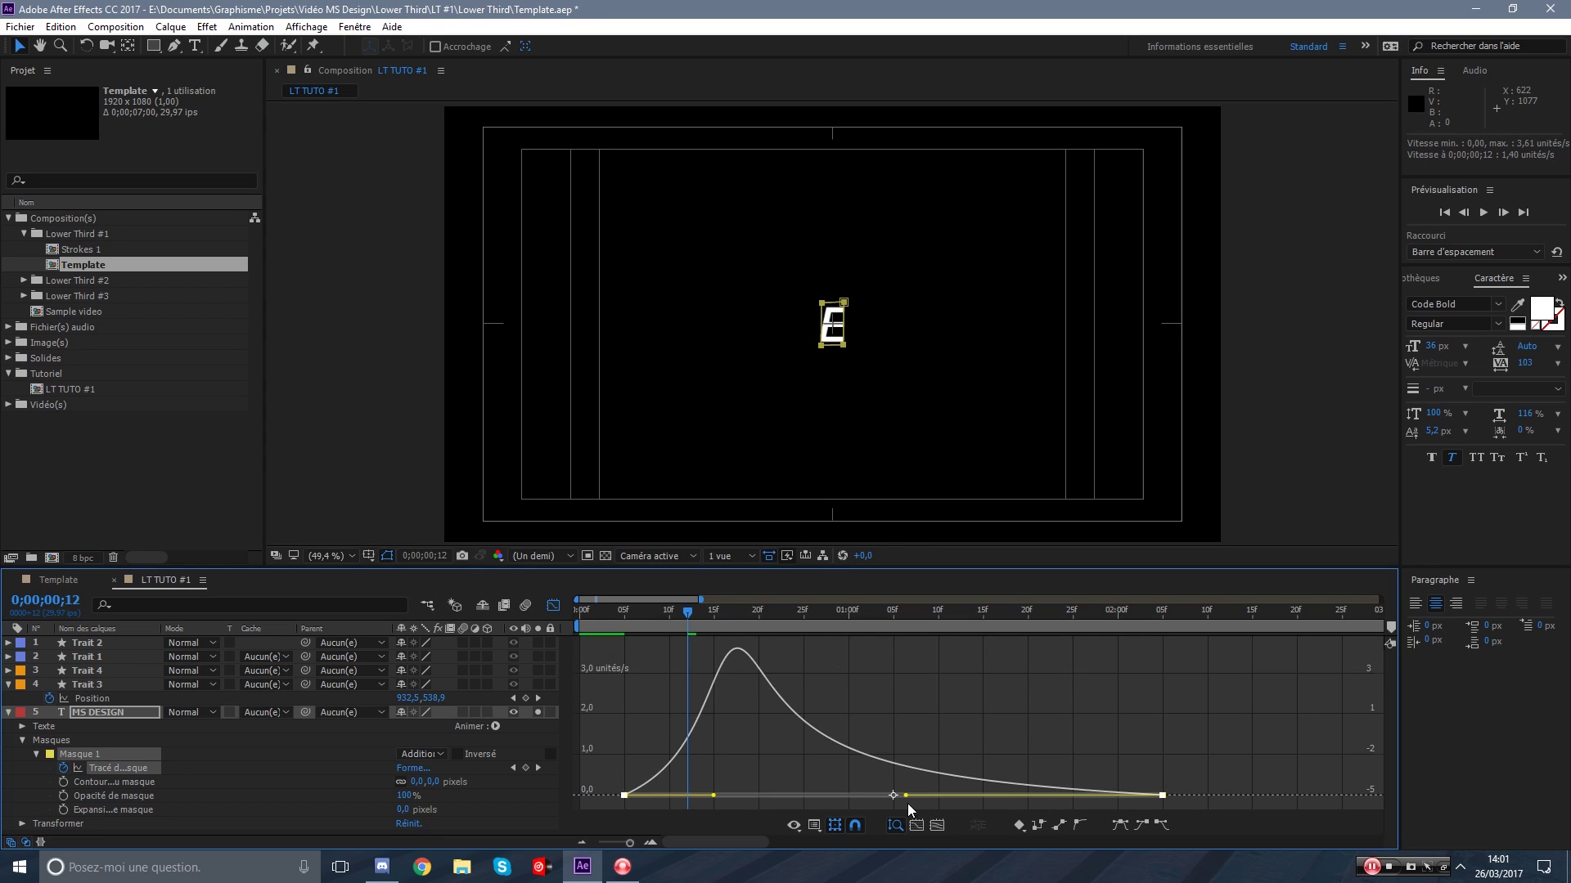
left_click(623, 671)
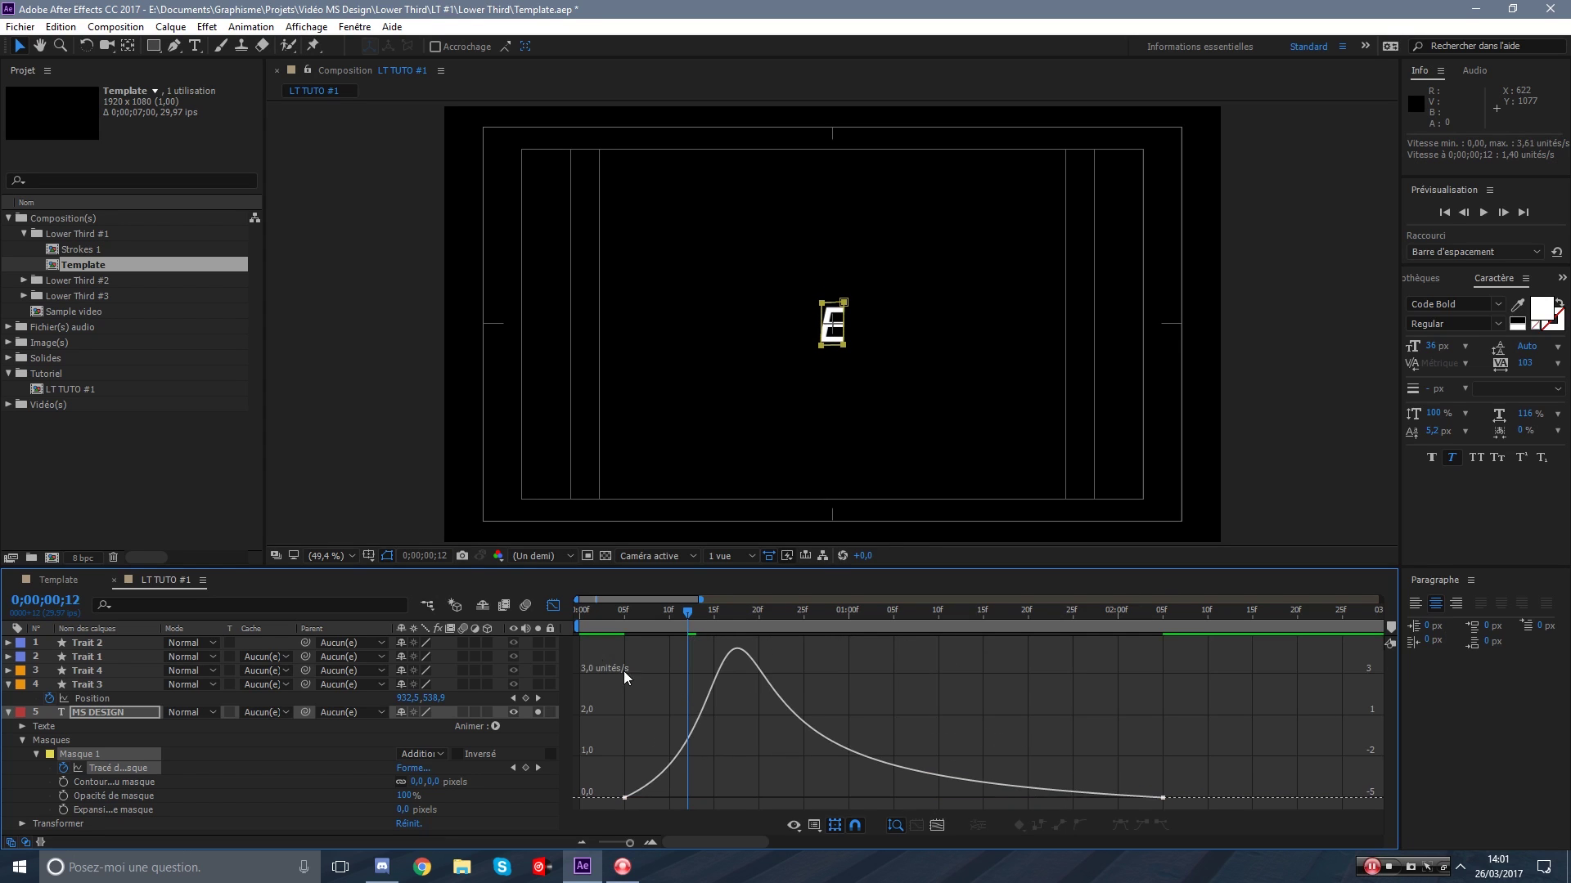
Return to the layer bars, show all layers again, preview the eased reveal, and examine the text between the strokes at 0;00;00;09.
left_click(547, 602)
left_click(762, 762)
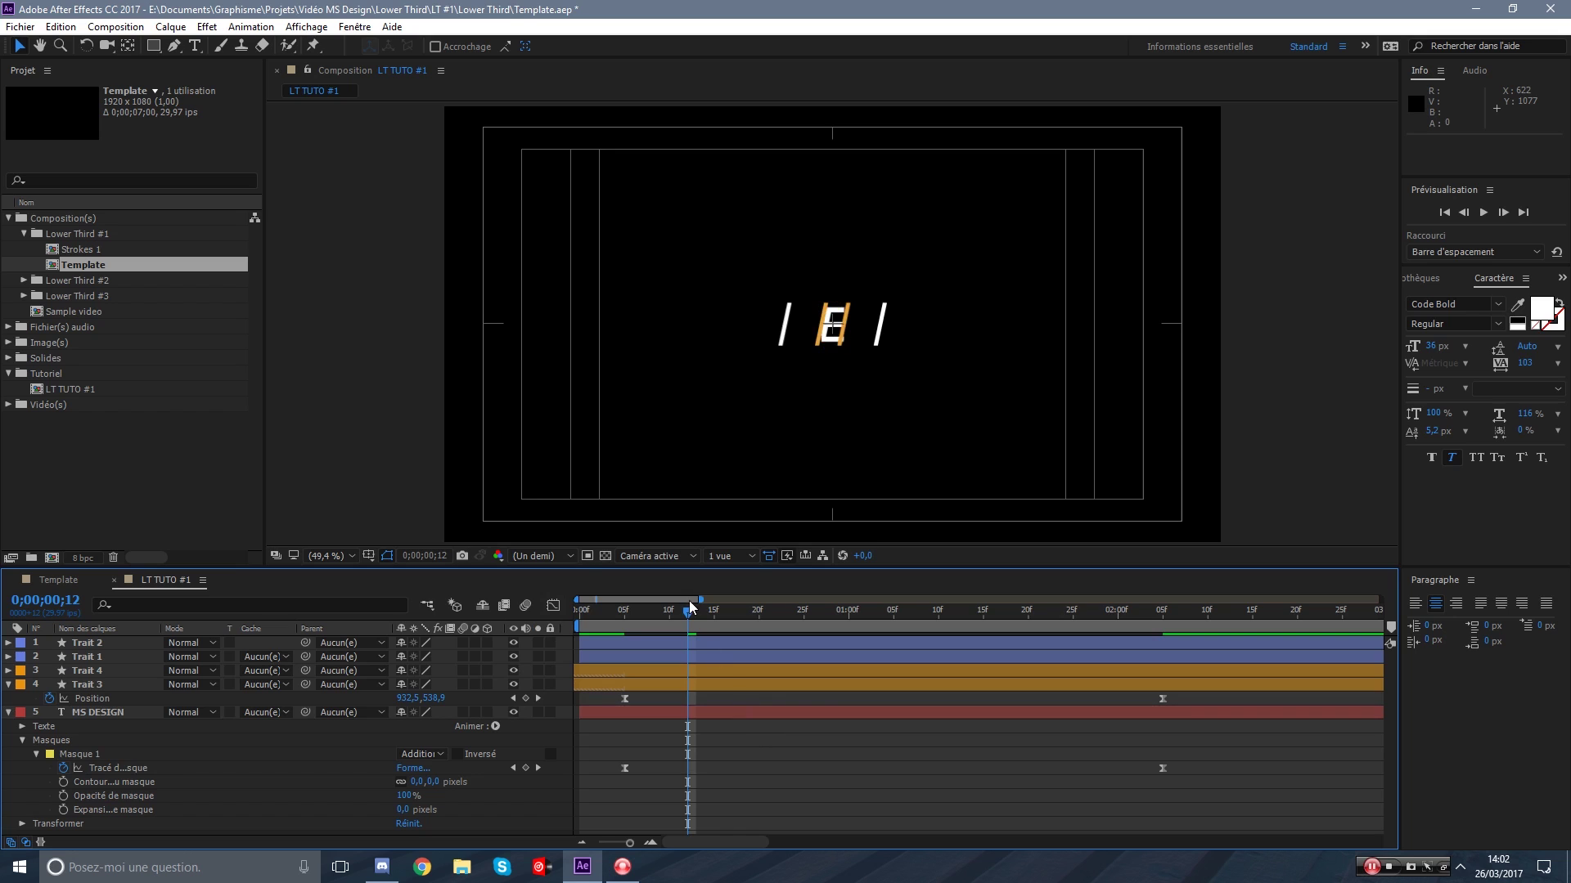
key("space")
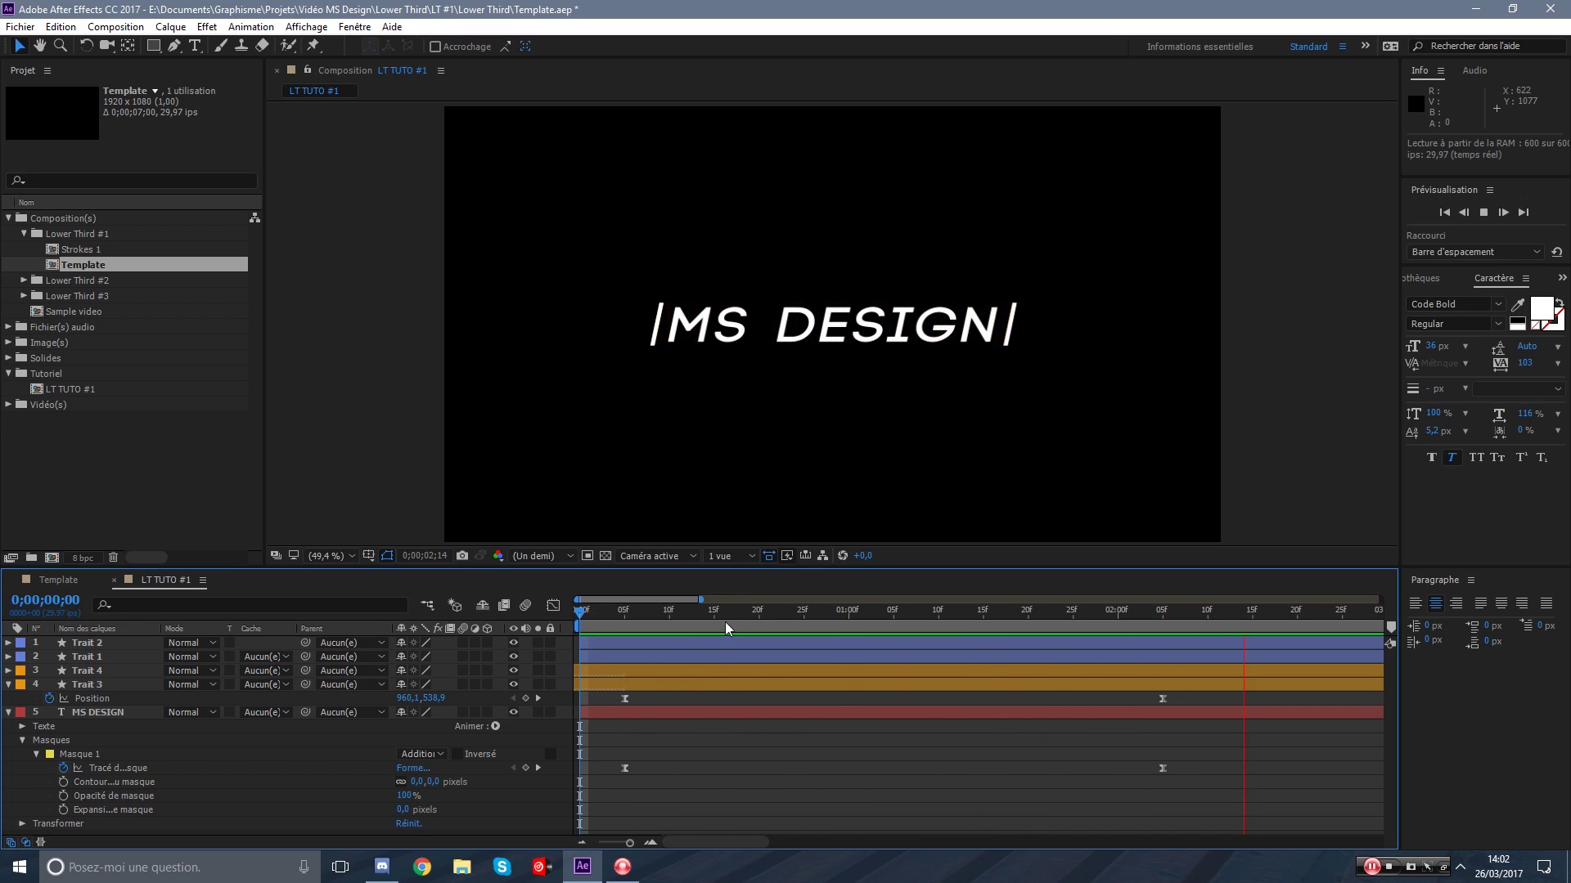
left_click_drag(726, 613, 662, 628)
scroll(836, 298, "up", 3)
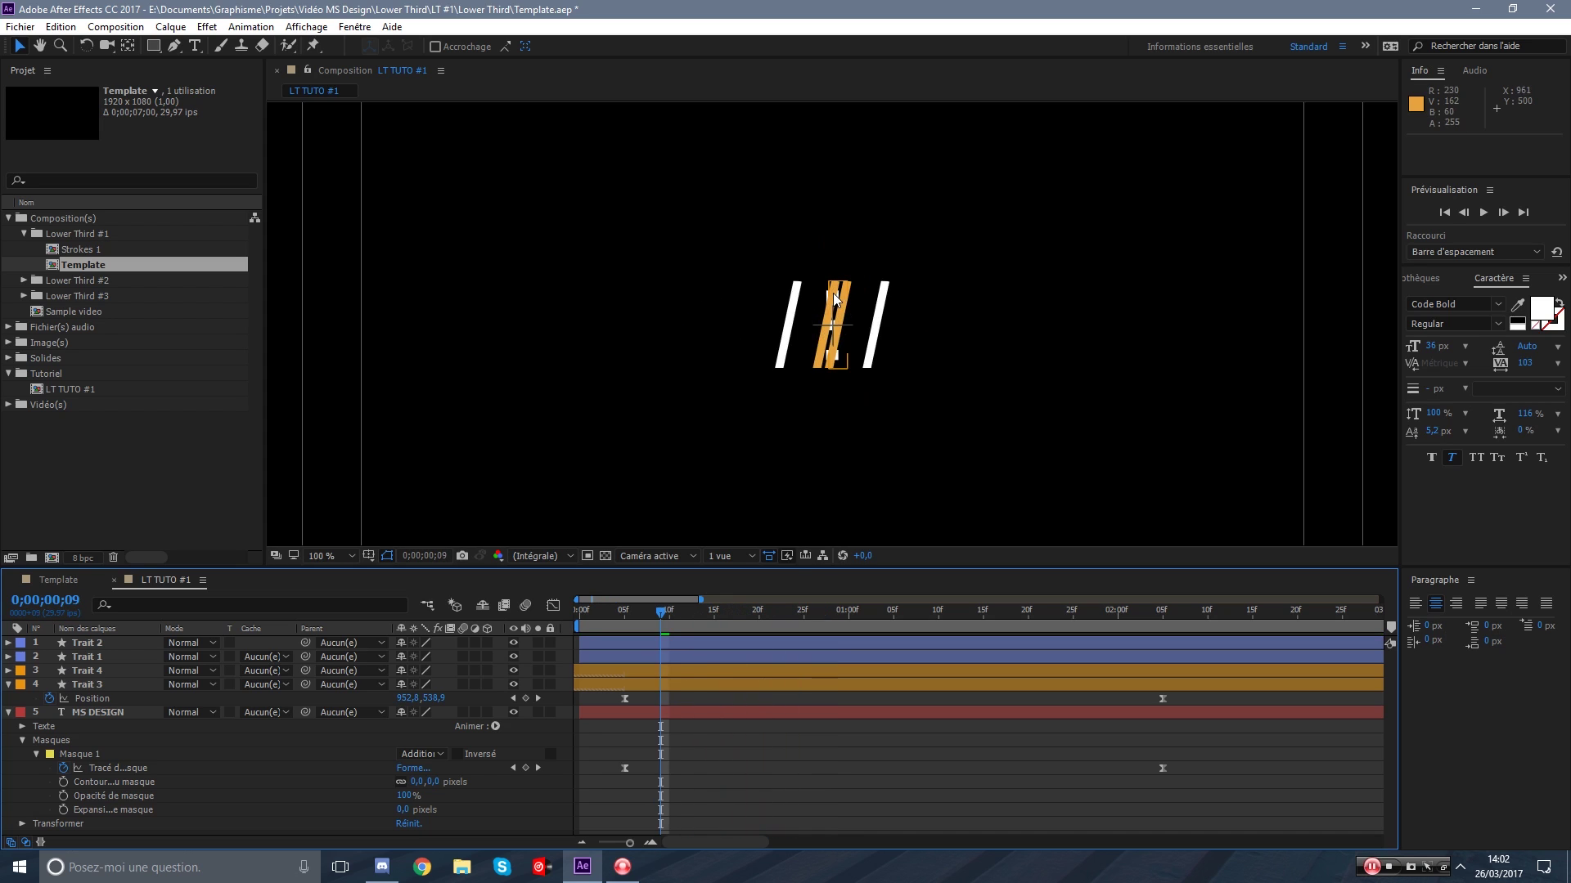
Shift both mask path keyframes one frame later so the first sits at 0;00;00;06, preview the reveal, and collapse MS DESIGN.
left_click_drag(1175, 760, 634, 769)
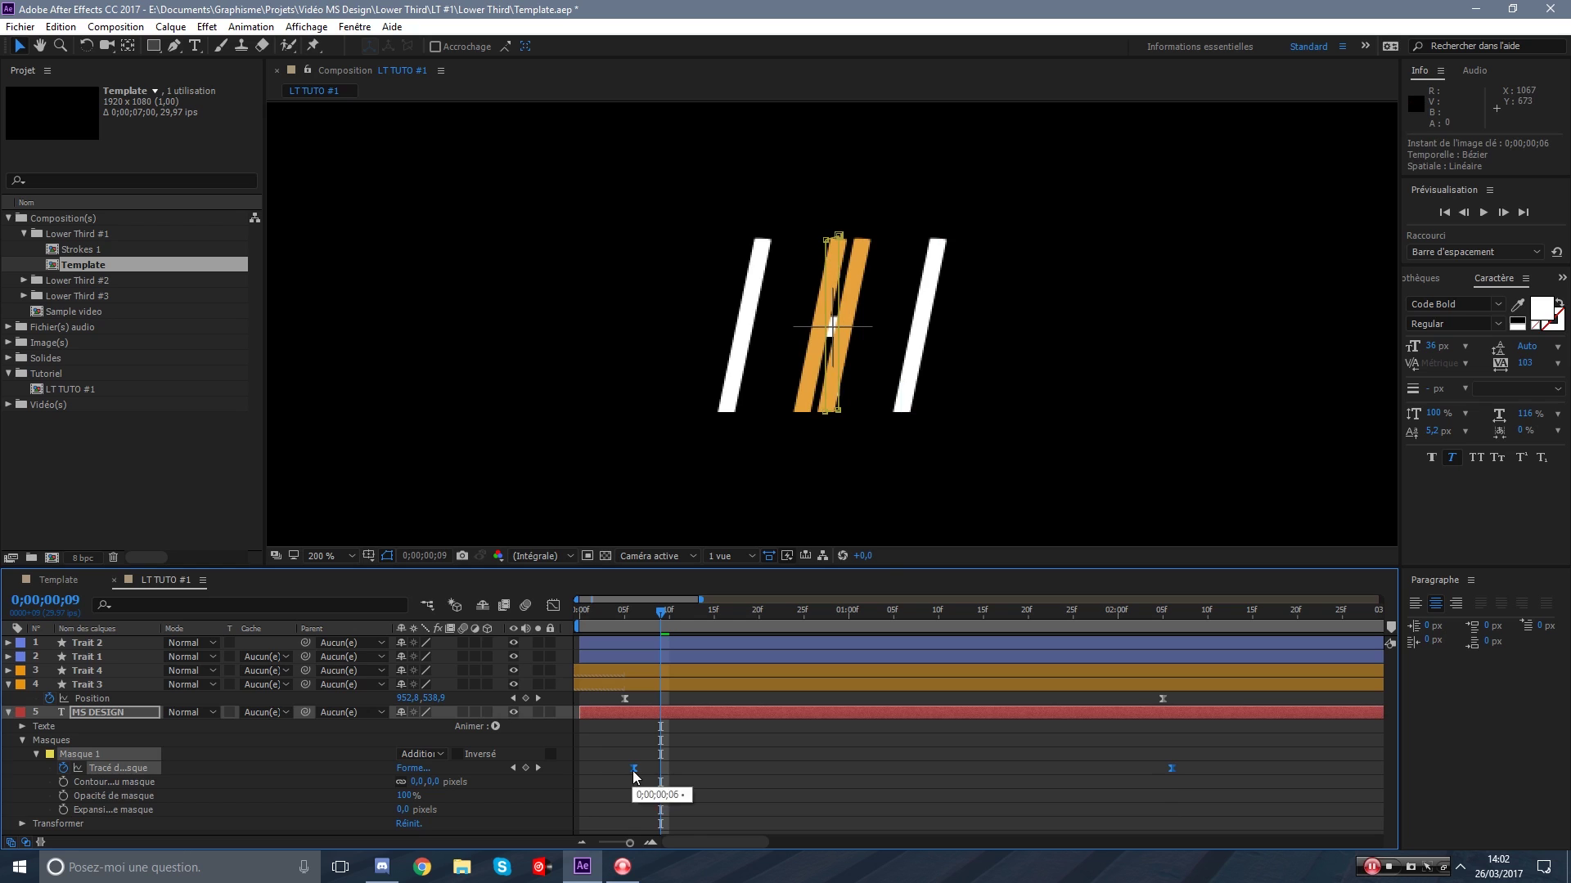
left_click(725, 767)
scroll(814, 353, "down", 2)
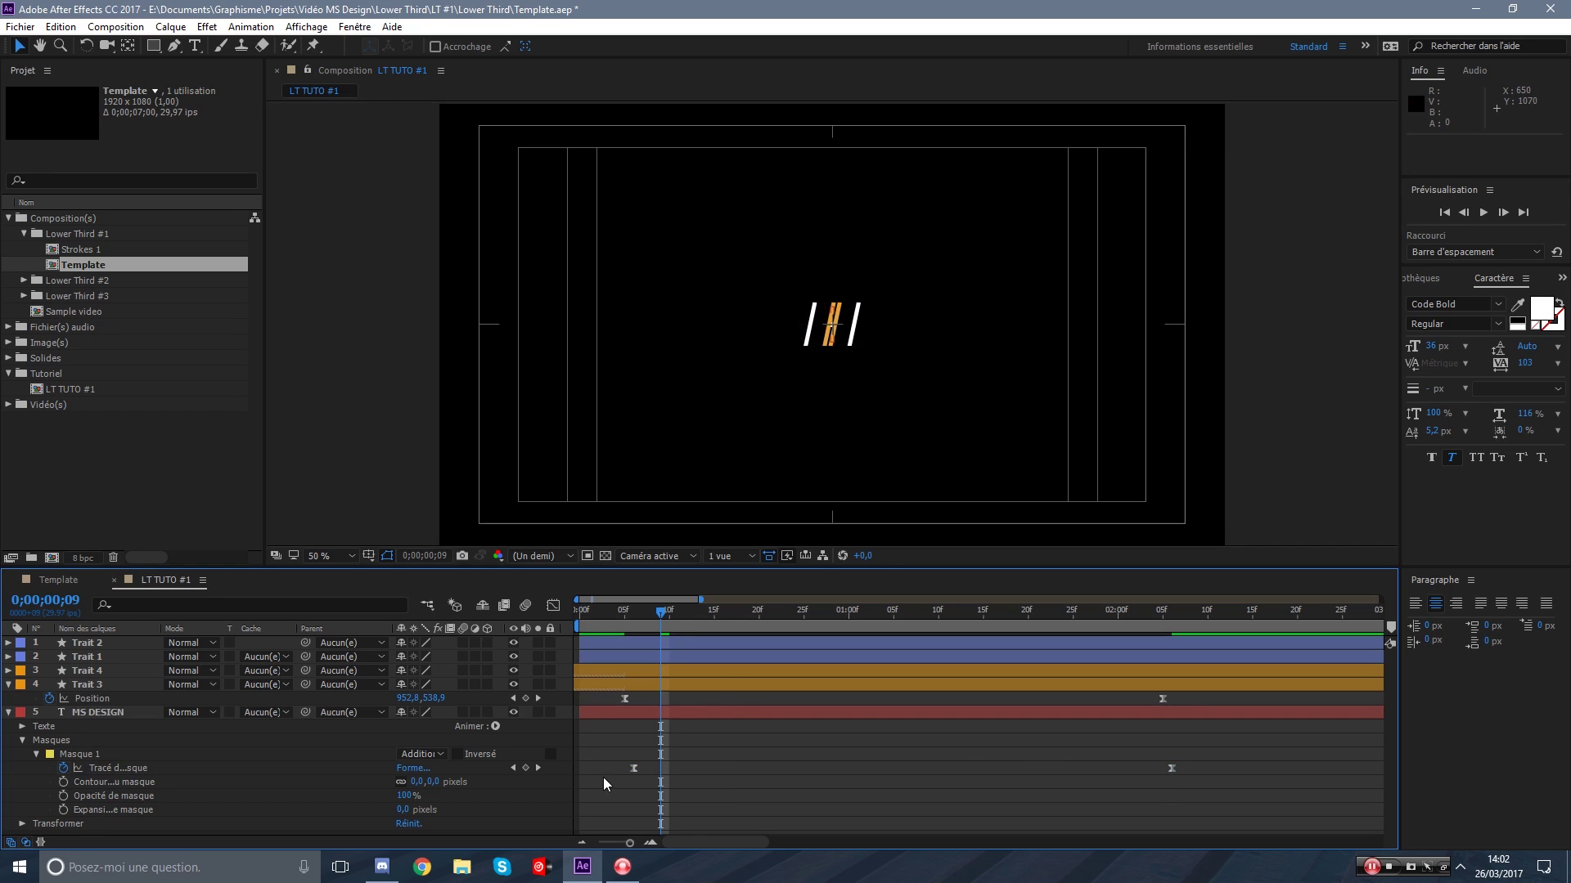
key("space")
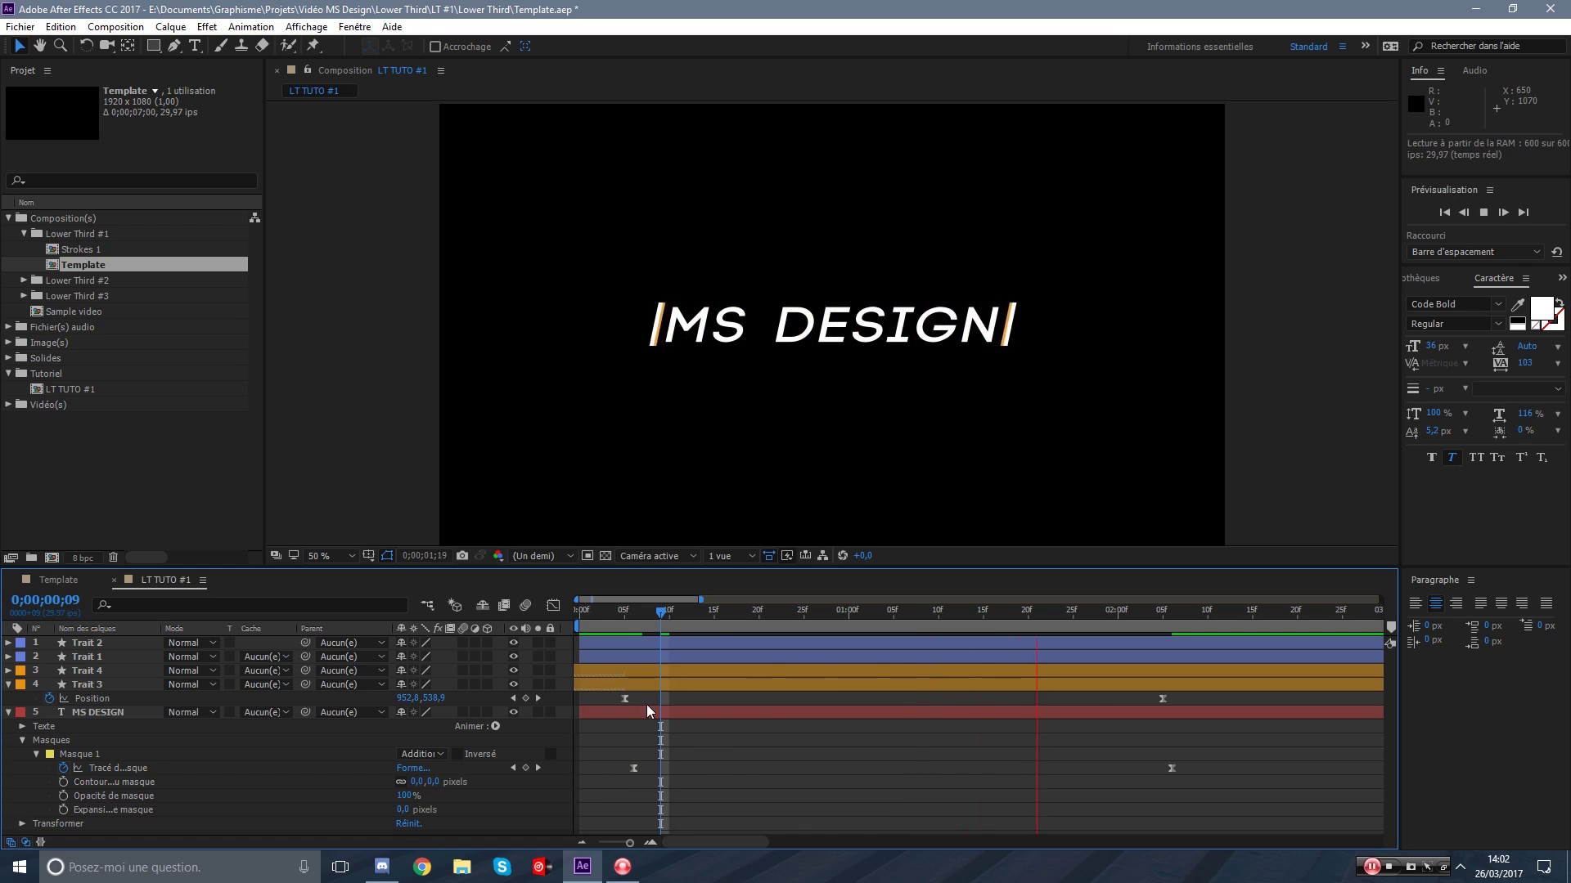
key("space")
left_click(9, 713)
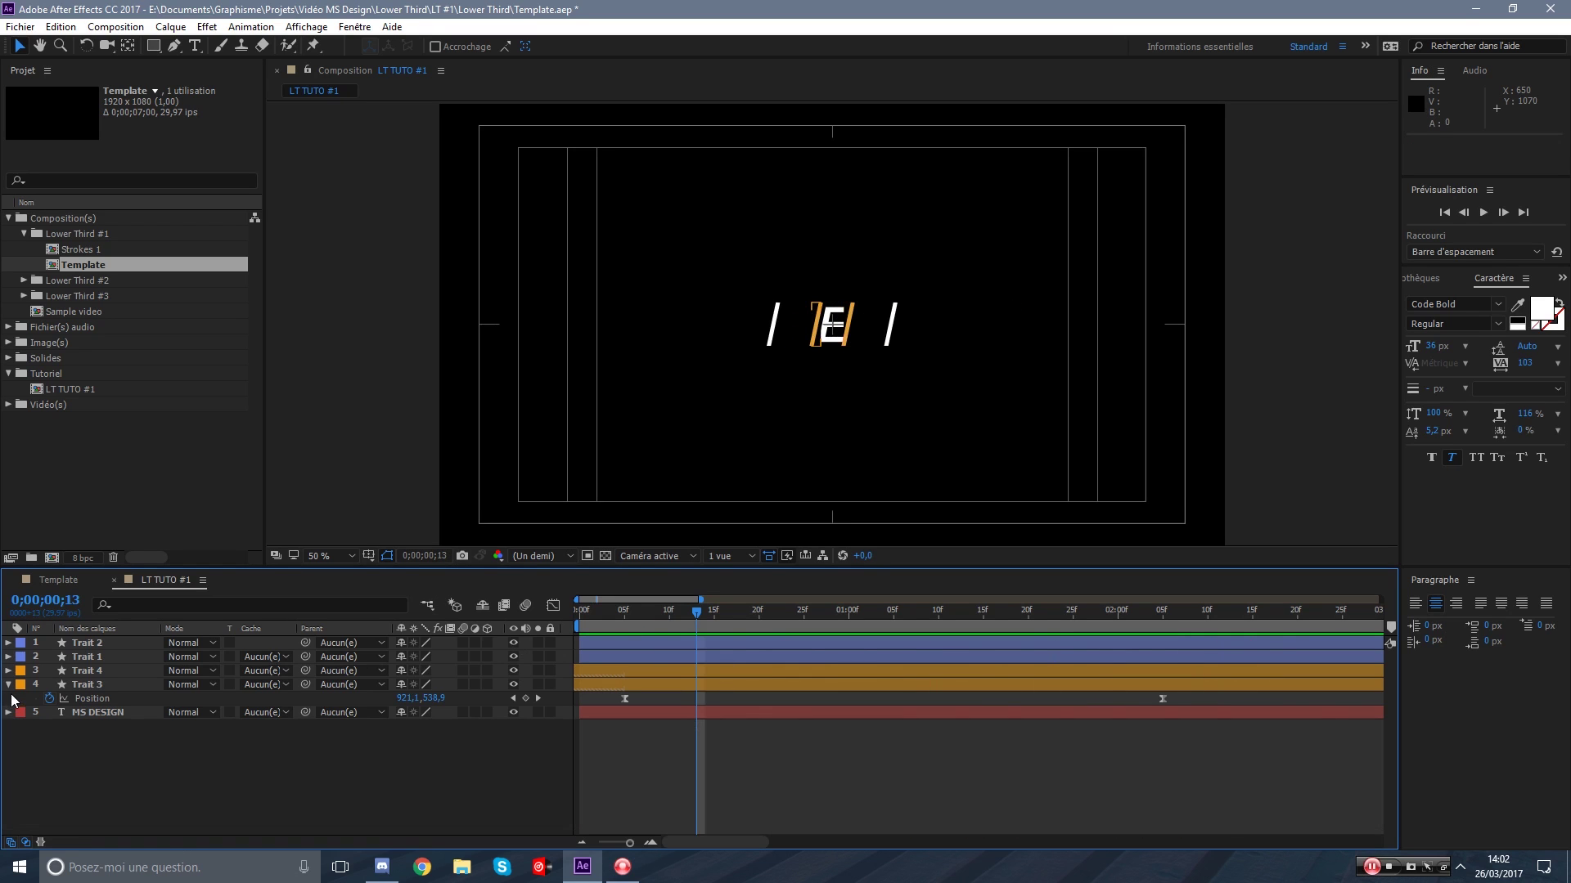
Collapse Trait 3, examine the Template composition at 0;00;01;09 for reference, and return to LT TUTO #1 at 0;00;00;20.
left_click(9, 685)
left_click(65, 578)
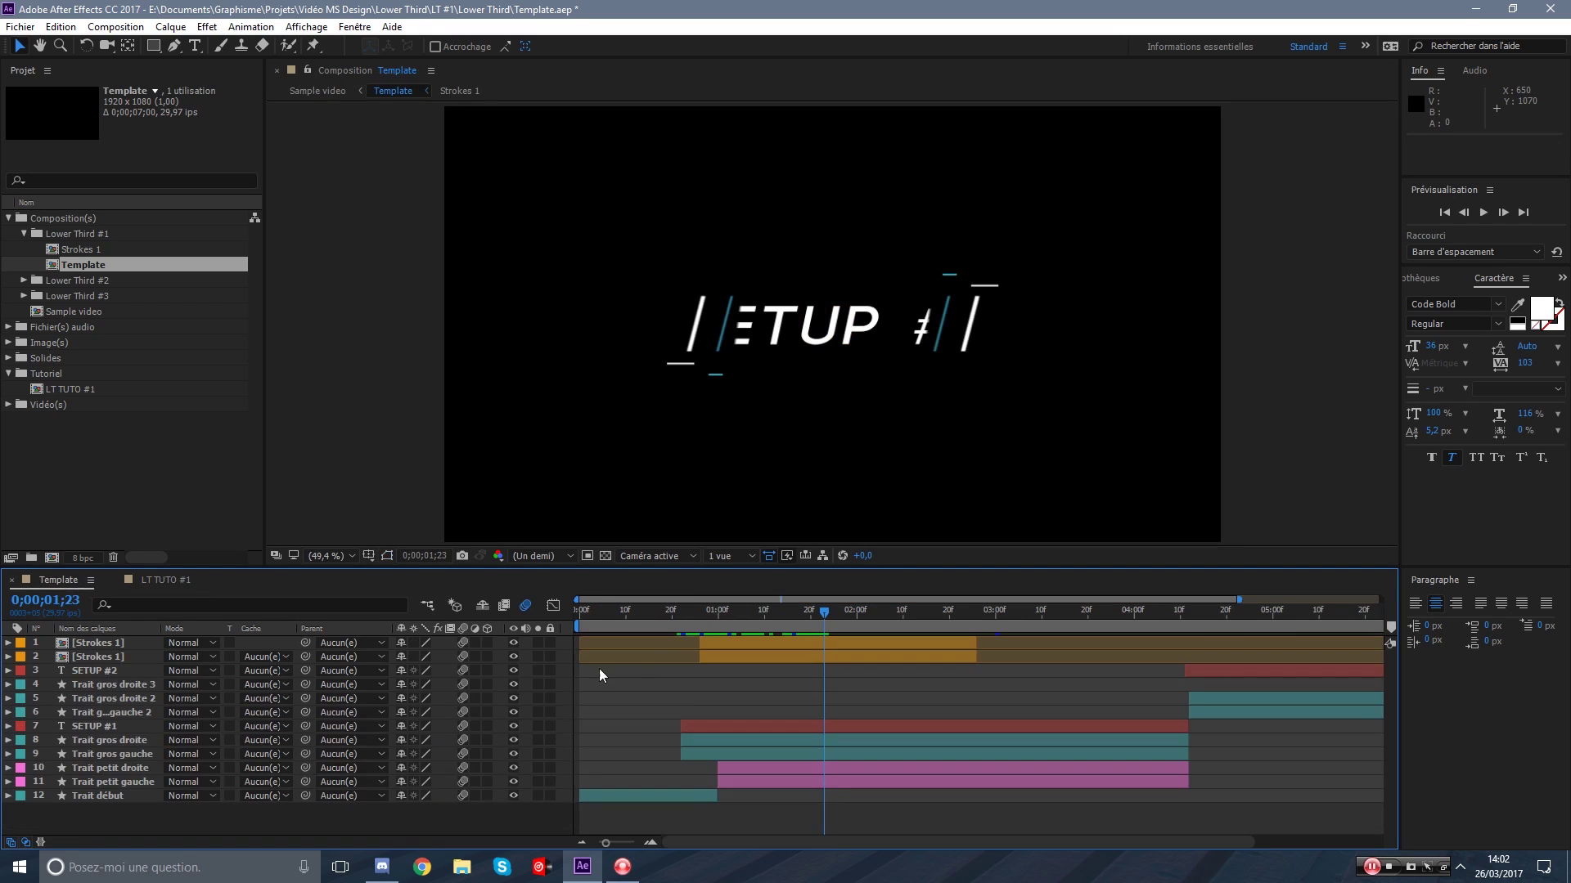
left_click_drag(814, 612, 761, 616)
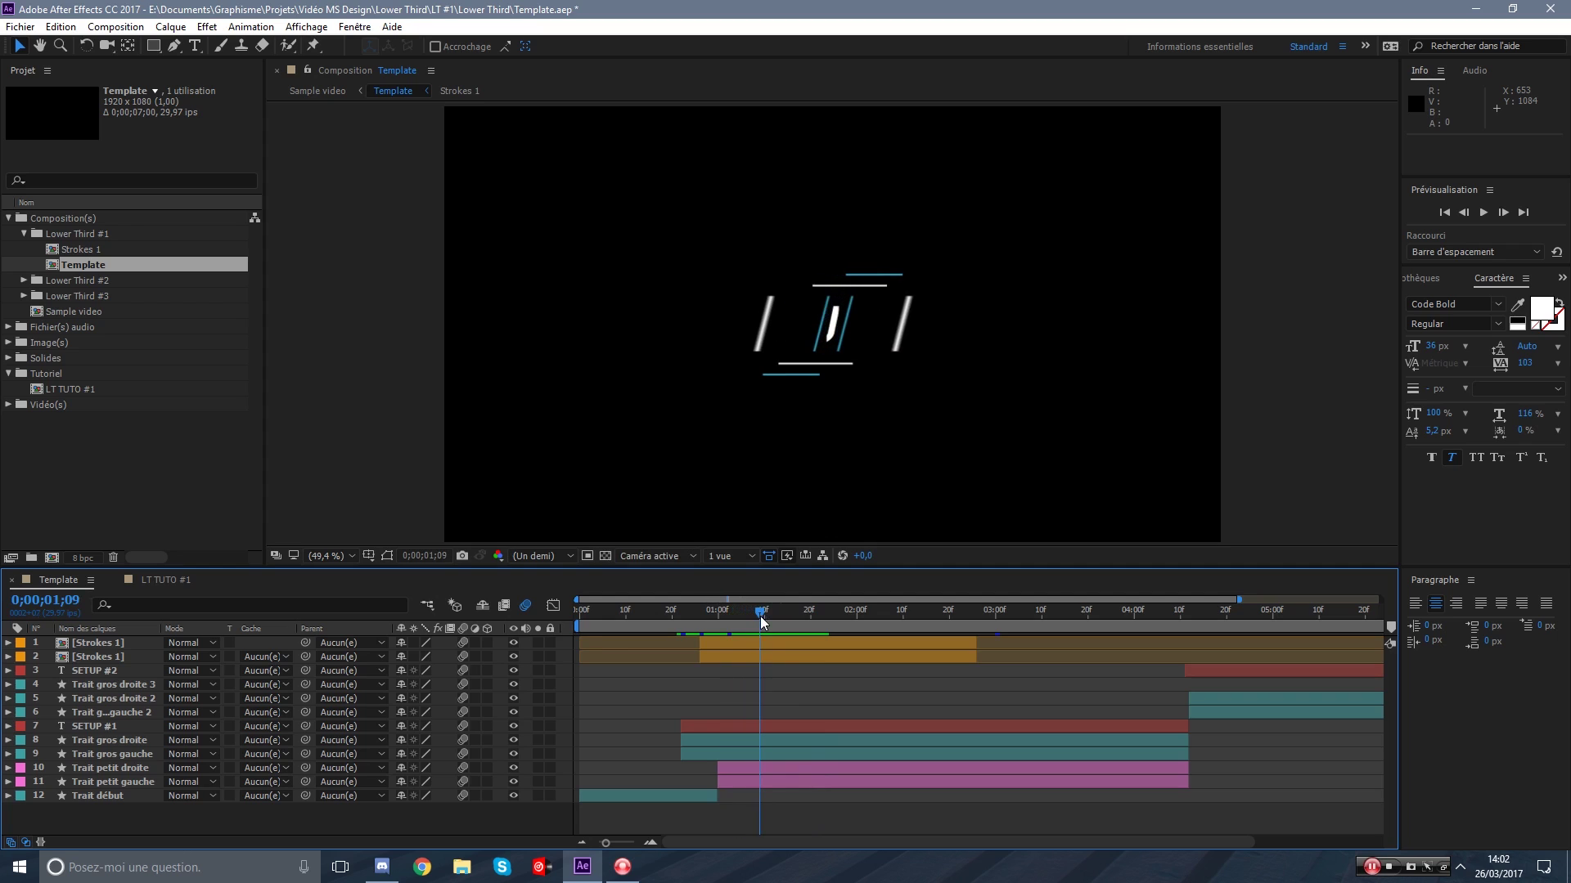
left_click(167, 579)
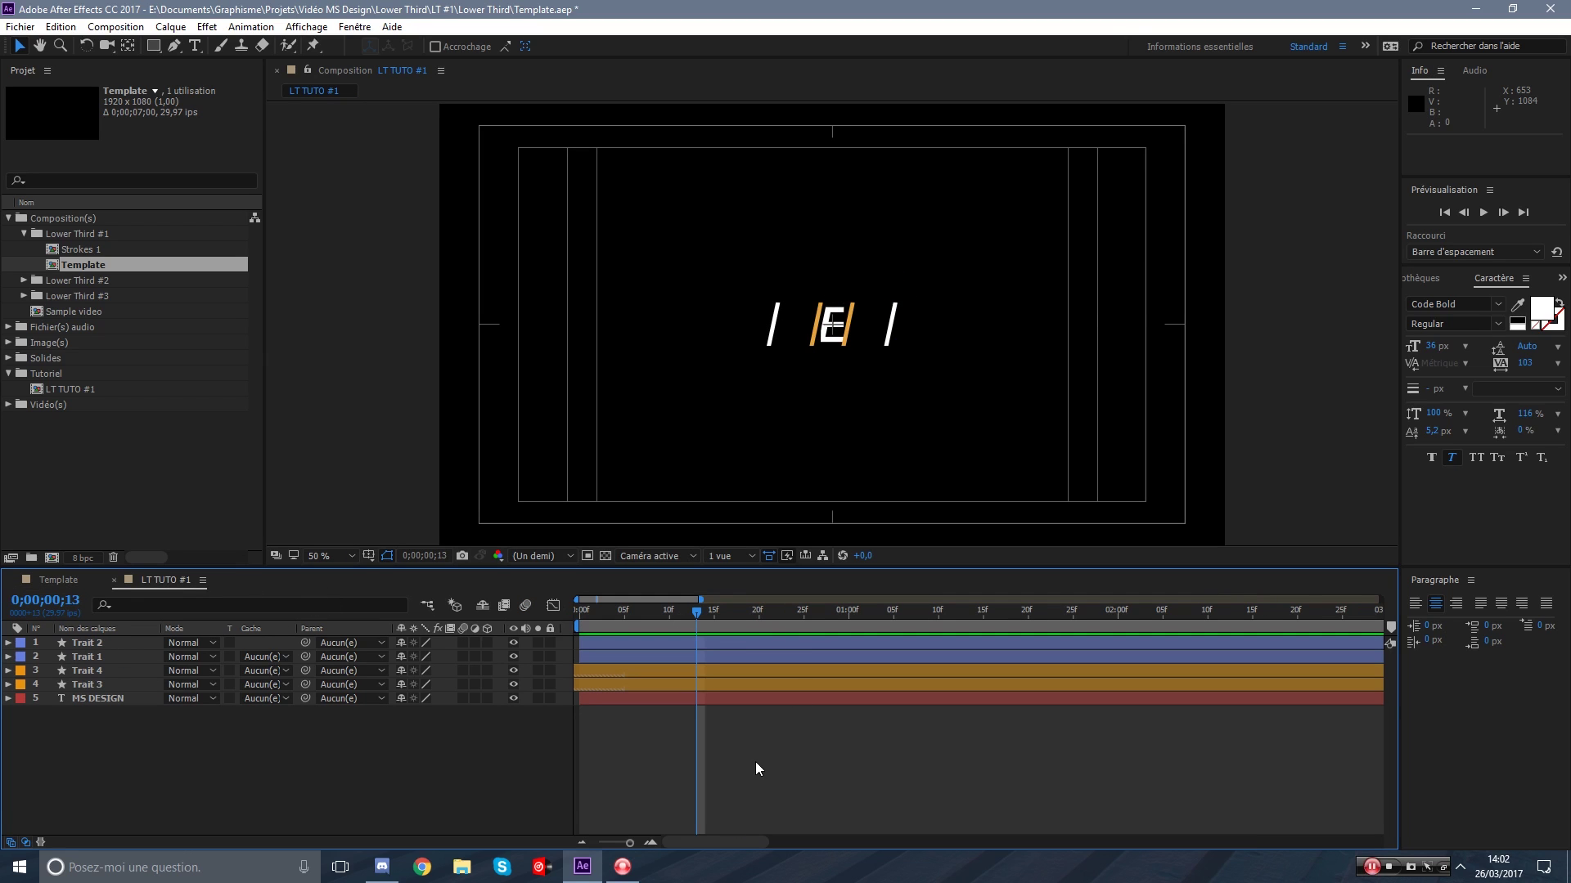
left_click_drag(680, 626, 759, 615)
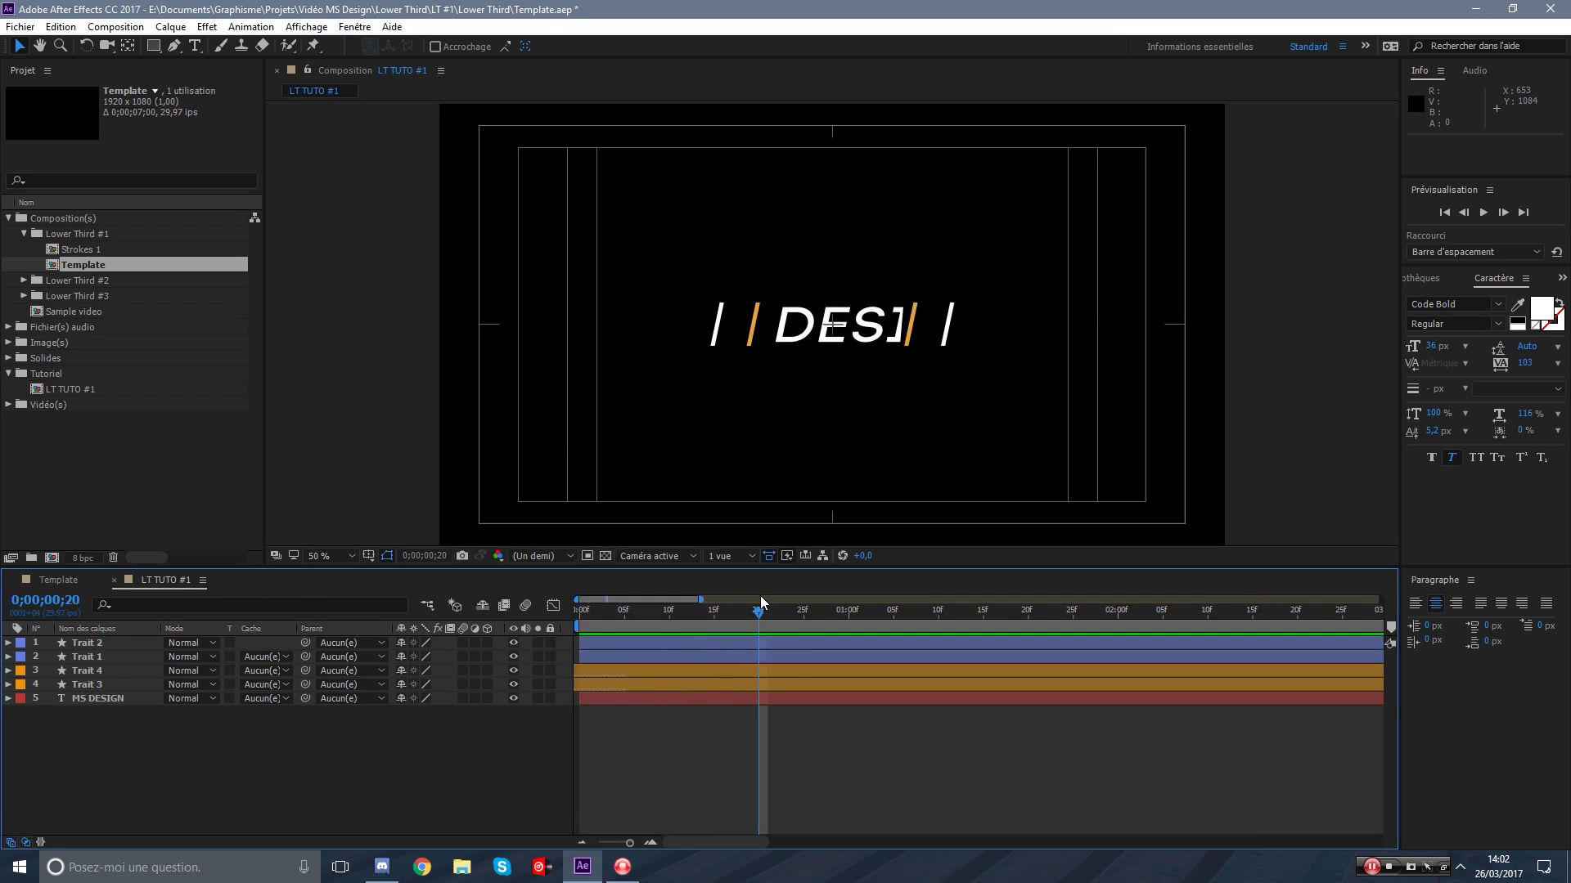
With the Pen tool active, replace the title/action safe overlay with the proportional grid around the text.
left_click(174, 45)
scroll(900, 339, "up", 2)
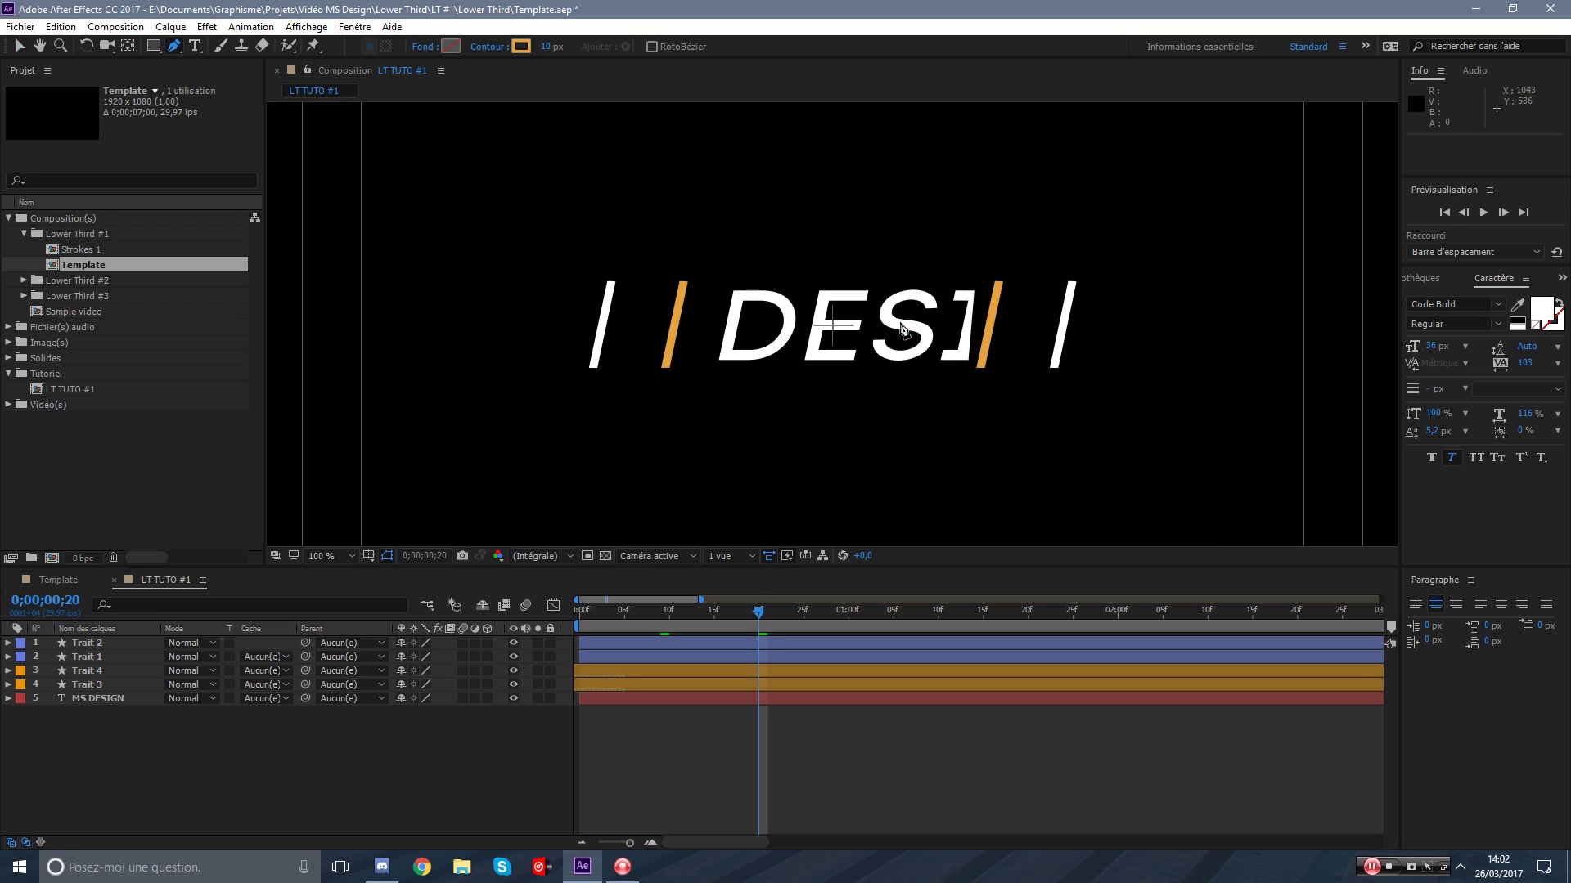
left_click_drag(908, 251, 938, 297)
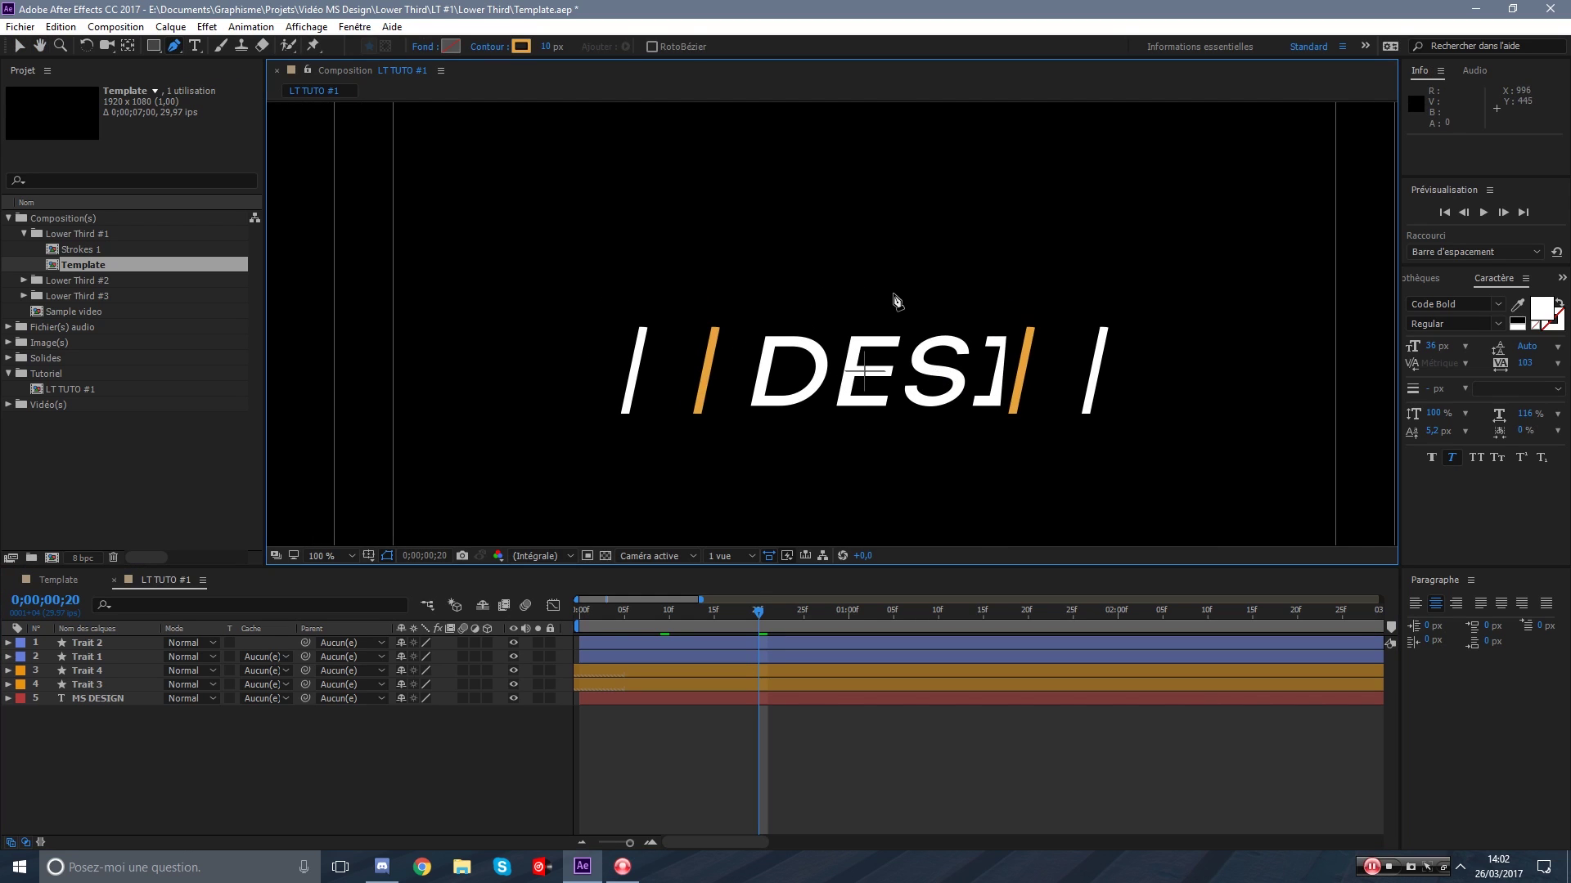
left_click(368, 555)
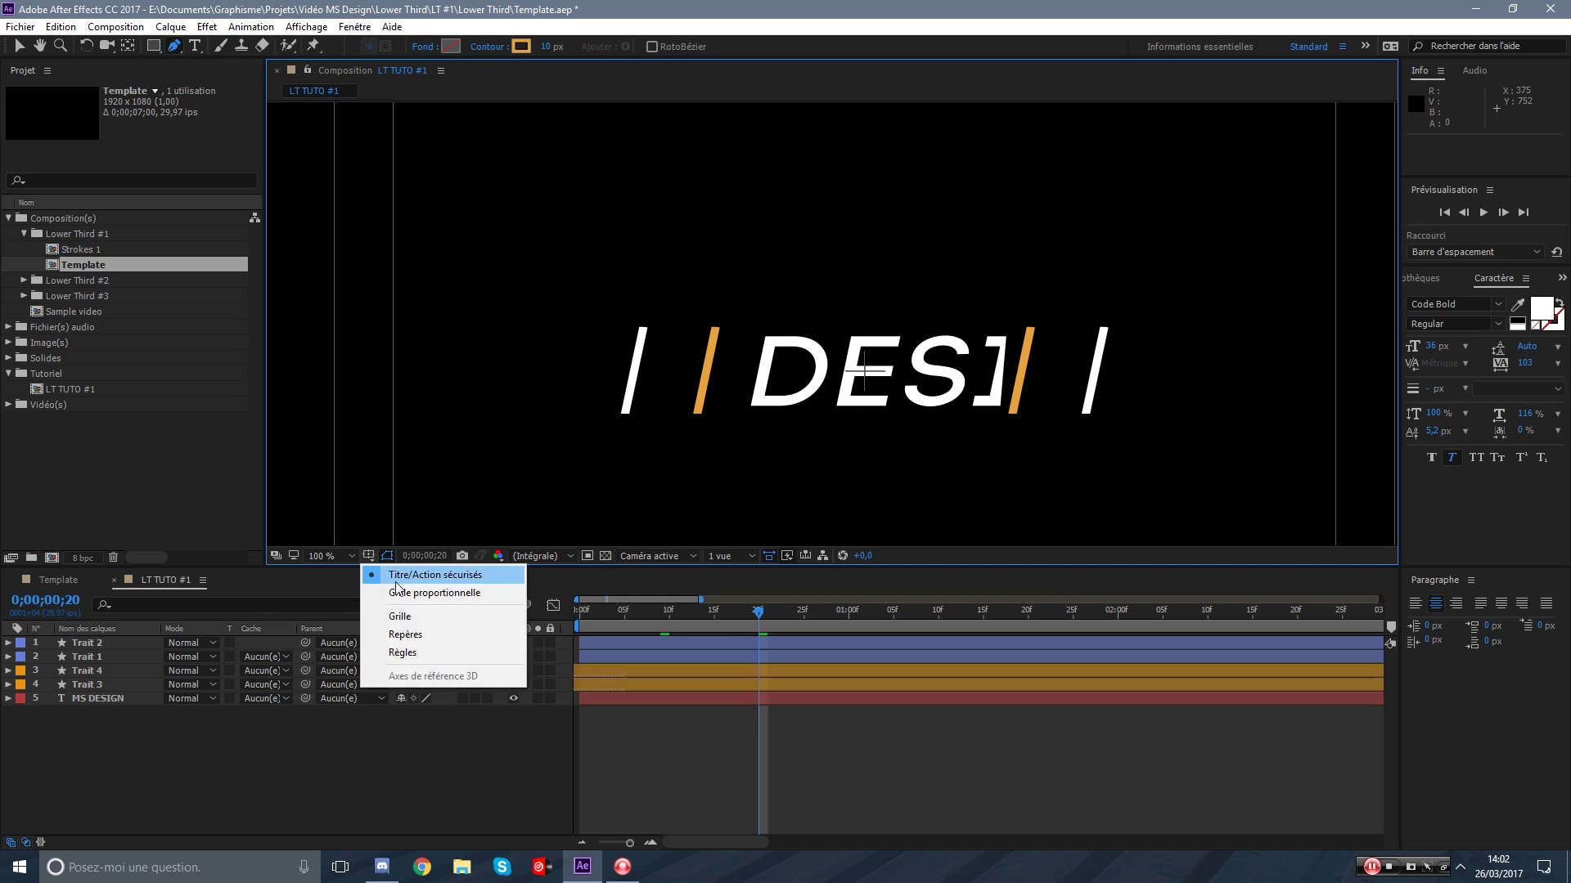
left_click(398, 597)
left_click_drag(962, 404, 818, 393)
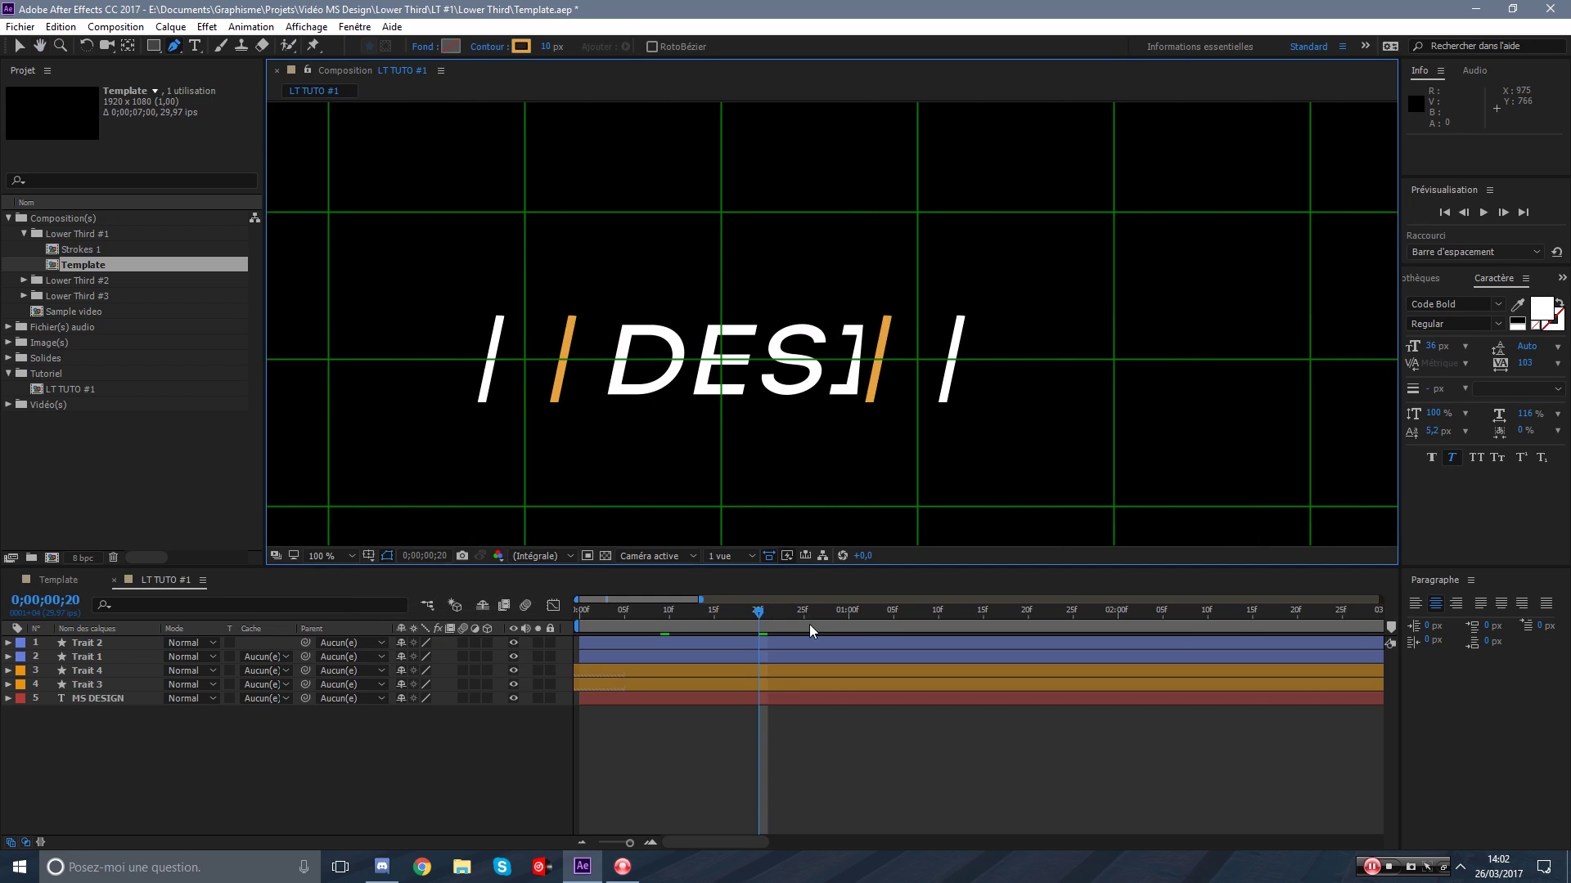
At 0;00;02;13, draw a horizontal line above MS DESIGN with the Pen tool, from the vertical centre grid line to the end of the text.
left_click_drag(809, 625, 1236, 643)
scroll(864, 418, "down", 1)
left_click_drag(831, 326, 784, 365)
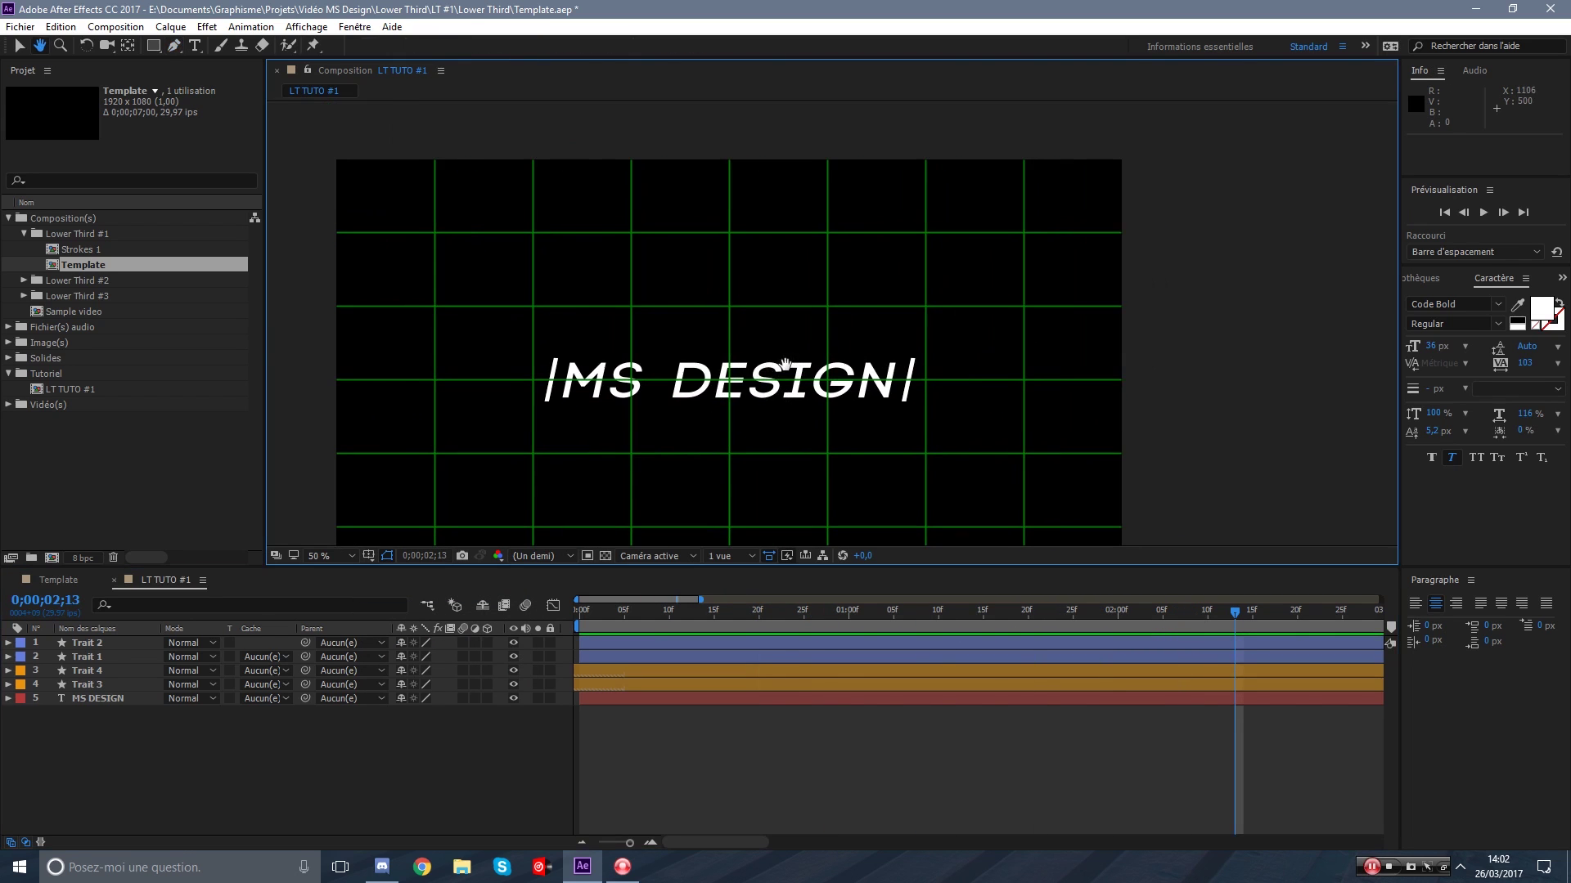
key("g")
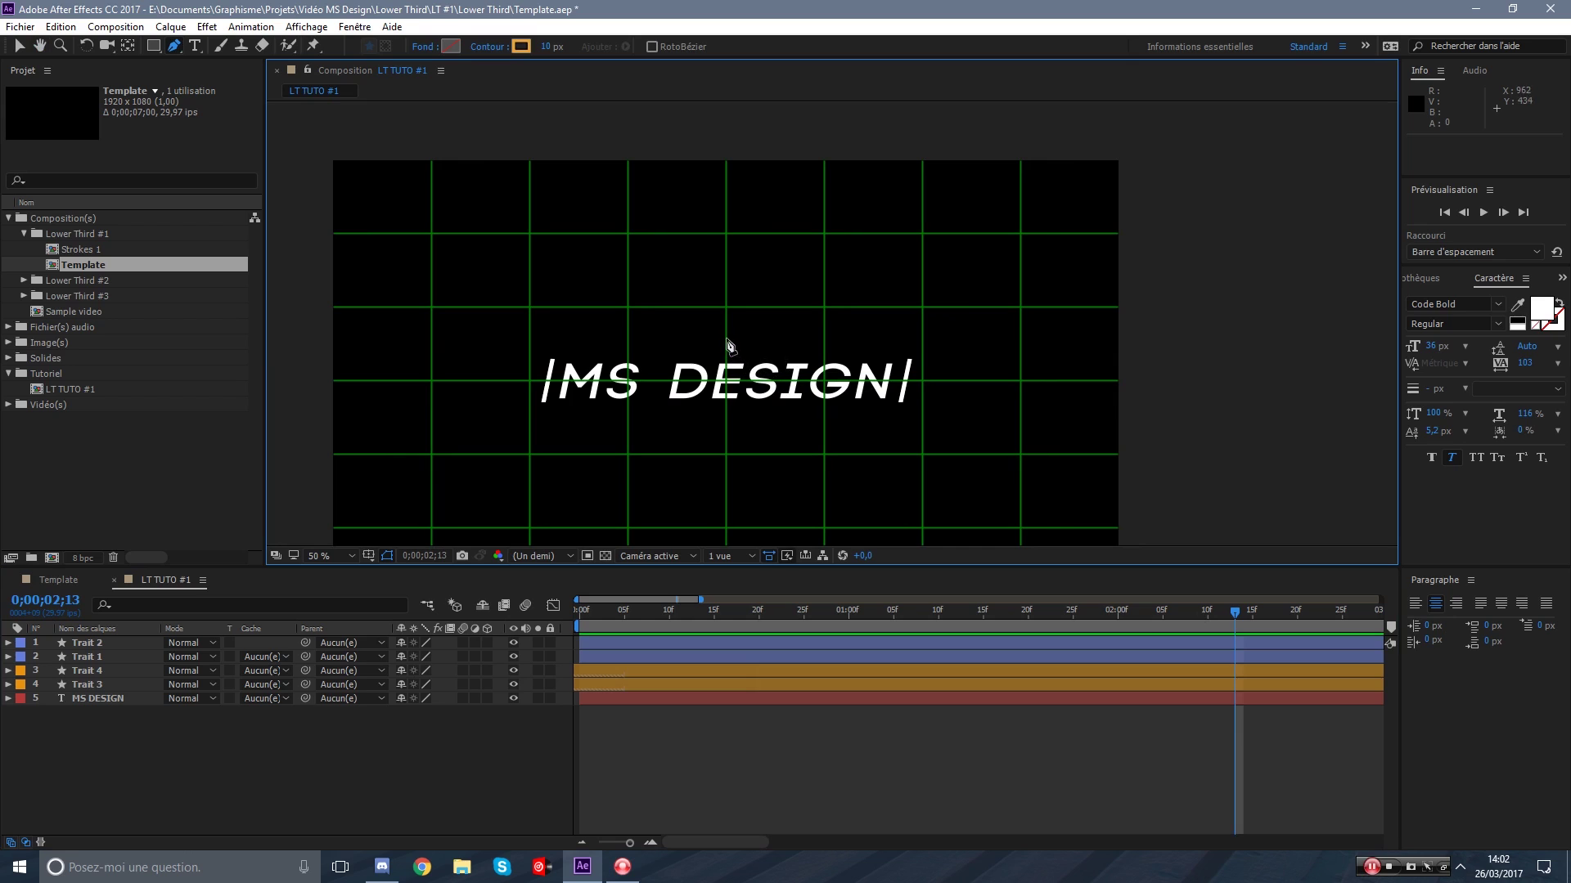
left_click(726, 342)
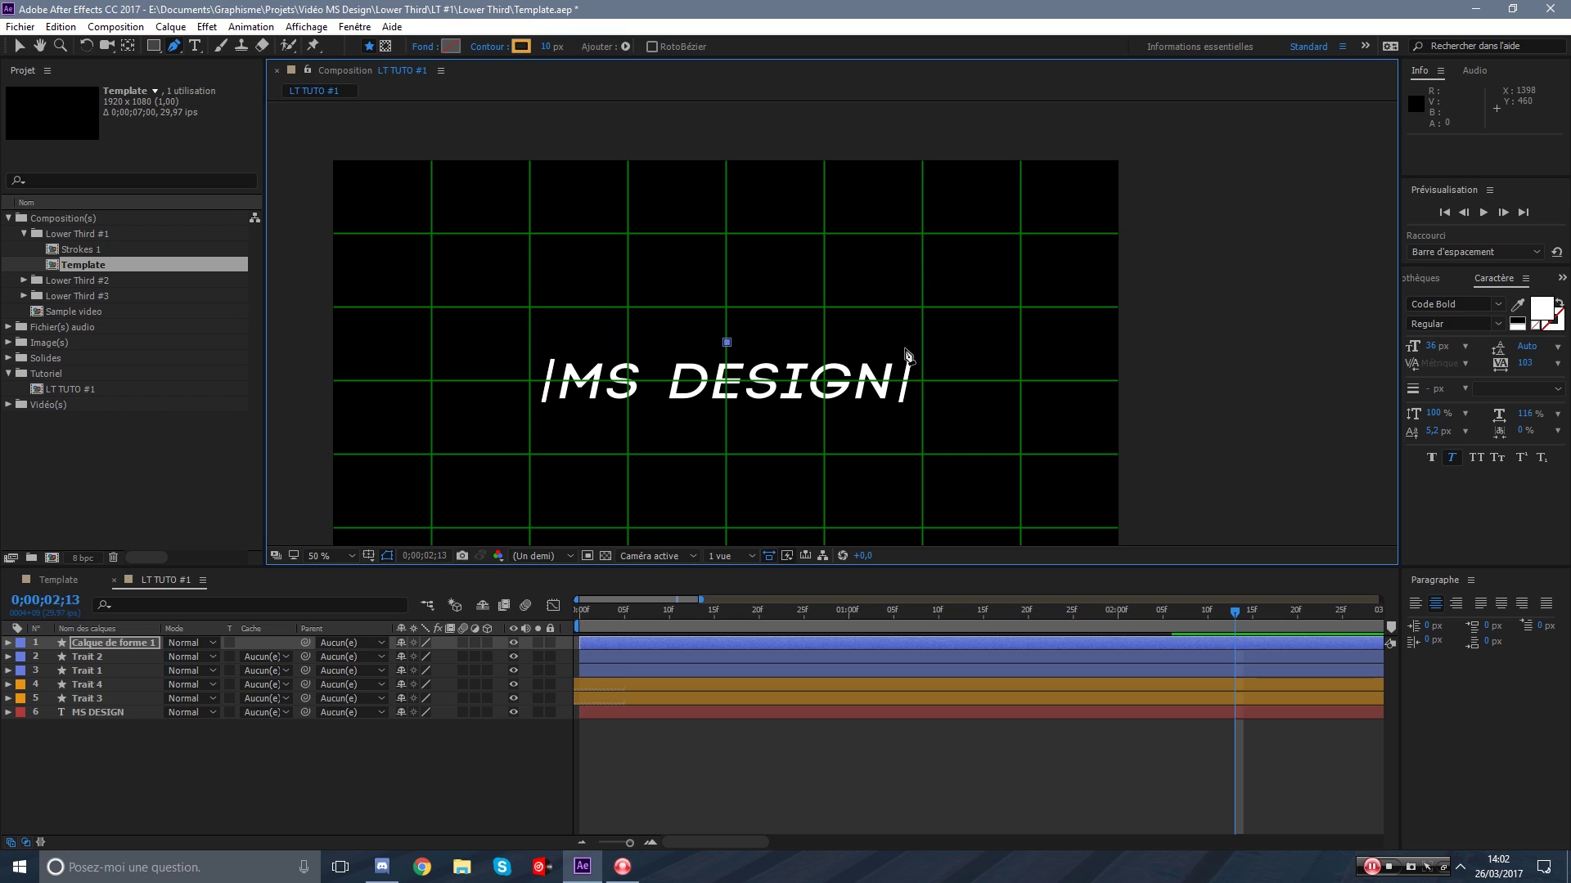
left_click(902, 342)
scroll(779, 305, "up", 2)
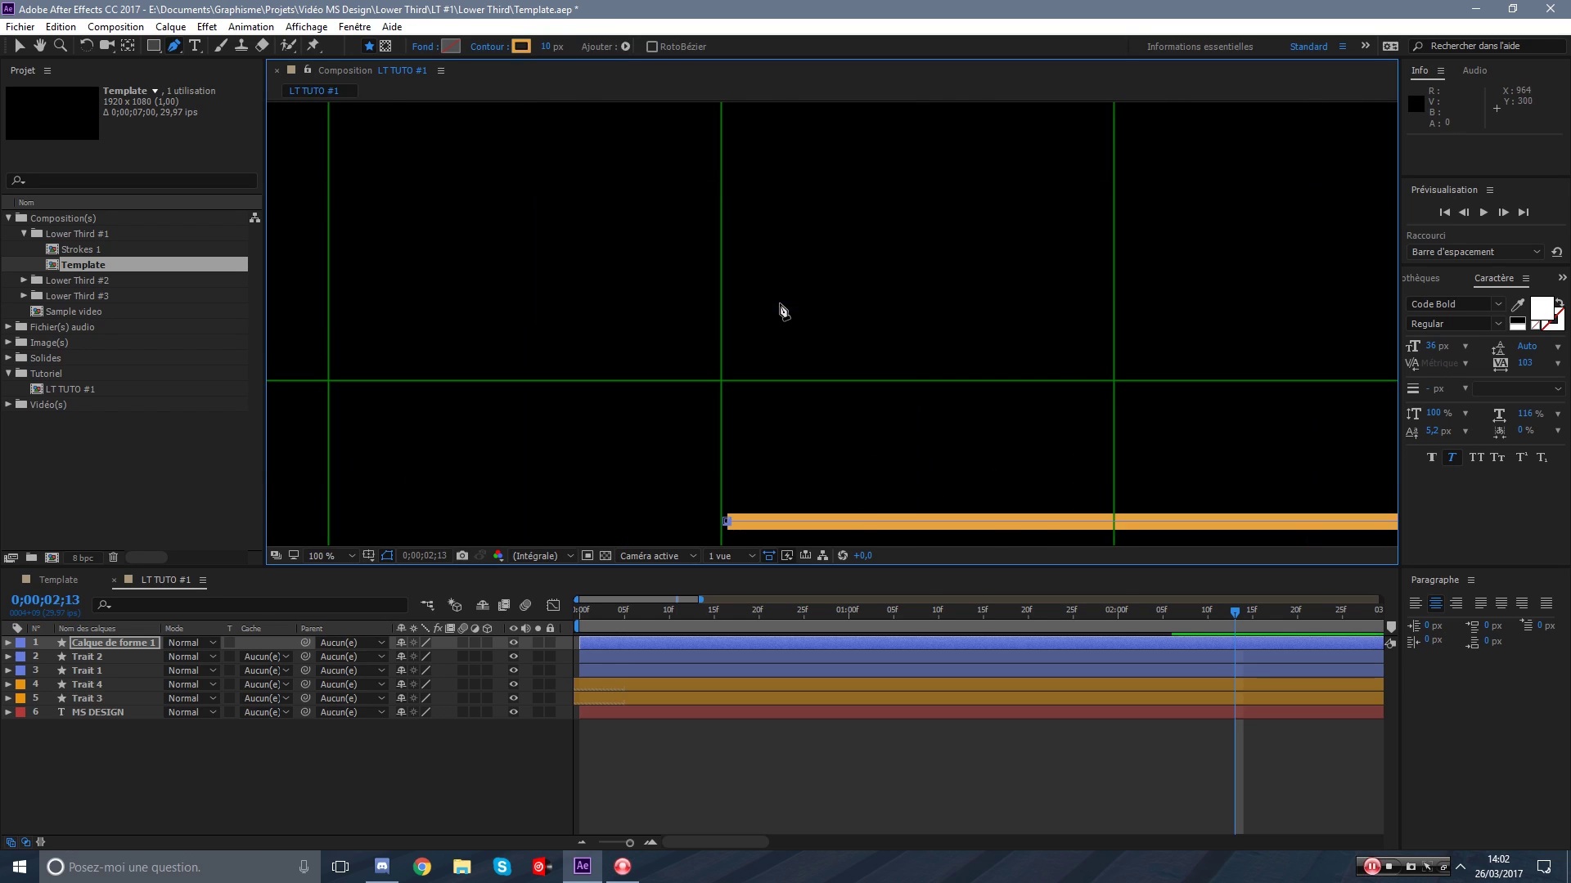
scroll(780, 306, "down", 1)
Check the Template strokes for reference, and give the new line a white stroke 6 px wide.
left_click(81, 586)
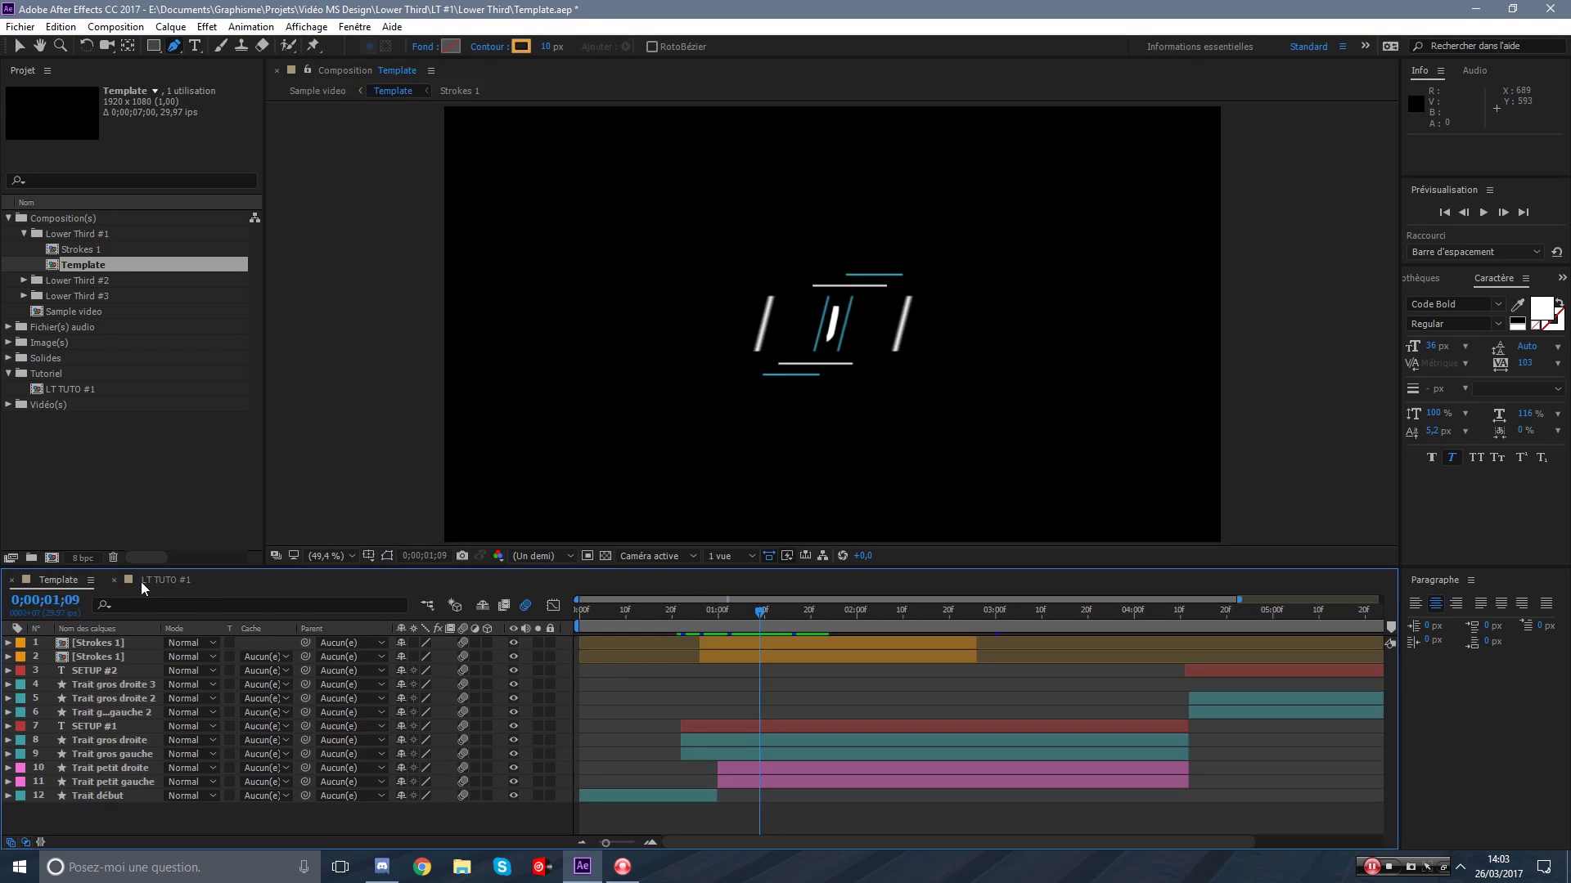
left_click(190, 582)
left_click(521, 47)
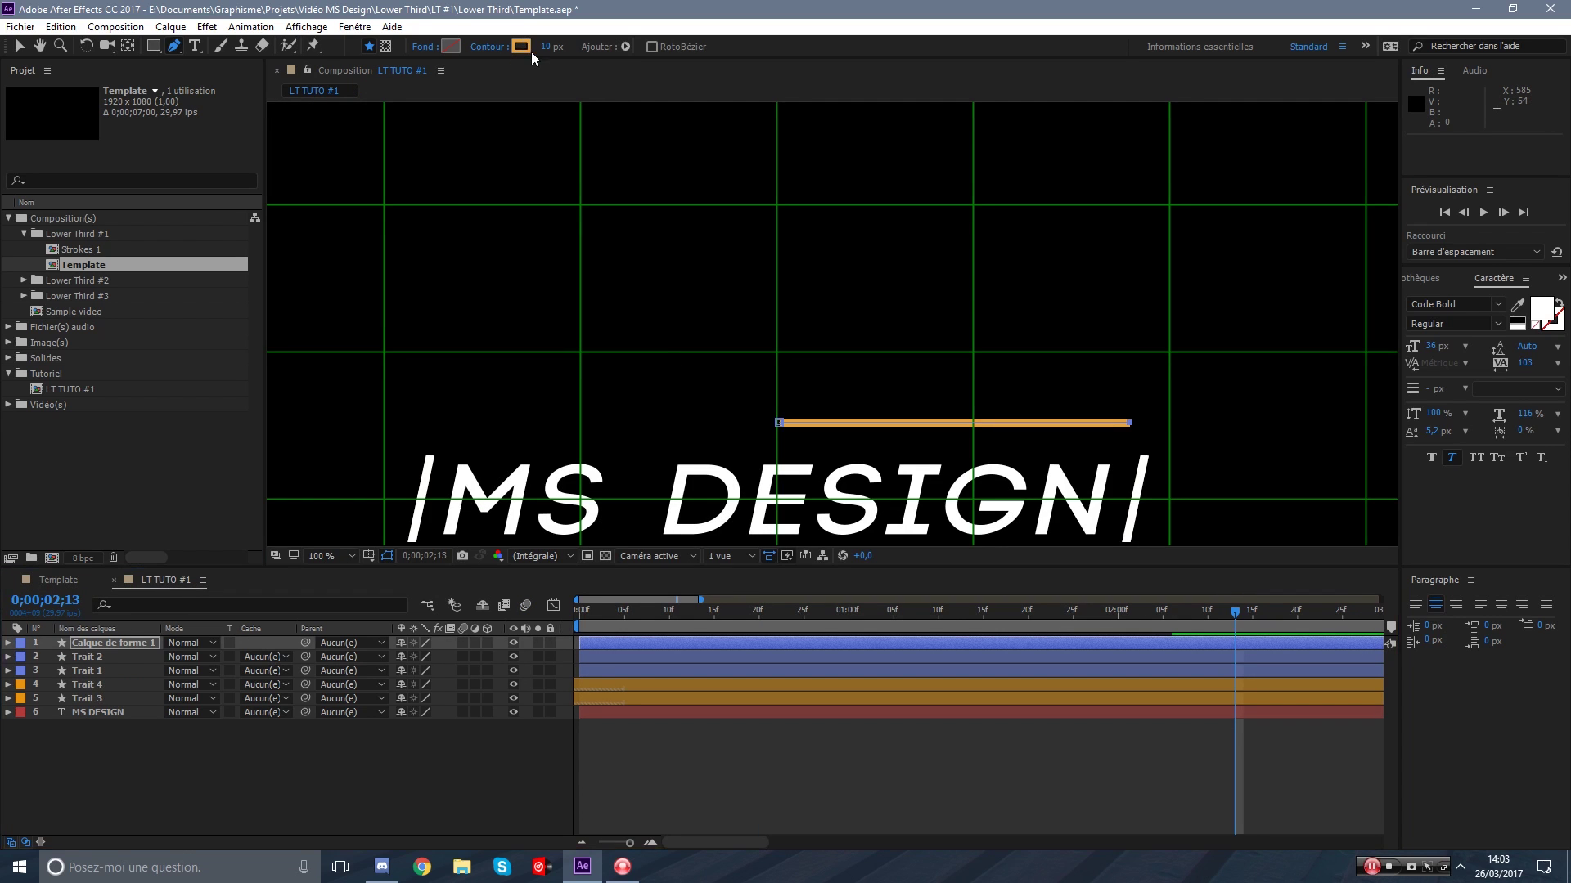
left_click_drag(1022, 406, 813, 288)
left_click(1318, 370)
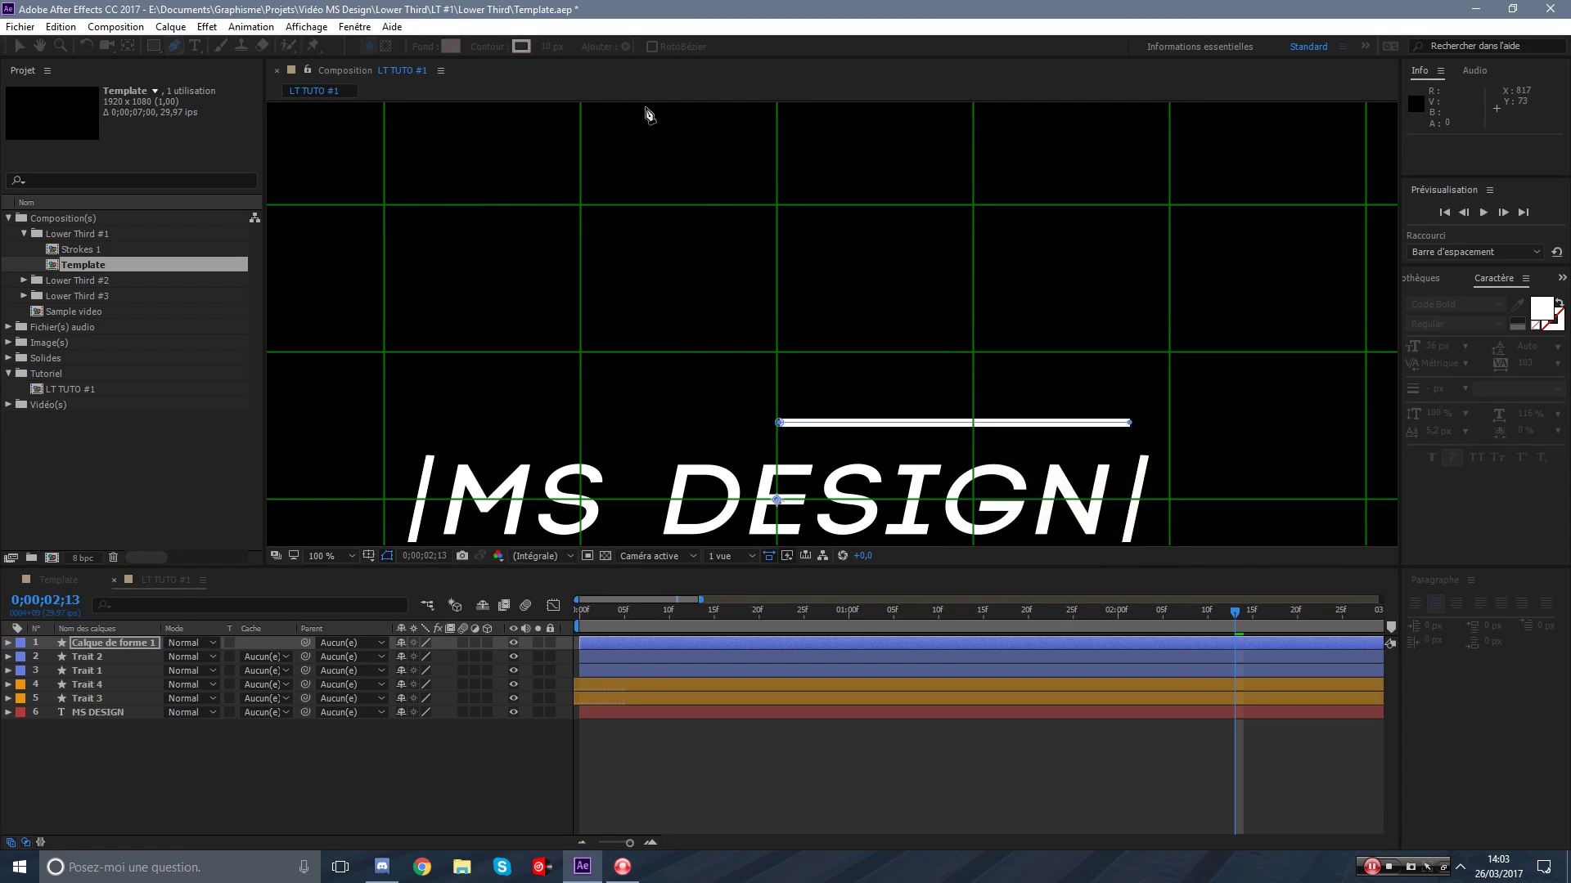
left_click(551, 48)
type("6")
key("Return")
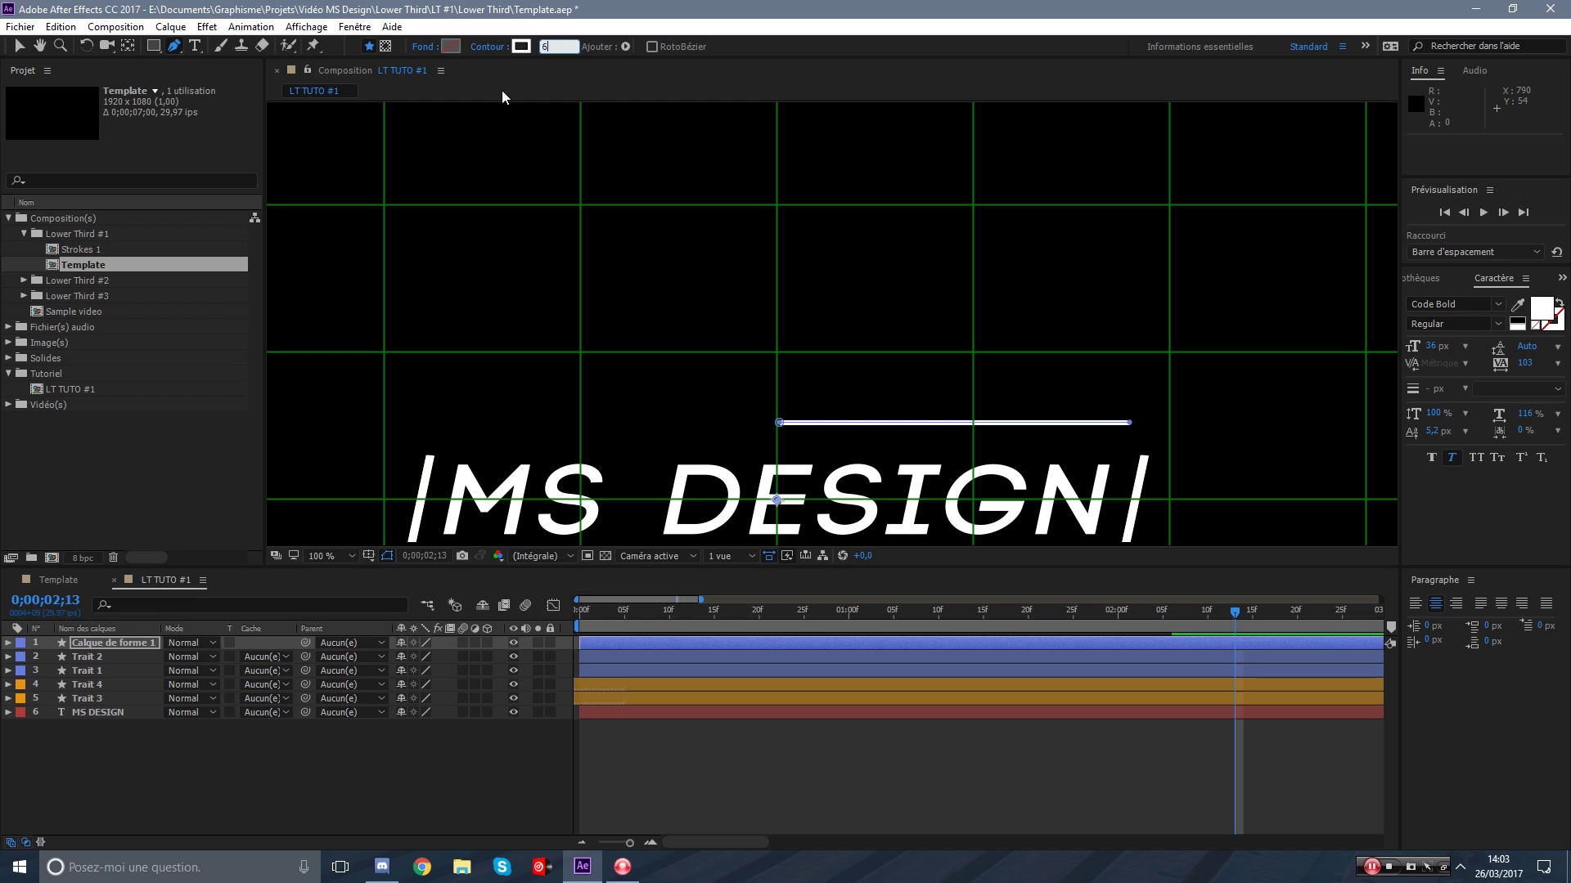
Switch to the Selection tool and hide the proportional grid to view the line above the text.
left_click(836, 790)
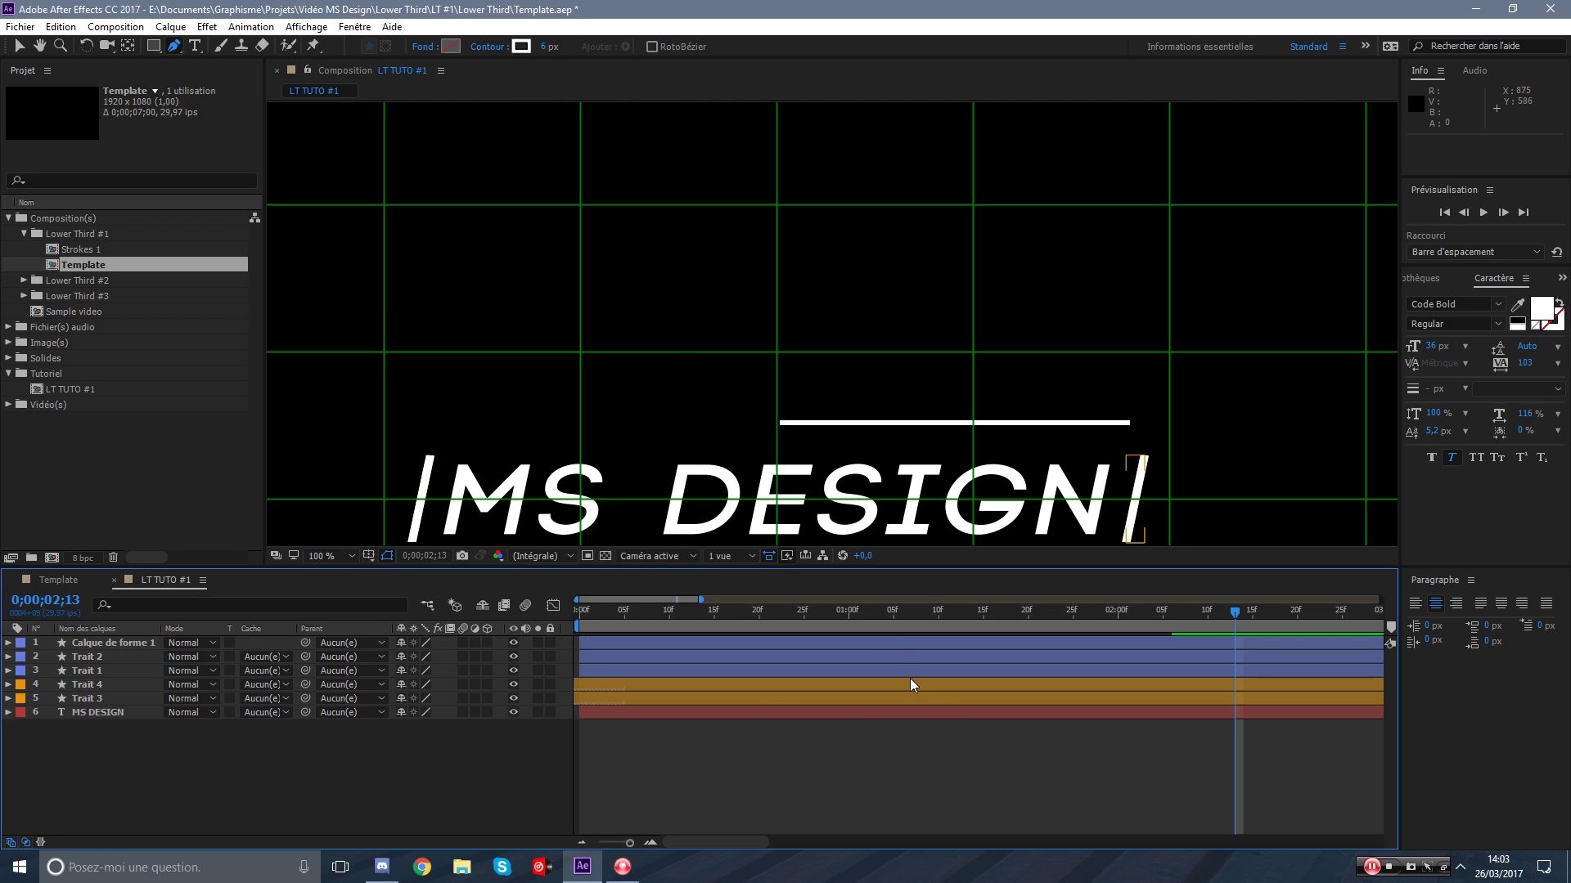
left_click(898, 646)
left_click(17, 47)
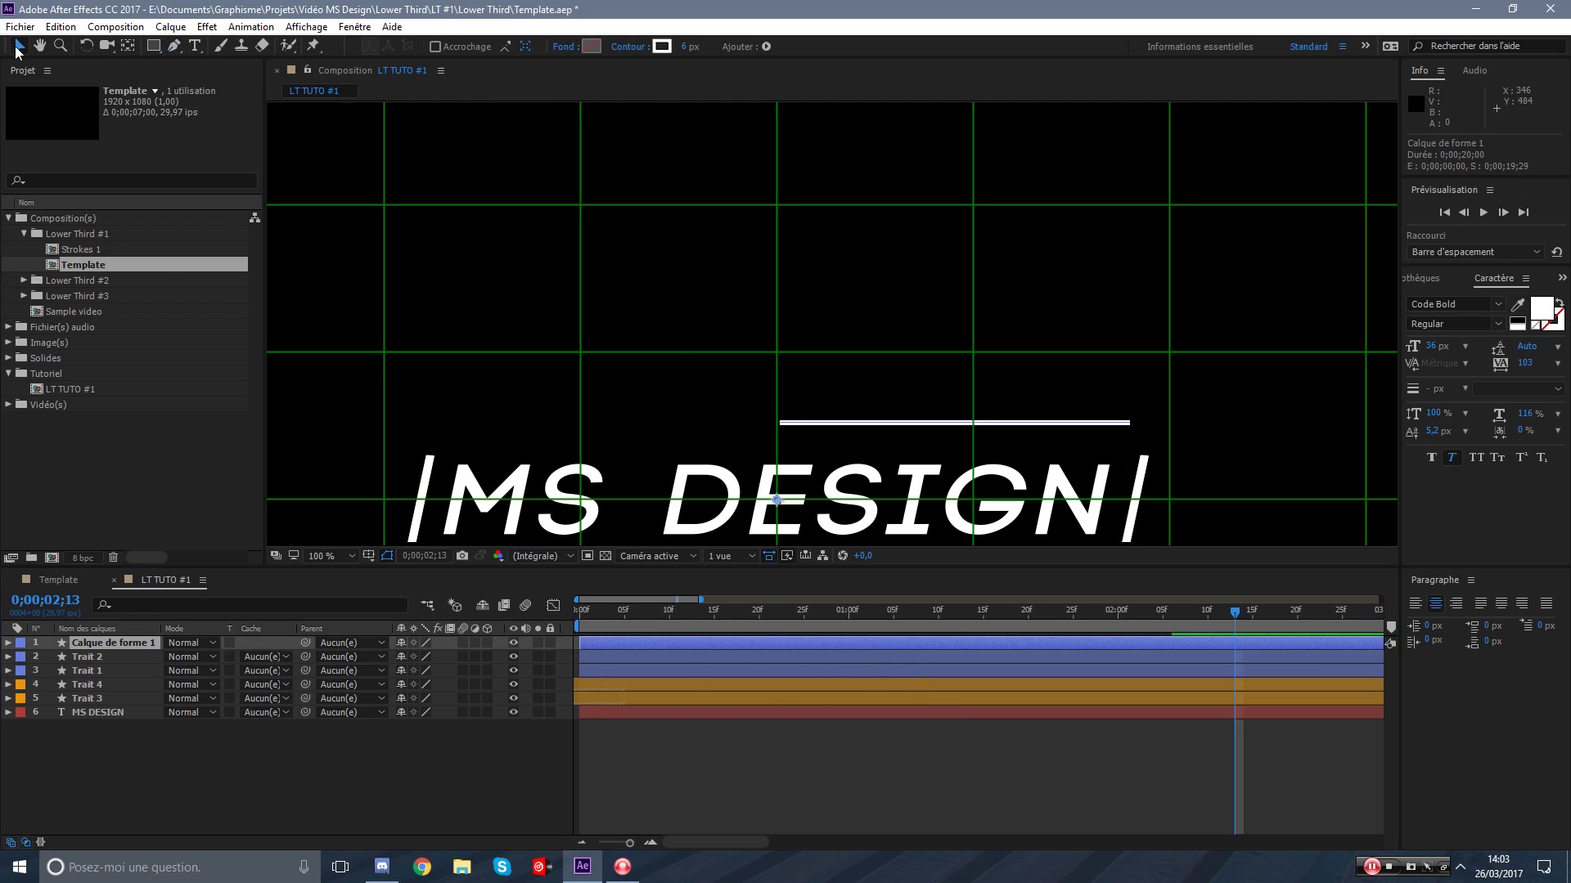
left_click(369, 556)
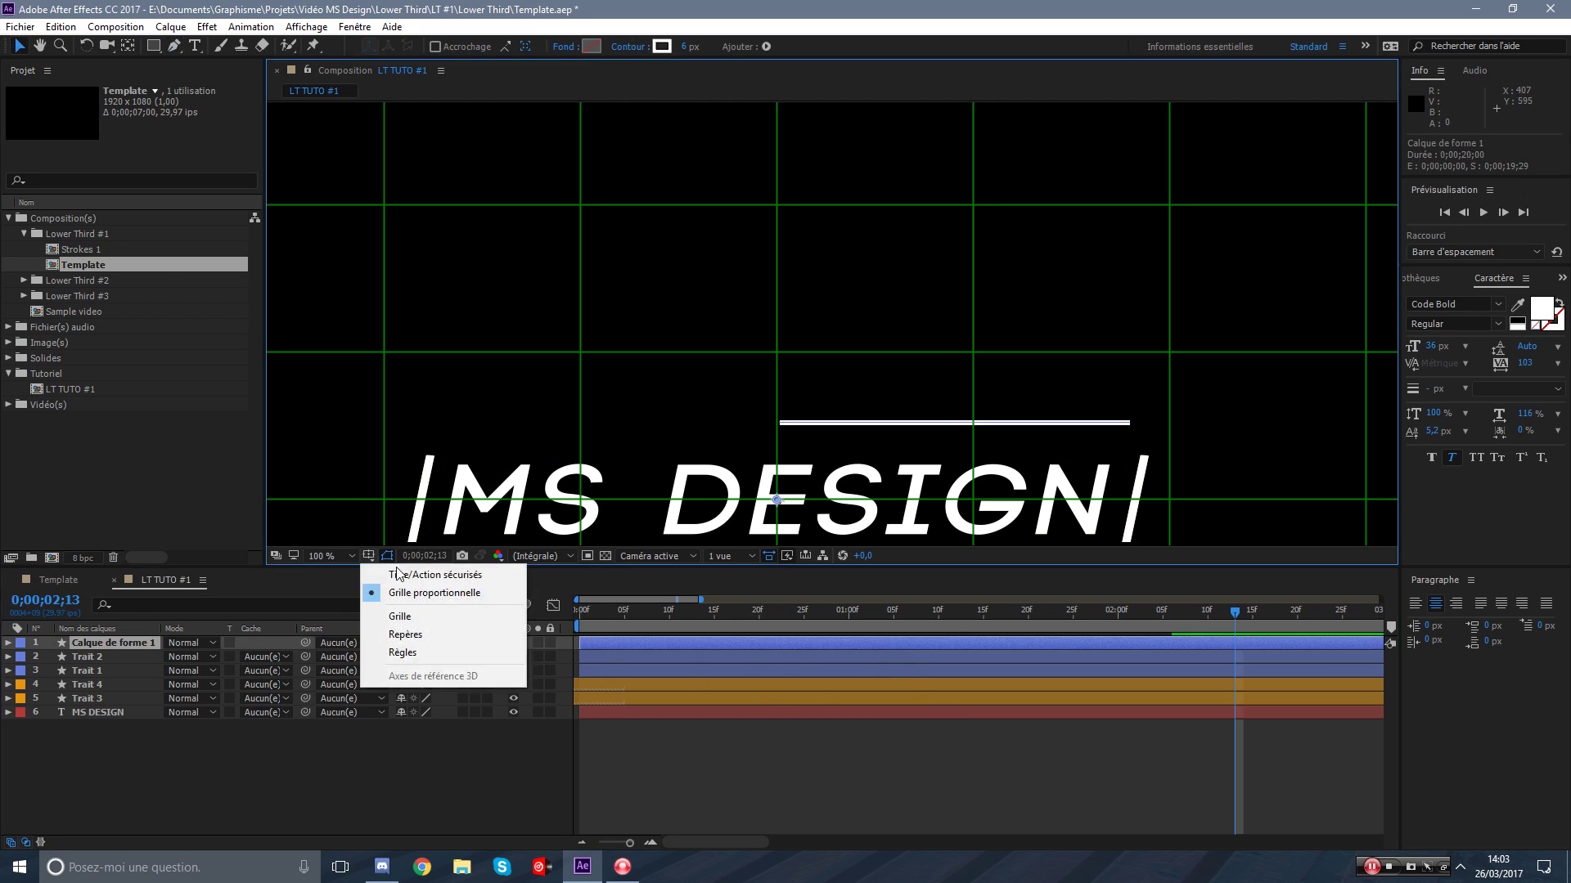
left_click(426, 596)
scroll(913, 393, "down", 2)
scroll(913, 391, "up", 1)
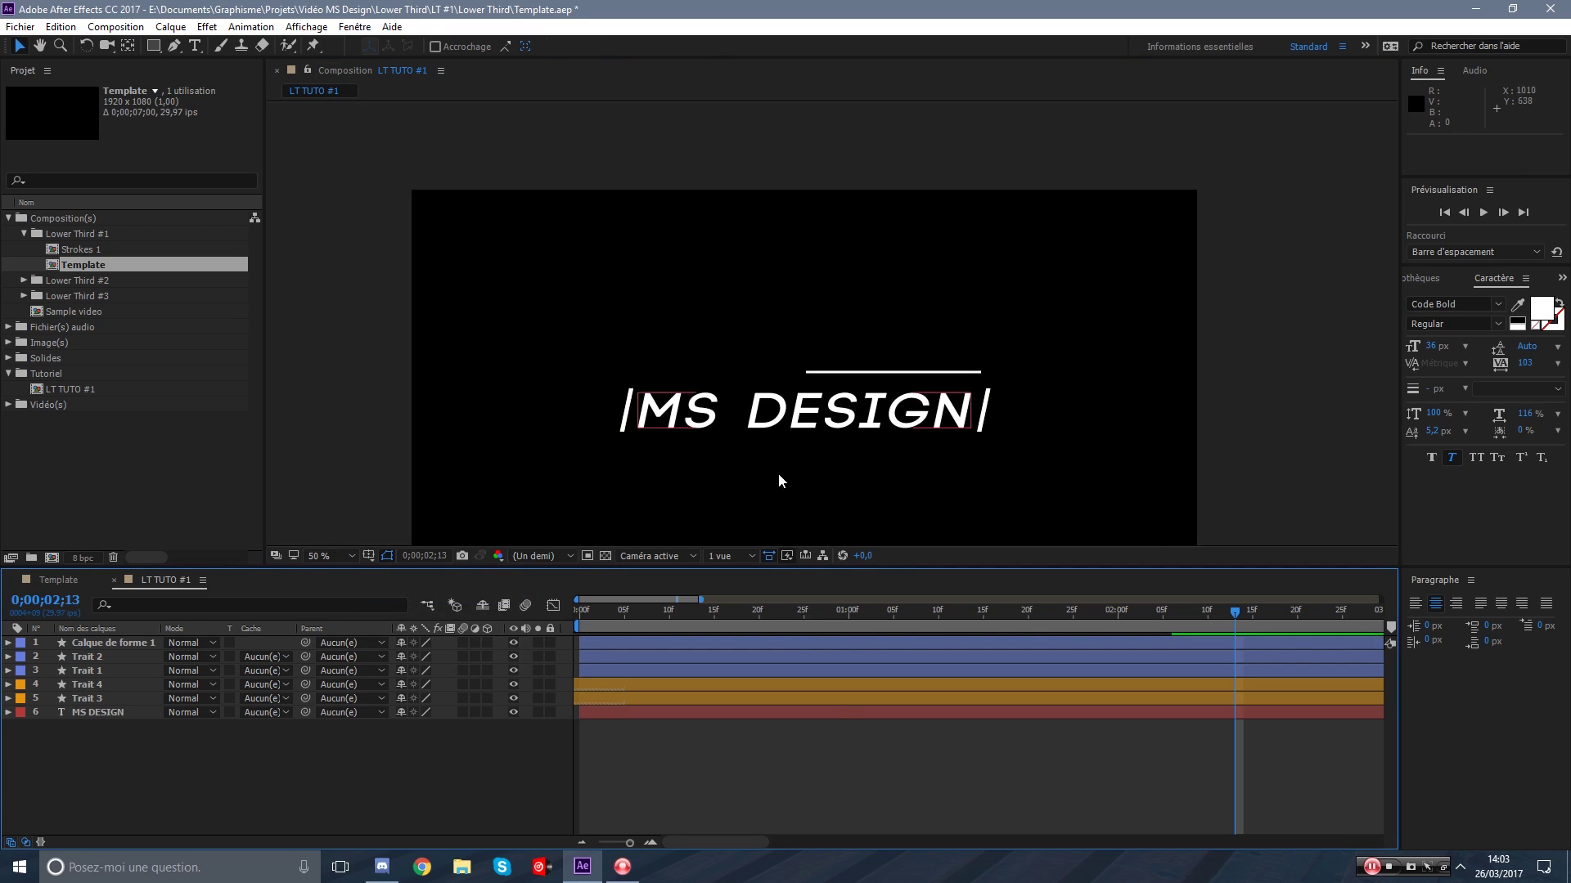
Scrub the Template composition to study how its horizontal strokes move, and return to LT TUTO #1.
left_click(43, 582)
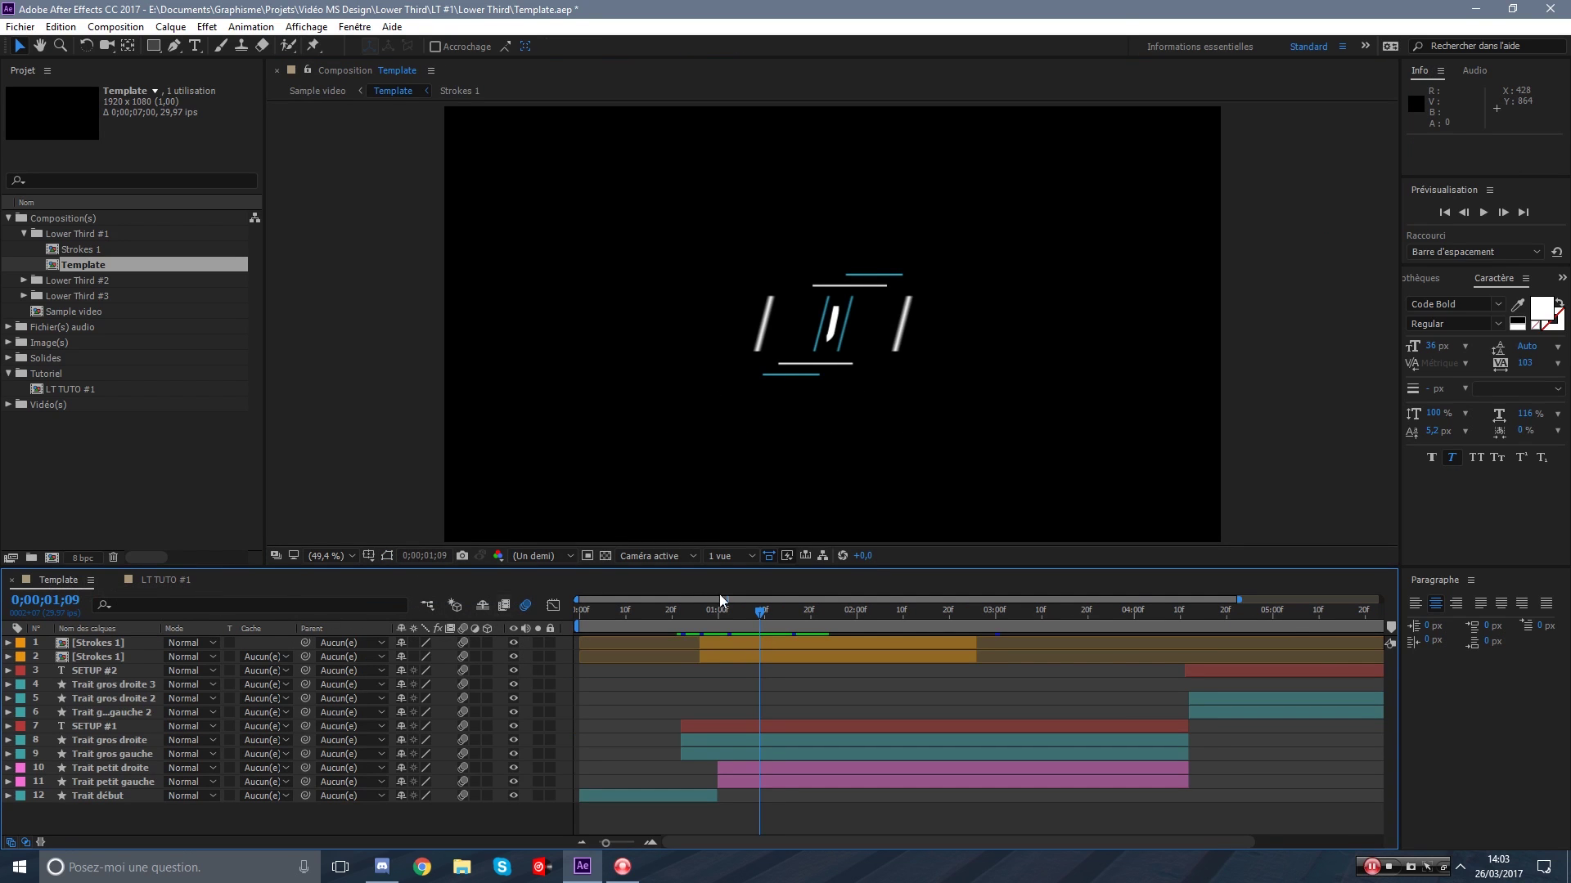
mouse_move(835, 627)
left_mouse_down()
mouse_move(920, 611)
mouse_move(706, 615)
mouse_move(778, 616)
left_mouse_up()
left_click(170, 582)
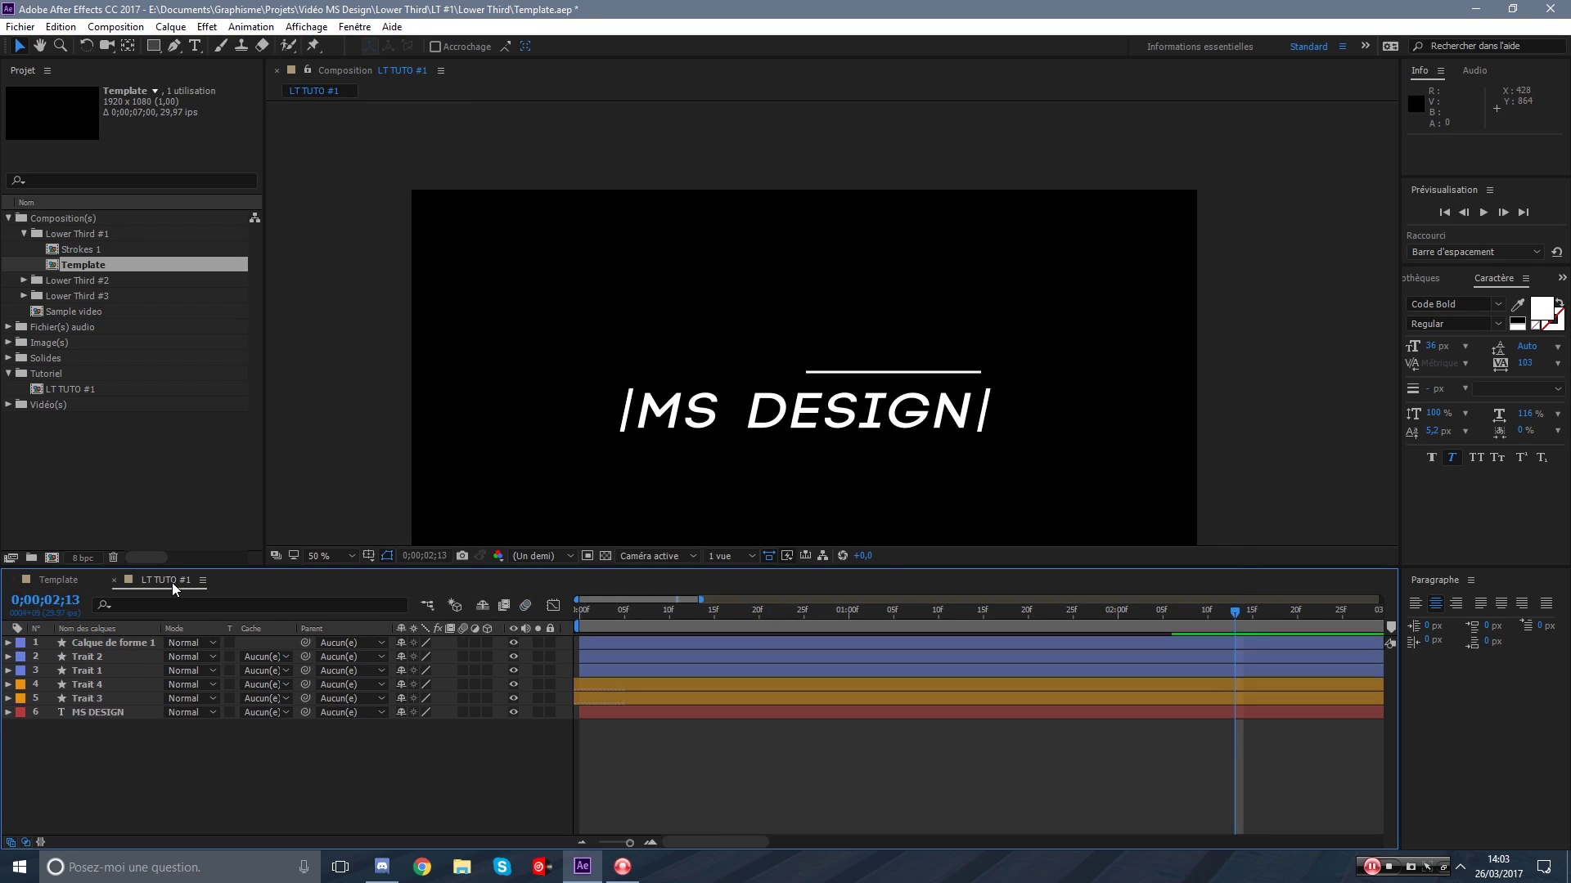
Rename the shape layer "Calque de forme 1" as Feuille.
left_click(734, 642)
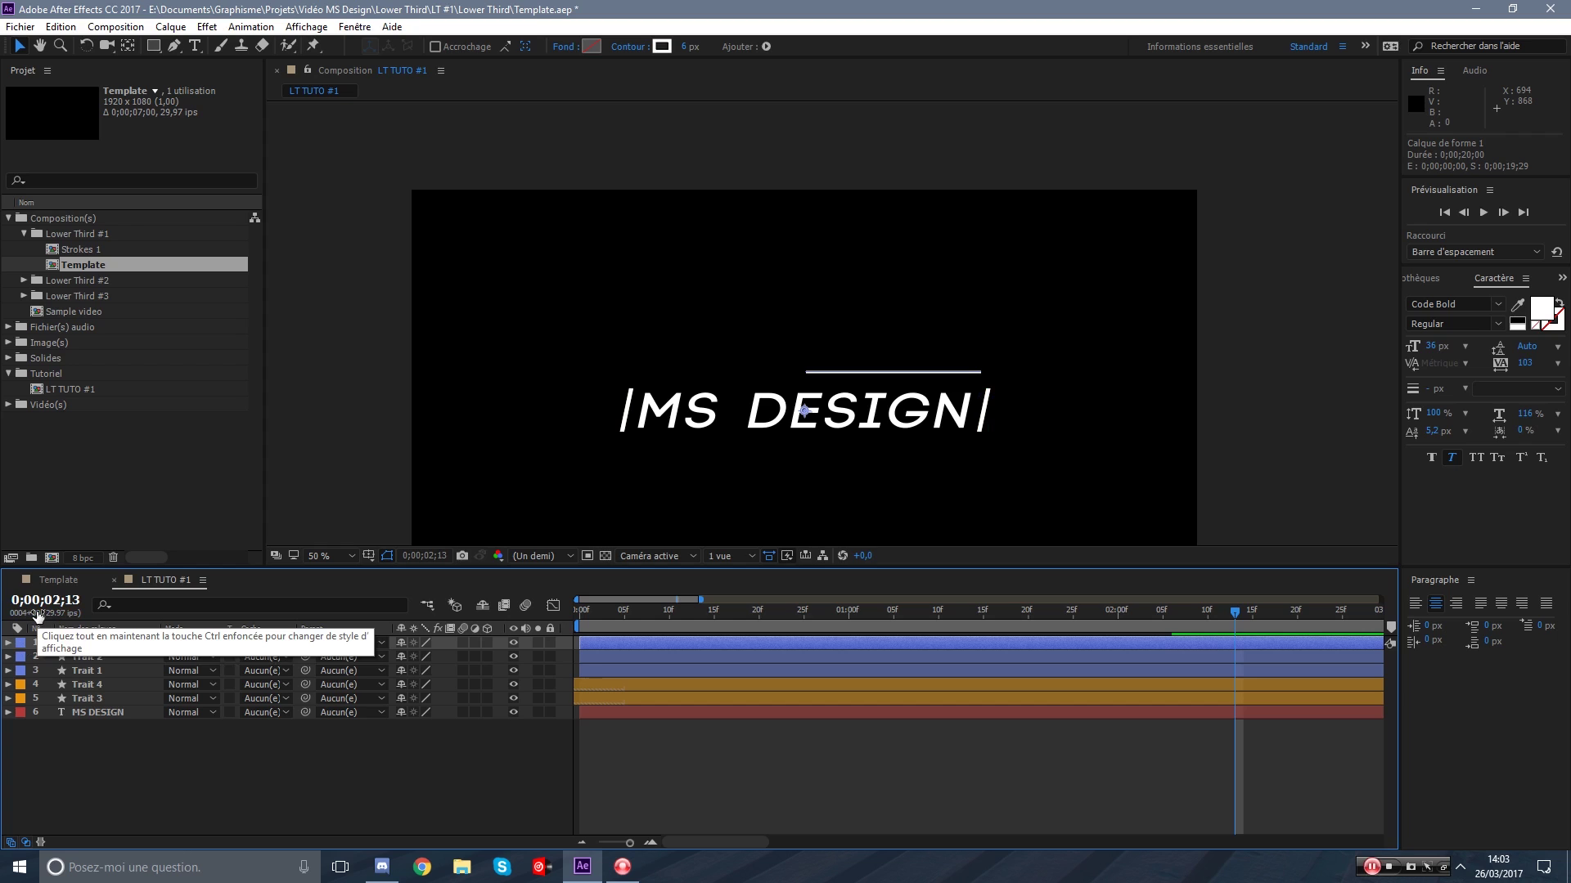
key("Return")
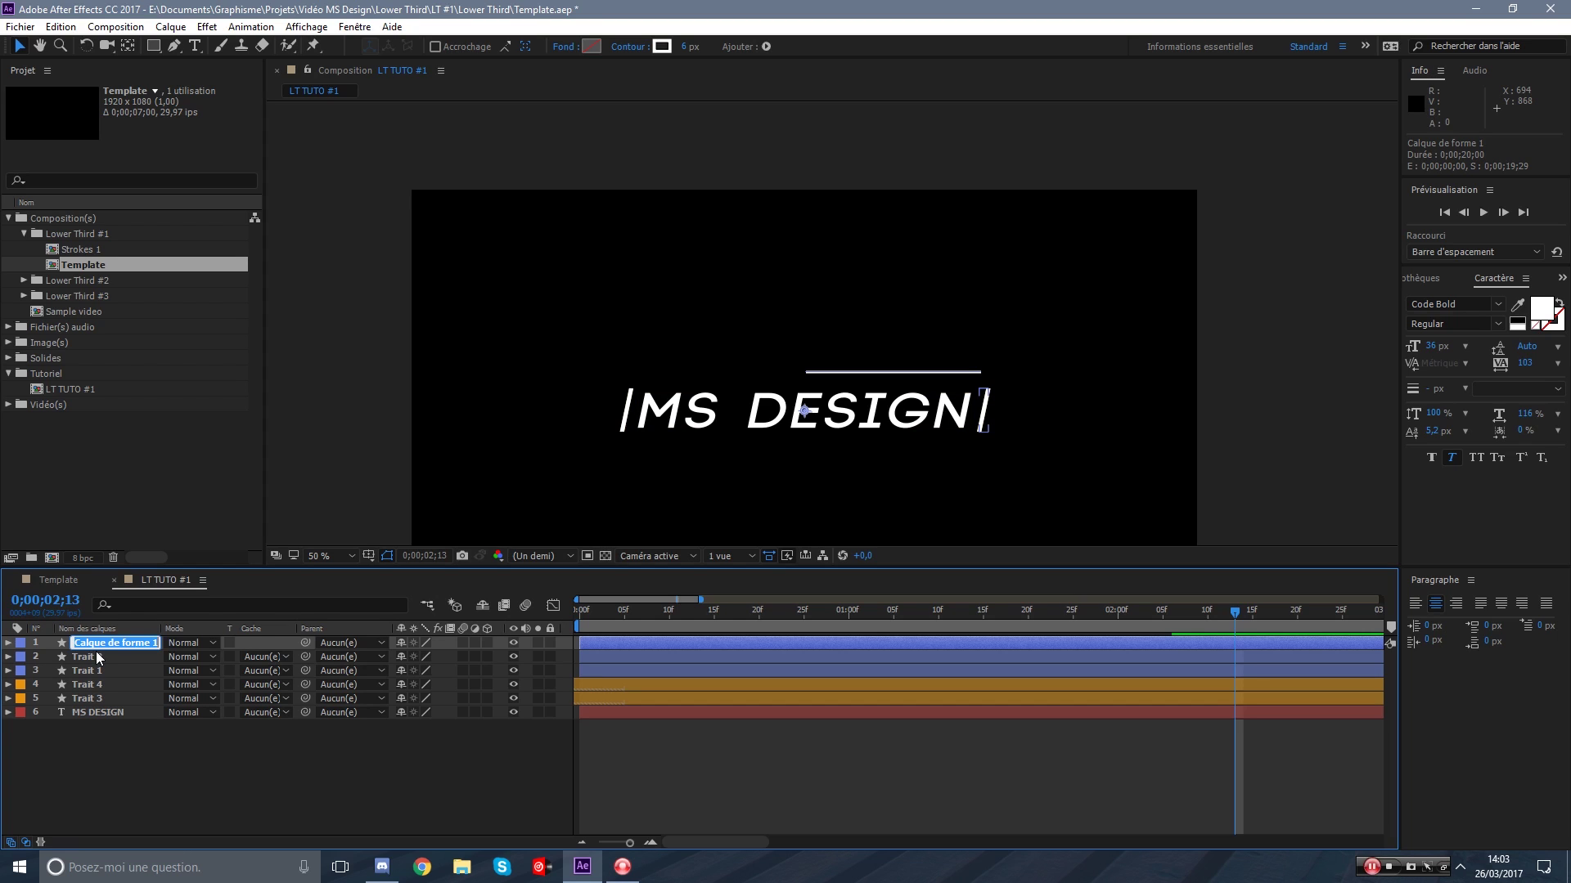
key("BackSpace")
type("Feuille")
key("Return")
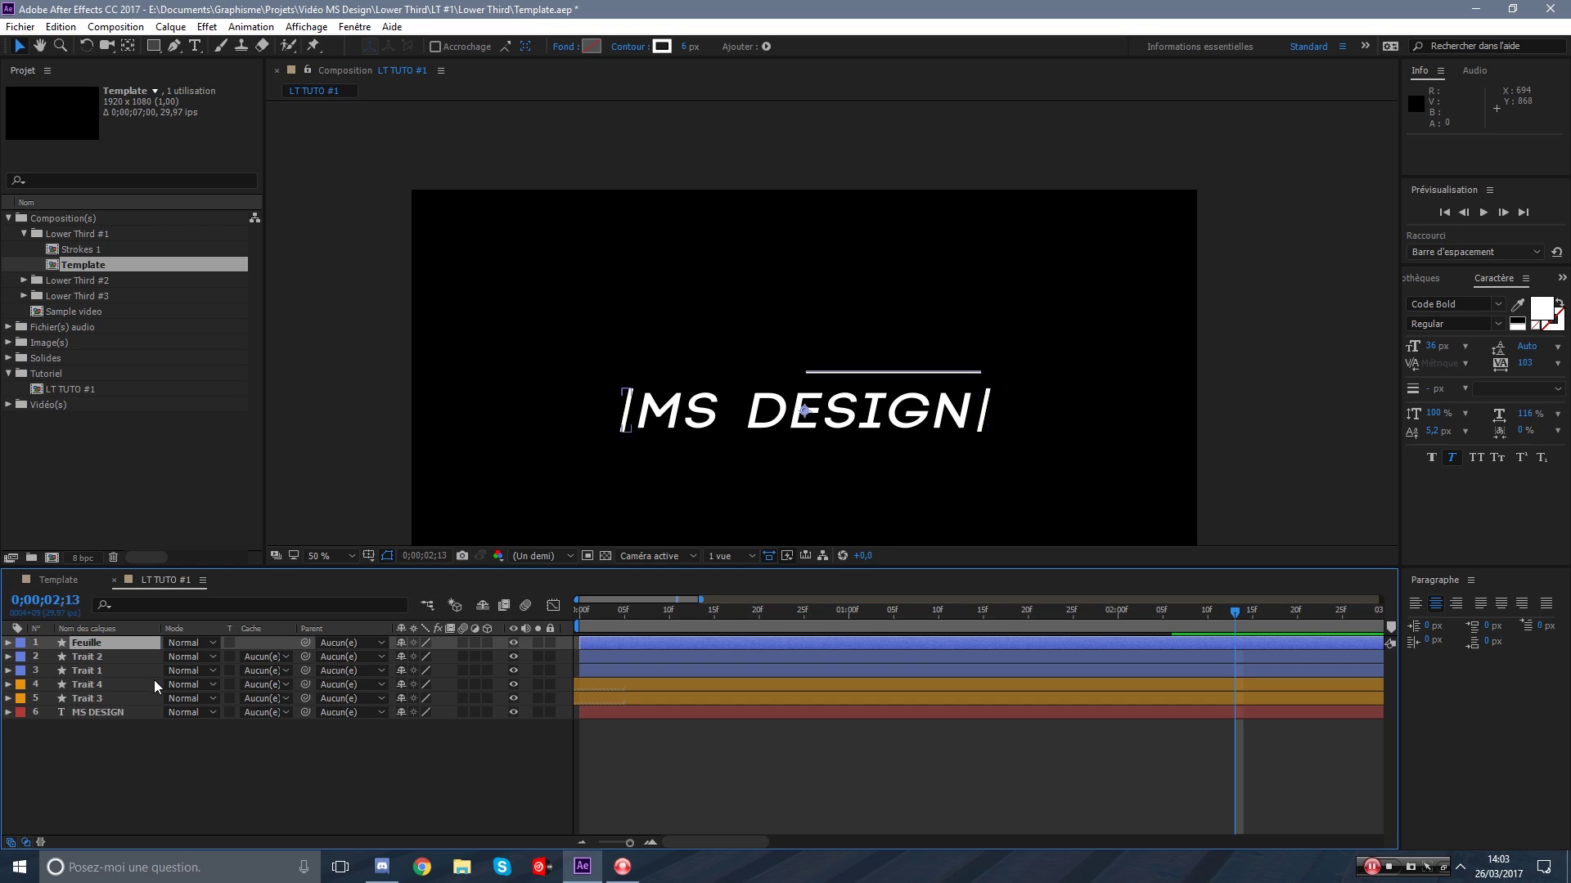
Change the label colour of the Feuille layer to Cyan.
left_click(13, 644)
left_click(65, 460)
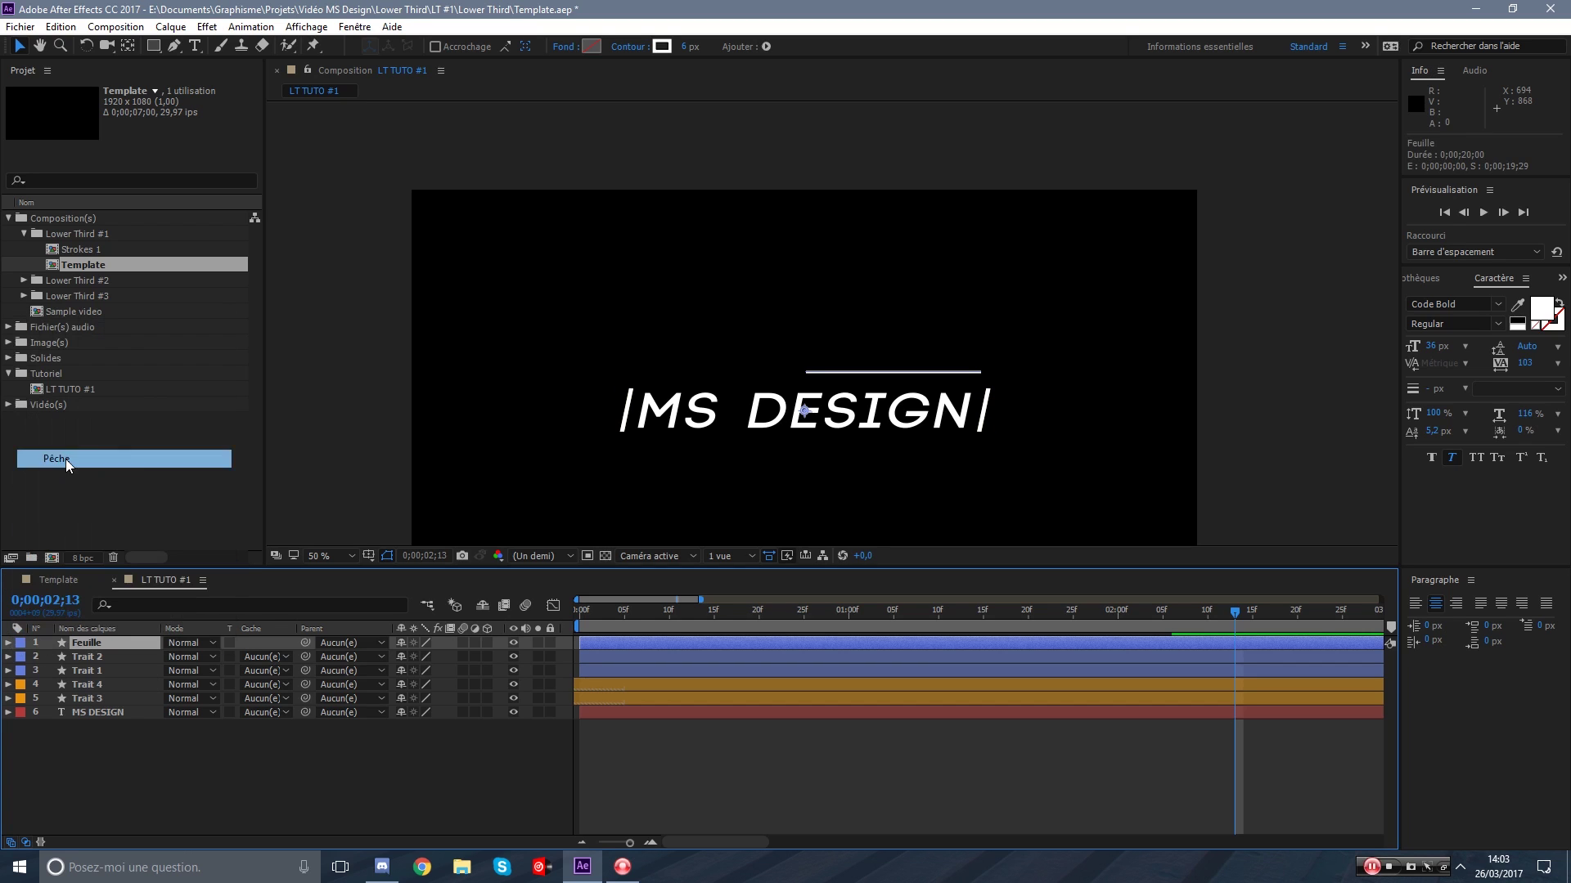
left_click(23, 646)
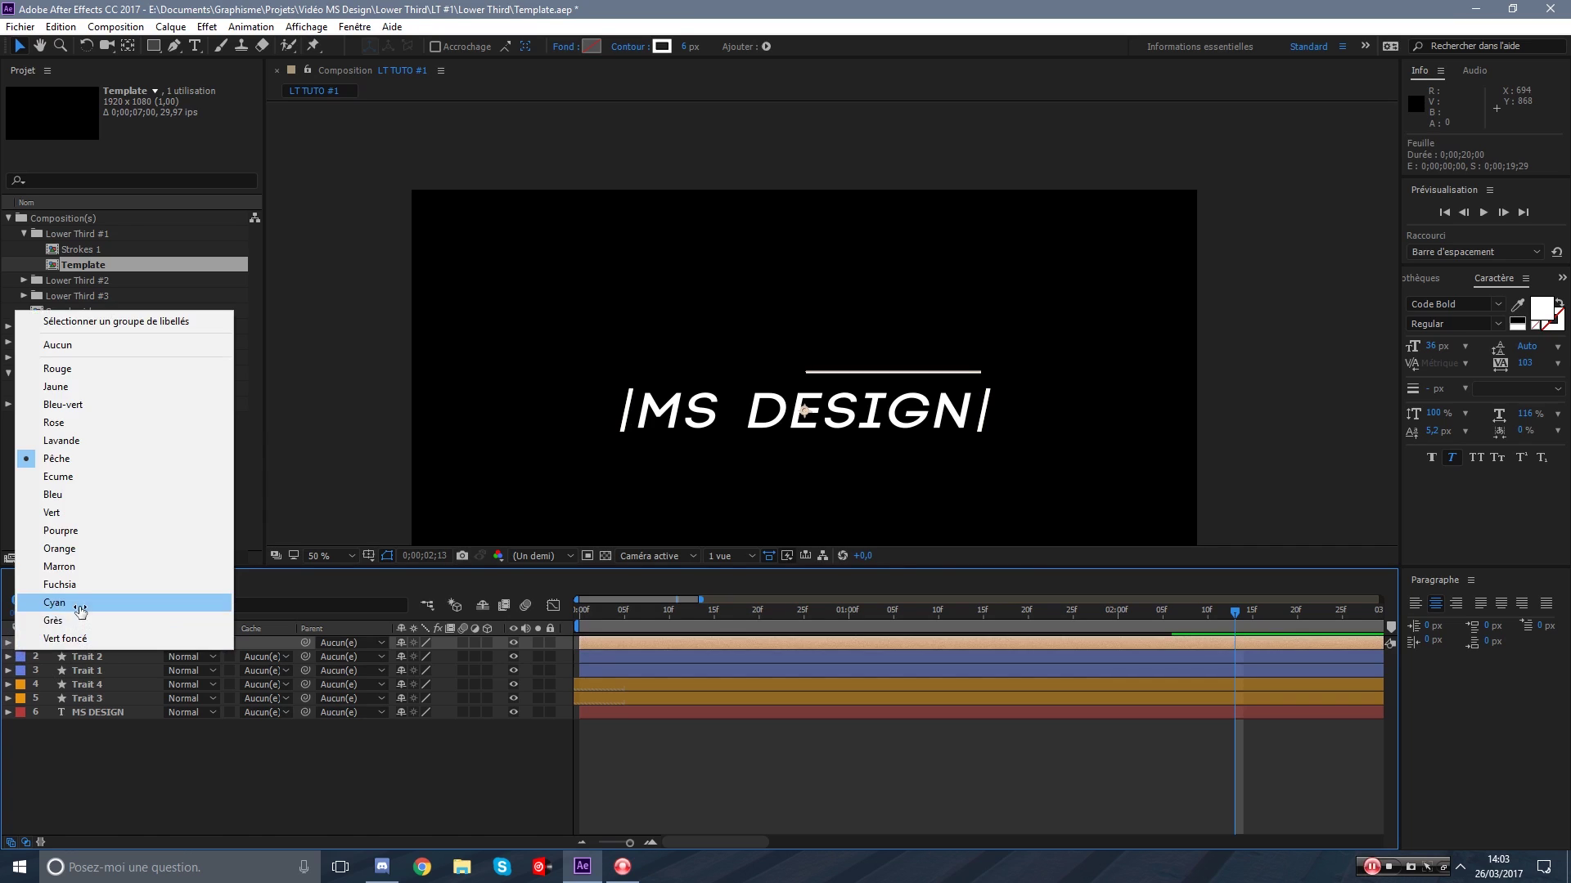
left_click(82, 610)
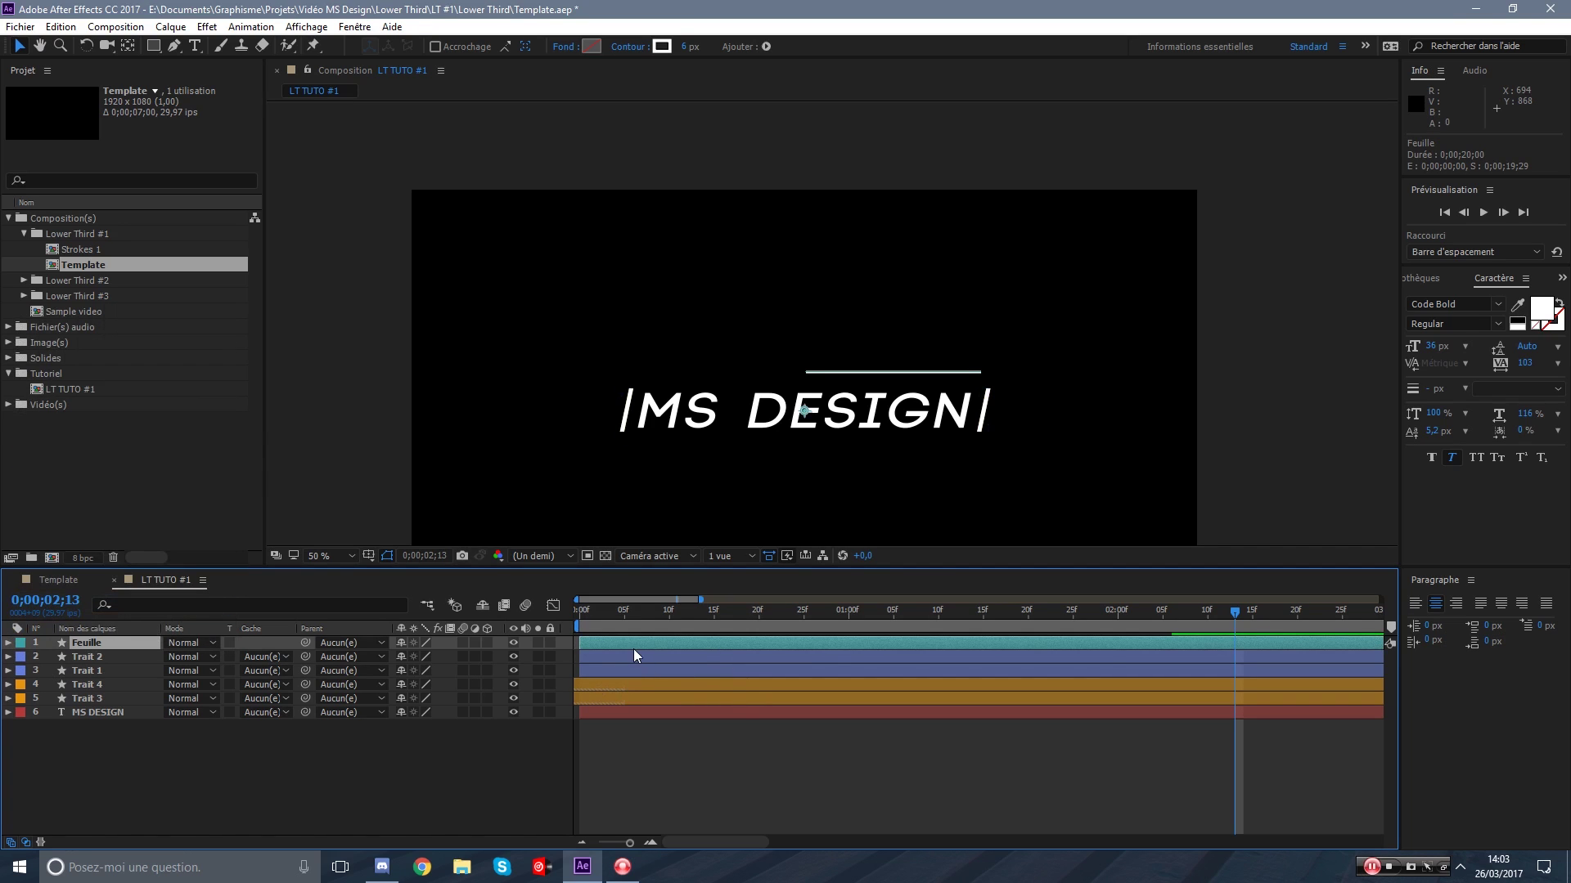
Lengthen the horizontal line above the text by moving its left vertex with the Pen tool to about 872, 446.
left_click(175, 46)
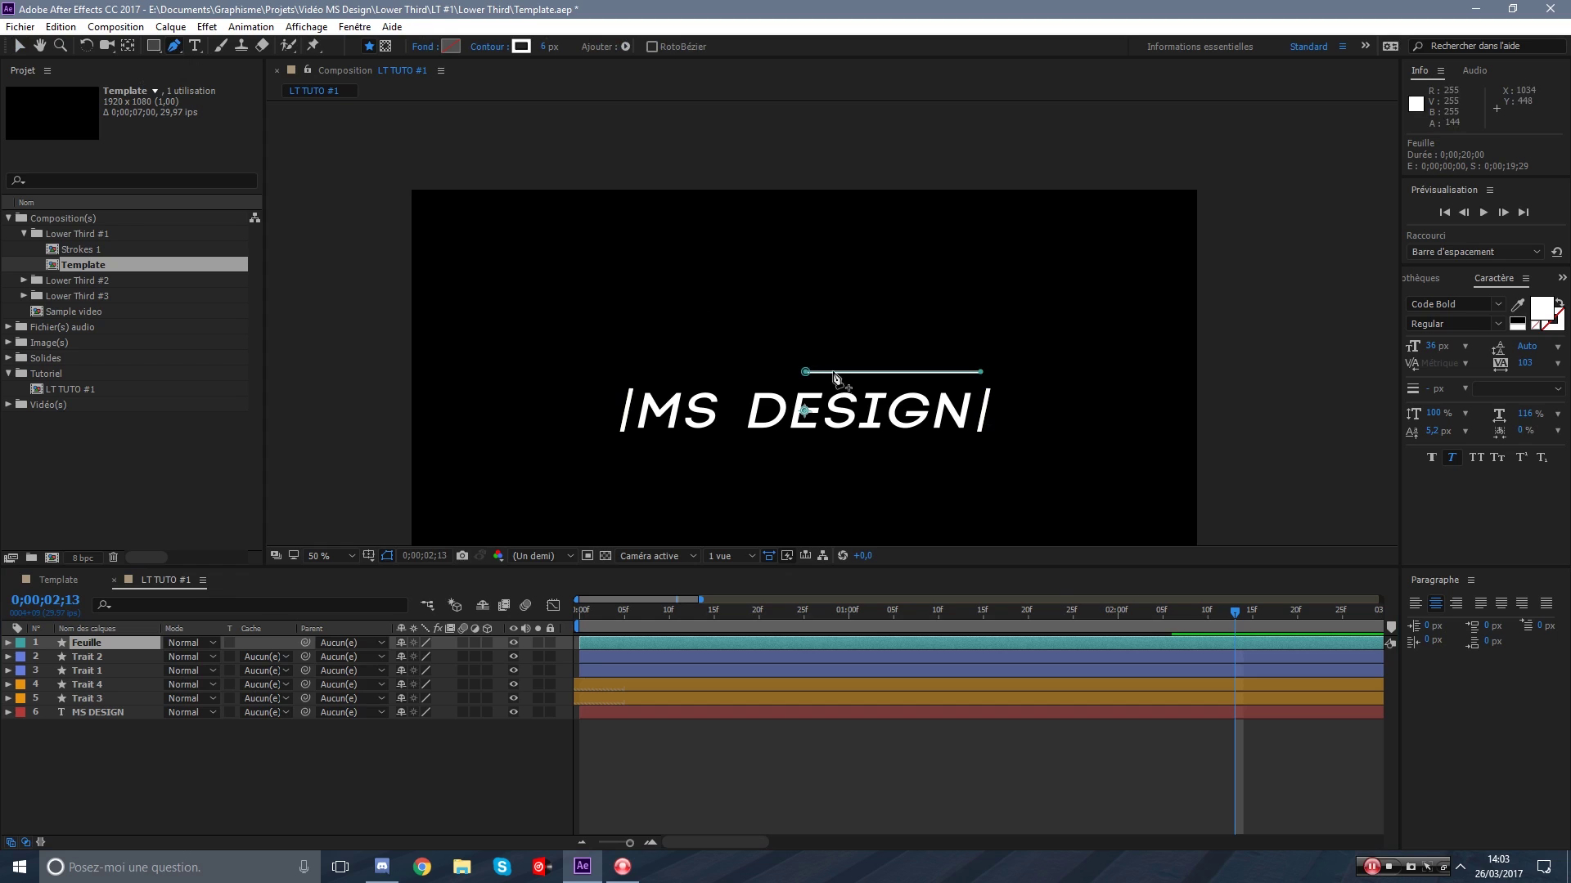
scroll(808, 374, "up", 1)
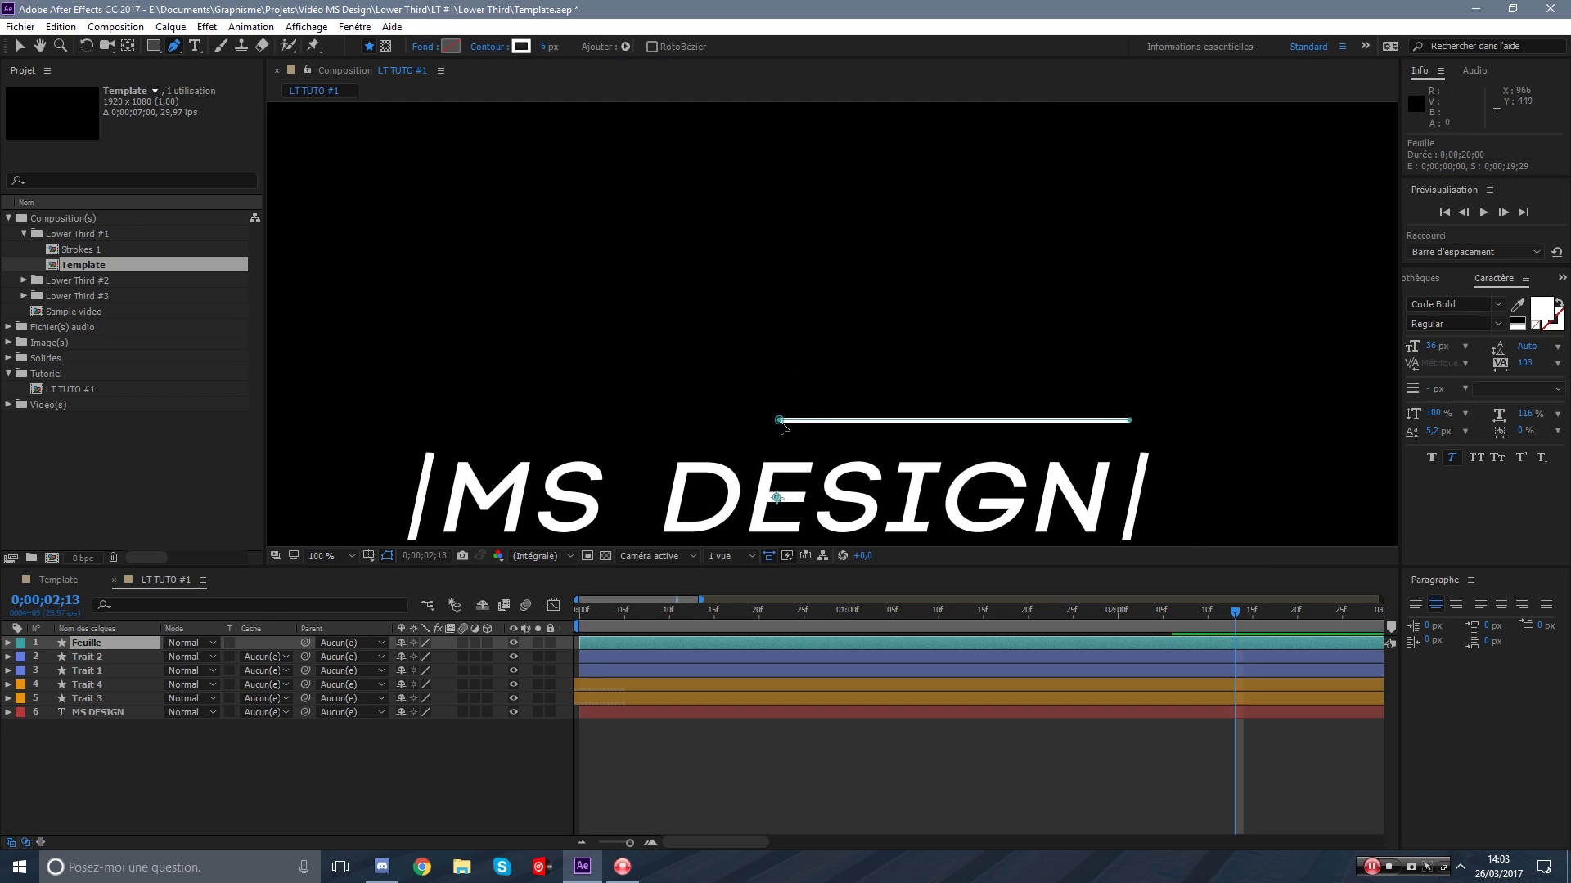
left_click_drag(781, 424, 706, 424)
left_click(20, 46)
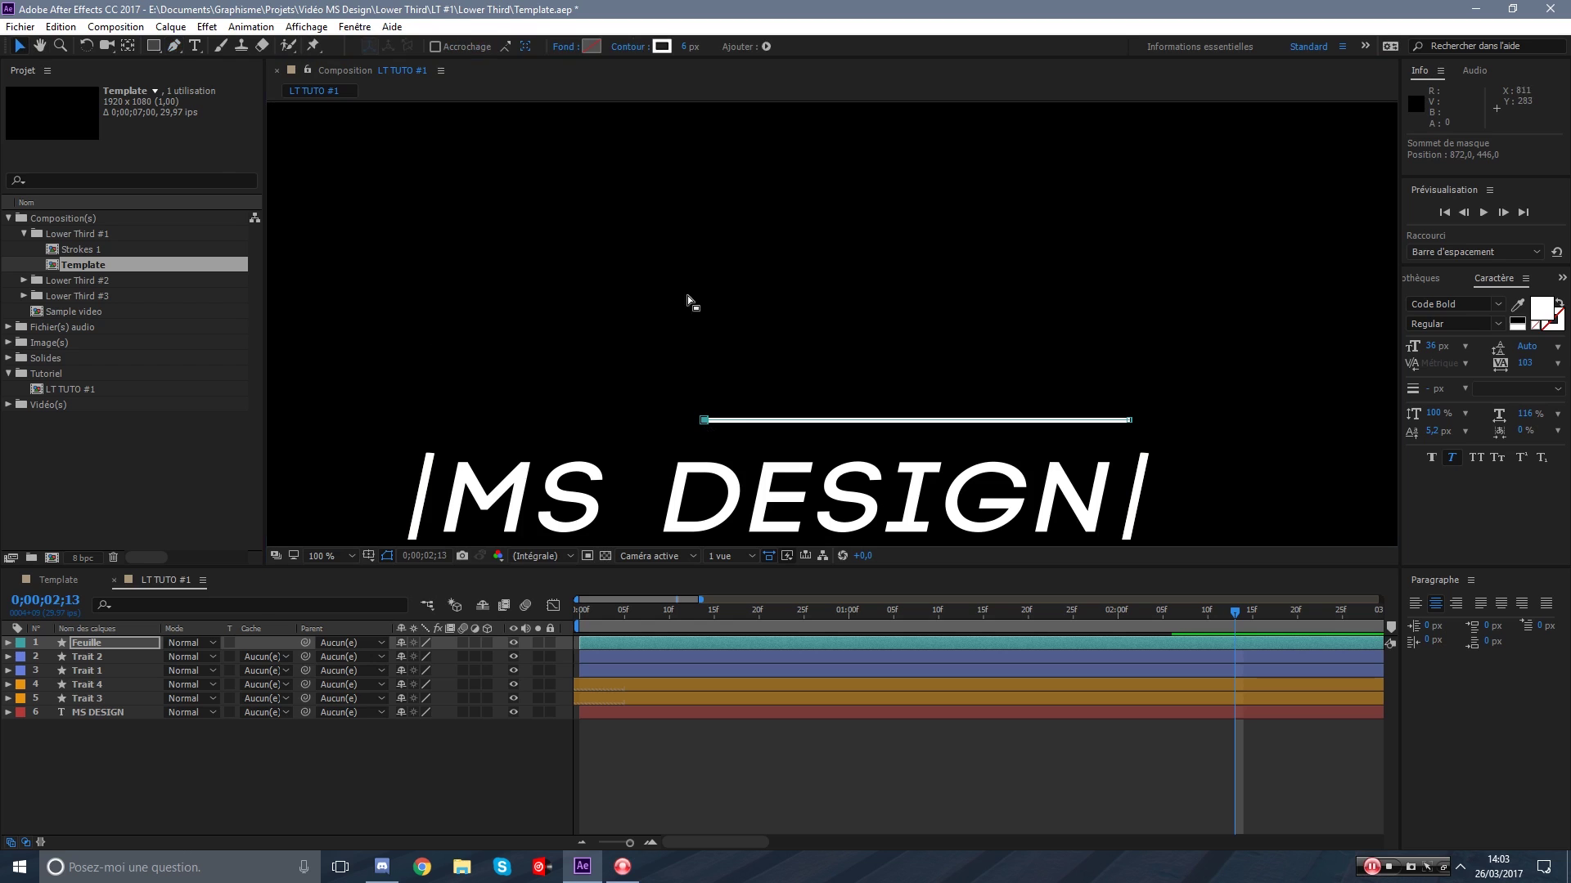
Add the "Raccorder les tracés" path operation to the contents of the Feuille layer.
scroll(688, 298, "down", 1)
scroll(705, 306, "up", 1)
left_click_drag(881, 394, 782, 312)
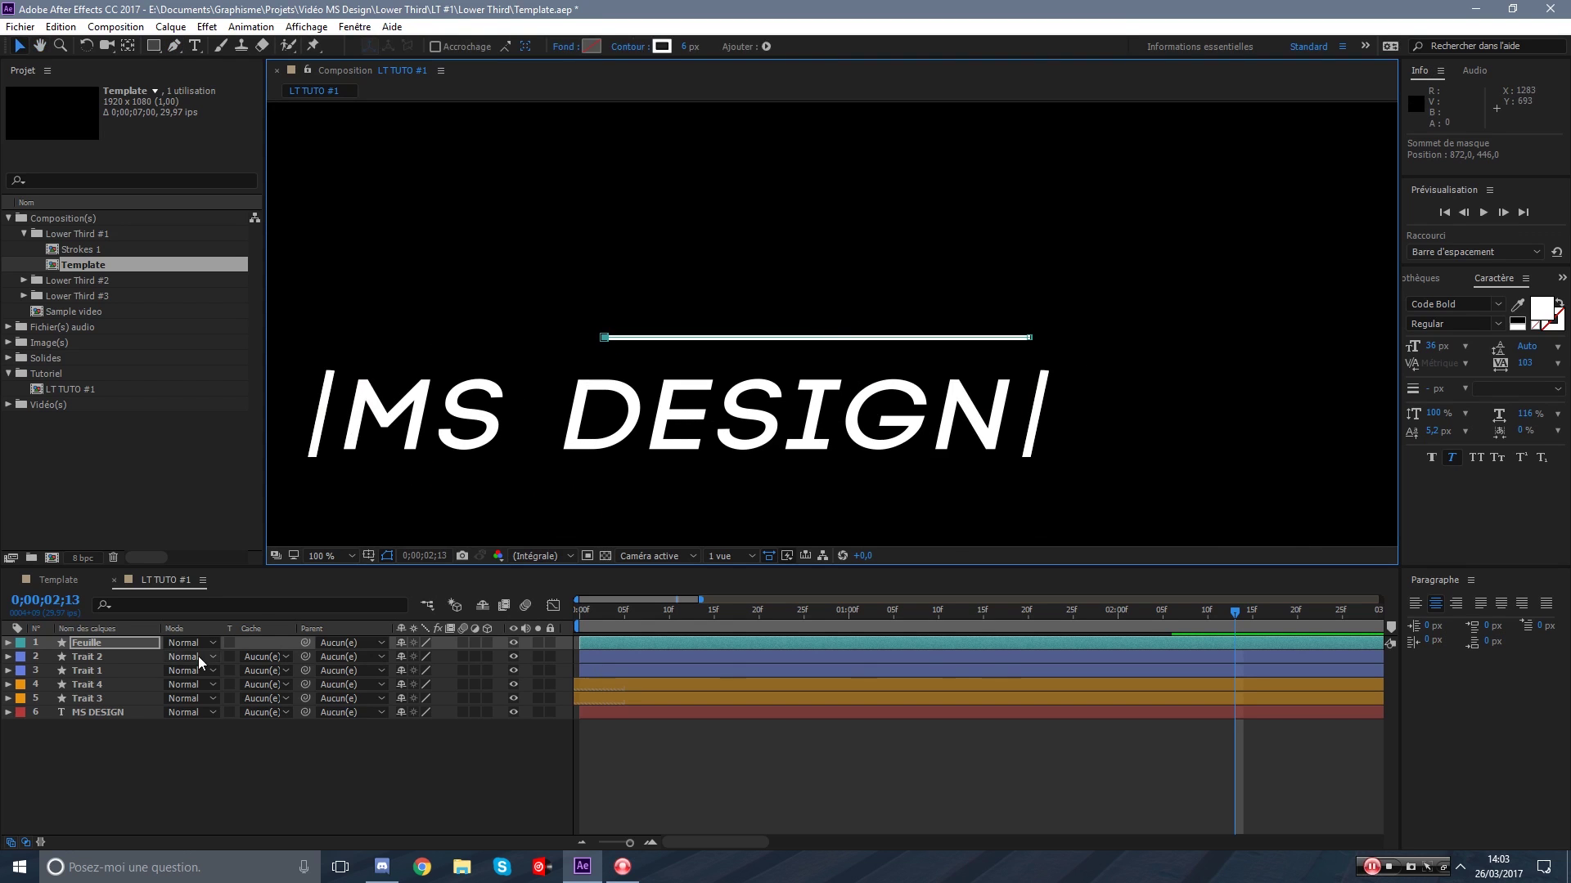
left_click(8, 644)
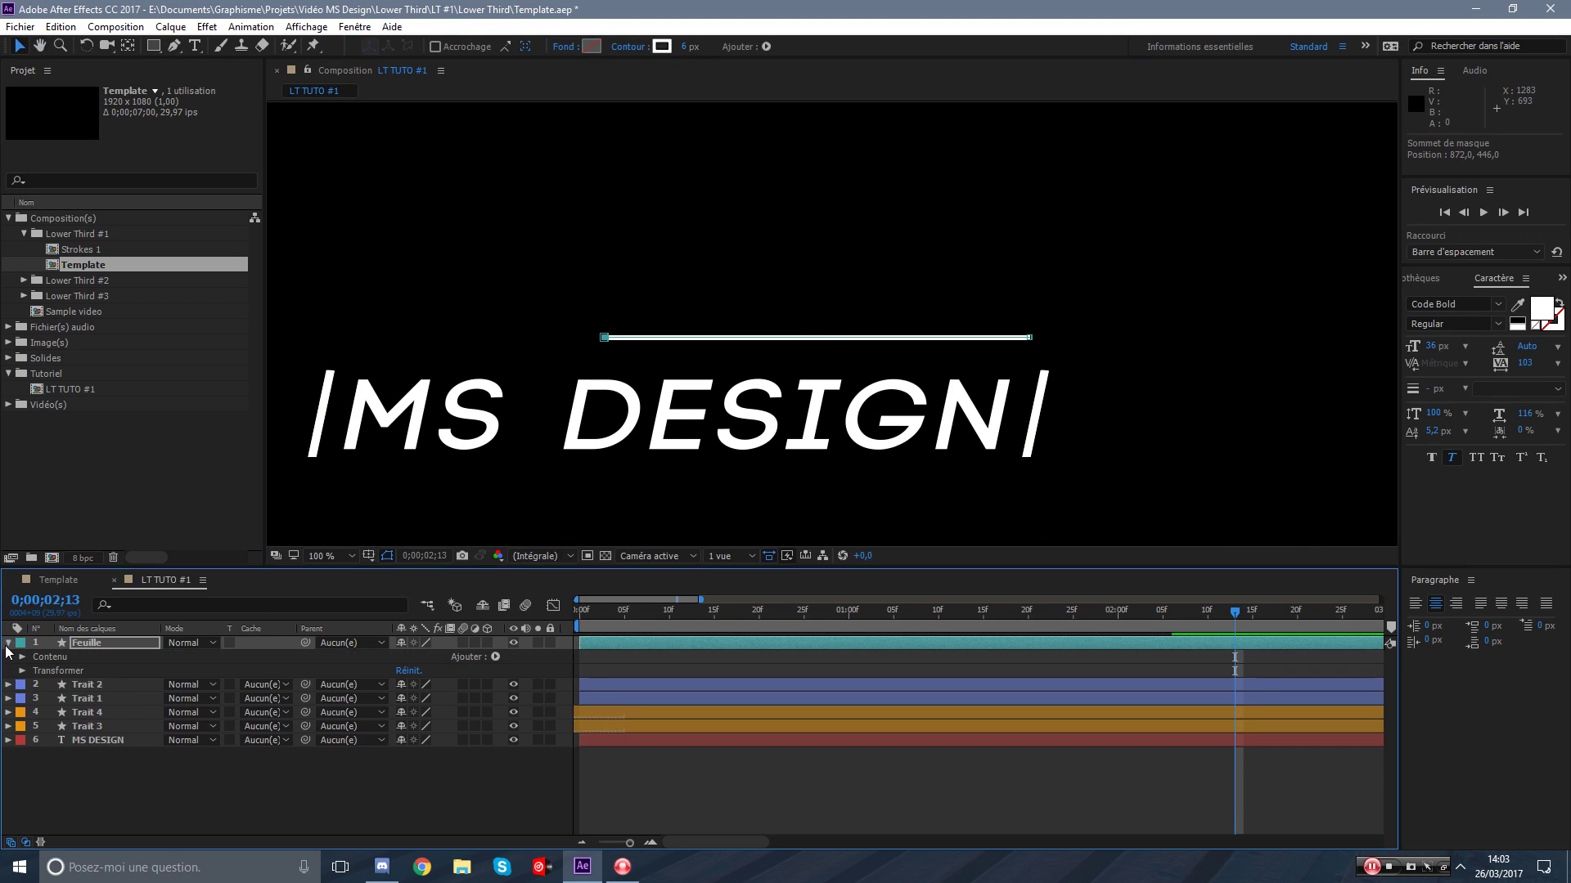
left_click(496, 658)
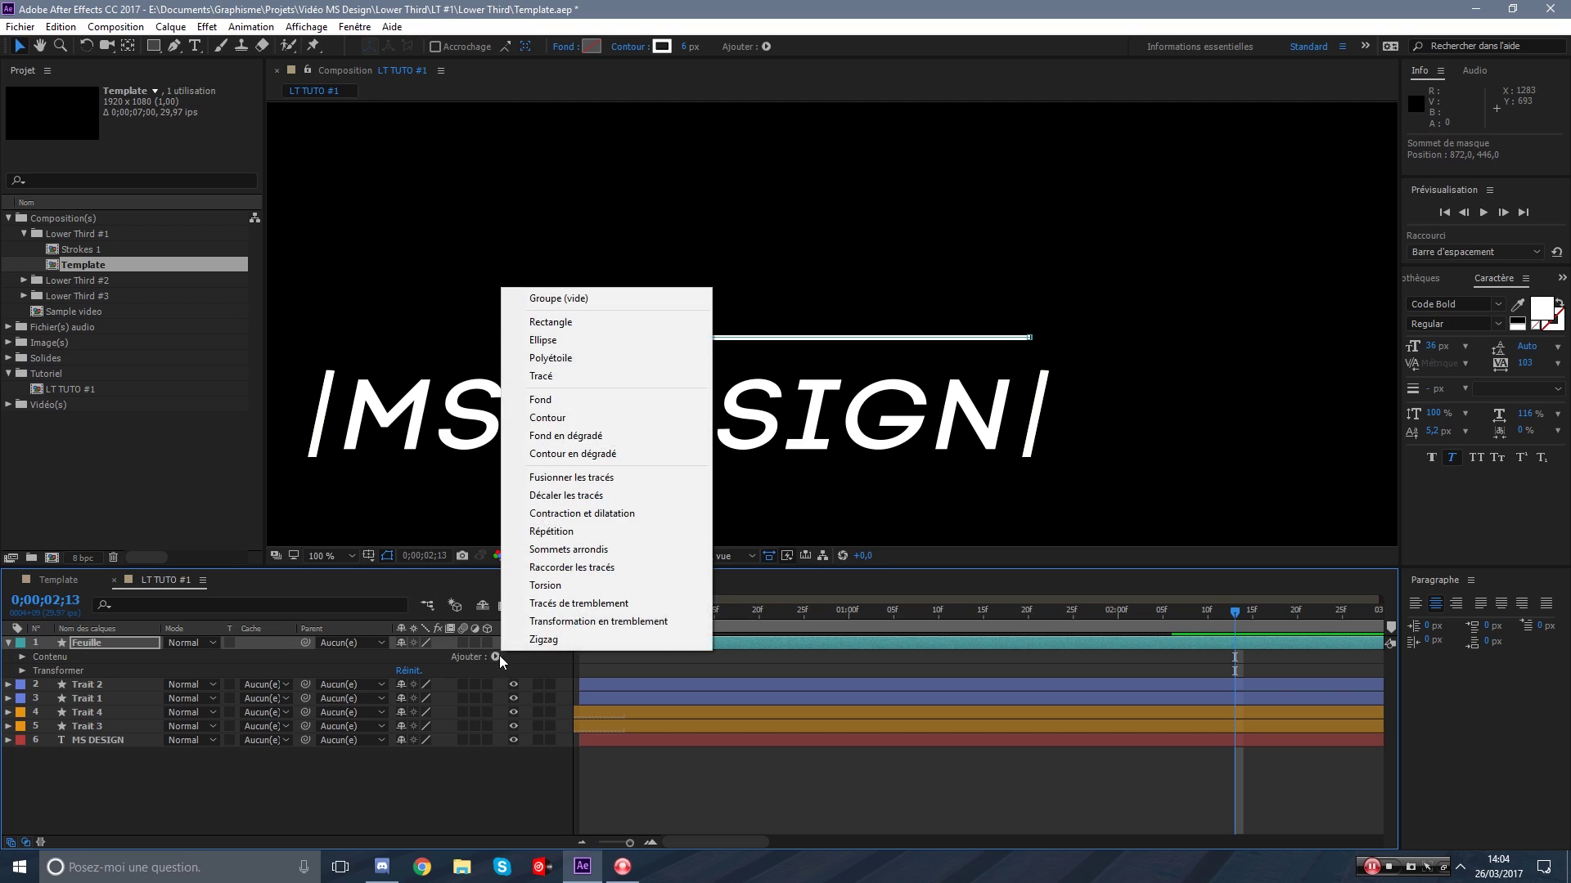
left_click(572, 567)
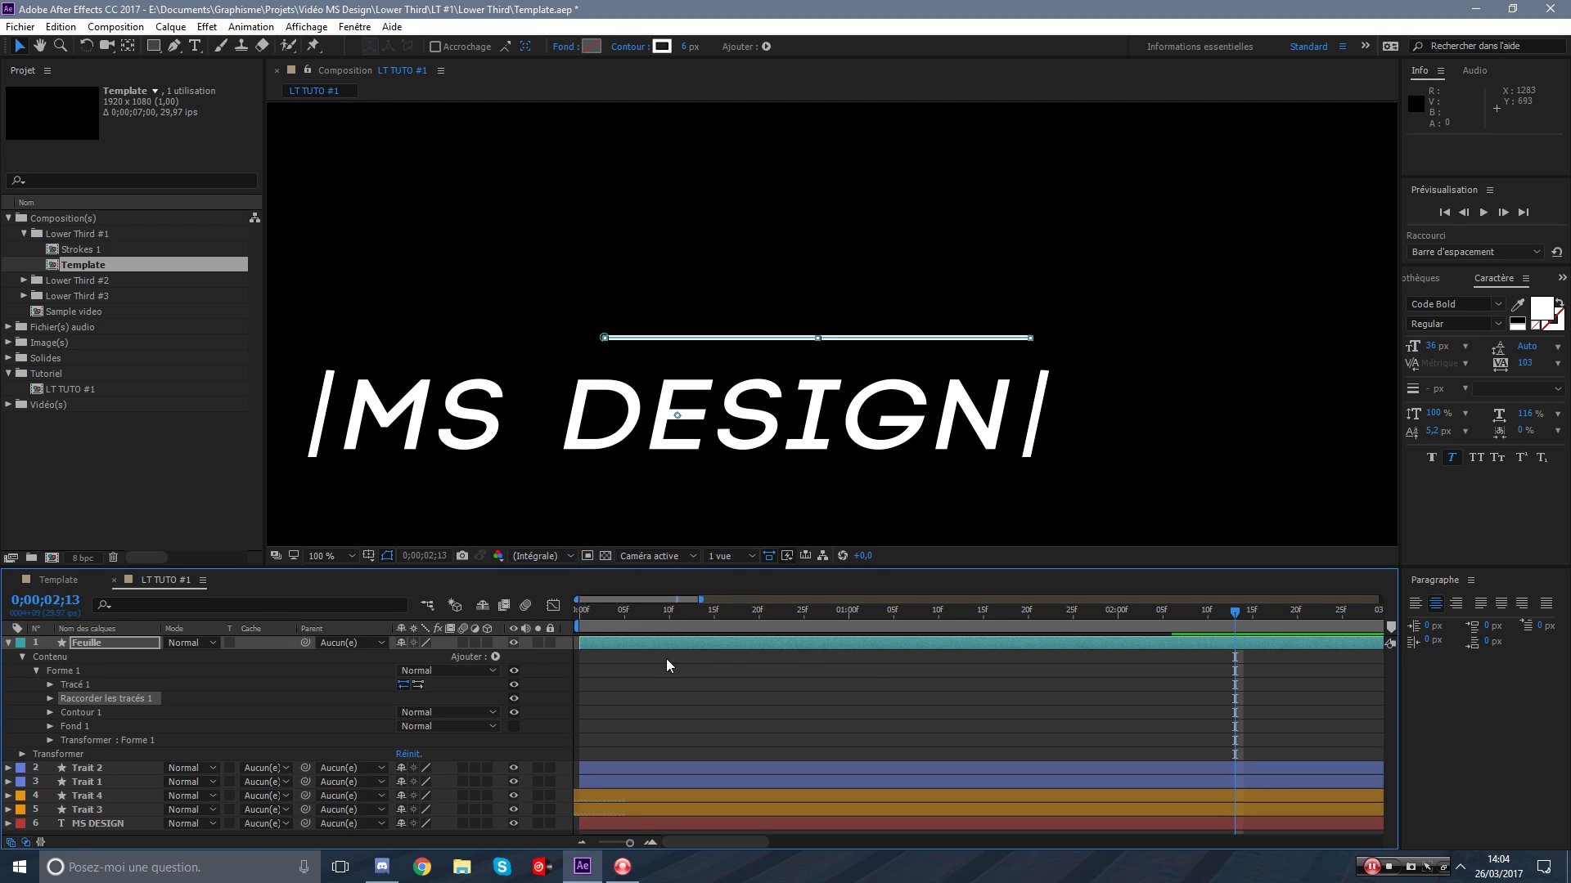
Return the playhead to 0;00;00;00 and solo the Feuille layer.
left_click_drag(665, 619, 493, 601)
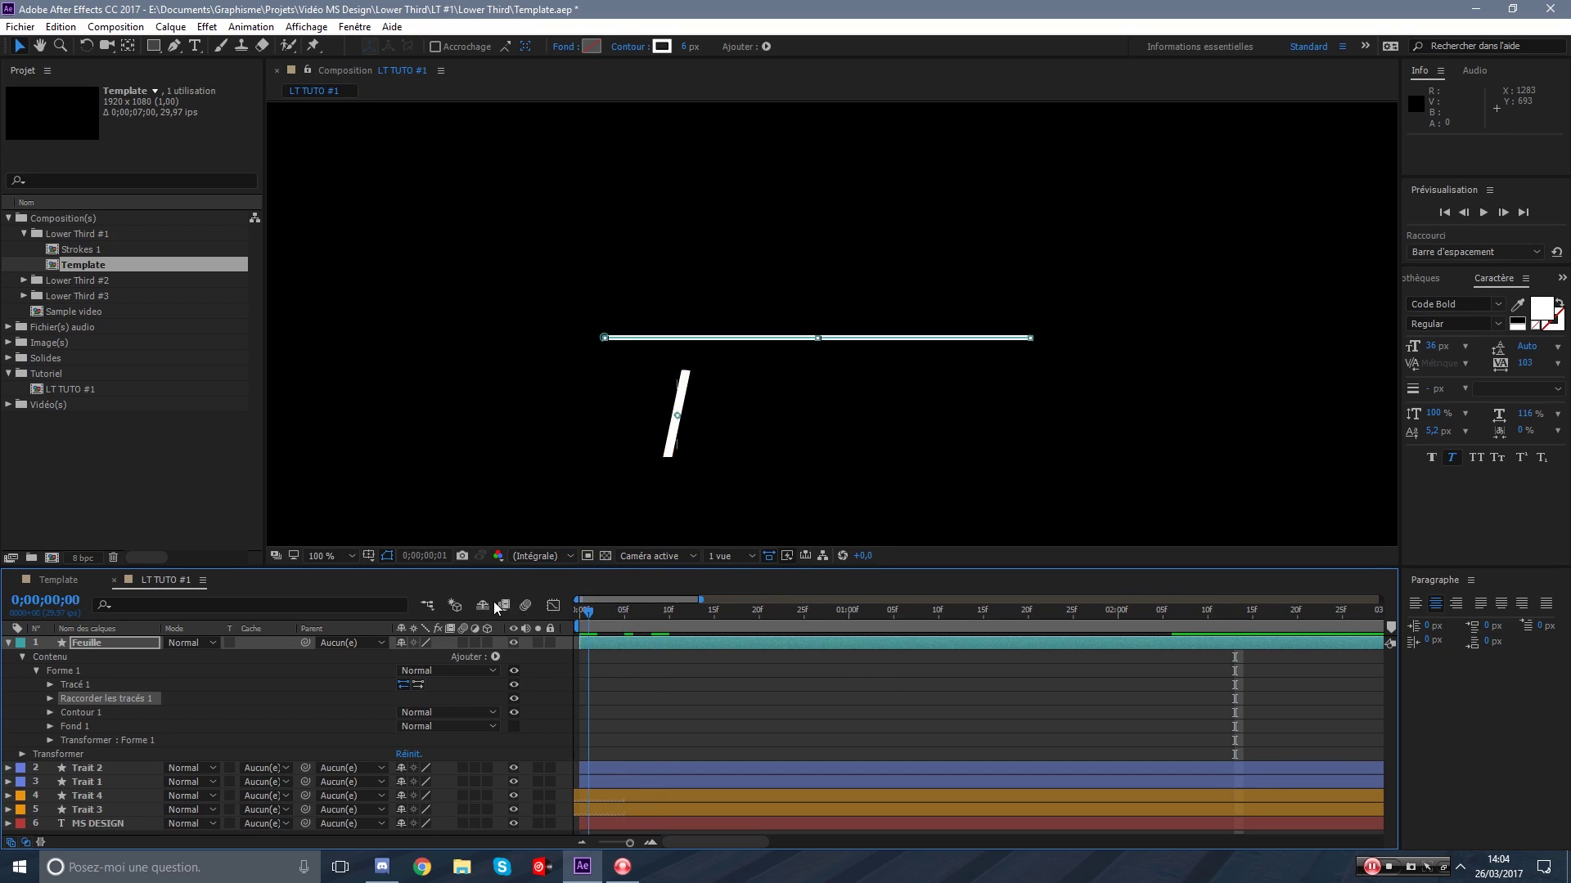
left_click(539, 644)
left_click(666, 671)
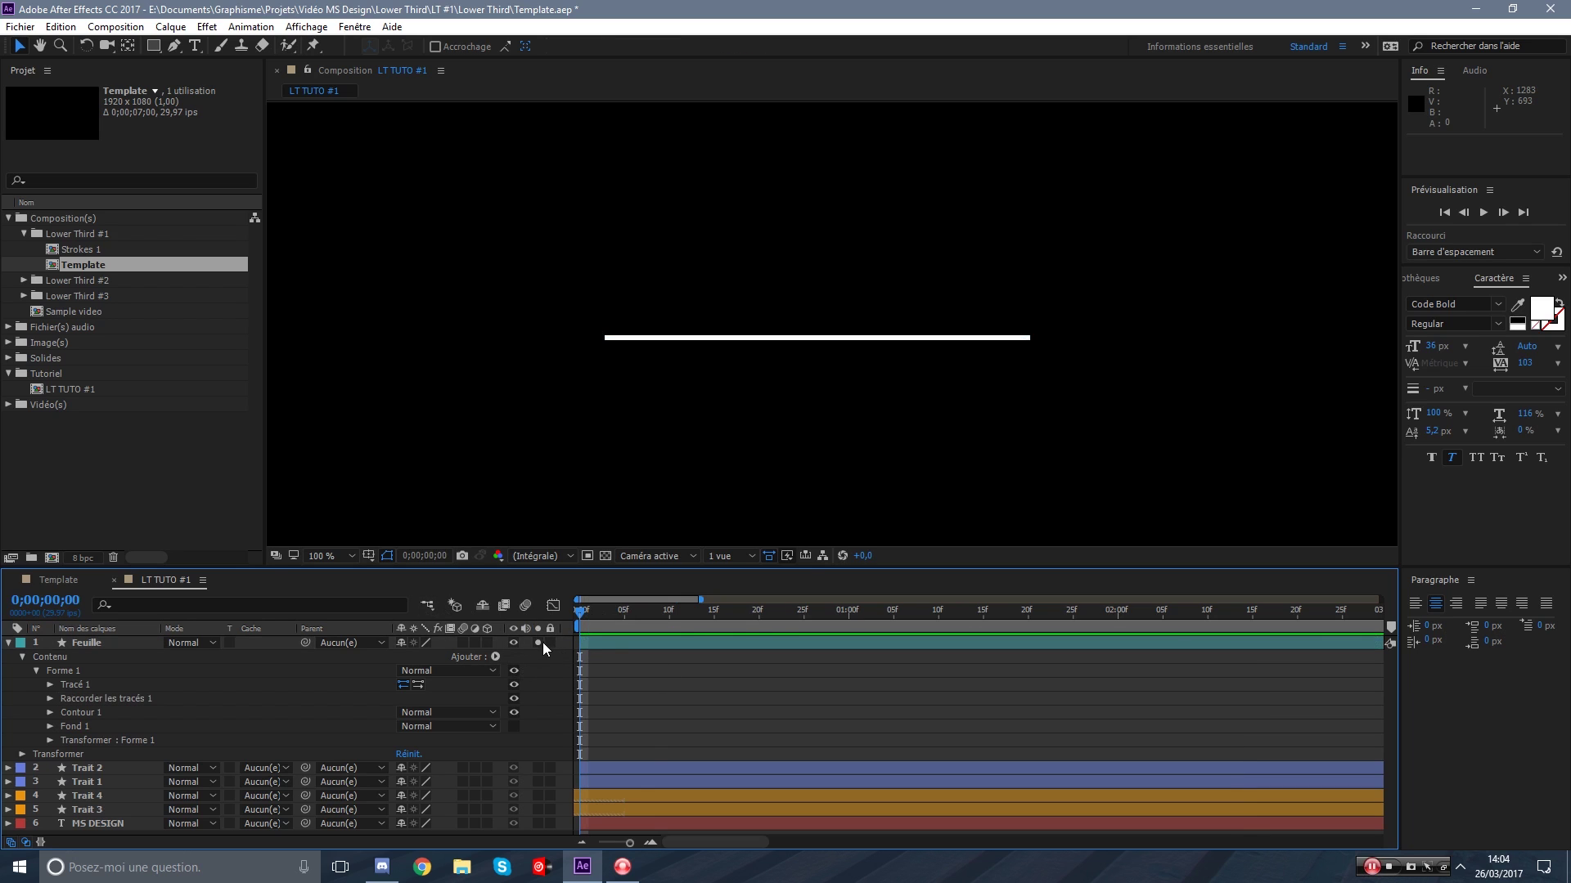
scroll(807, 321, "down", 2)
scroll(855, 320, "up", 2)
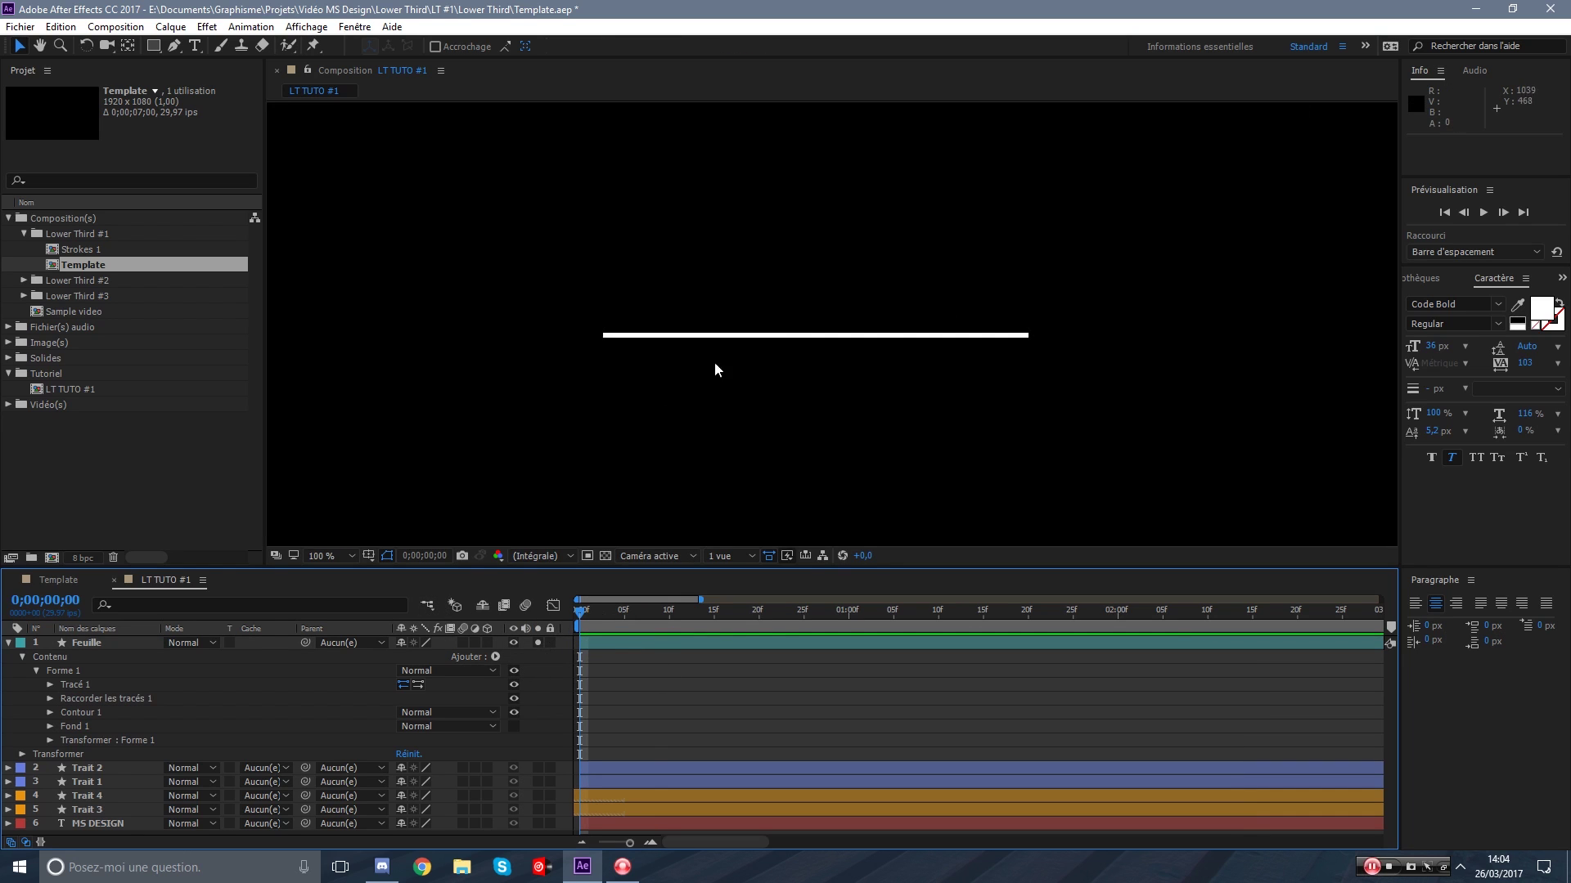
left_click(49, 684)
left_click(50, 684)
left_click(50, 714)
left_click(50, 713)
left_click(36, 670)
left_click(44, 673)
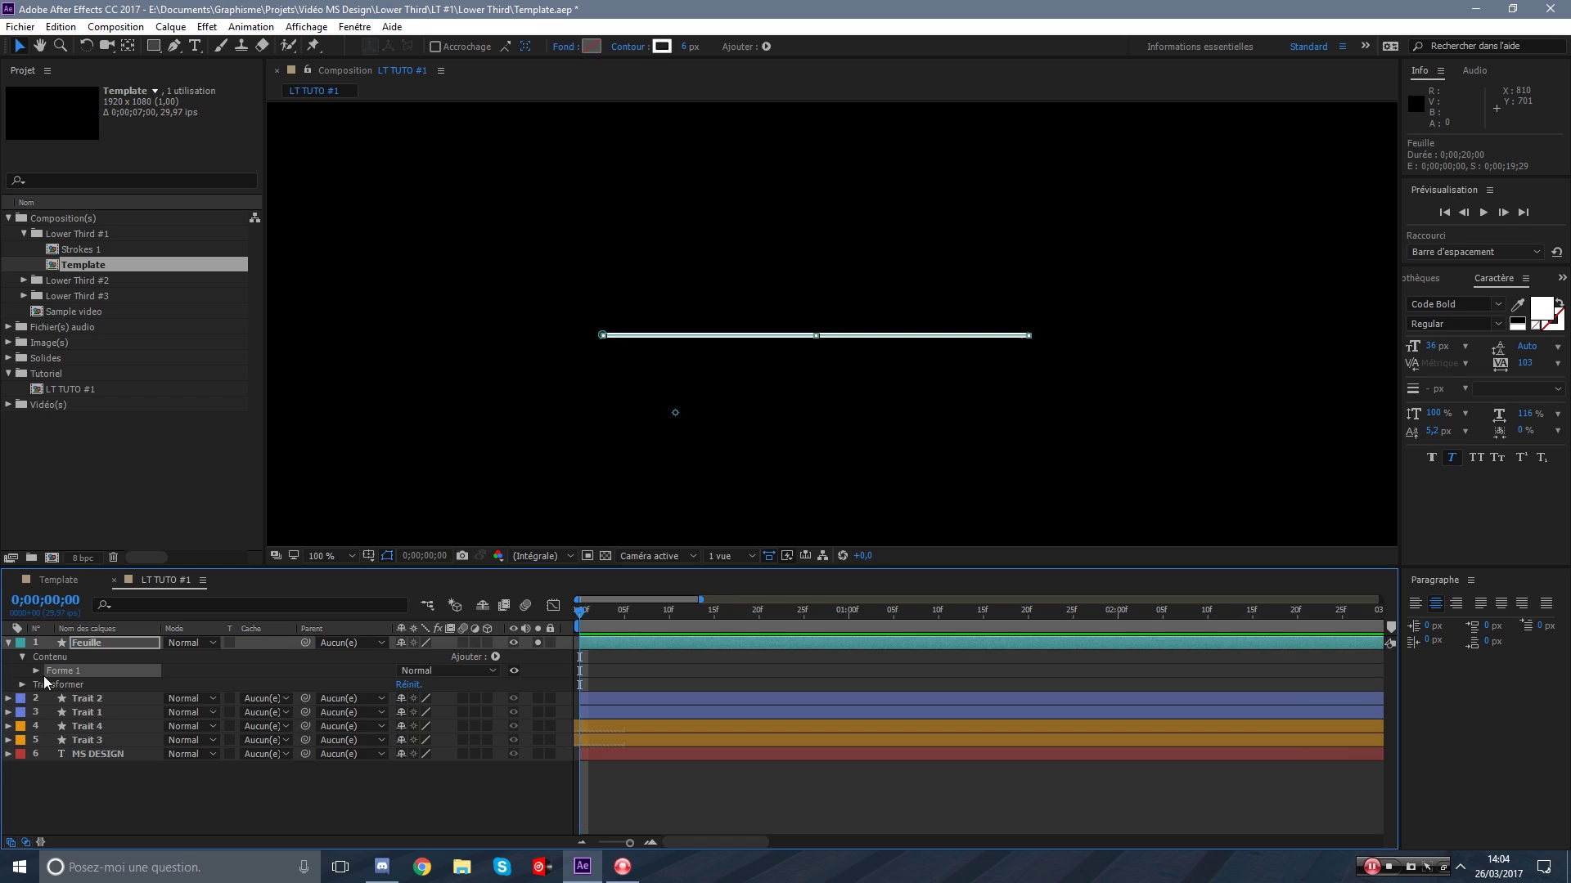
left_click(36, 671)
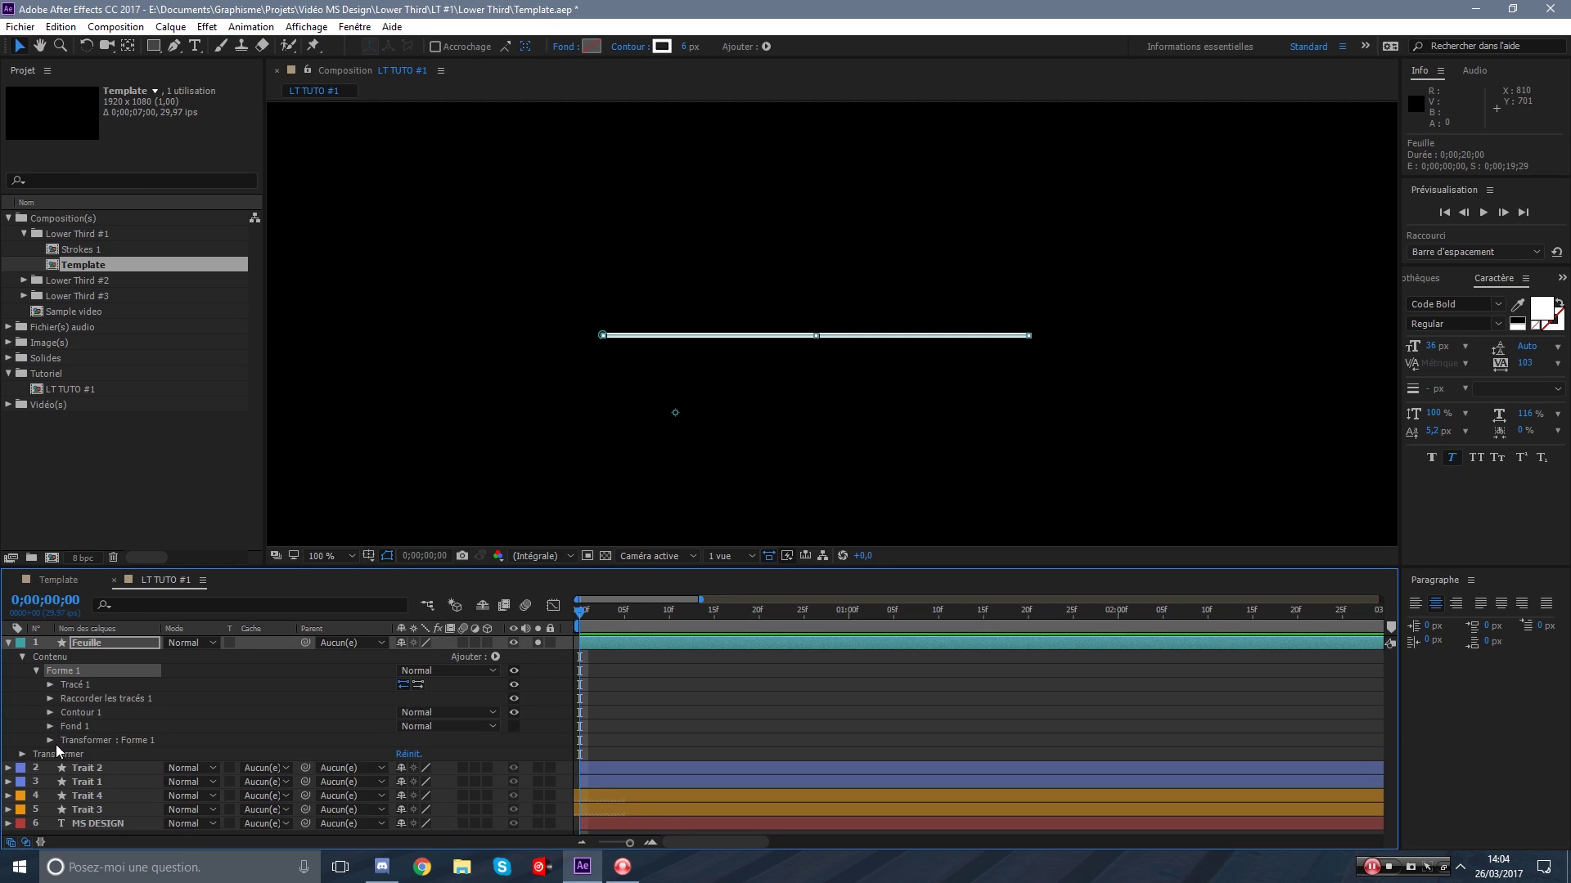
Enable keyframing at 0;00;00;00 for Début and Fin of Raccorder les tracés 1 on the Feuille layer.
left_click(51, 698)
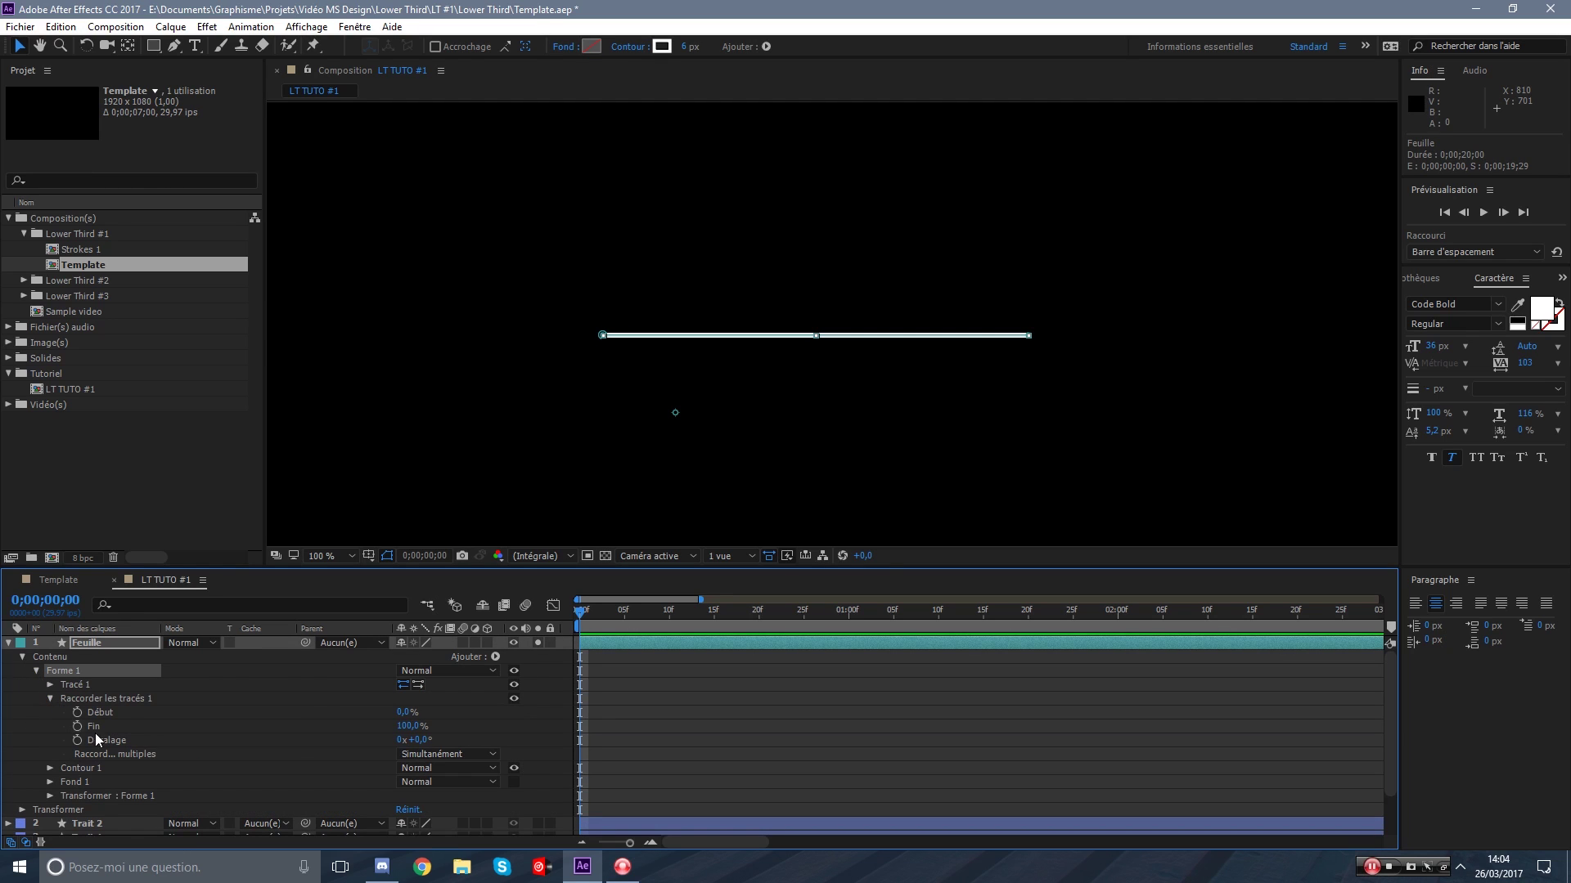
left_click(132, 725)
left_click(94, 699)
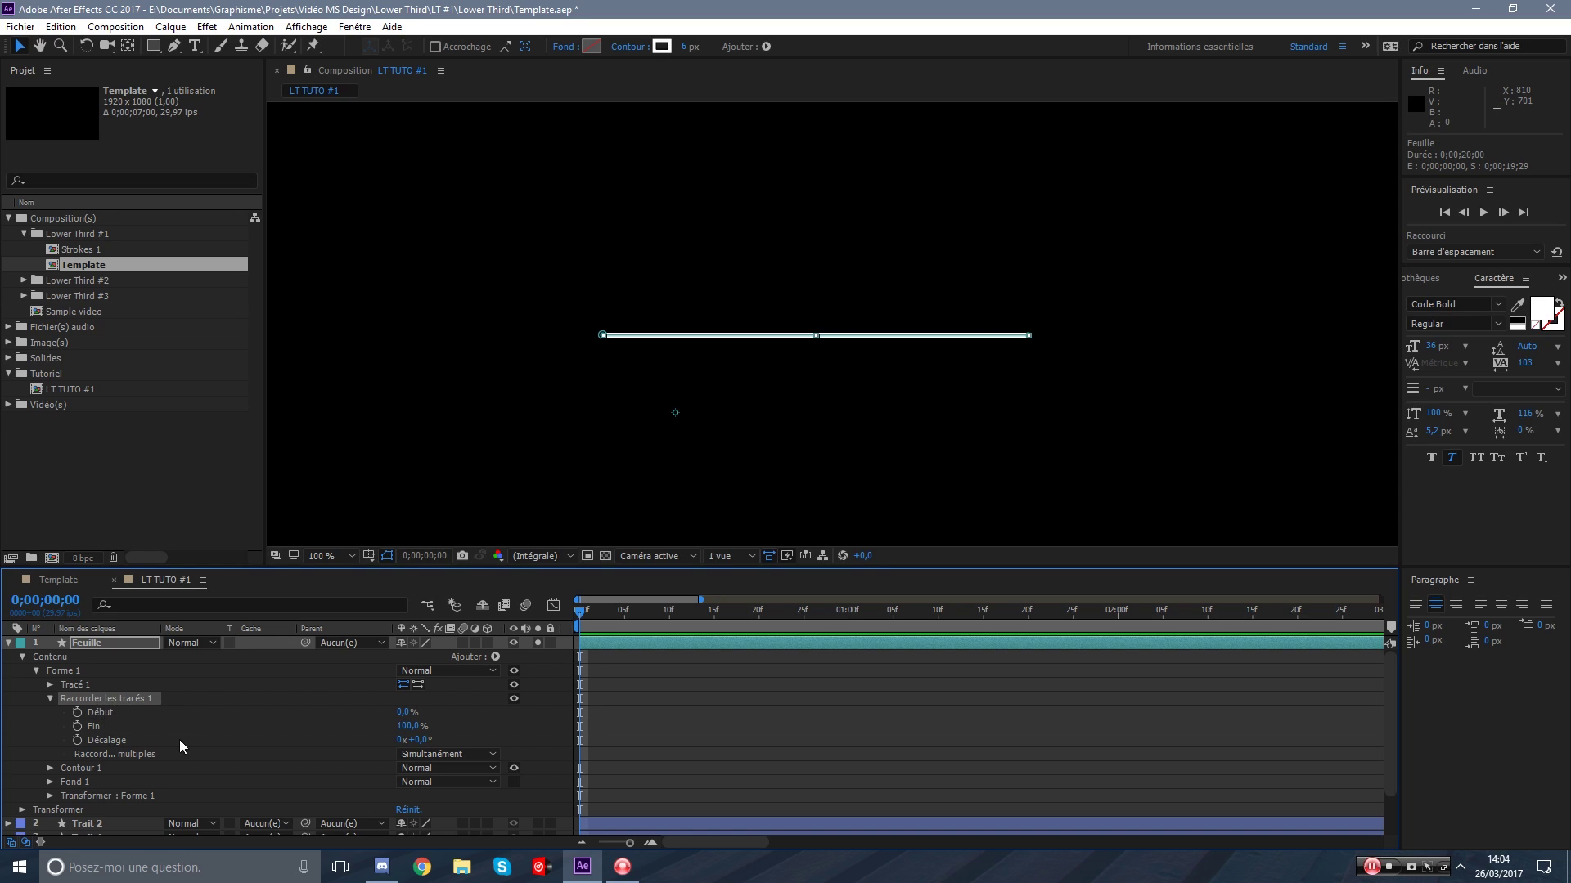
left_click(79, 713)
left_click(78, 725)
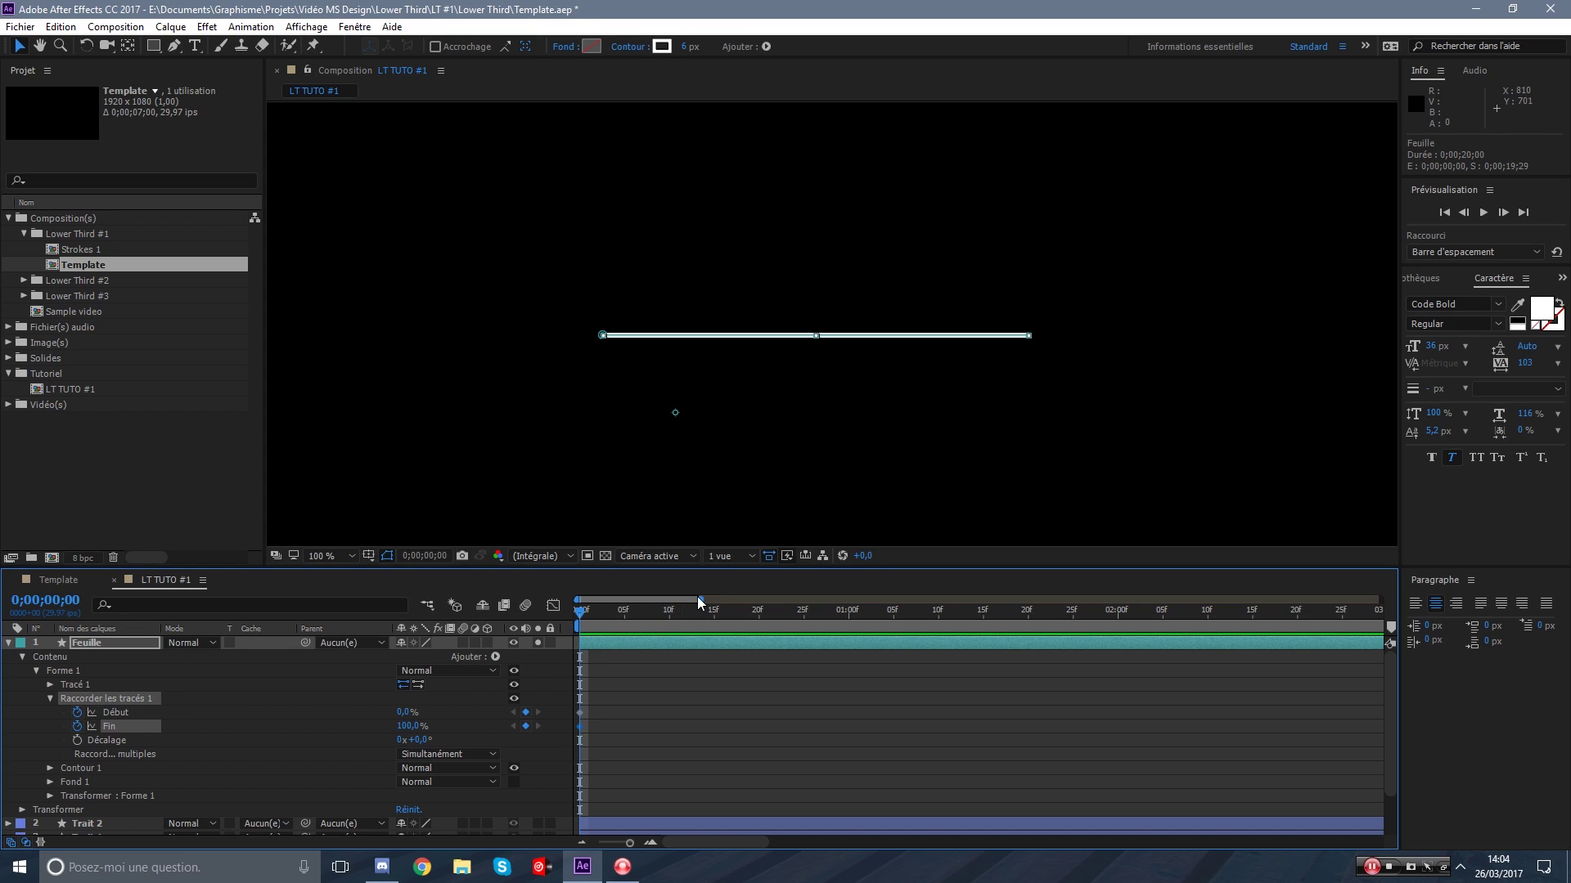
left_click_drag(700, 600, 1033, 599)
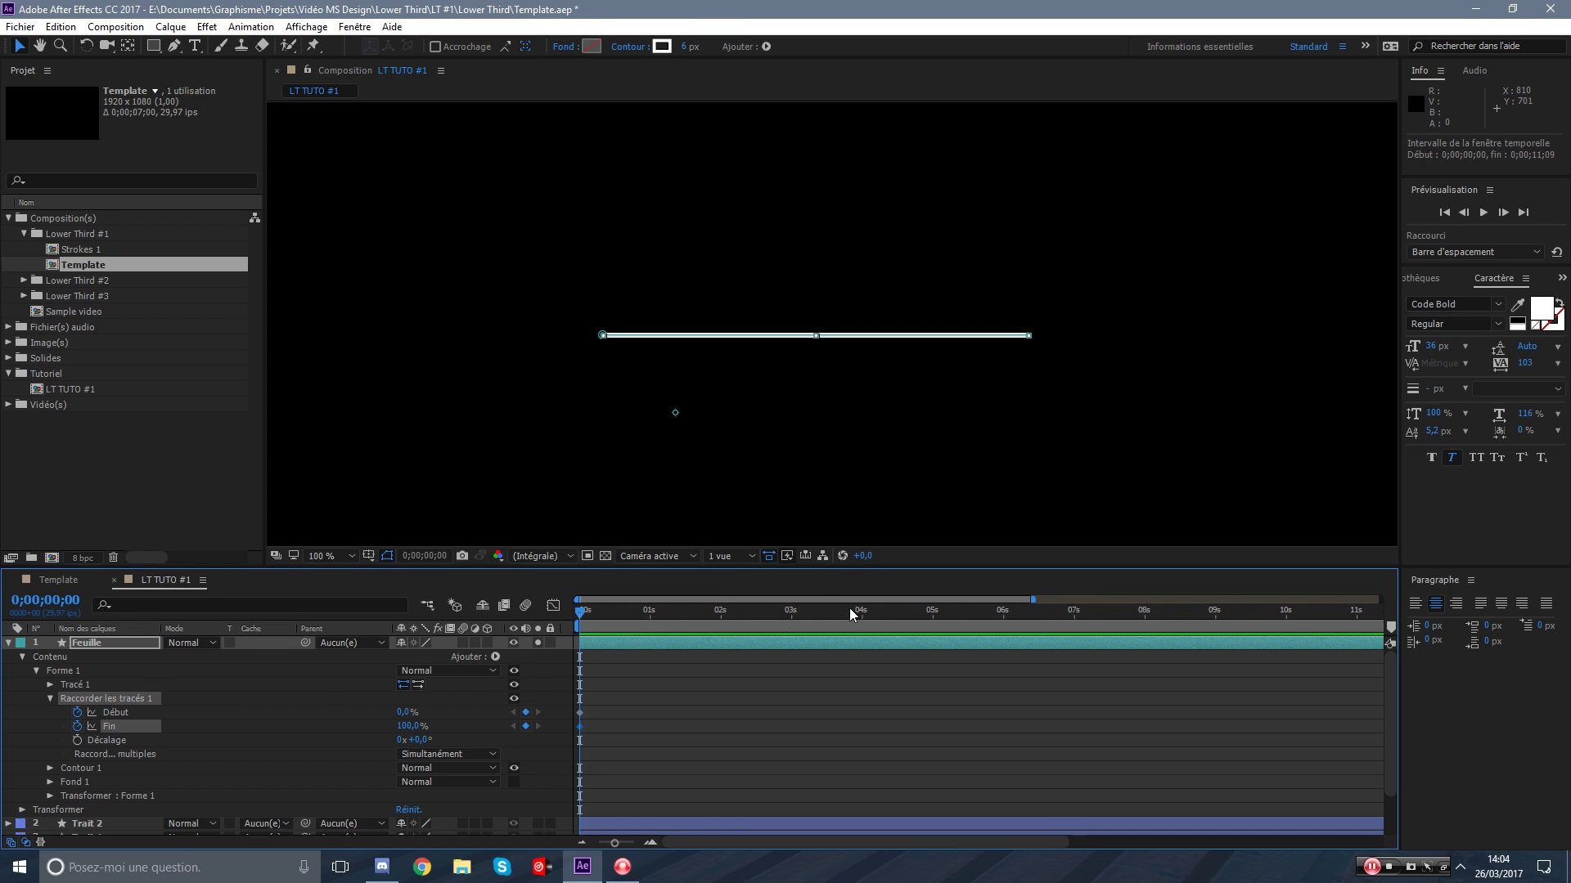
left_click(723, 620)
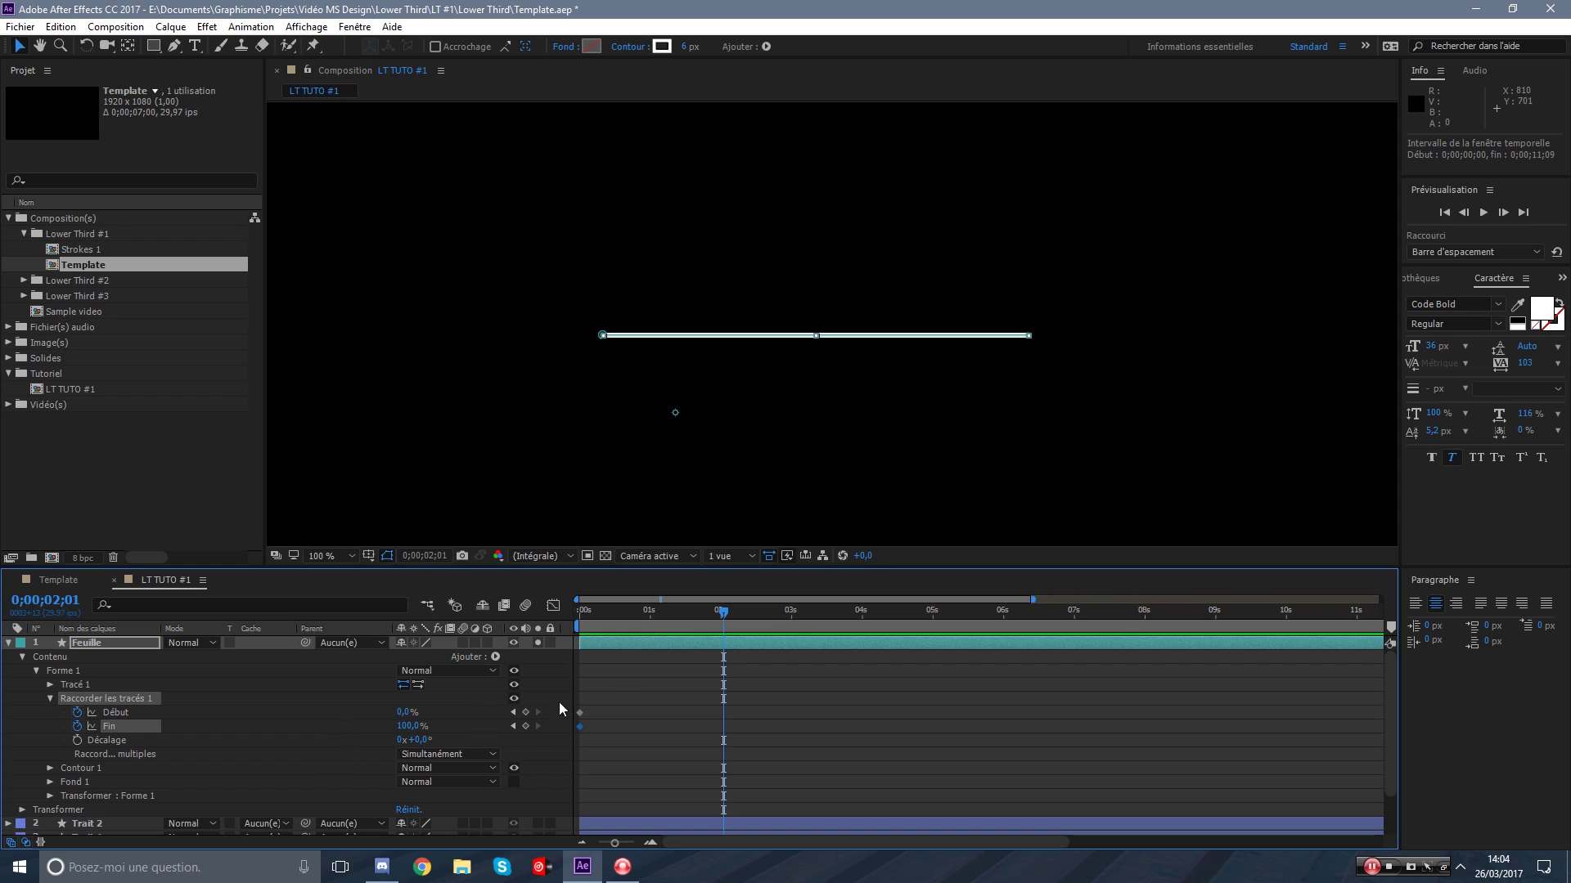
left_click_drag(717, 622, 710, 620)
left_click(415, 725)
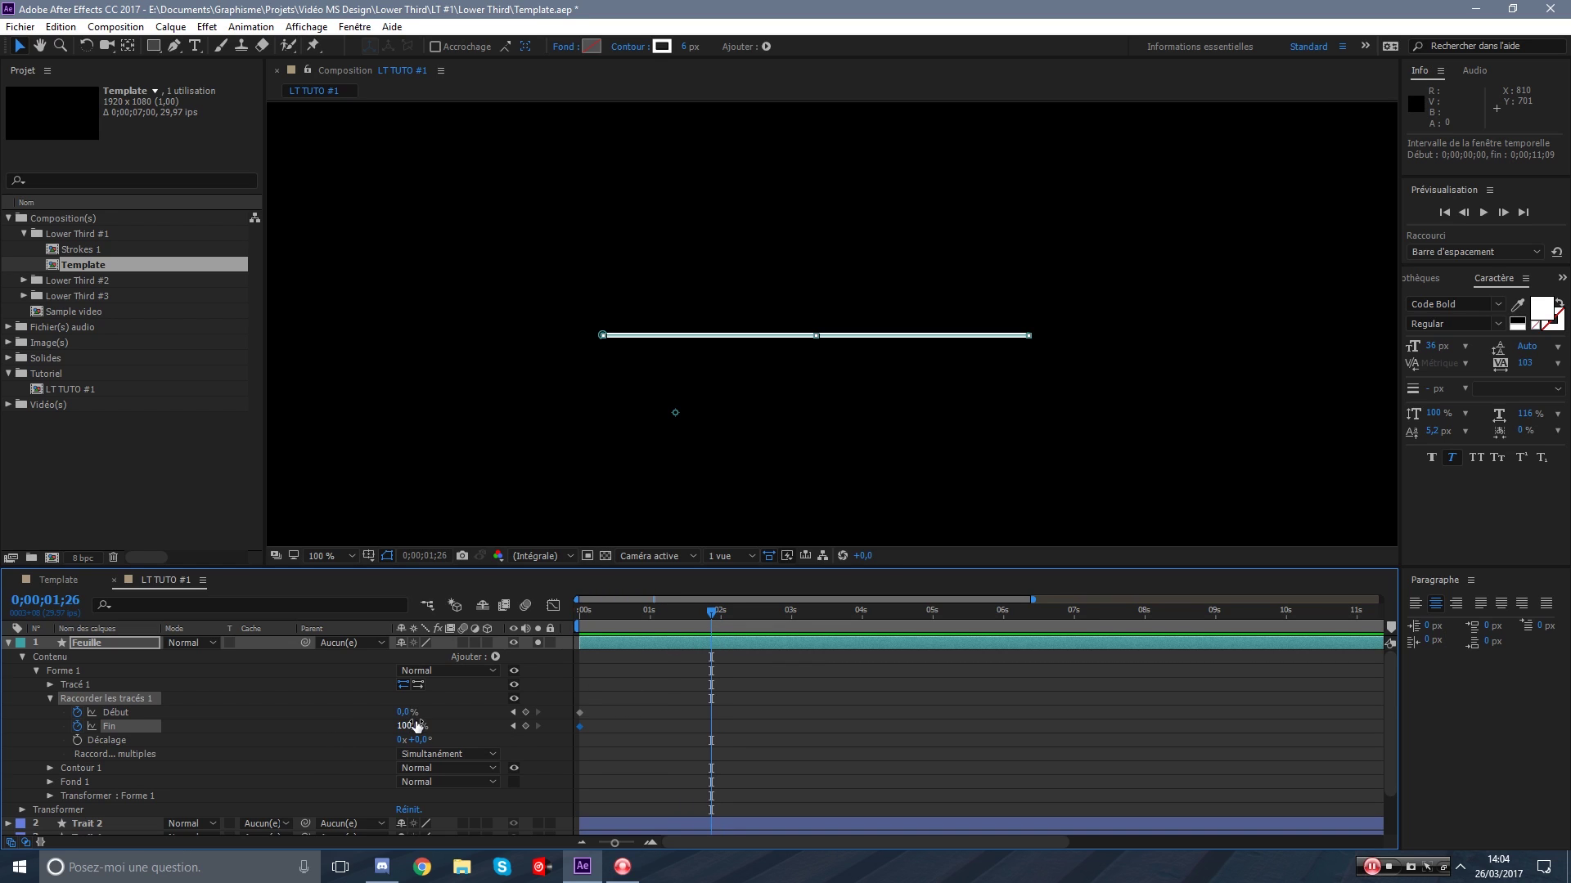
left_click(707, 685)
left_click_drag(711, 612, 573, 634)
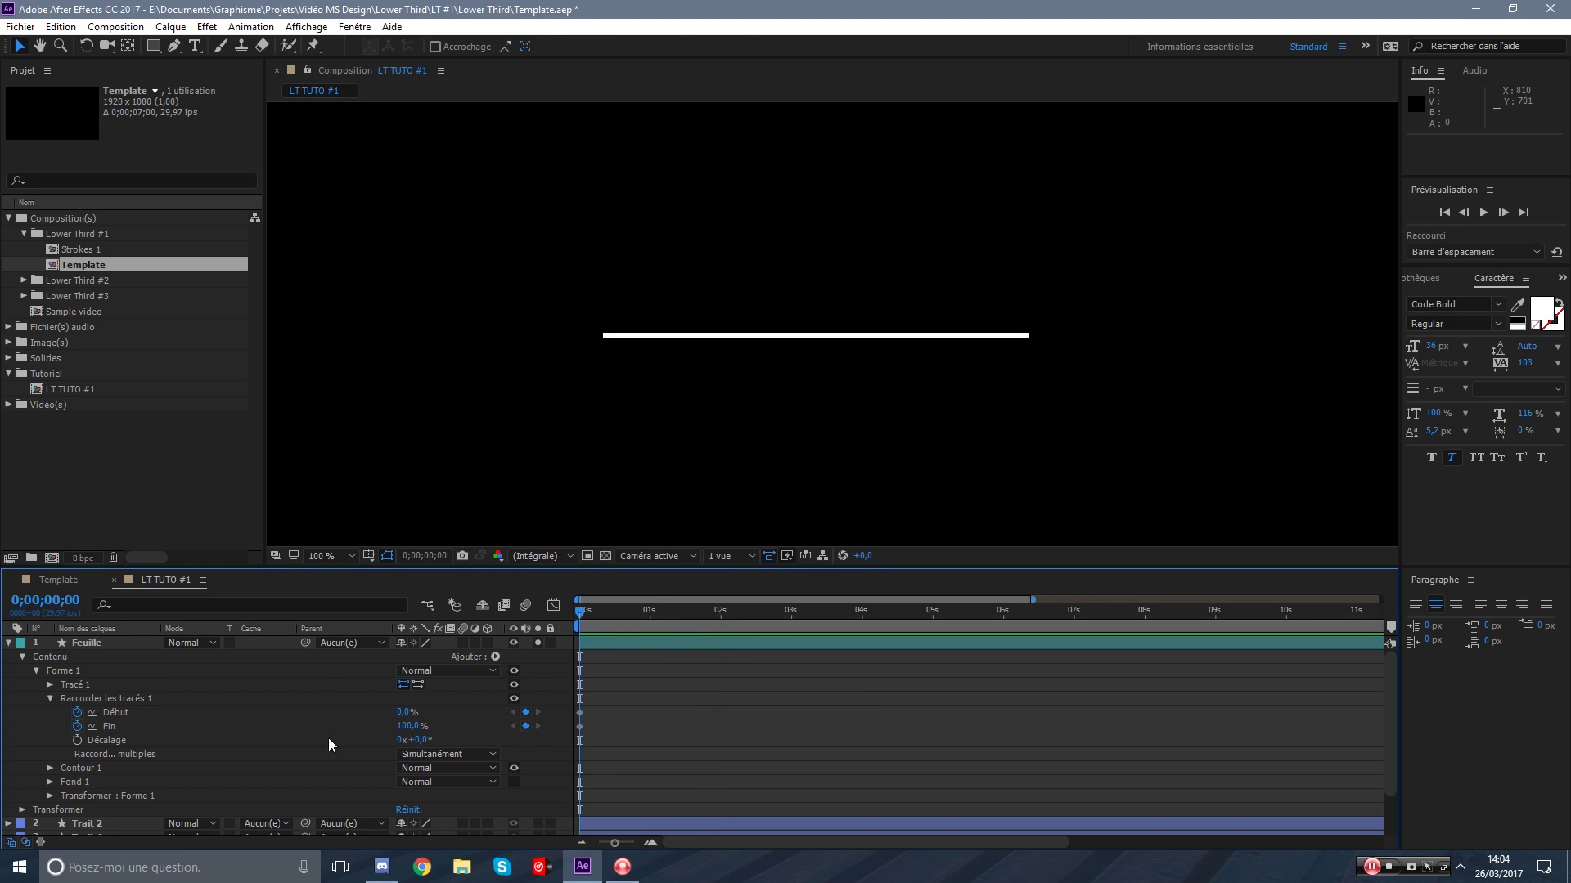
Set the Fin keyframe at 0;00;00;00 to 0%, and keyframe both Début and Fin at 100% at 0;00;01;27.
left_click_drag(411, 727, 141, 762)
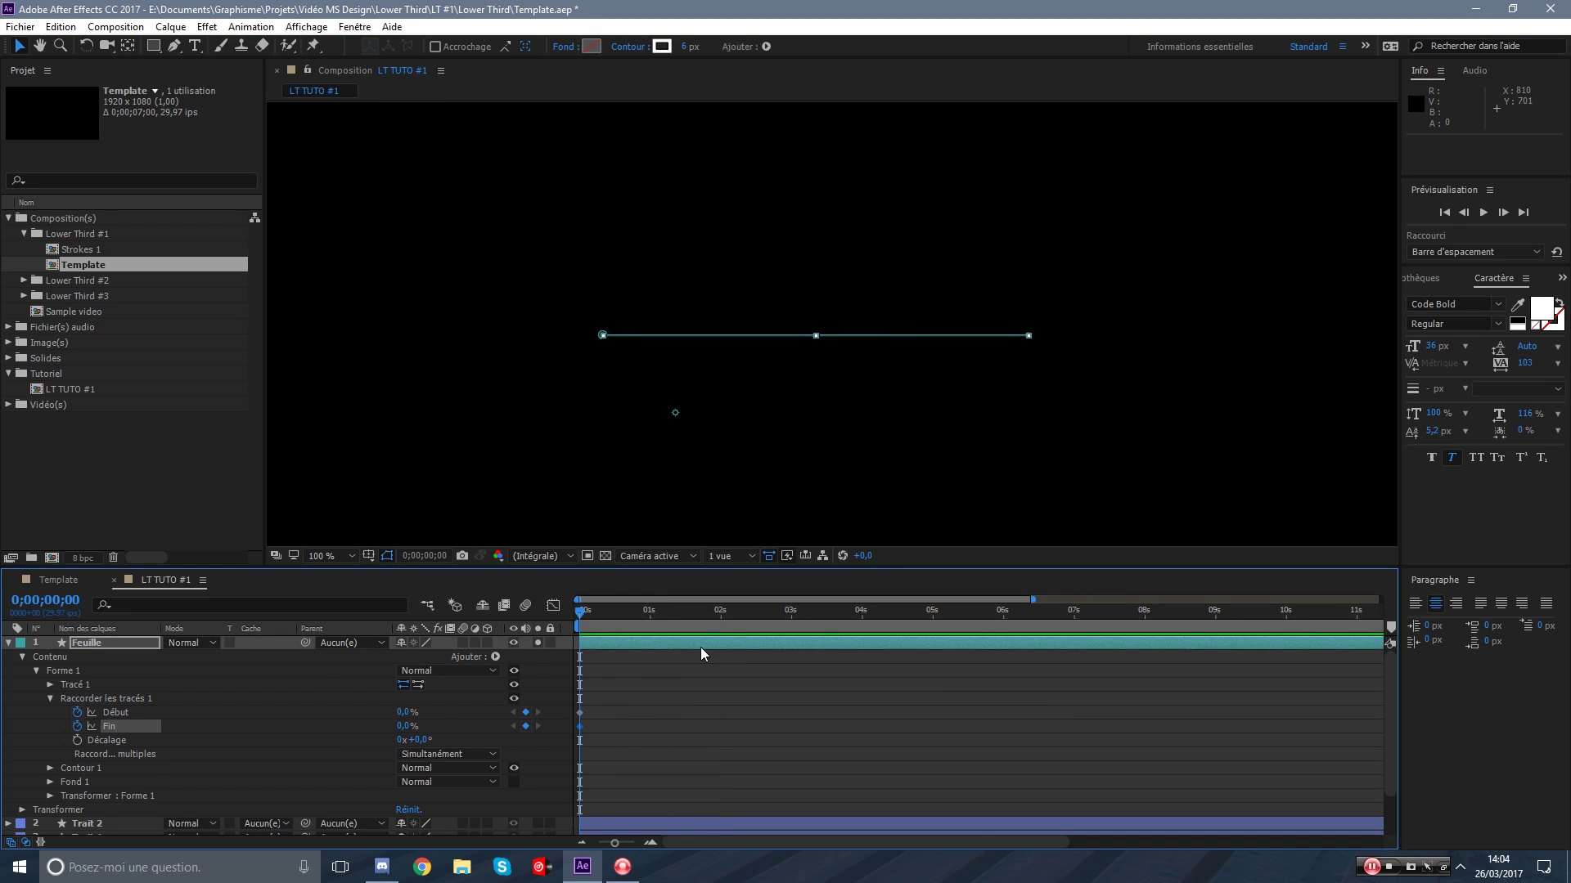
left_click(714, 615)
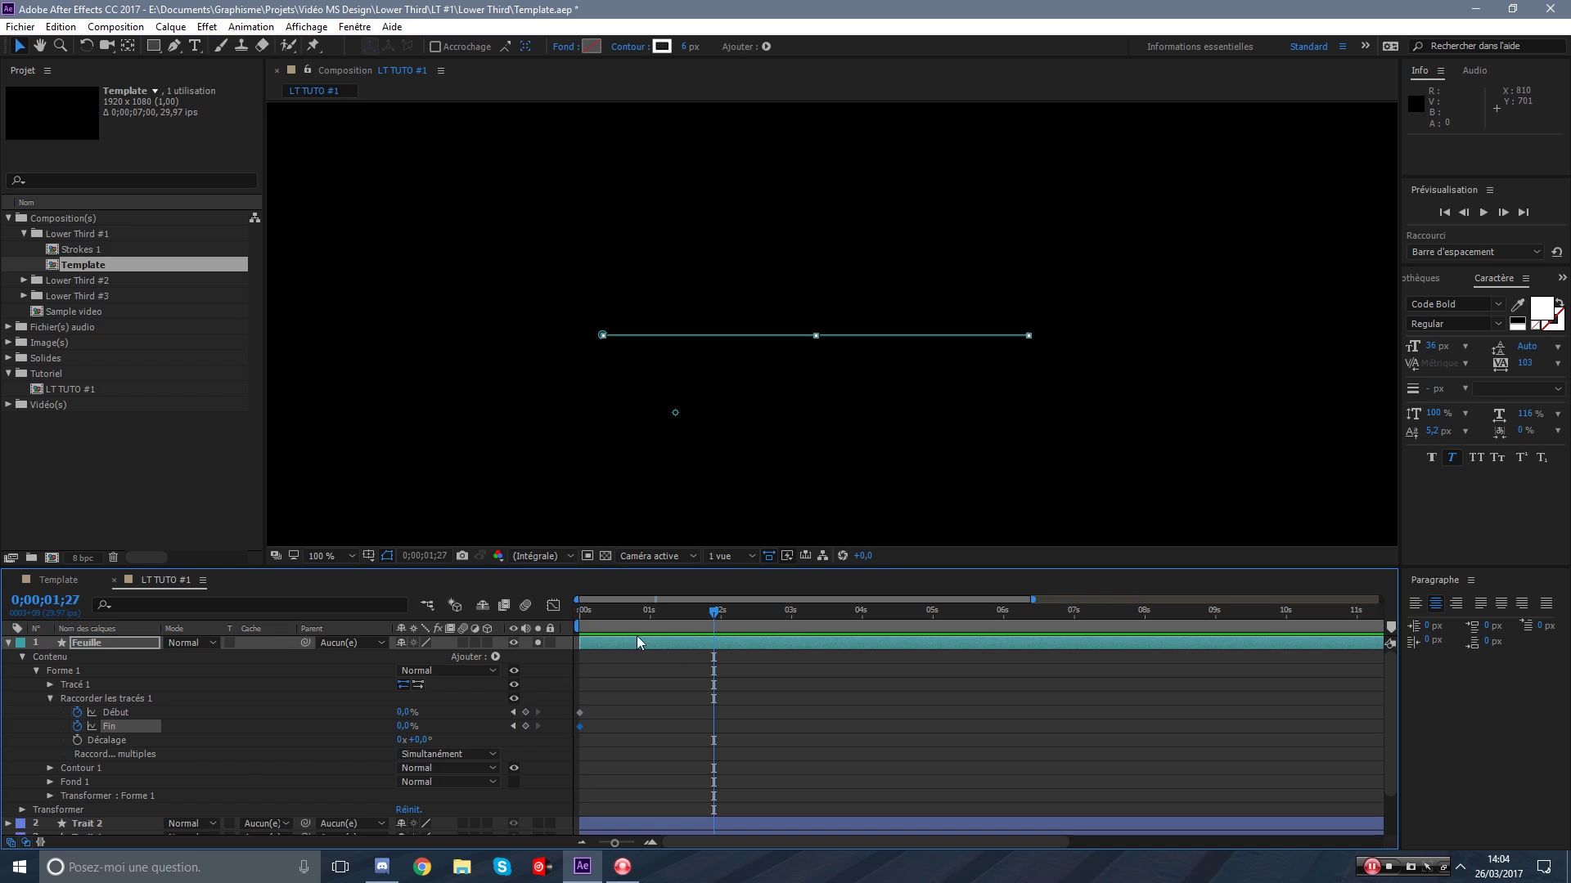
left_click_drag(398, 714, 676, 708)
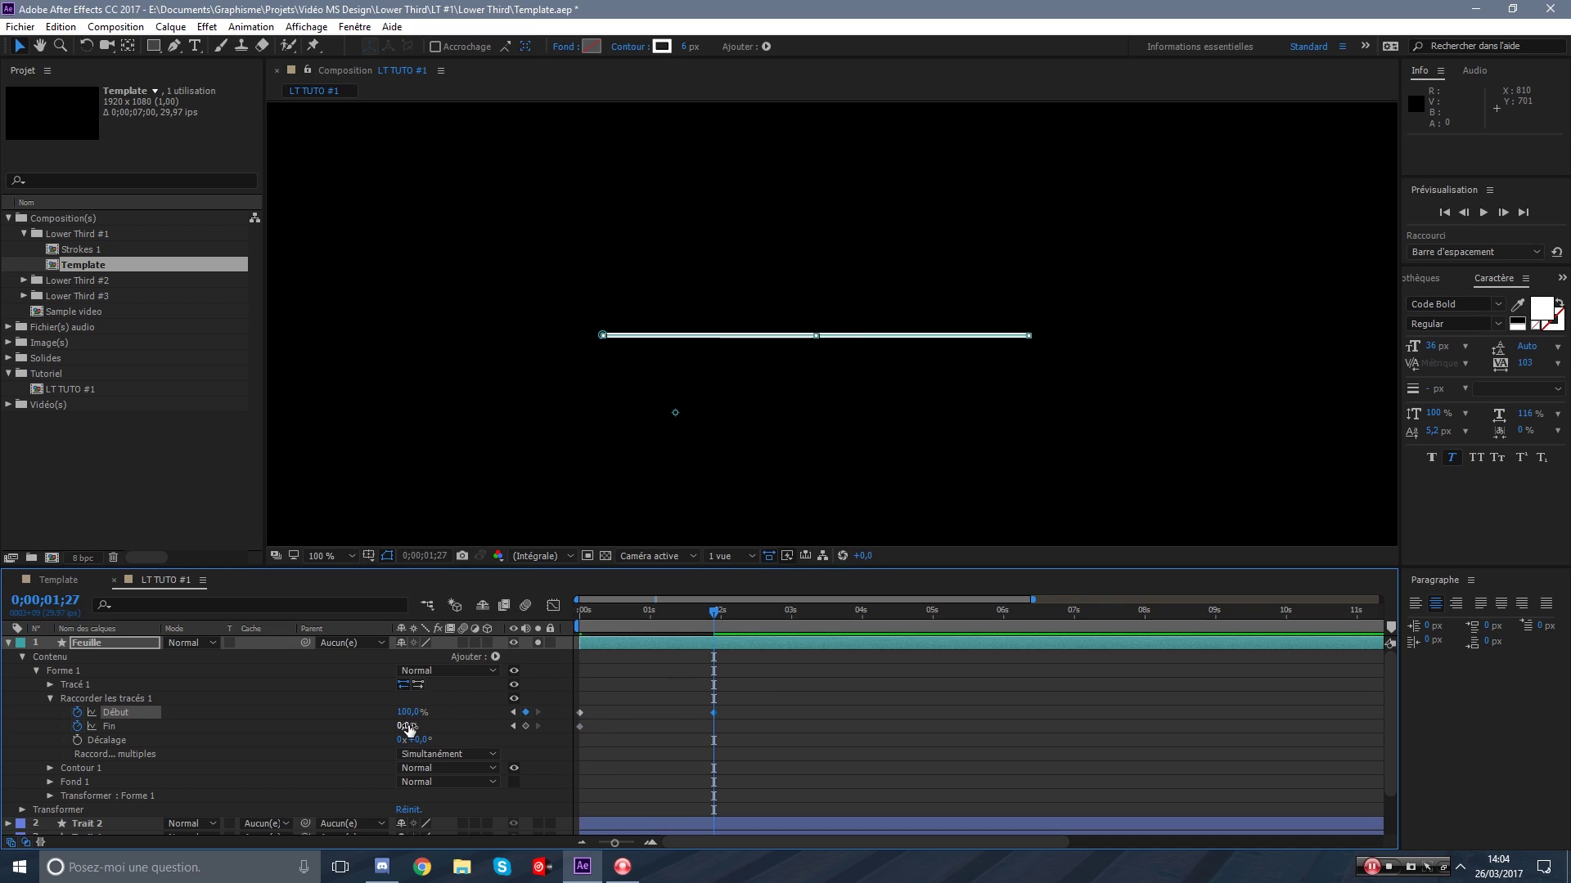
left_click_drag(408, 728, 634, 719)
left_click(793, 715)
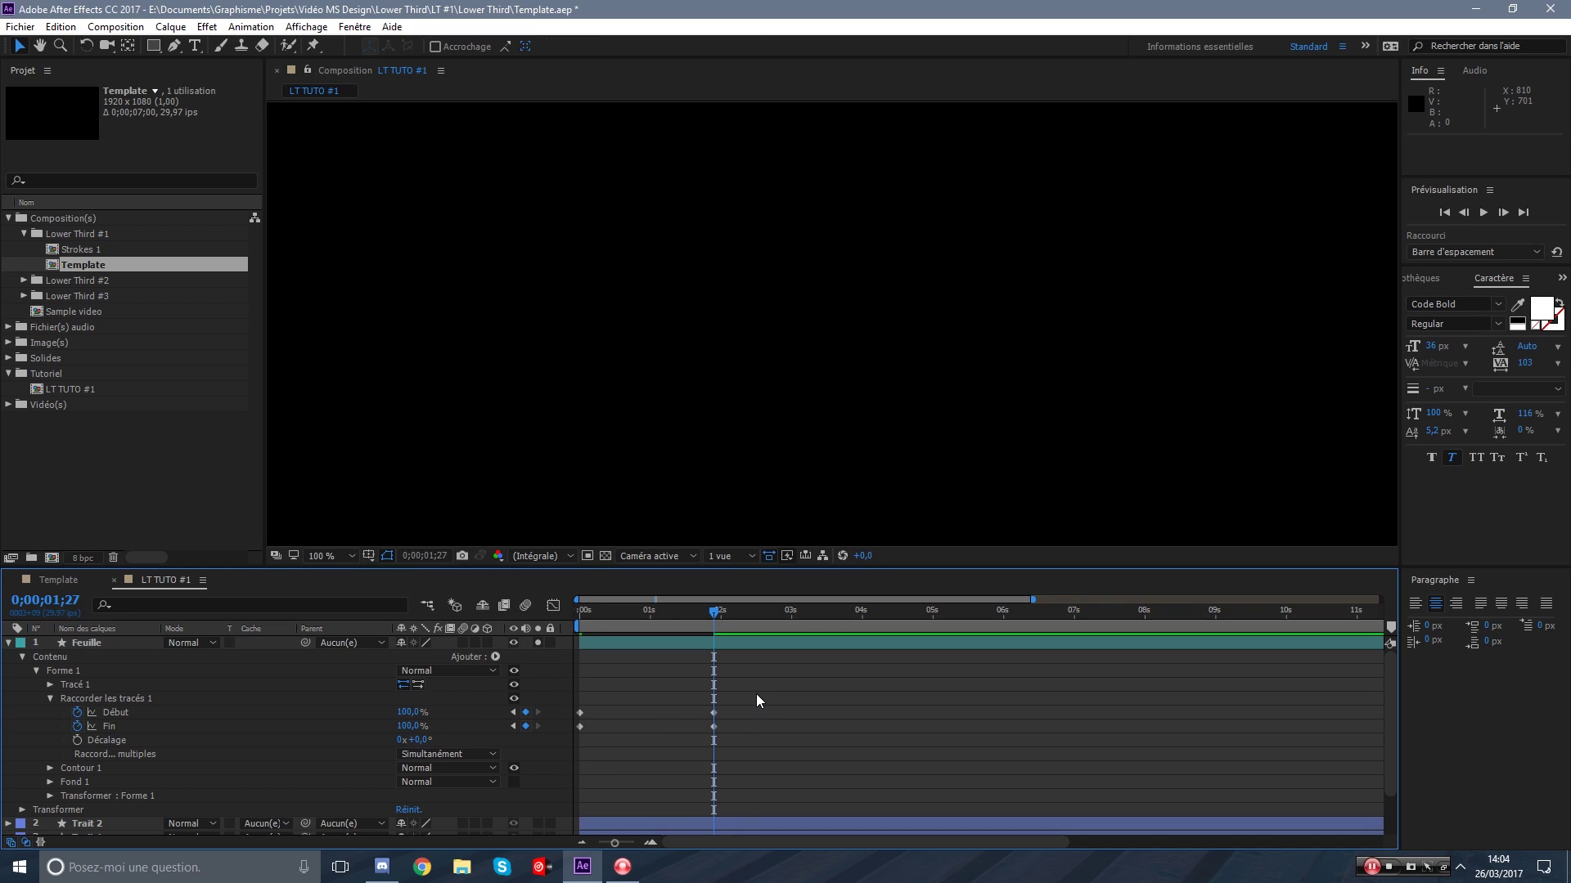
Apply Easy Ease to the keyframes of the Fin property in the graph editor.
left_click_drag(755, 694, 582, 756)
left_click(548, 611)
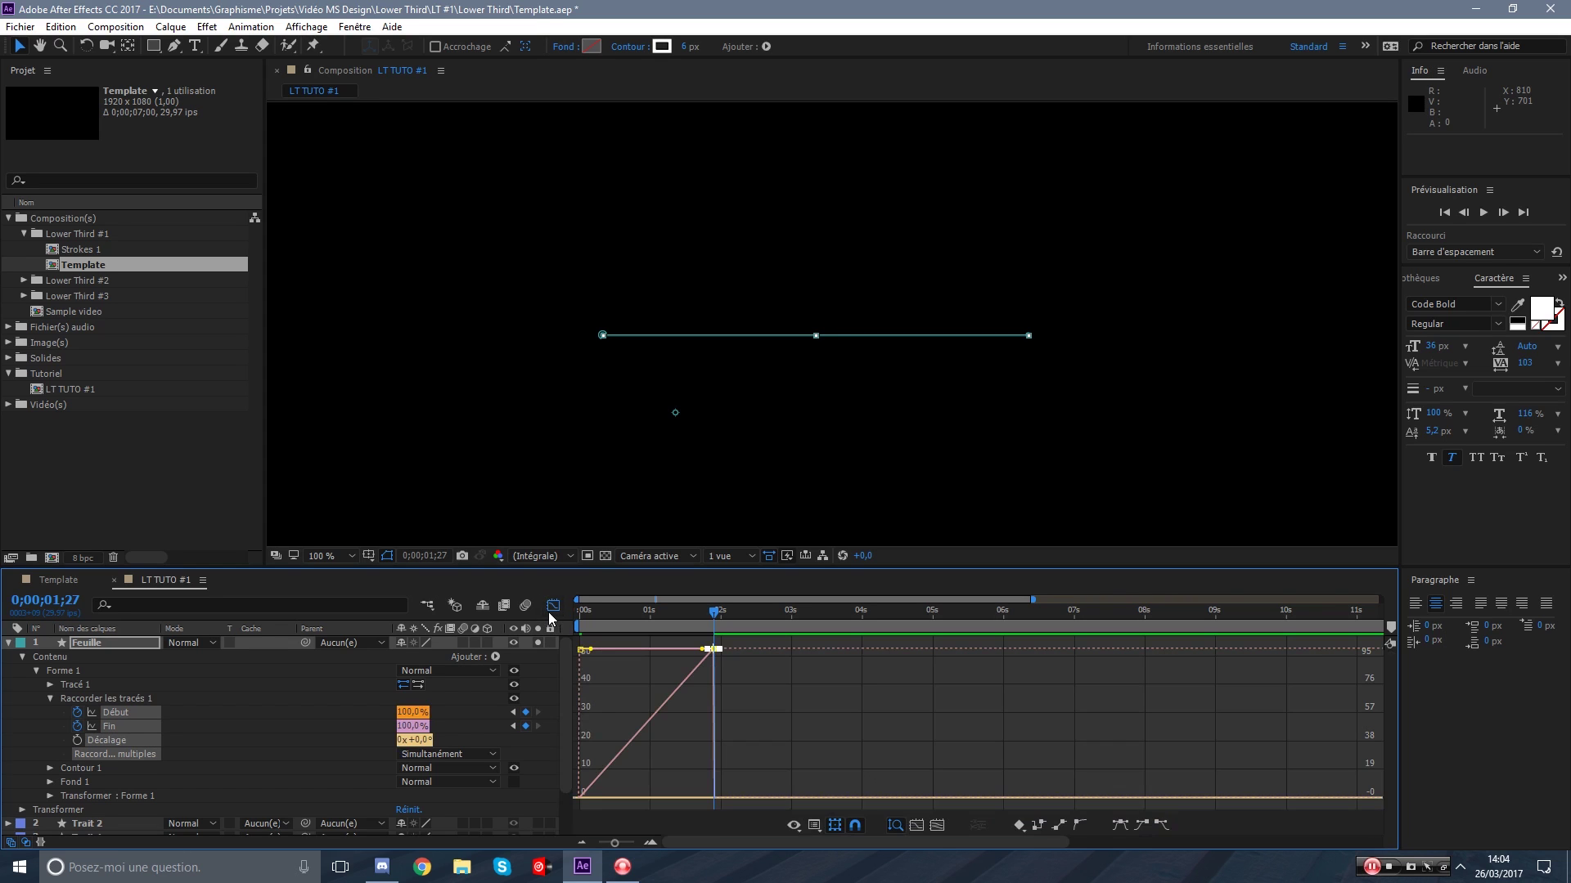
left_click(213, 722)
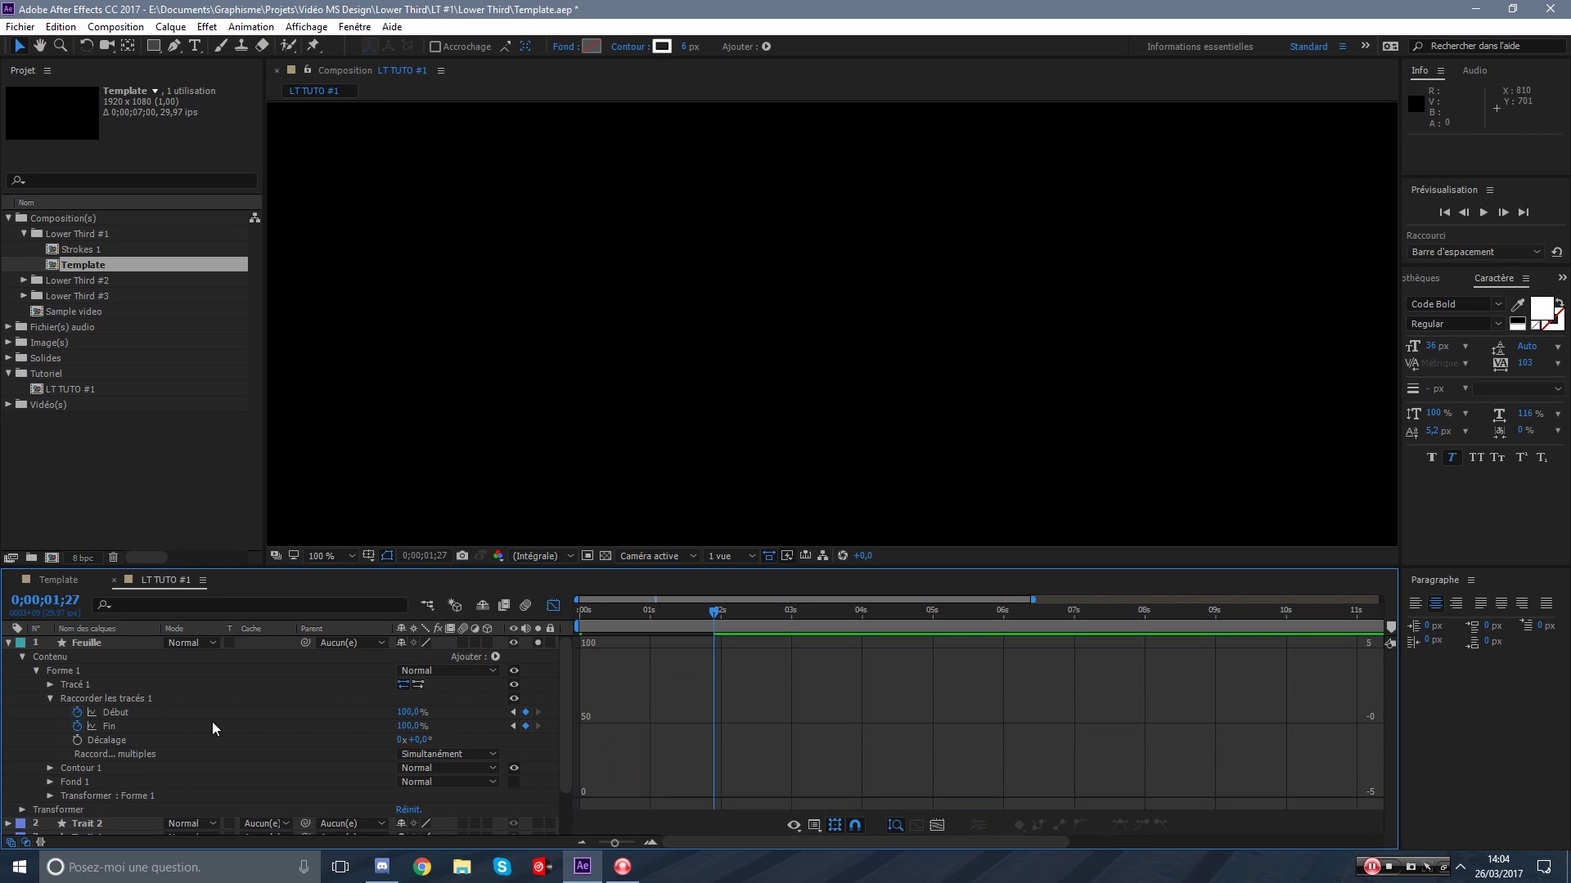
left_click(124, 728)
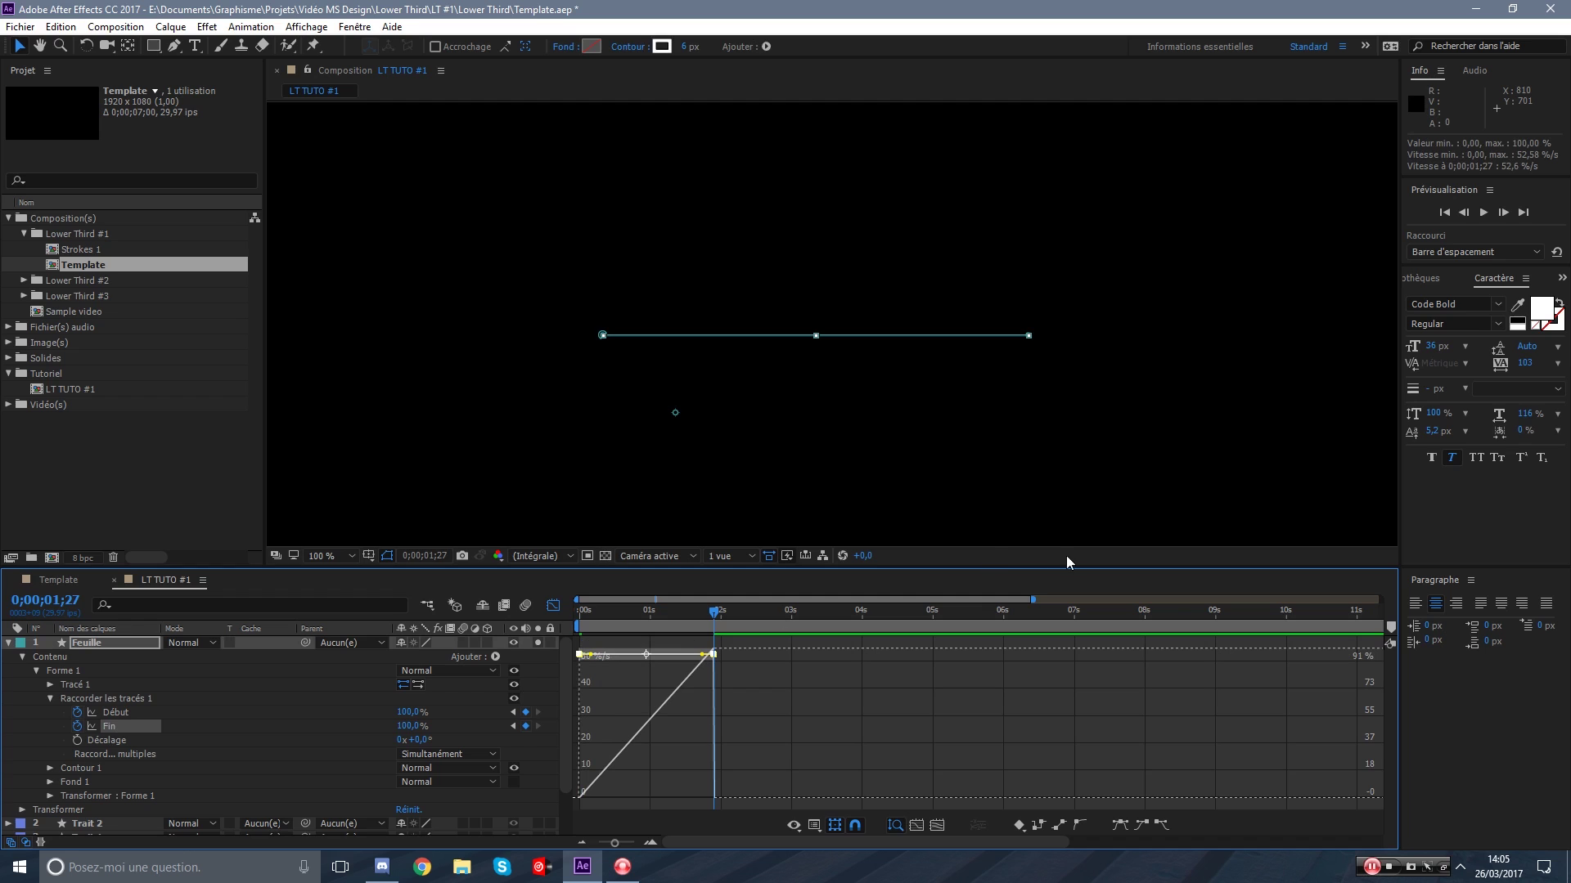
left_click_drag(1034, 599, 794, 599)
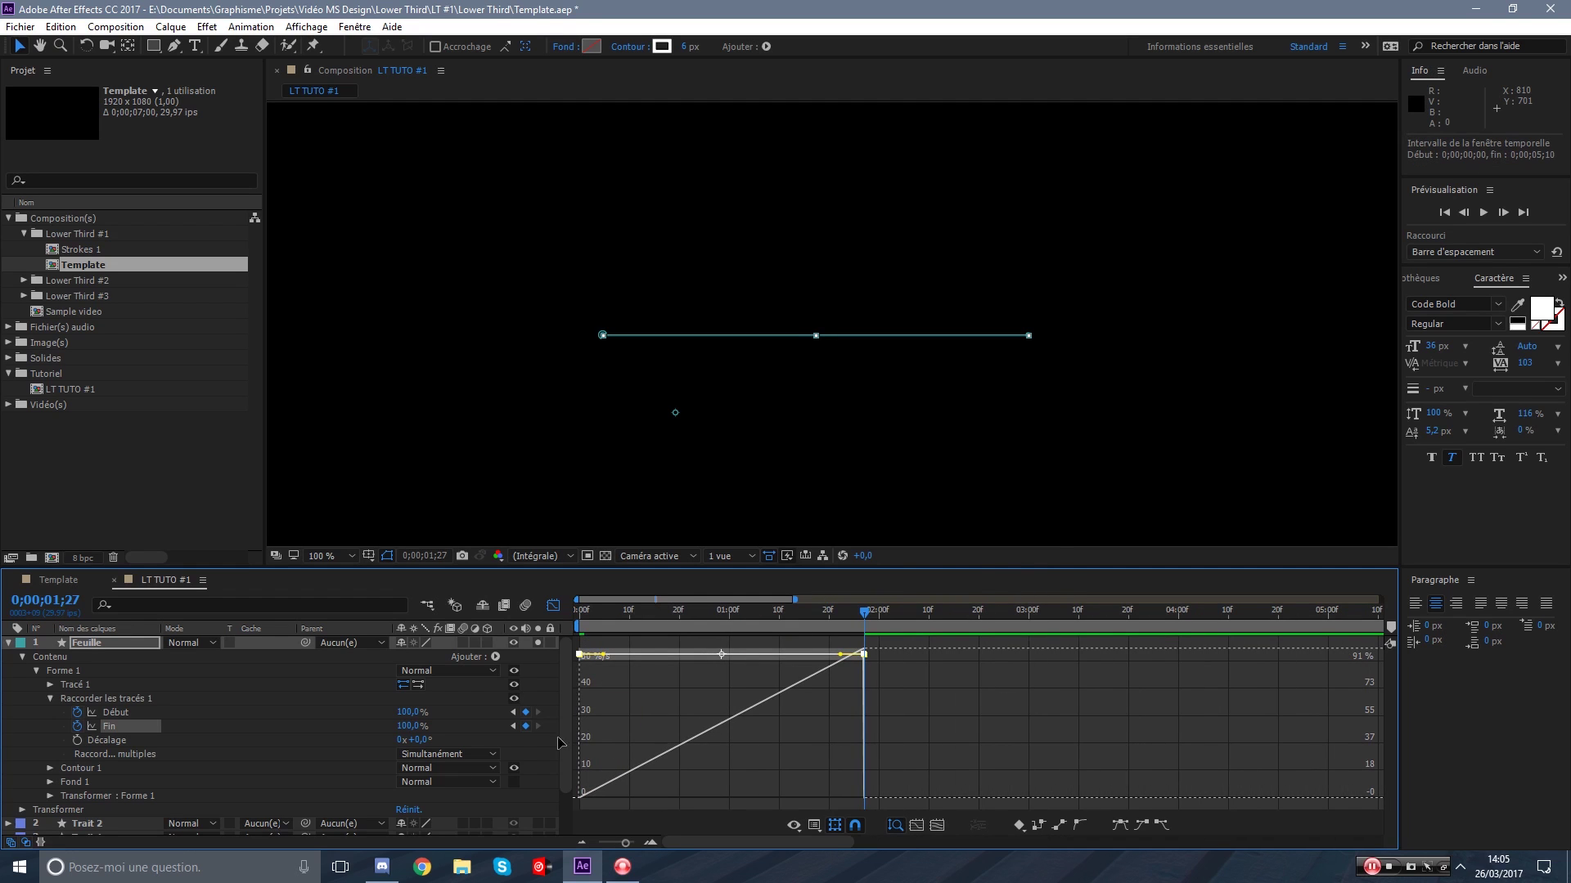
left_click(137, 736)
left_click(114, 728)
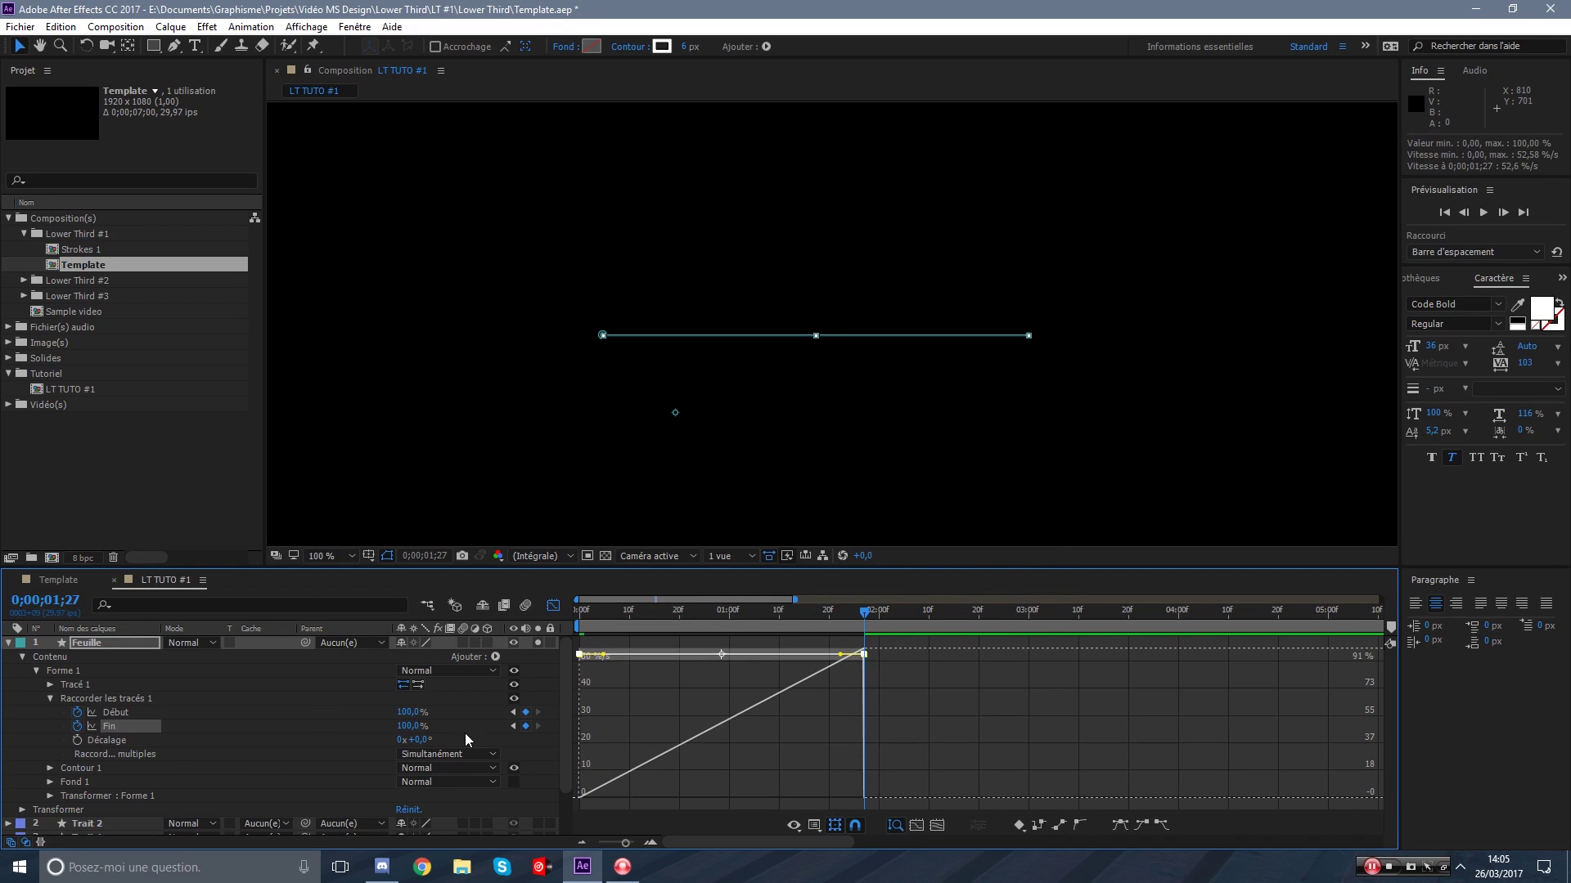
left_click(1117, 828)
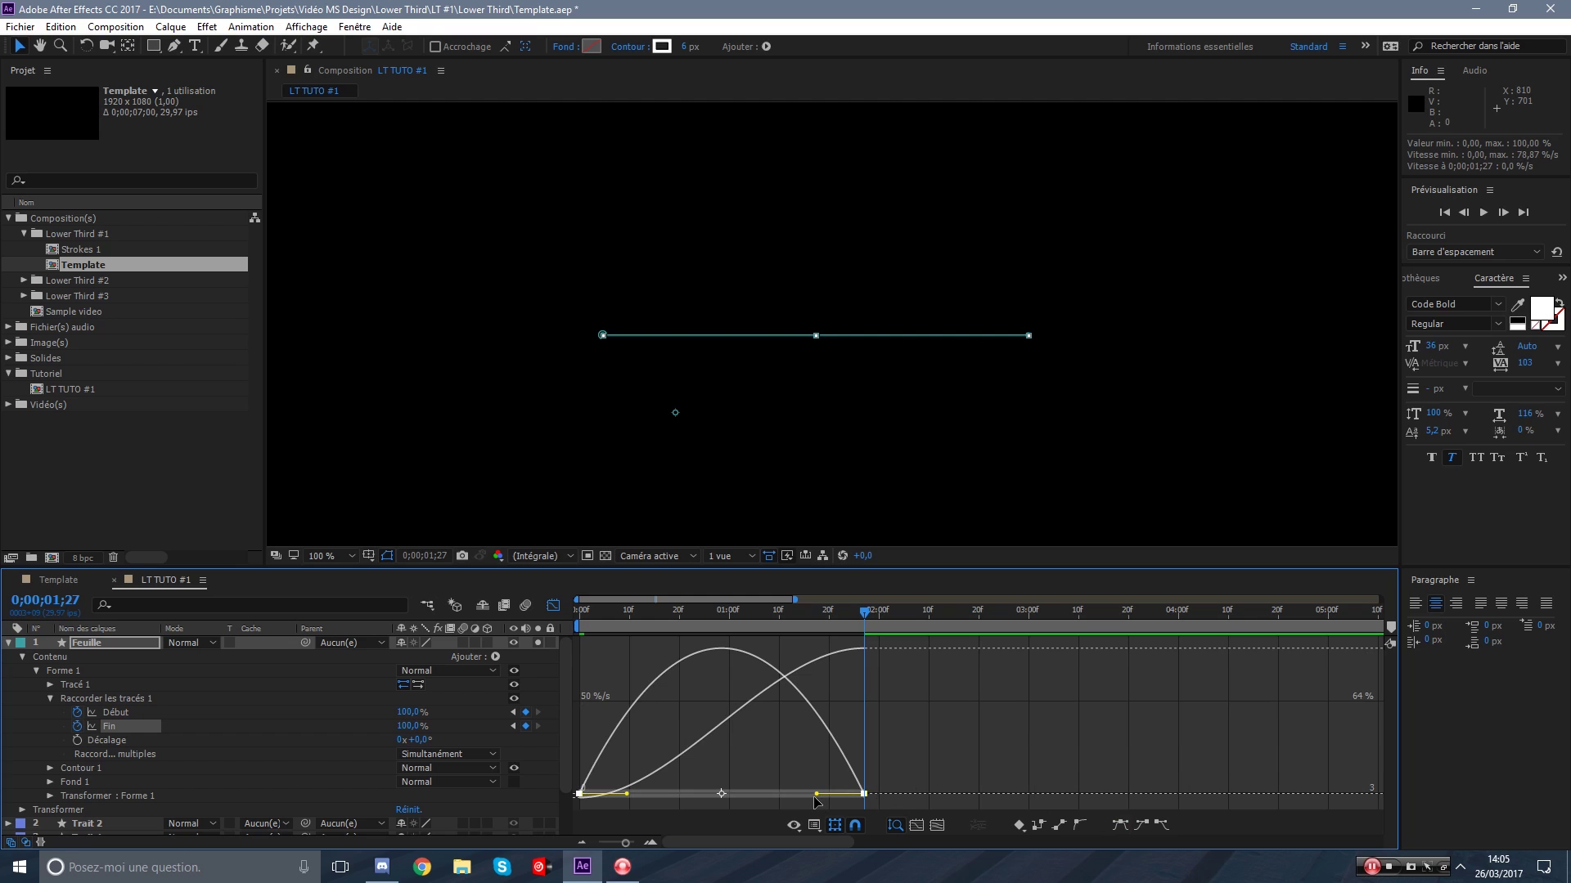
Apply Easy Ease to the Début keyframes and lengthen the end keyframe's incoming influence on both Fin and Début for a fast start and slow finish.
left_click_drag(810, 796, 734, 795)
left_click(115, 712)
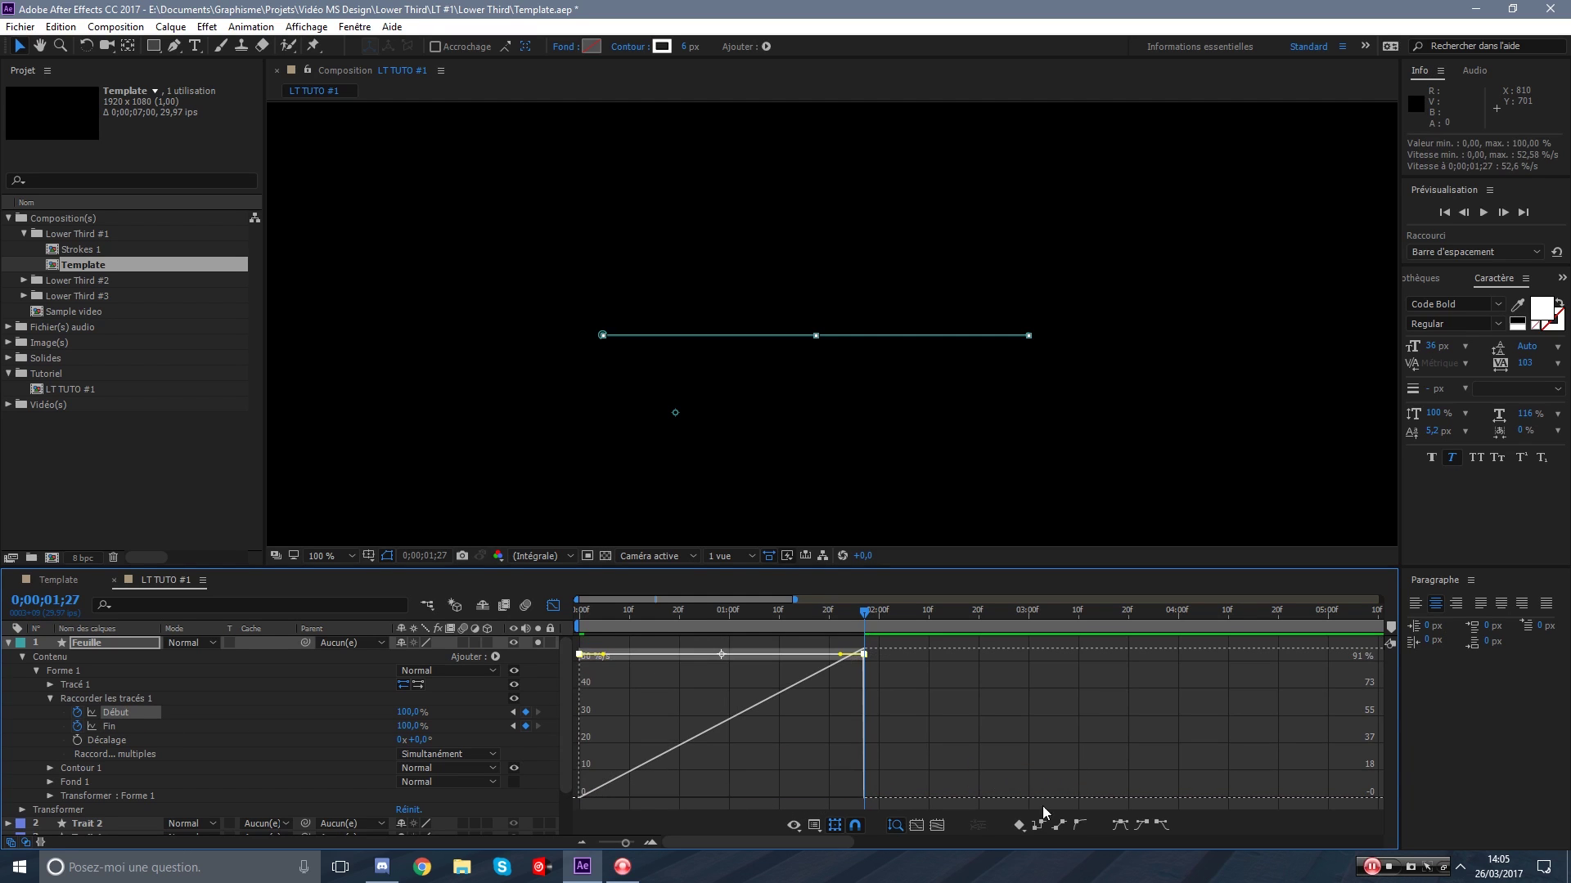
left_click(1117, 827)
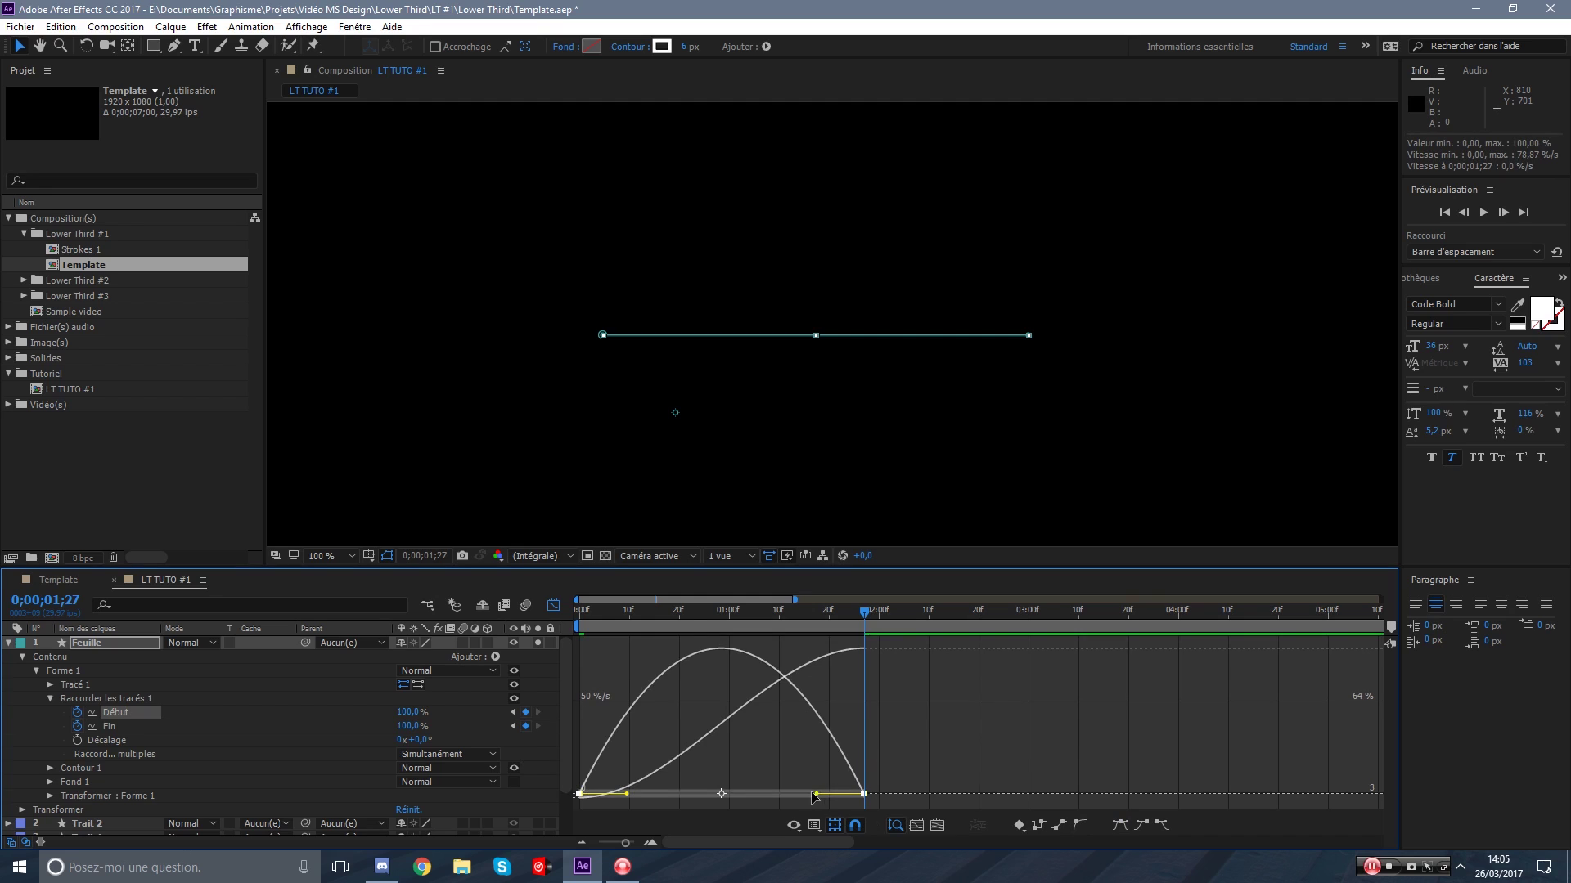
left_click_drag(812, 794, 733, 795)
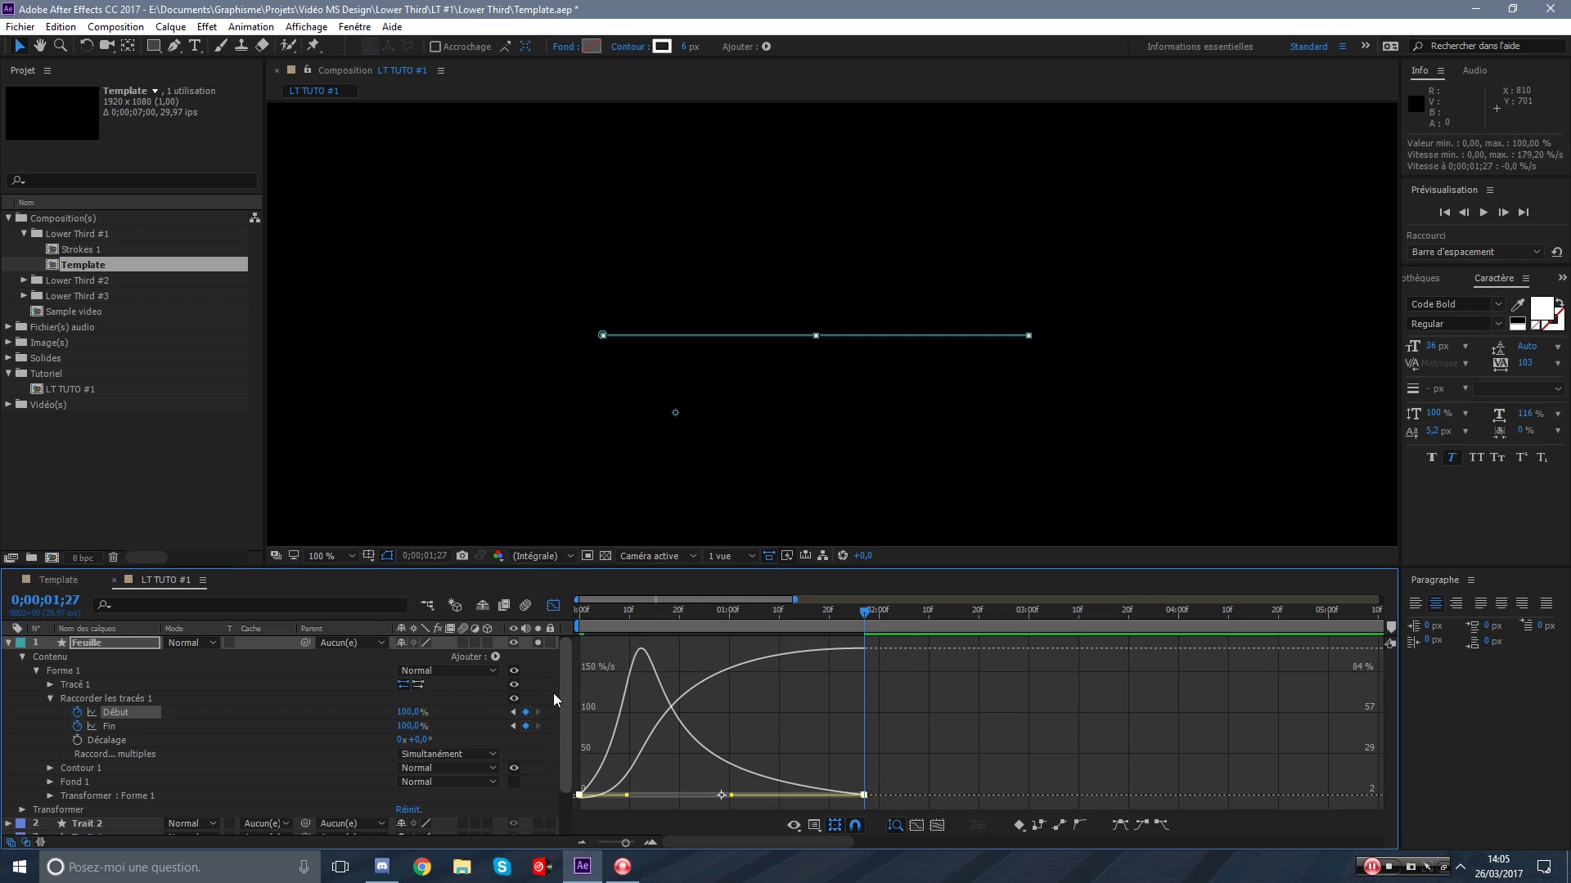
Leave the graph editor, shift both Début keyframes later so the first sits at 0;00;00;13, and preview the line from the start.
left_click(553, 605)
left_click(899, 695)
left_click_drag(899, 693, 643, 716)
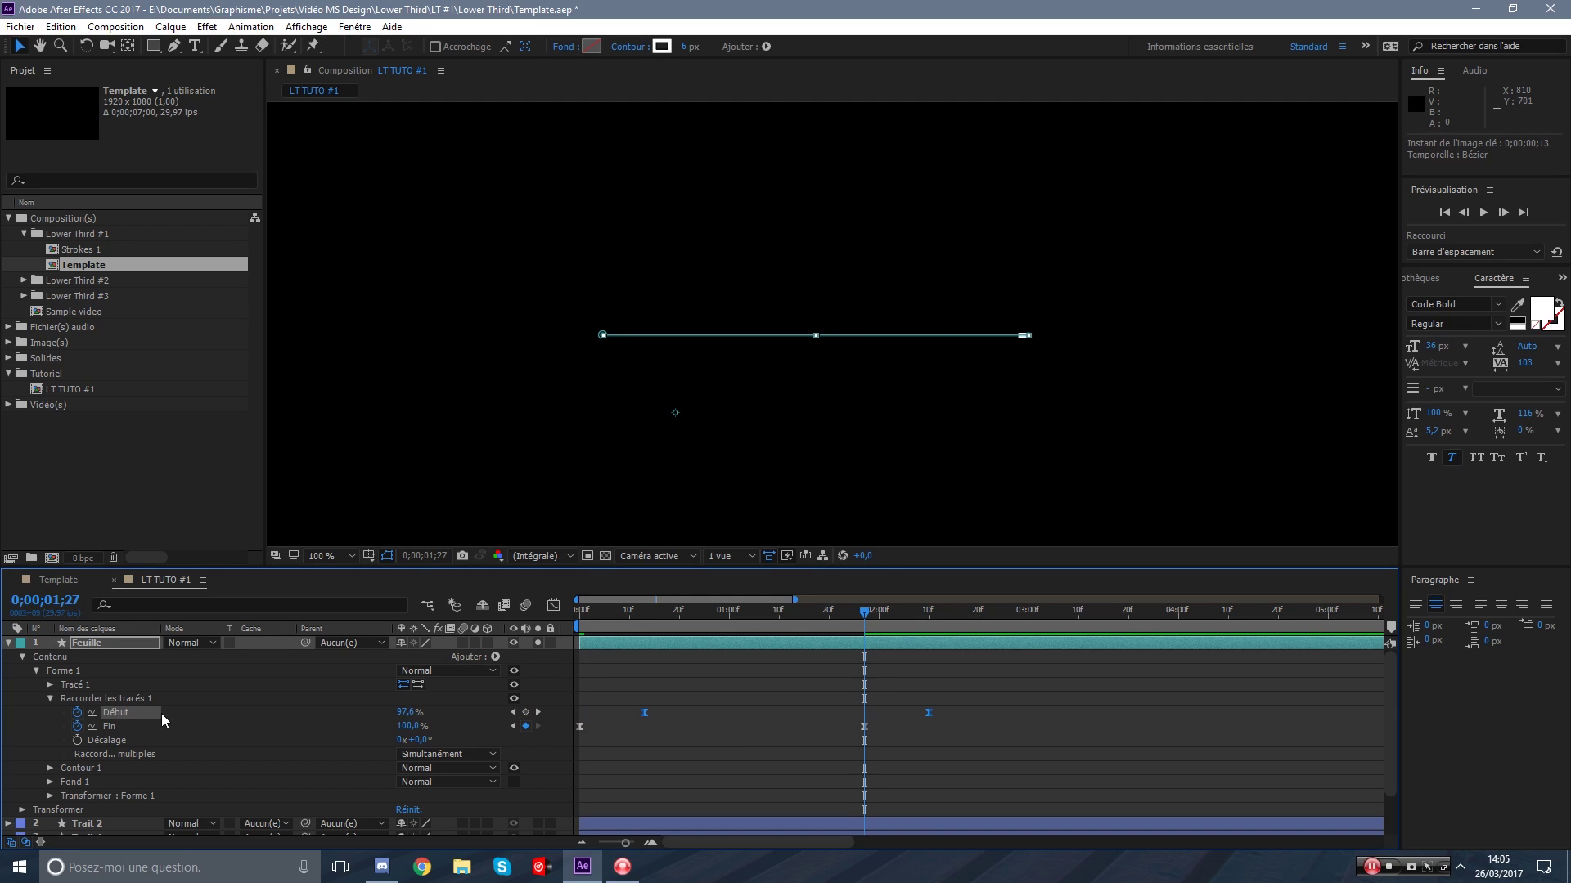
left_click(603, 688)
left_click_drag(726, 615, 455, 610)
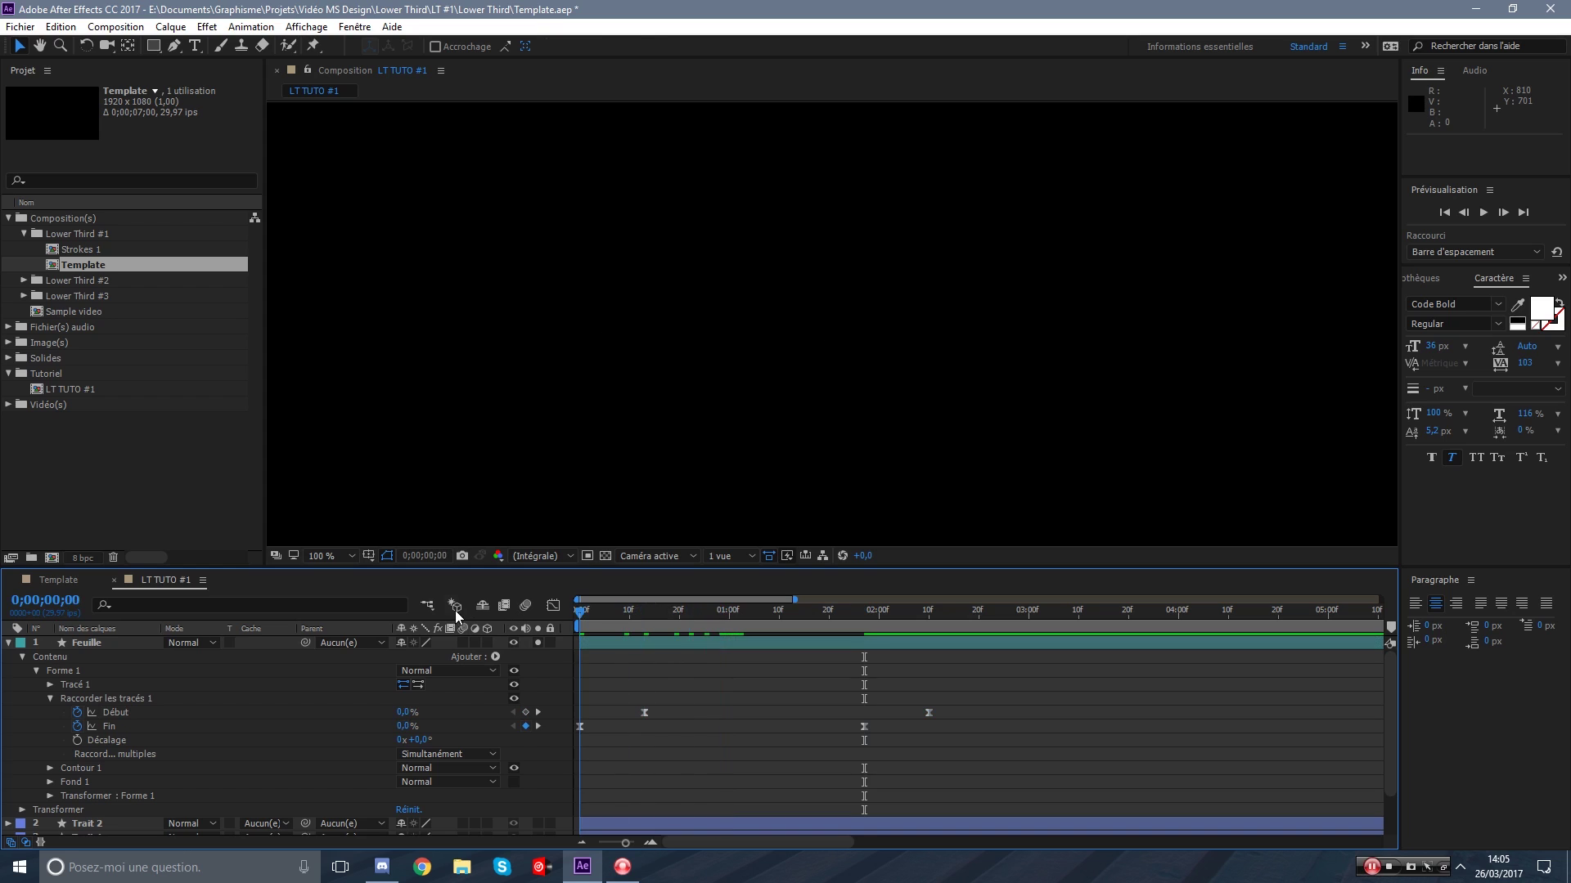
key("space")
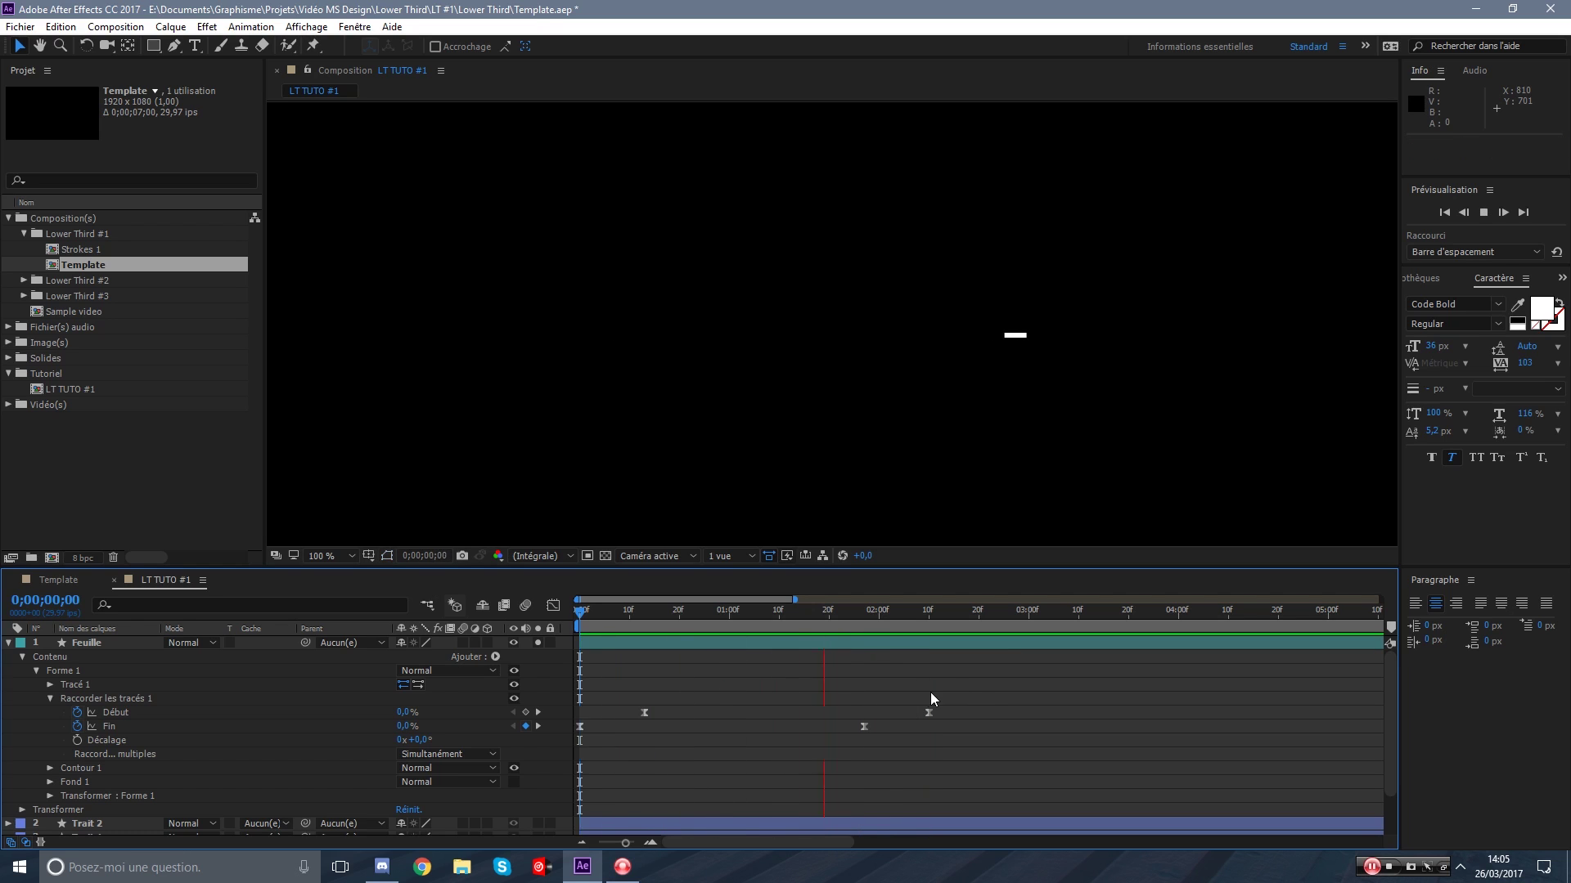
Shift both Début keyframes about two more frames later to lengthen the travelling line, and preview the animation from the start.
left_click_drag(834, 615, 727, 630)
left_click(710, 617)
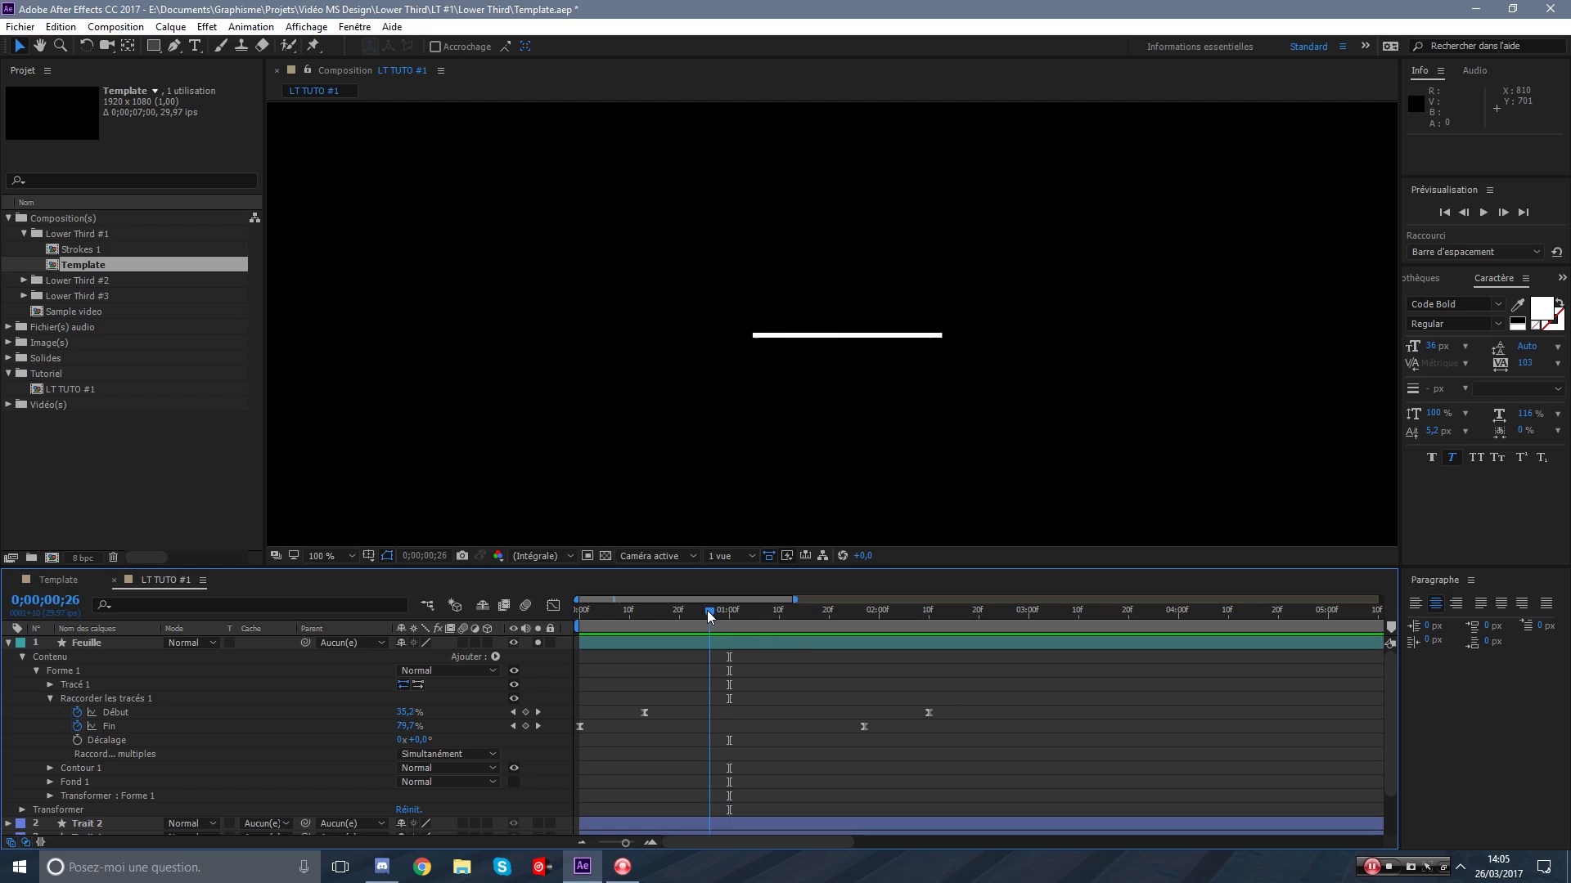
left_click_drag(983, 691, 653, 714)
left_click(694, 686)
left_click_drag(713, 611, 576, 613)
key("space")
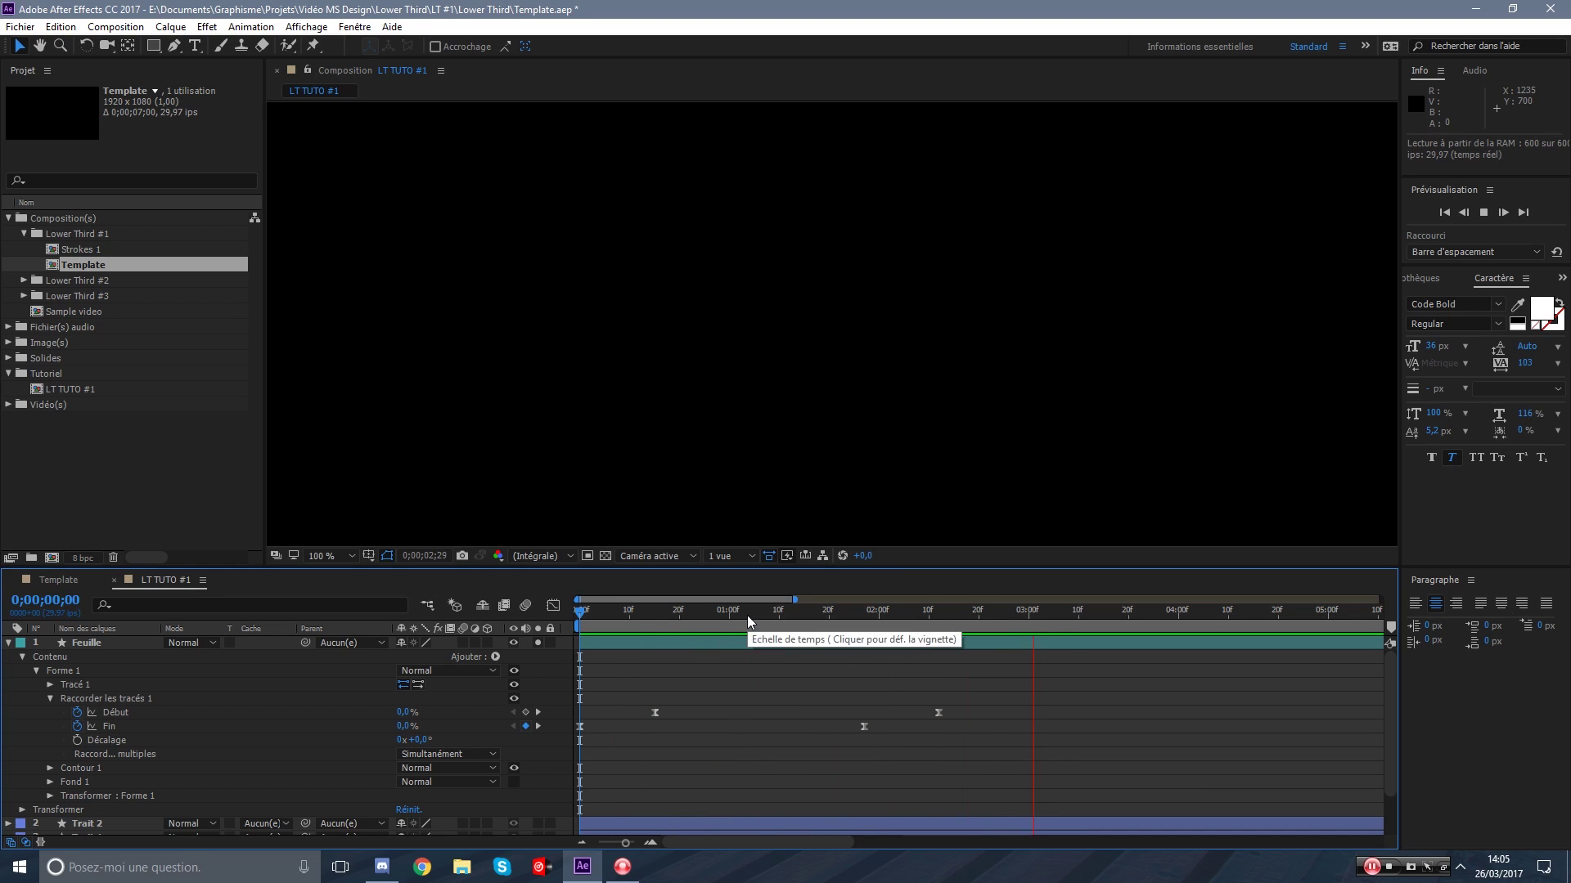
Move the end keyframes of Début and Fin together about nine frames earlier, and preview the faster line animation.
left_click_drag(748, 616, 936, 627)
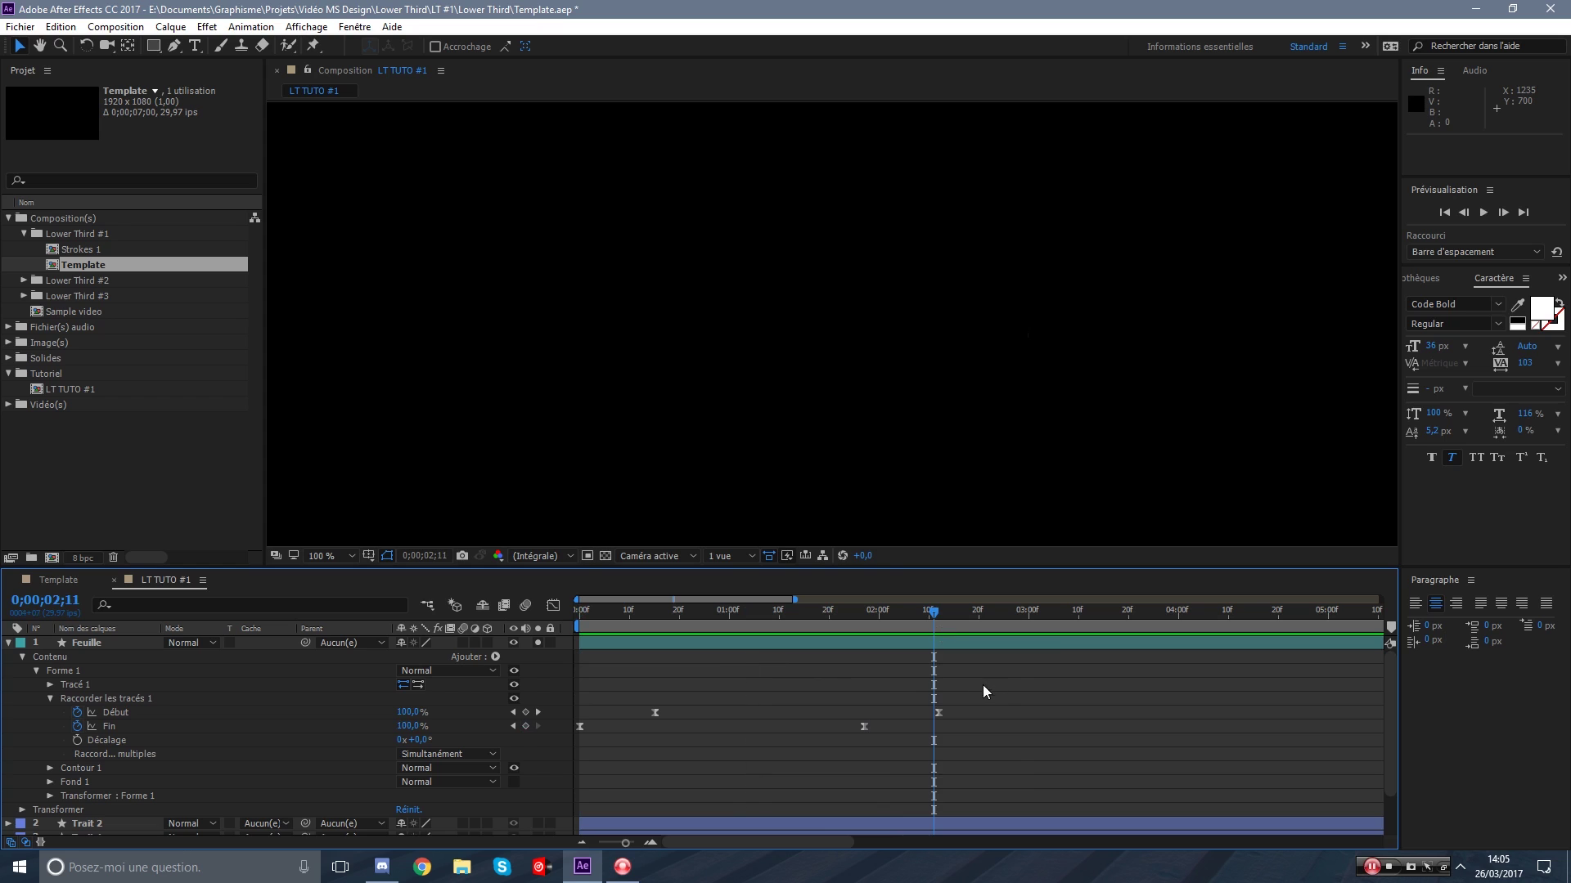
left_click_drag(948, 721, 815, 731)
left_click(823, 667)
left_click_drag(824, 613, 576, 604)
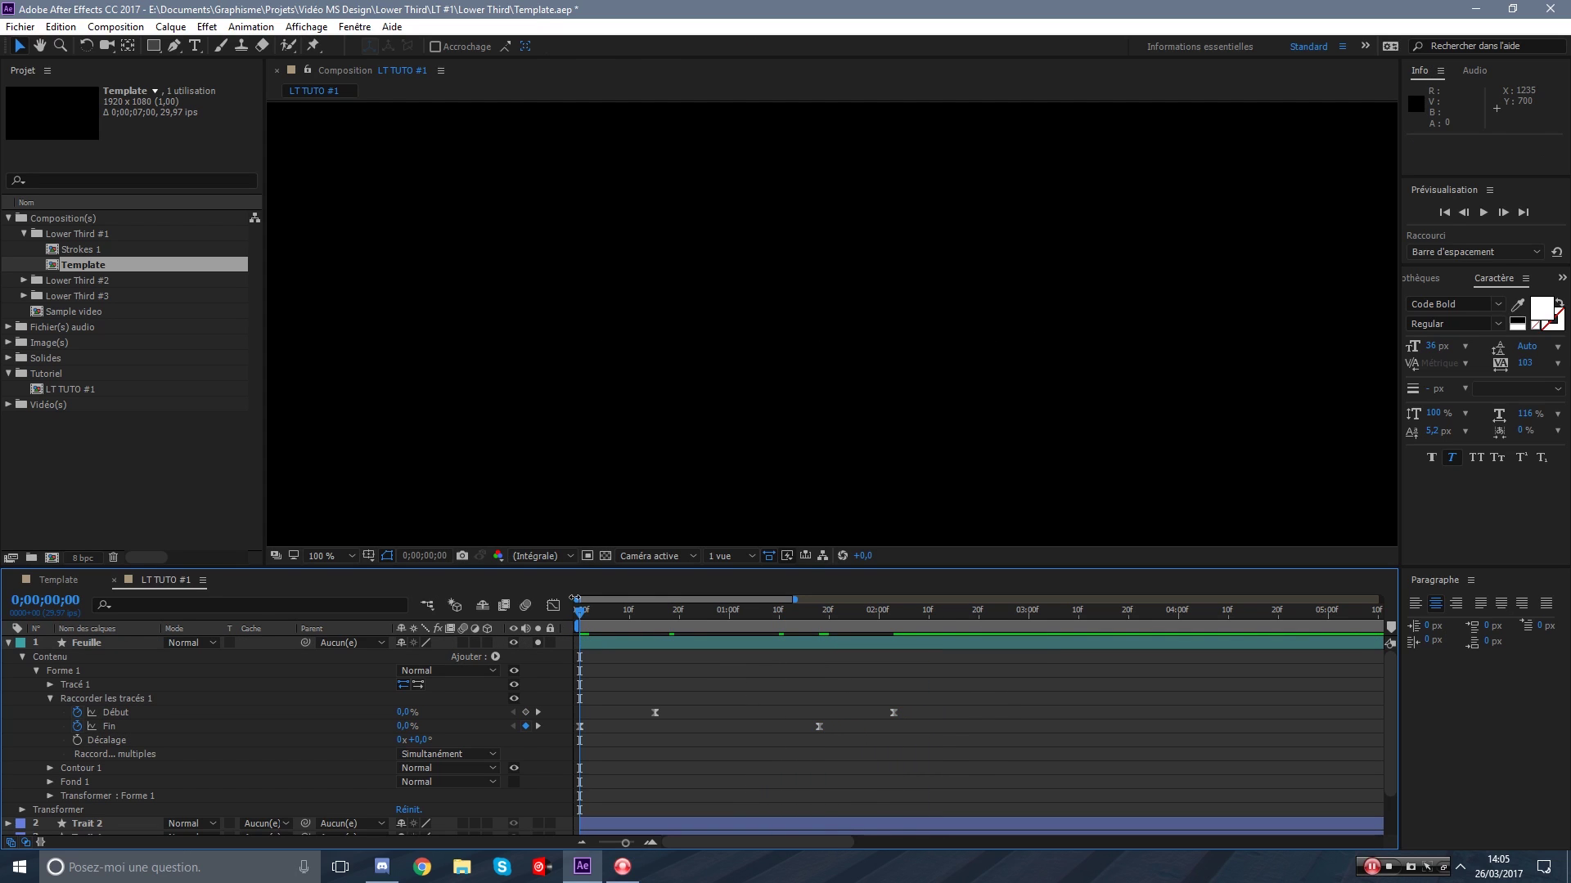
key("space")
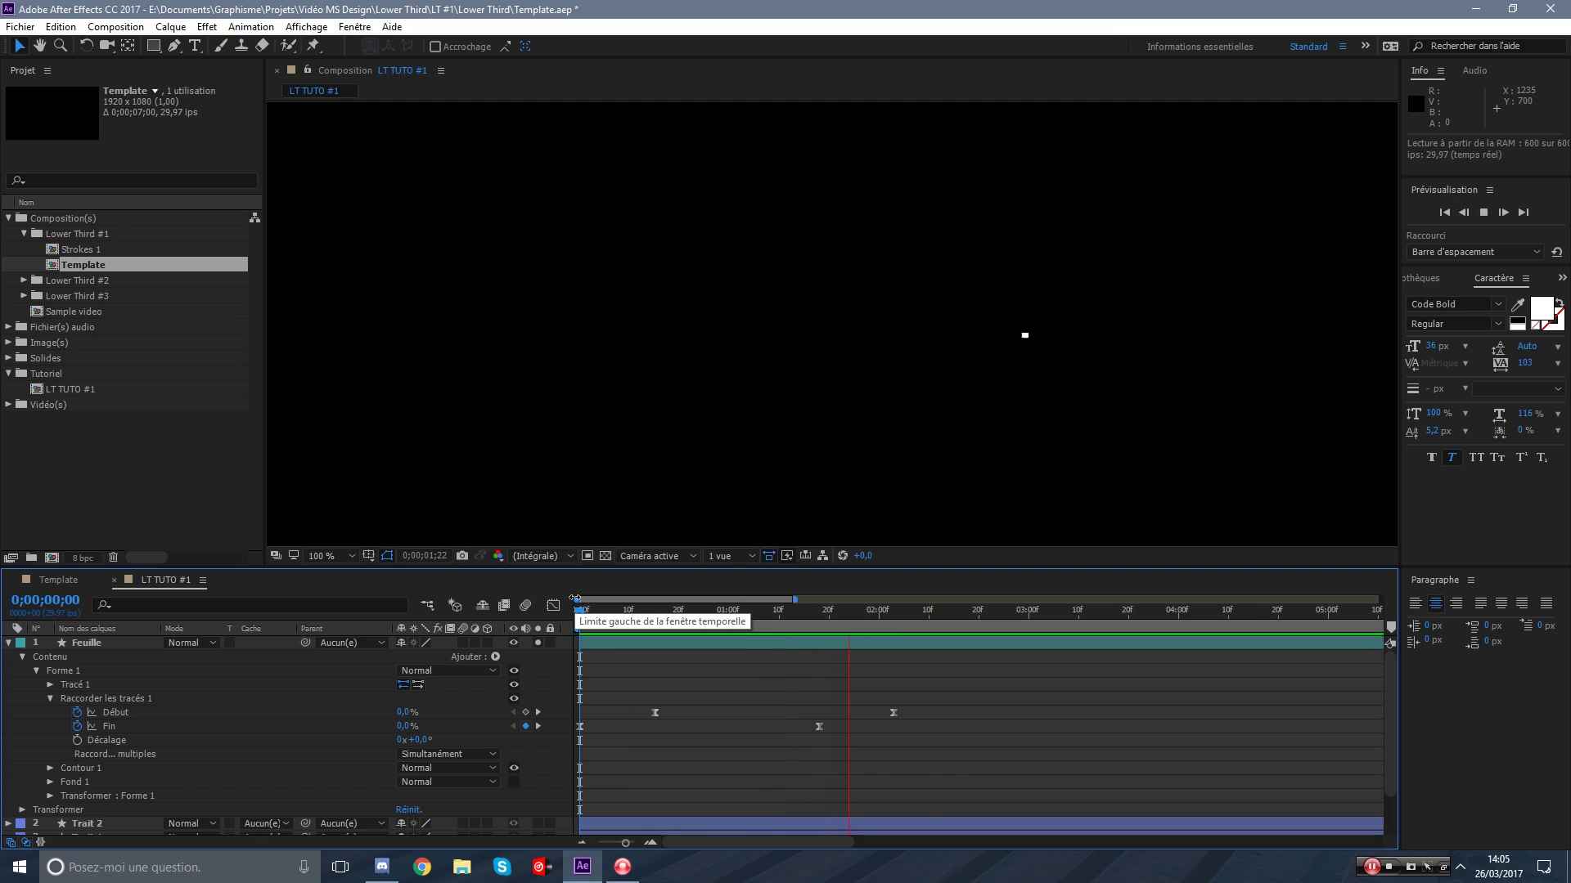
Collapse the Feuille layer, fit the composition in the viewer, turn off Feuille's solo and preview the complete title animation.
mouse_move(631, 617)
left_mouse_down()
mouse_move(795, 607)
mouse_move(720, 605)
left_mouse_up()
left_click(9, 644)
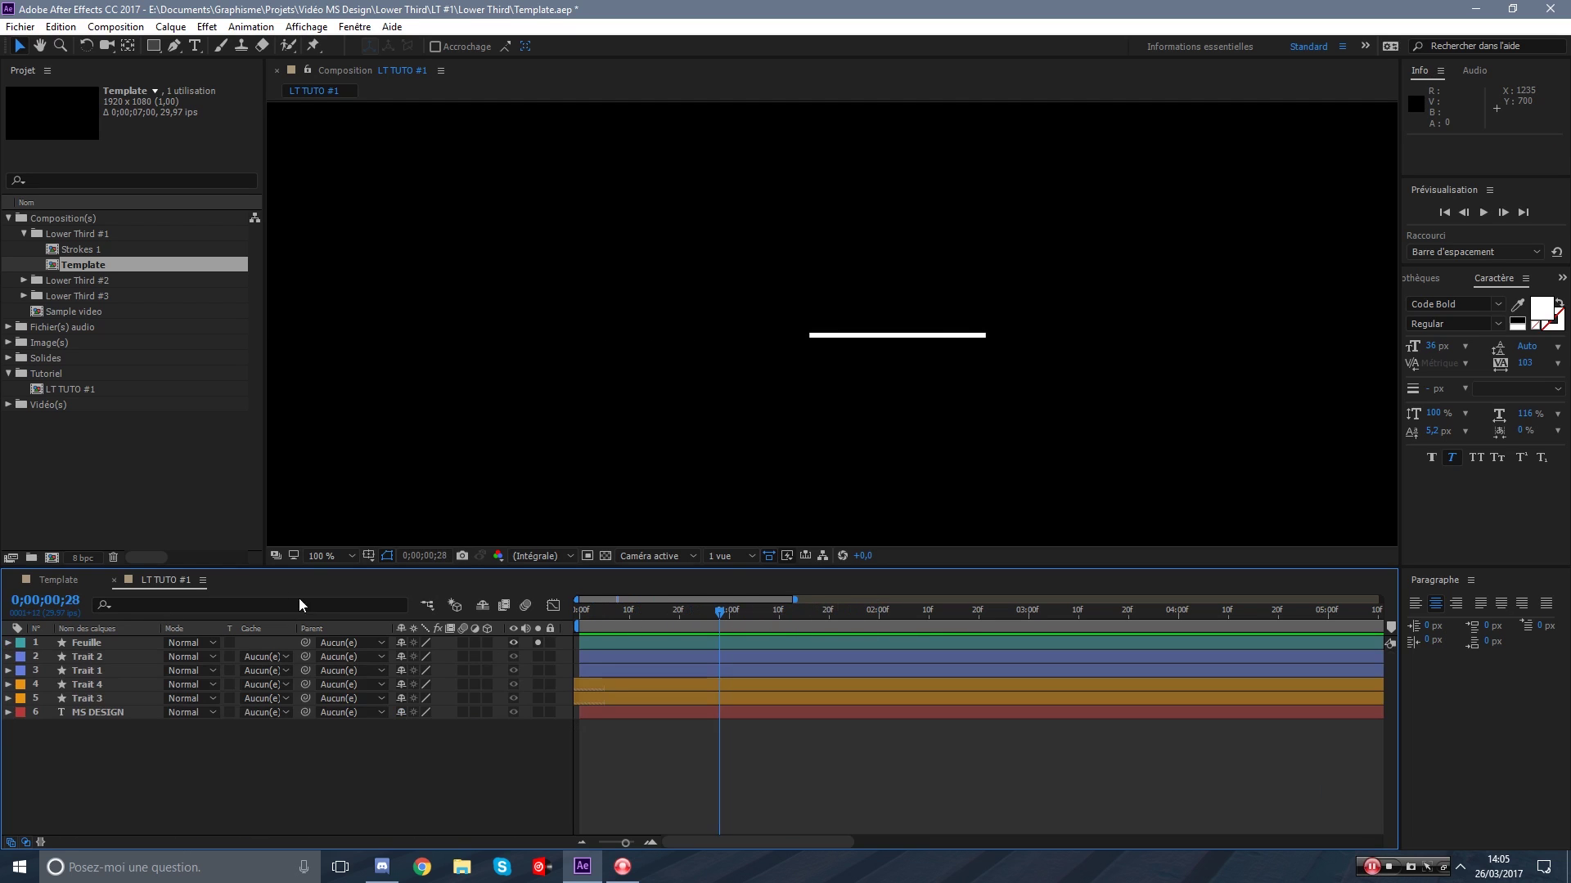
left_click(319, 560)
left_click(365, 281)
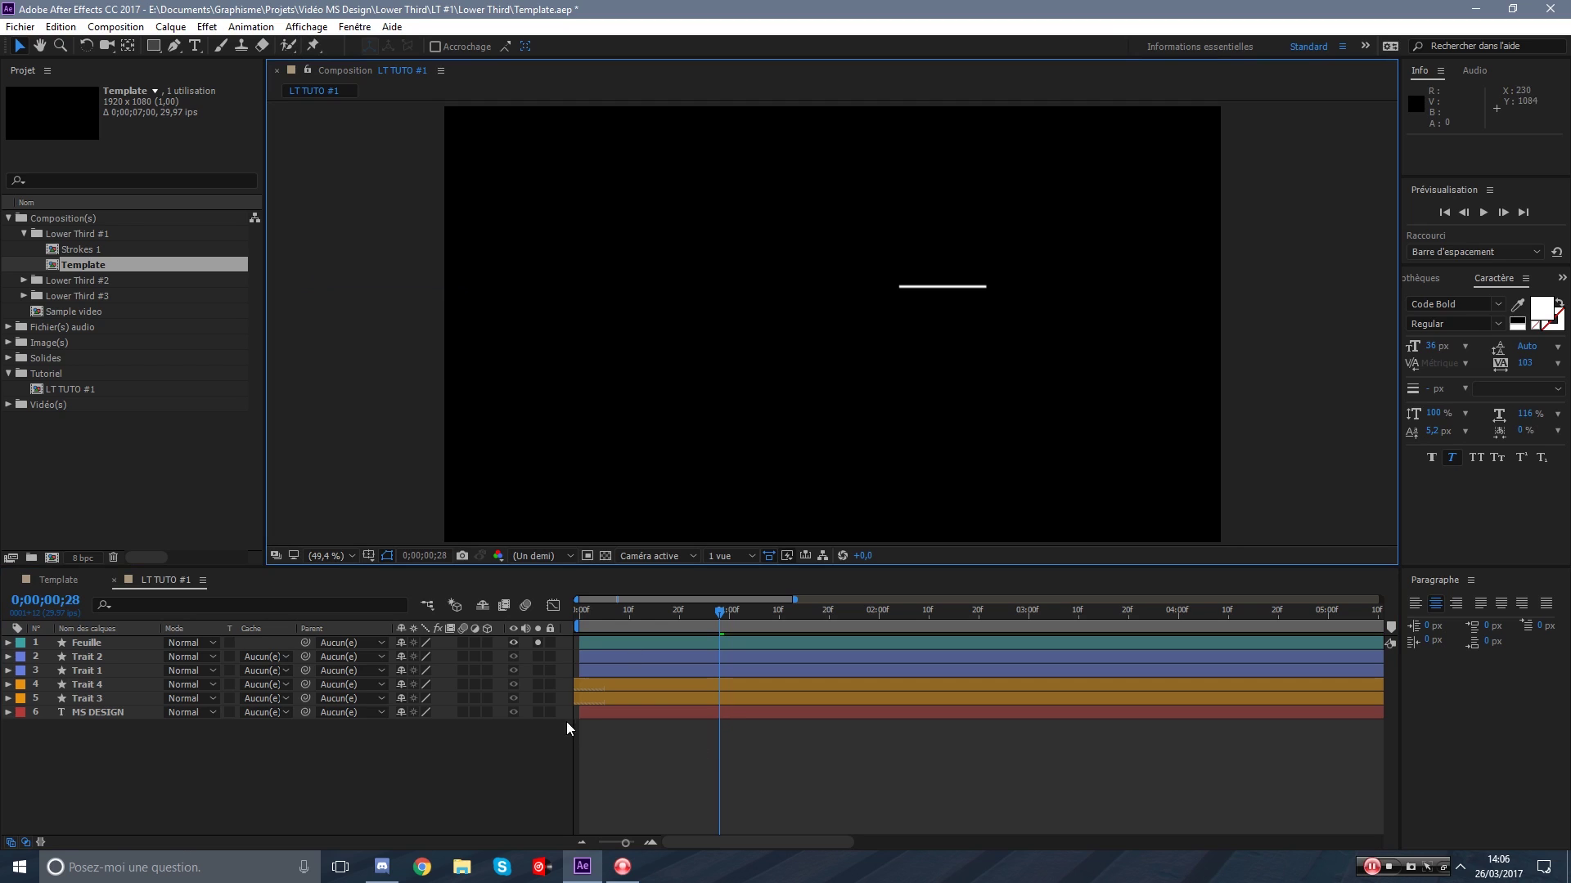
left_click(538, 643)
left_click_drag(721, 613, 390, 656)
key("space")
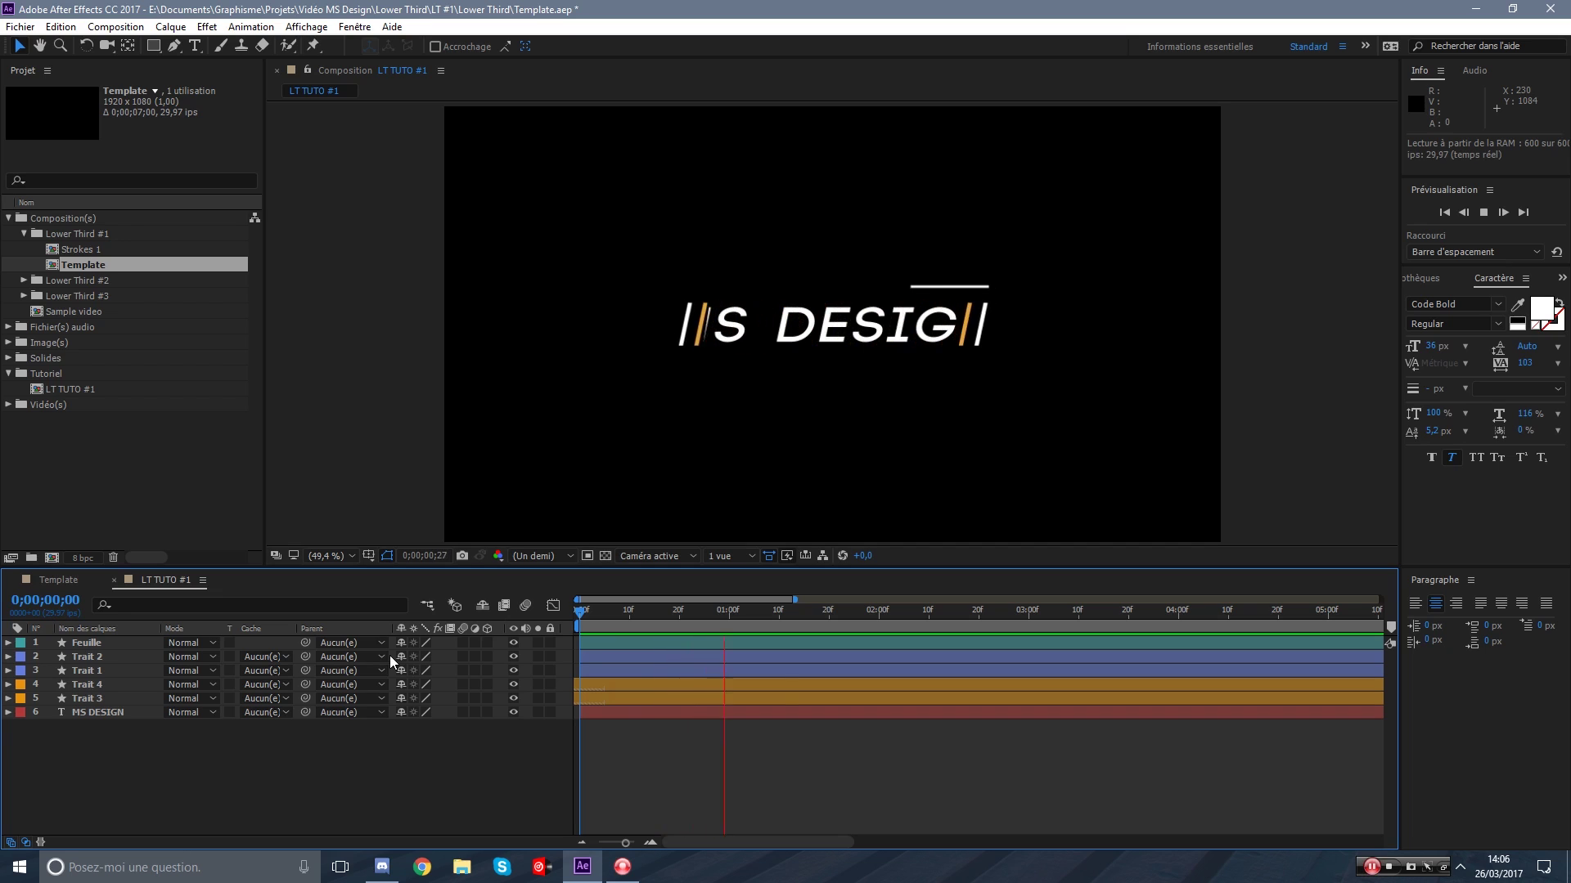
key("space")
key("space")
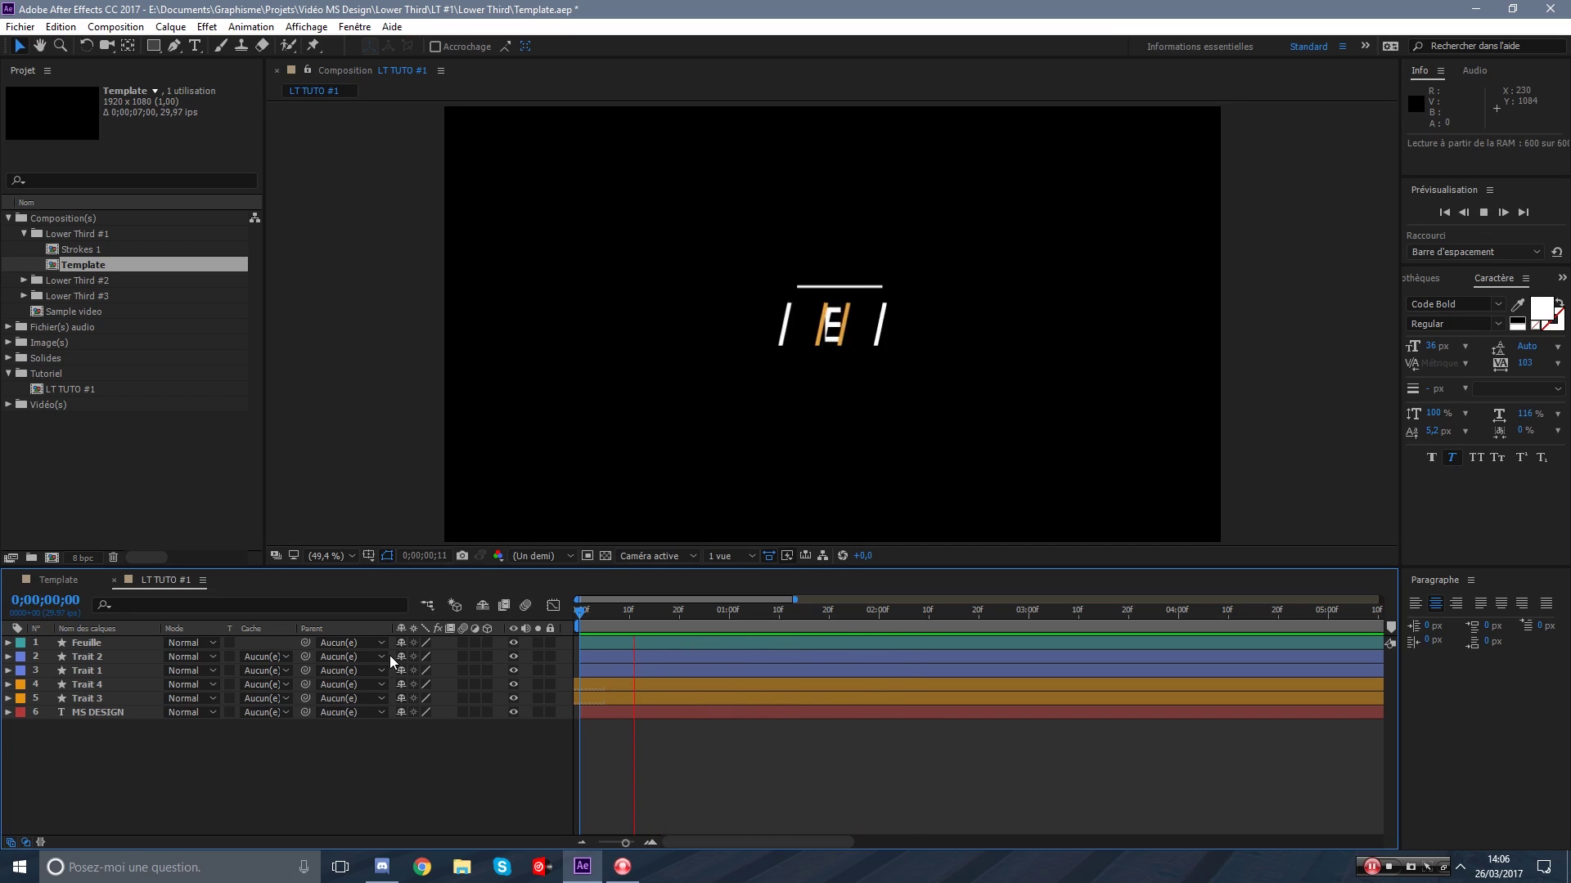
left_click_drag(692, 608, 386, 652)
Duplicate the Feuille layer at 0;00;00;00 and nudge the copy up 40 px above the original line.
left_click(92, 646)
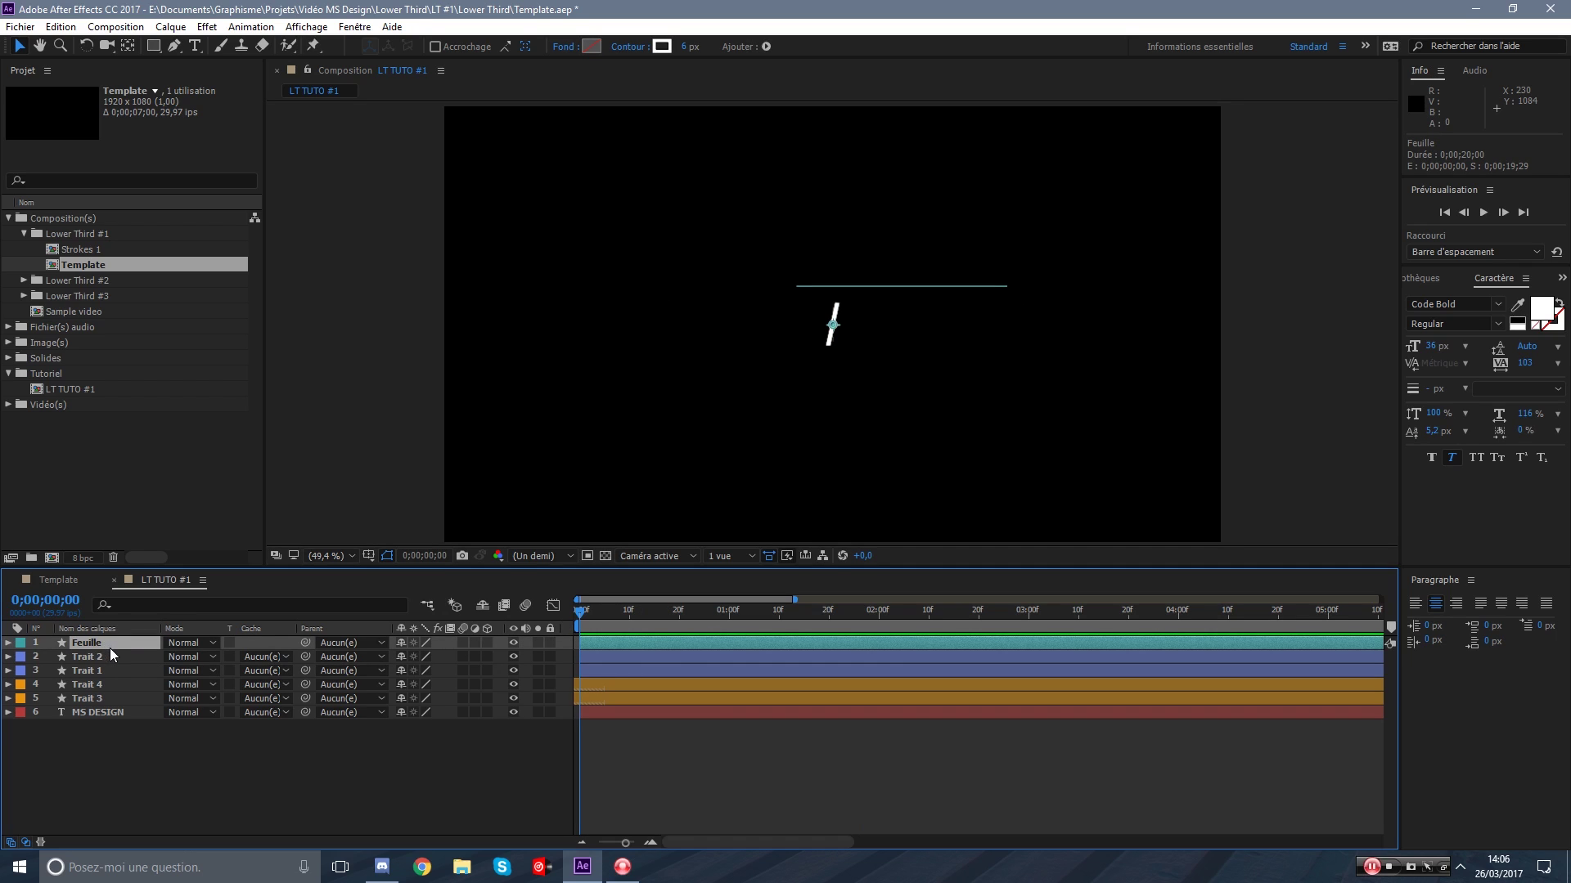
key("ctrl+d")
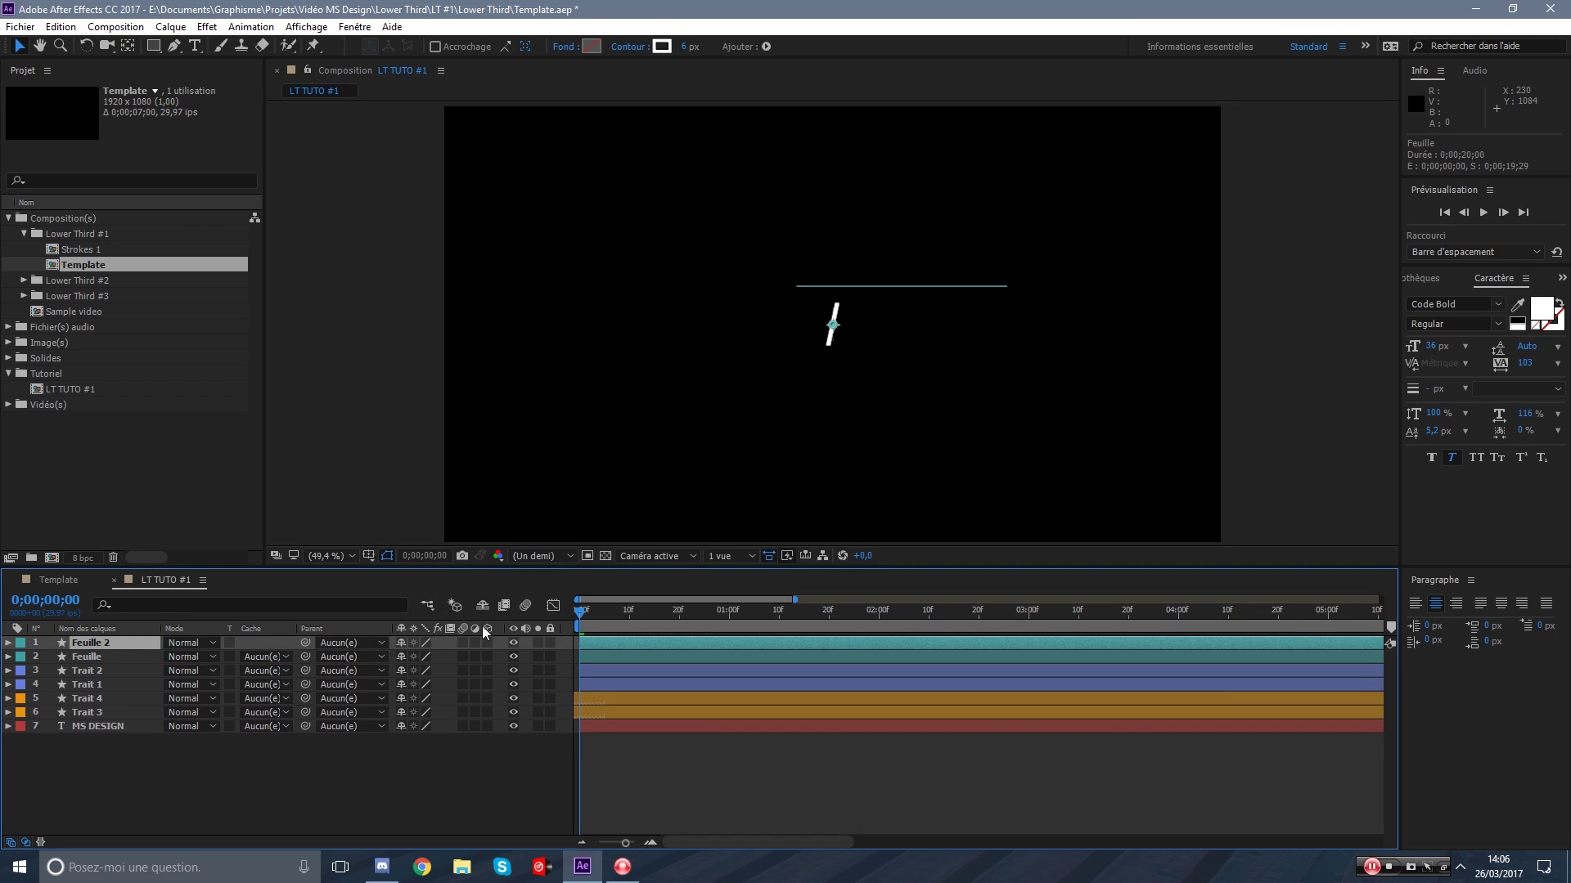
key("shift+Up")
key("shift+Up")
key("shift+Up")
key("shift+Up")
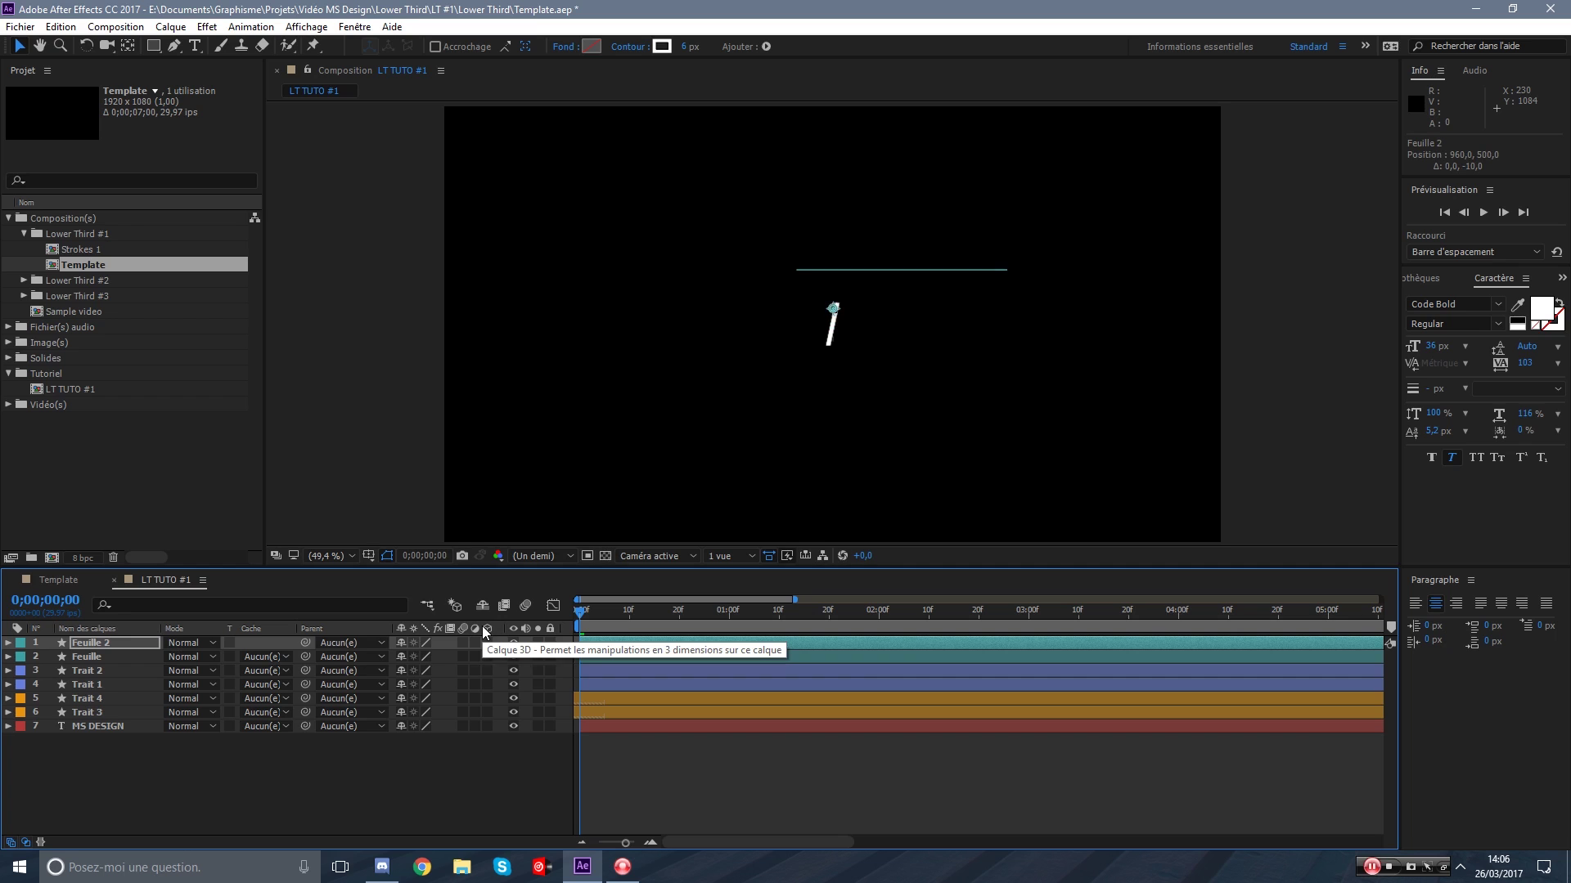
Set the Feuille 2 stroke colour to orange E6A23C by sampling an orange bar beside the title at 0;00;01;00.
left_click_drag(663, 627, 729, 627)
left_click(662, 45)
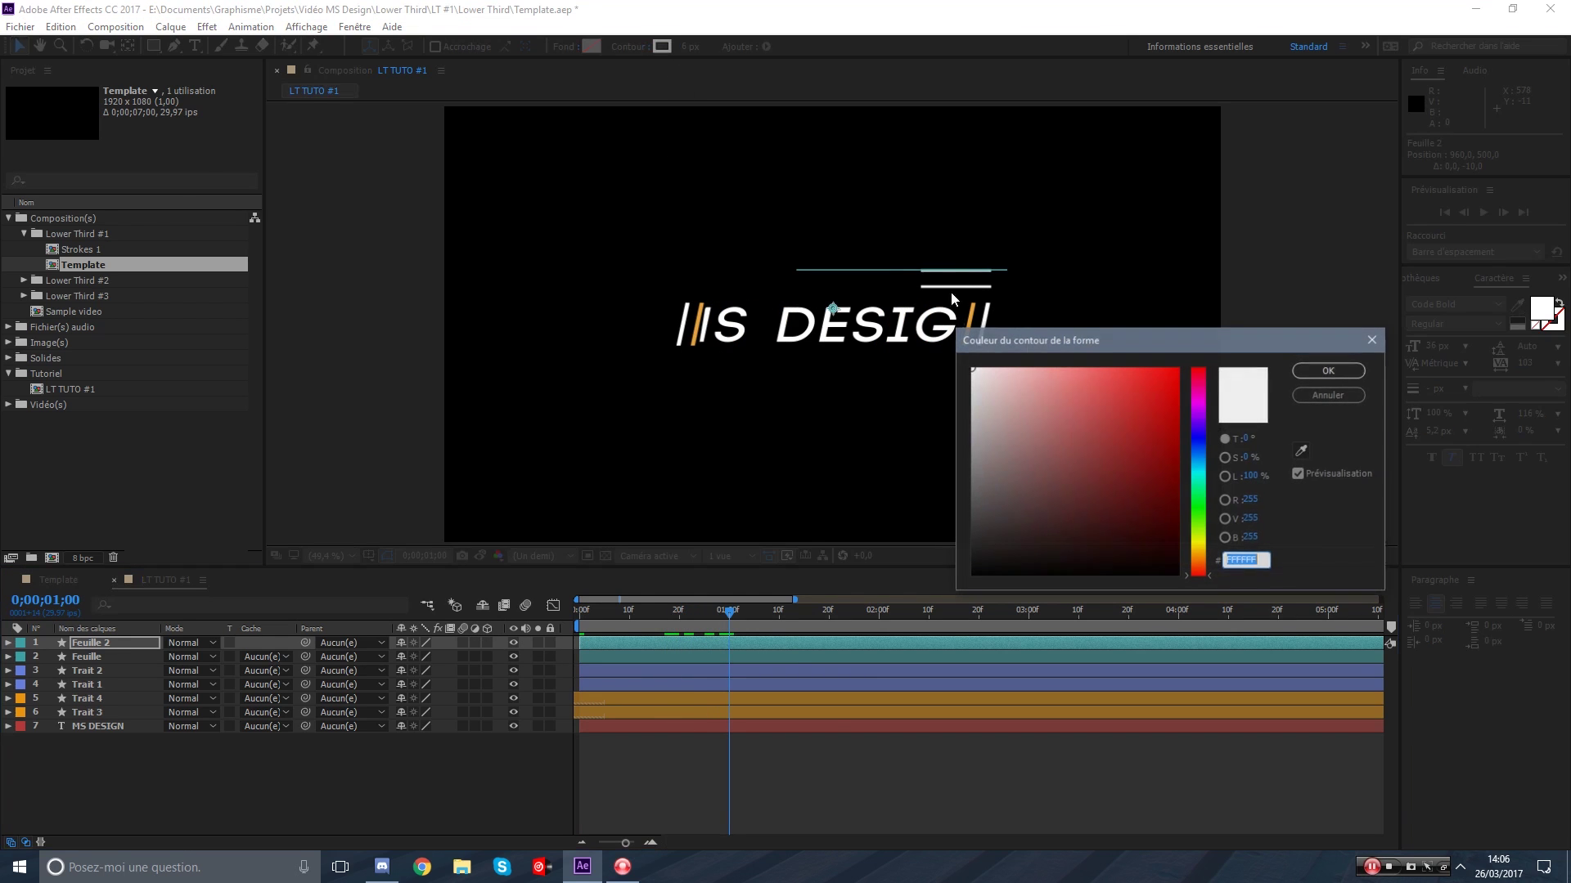
left_click(1302, 453)
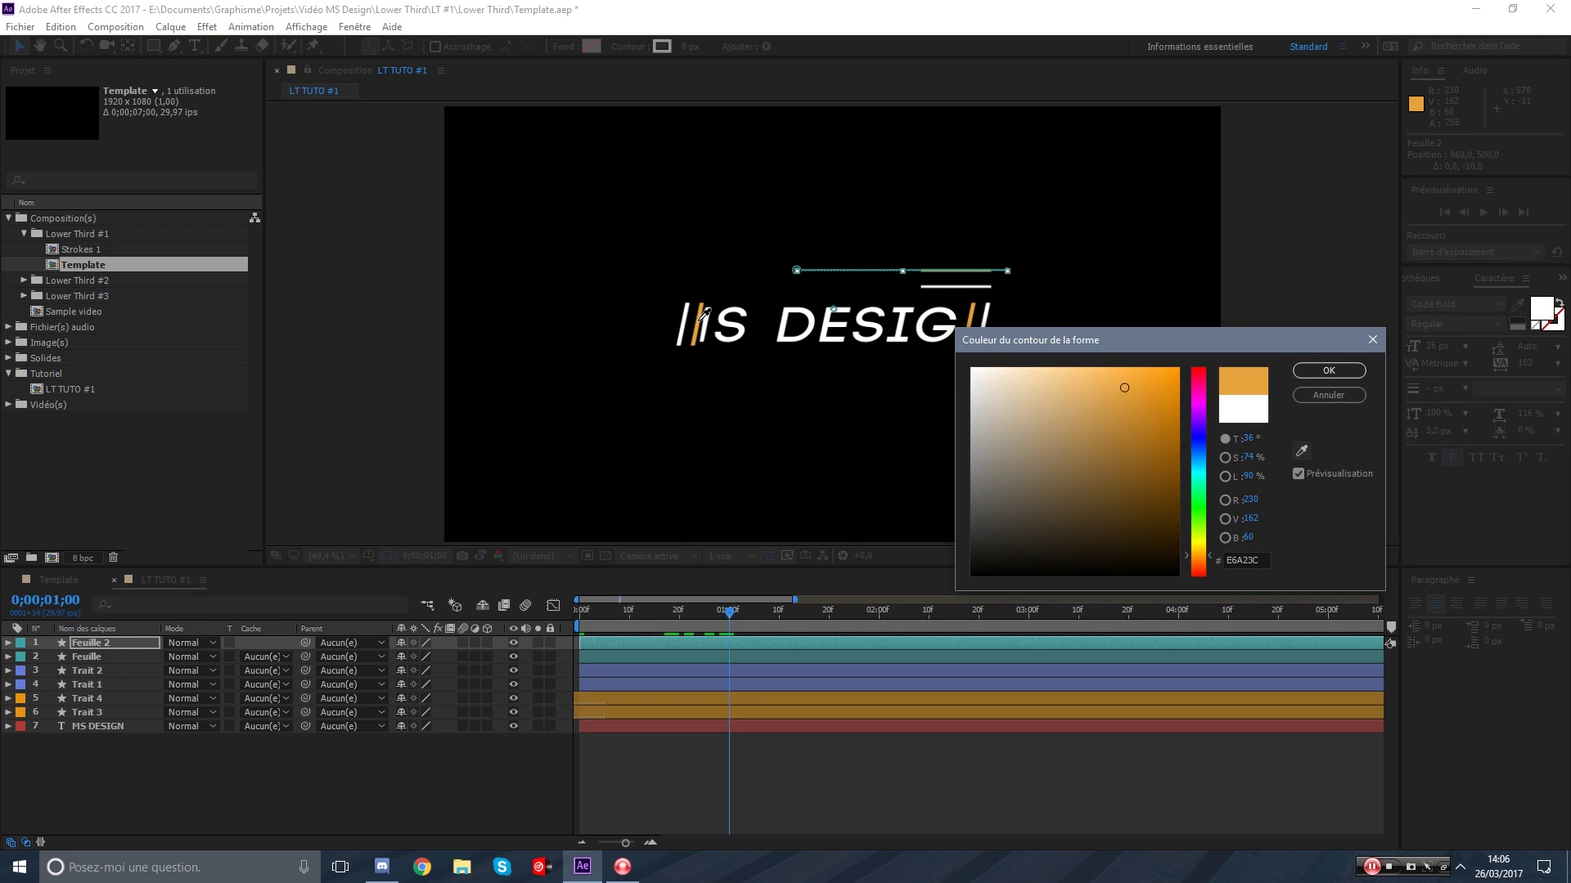
left_click(700, 320)
left_click(1328, 372)
Shorten the Feuille 2 path by moving its right end point inward along the line with the Pen tool.
scroll(949, 255, "up", 2)
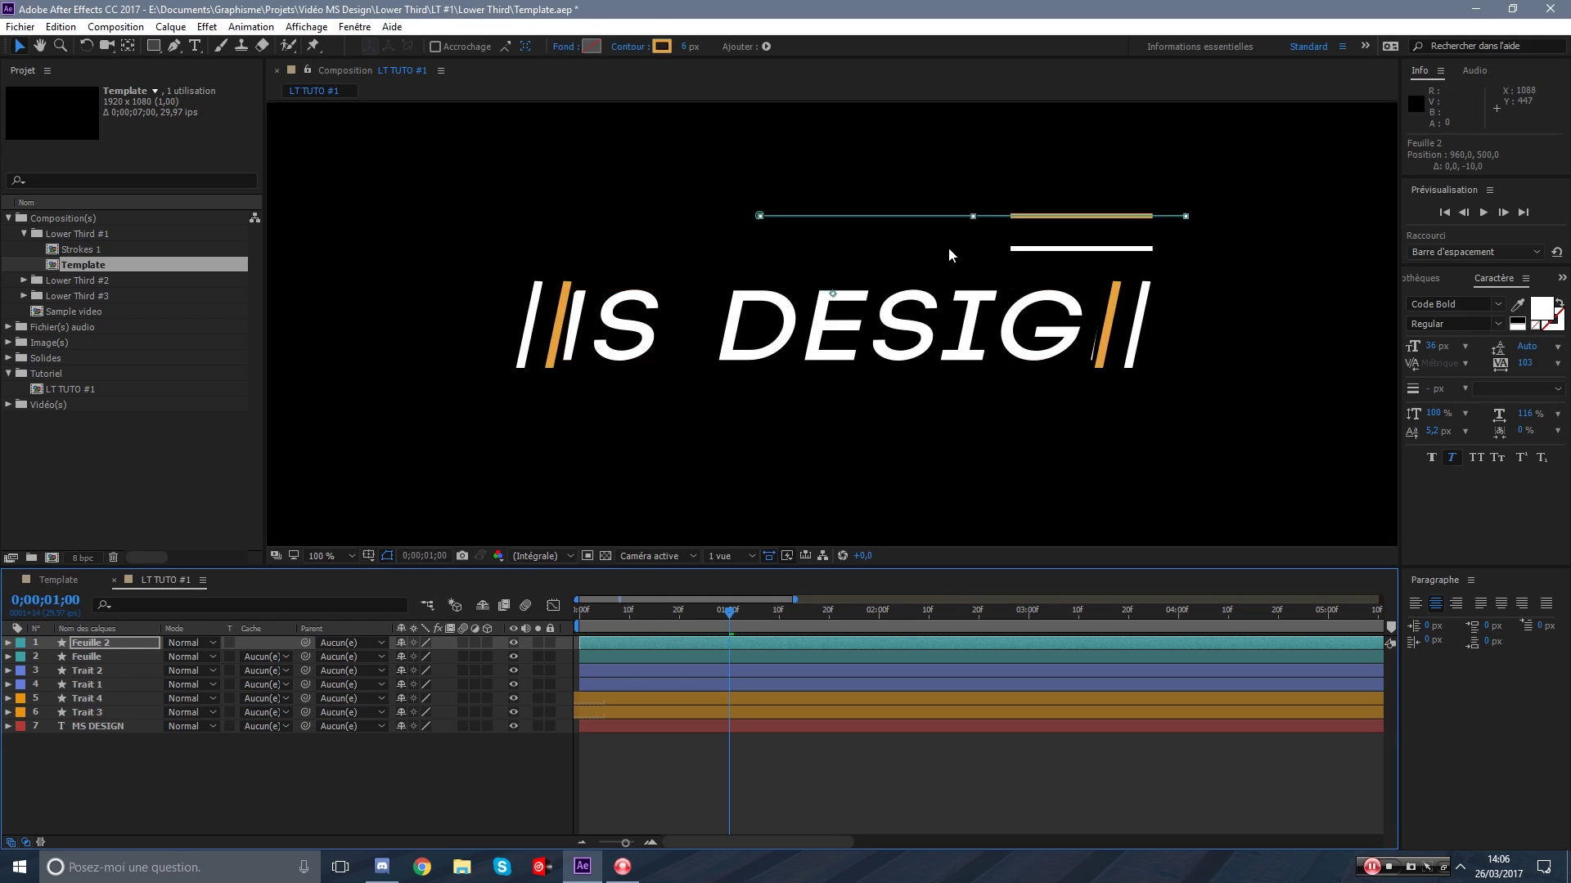
left_click_drag(1016, 250, 811, 317)
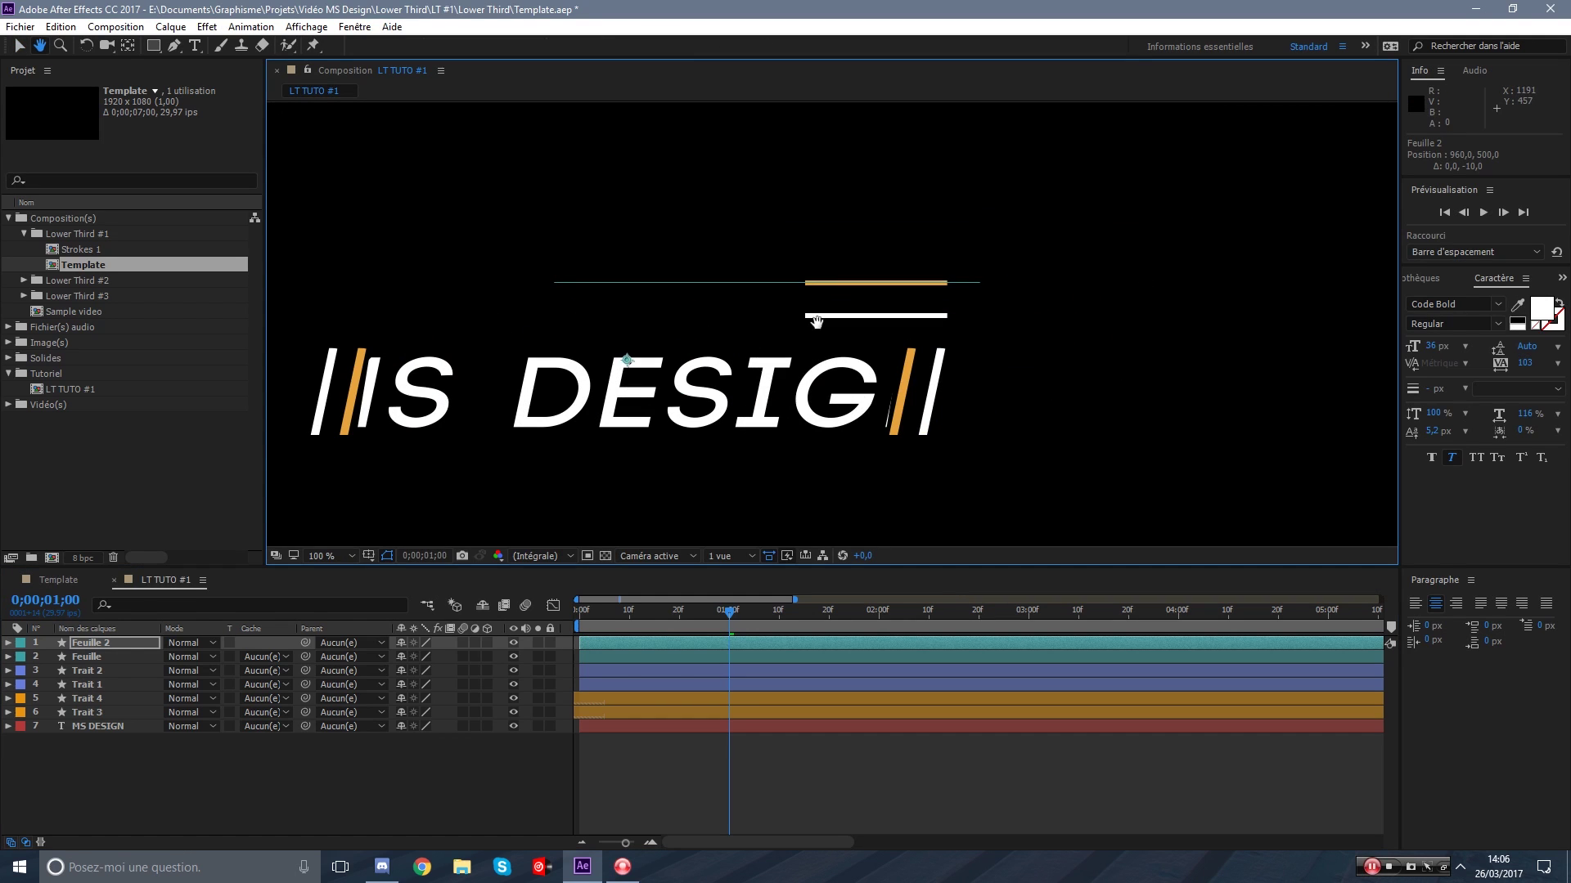
left_click(174, 47)
scroll(986, 286, "up", 1)
left_click_drag(1127, 242, 911, 243)
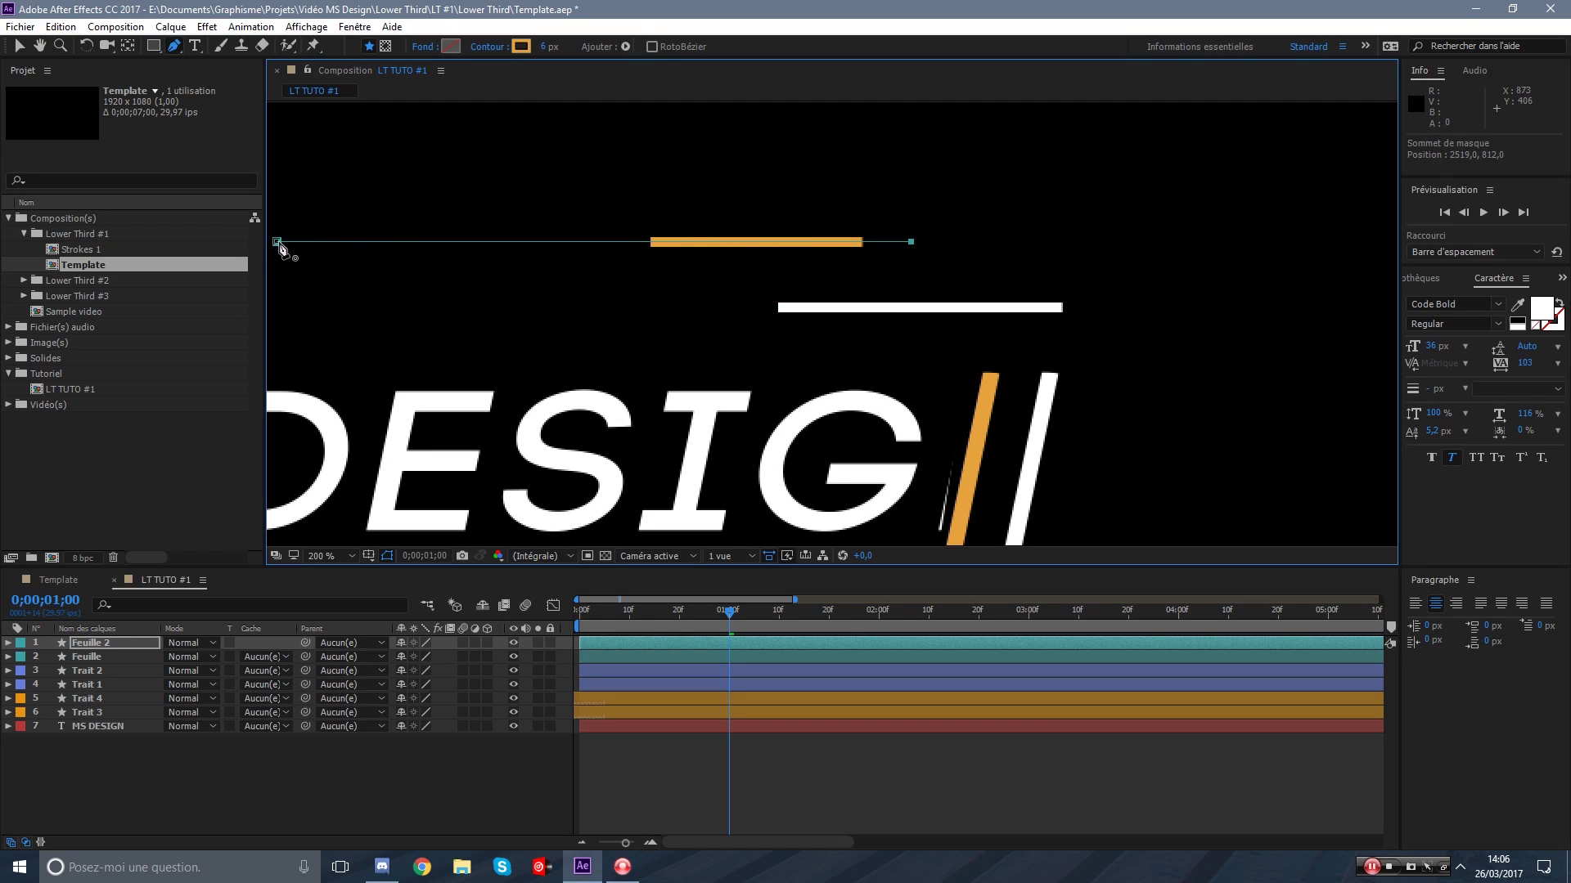
left_click_drag(277, 241, 367, 242)
key("ctrl+z")
left_click(279, 243)
key("ctrl+z")
Move the left end point of the Feuille 2 path inward with the Selection tool, and fit the composition back in the viewer.
left_click_drag(513, 303, 827, 327)
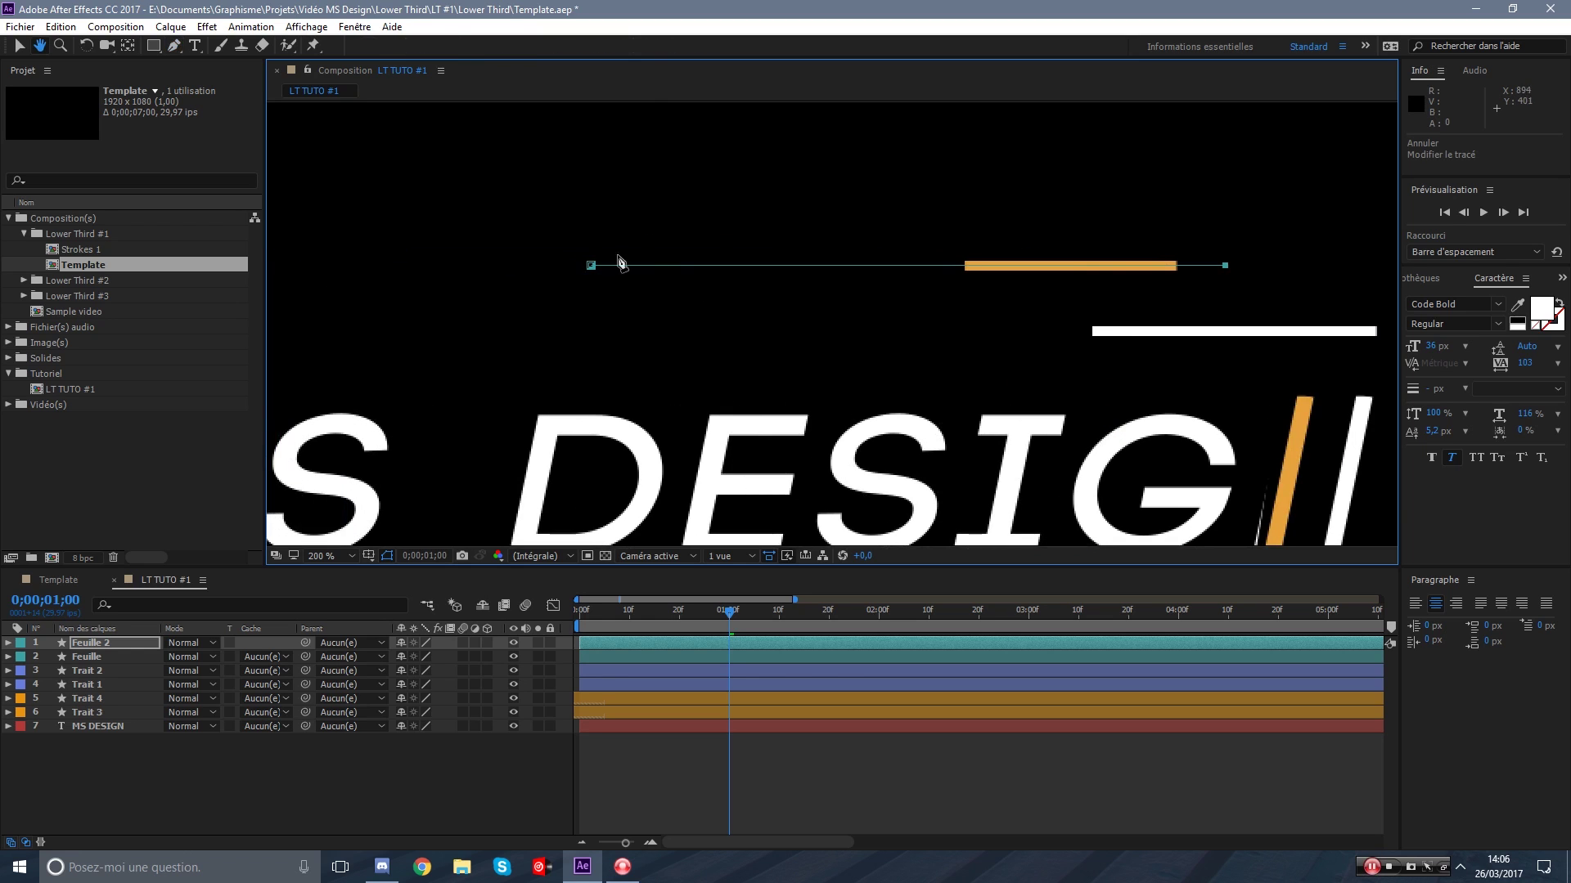
left_click(18, 47)
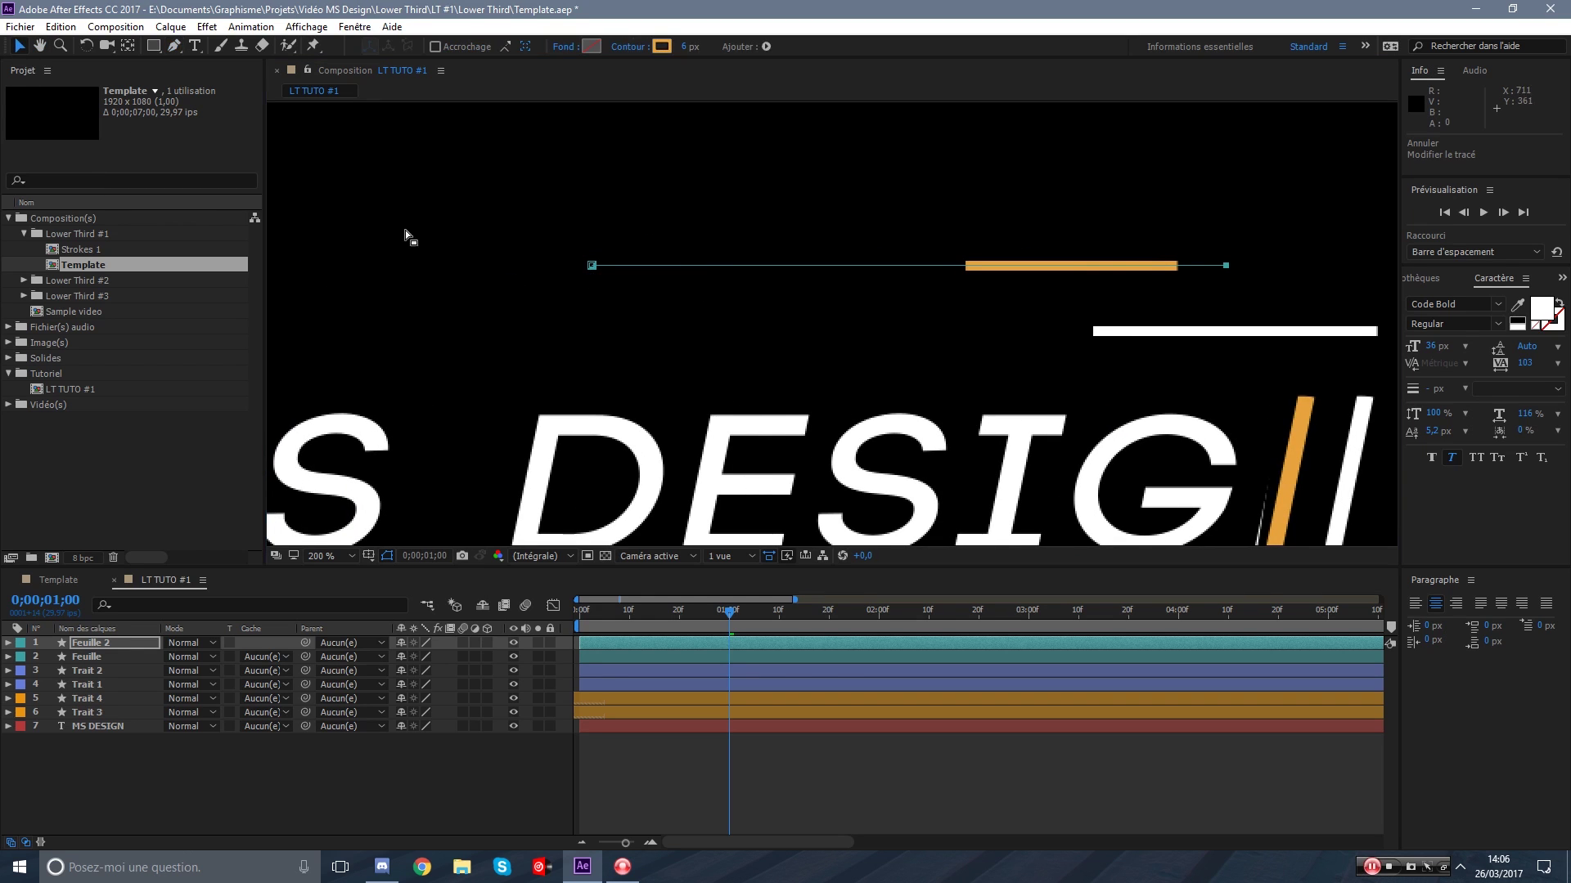
left_click(591, 267)
left_click_drag(592, 266, 748, 266)
left_click(352, 557)
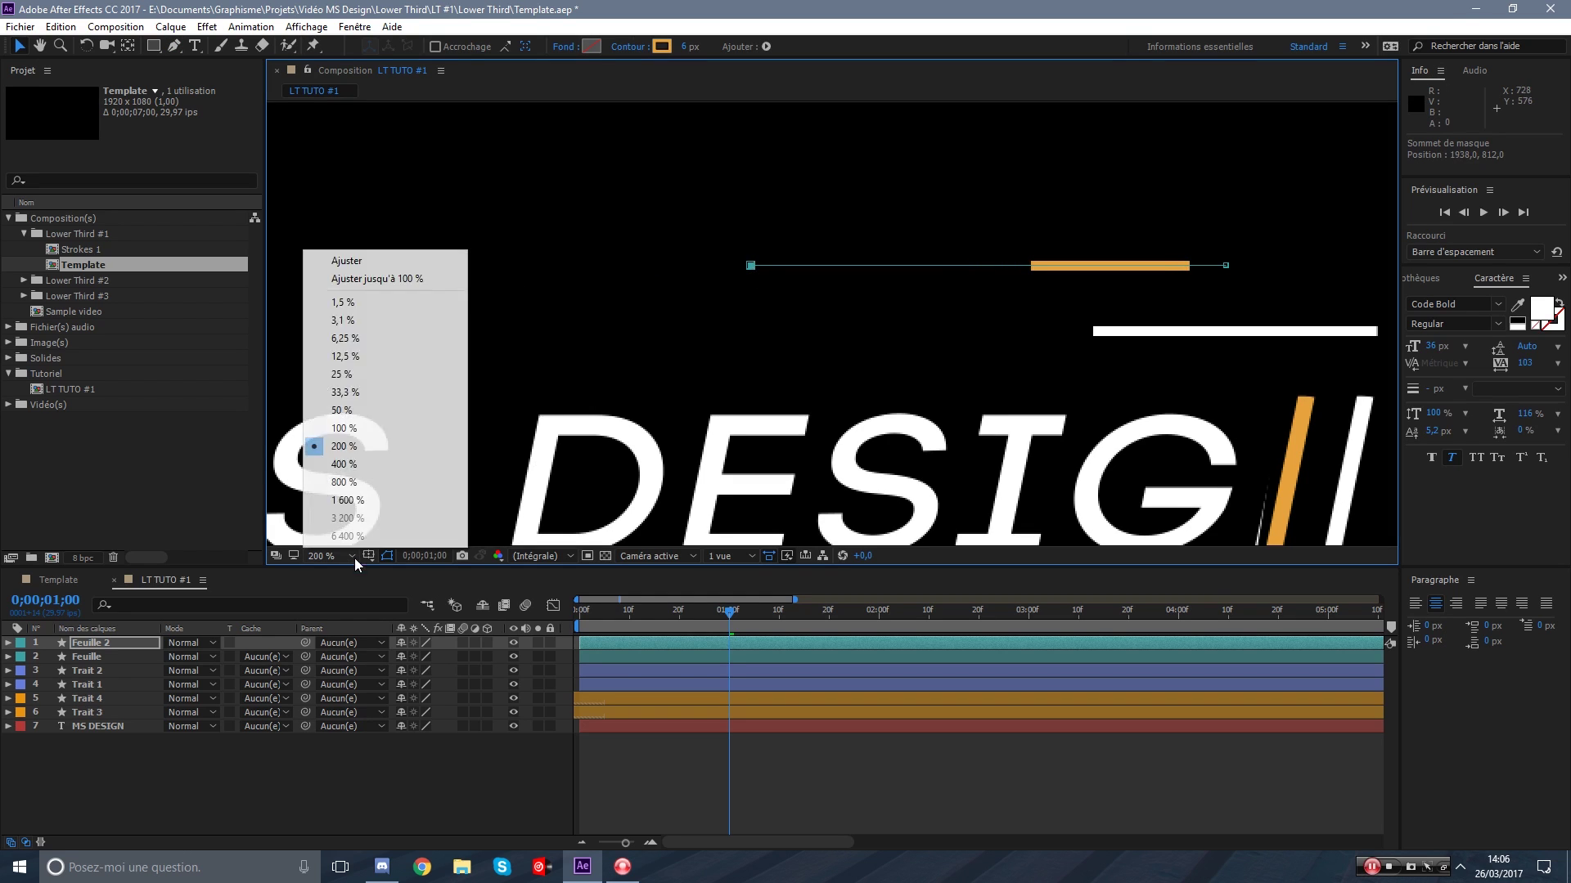
left_click(400, 279)
Deselect the layers, preview the animation with both lines, and scrub through it to check their movement above the title.
left_click(906, 726)
left_click(945, 774)
key("space")
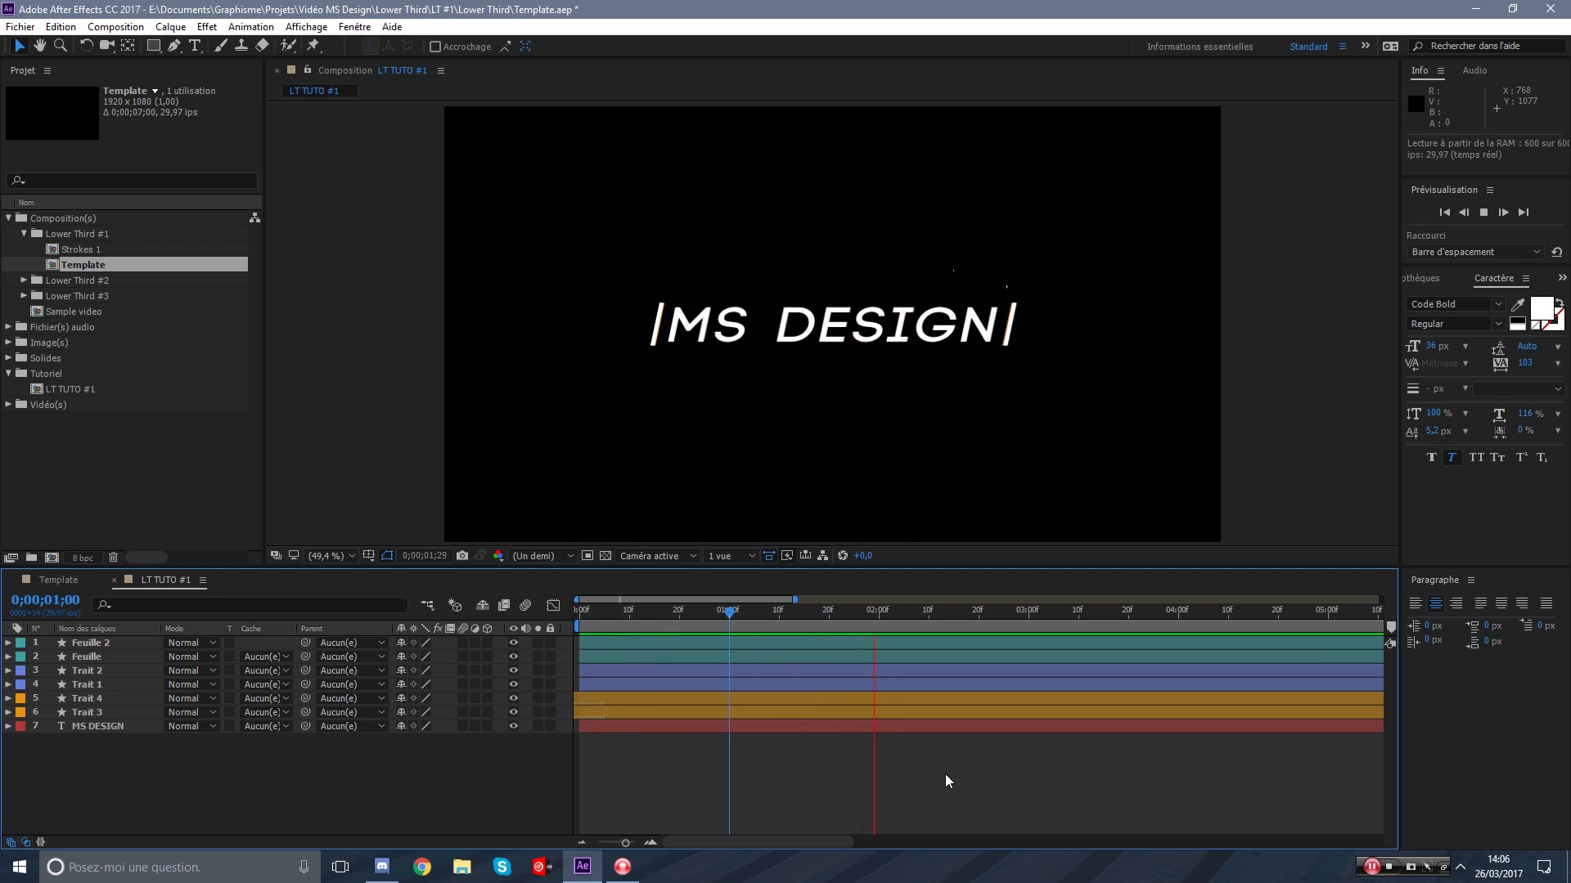
key("space")
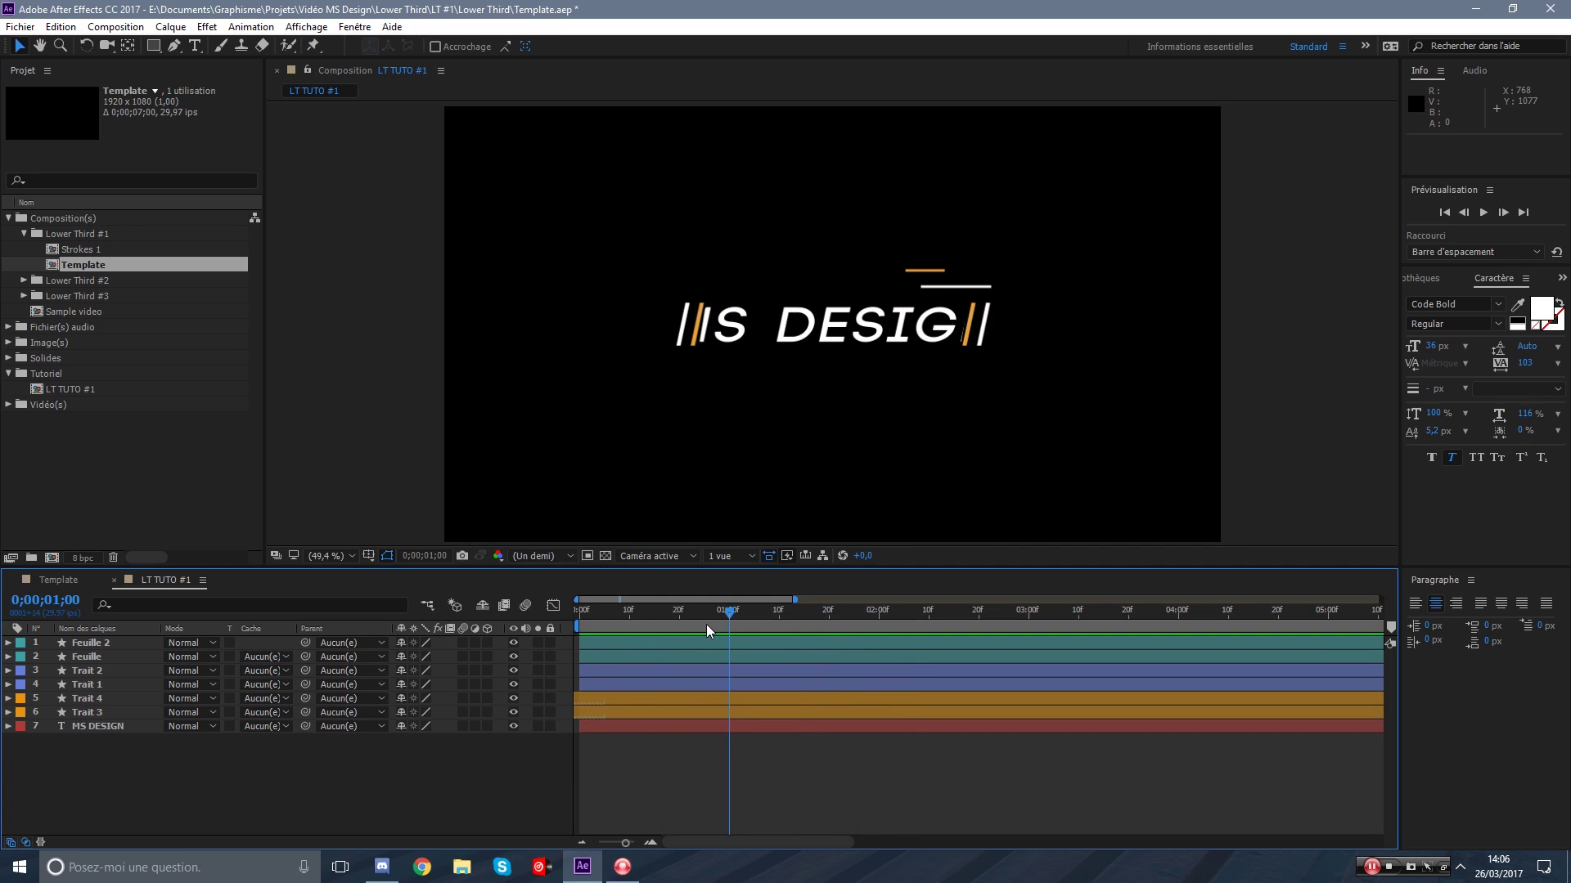
left_click_drag(705, 625, 874, 642)
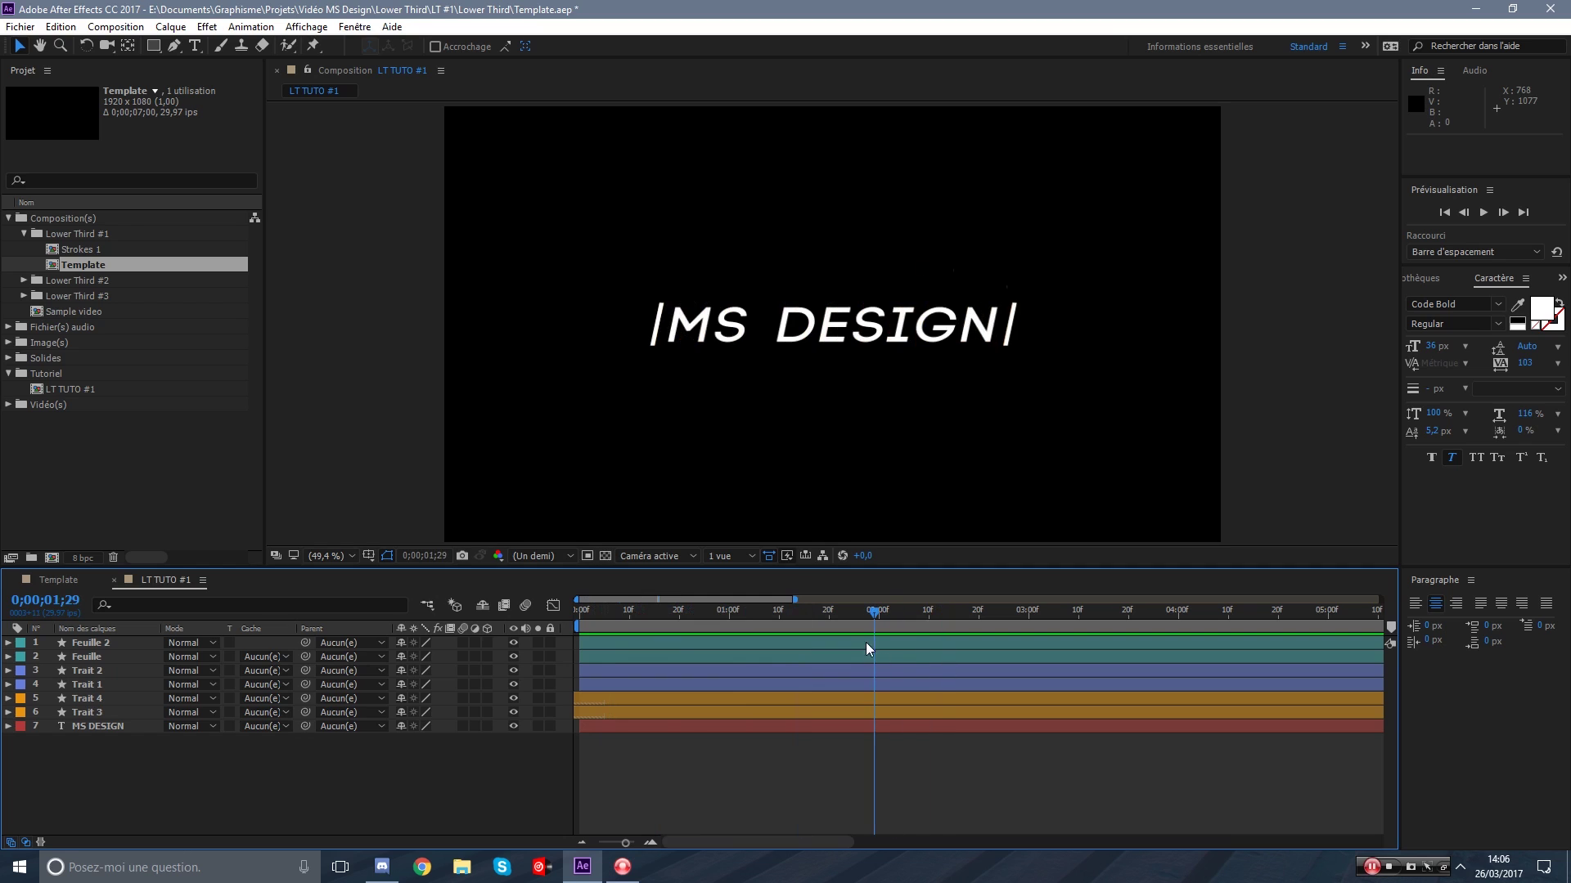
key("Home")
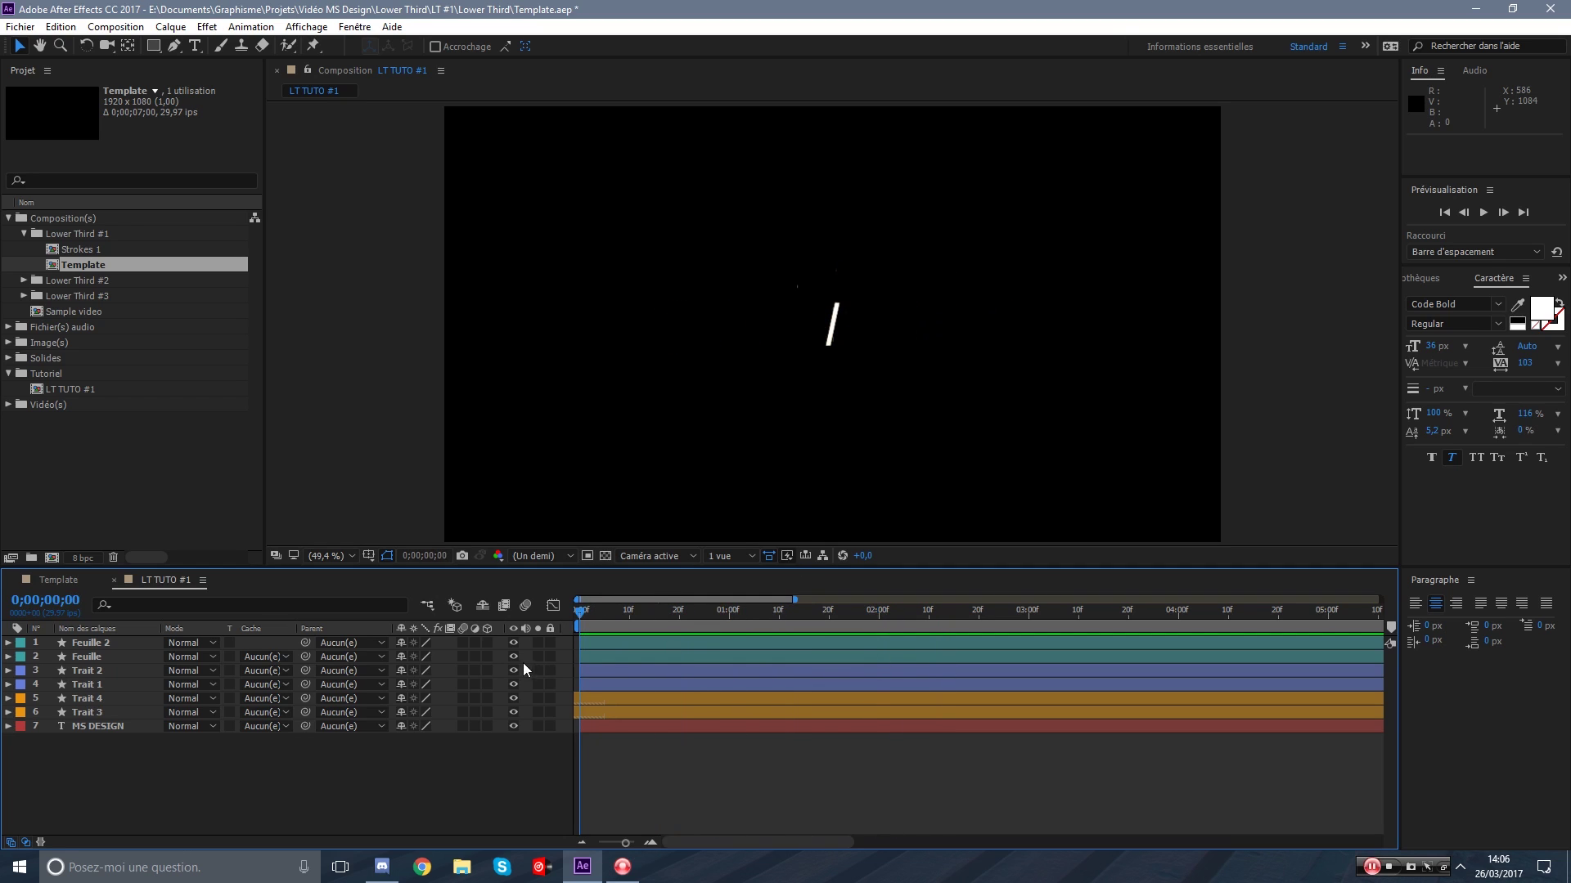
left_click_drag(499, 679, 762, 661)
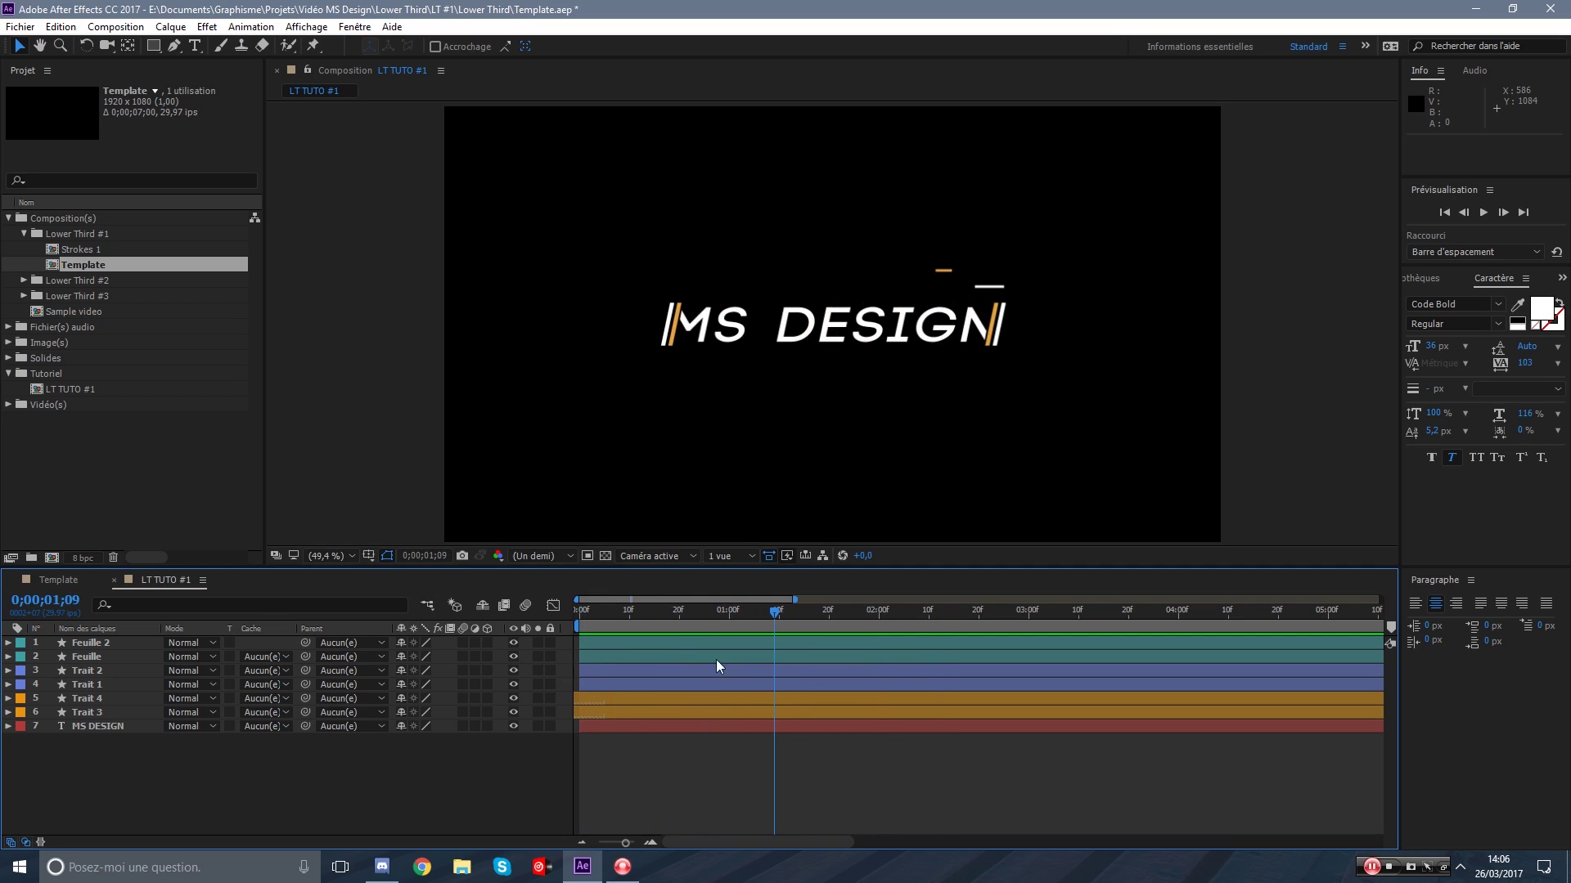
Precompose the Feuille and Feuille 2 layers into a new composition named Strokes.
left_click(101, 658)
left_click(91, 643, "ctrl")
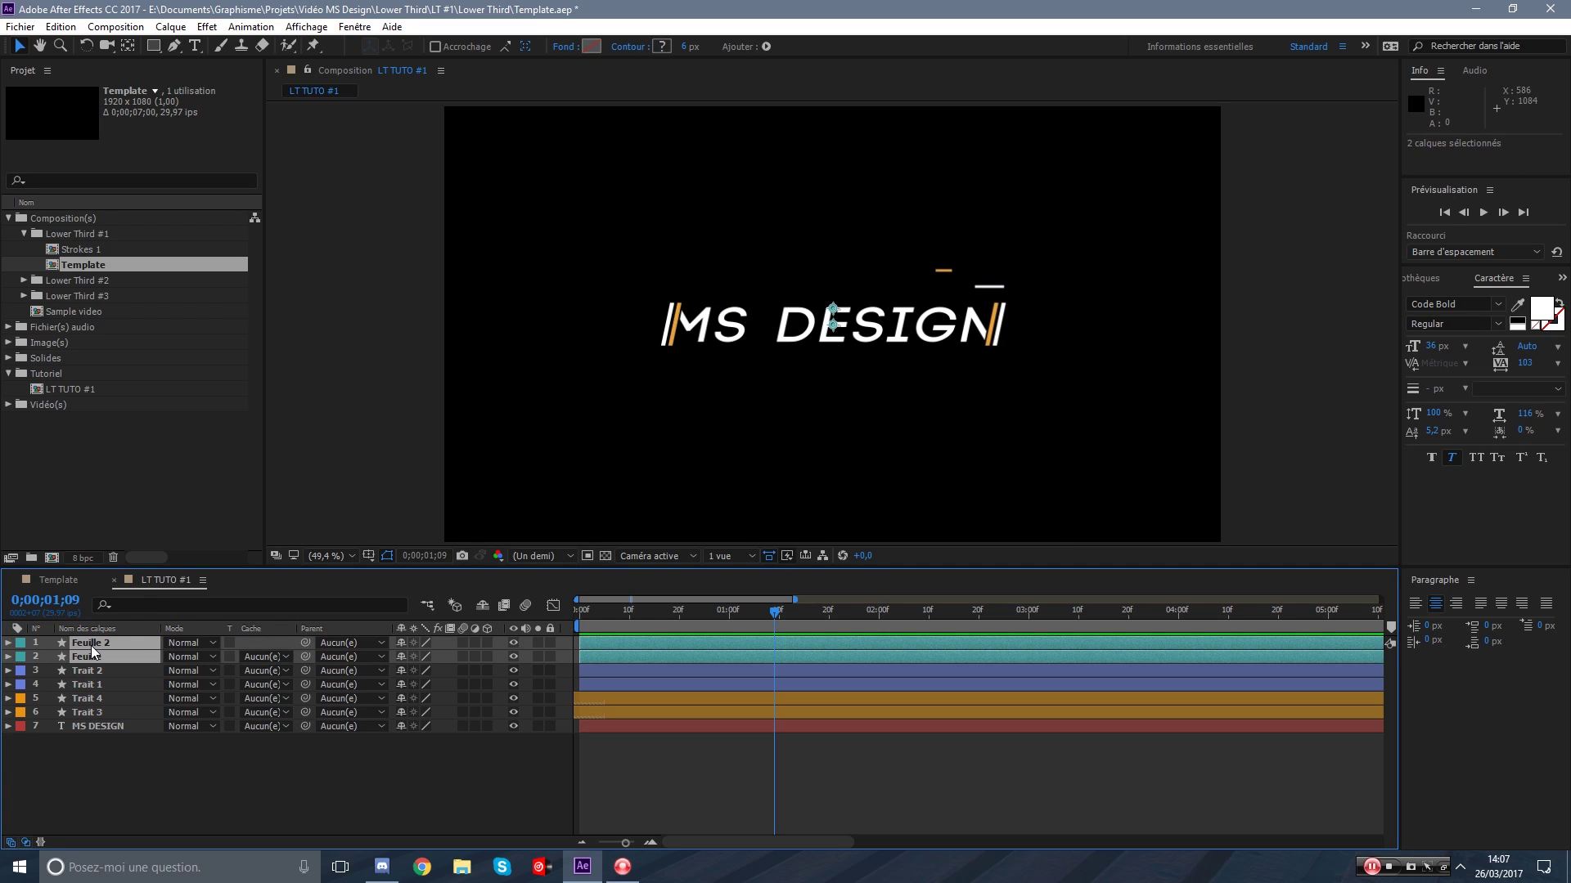
key("ctrl+shift+c")
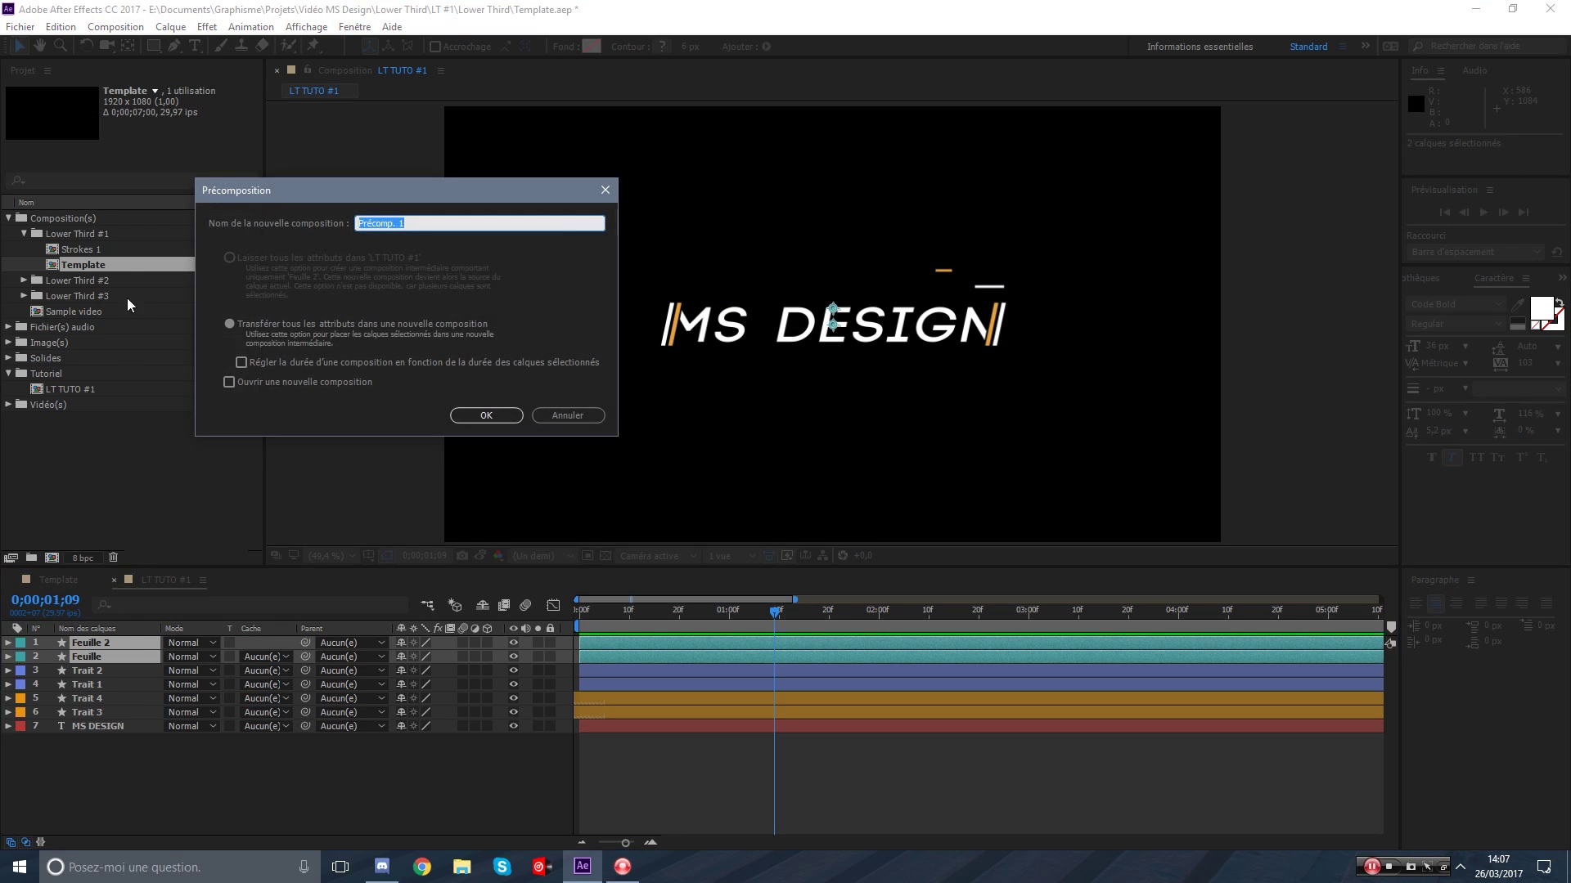
left_click(595, 194)
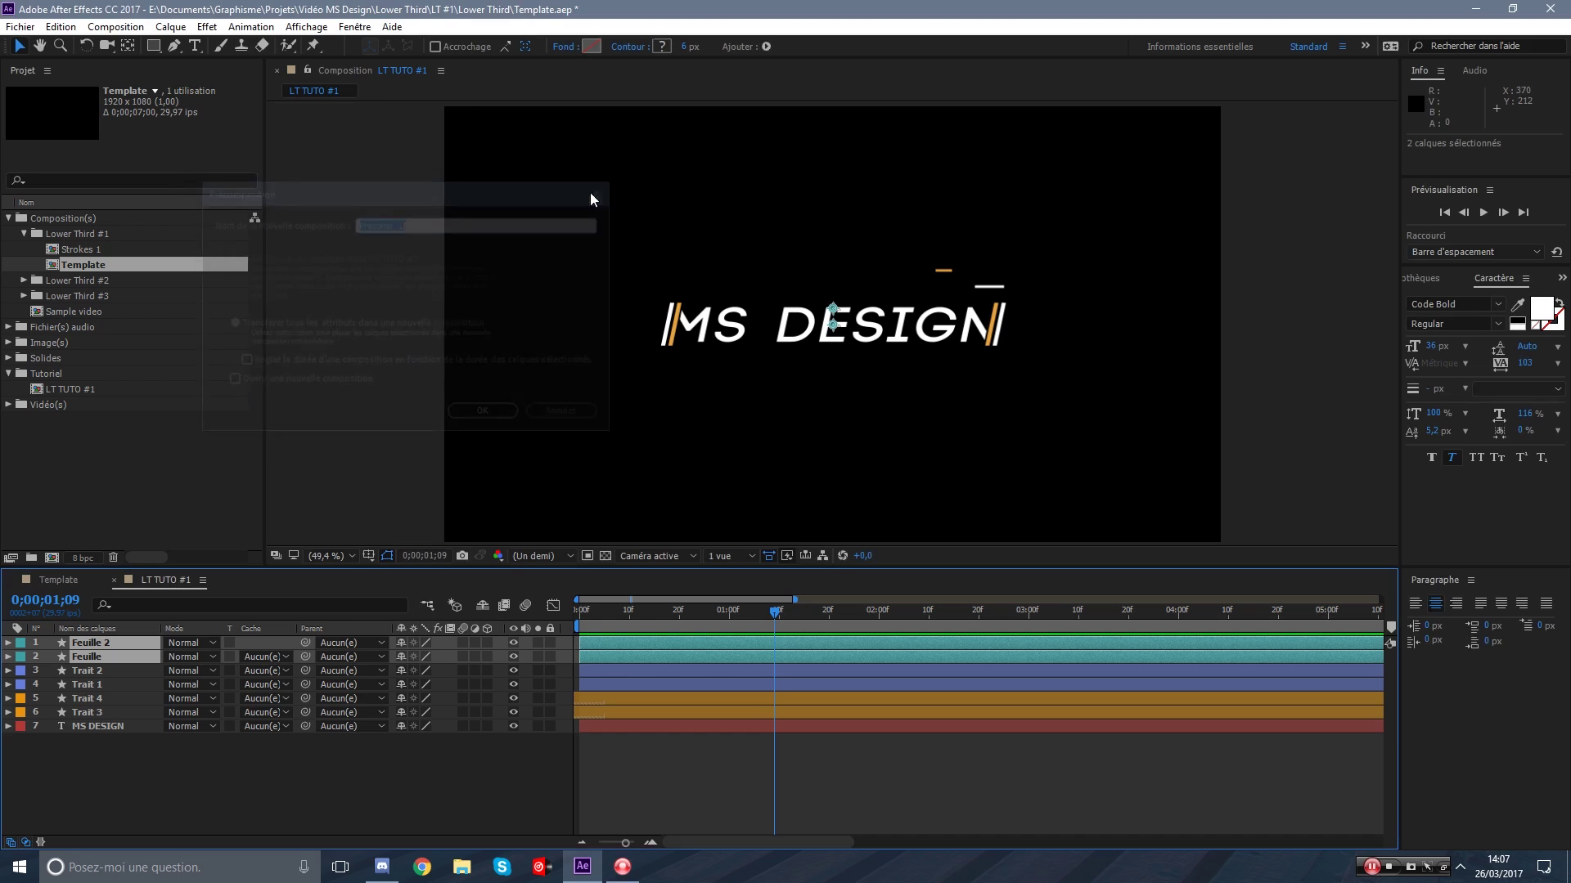
left_click(132, 29)
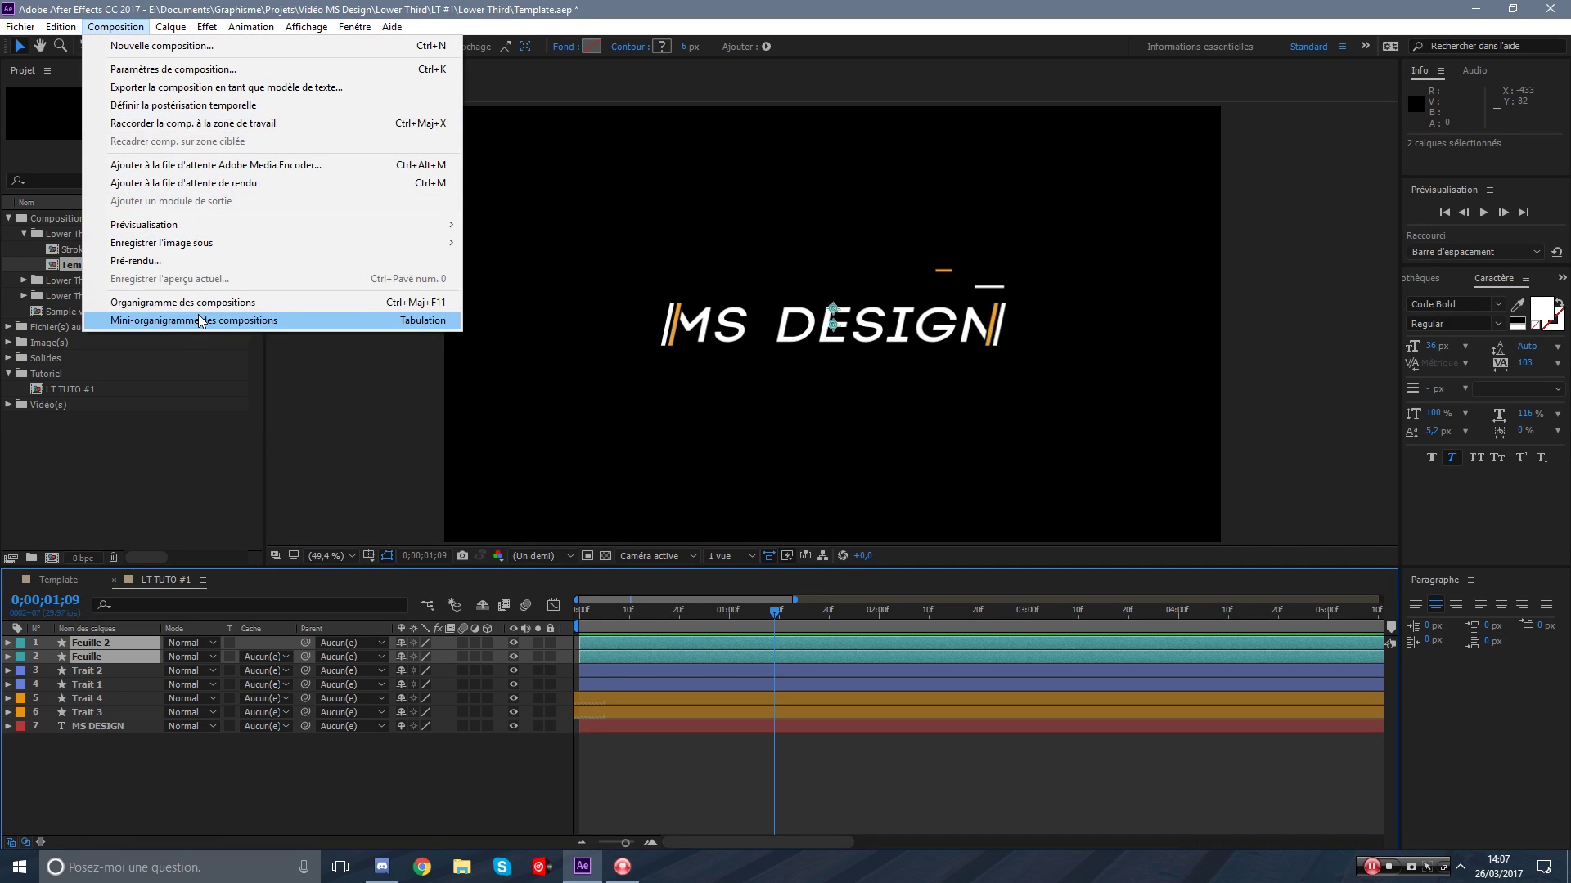
mouse_move(166, 29)
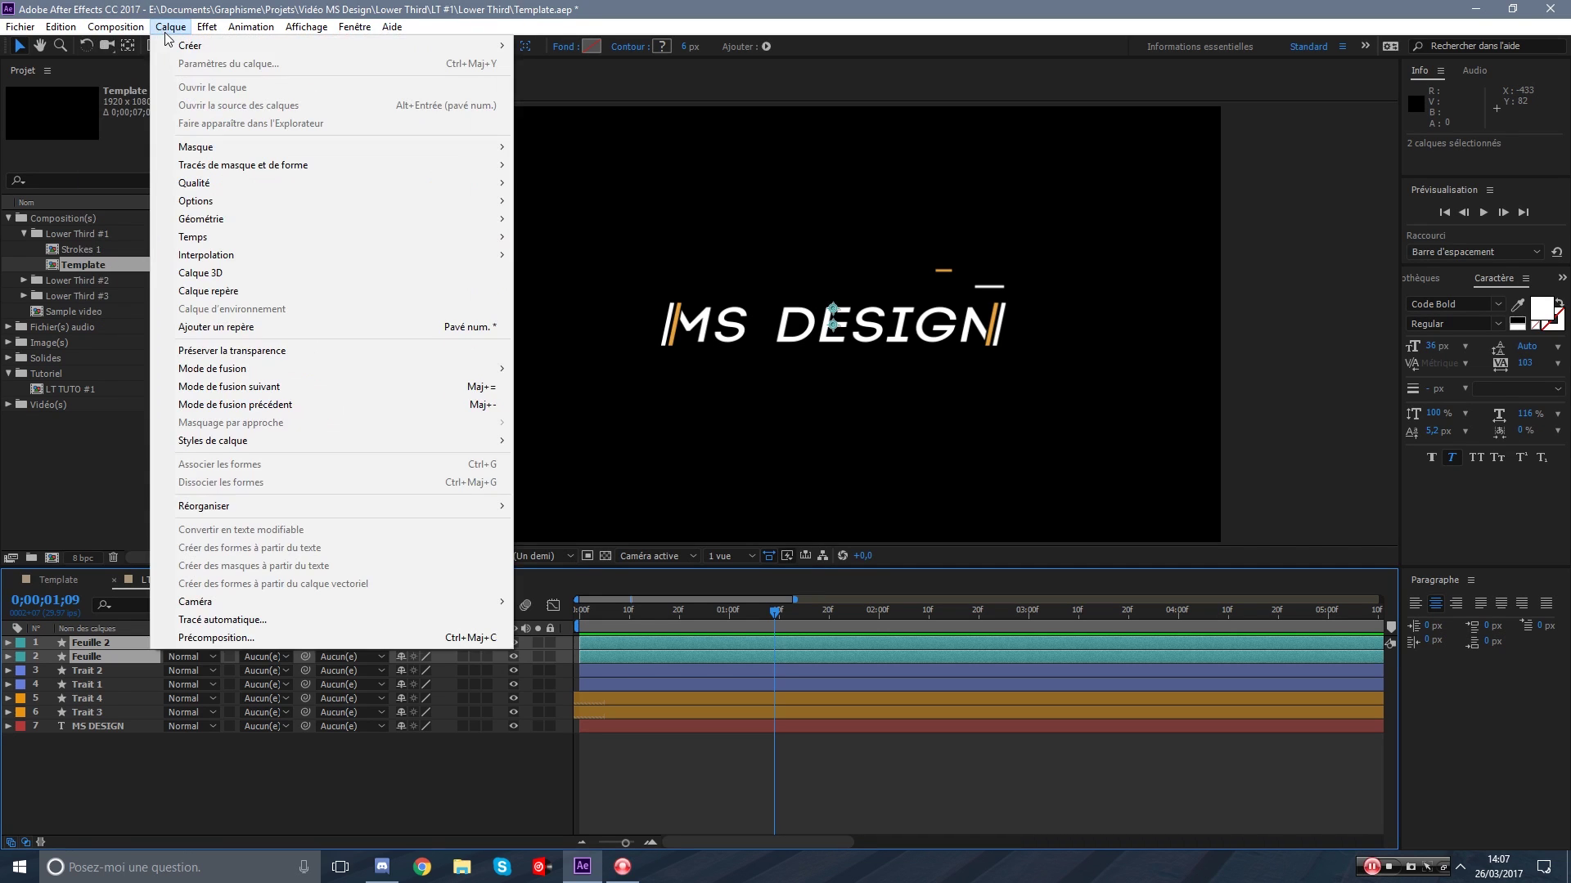
left_click(231, 638)
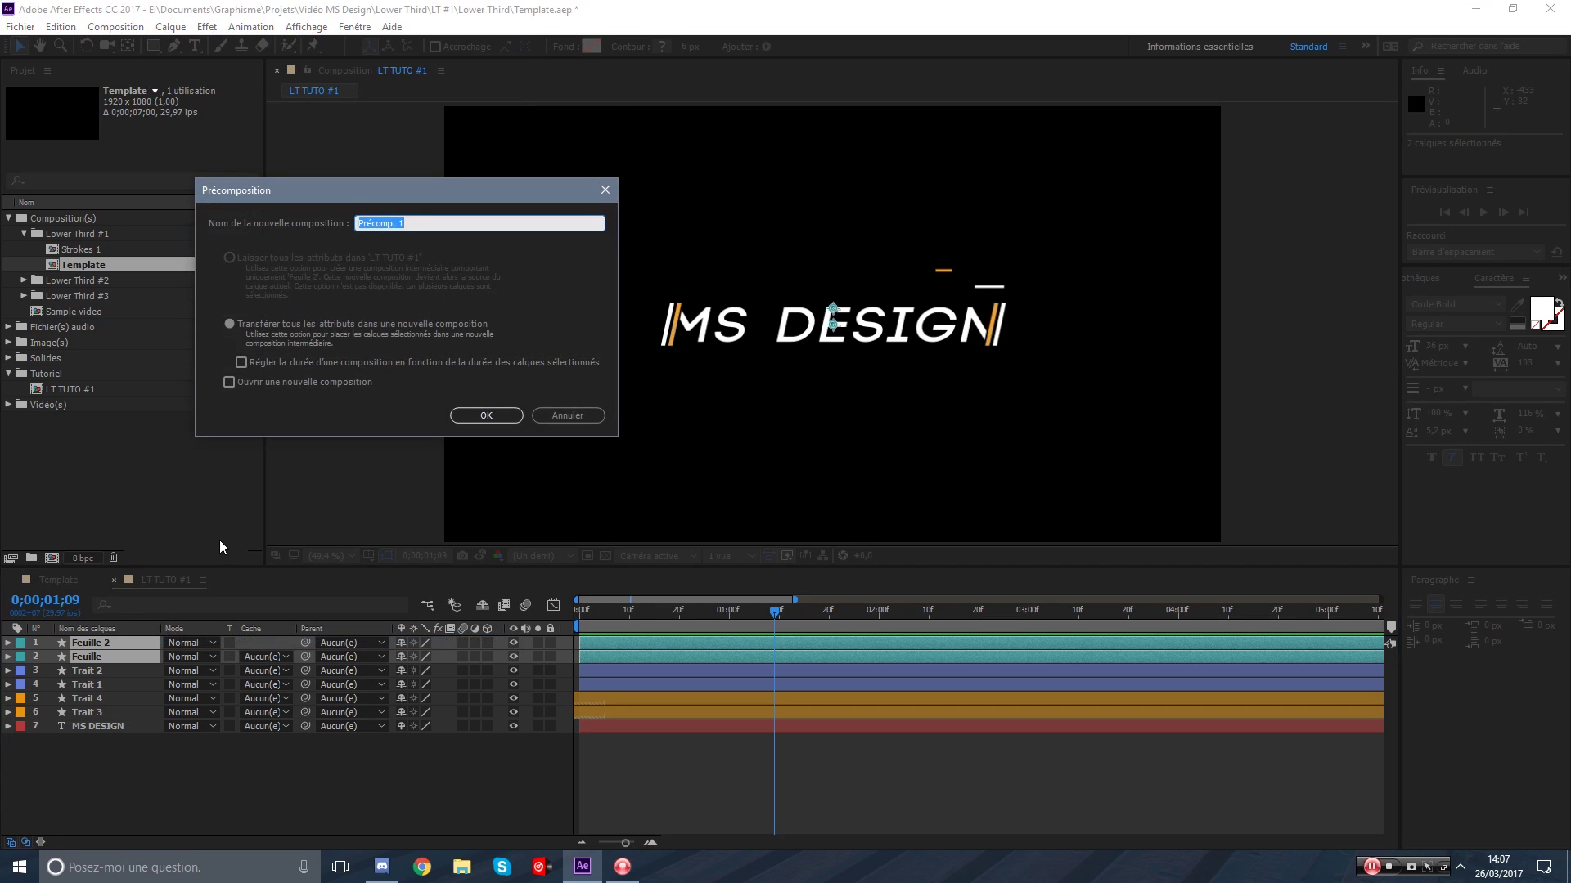
key("BackSpace")
key("Return")
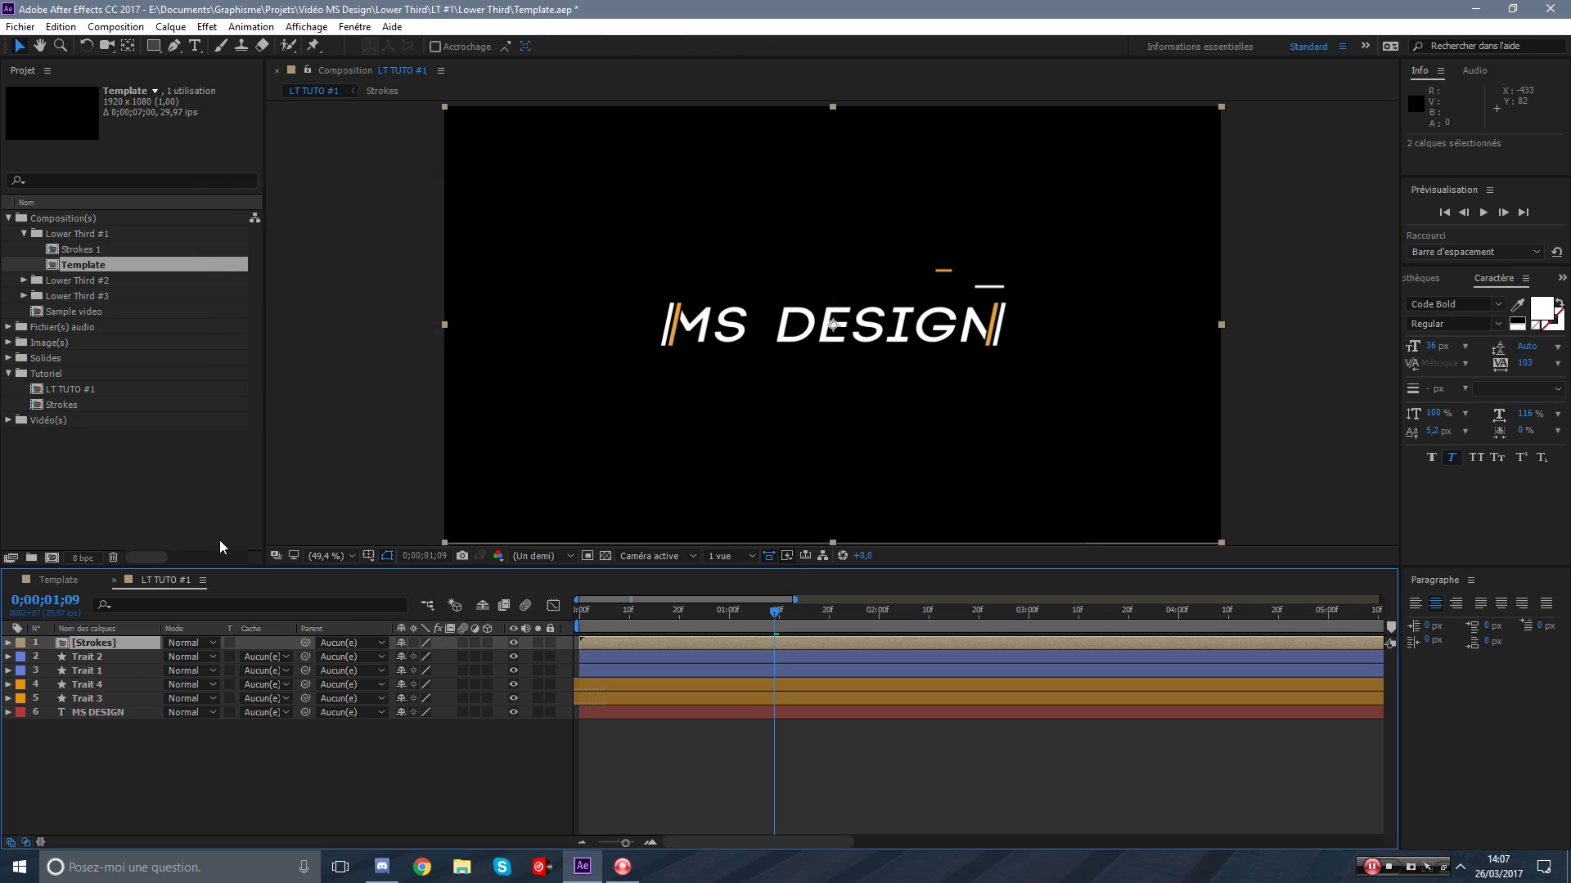
Open the Strokes precomposition to check its contents, and return to the LT TUTO #1 composition.
double_click(665, 642)
mouse_move(661, 612)
left_mouse_down()
mouse_move(759, 621)
mouse_move(541, 656)
mouse_move(671, 648)
mouse_move(709, 613)
mouse_move(596, 615)
mouse_move(659, 621)
left_mouse_up()
left_click(164, 580)
left_click(669, 764)
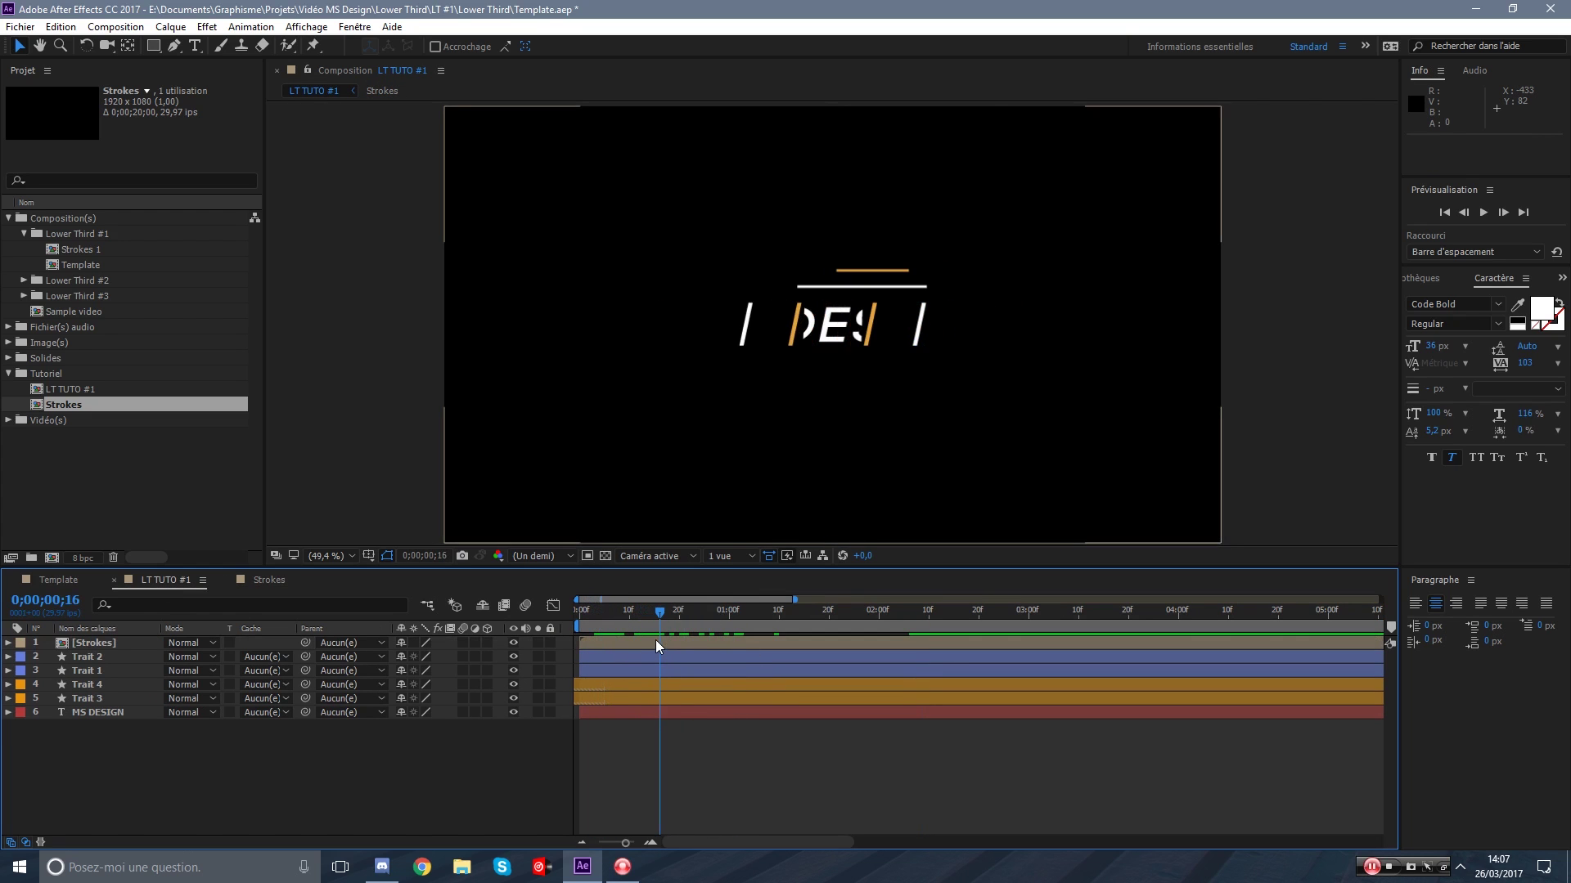
Duplicate the Strokes precomposition layer and rename the copy Strokes 2.
left_click(656, 641)
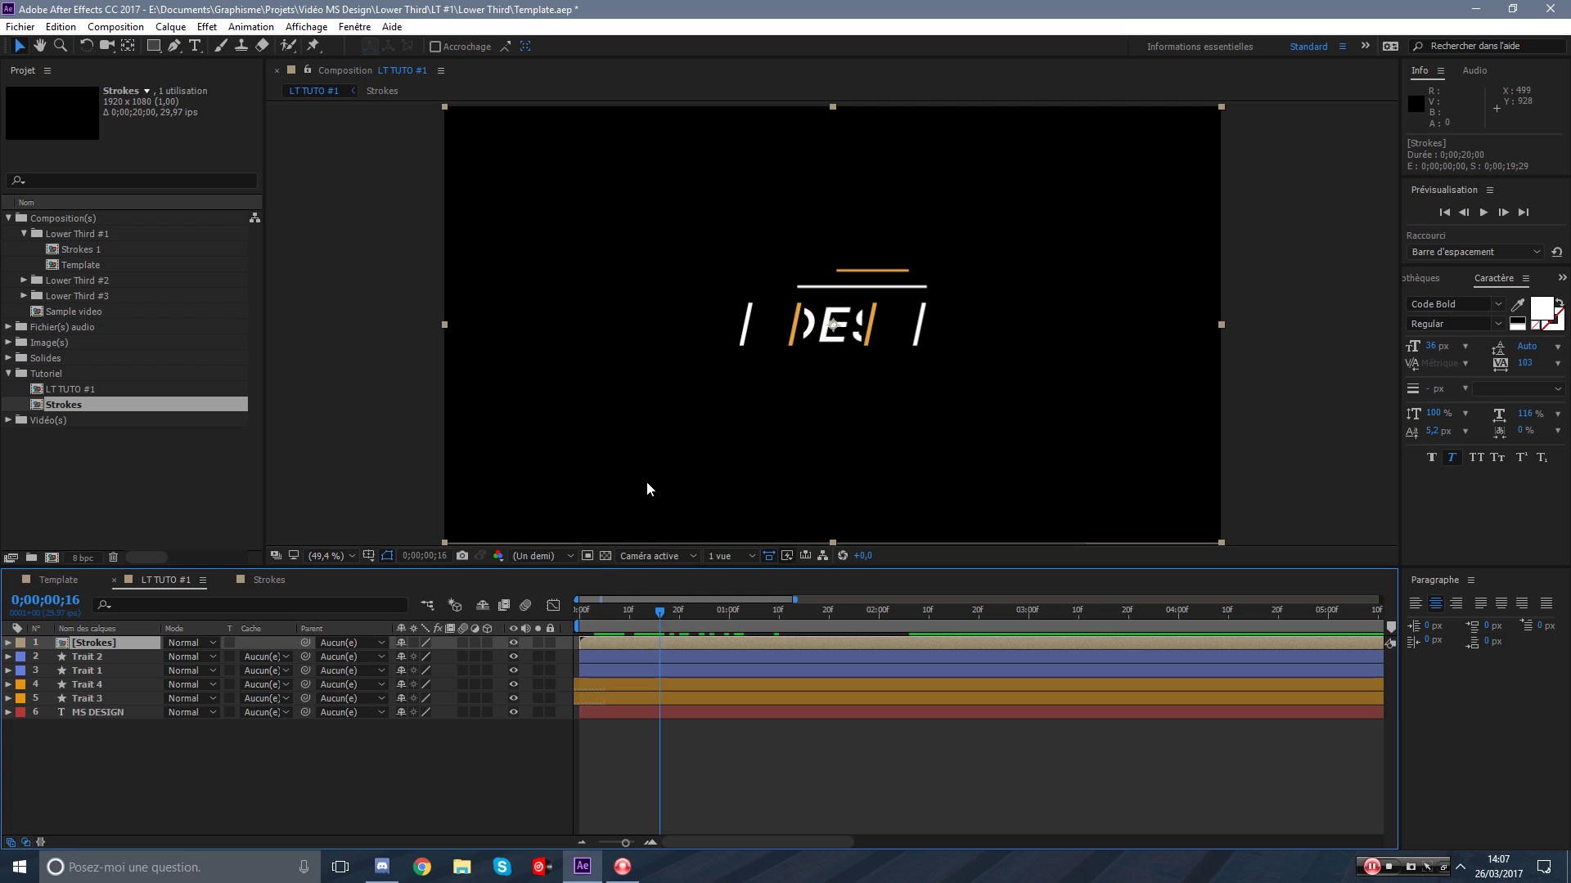
key("ctrl+d")
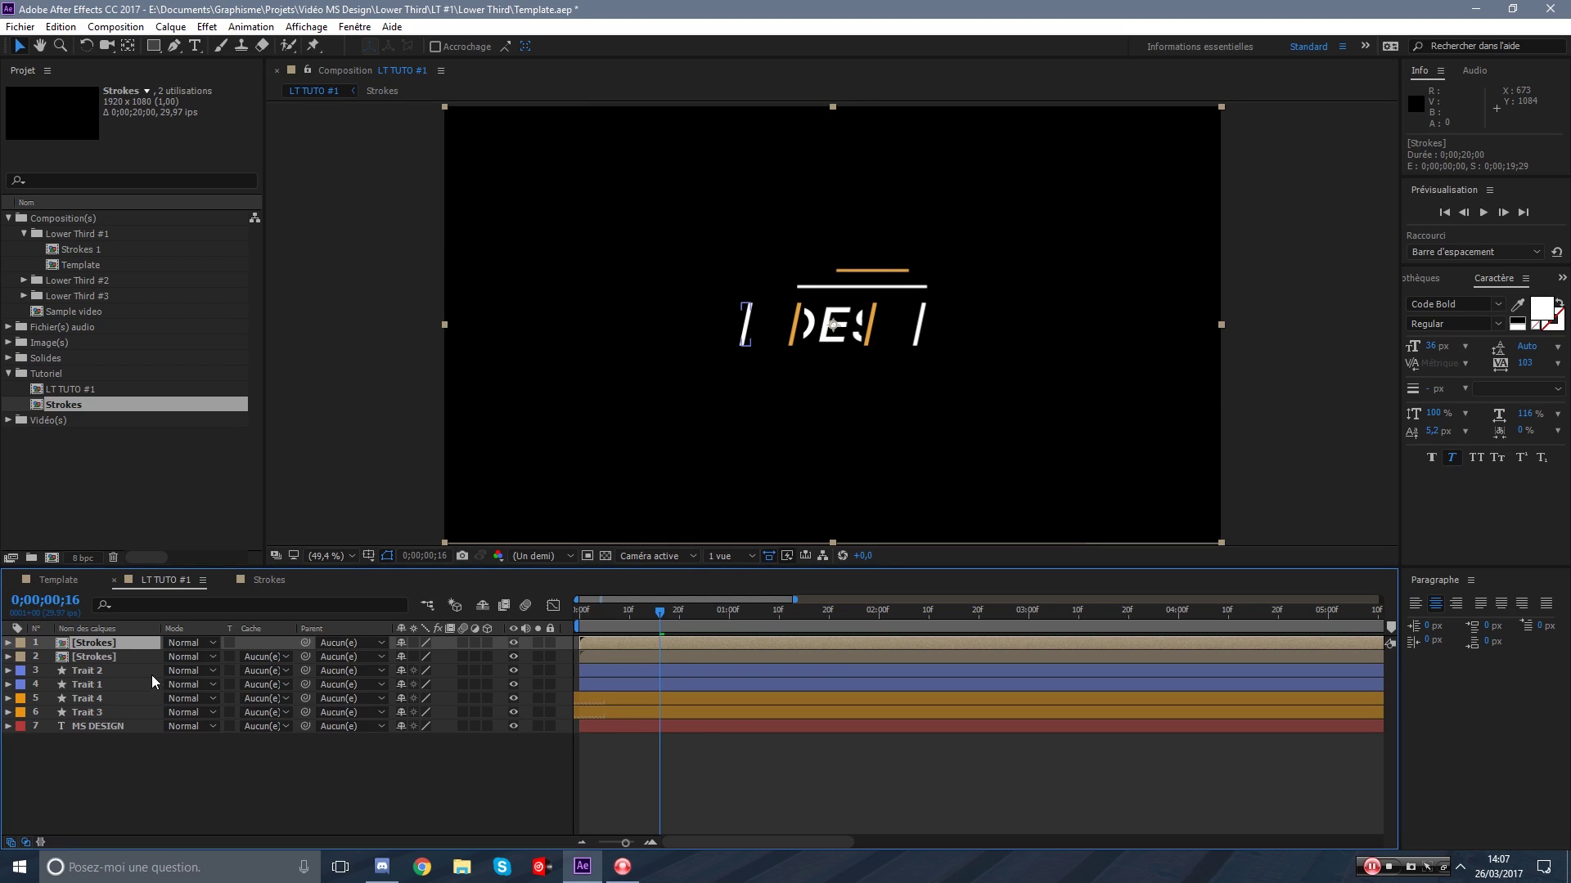
key("Return")
key("Right")
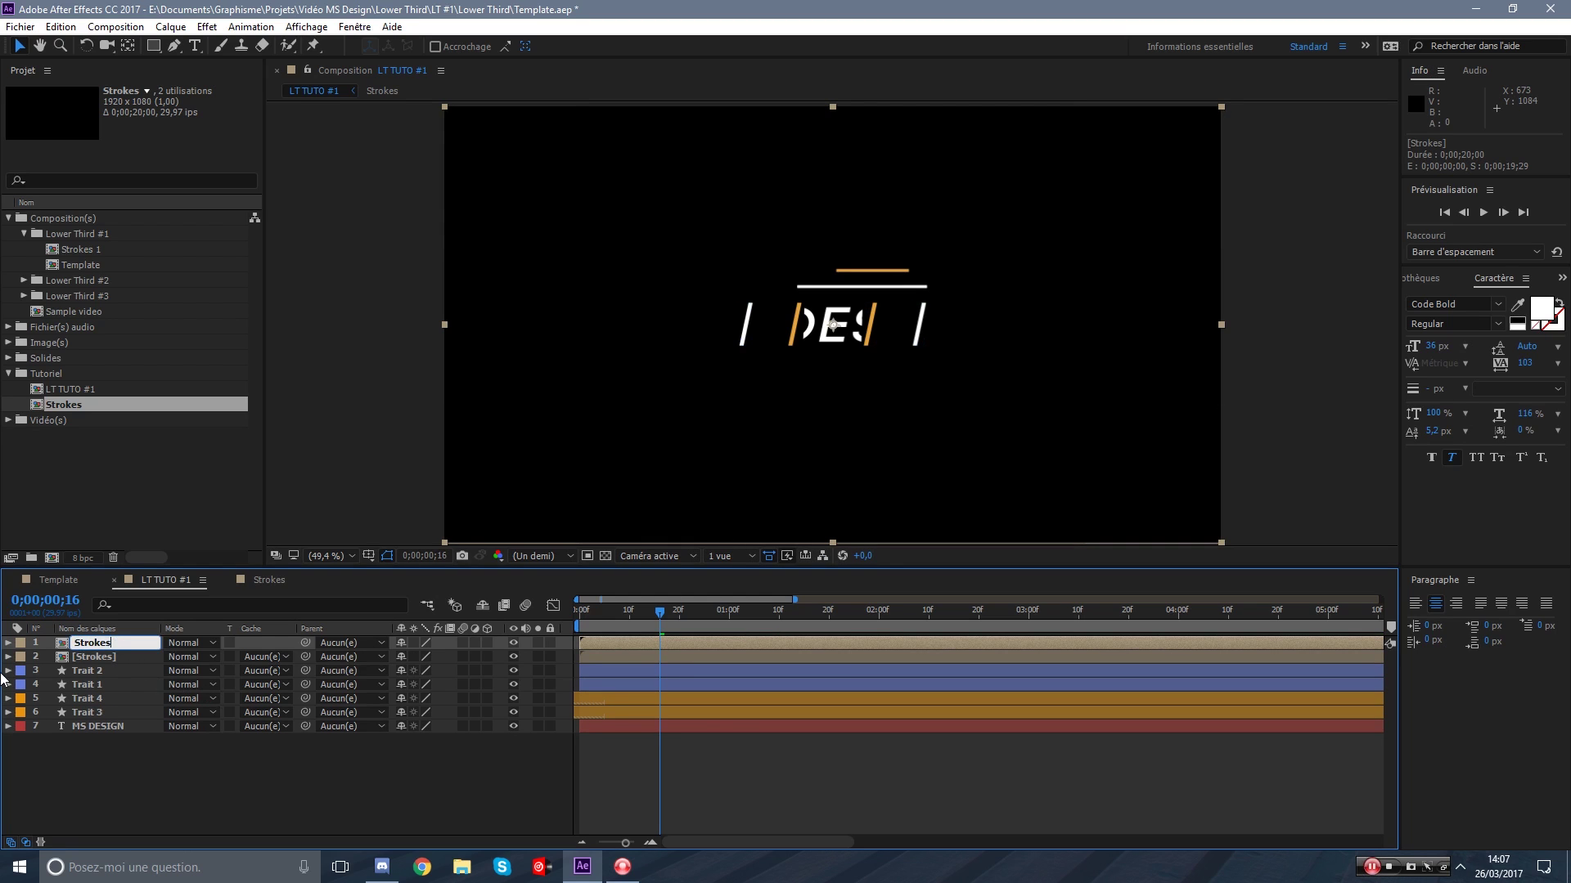
type("2")
key("Return")
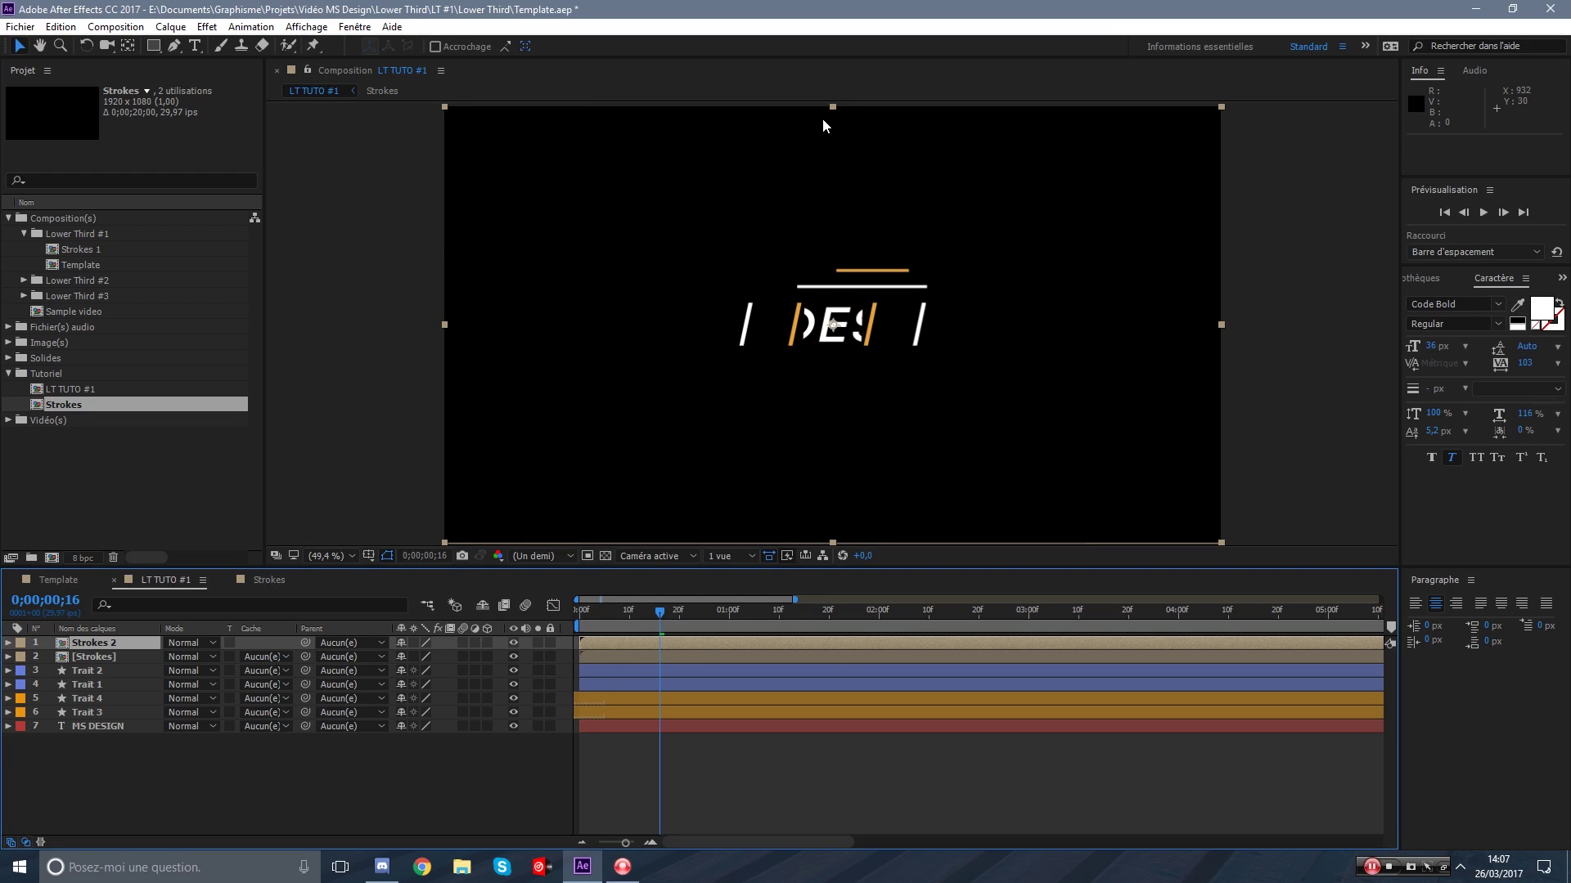
Flip the Strokes 2 layer vertically to a scale of 100%, -100% so its lines run below the title.
mouse_move(834, 107)
left_mouse_down()
mouse_move(856, 543)
mouse_move(799, 373)
left_mouse_up()
scroll(799, 373, "up", 2)
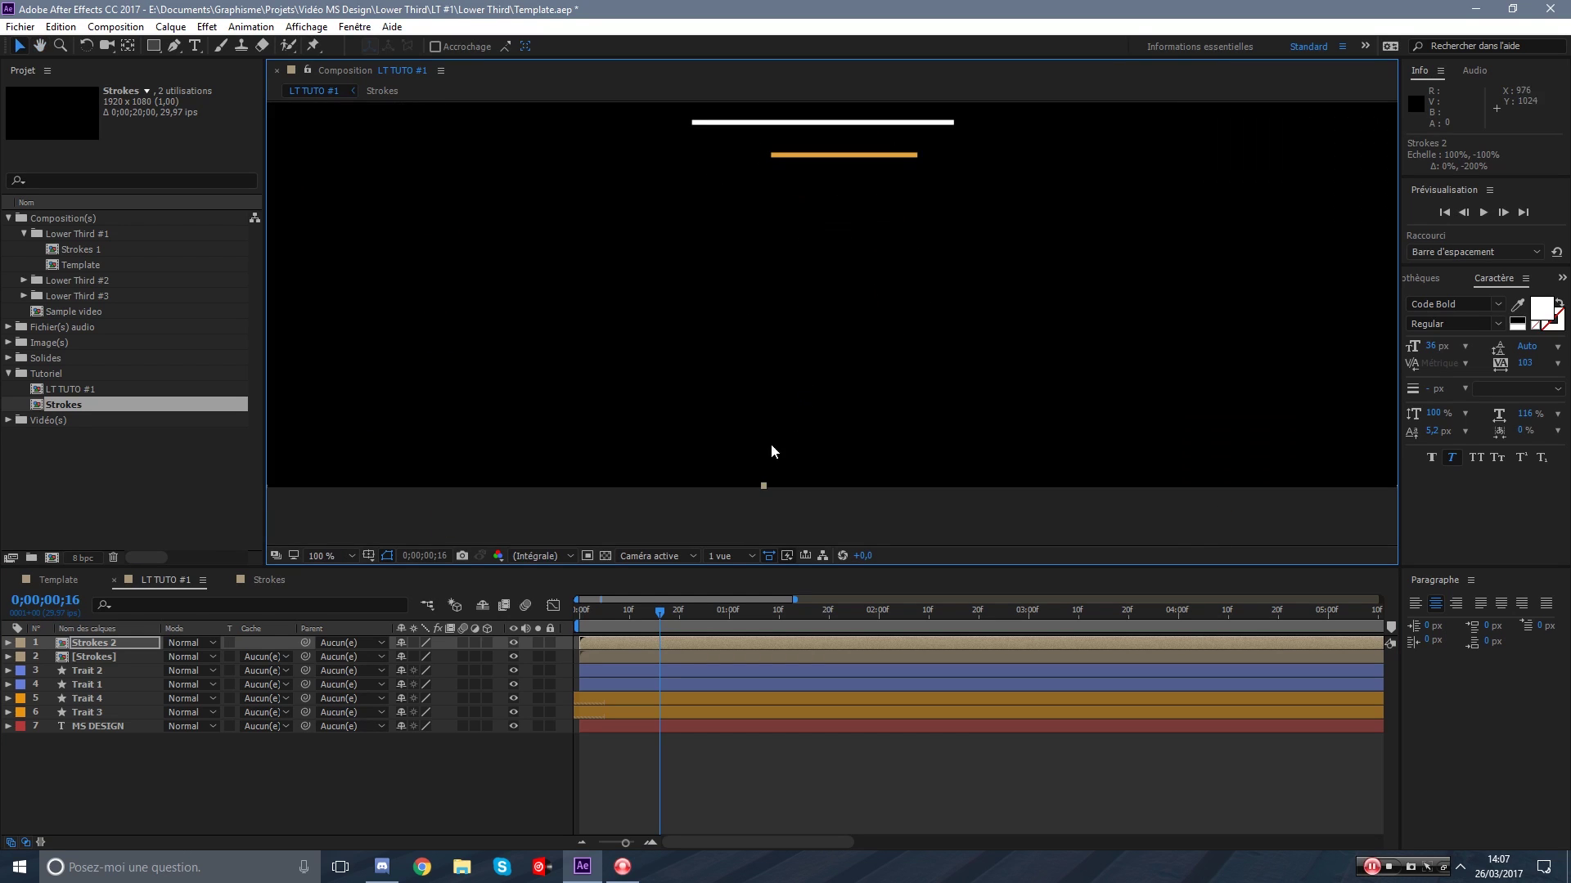
mouse_move(745, 510)
left_mouse_down()
mouse_move(796, 391)
mouse_move(801, 414)
left_mouse_up()
scroll(802, 399, "up", 1)
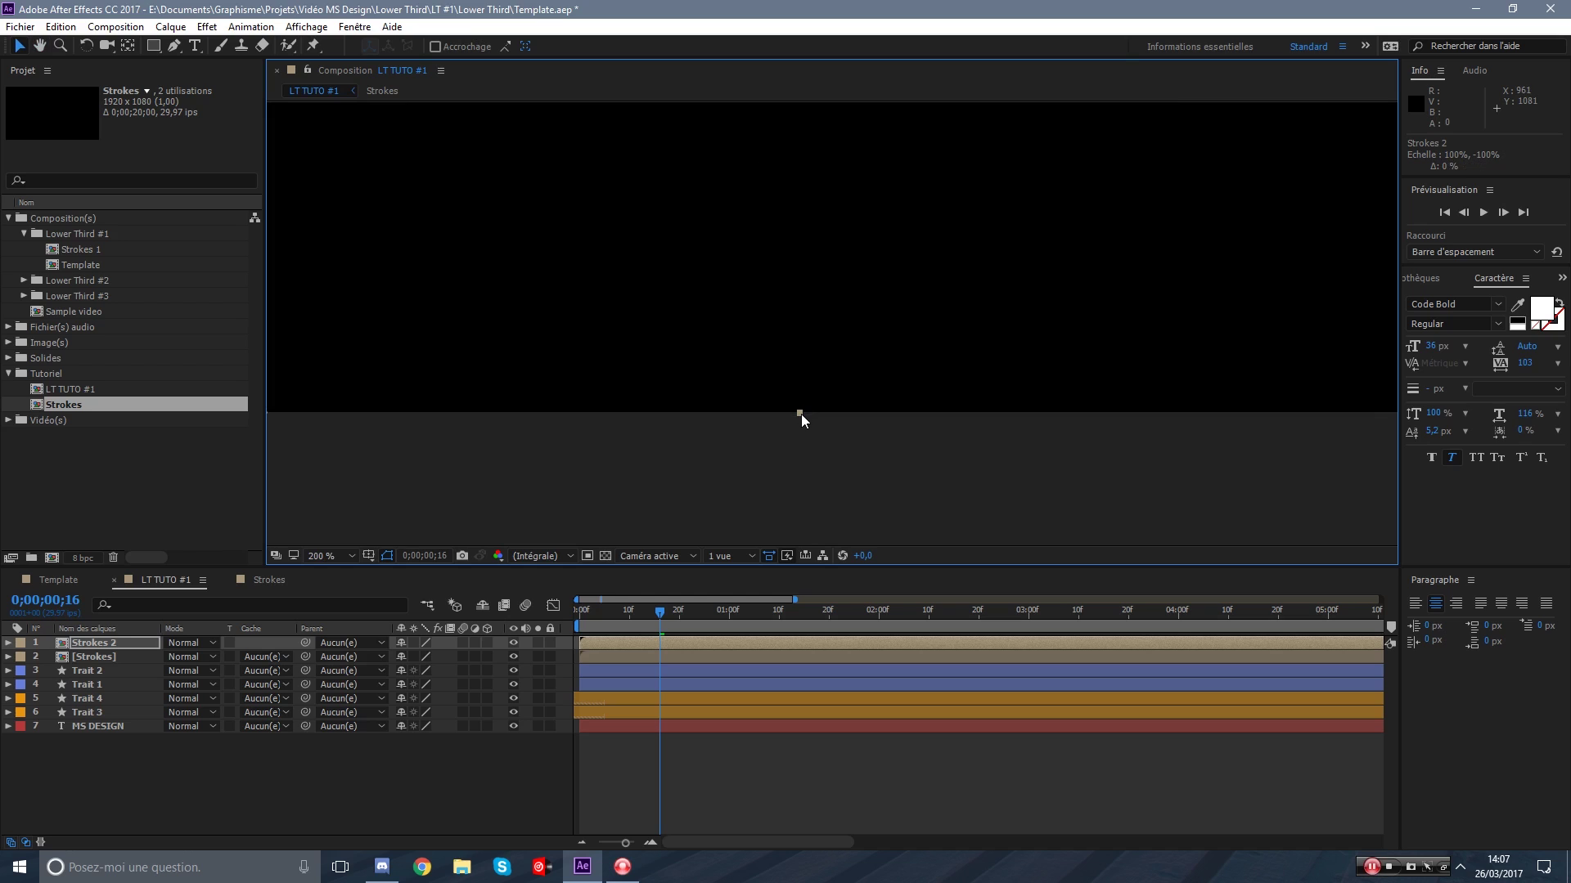
scroll(842, 342, "down", 4)
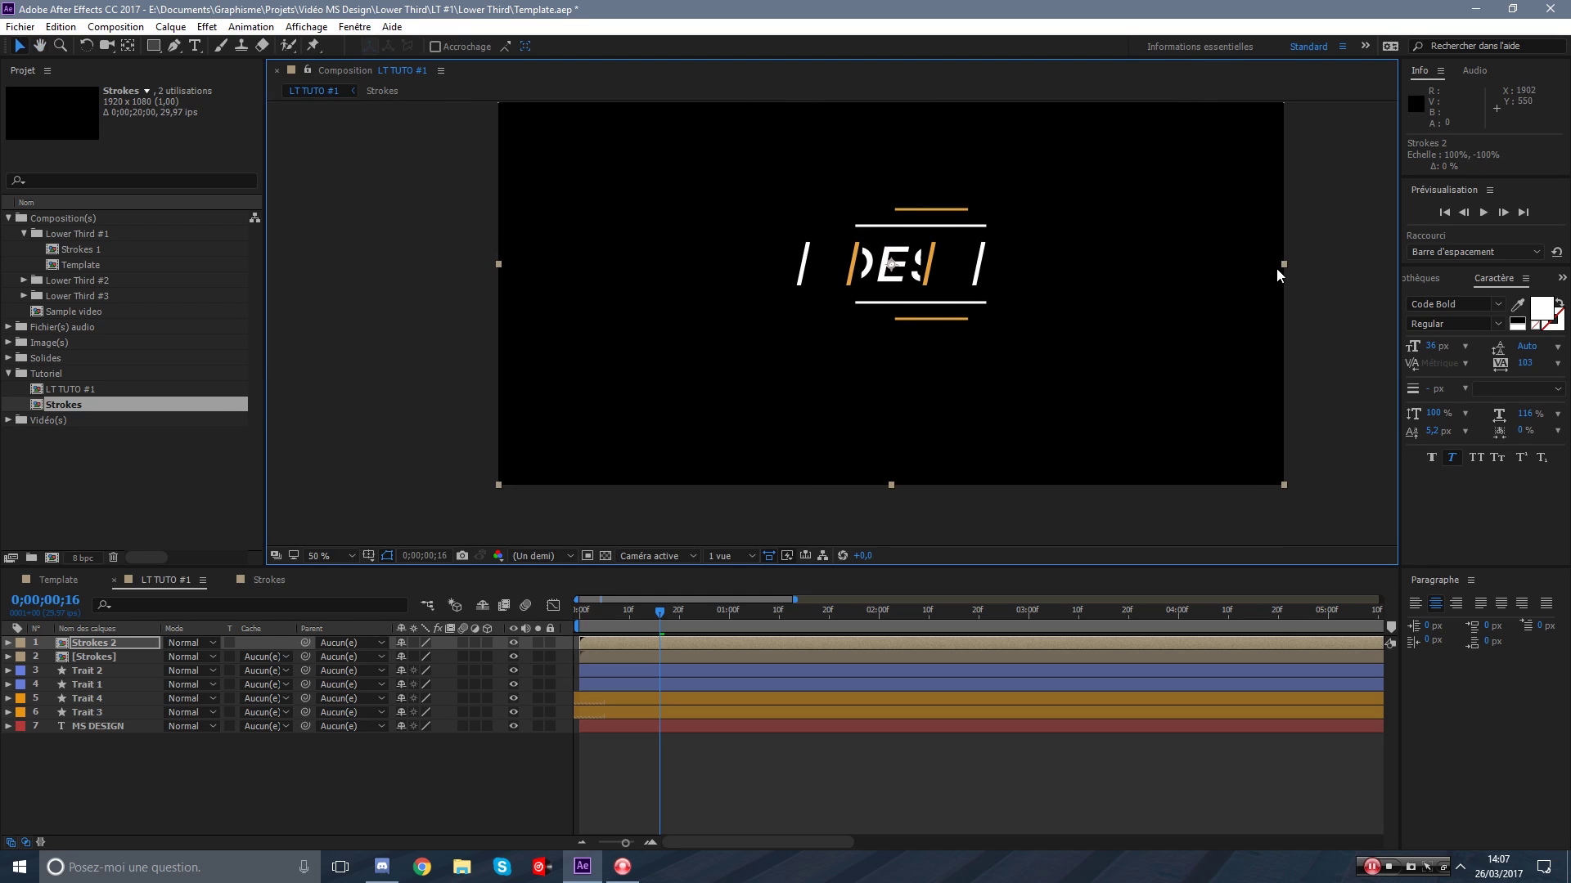
Flip the Strokes 2 layer horizontally to a scale of -100%, and fit the composition back in the viewer.
mouse_move(1286, 263)
left_mouse_down()
mouse_move(498, 274)
mouse_move(1383, 376)
left_mouse_up()
scroll(466, 279, "up", 2)
key("space")
left_click_drag(564, 342, 660, 330)
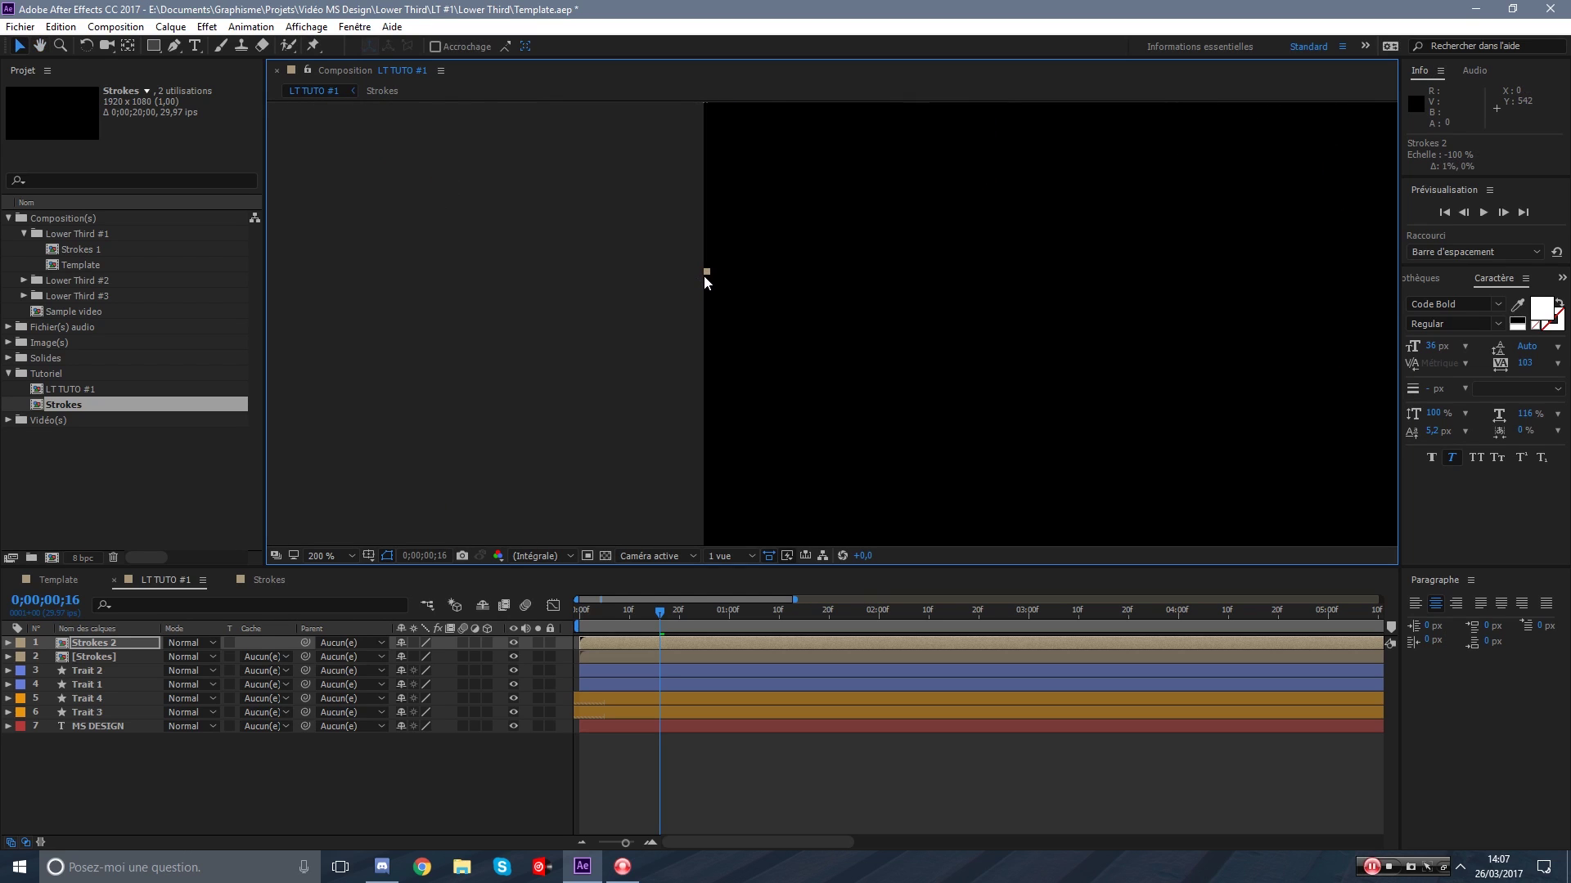
scroll(702, 278, "down", 3)
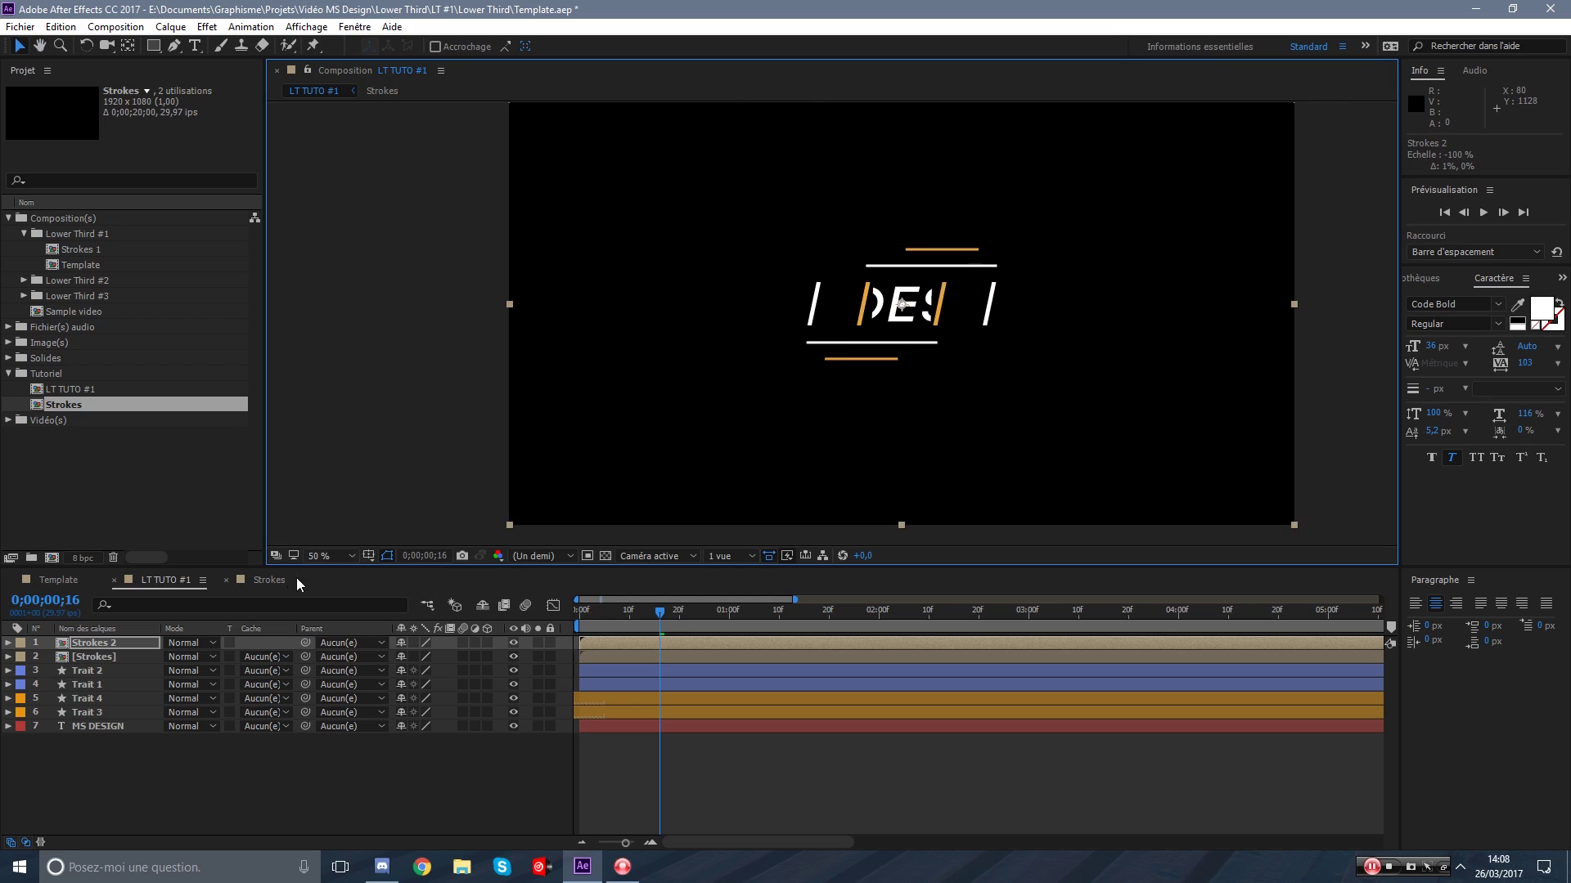
left_click(339, 556)
left_click(392, 283)
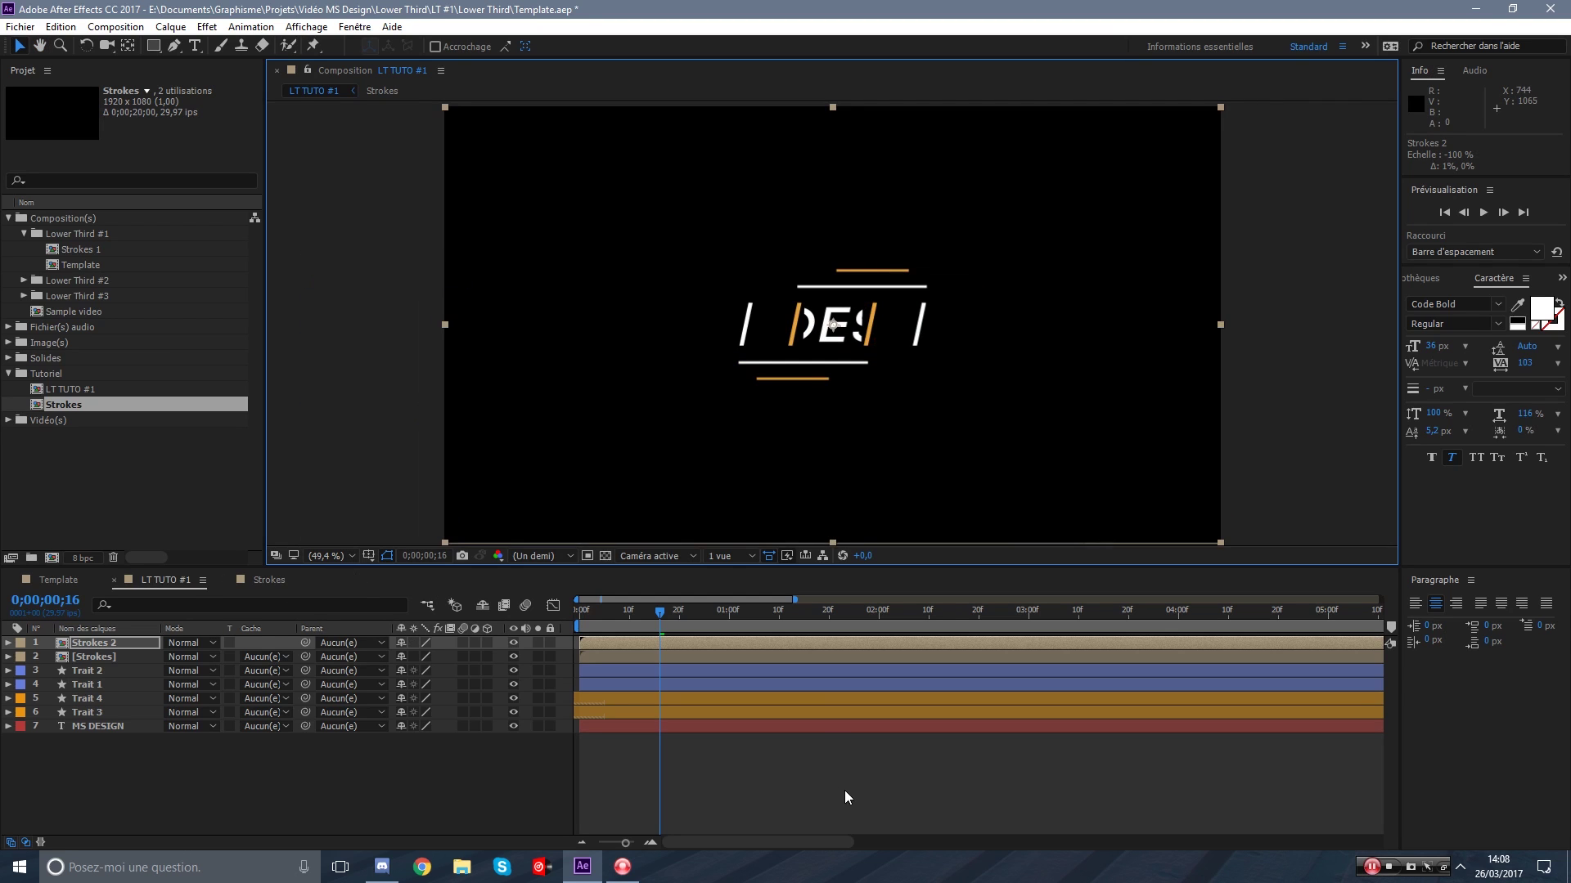
Preview the mirrored lines around the title, and scrub through the opening of the Template composition for comparison.
key("space")
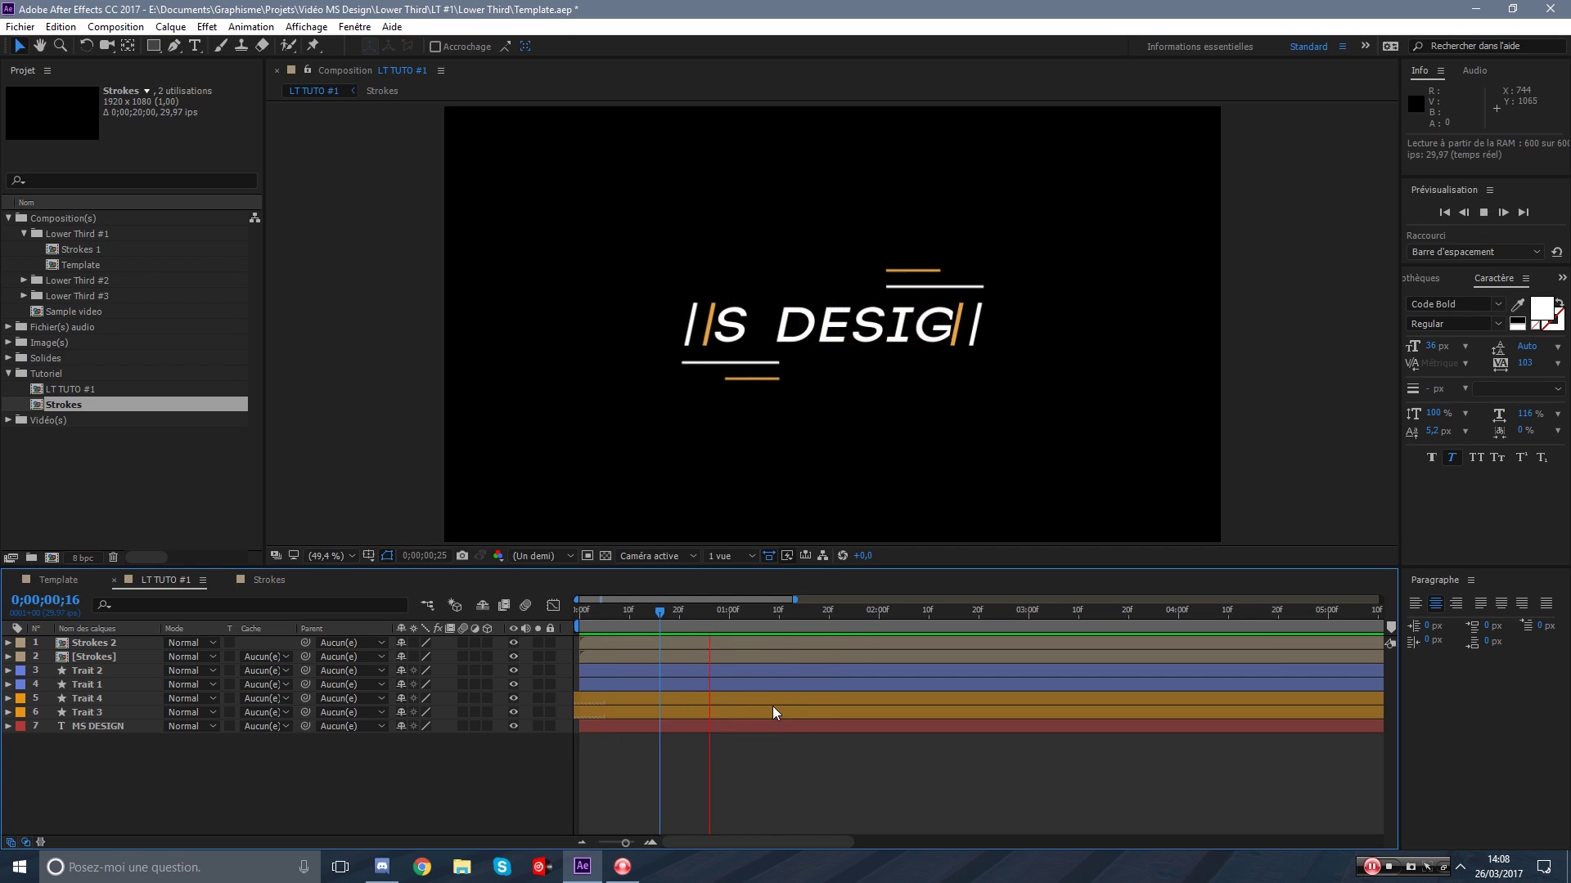
mouse_move(690, 607)
left_mouse_down()
mouse_move(613, 629)
mouse_move(1068, 648)
mouse_move(438, 634)
left_mouse_up()
left_click(57, 579)
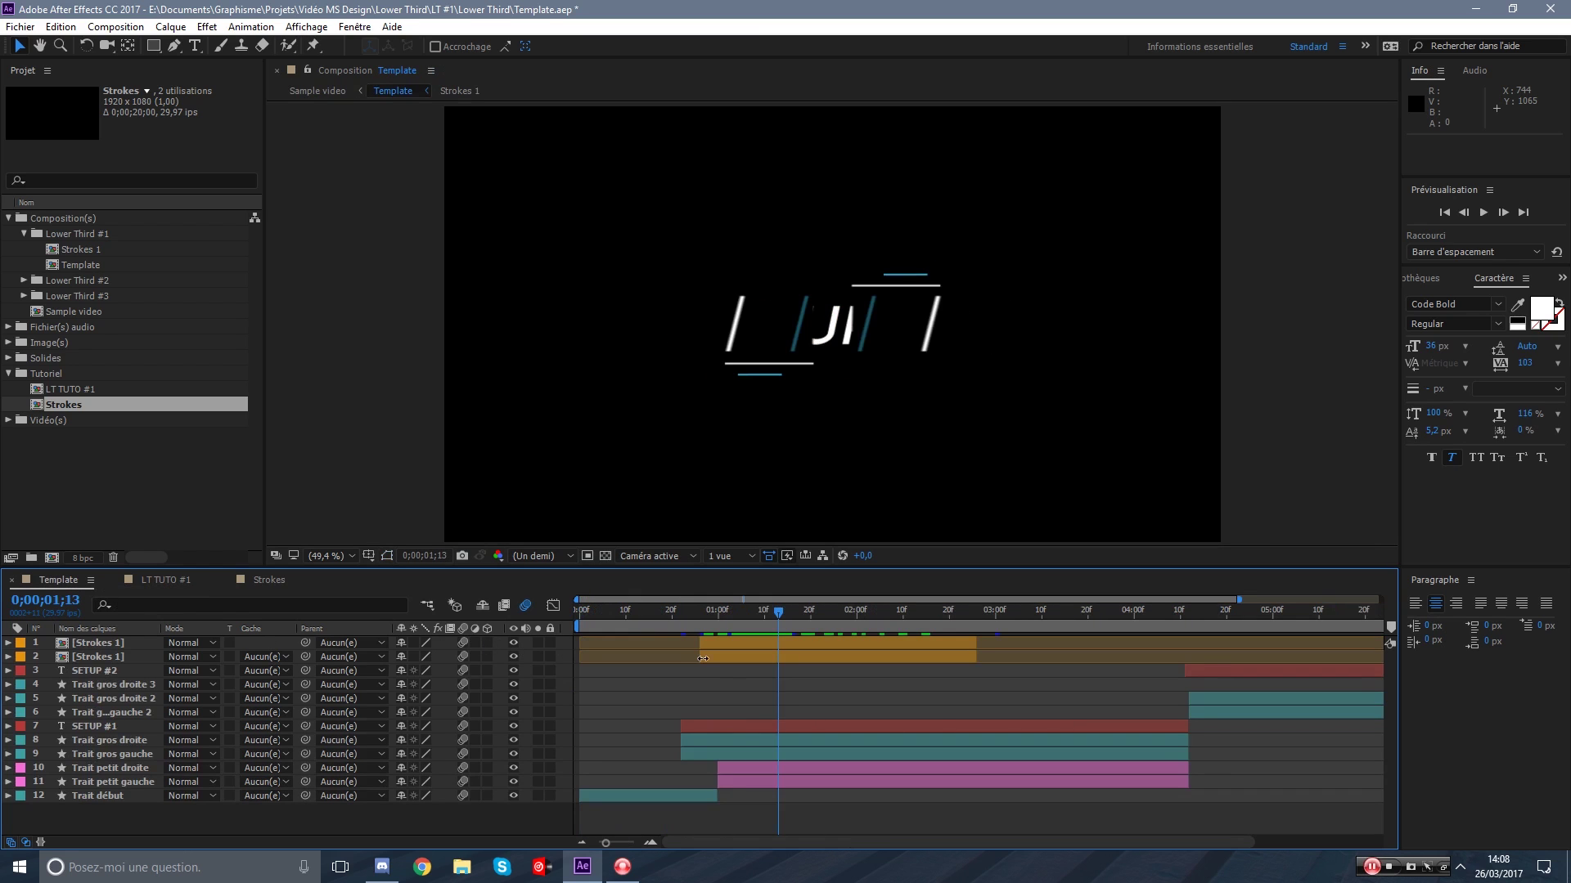
mouse_move(775, 614)
left_mouse_down()
mouse_move(576, 610)
mouse_move(689, 605)
mouse_move(611, 606)
mouse_move(547, 621)
mouse_move(671, 630)
mouse_move(504, 625)
left_mouse_up()
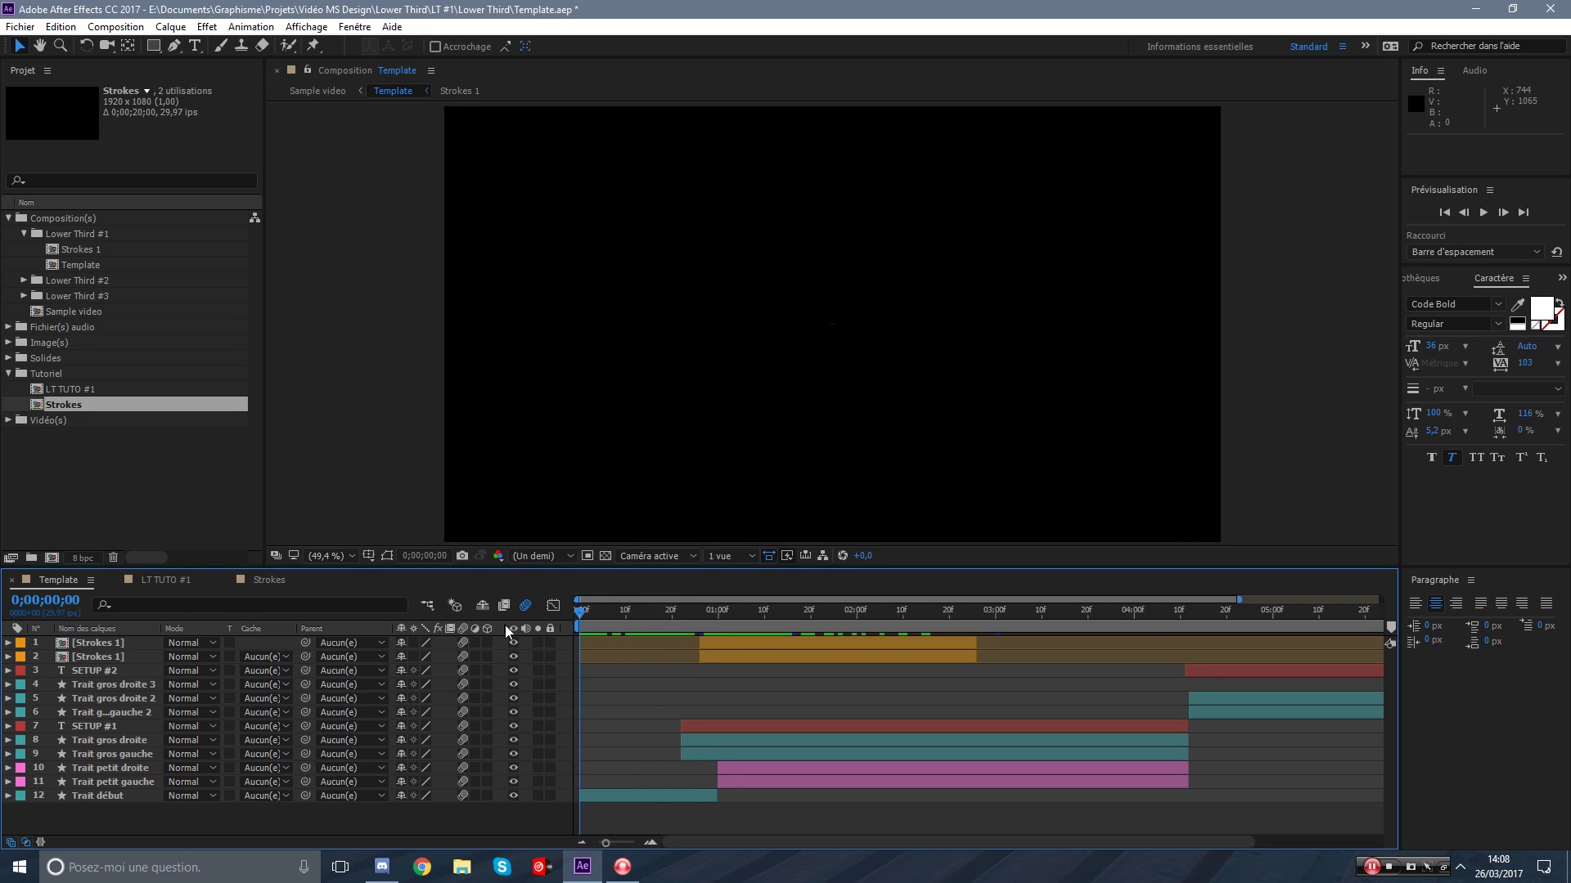
Shift all layers of the LT TUTO #1 composition forward in time by 22 frames.
left_click(180, 577)
left_click_drag(236, 807, 33, 640)
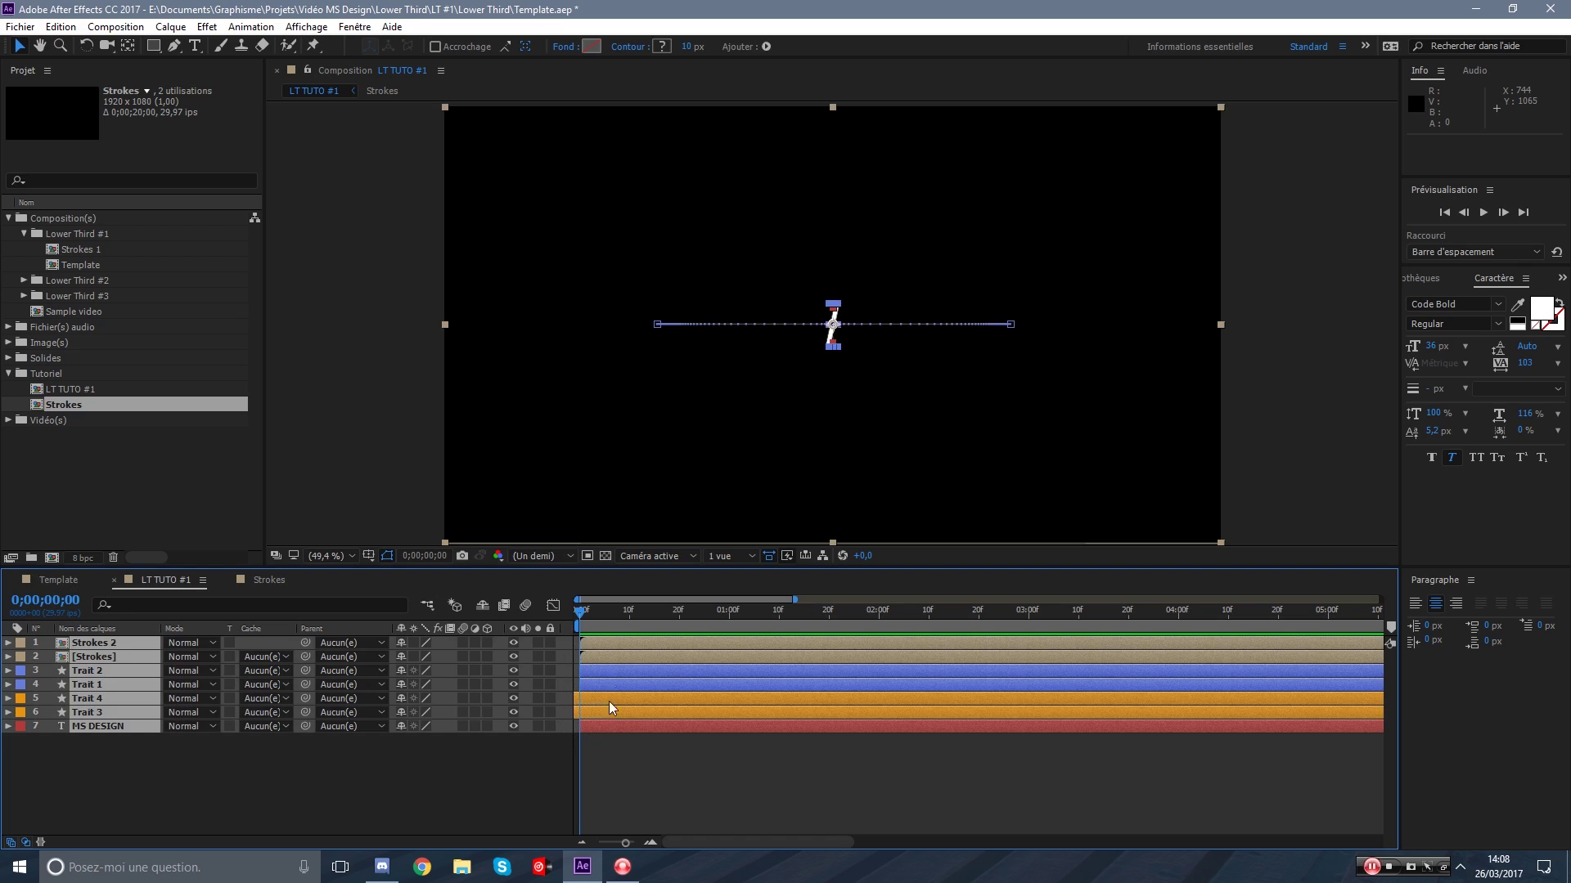
left_click_drag(609, 700, 718, 670)
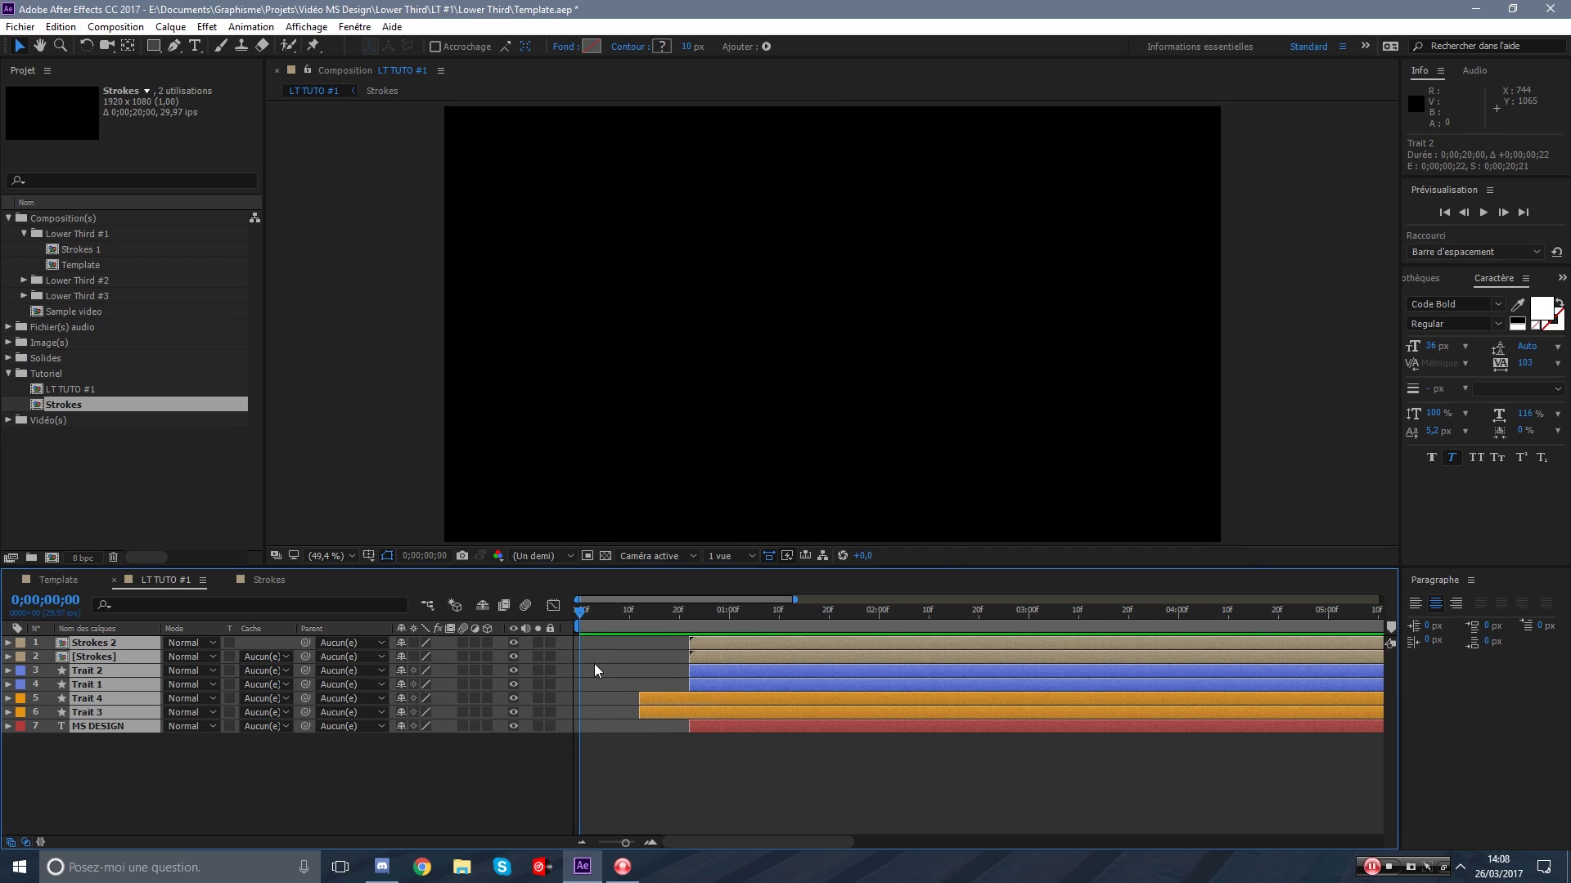
Move the Trait 3 and Trait 4 layers in time so they start with the other layers at 0;00;00;22.
left_click(595, 665)
left_click(648, 697)
left_click(650, 709, "ctrl")
left_click_drag(641, 705, 690, 709)
left_click(621, 764)
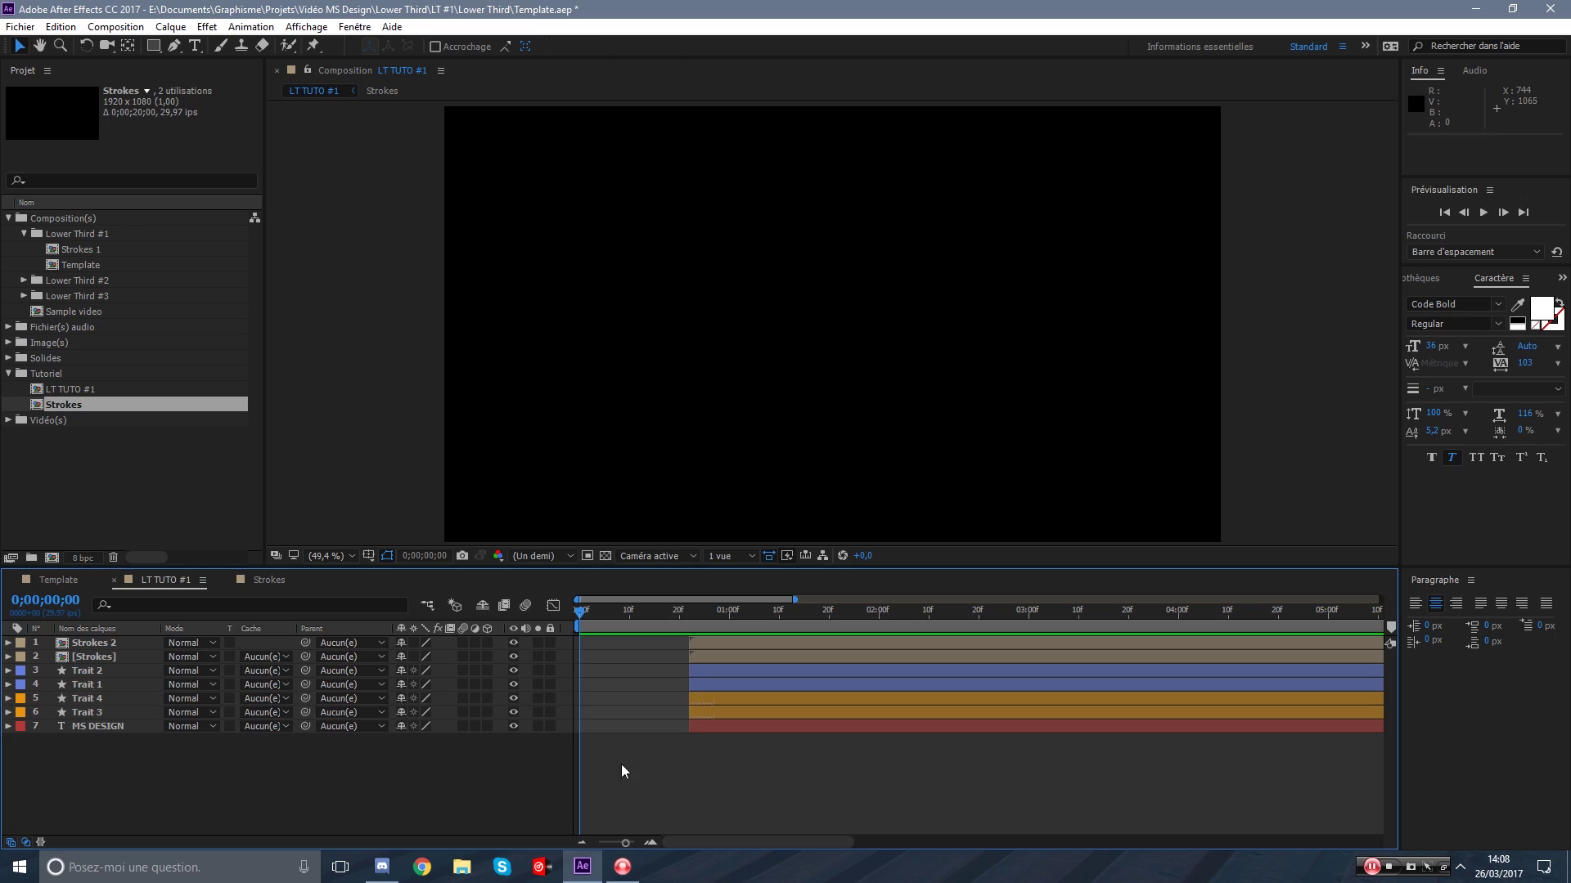
Duplicate the Trait 1 layer and move the copy back to start at 0;00;00;00.
left_click(93, 685)
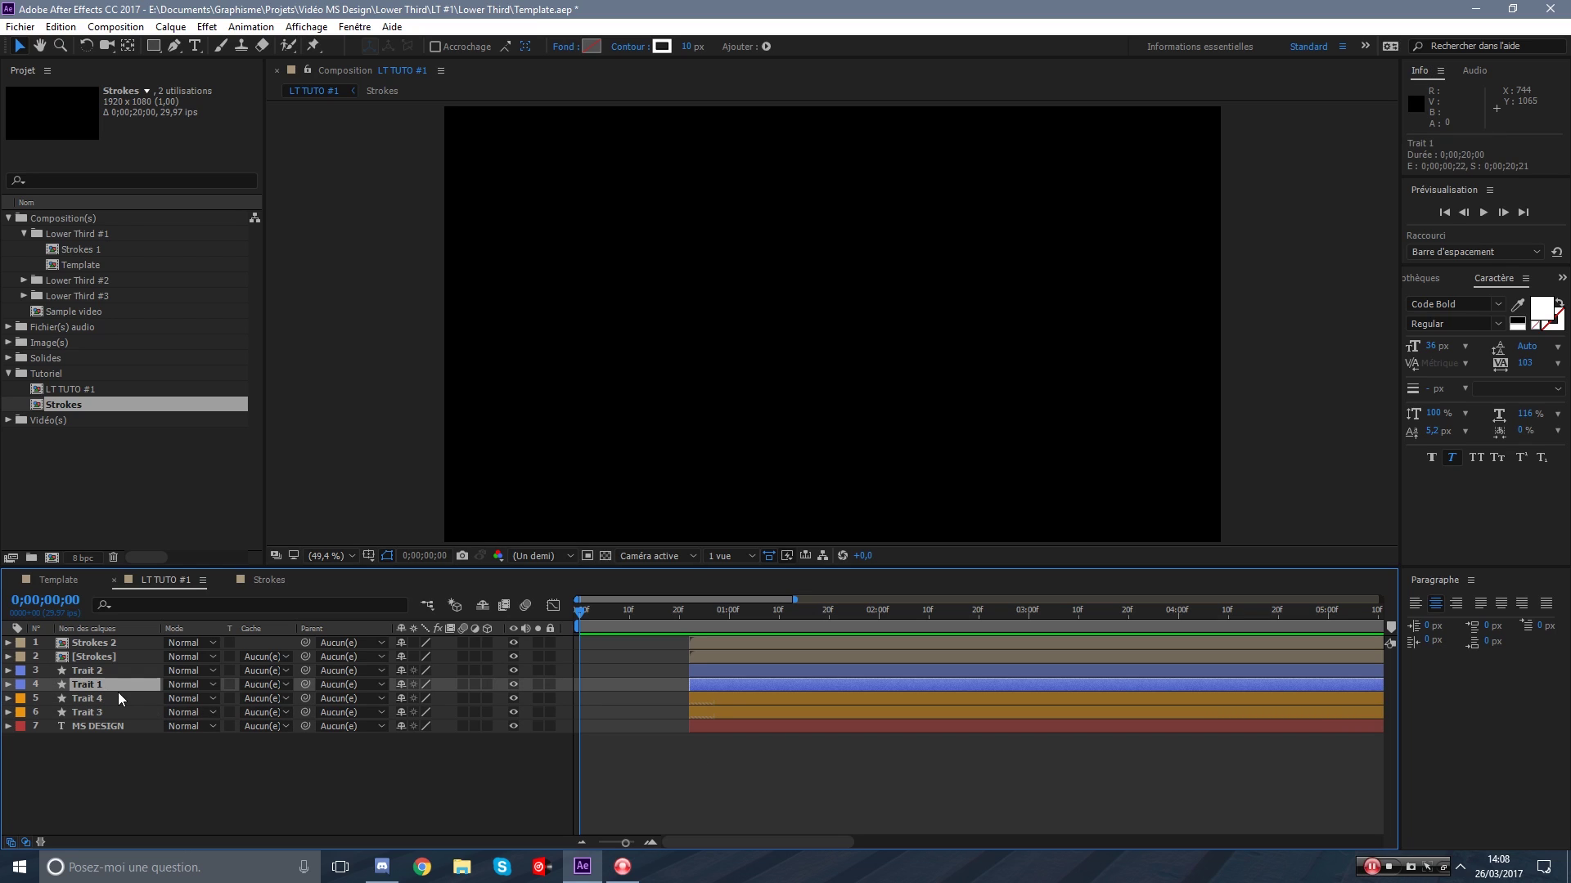
key("ctrl+d")
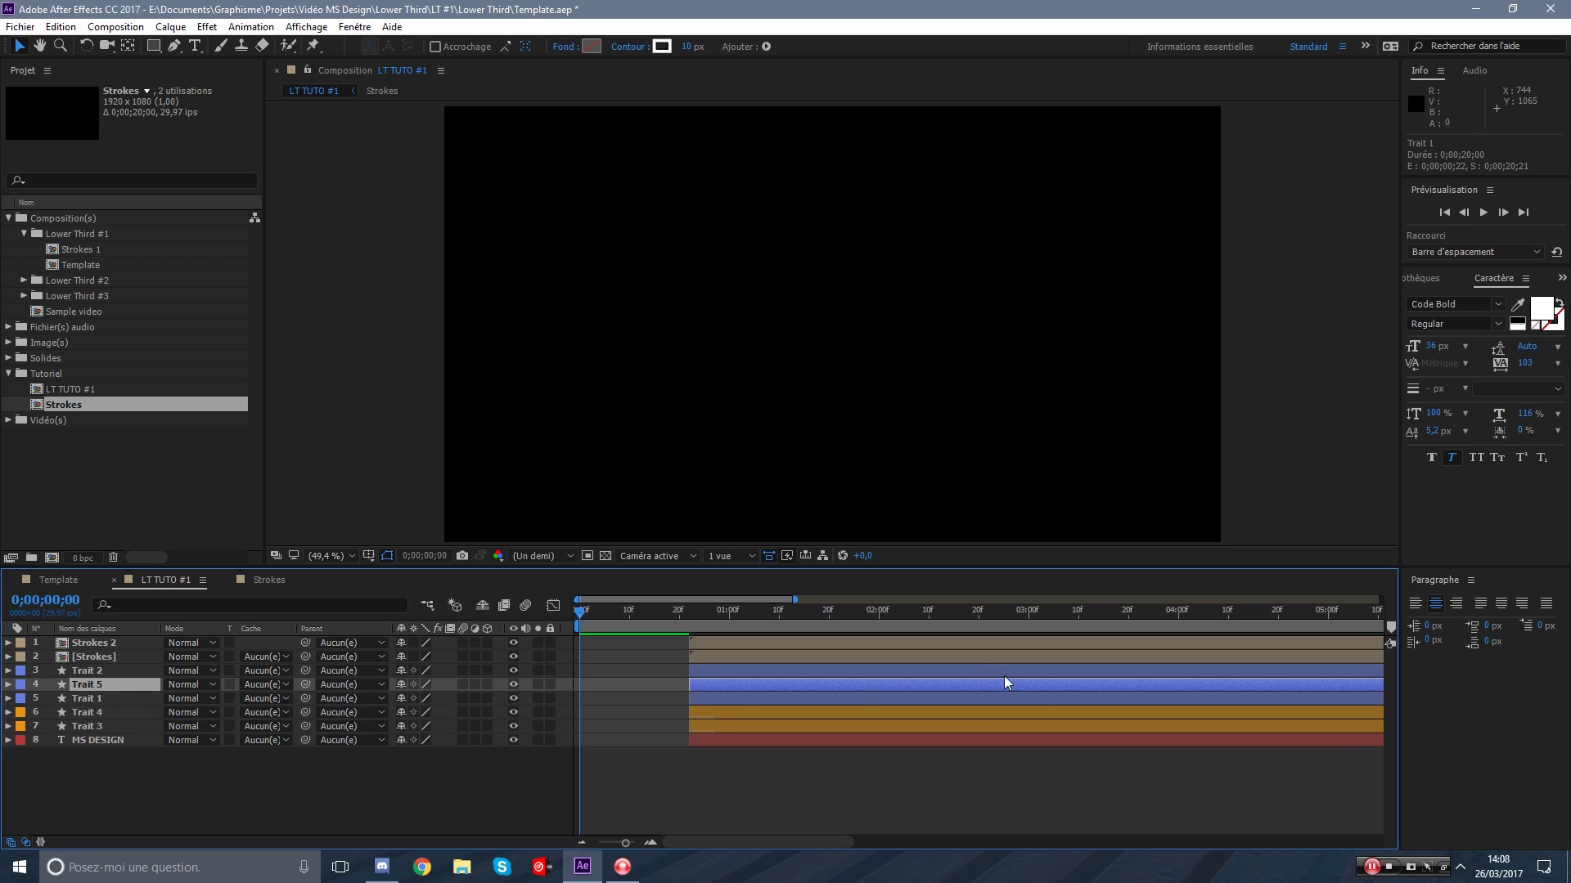
mouse_move(1040, 686)
left_mouse_down()
mouse_move(906, 692)
mouse_move(931, 703)
left_mouse_up()
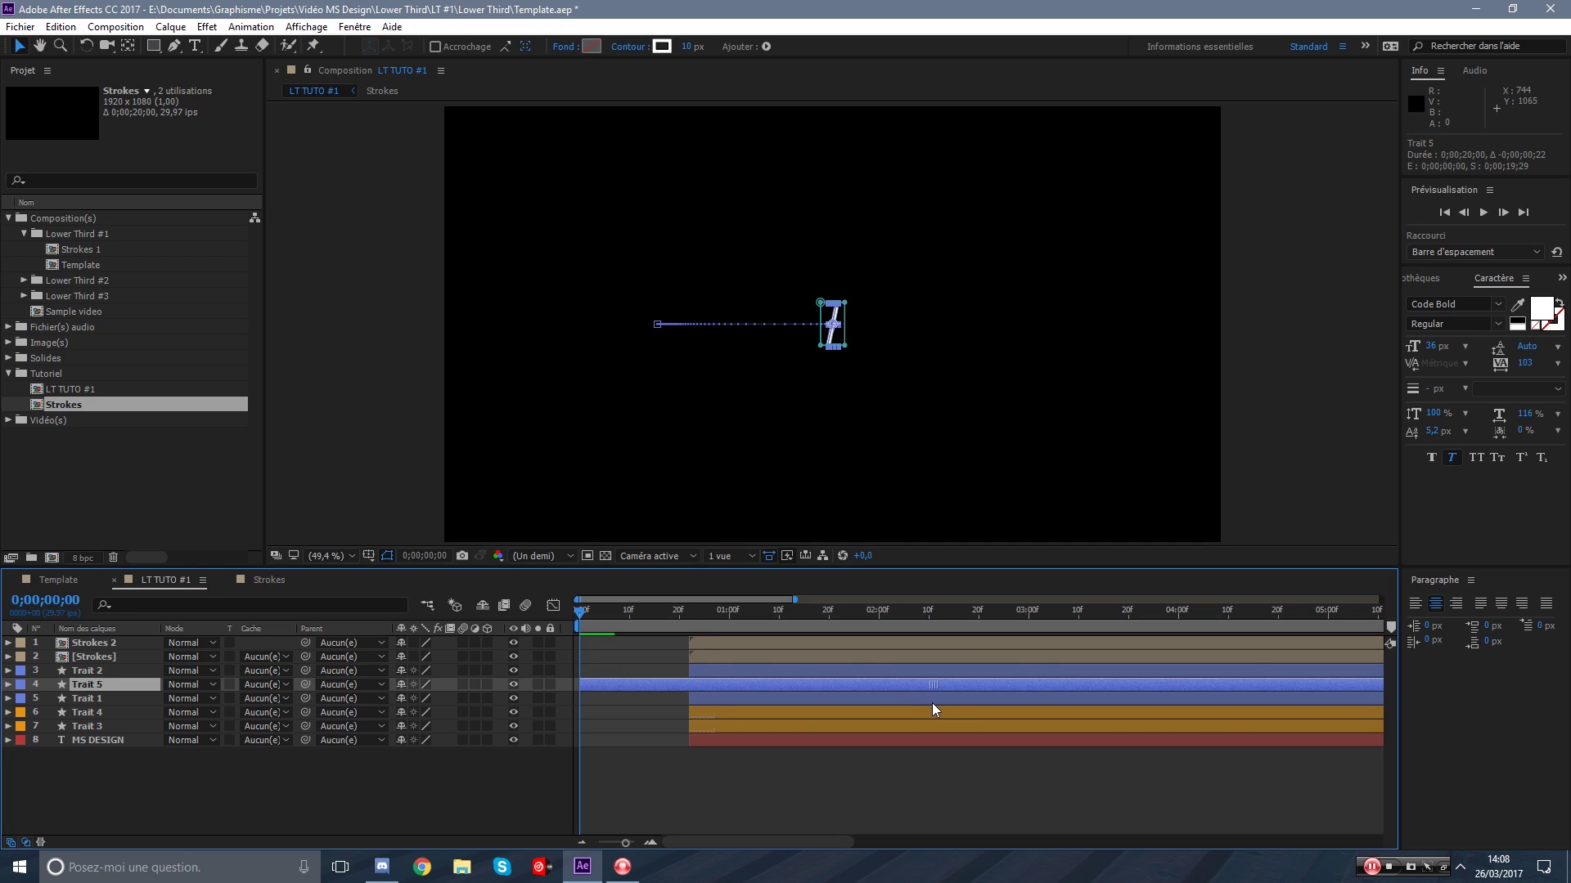
Remove the Position animation from the duplicated stroke layer Trait 5, keeping it at the centre.
key("p")
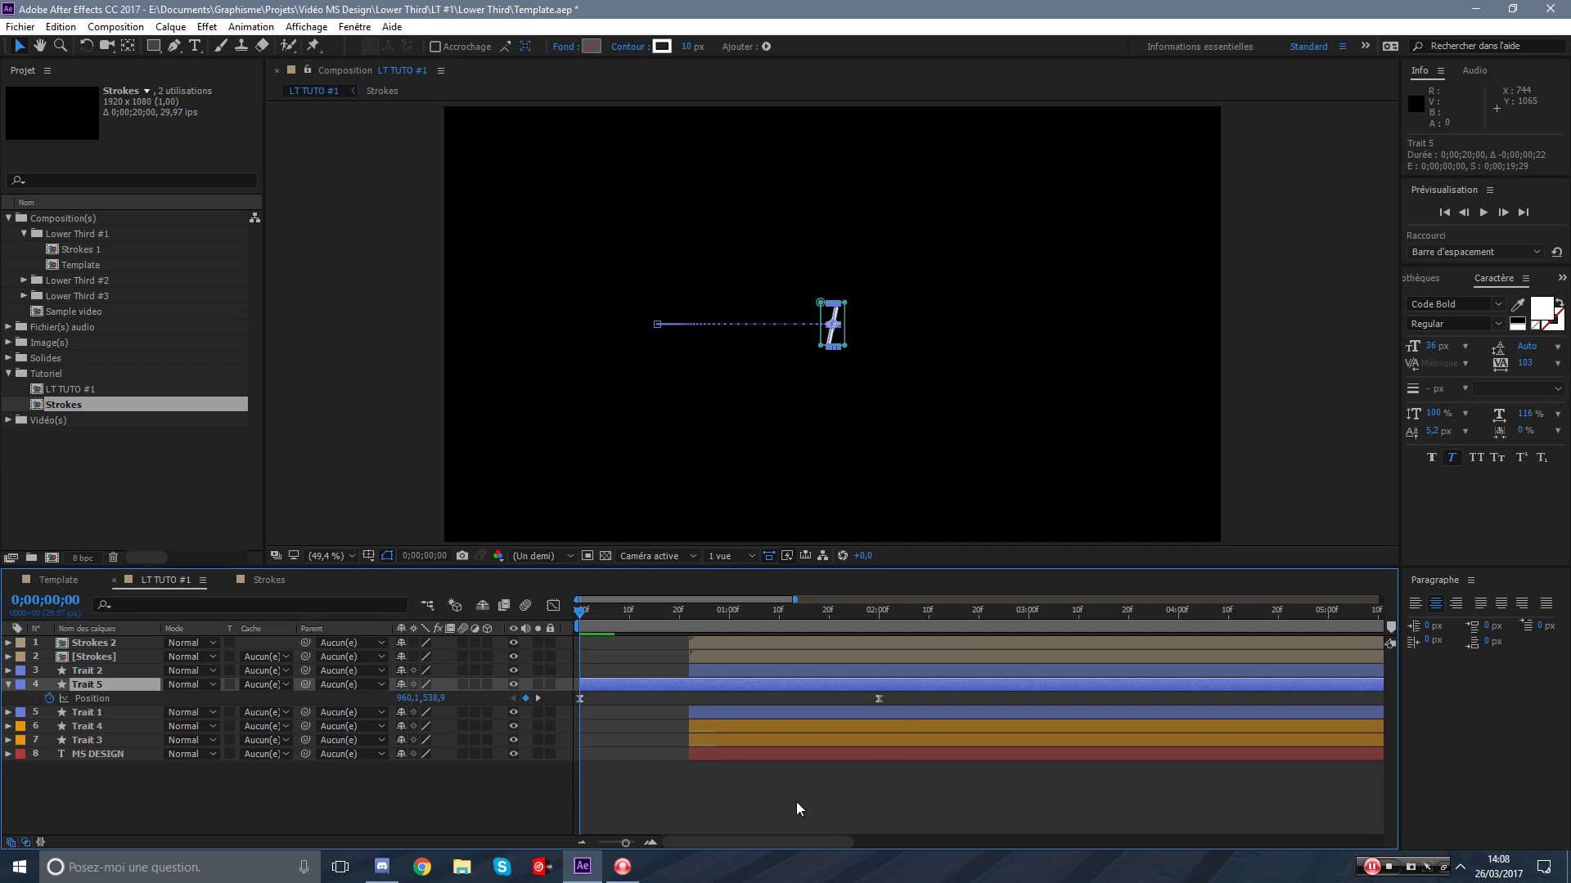
left_click(49, 698)
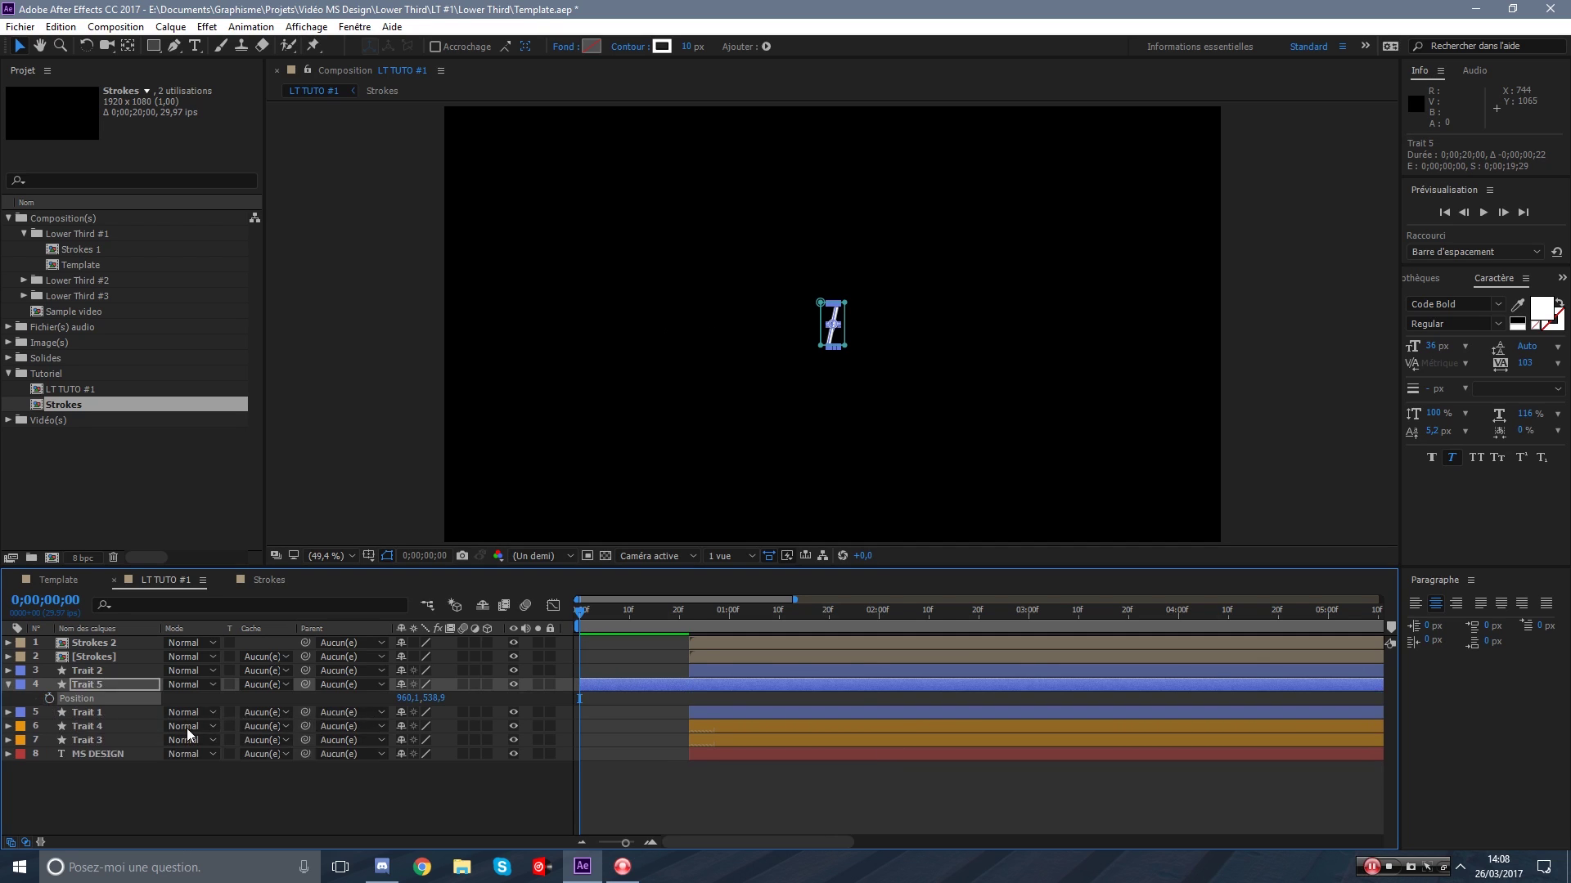
left_click(669, 822)
Split the Trait 5 layer at 0;00;00;22 and delete the part after the cut.
left_click(691, 688)
left_click_drag(678, 612, 688, 619)
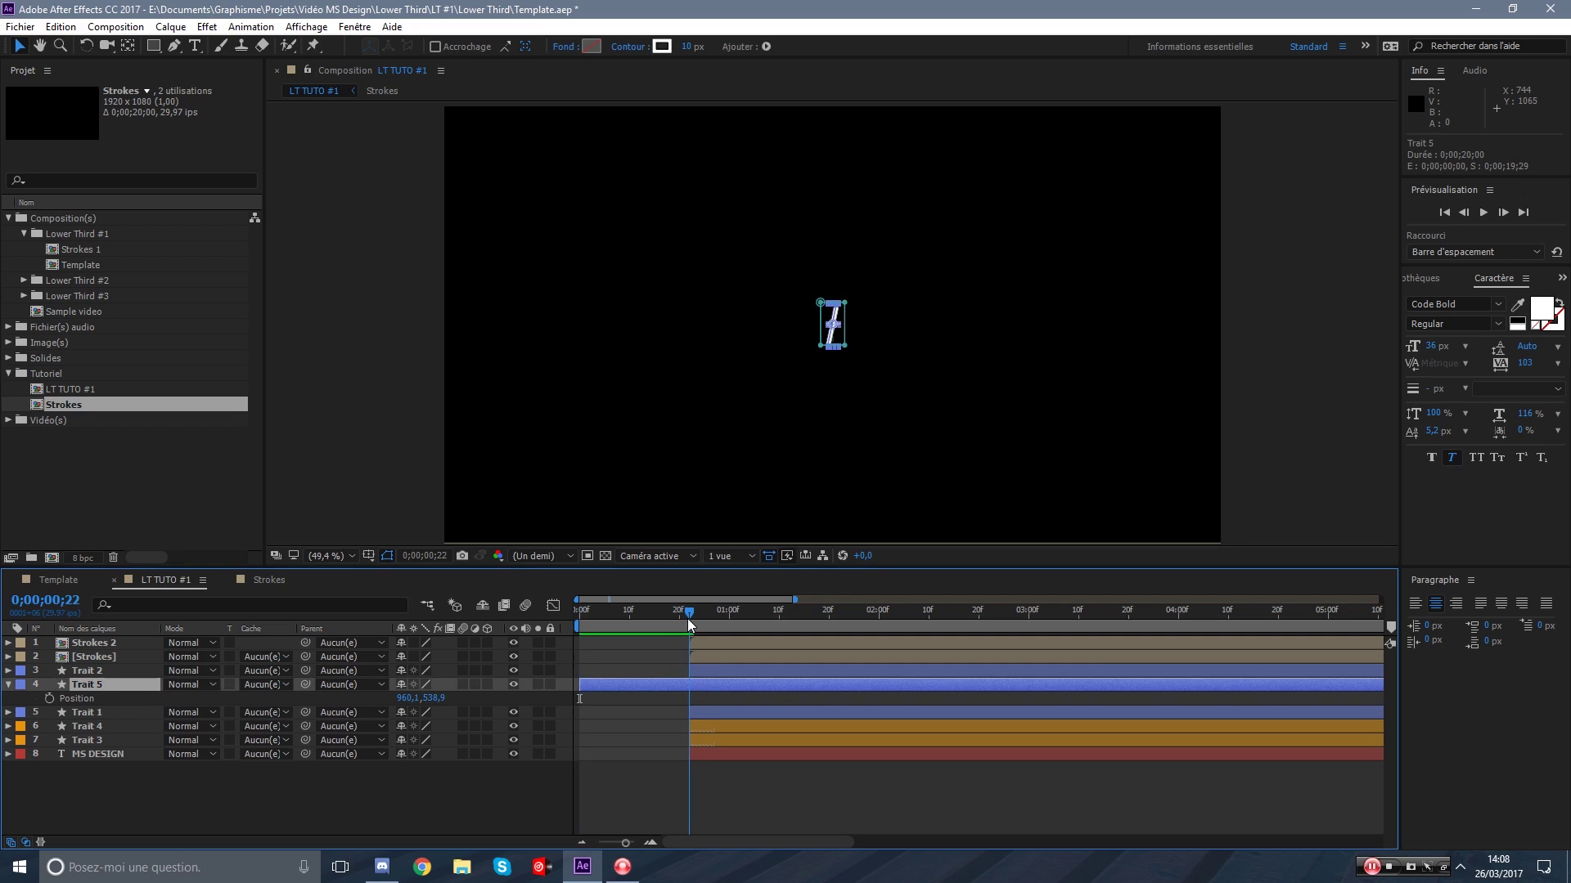
key("ctrl+shift+d")
key("Delete")
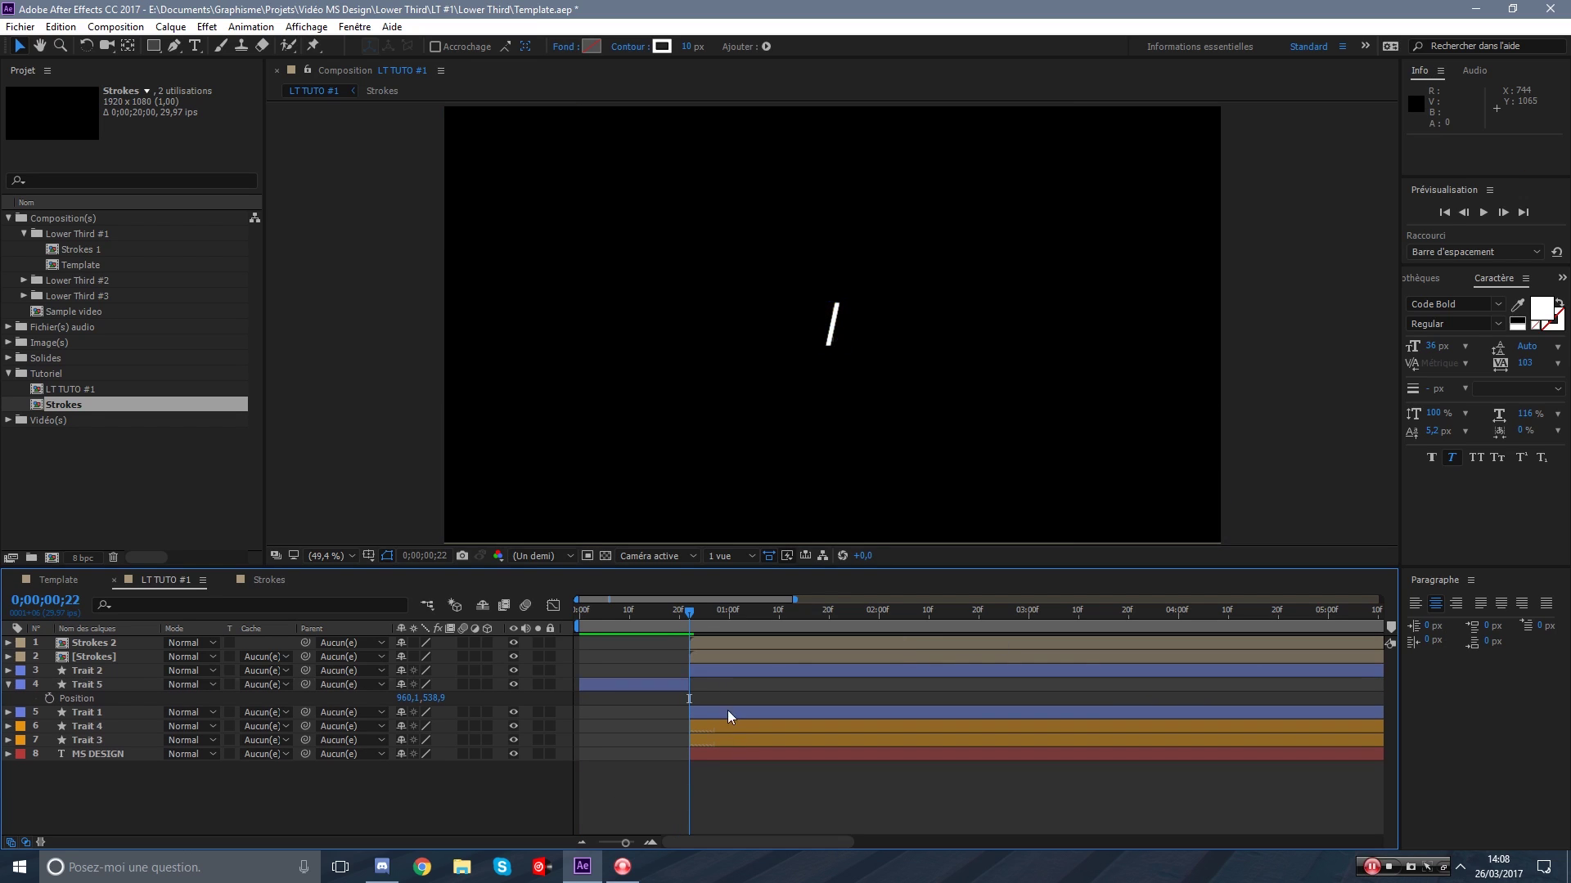
Move the Trait 5 layer below MS DESIGN in the layer stack and rename it Animer début.
left_click_drag(91, 686, 98, 764)
key("Return")
type("Animer dé")
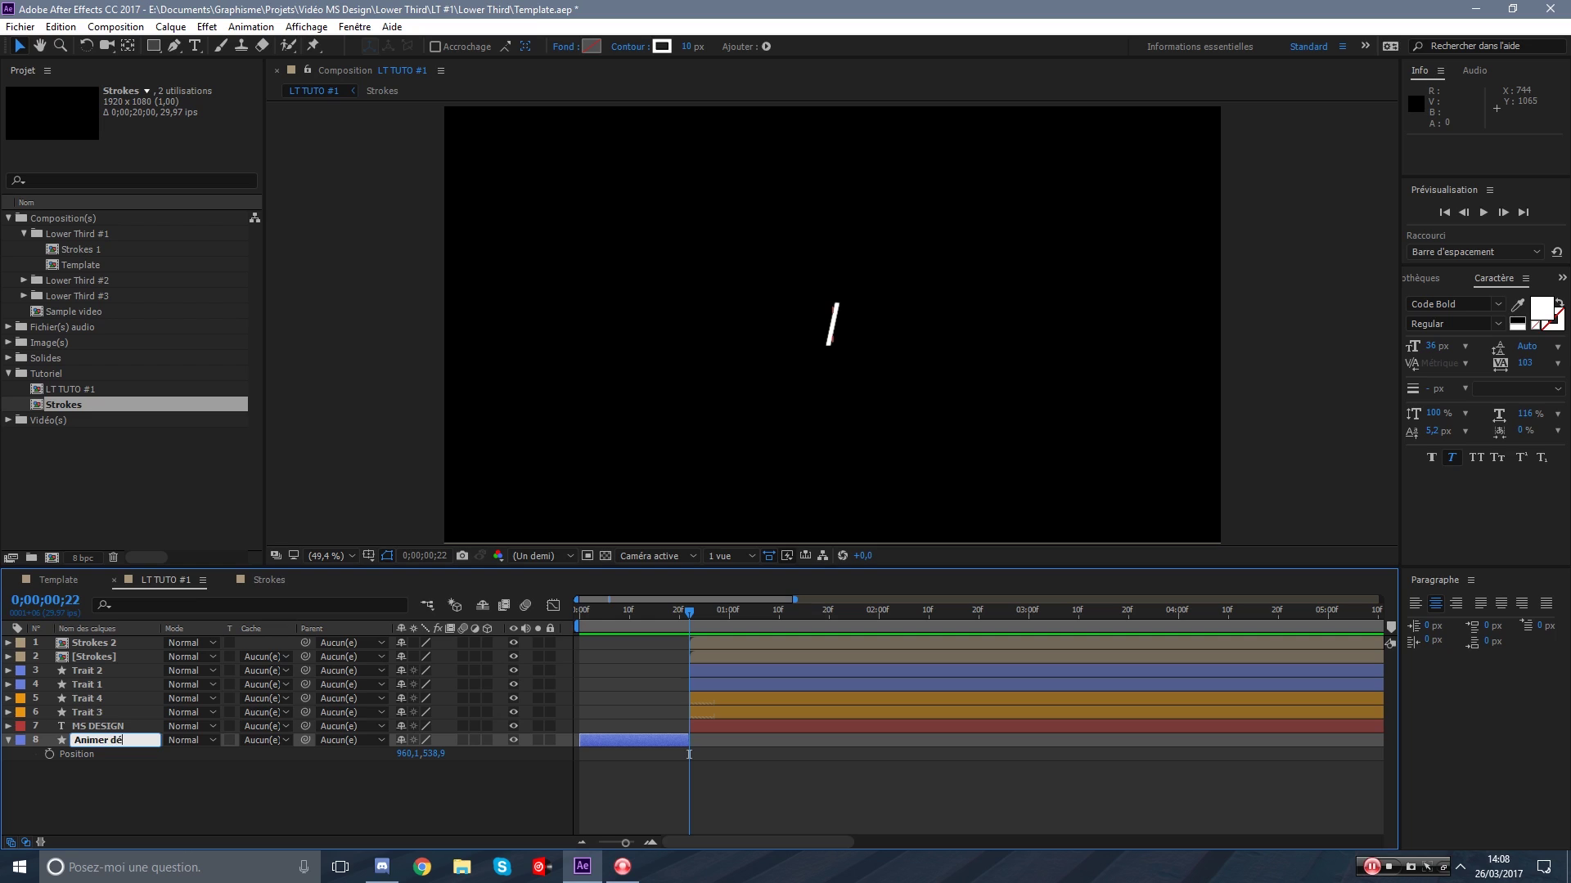
type("but")
key("Return")
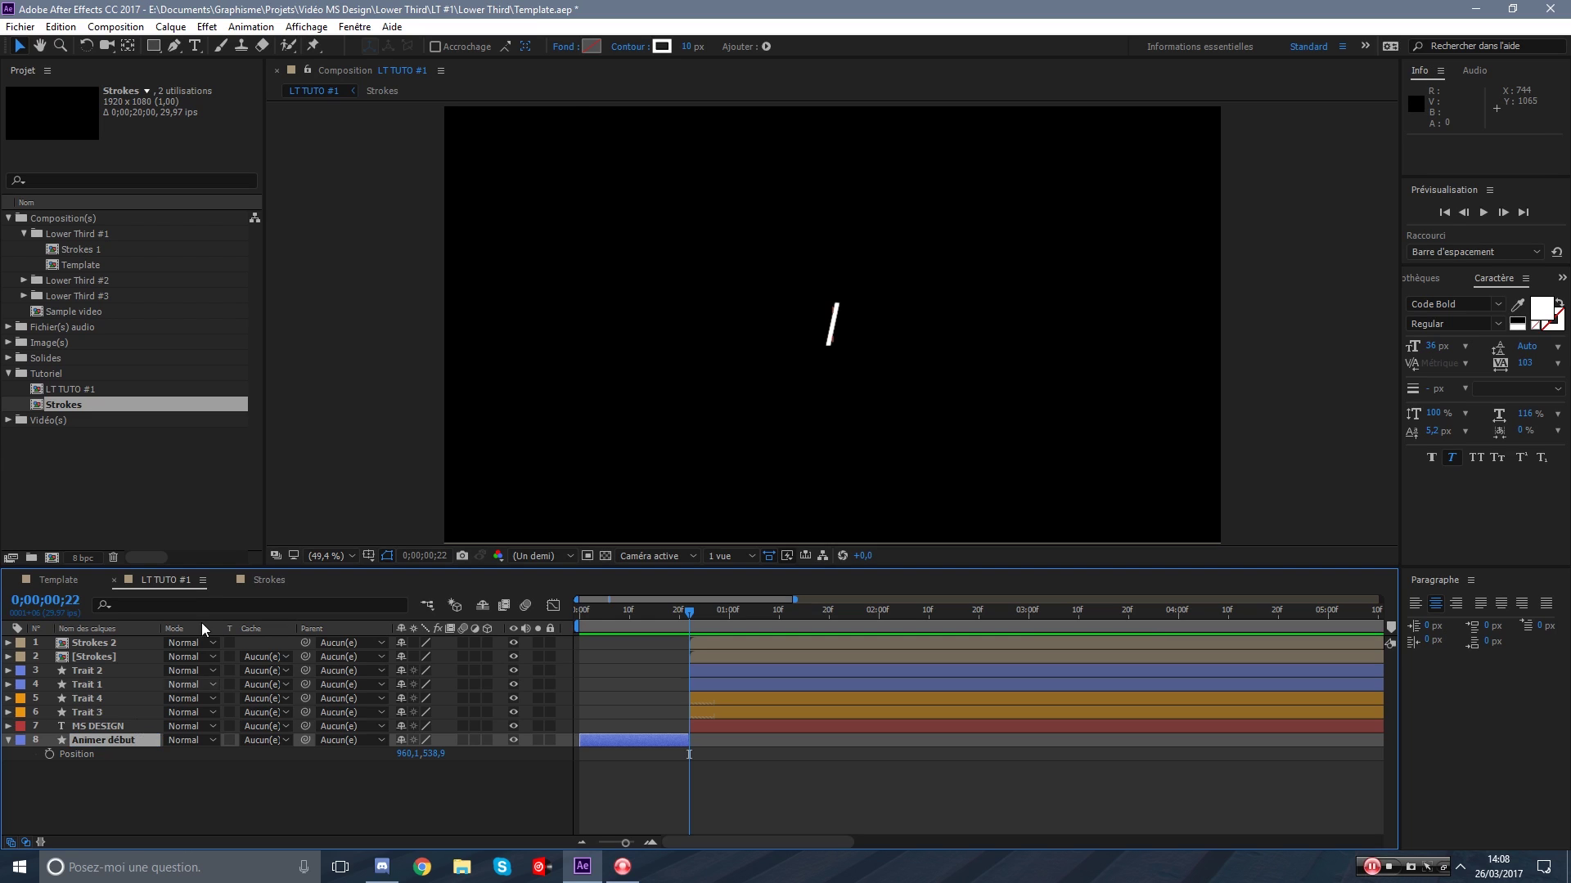
Show Masque 1 of the Animer début layer and set a mask path keyframe at 0;00;00;20.
left_click_drag(689, 613, 446, 620)
left_click(714, 802)
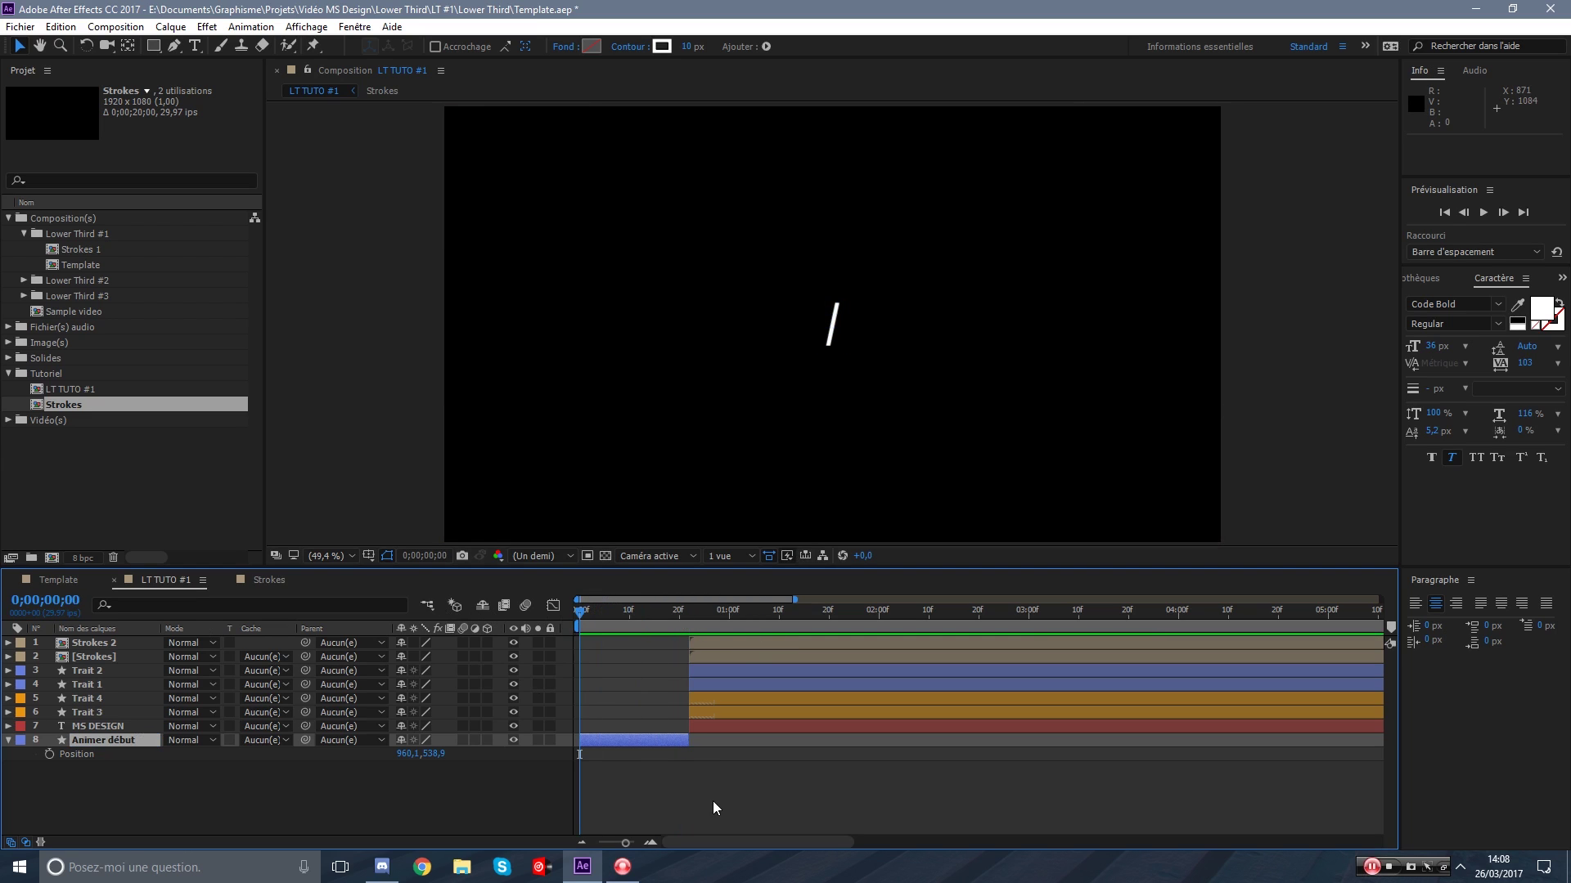
left_click(628, 744)
scroll(866, 385, "up", 3)
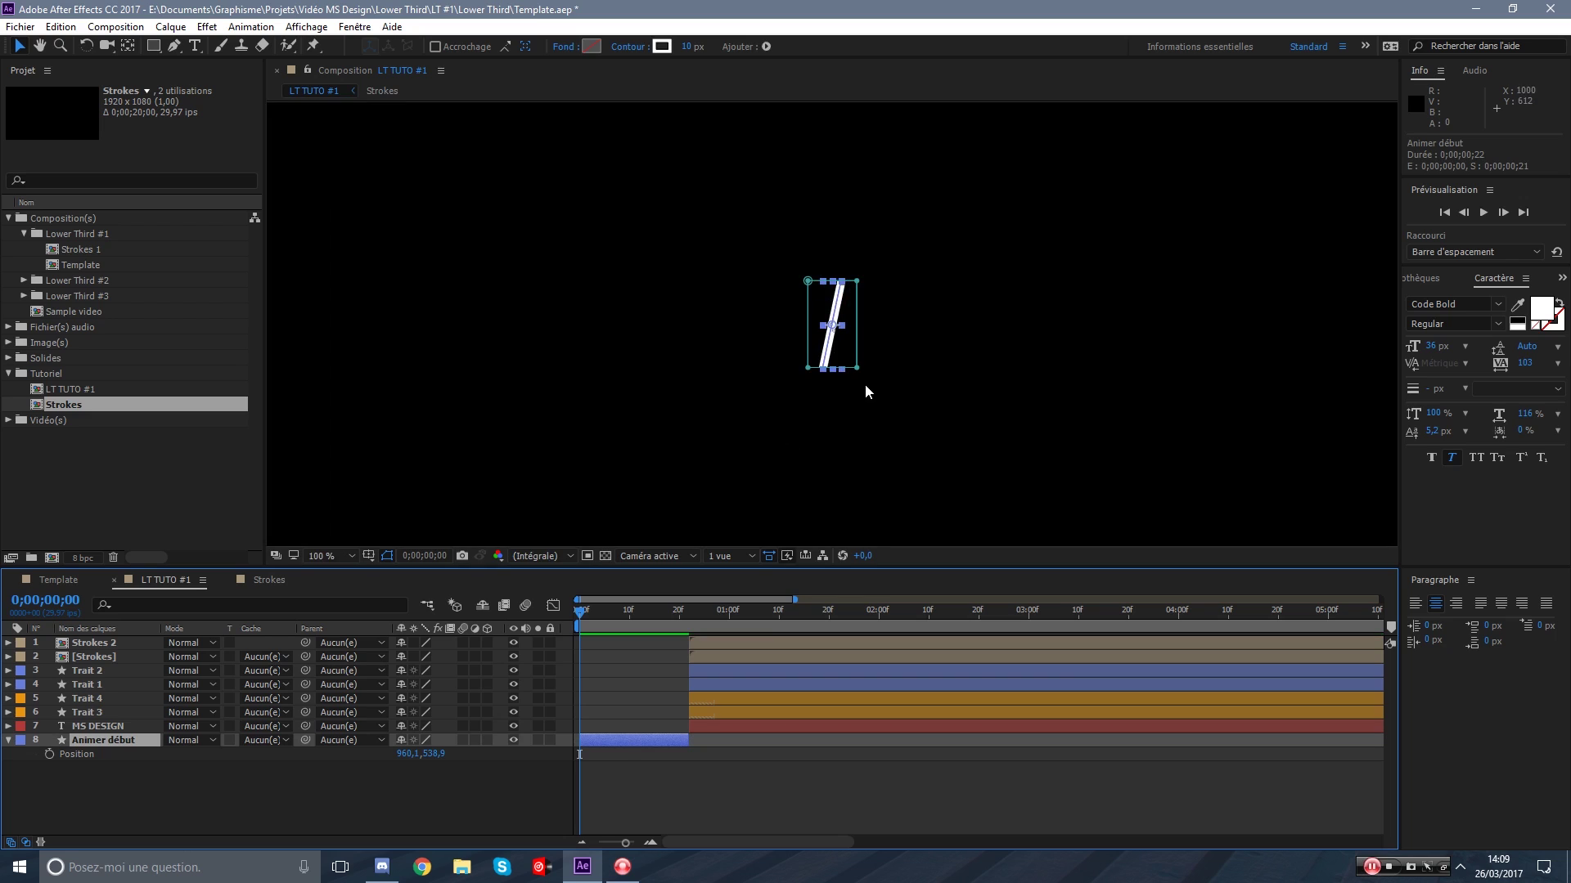
left_click_drag(883, 322, 814, 307)
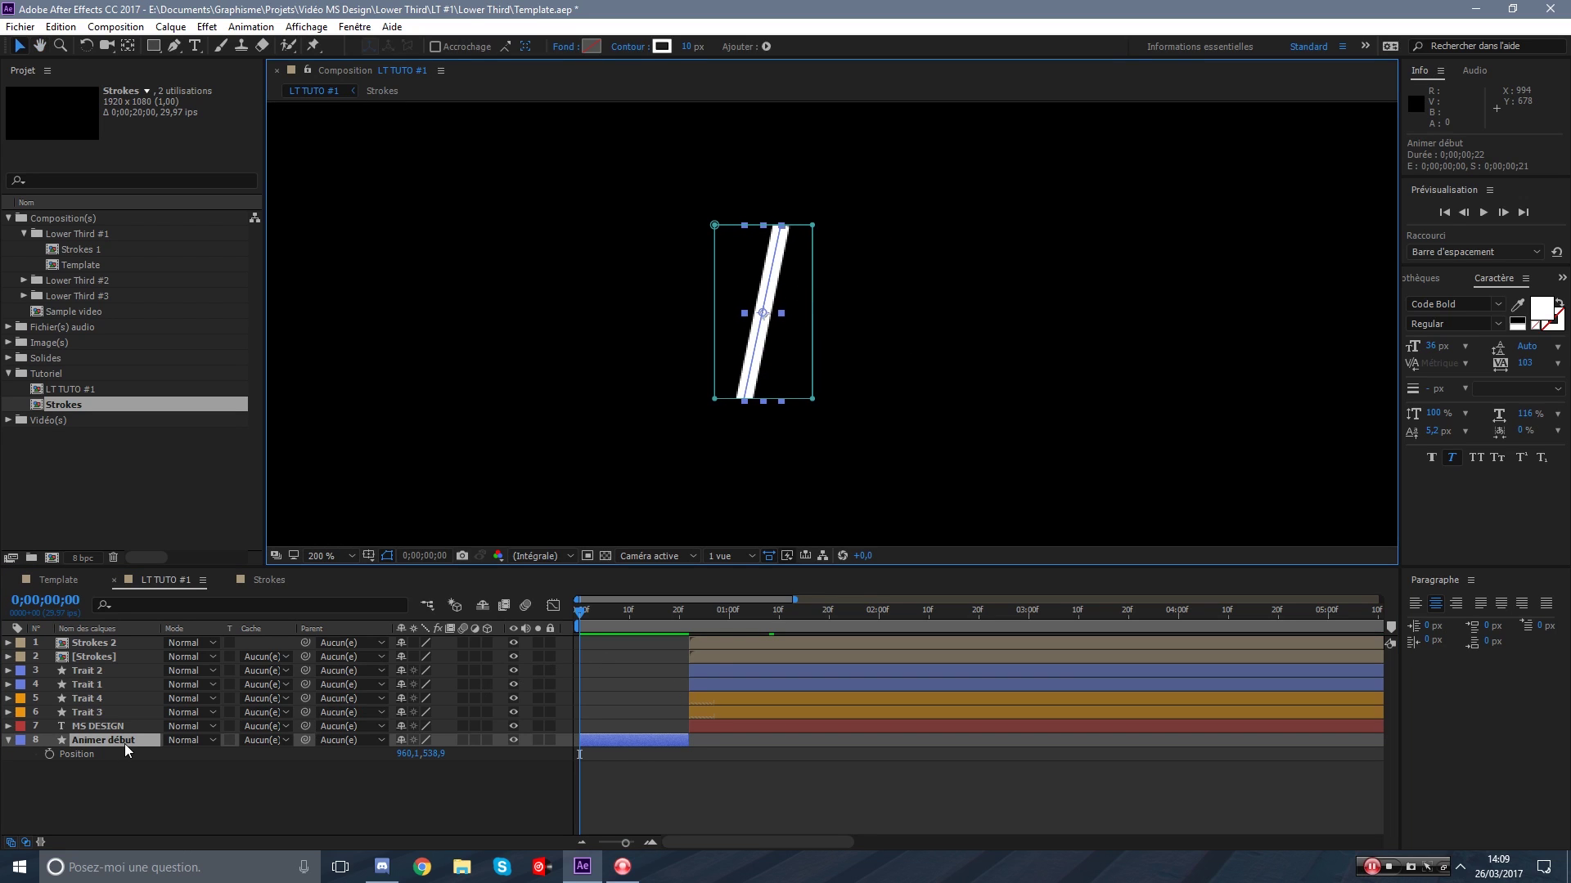
key("m")
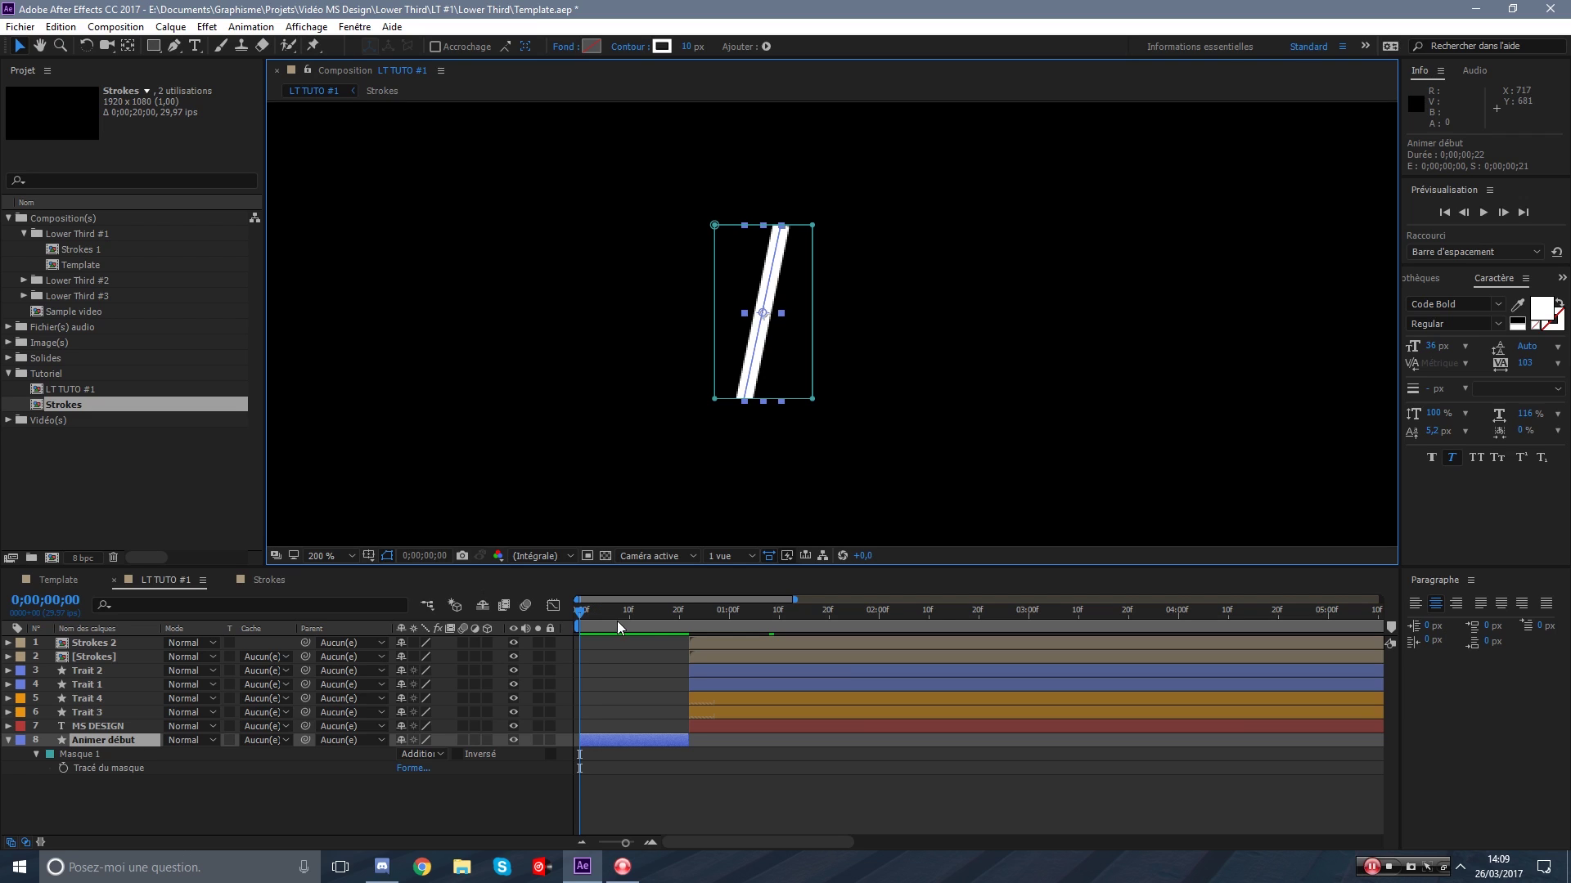
left_click_drag(617, 621, 576, 612)
left_click(63, 770)
At 0;00;00;00, collapse the Animer début mask vertically to a flat line across the middle of the stroke.
double_click(763, 226)
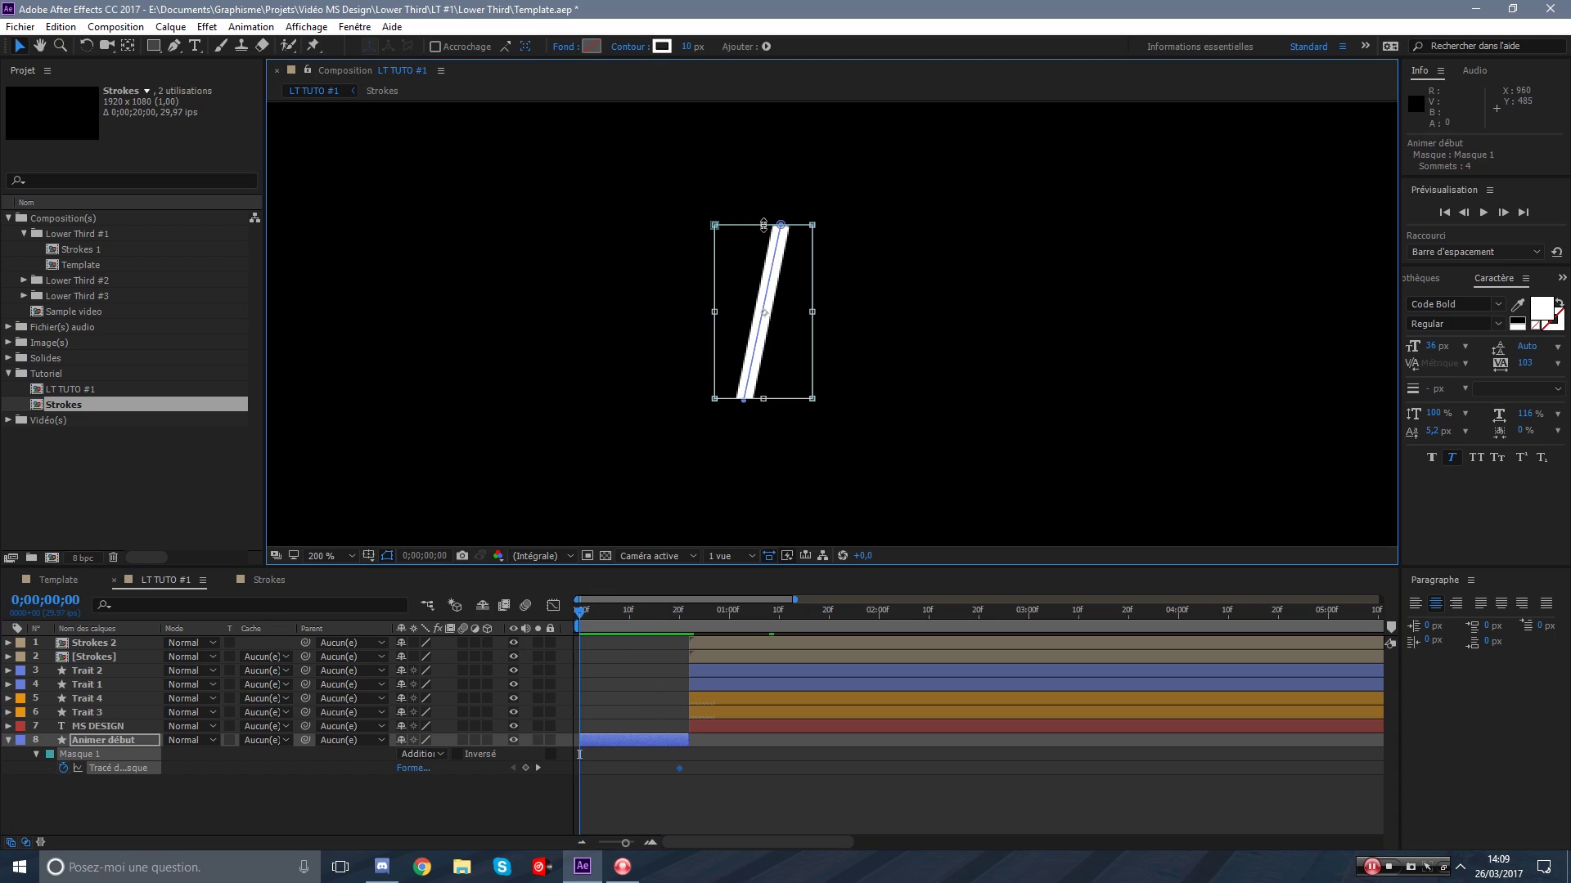
left_click_drag(764, 226, 778, 304)
left_click_drag(765, 400, 776, 314)
scroll(751, 323, "up", 2)
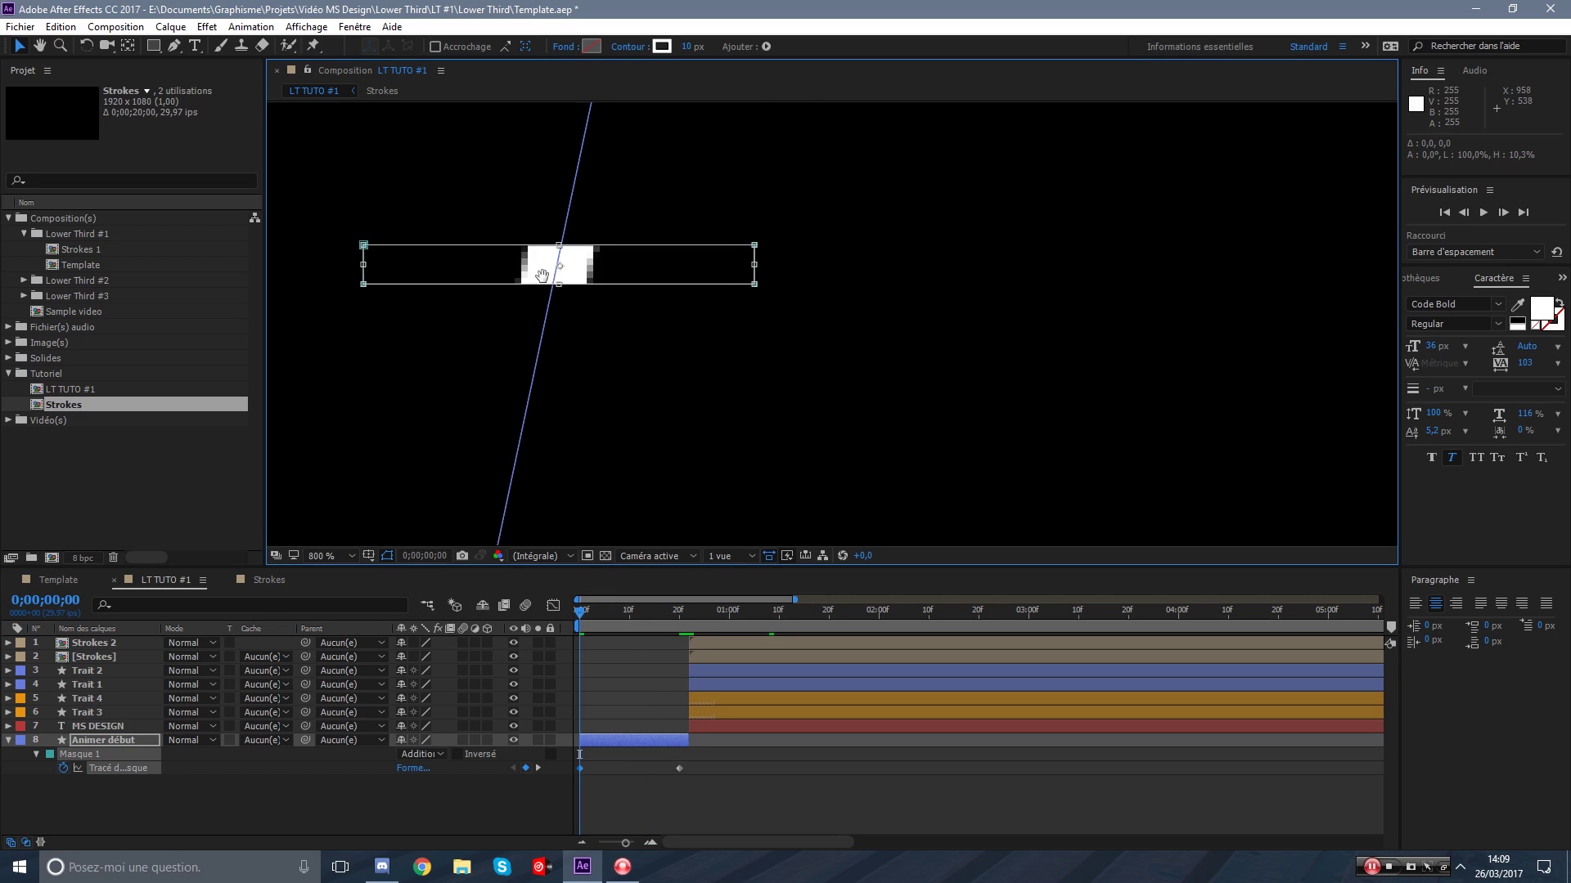
left_click_drag(542, 274, 766, 338)
scroll(765, 339, "up", 1)
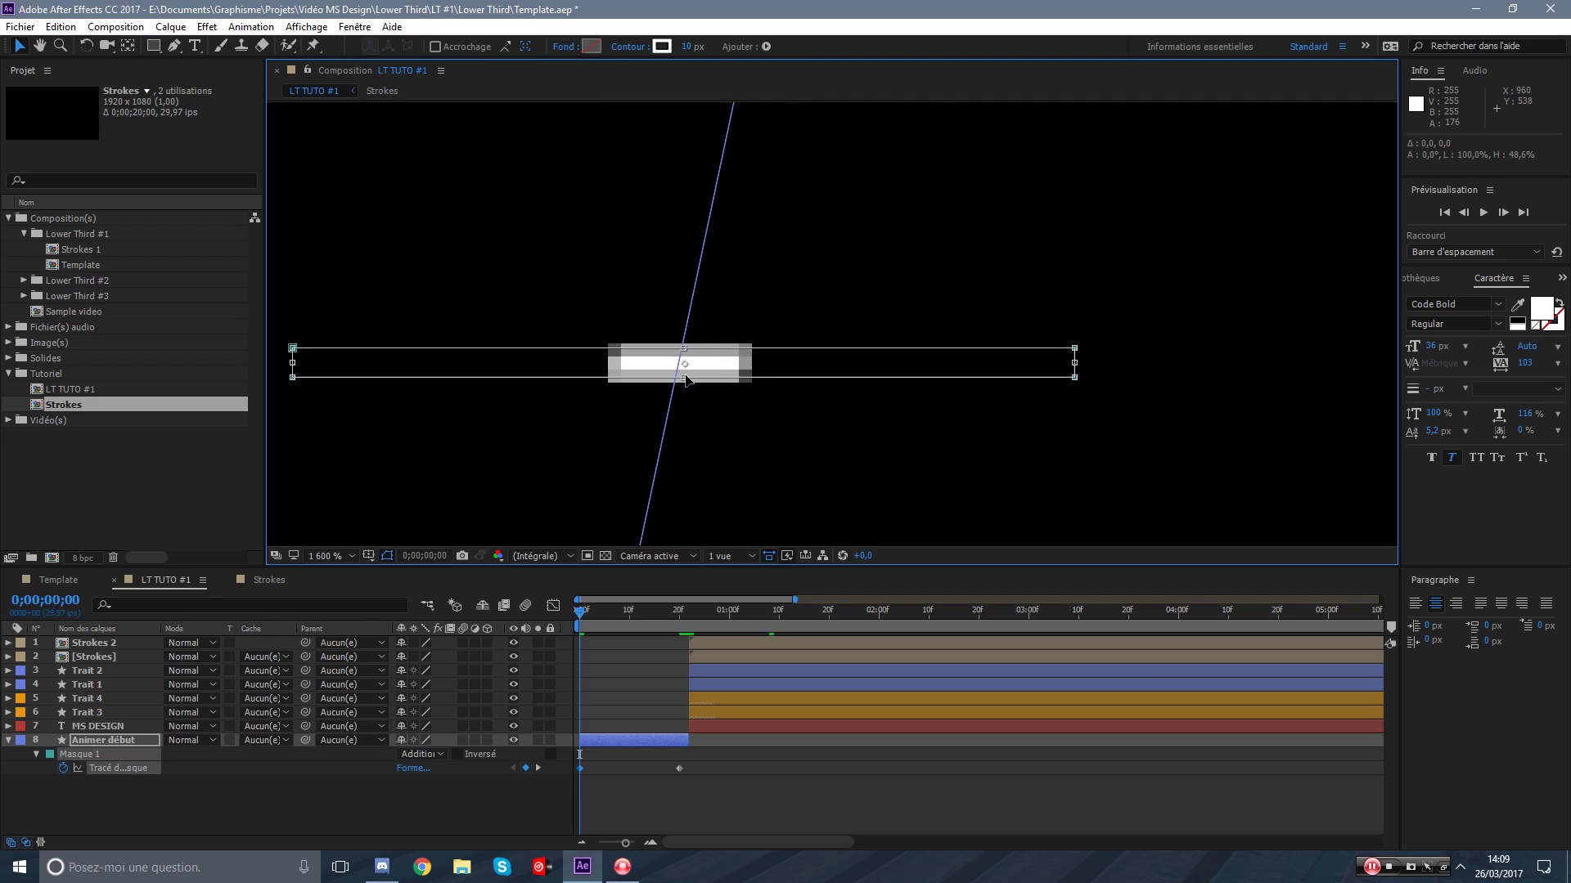
left_click_drag(685, 376, 701, 364)
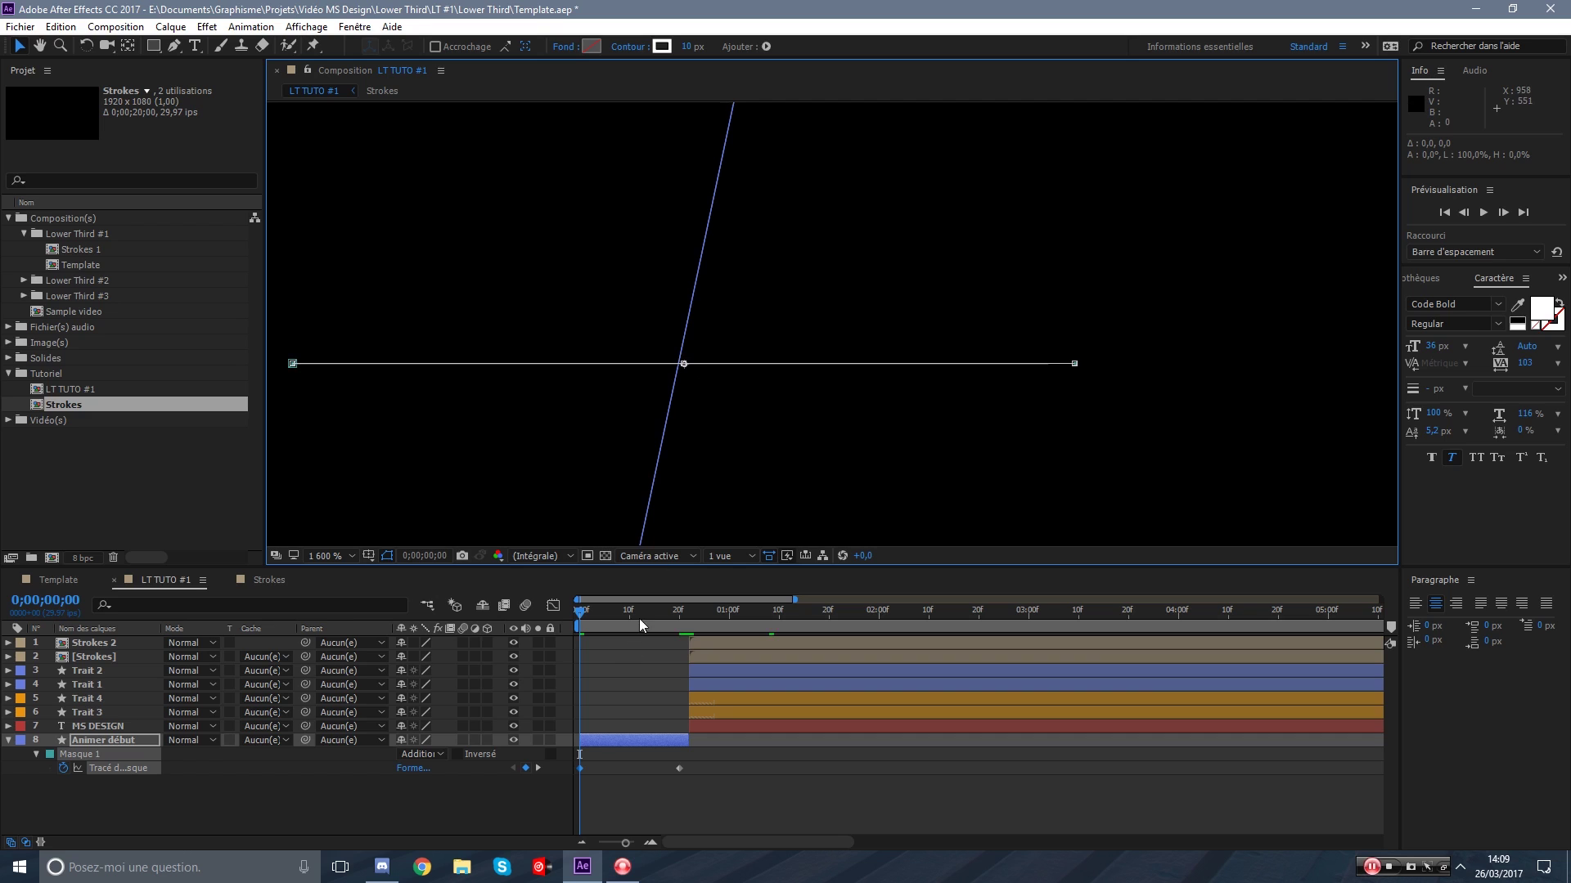
Fit the composition in the viewer and play back the opening stroke's reveal from the start.
left_click(326, 556)
left_click(385, 278)
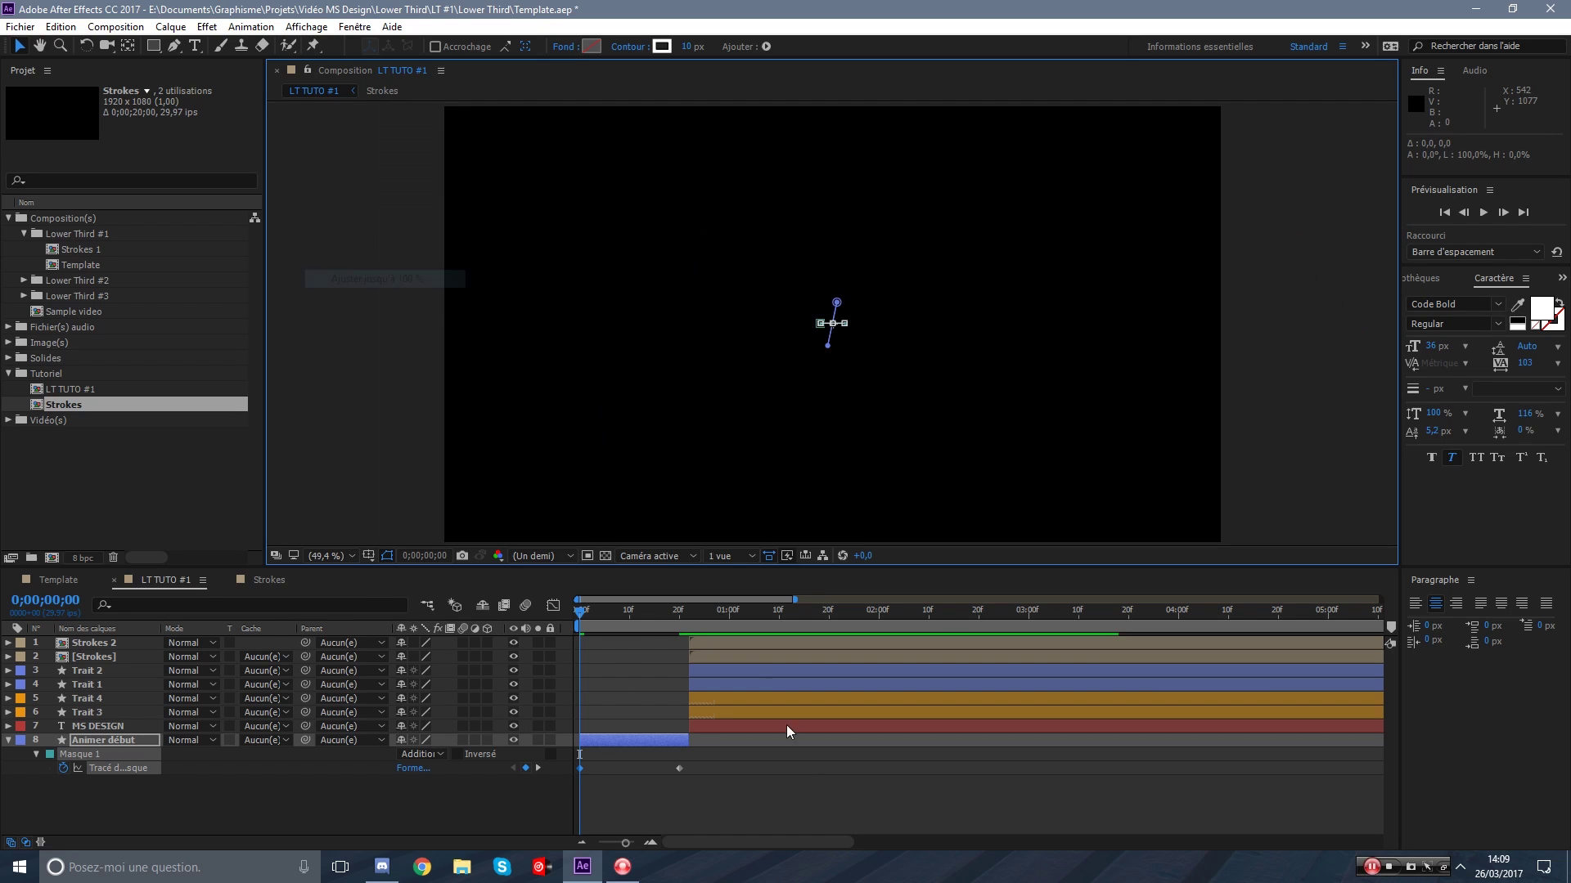
left_click(852, 786)
key("space")
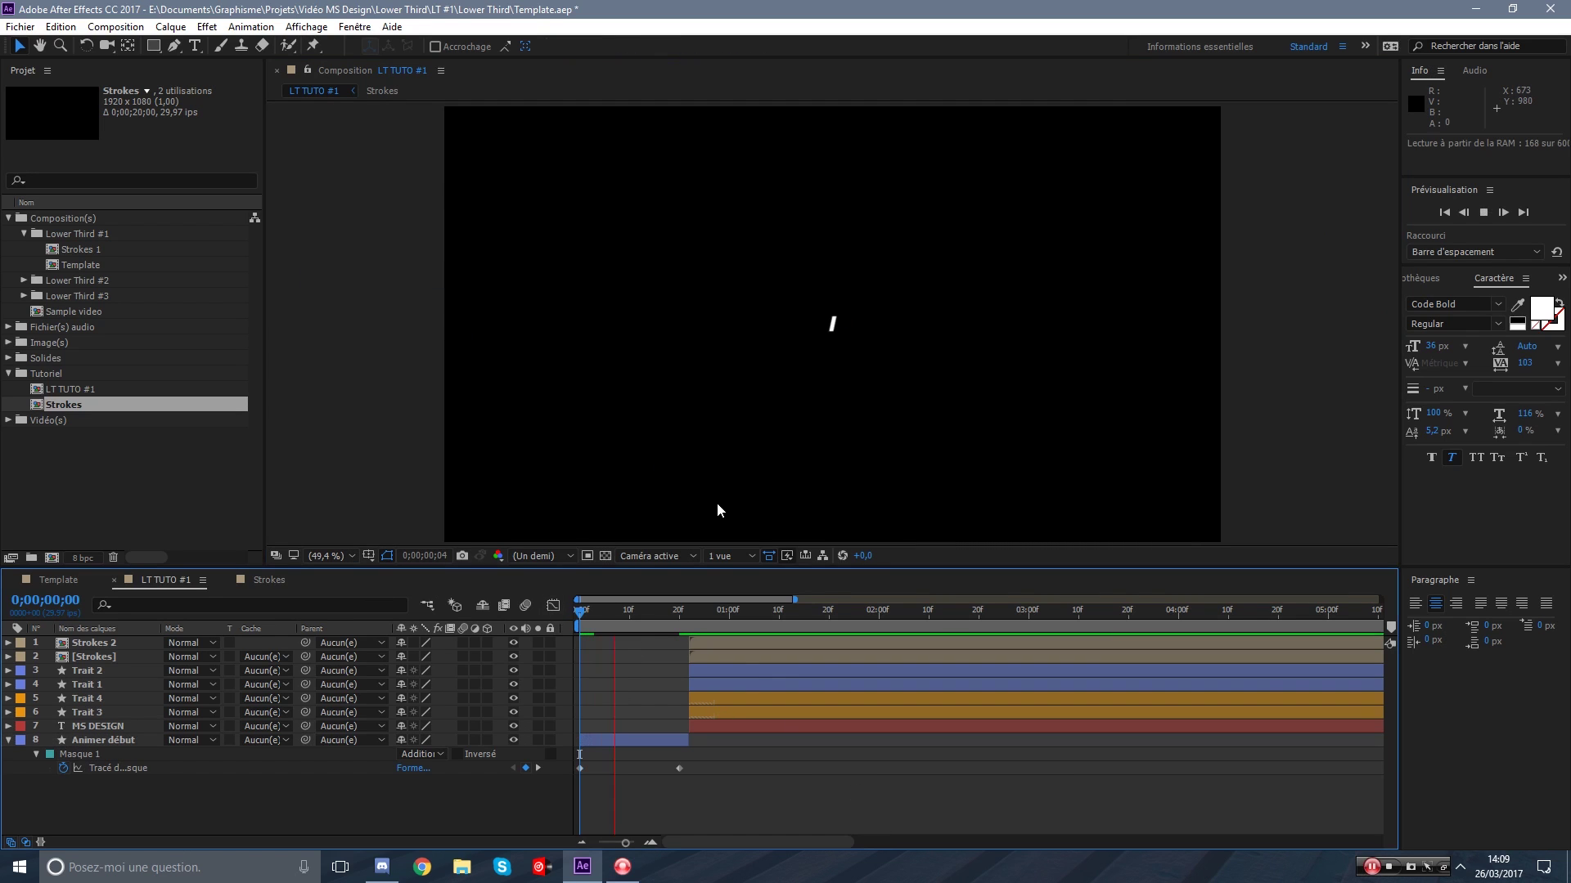
key("space")
key("space")
left_click_drag(662, 616, 569, 626)
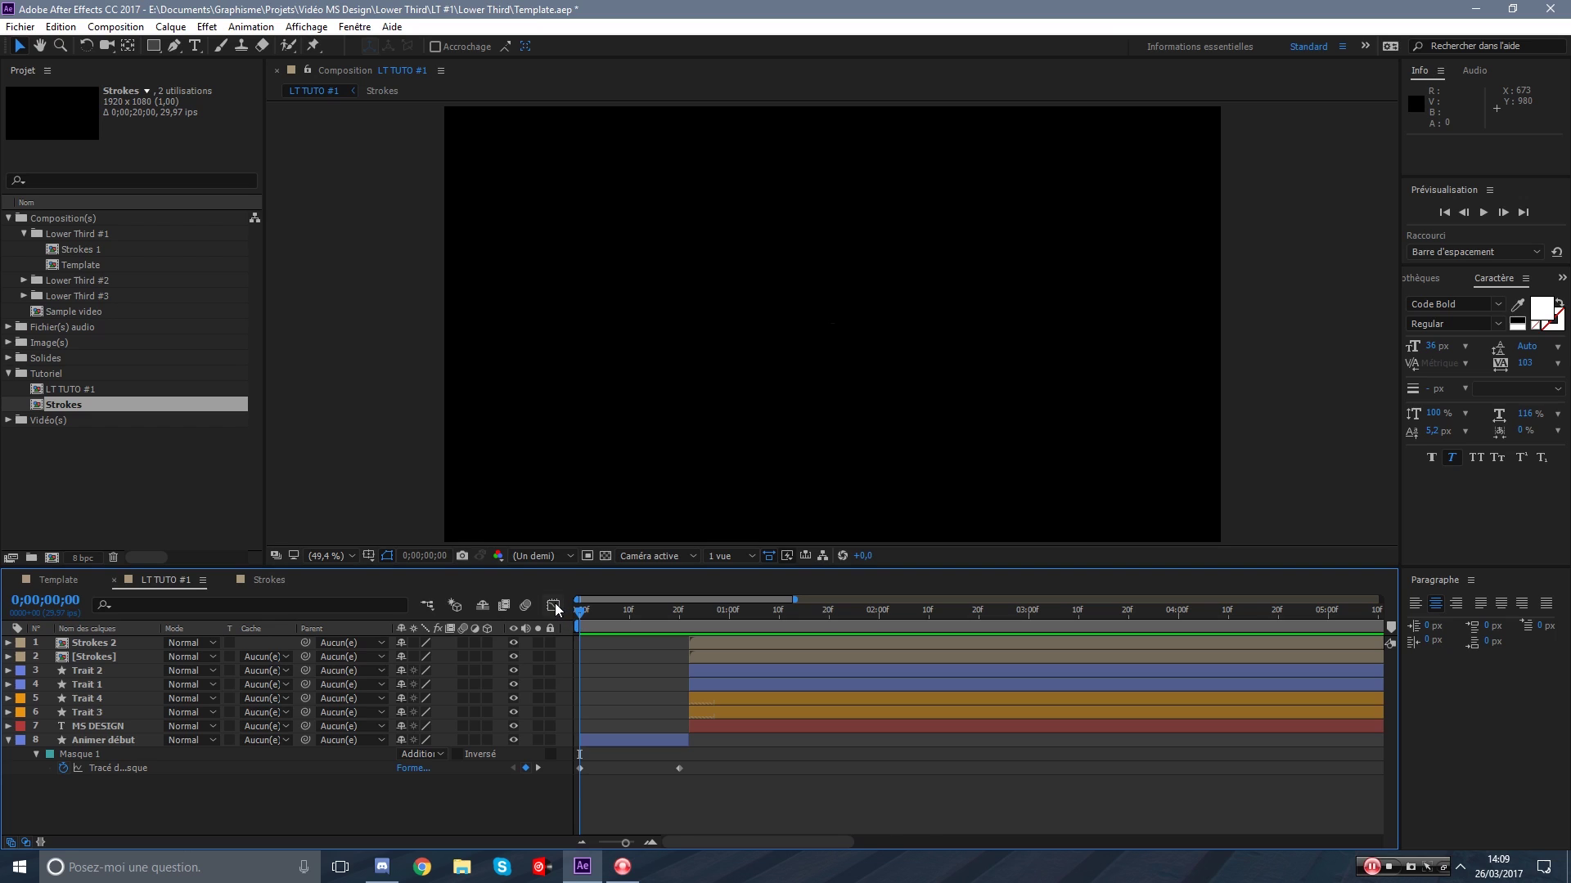
Apply Easy Ease to the Animer début mask path keyframes and raise the final keyframe's incoming influence to about 90%.
left_click(555, 605)
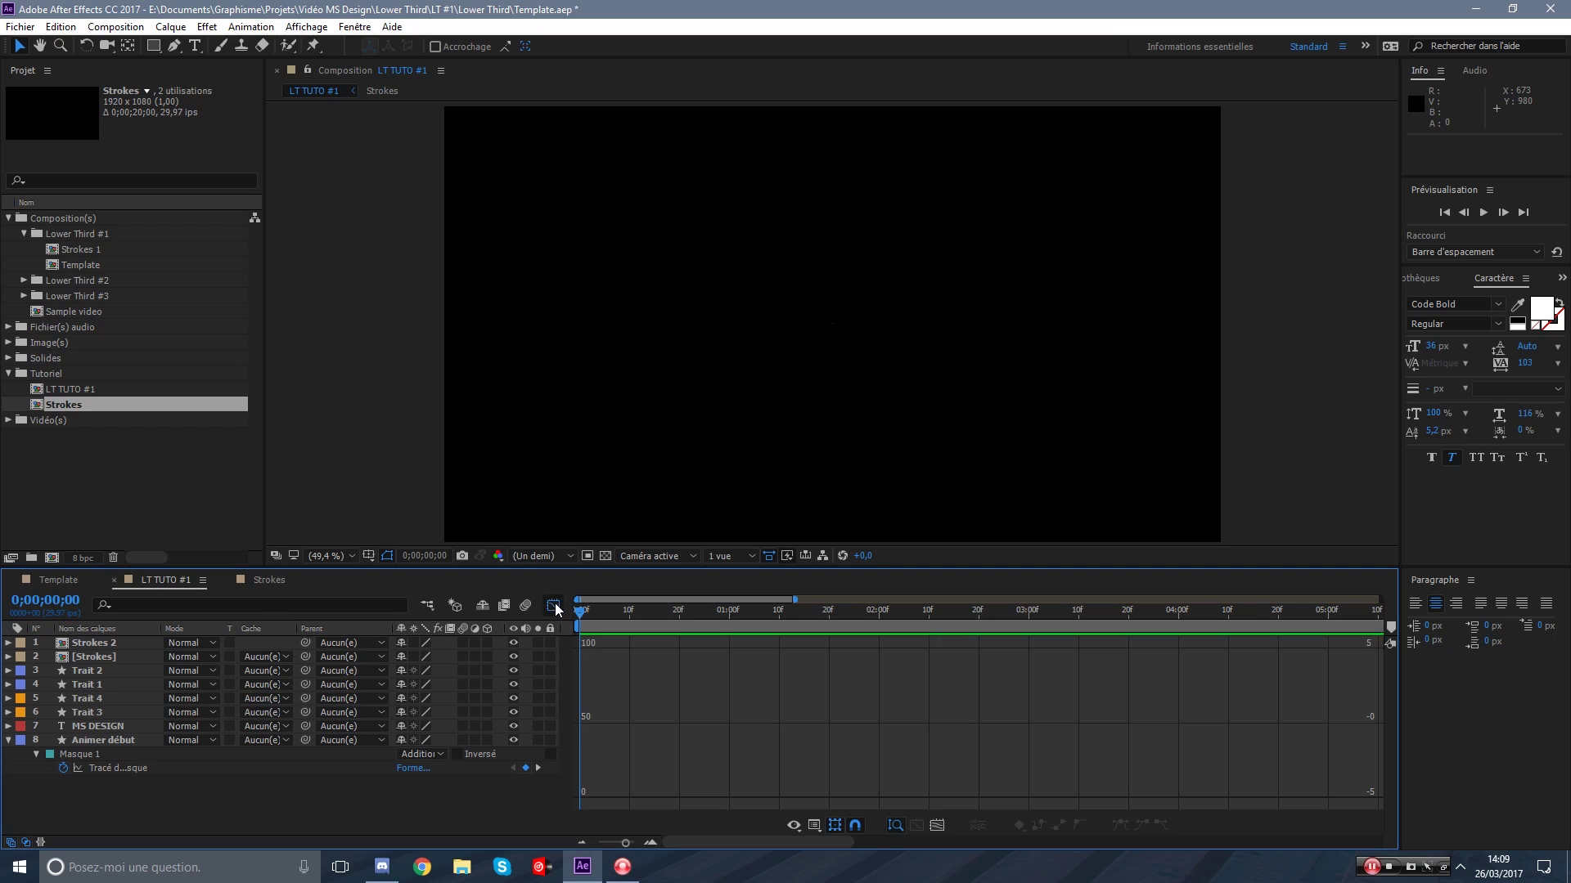
left_click(109, 767)
left_click(102, 806)
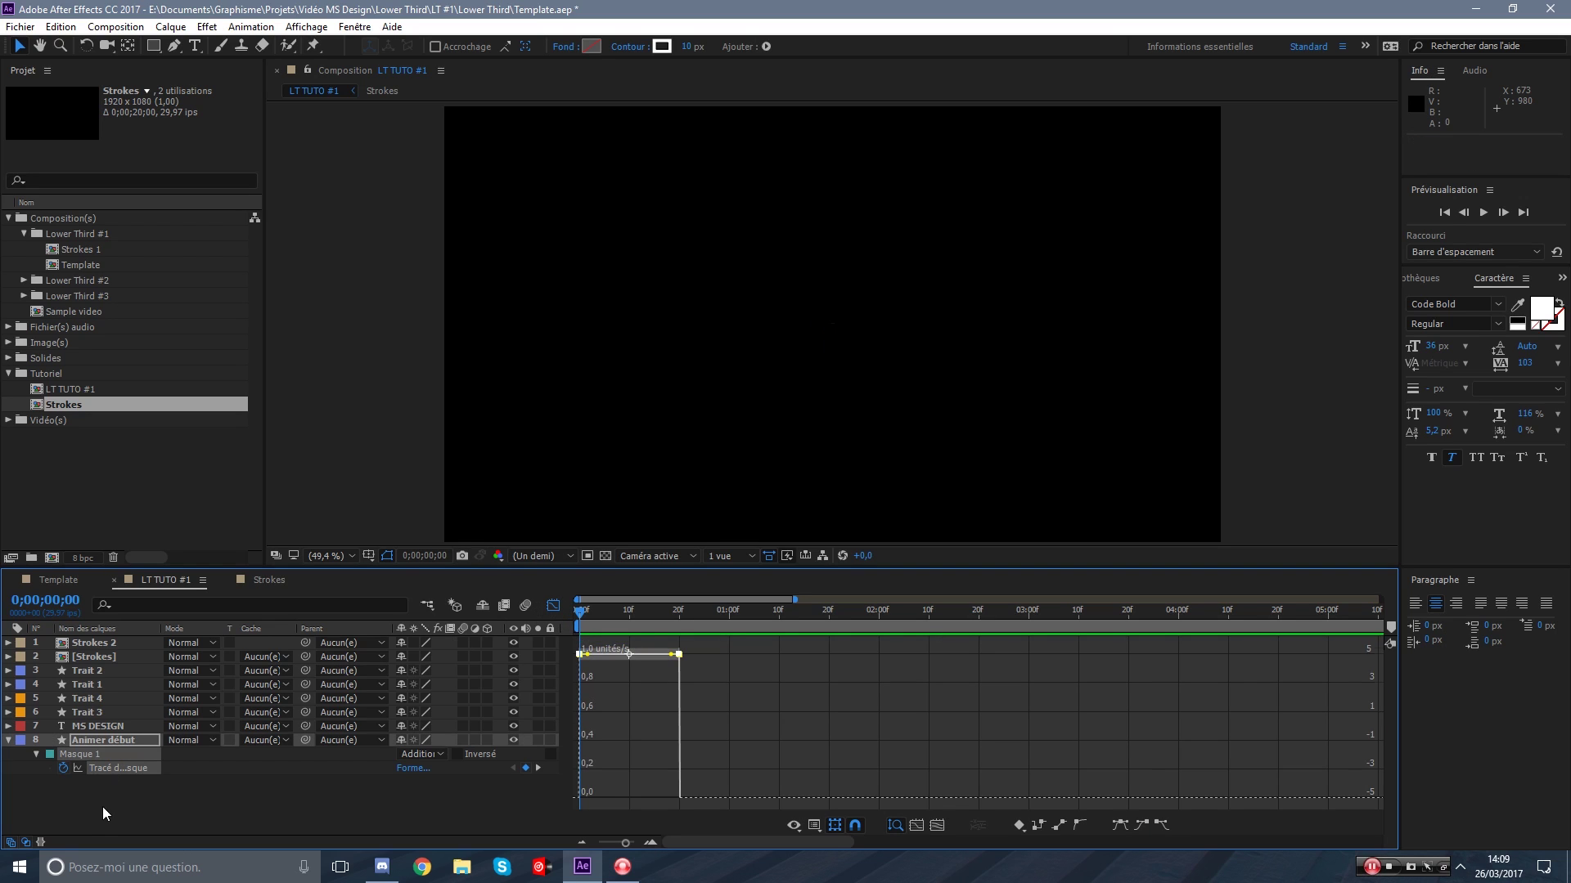
left_click(111, 771)
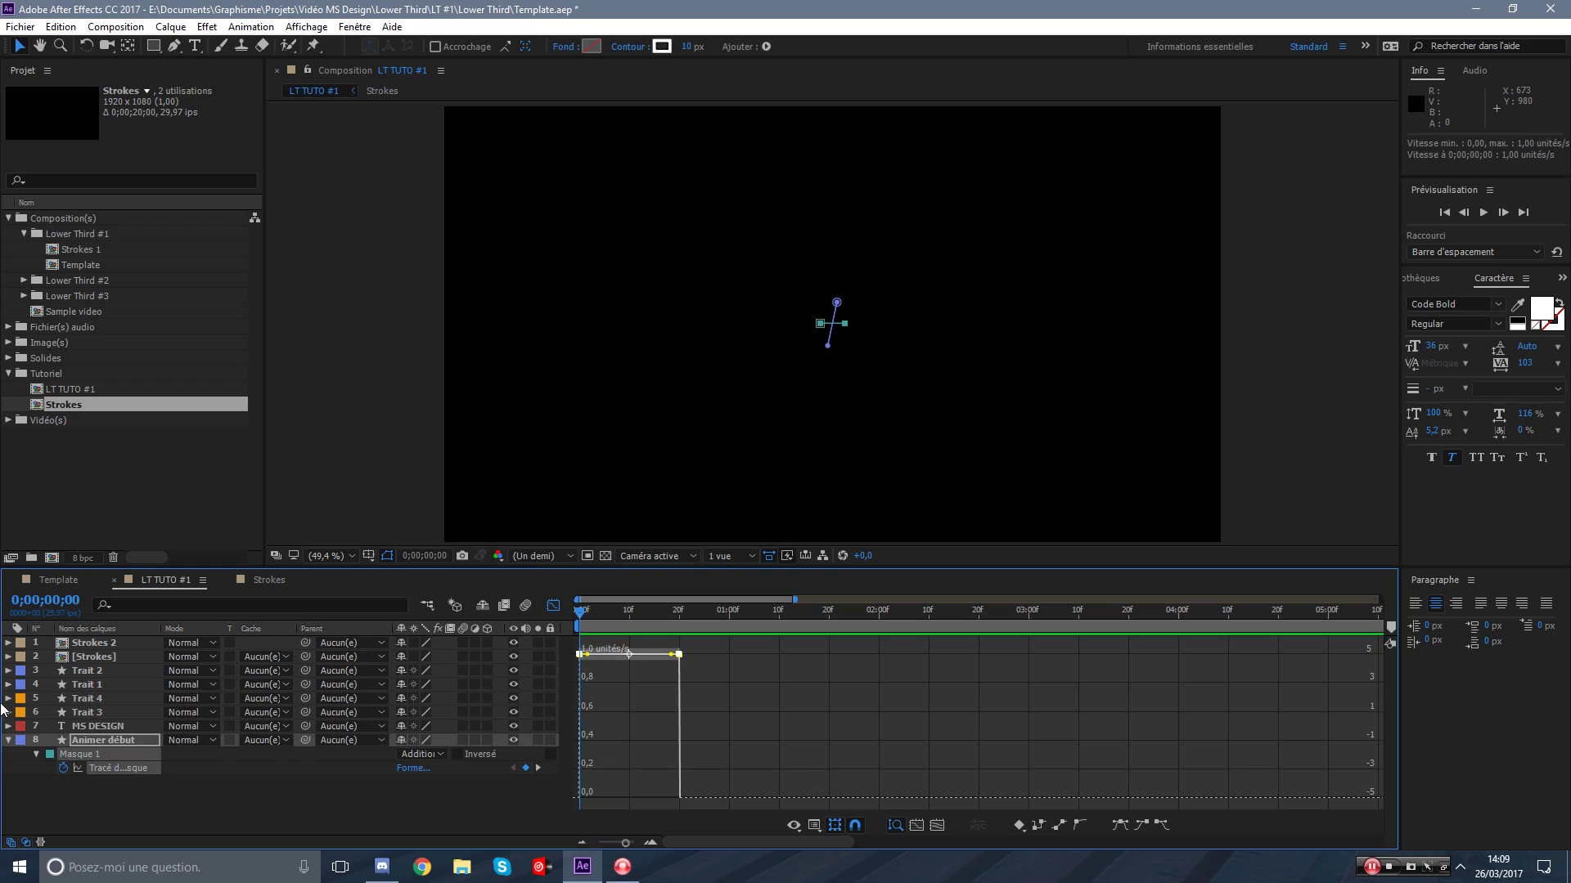
left_click(1127, 826)
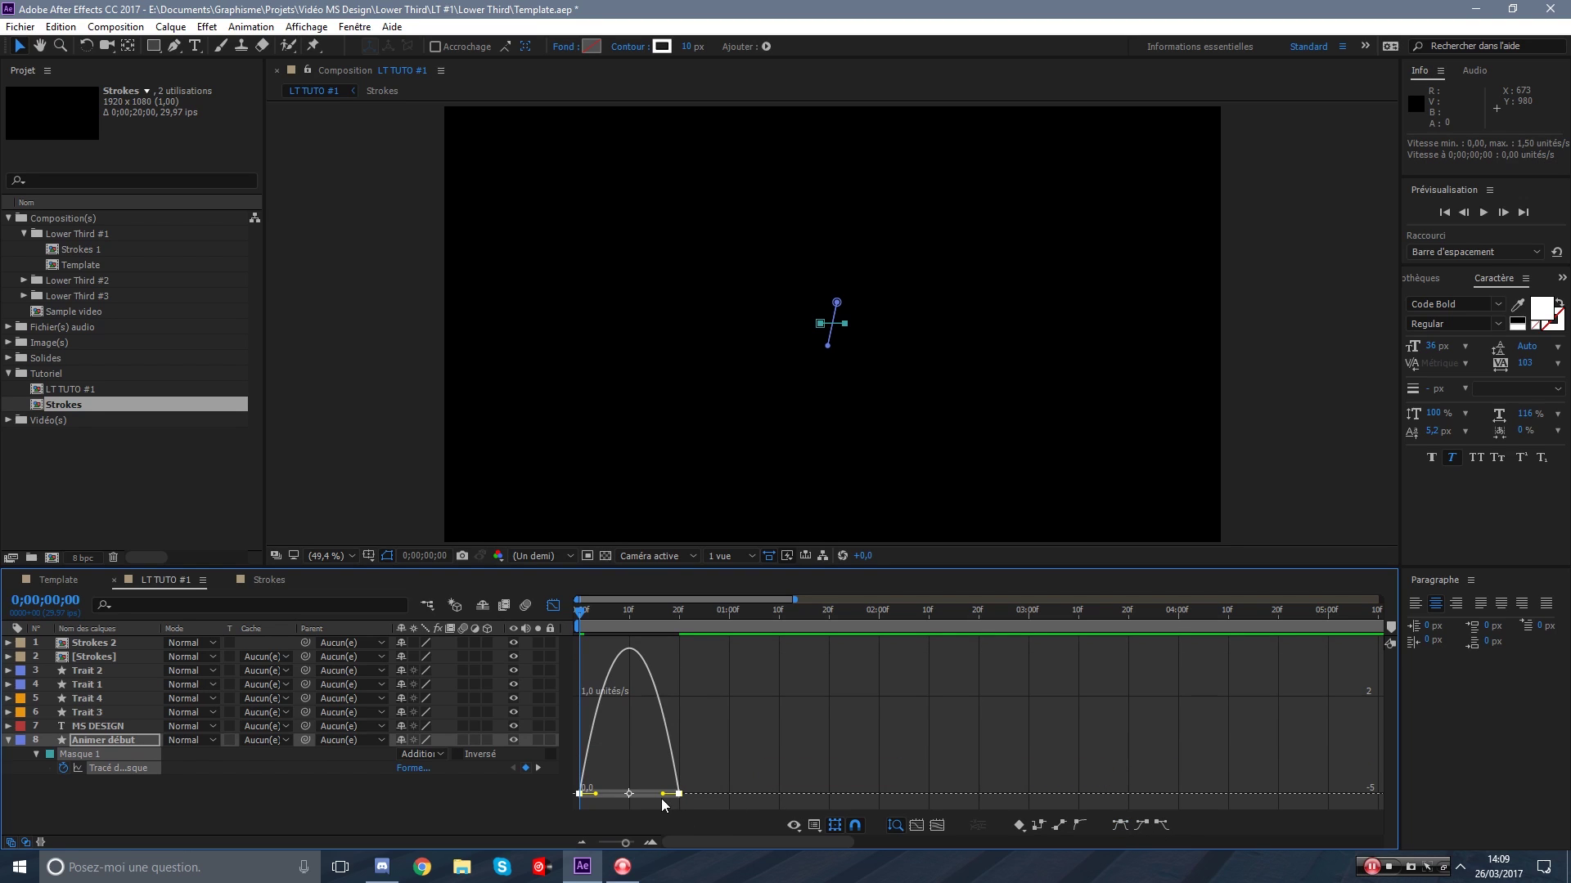
left_click_drag(663, 795, 632, 797)
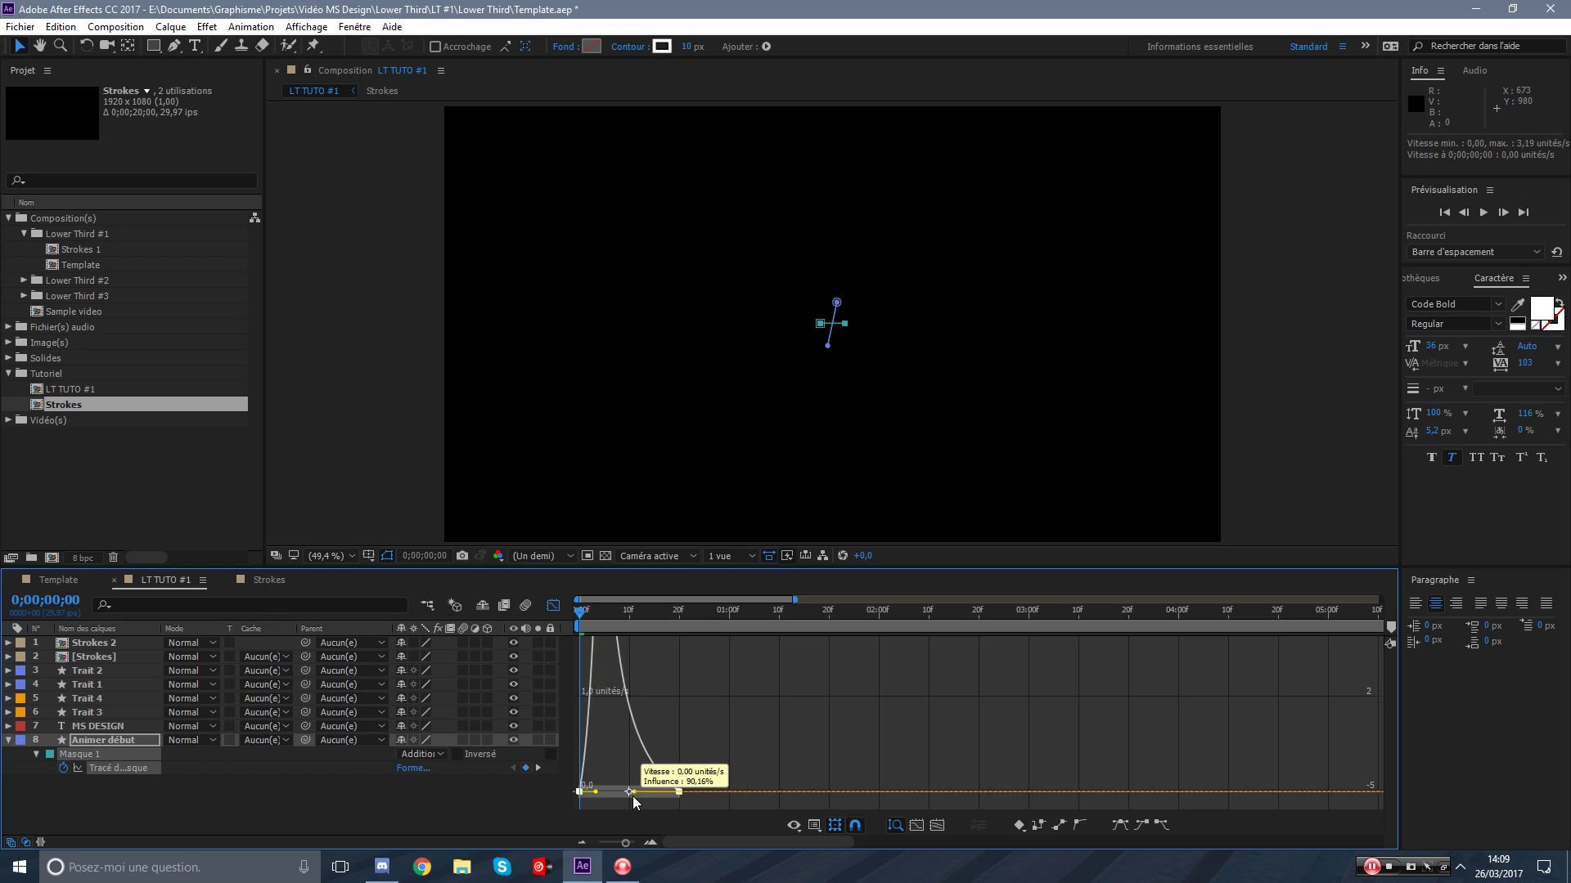
left_click(555, 608)
left_click(787, 789)
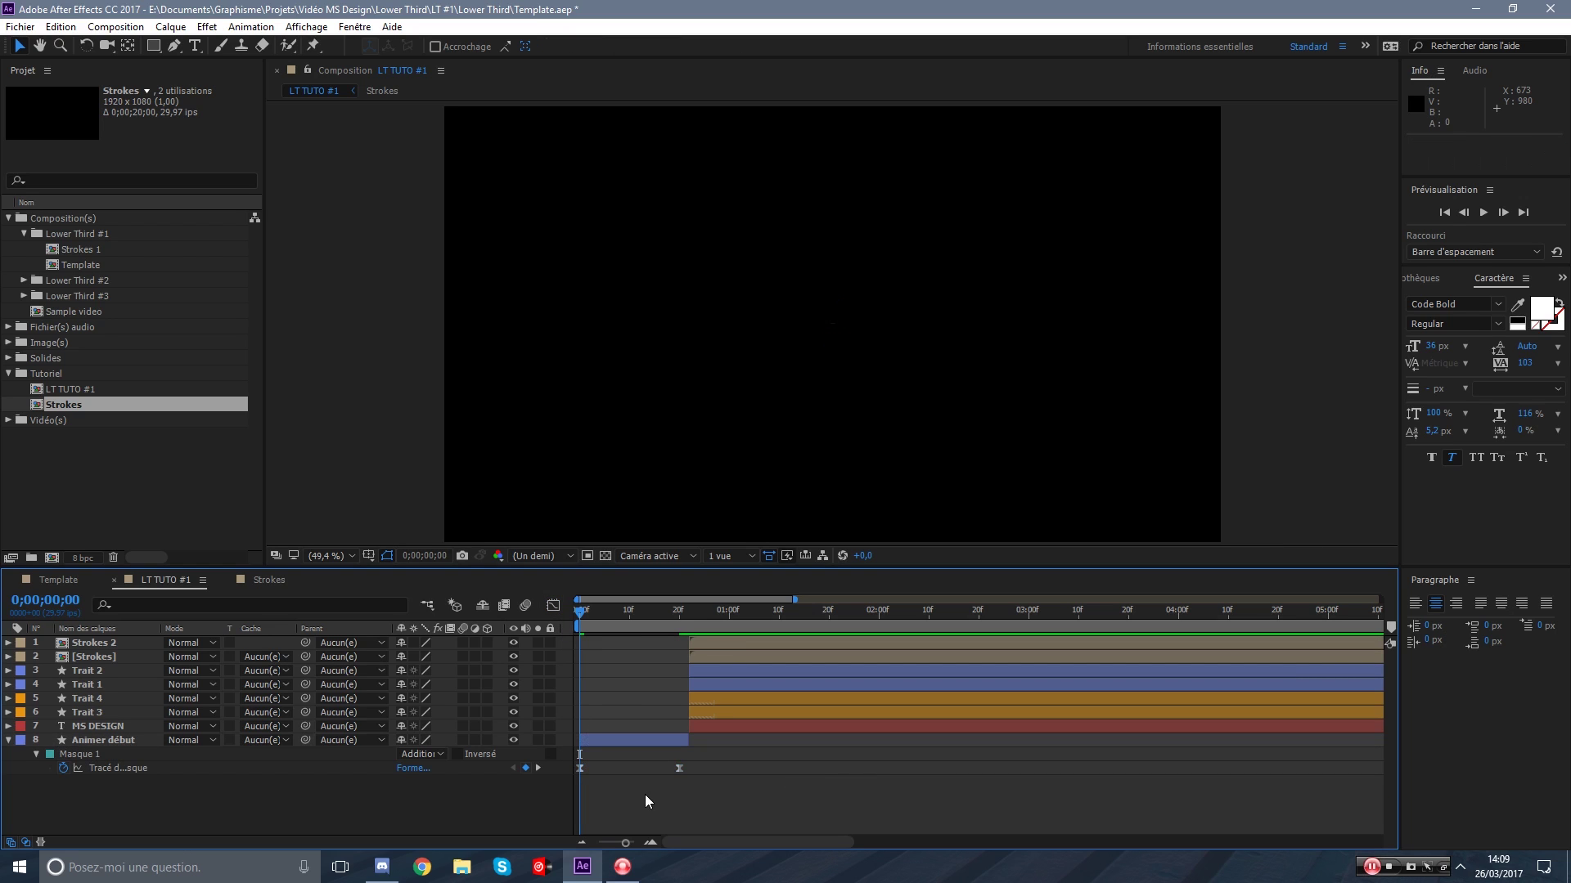
Play back the eased opening and compare the LT TUTO #1 title with the one in the Template composition.
key("space")
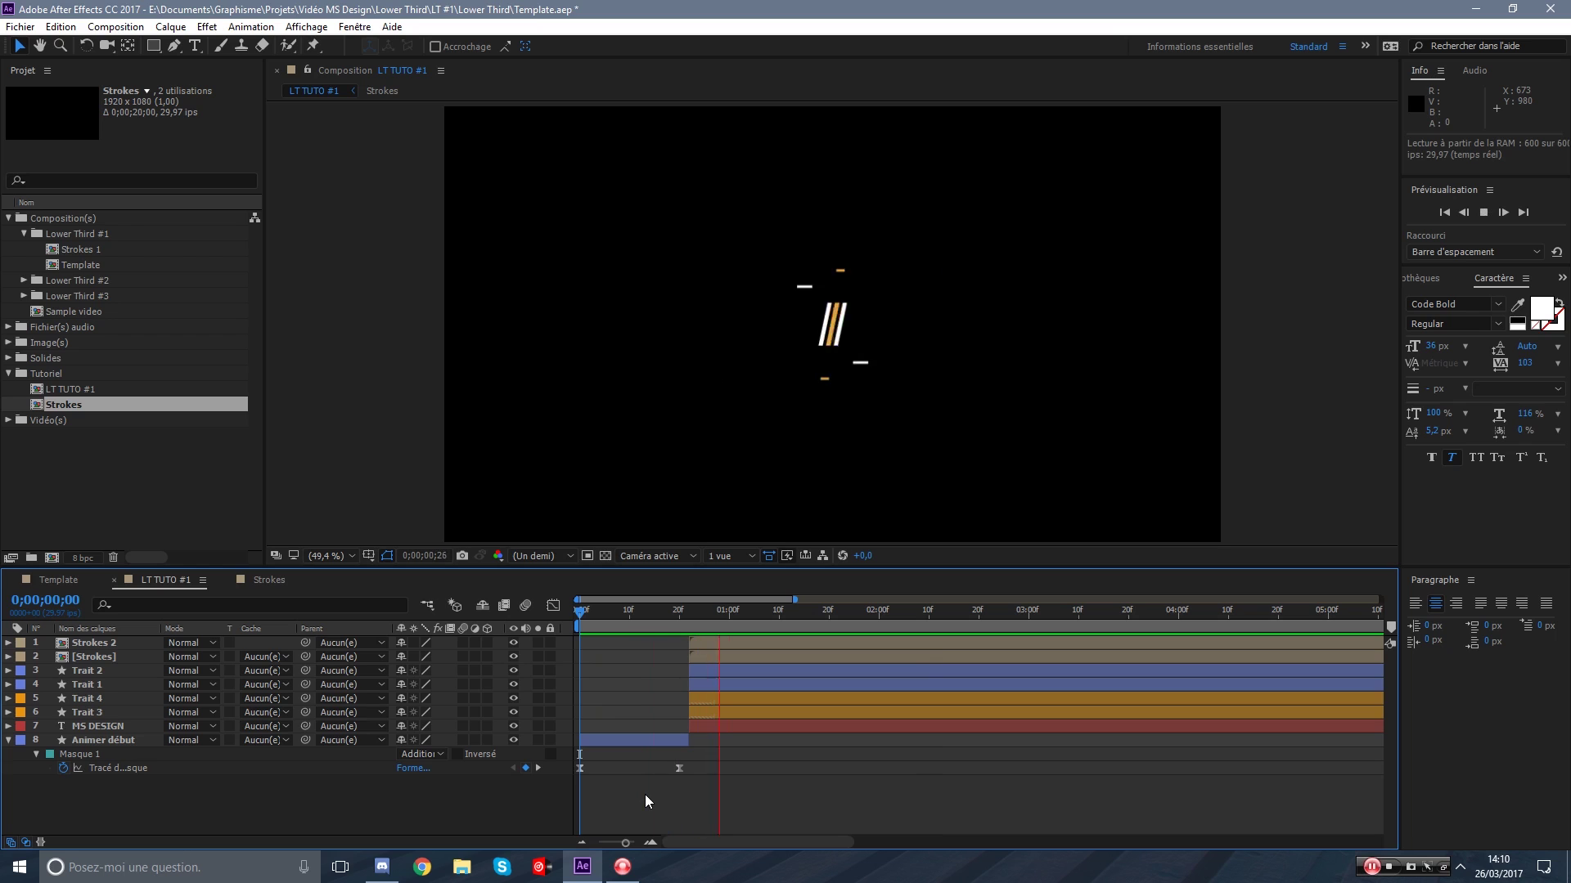
key("space")
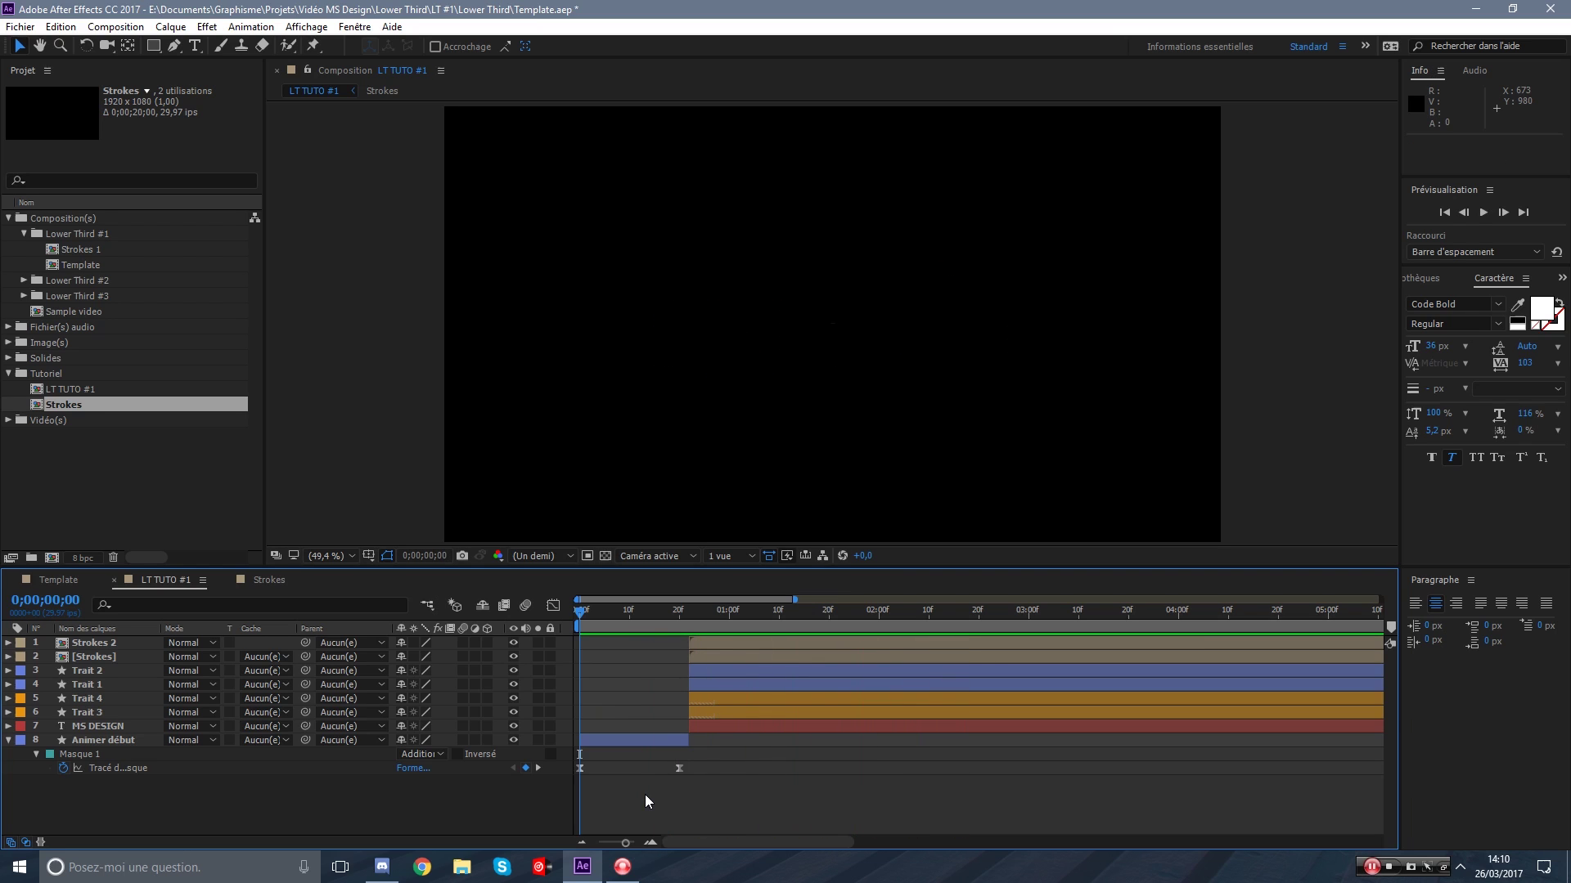
left_click_drag(581, 612, 872, 620)
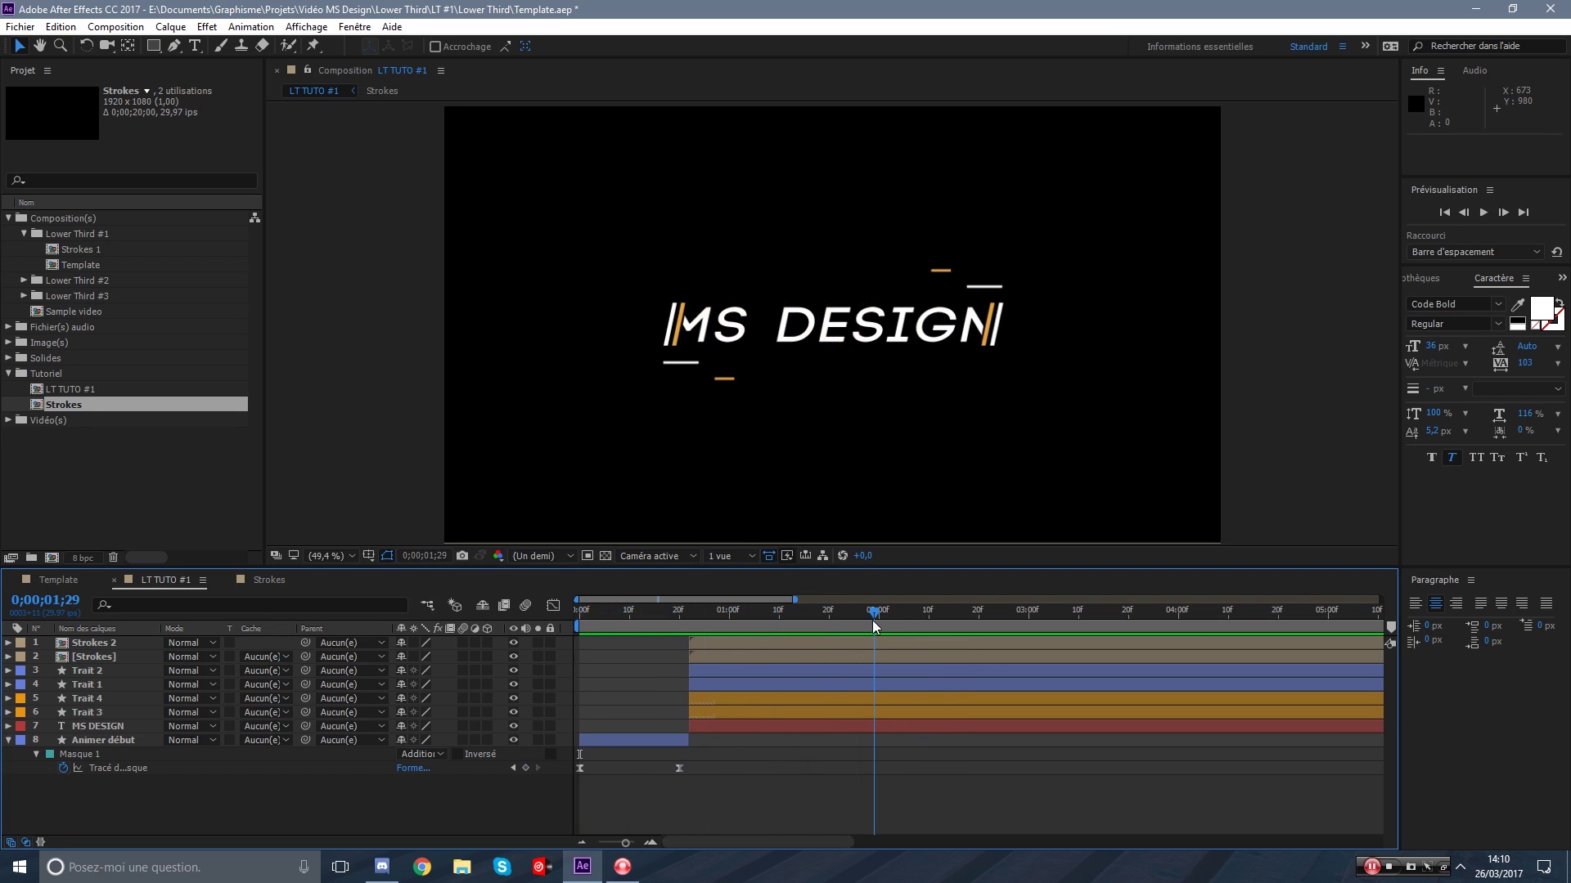
left_click(38, 586)
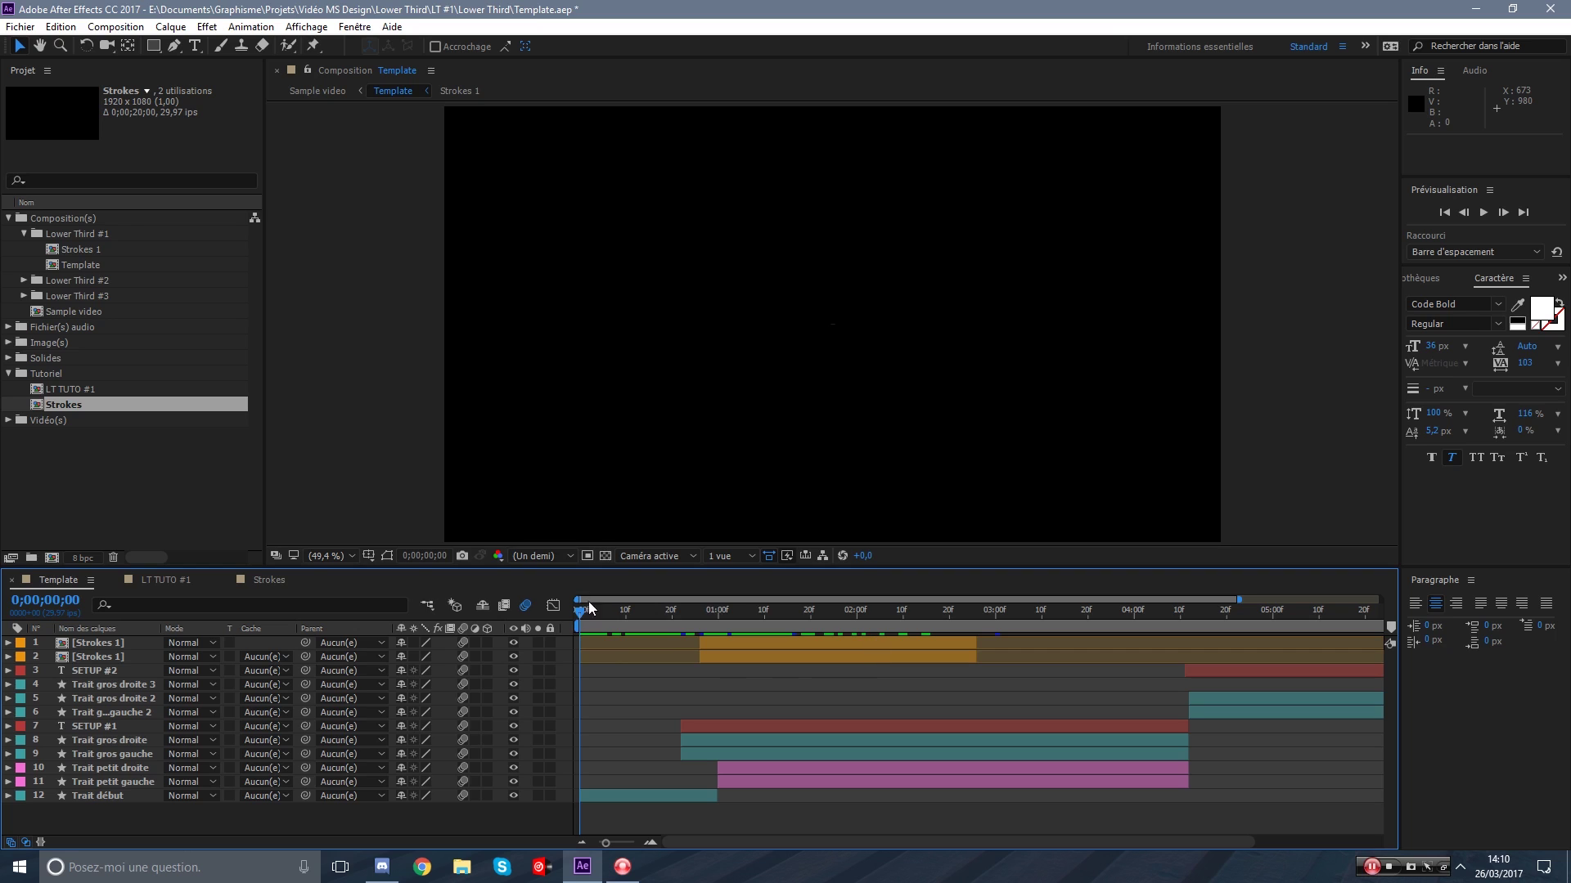
left_click_drag(833, 620, 1323, 671)
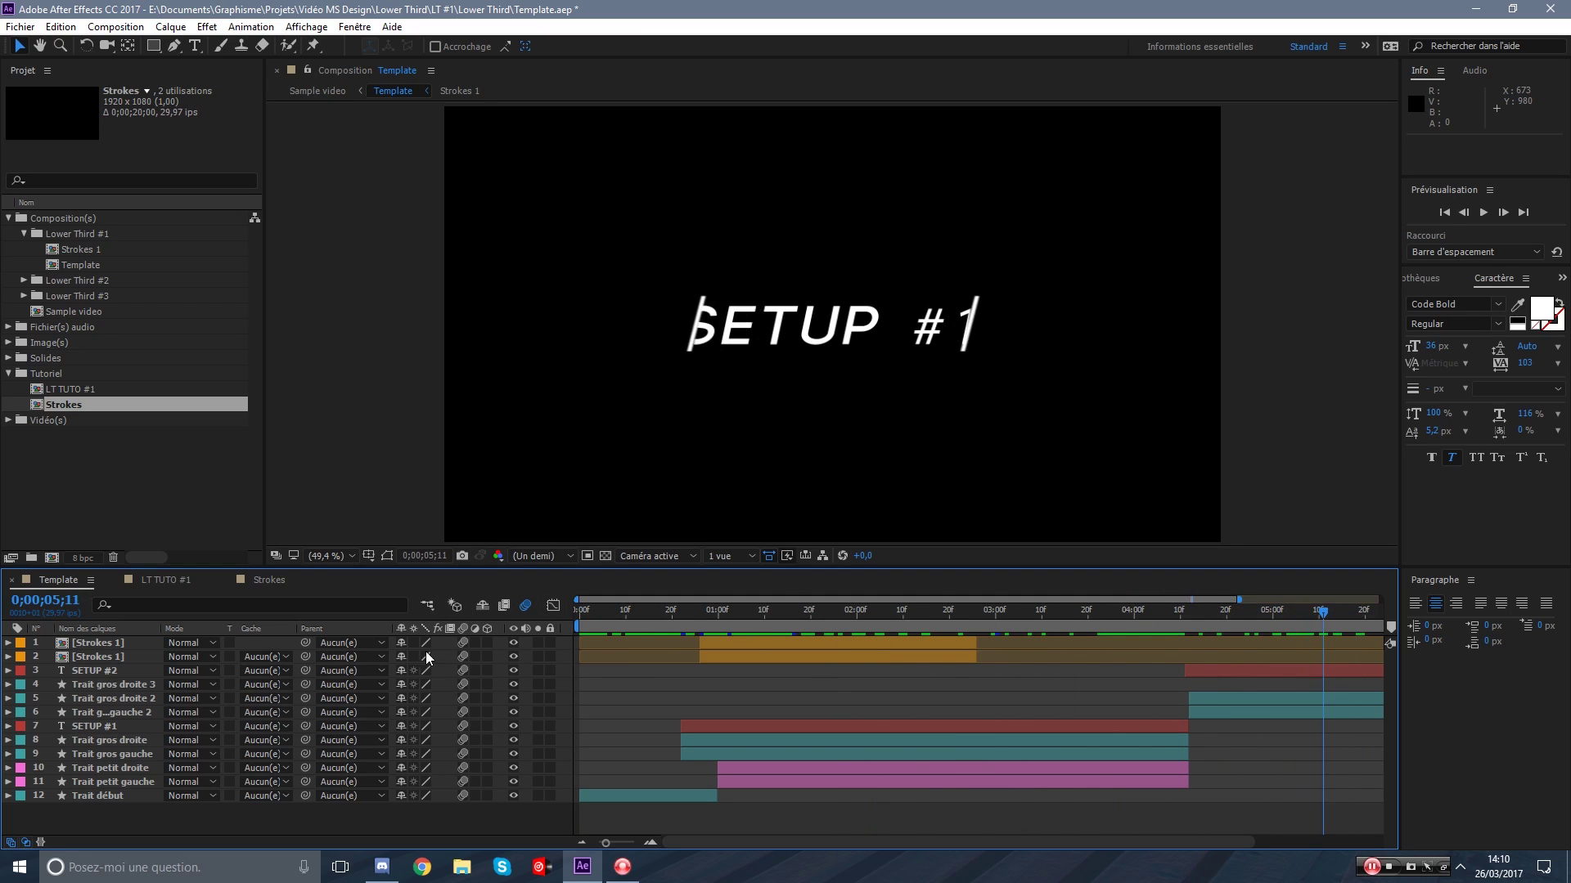
left_click(166, 581)
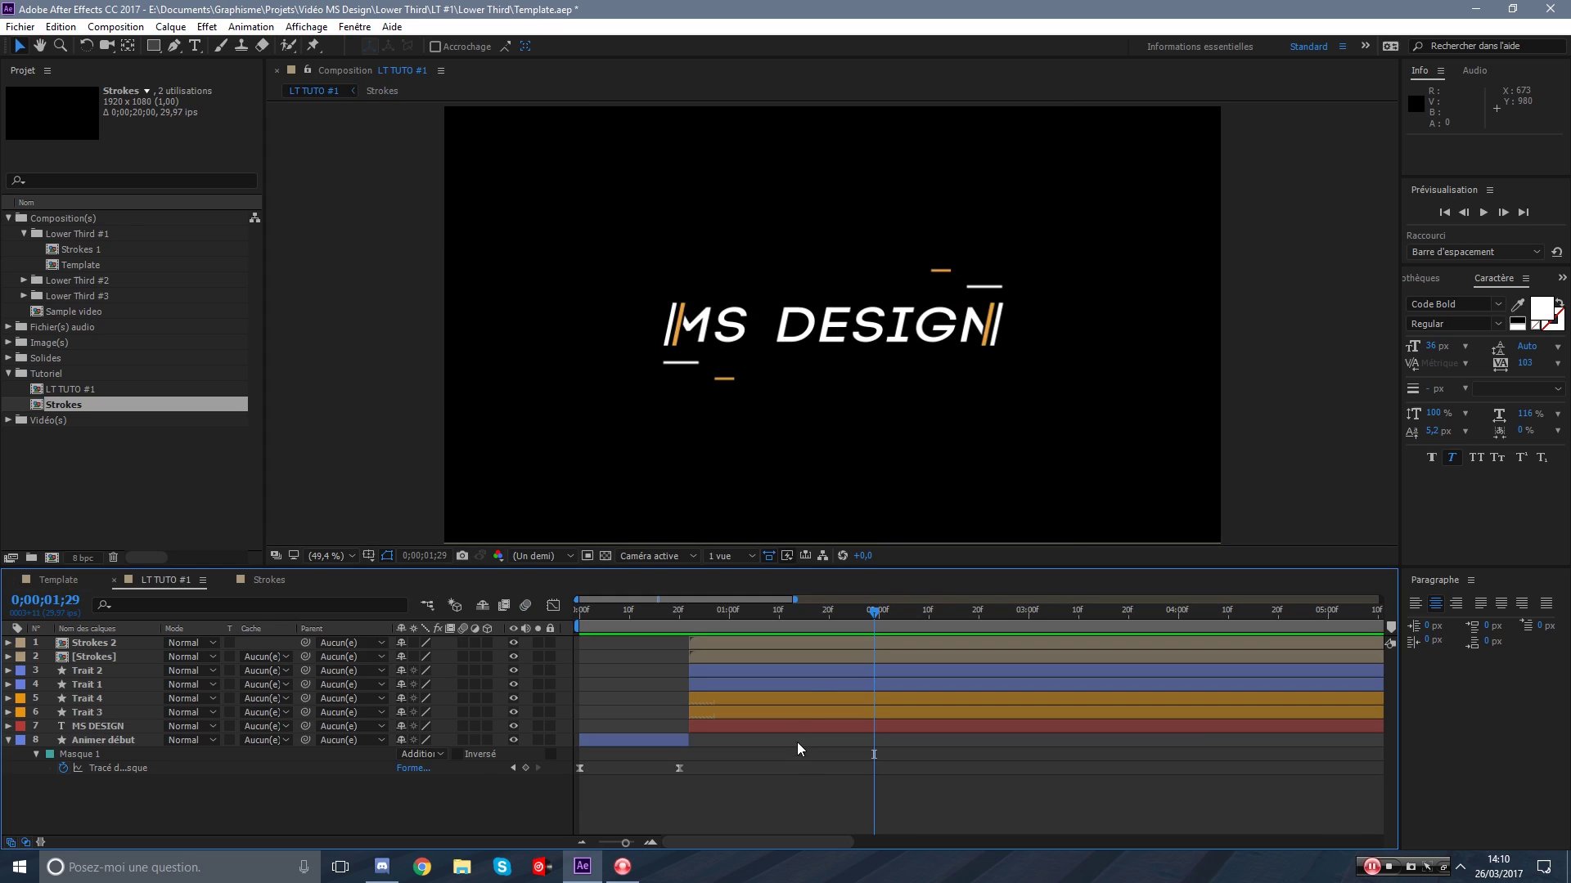
Widen the visible LT TUTO #1 timeline range to 0;00;14;12 and play back the lower third from the start.
left_click_drag(795, 600, 1157, 600)
key("Home")
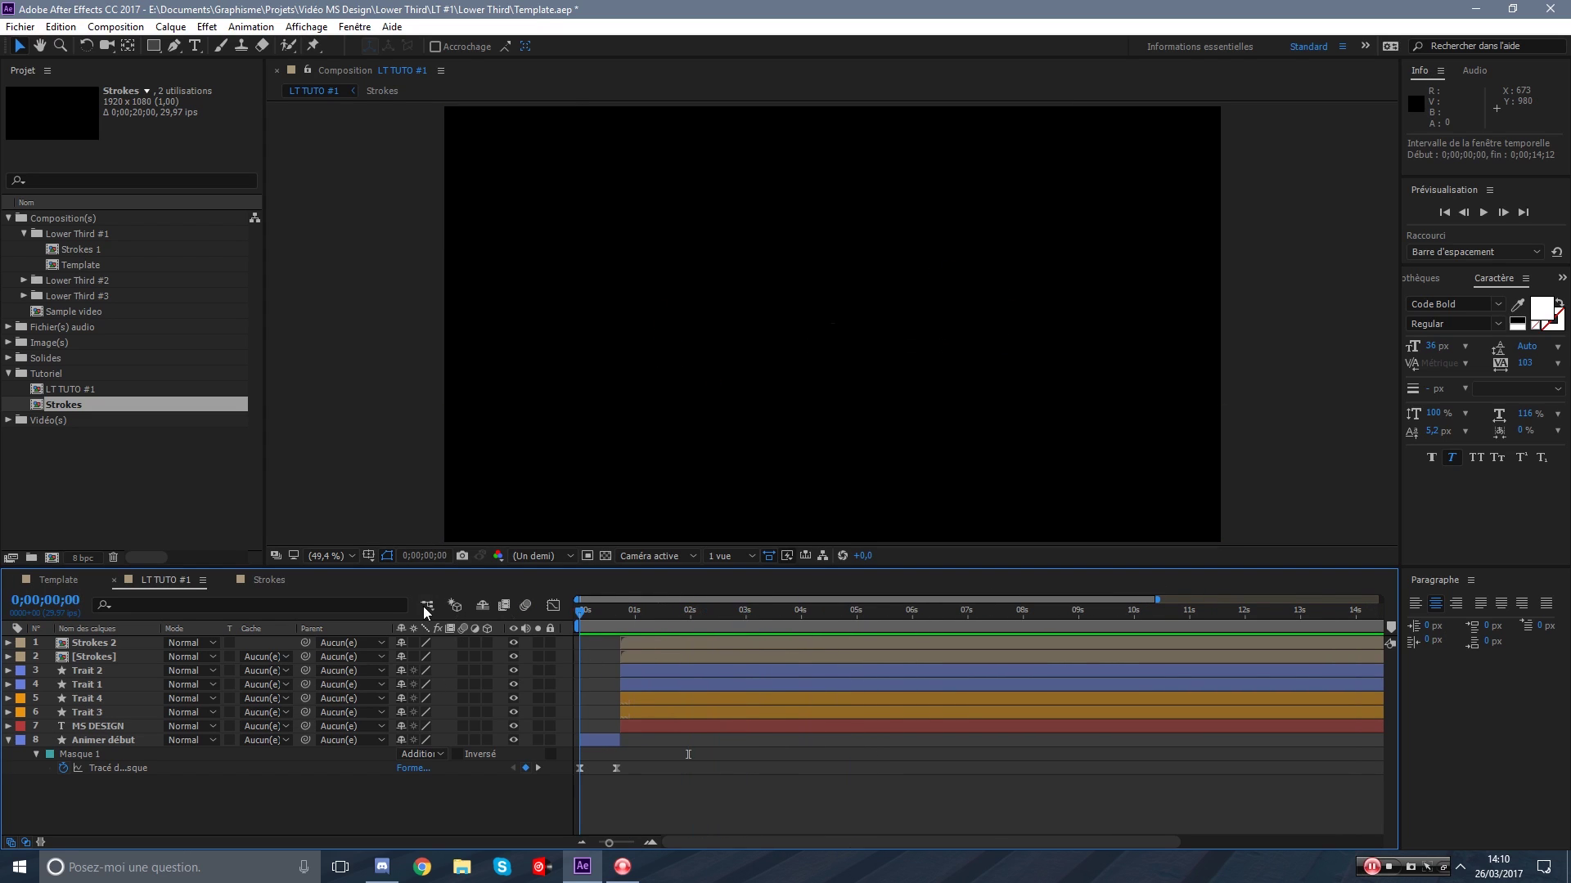
key("space")
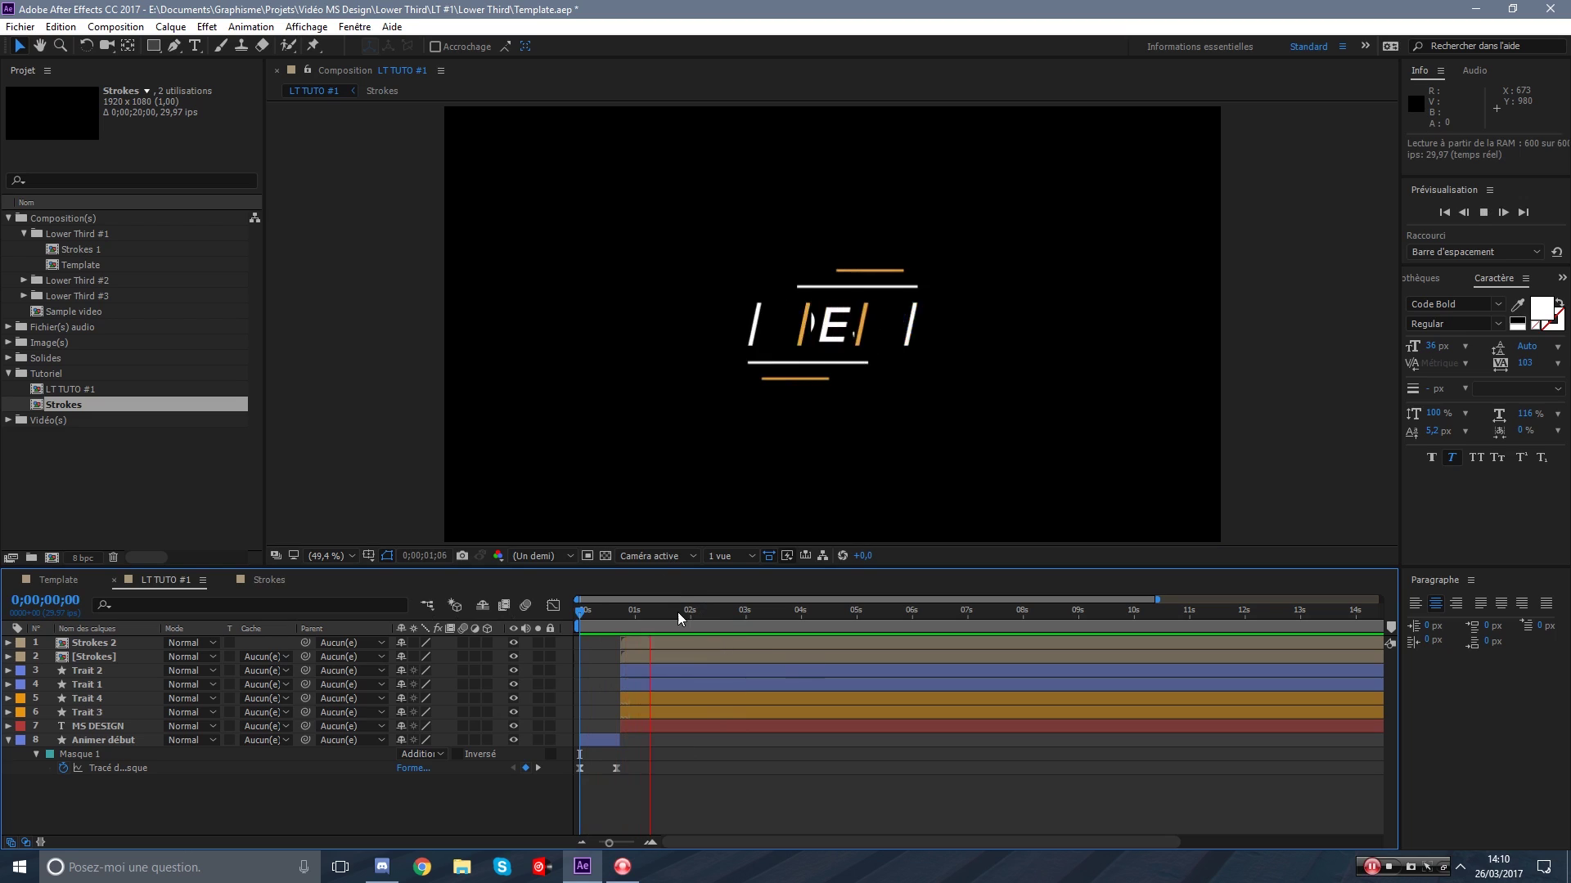
left_click_drag(674, 613, 540, 631)
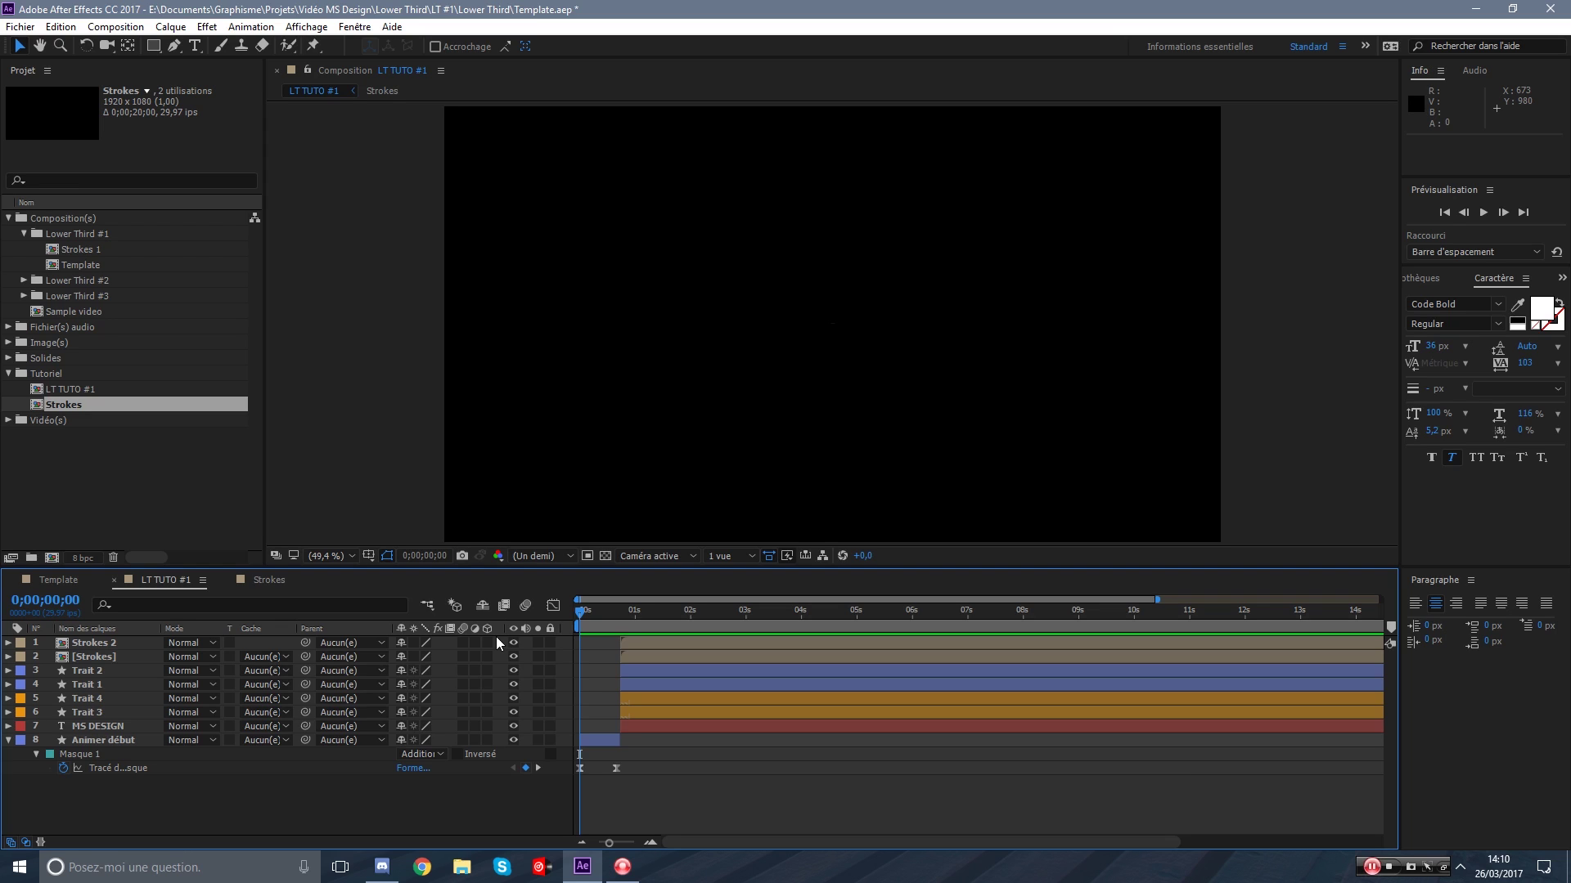
key("space")
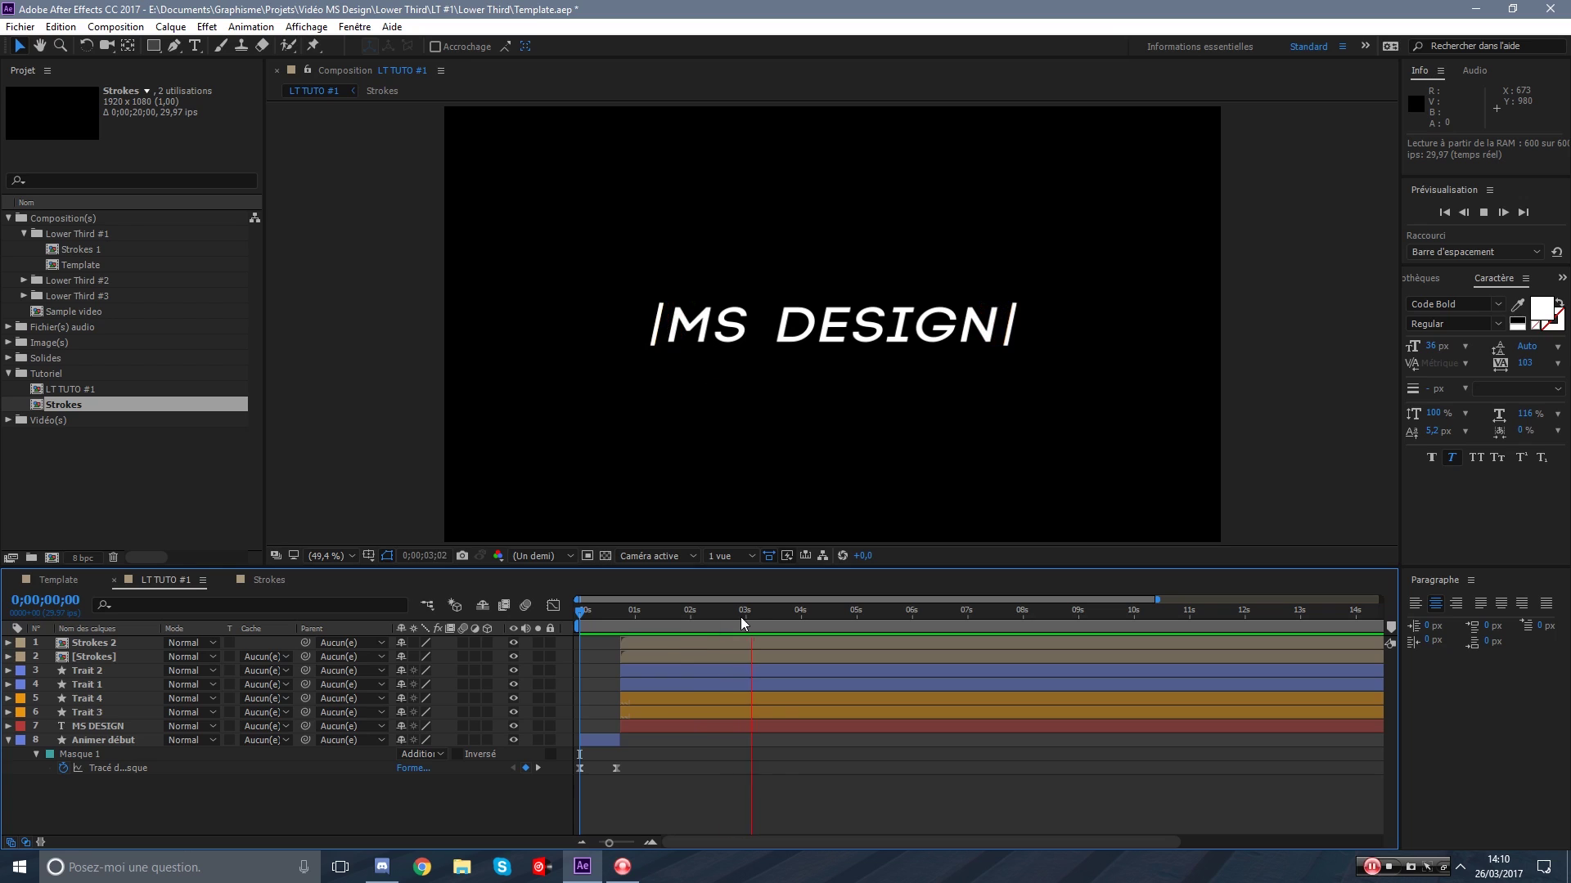
Split the Trait 3 and Trait 4 layers at 0;00;03;23 and delete the parts after the cut.
left_click_drag(753, 617, 789, 621)
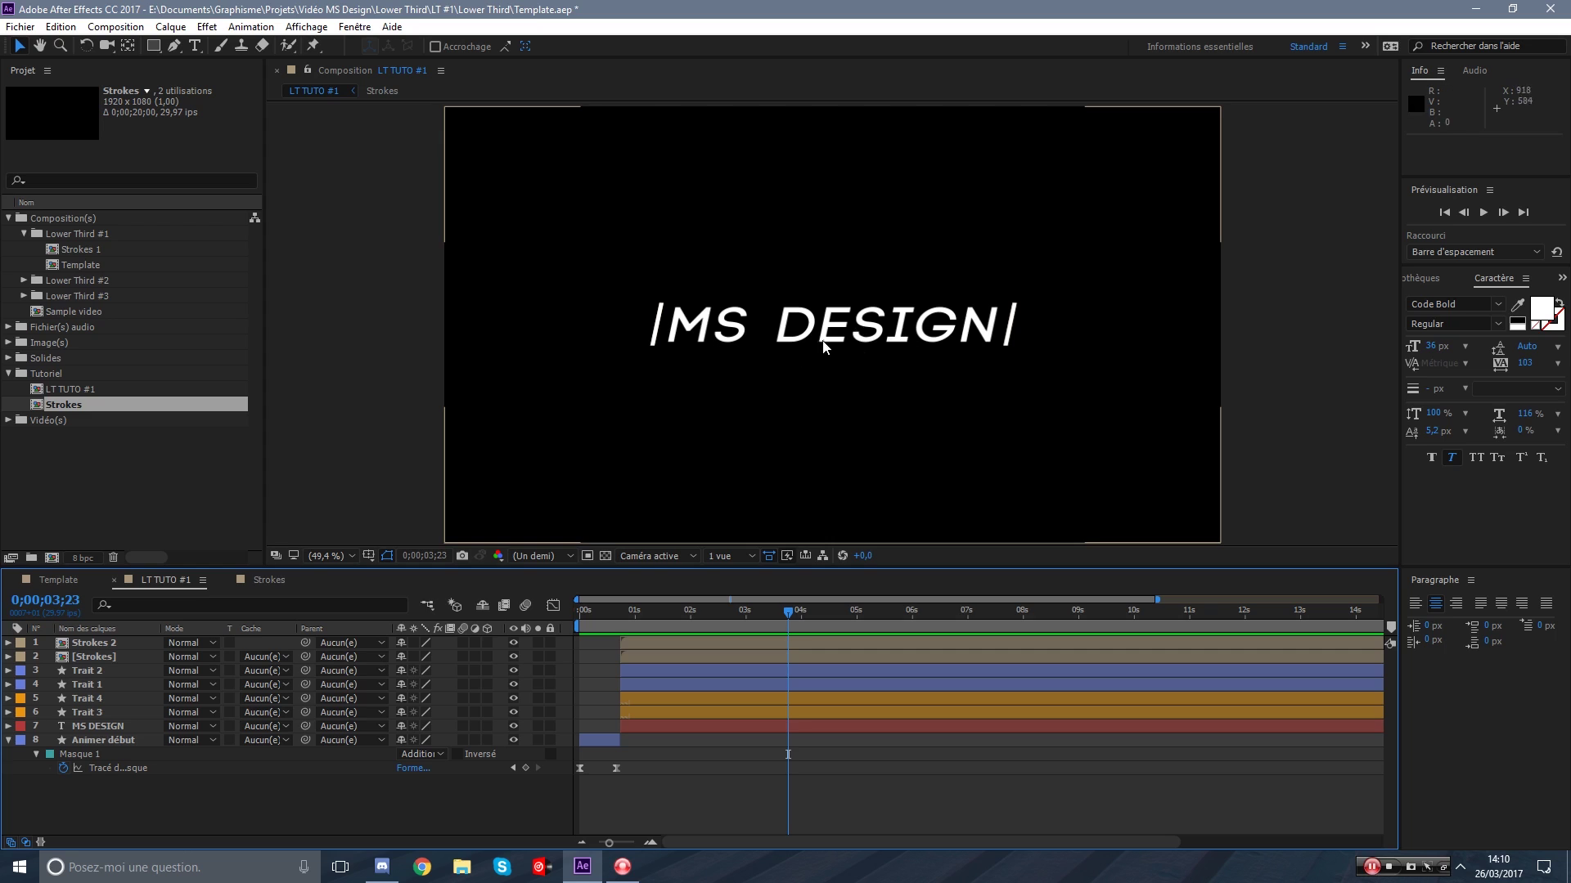
scroll(800, 413, "up", 1)
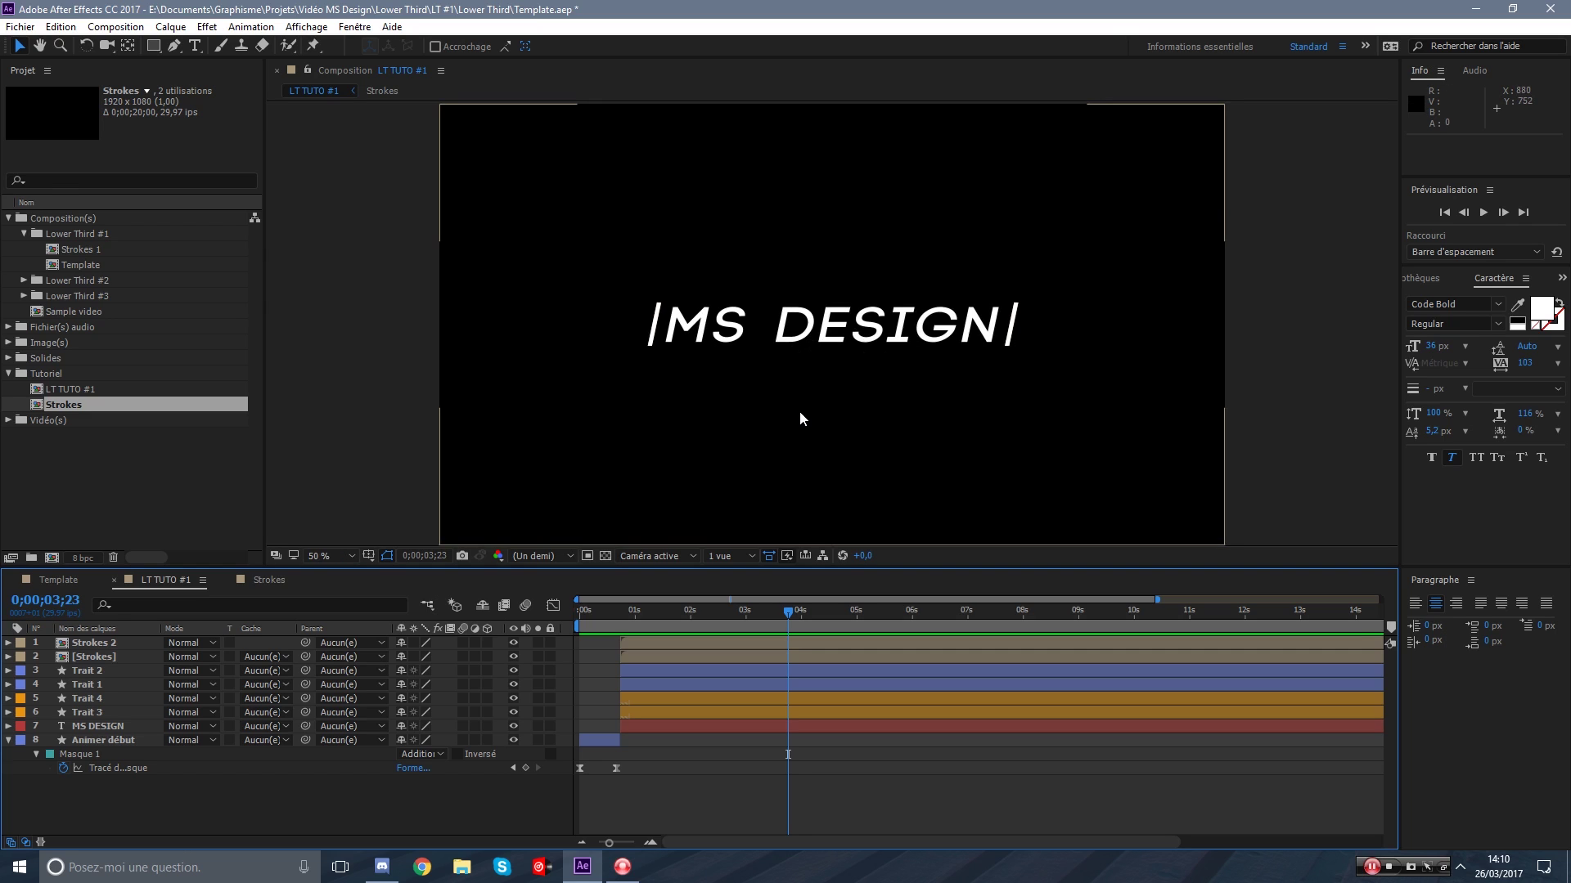
scroll(800, 413, "down", 2)
scroll(808, 380, "up", 3)
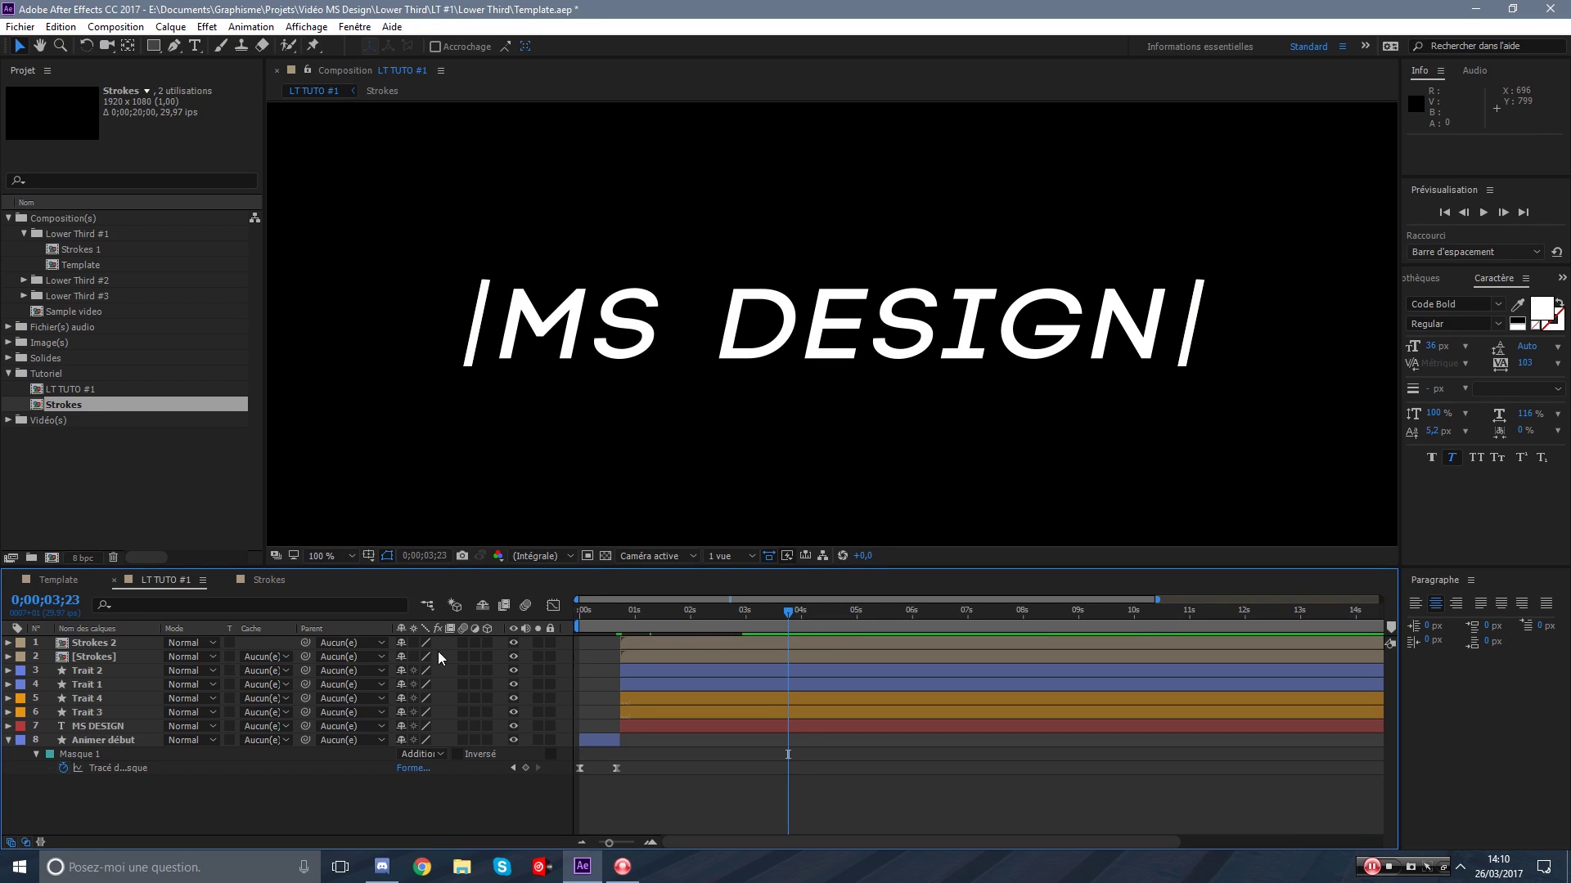
left_click(764, 700)
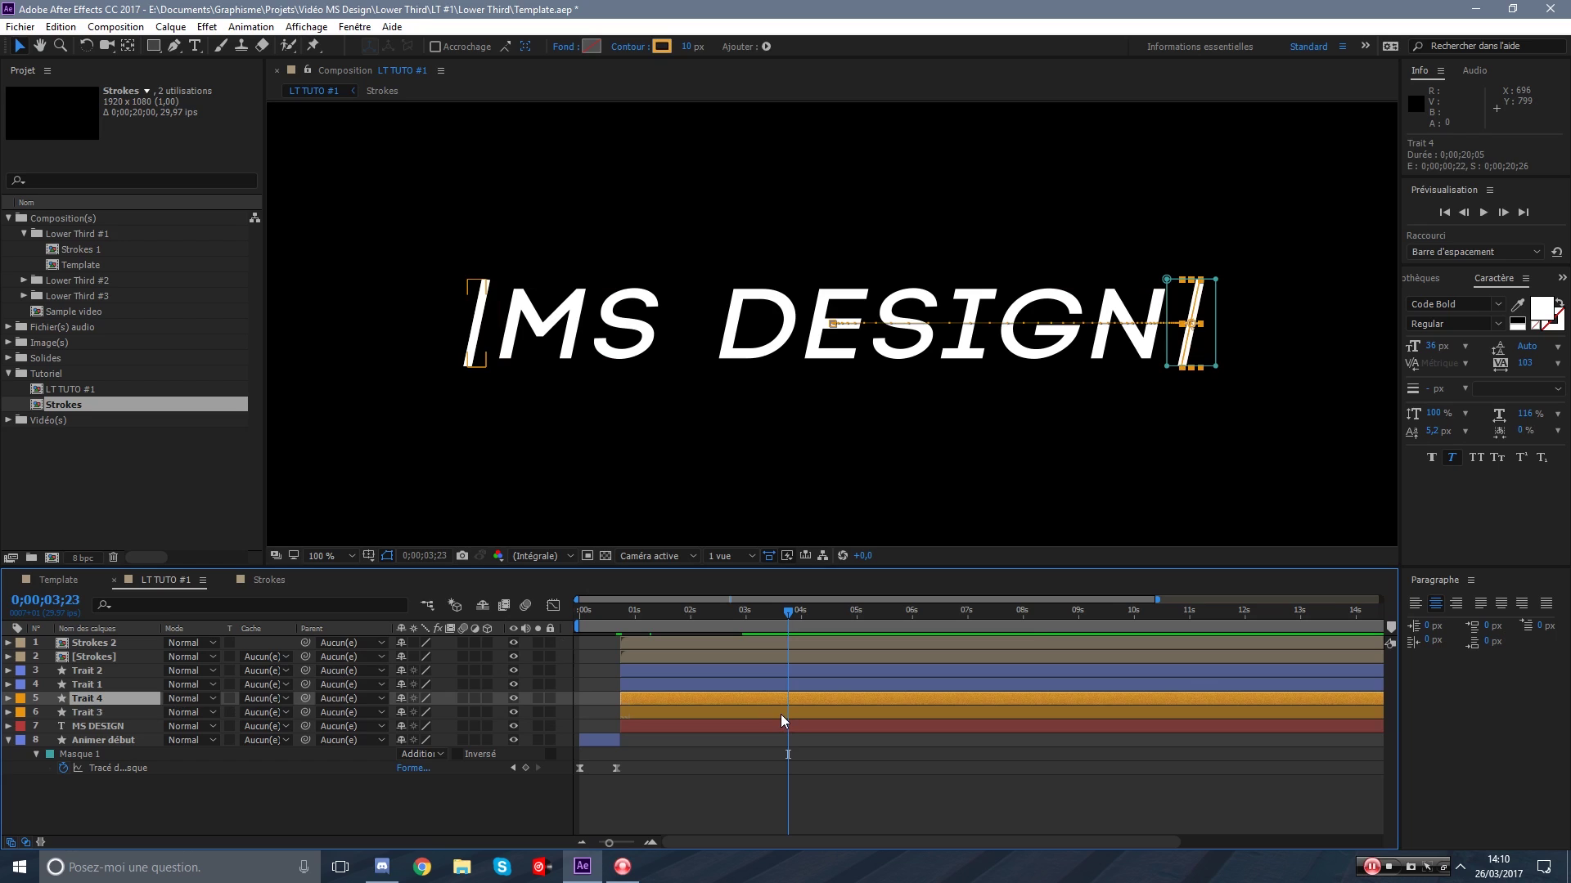
left_click(780, 715, "ctrl")
key("ctrl+shift+d")
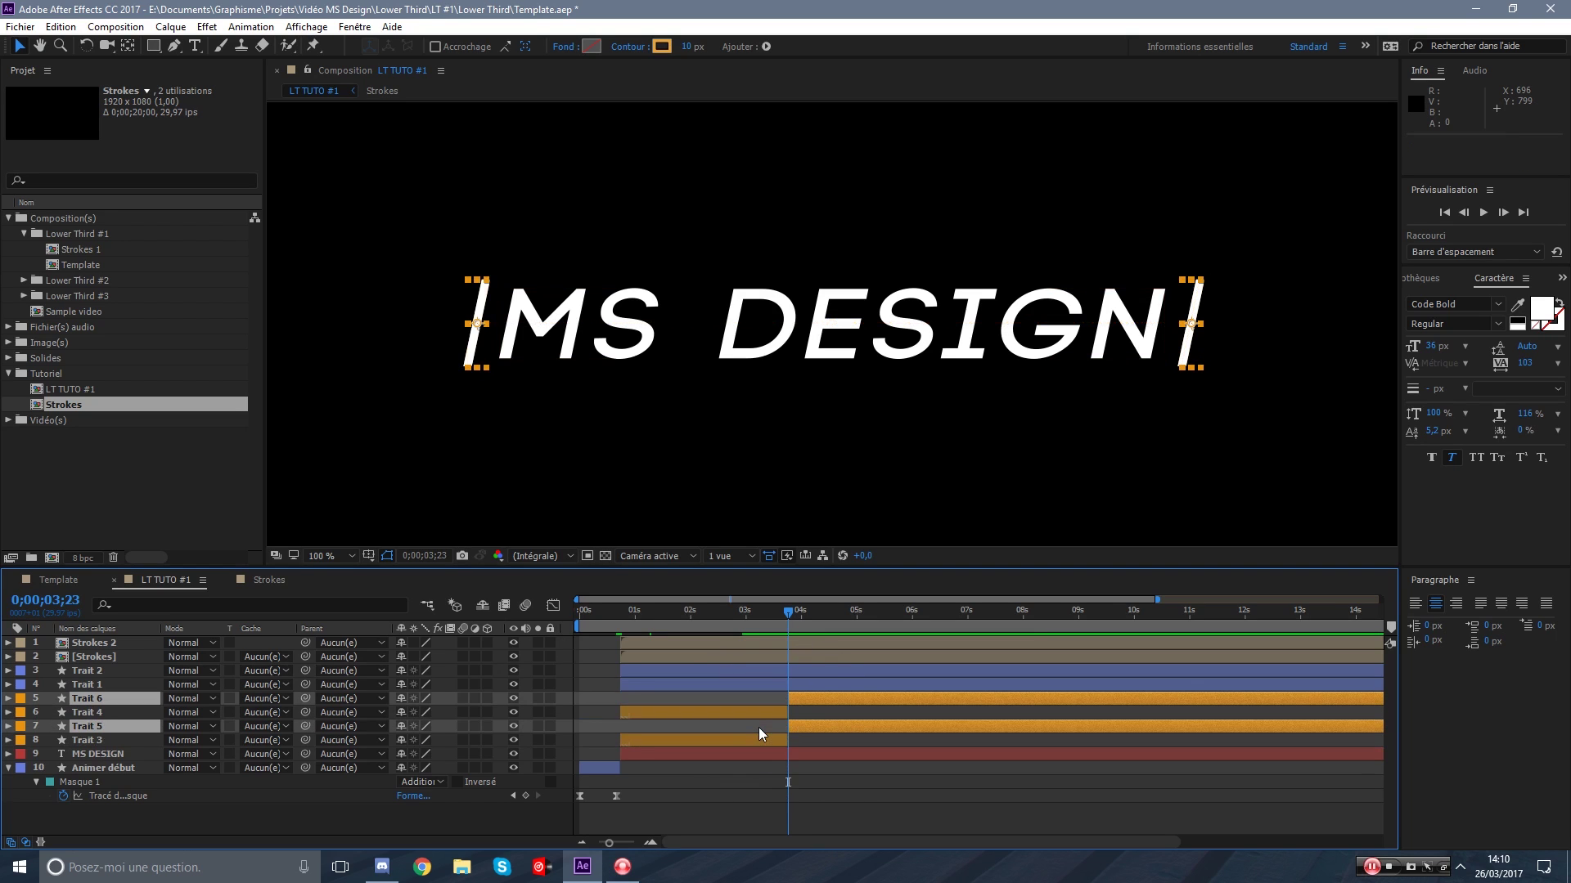
key("Delete")
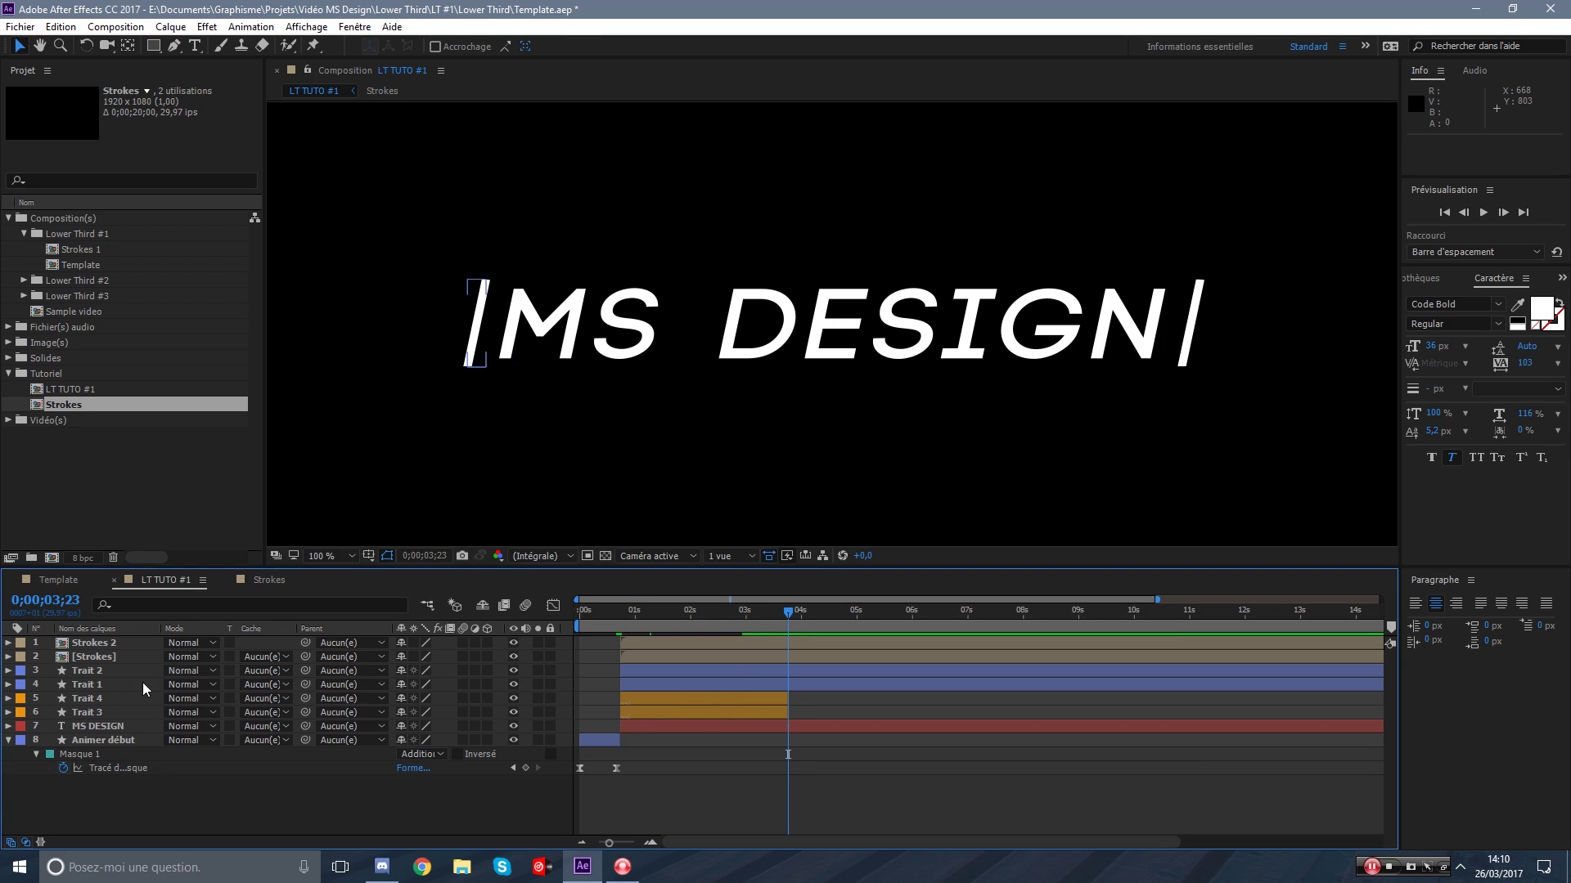
Split the Strokes and Strokes 2 layers at 0;00;03;22 and delete the parts after the cut.
left_click(113, 661)
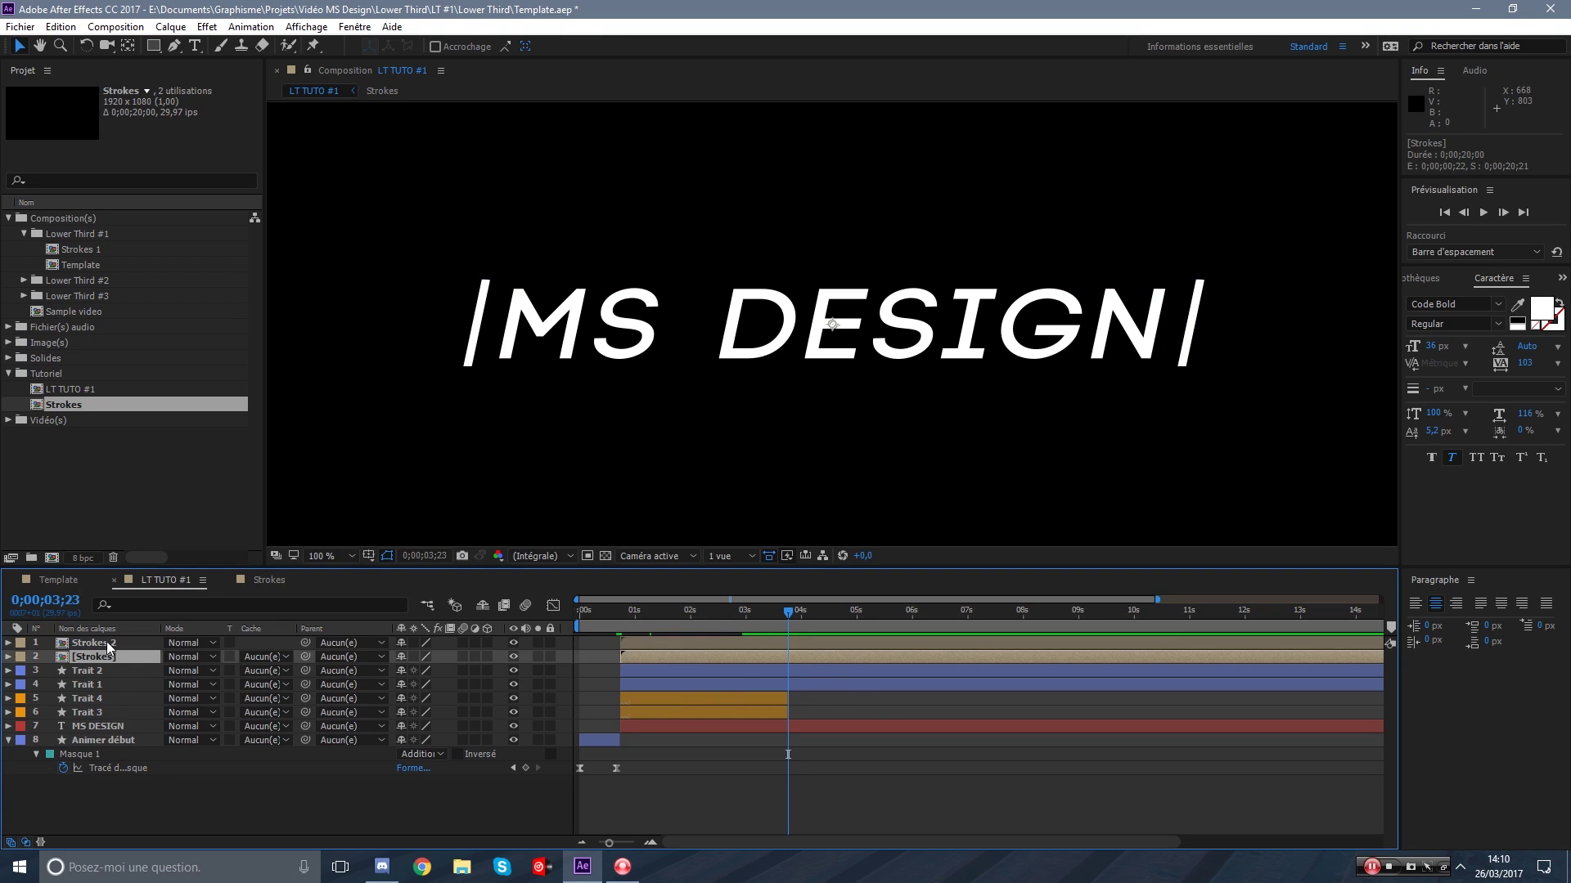
left_click(107, 642, "shift")
mouse_move(717, 614)
left_mouse_down()
mouse_move(641, 615)
mouse_move(787, 631)
left_mouse_up()
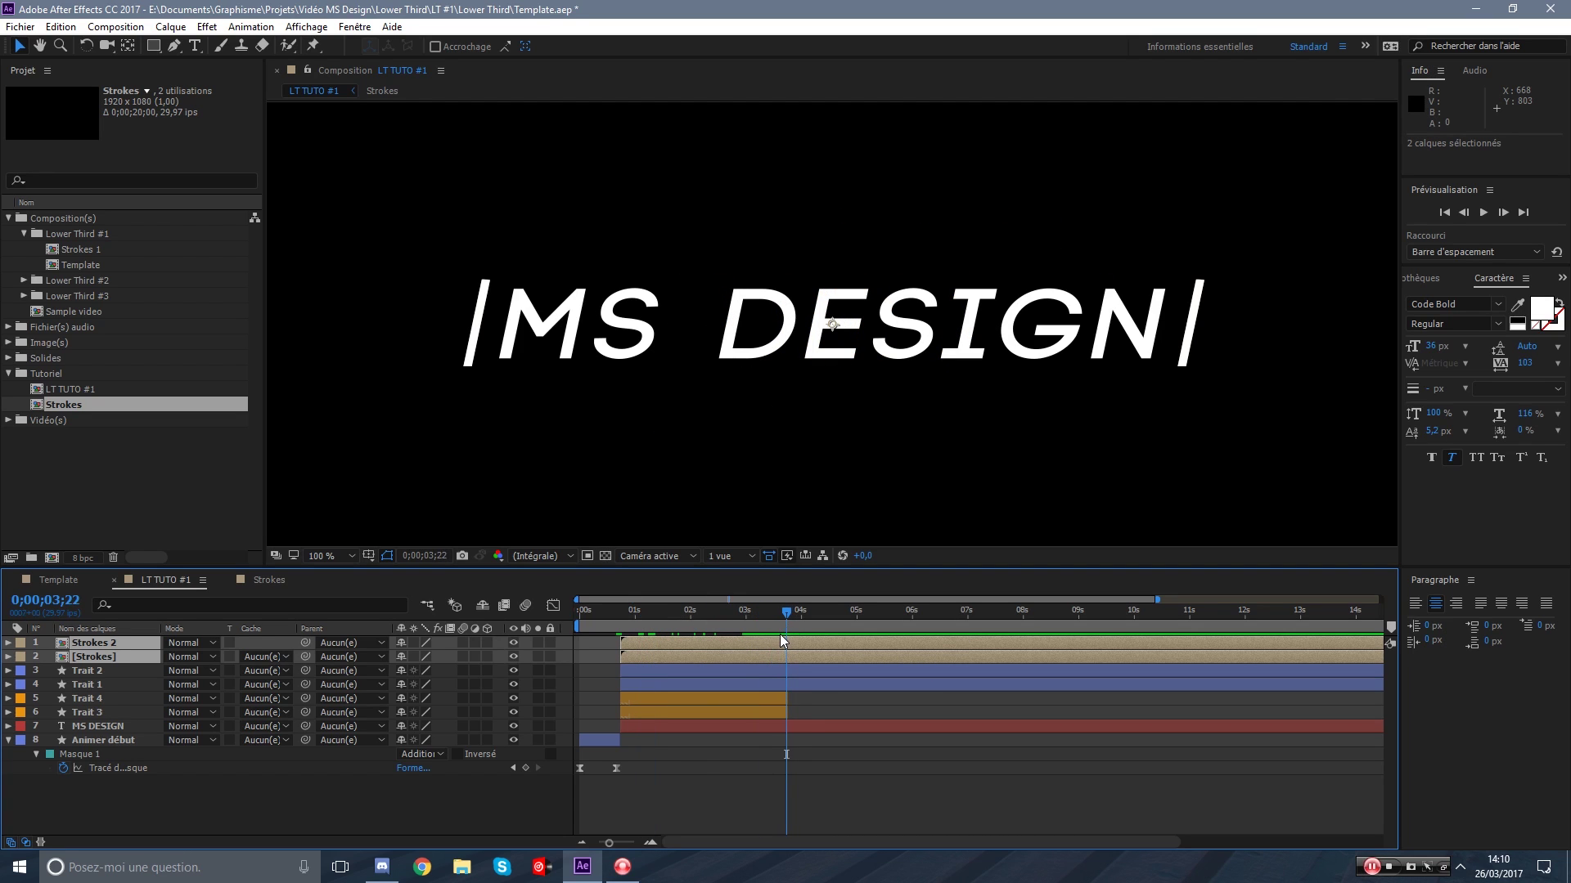
key("ctrl+shift+d")
key("Delete")
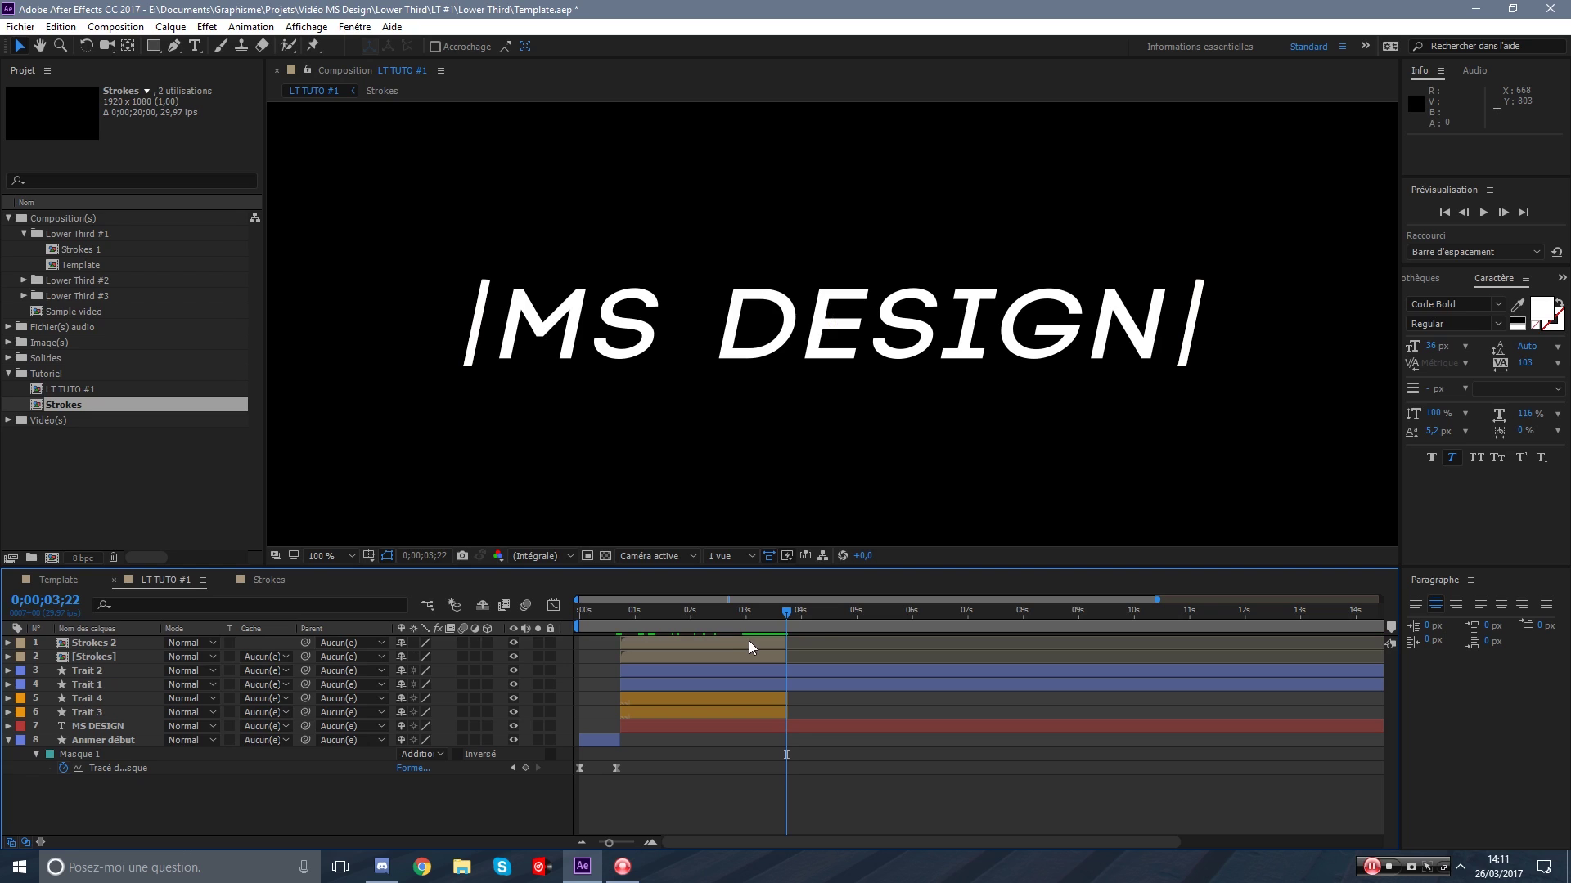
Reveal the Position property of Trait 2 and Trait 1 and add a keyframe to both at 0;00;03;22.
left_click(807, 675)
left_click(813, 684, "shift")
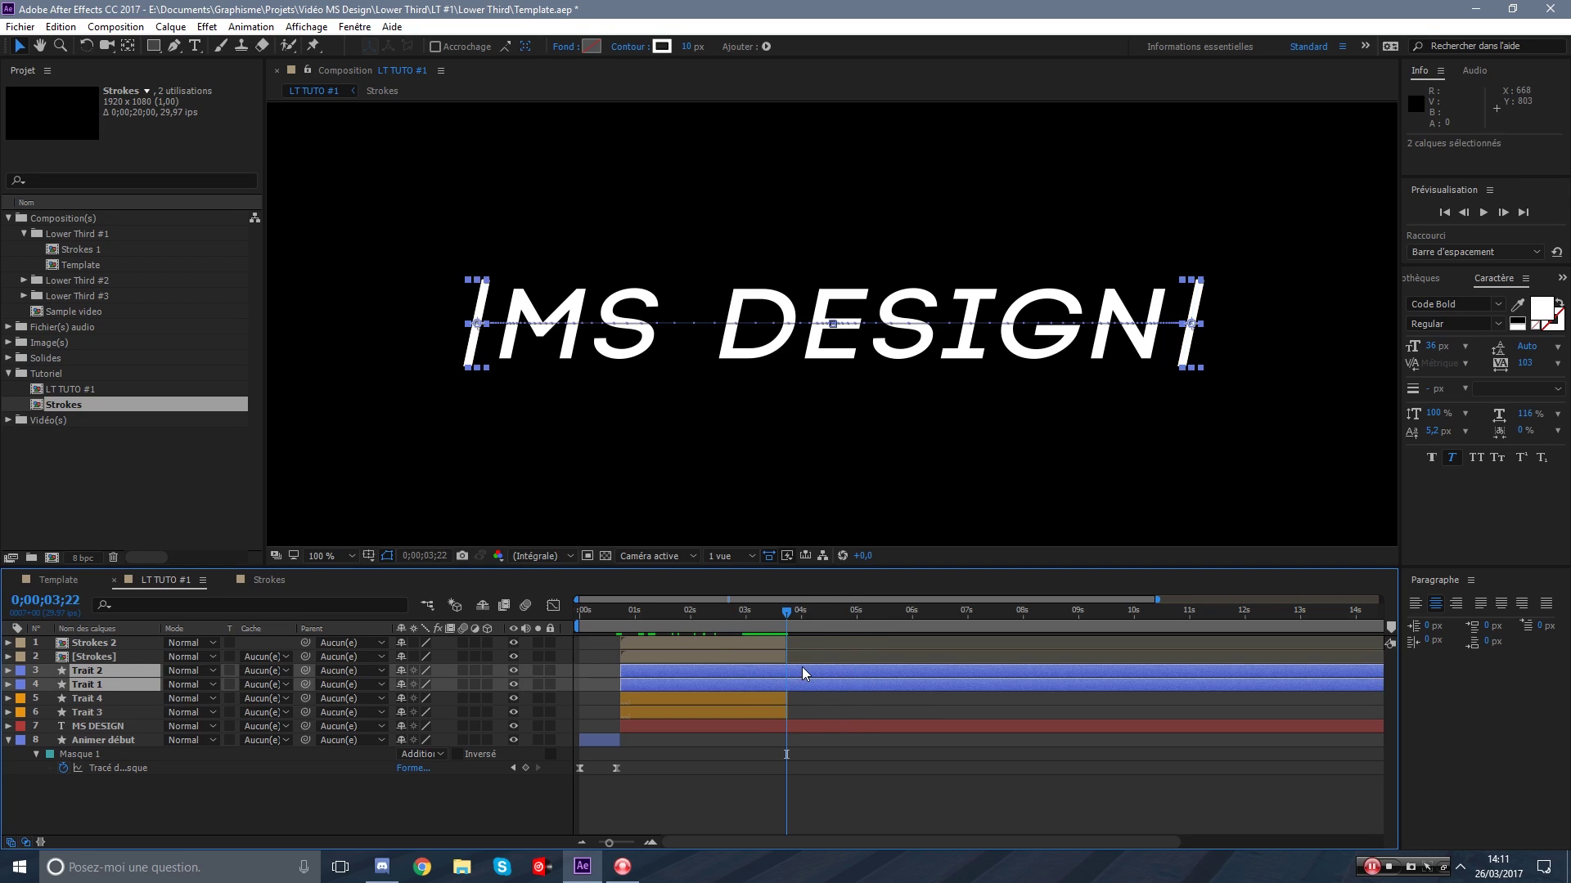
left_click(808, 669)
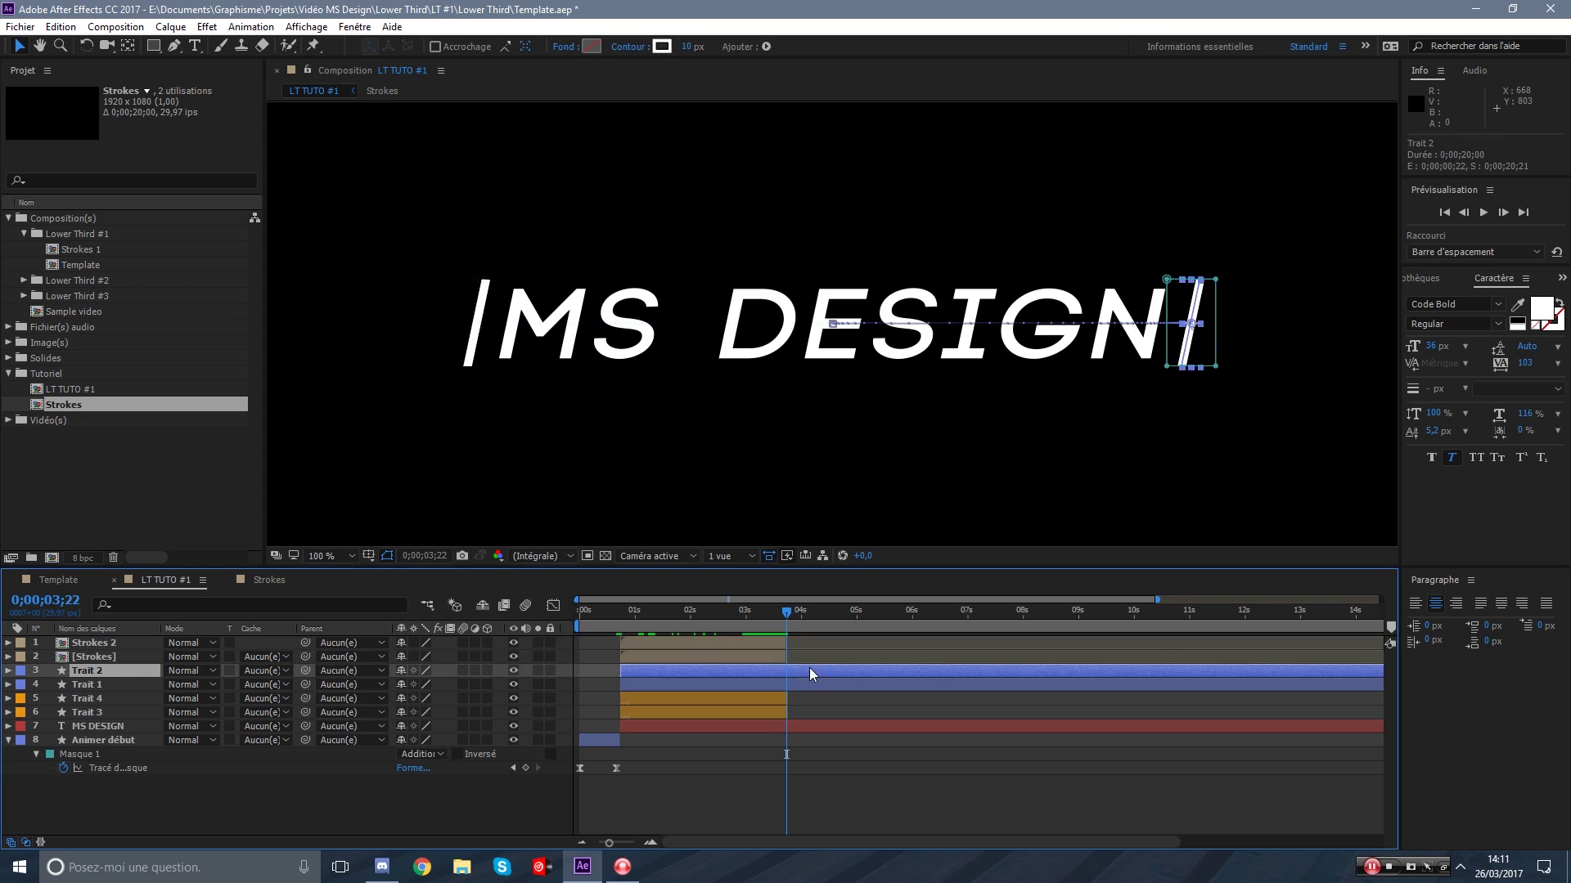
left_click(803, 683, "shift")
key("p")
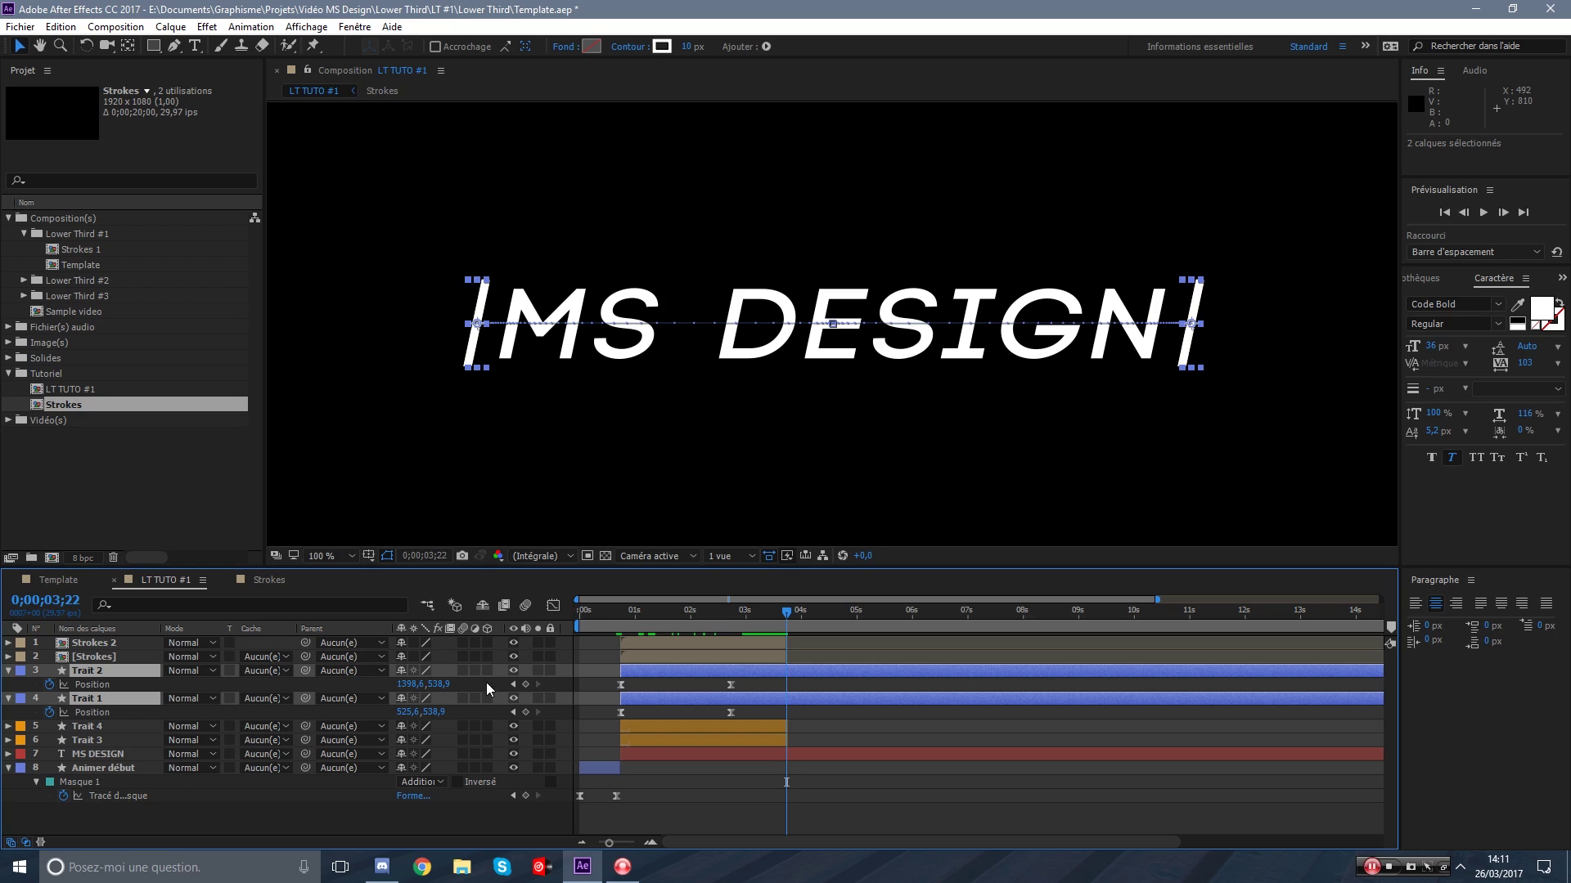
left_click(527, 686)
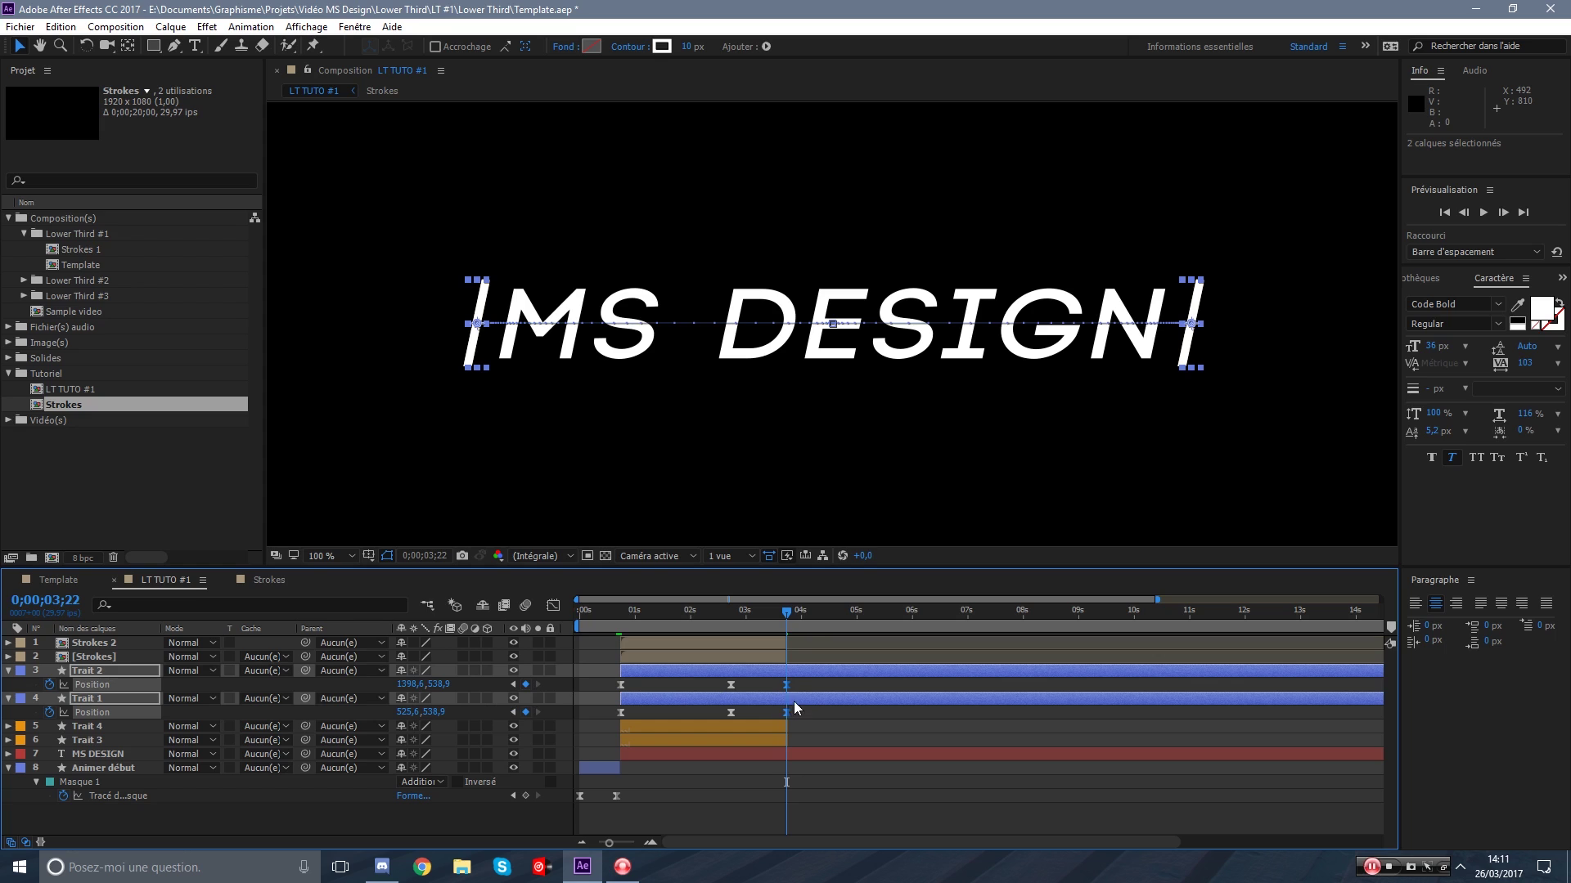
Show the title/action safe guides and, at 0;00;05;13, move Trait 2 horizontally to the composition centre at 959,9, 538,9.
left_click_drag(773, 612, 885, 620)
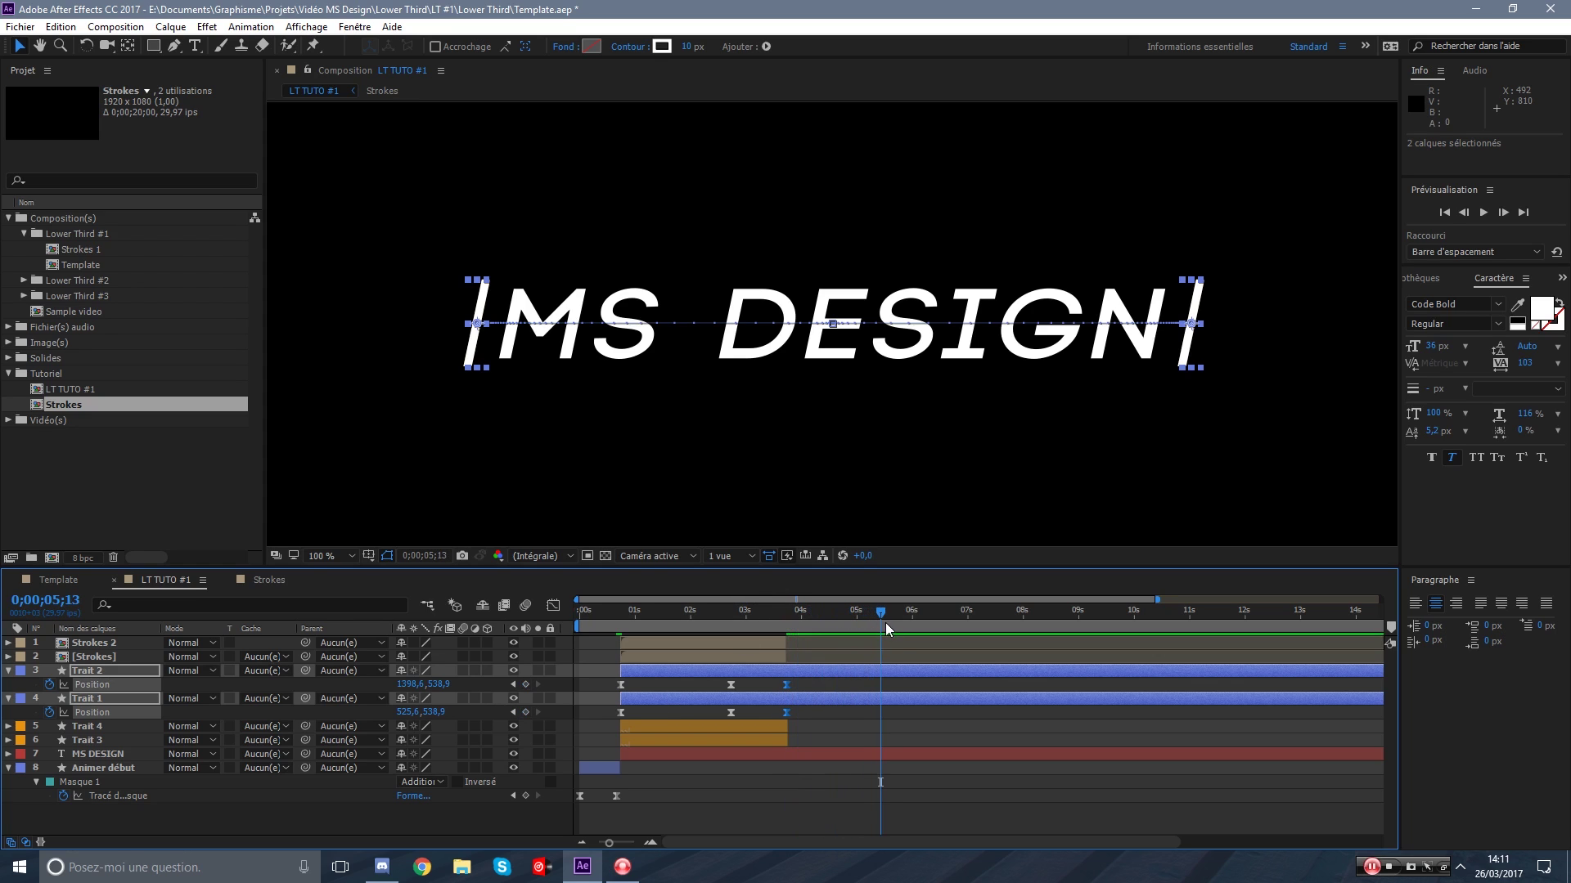
left_click(859, 655)
left_click(372, 557)
left_click(426, 574)
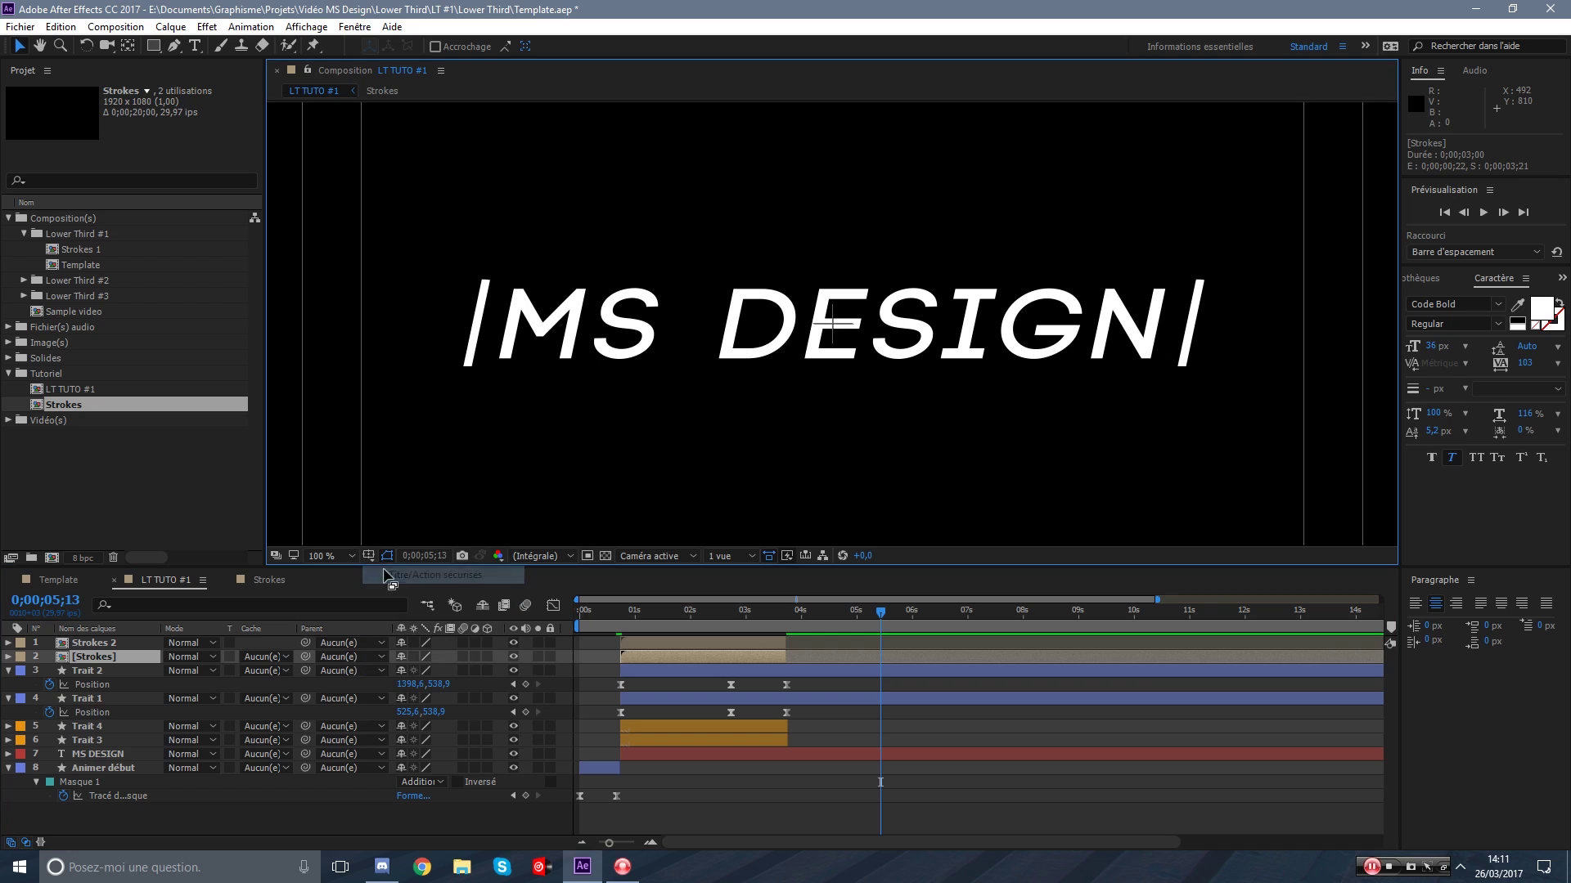
left_click(891, 672)
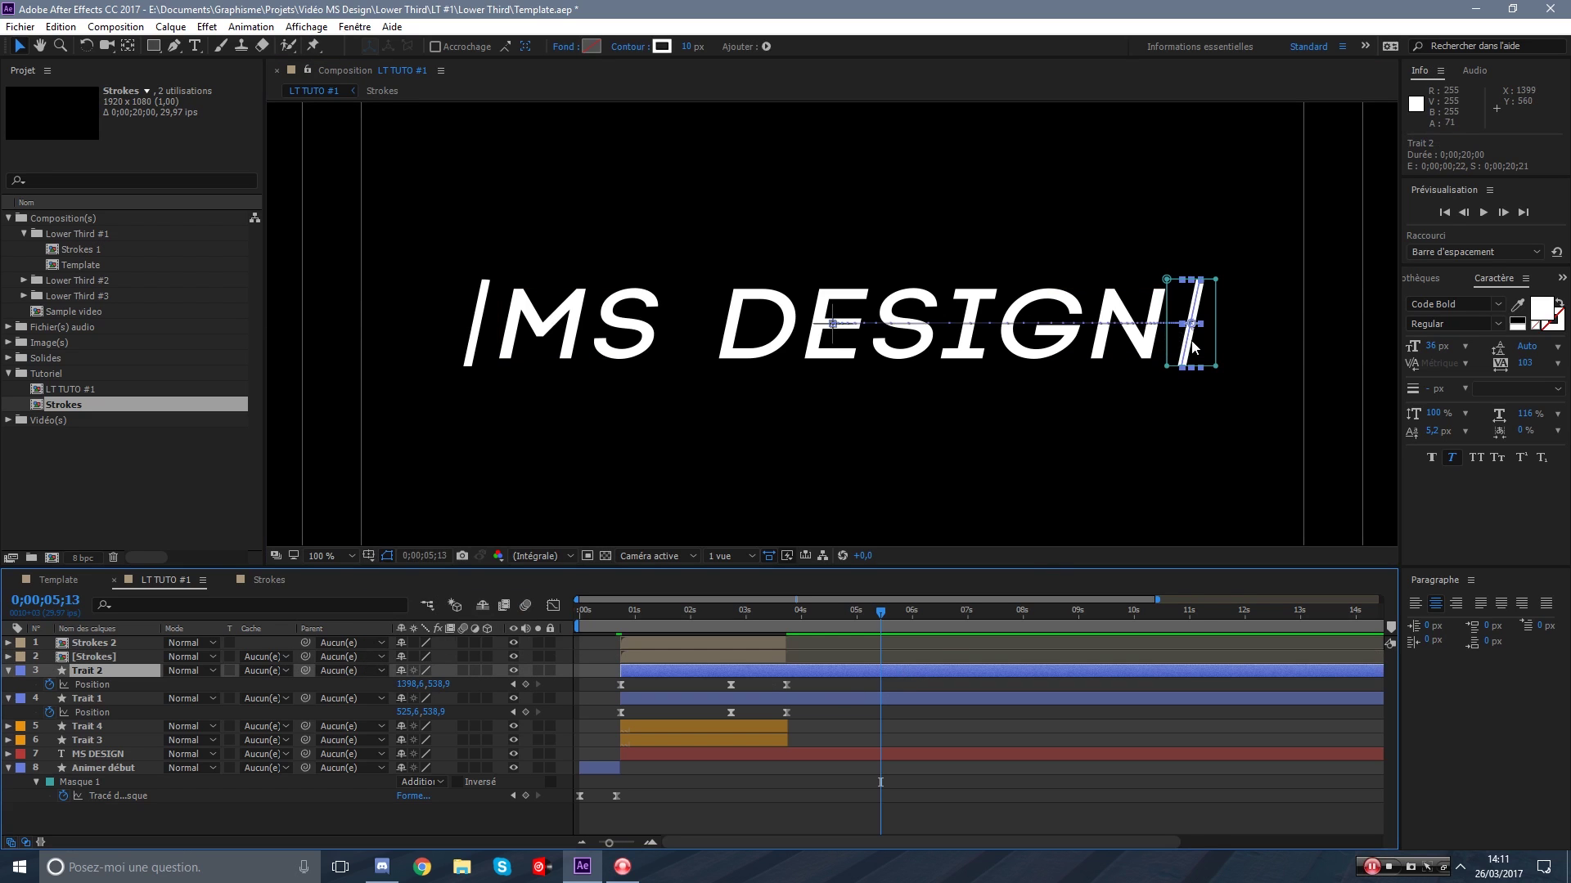
mouse_move(1184, 337)
left_mouse_down()
mouse_move(842, 338)
mouse_move(829, 369)
left_mouse_up()
scroll(834, 338, "up", 2)
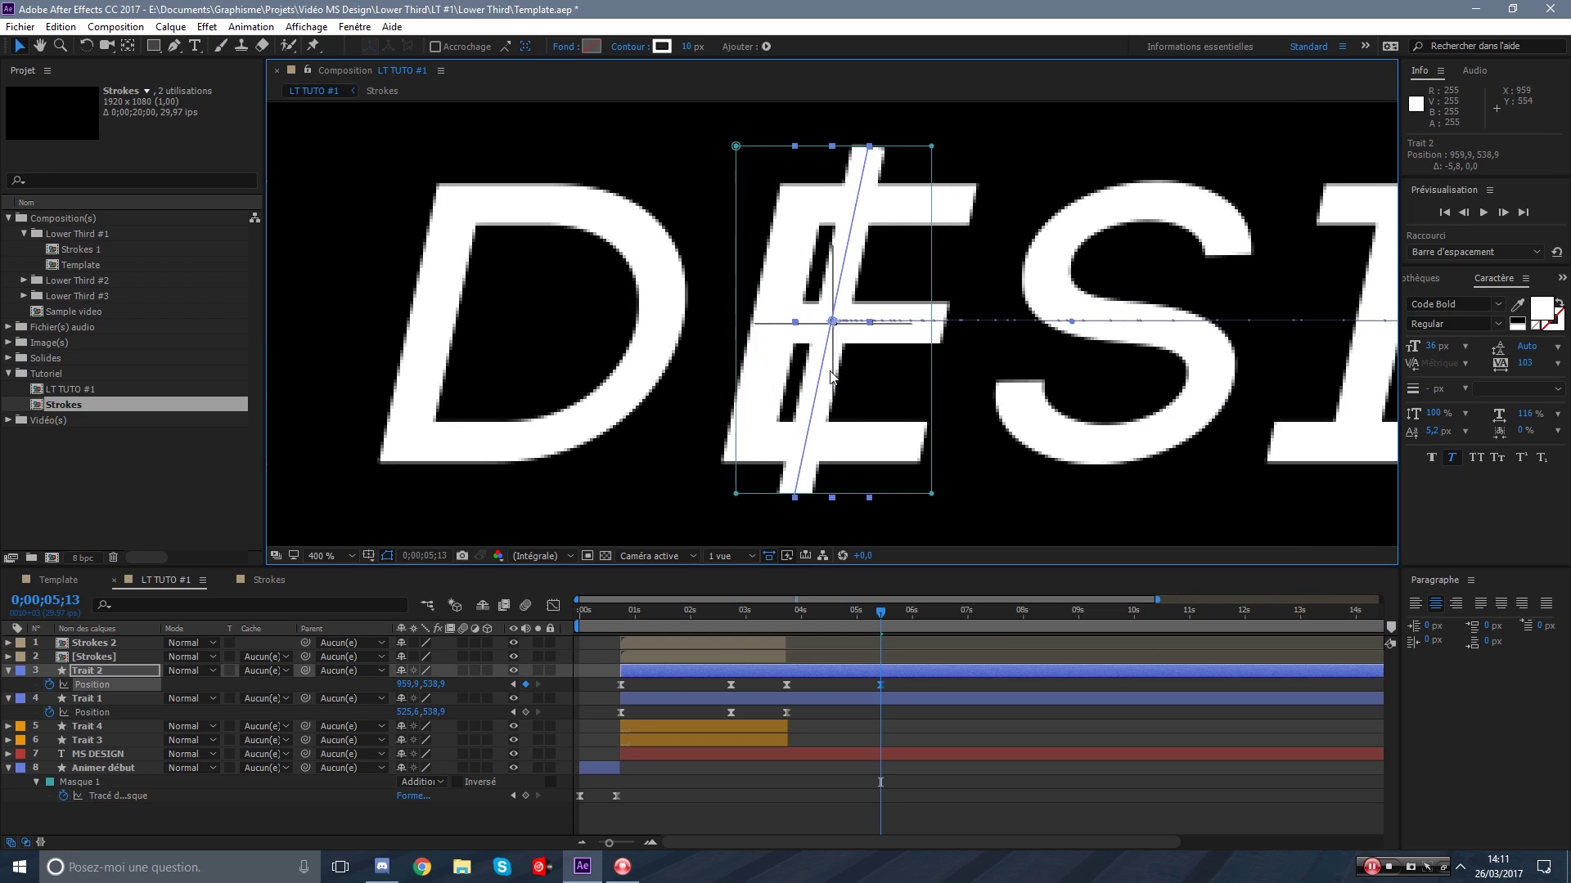
scroll(830, 370, "down", 2)
Move Trait 1 horizontally to the composition centre at 960,3, 538,9 at 0;00;05;13.
left_click(899, 703)
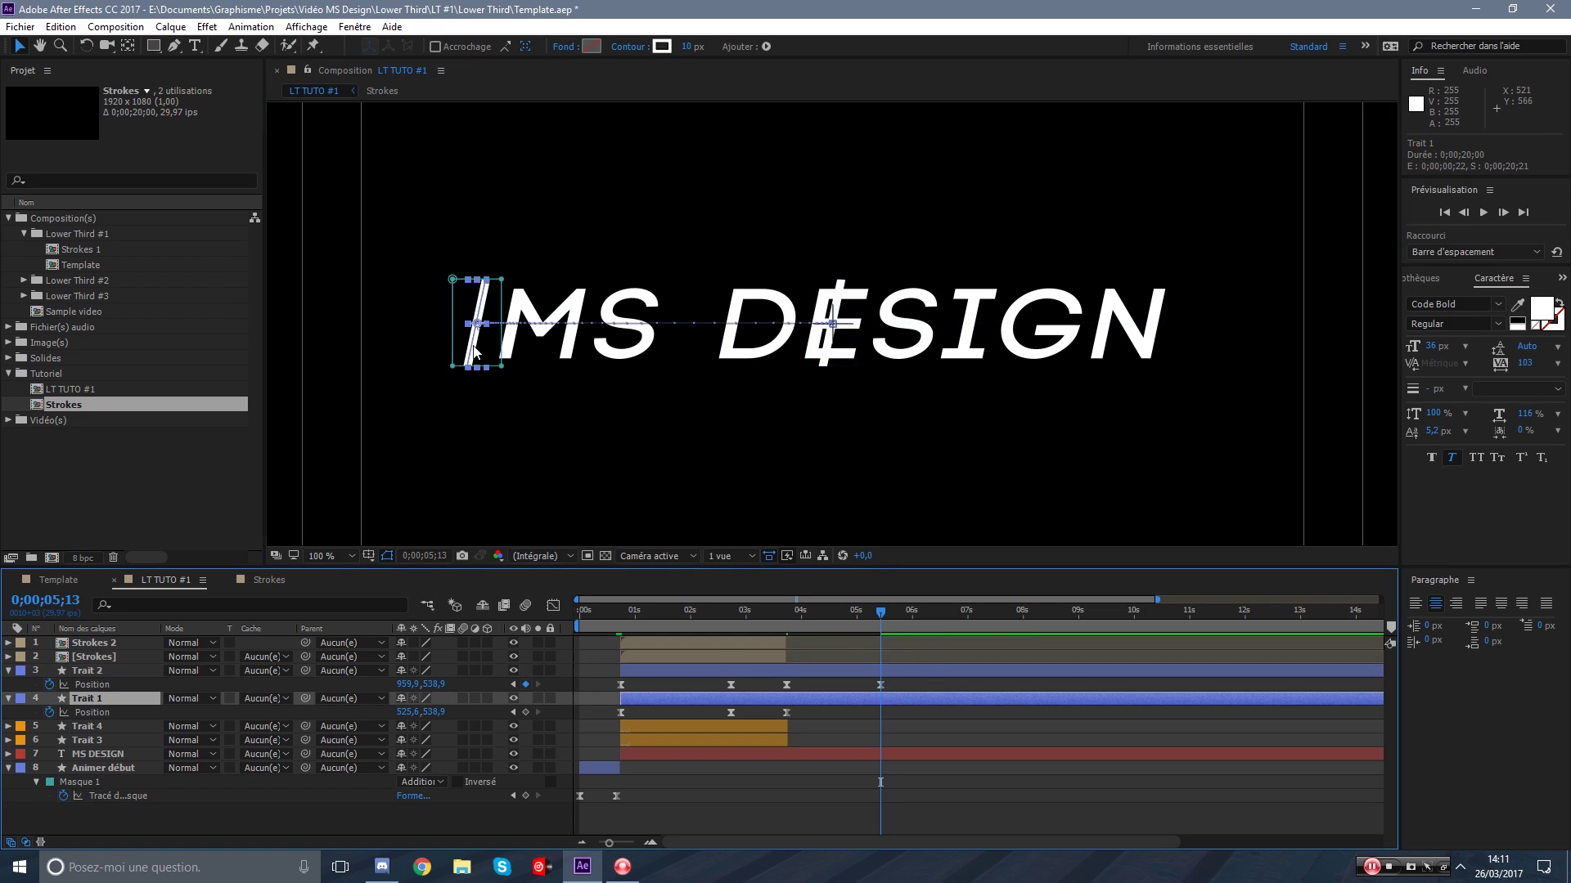
left_click_drag(473, 347, 826, 369)
scroll(831, 371, "up", 3)
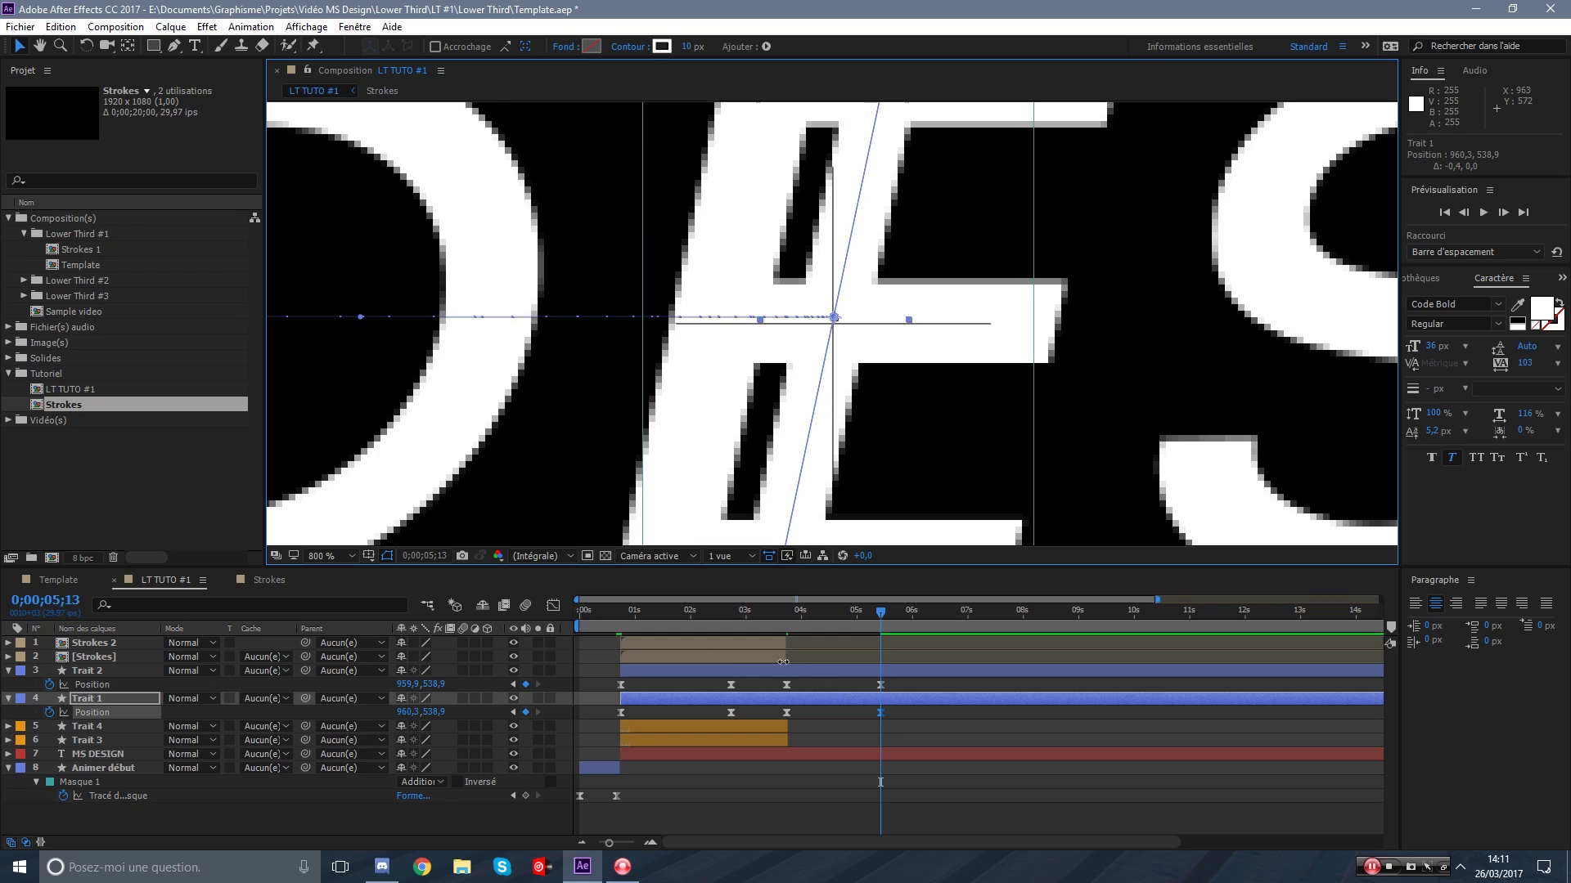
left_click(321, 556)
left_click(393, 283)
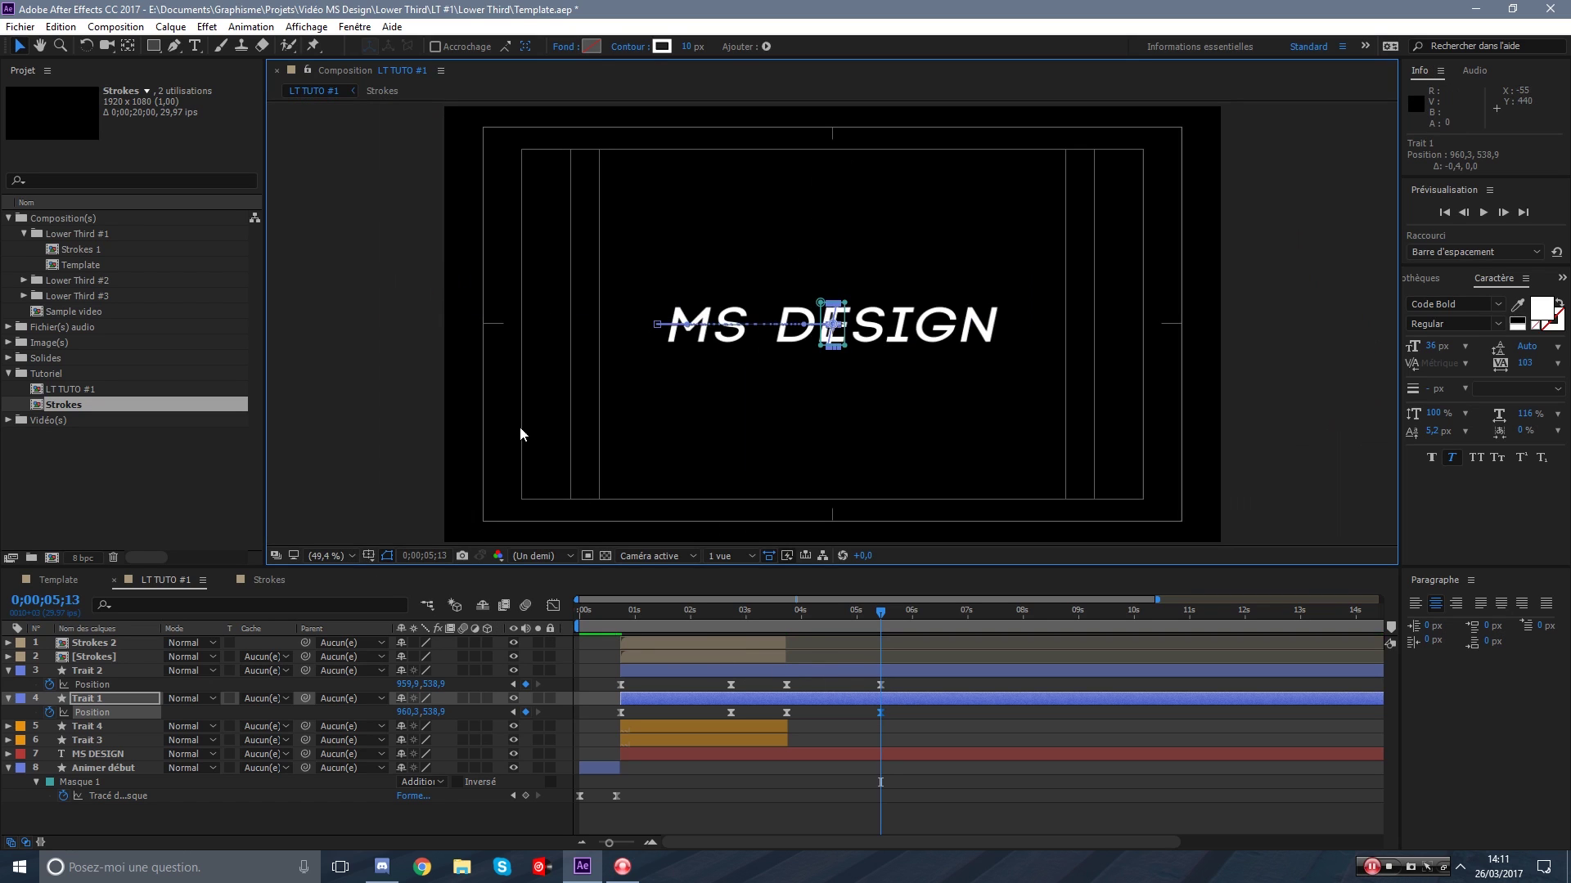
Solo the Trait 2 and Trait 1 layers and preview the two lines closing toward the centre.
left_click(551, 671)
left_click(552, 670)
left_click(538, 671)
left_click(537, 697)
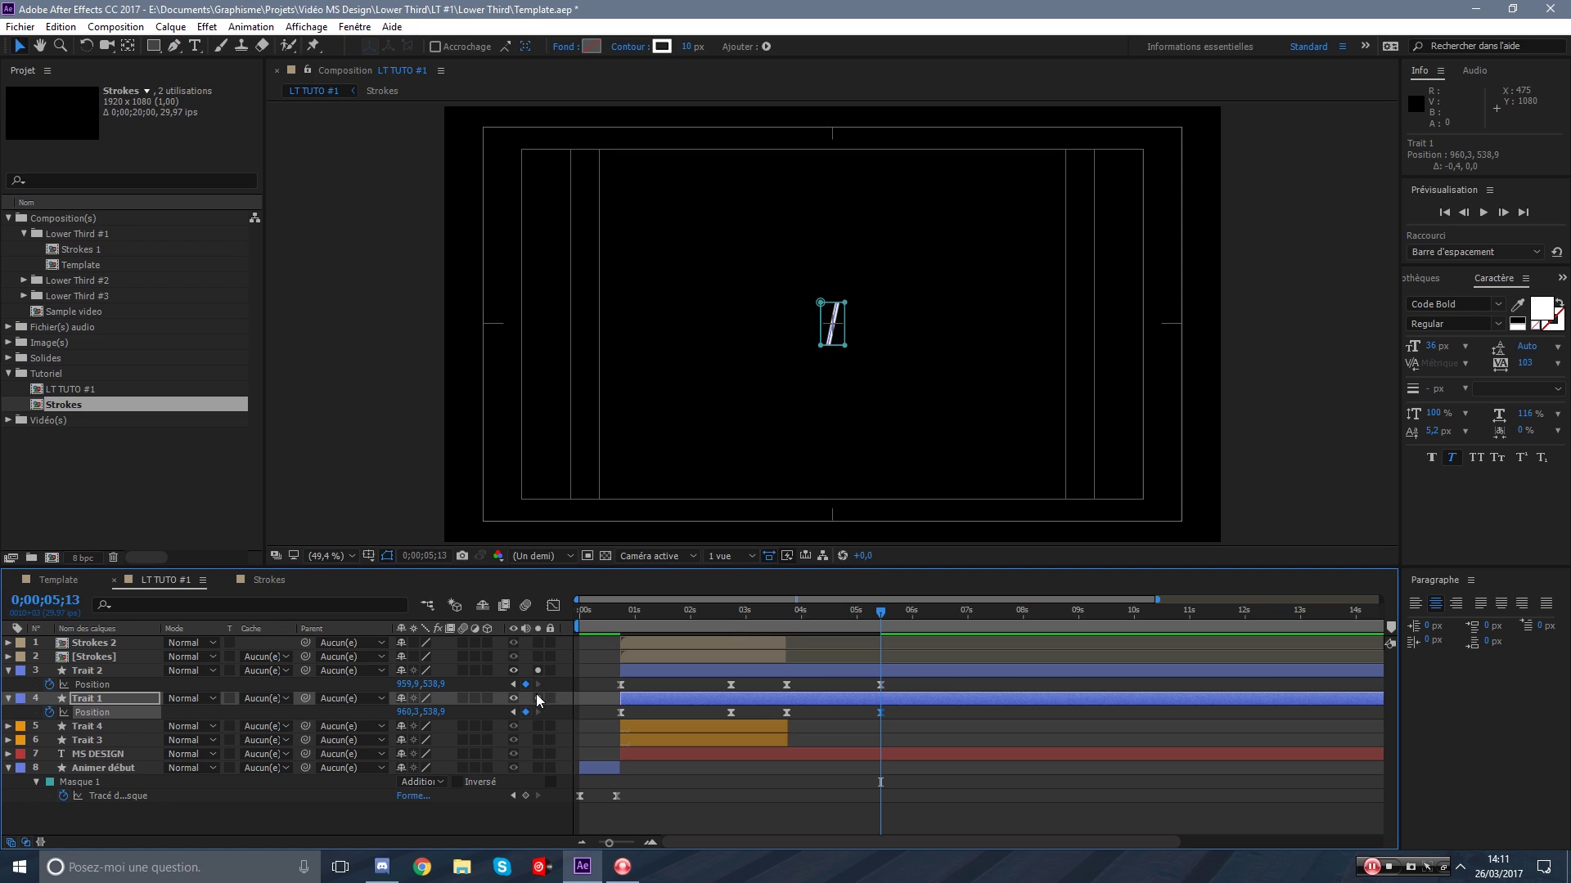
left_click(910, 640)
left_click_drag(881, 614, 829, 616)
key("space")
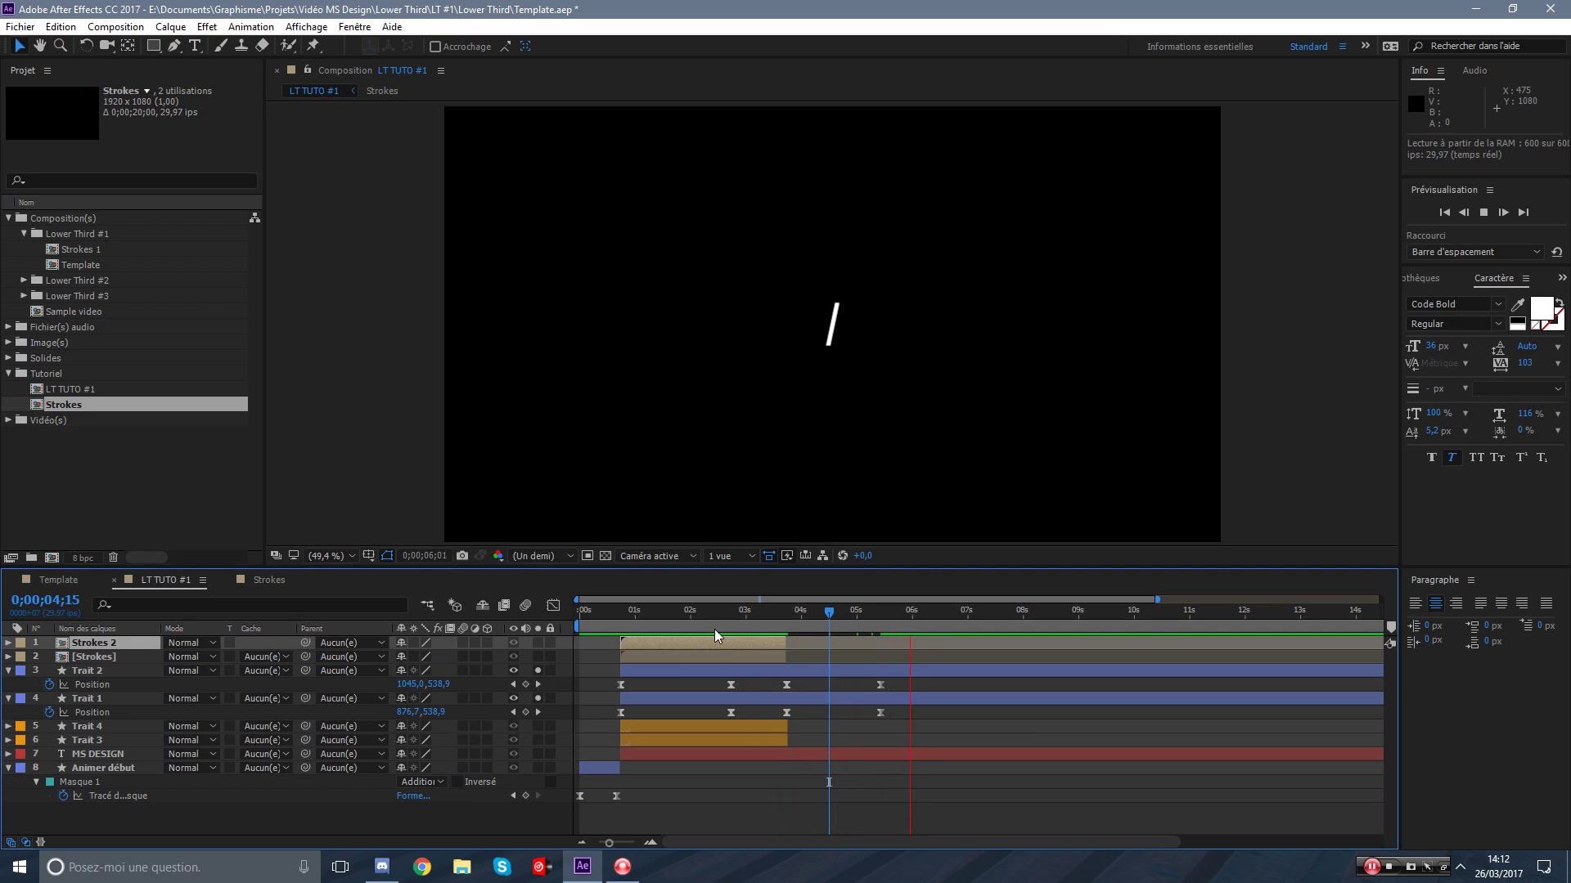
left_click_drag(791, 612, 821, 615)
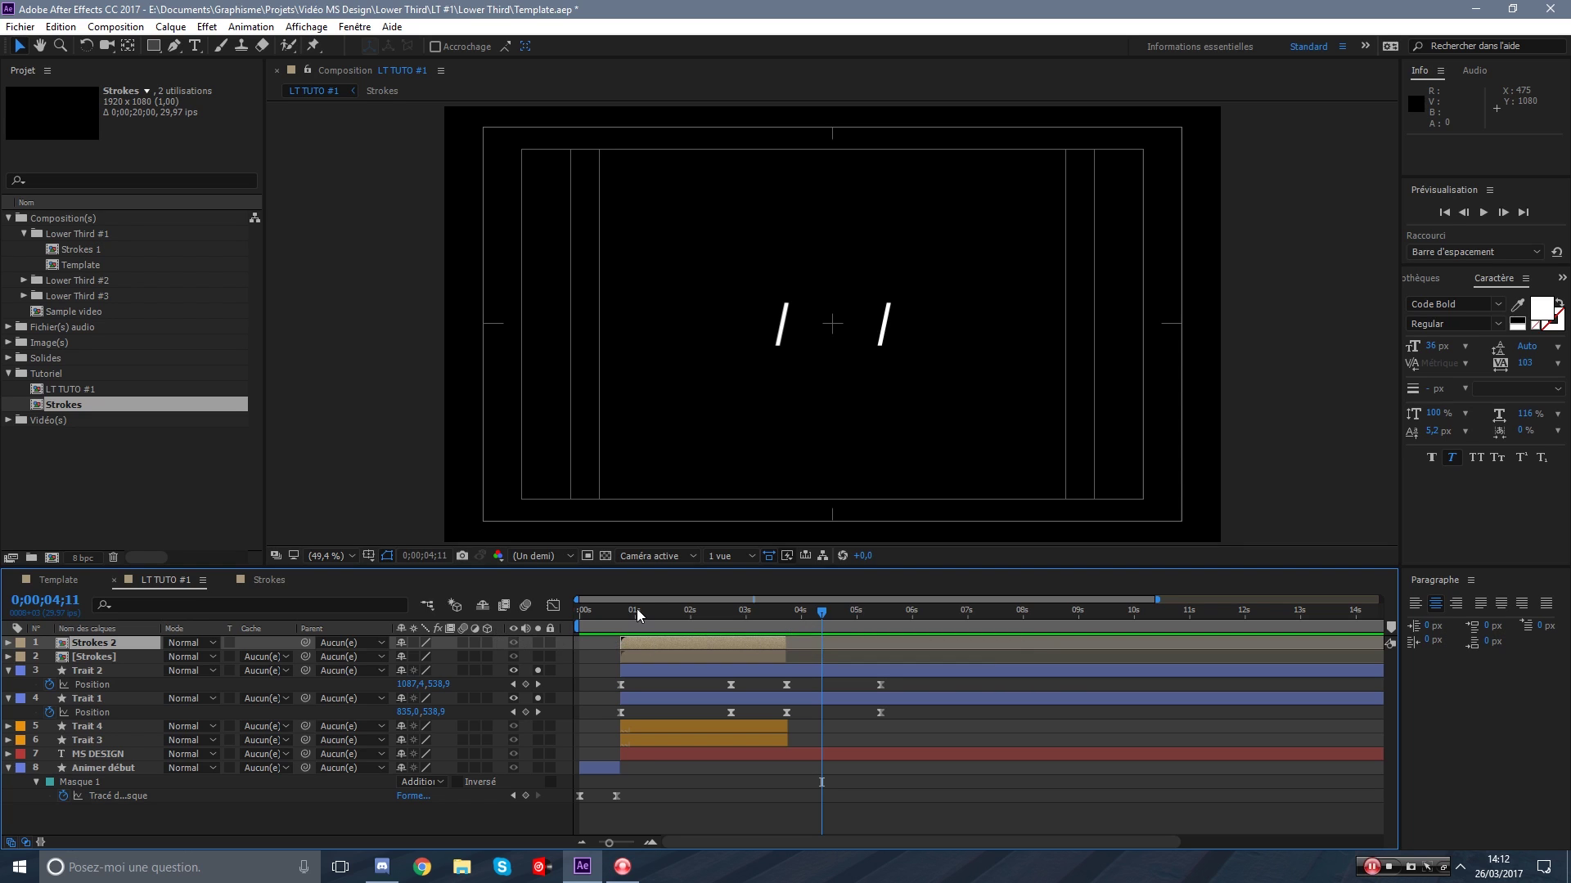
mouse_move(636, 610)
left_mouse_down()
mouse_move(617, 610)
mouse_move(870, 641)
left_mouse_up()
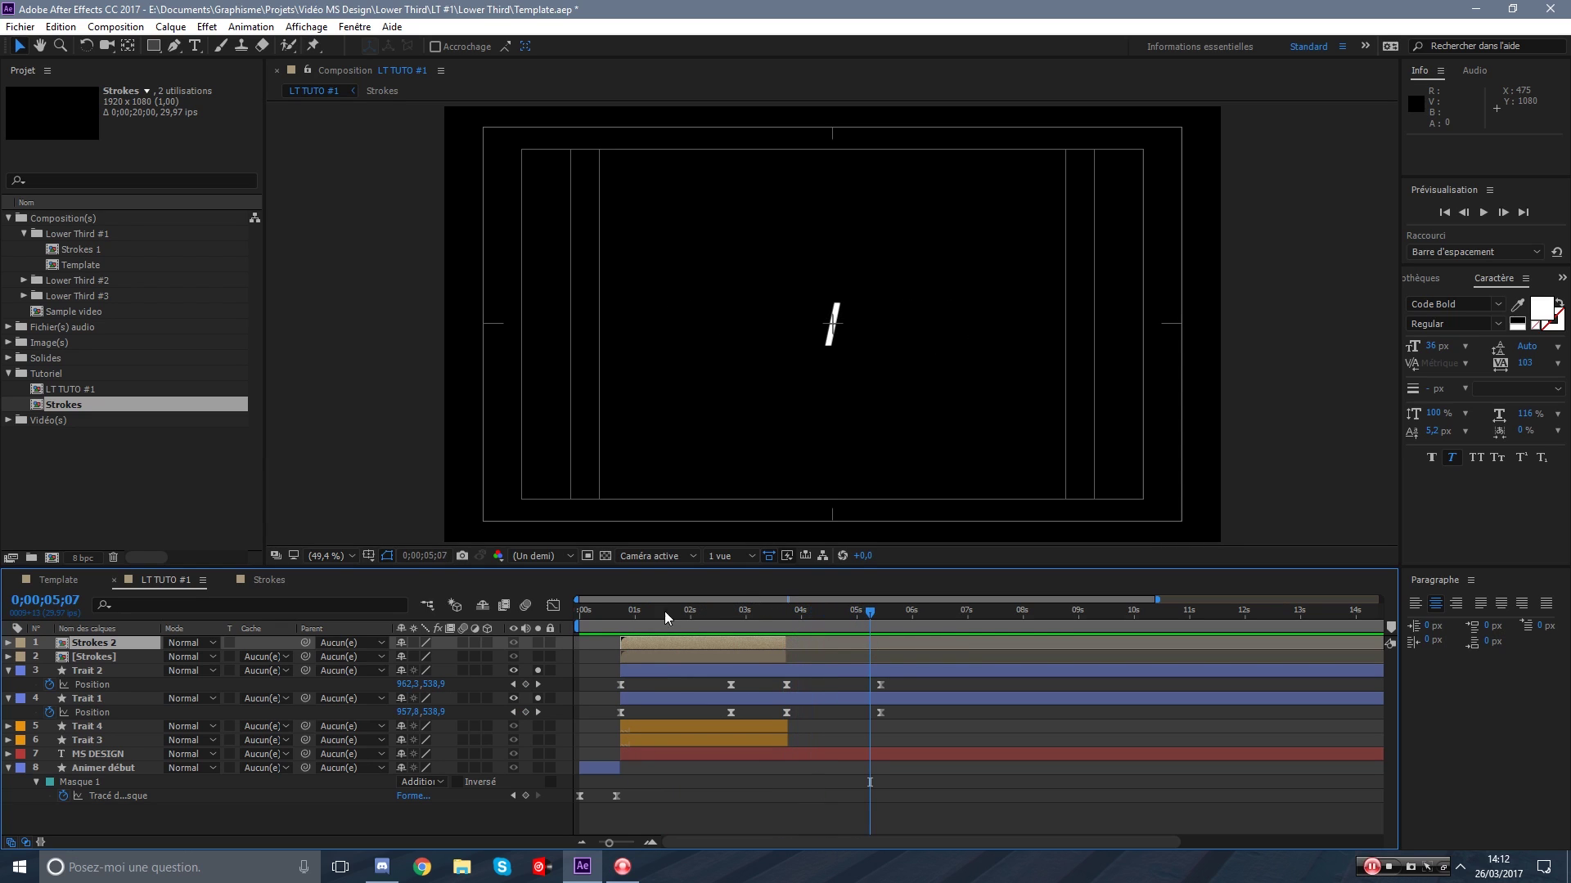
Apply Easy Ease to Trait 2's last two Position keyframes and lengthen the outgoing influence at 0;00;03;22 so its speed peaks near the end.
left_click(553, 605)
left_click(115, 687)
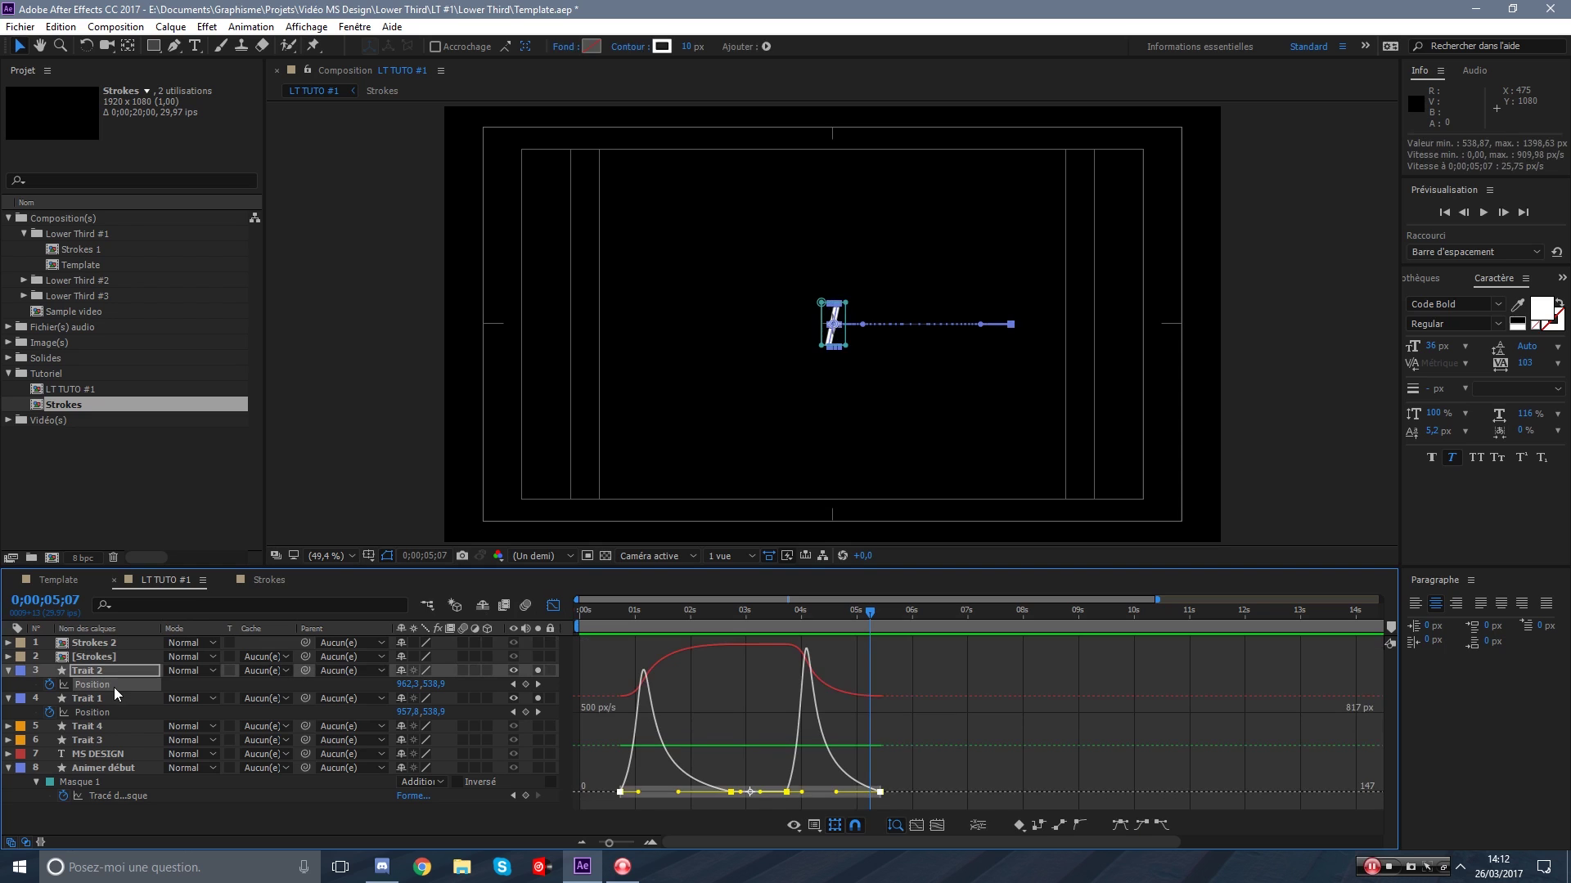
left_click(850, 714)
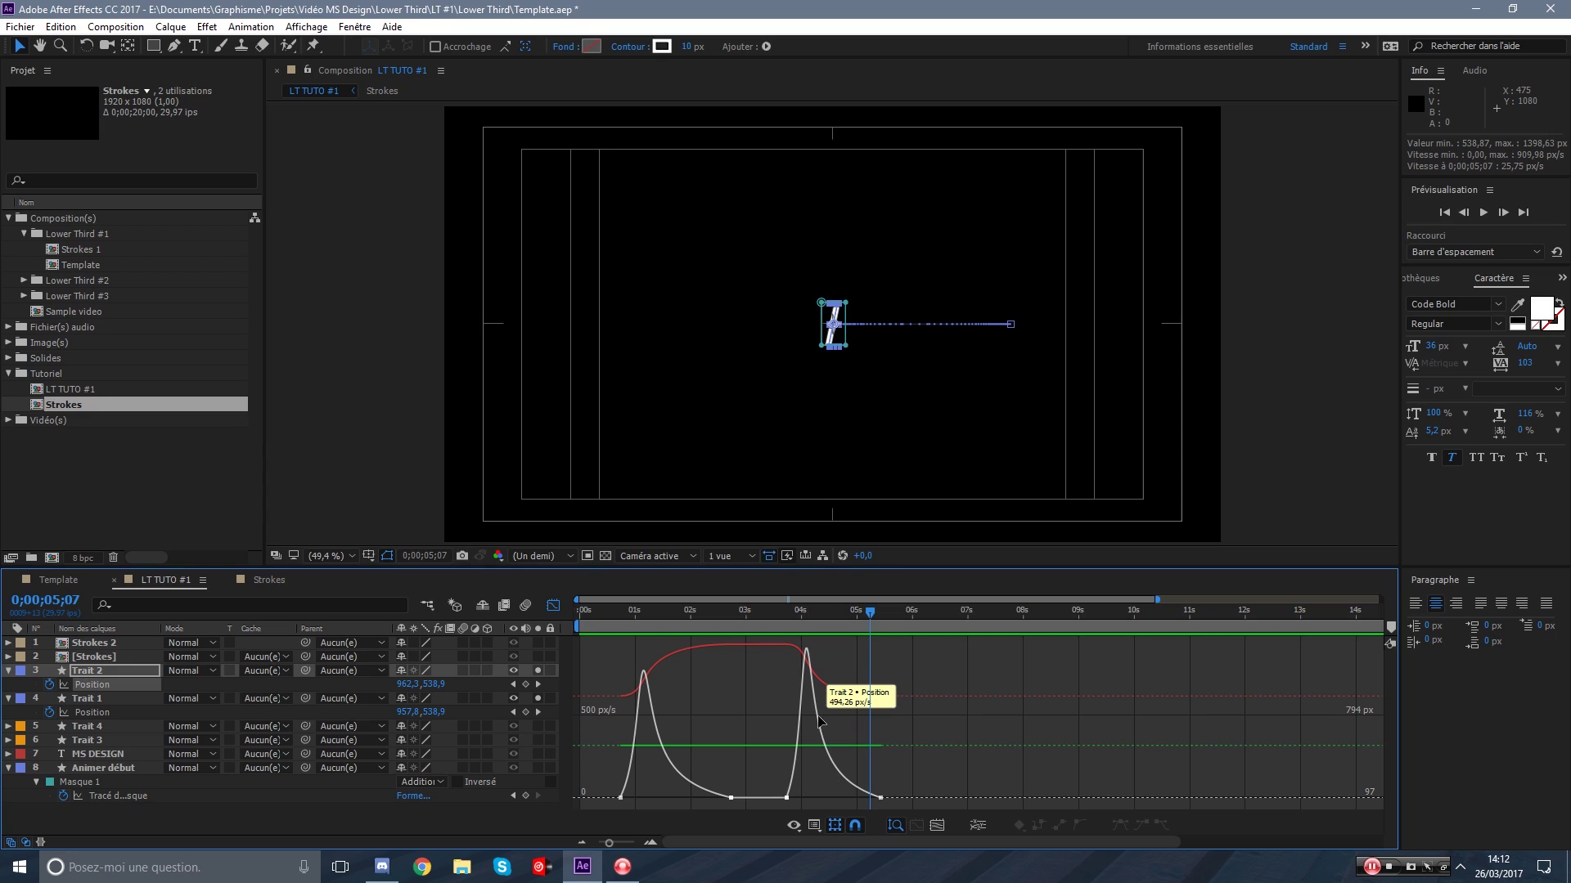
left_click(818, 717)
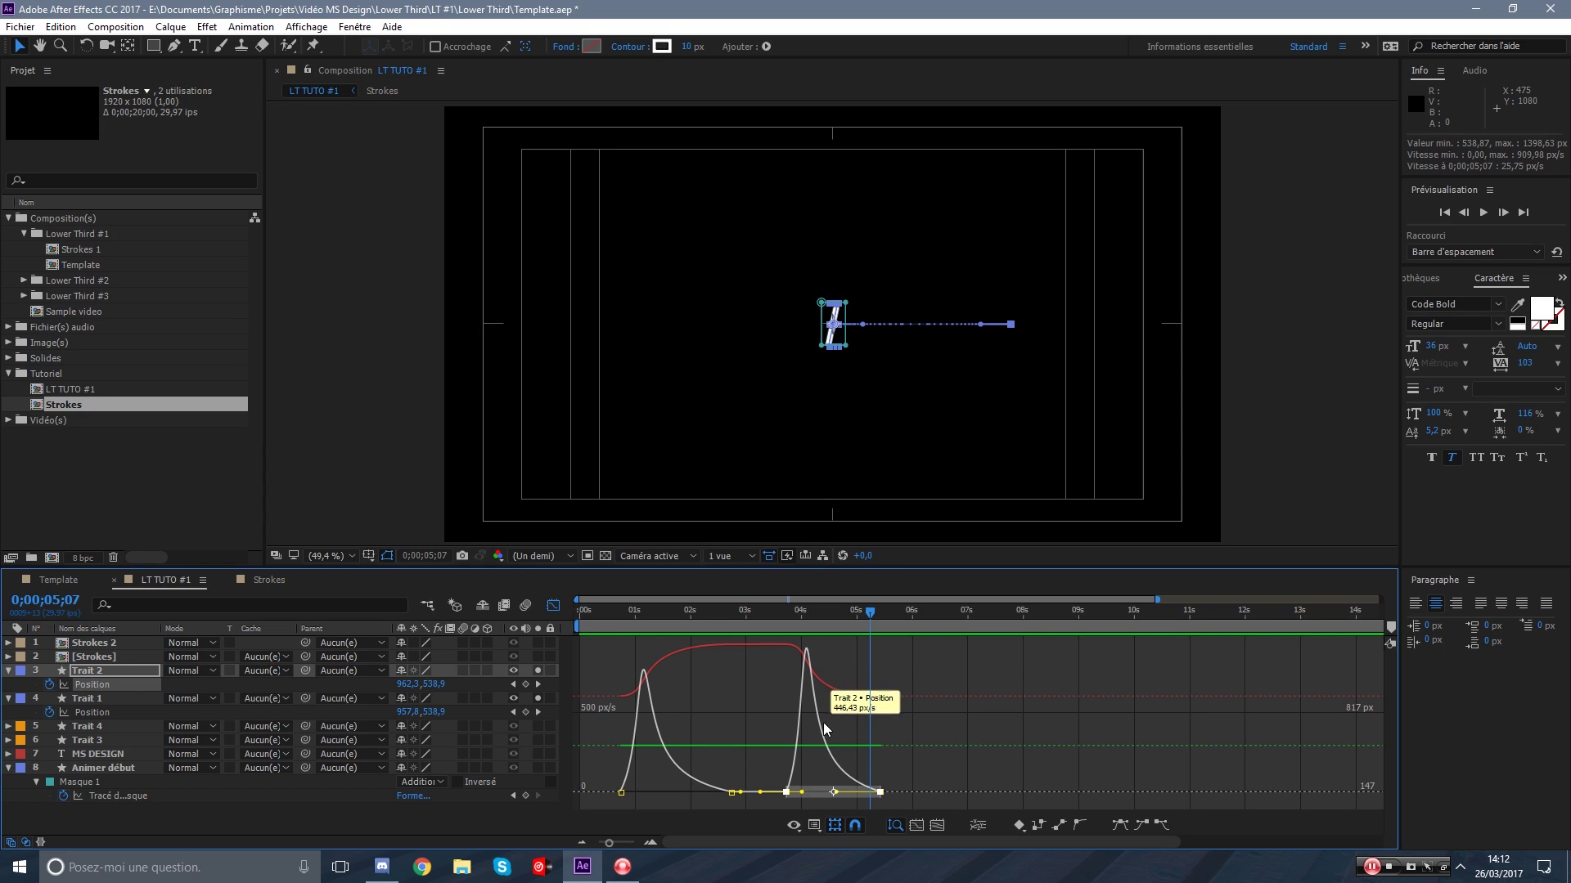
left_click(1126, 831)
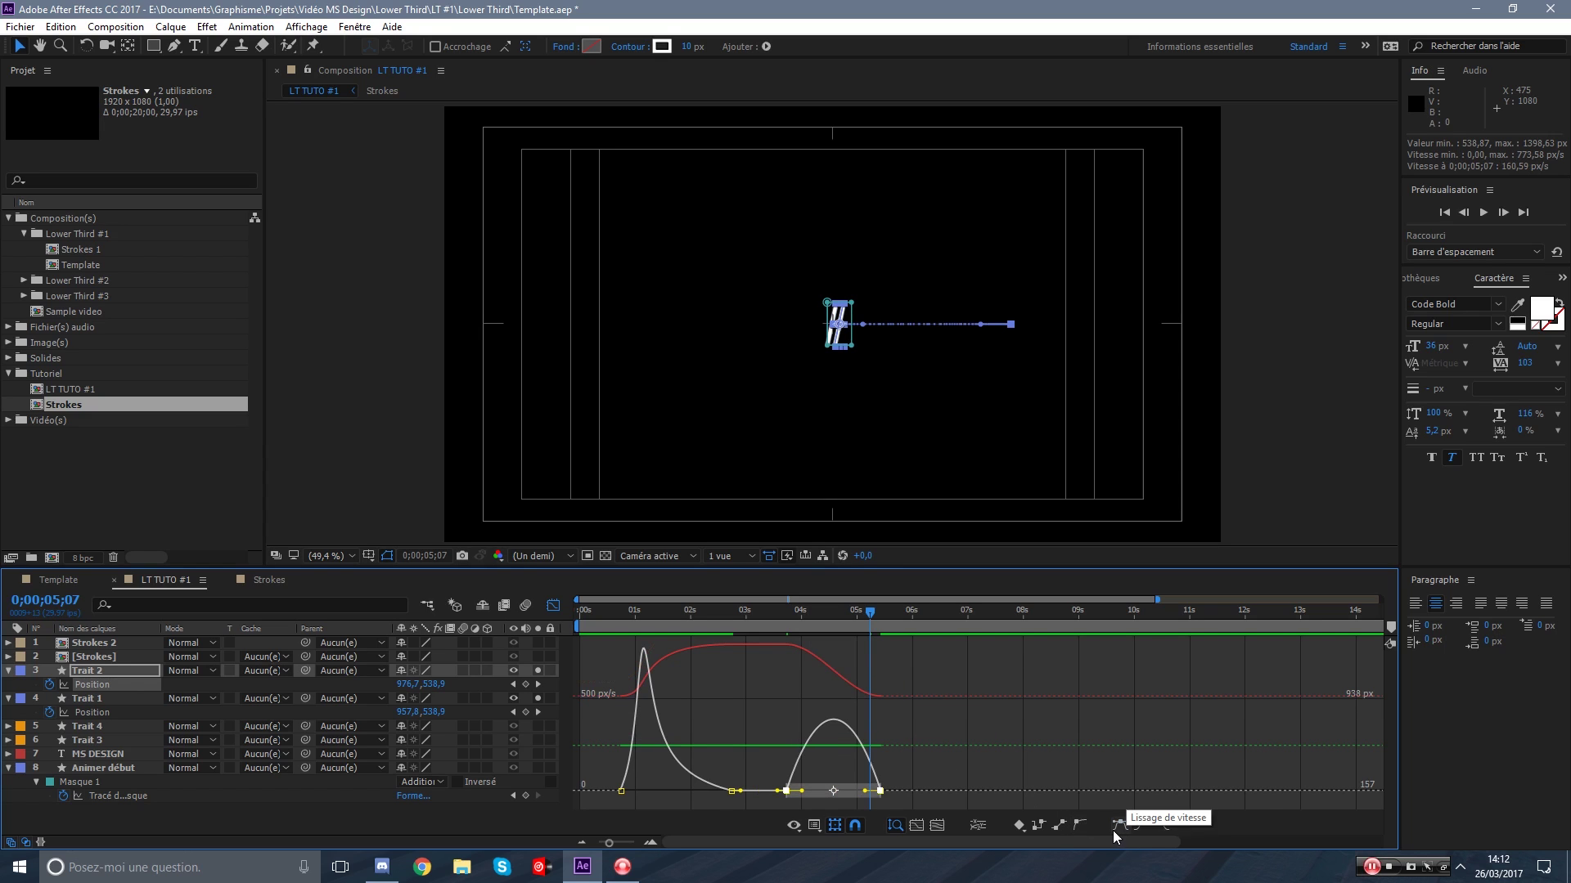
left_click_drag(803, 792, 832, 797)
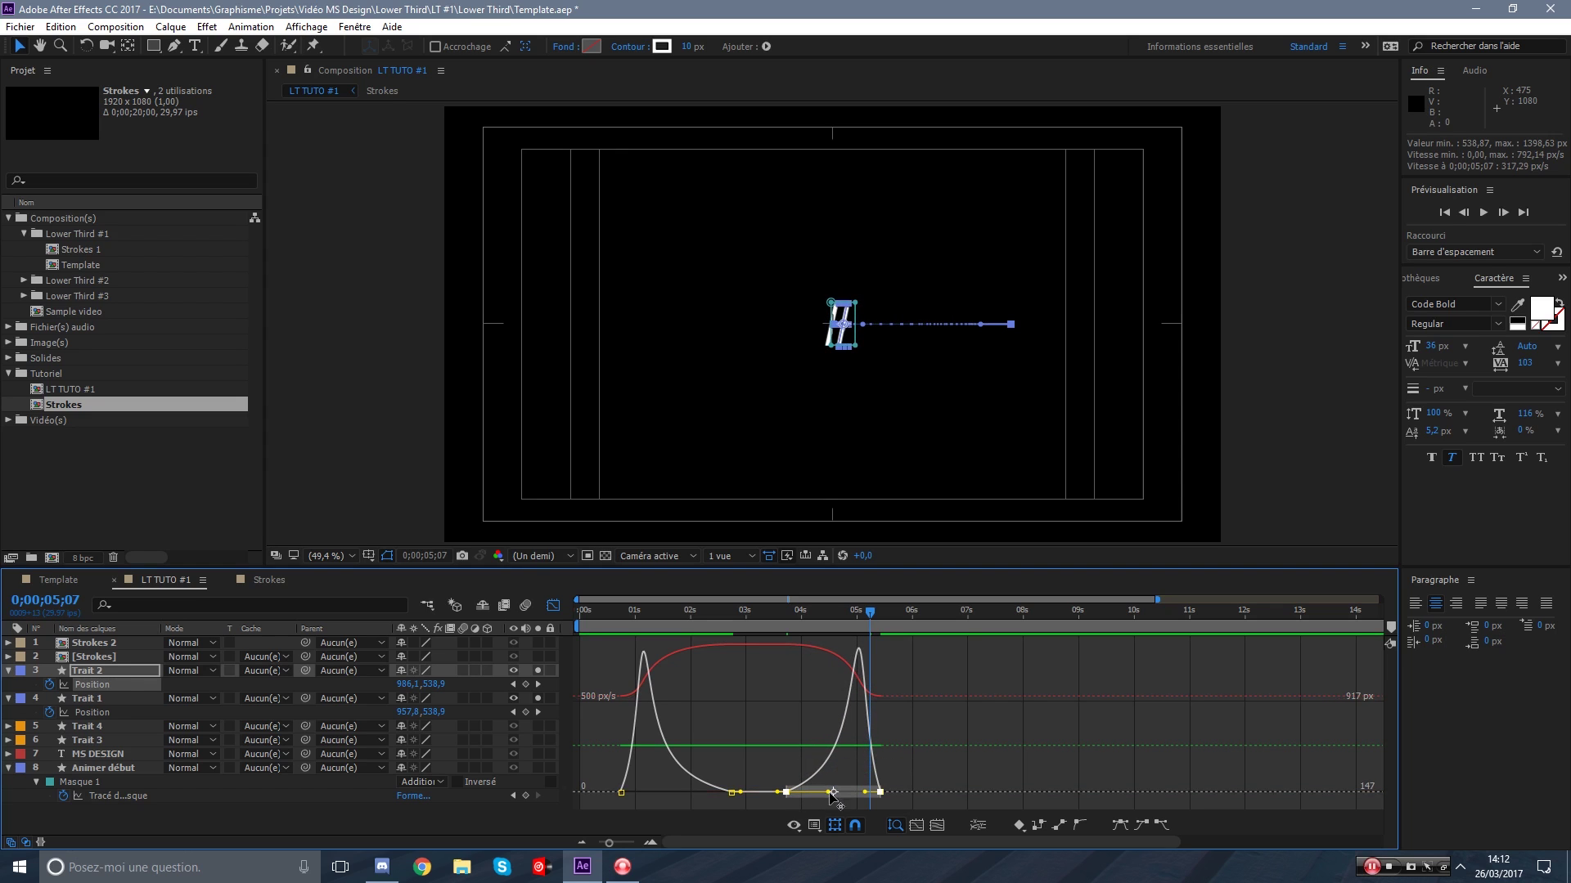
left_click(785, 717)
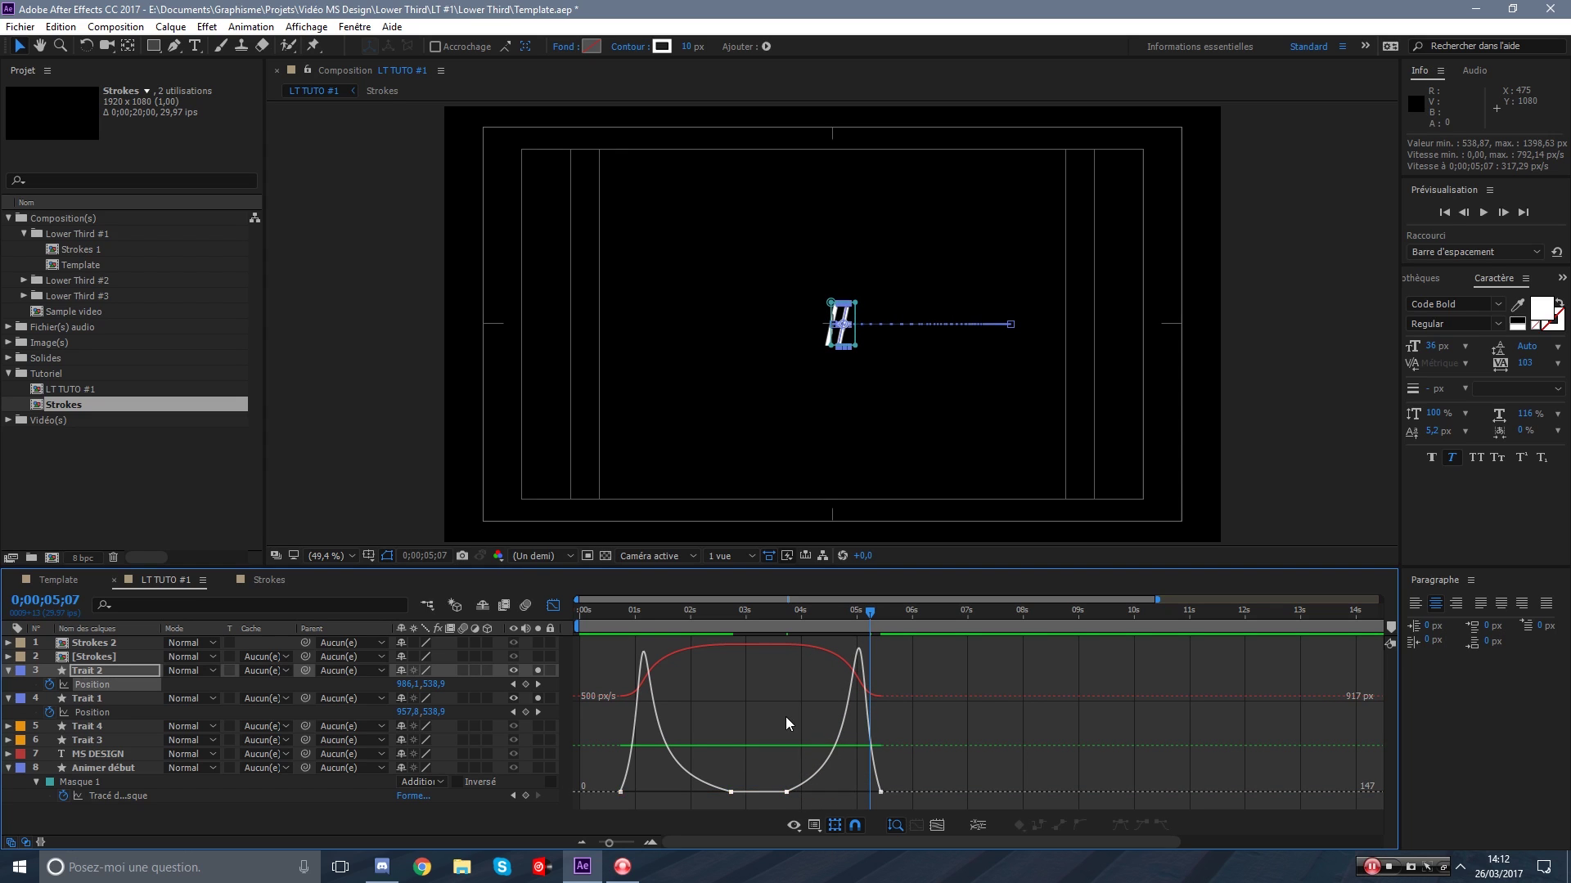
Give Trait 1's last two Position keyframes Easy Ease and extend the outgoing influence at 0;00;03;22 to match Trait 2's speed curve.
left_click(118, 710)
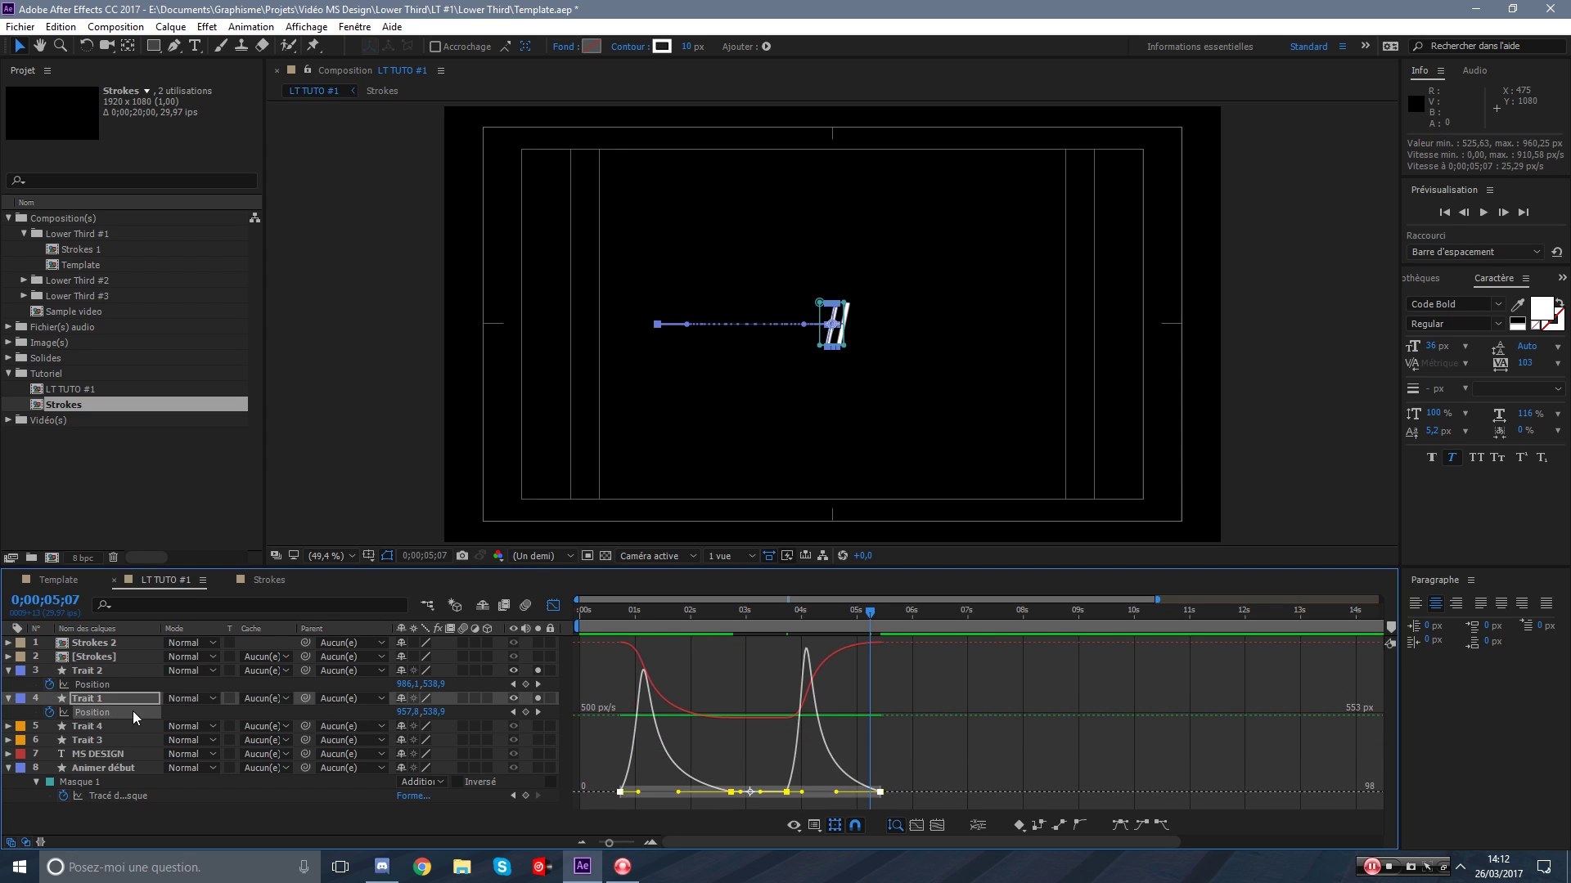
left_click(826, 753)
left_click(1121, 825)
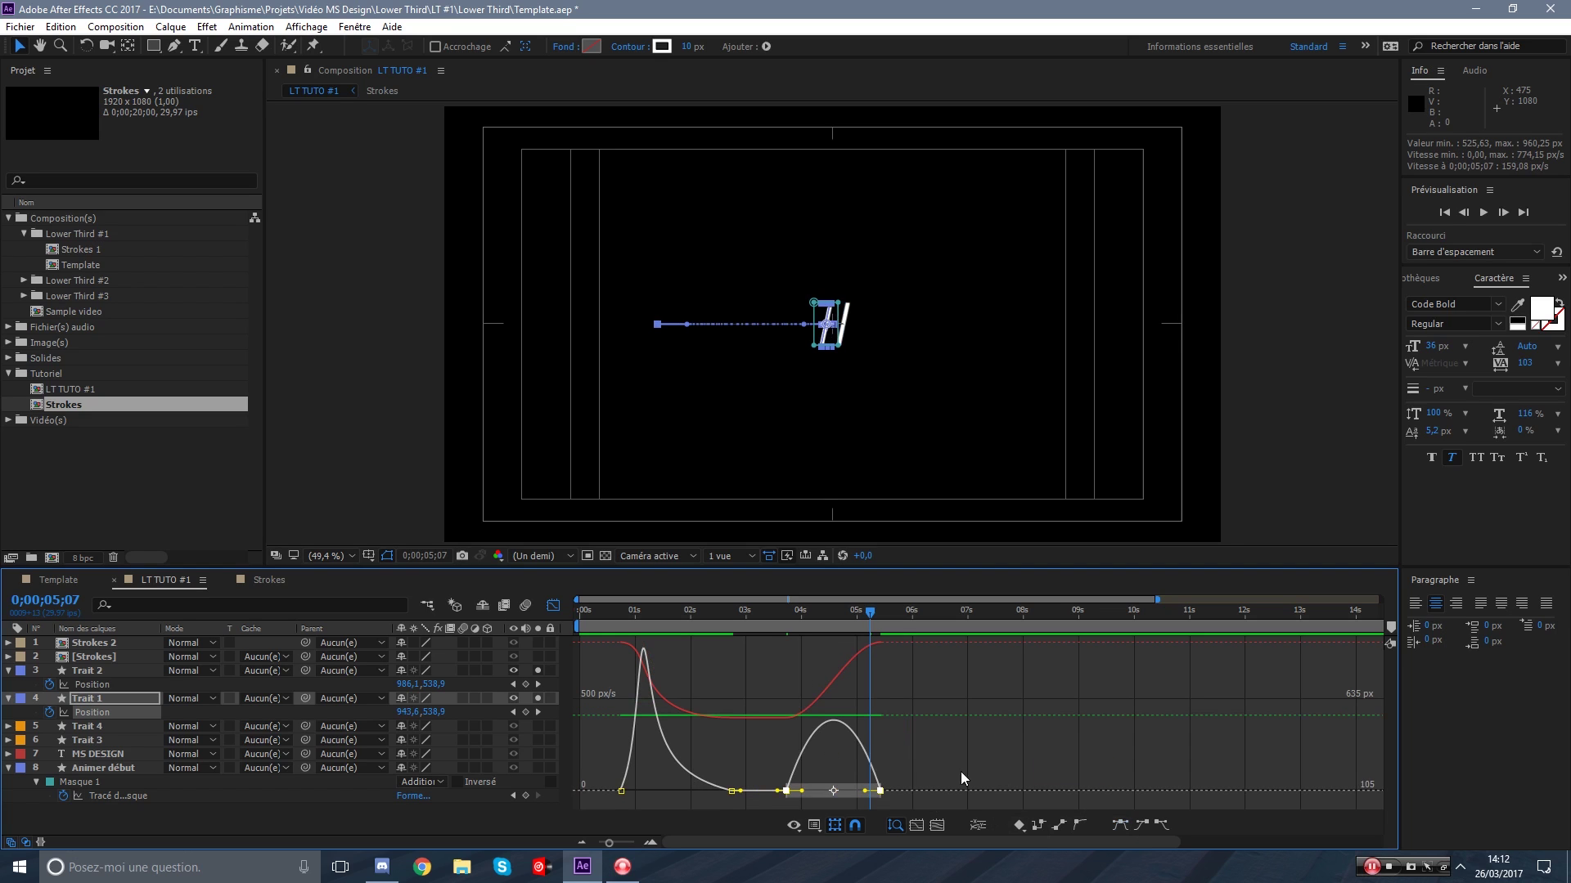
left_click_drag(804, 791, 829, 792)
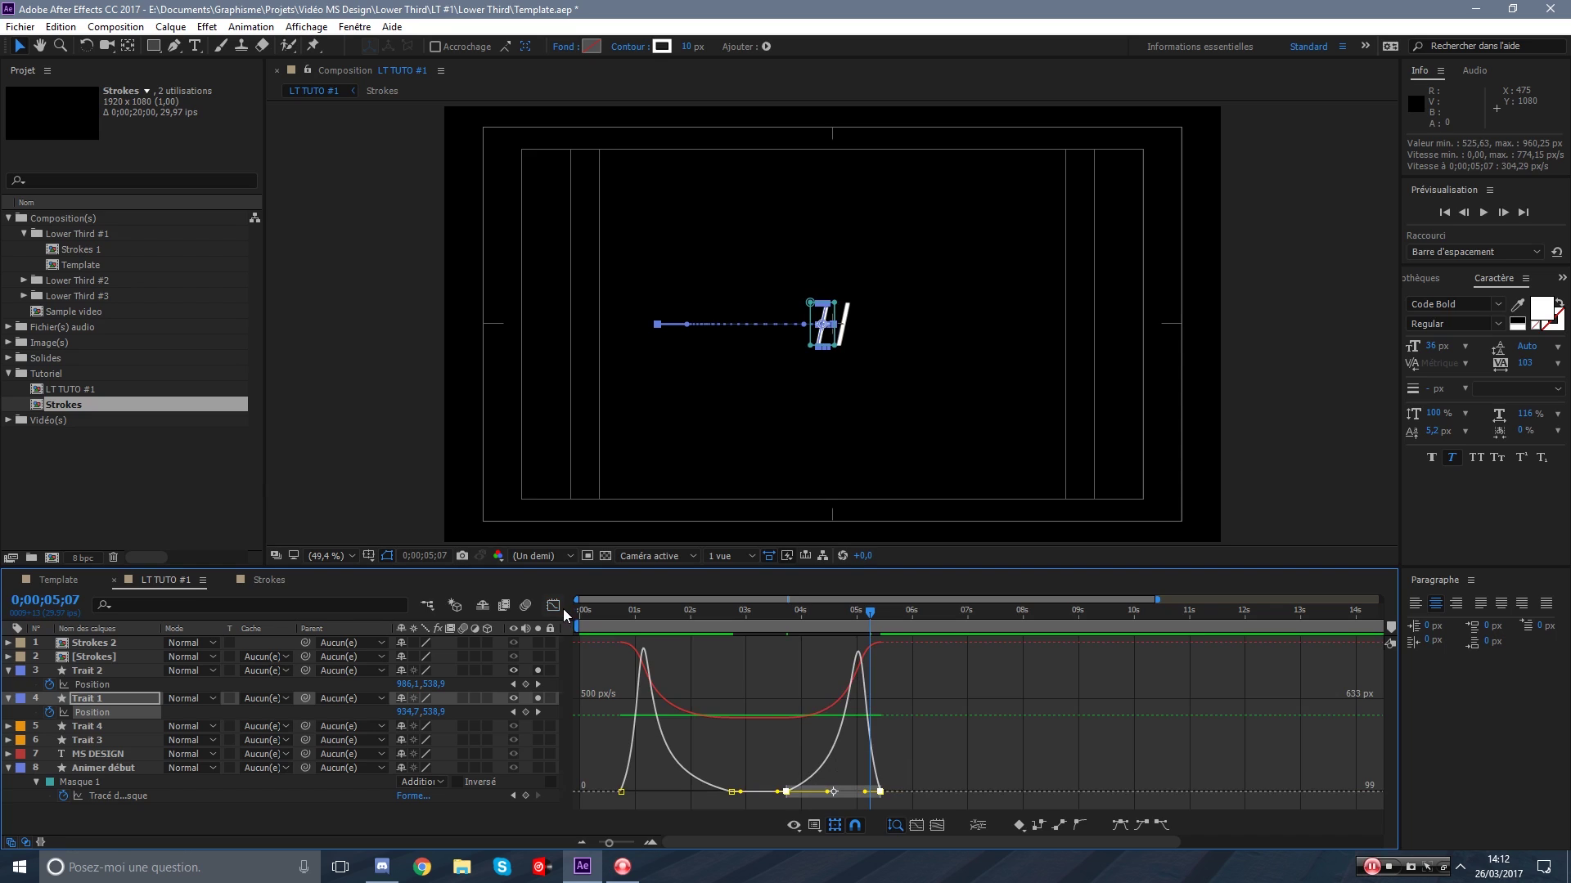
Return to the layer bar view and play back the adjusted closing movement of both lines.
left_click(560, 607)
left_click(913, 824)
key("space")
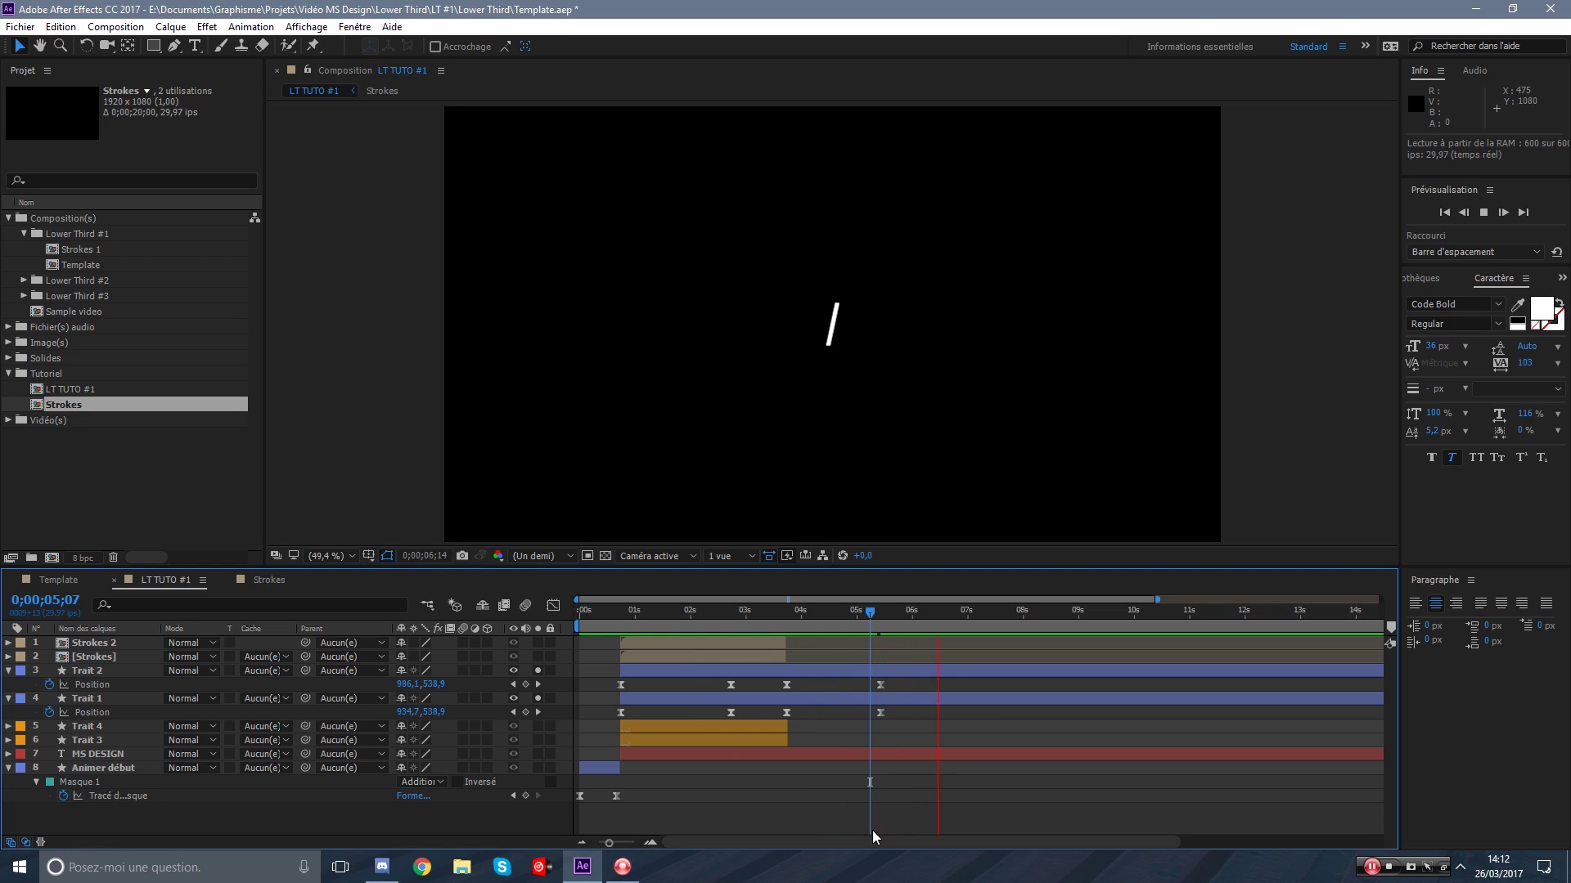
Solo the MS DESIGN layer and add a mask path keyframe to its Masque 1 at 0;00;03;22.
mouse_move(843, 622)
left_mouse_down()
mouse_move(786, 620)
mouse_move(888, 625)
mouse_move(787, 617)
left_mouse_up()
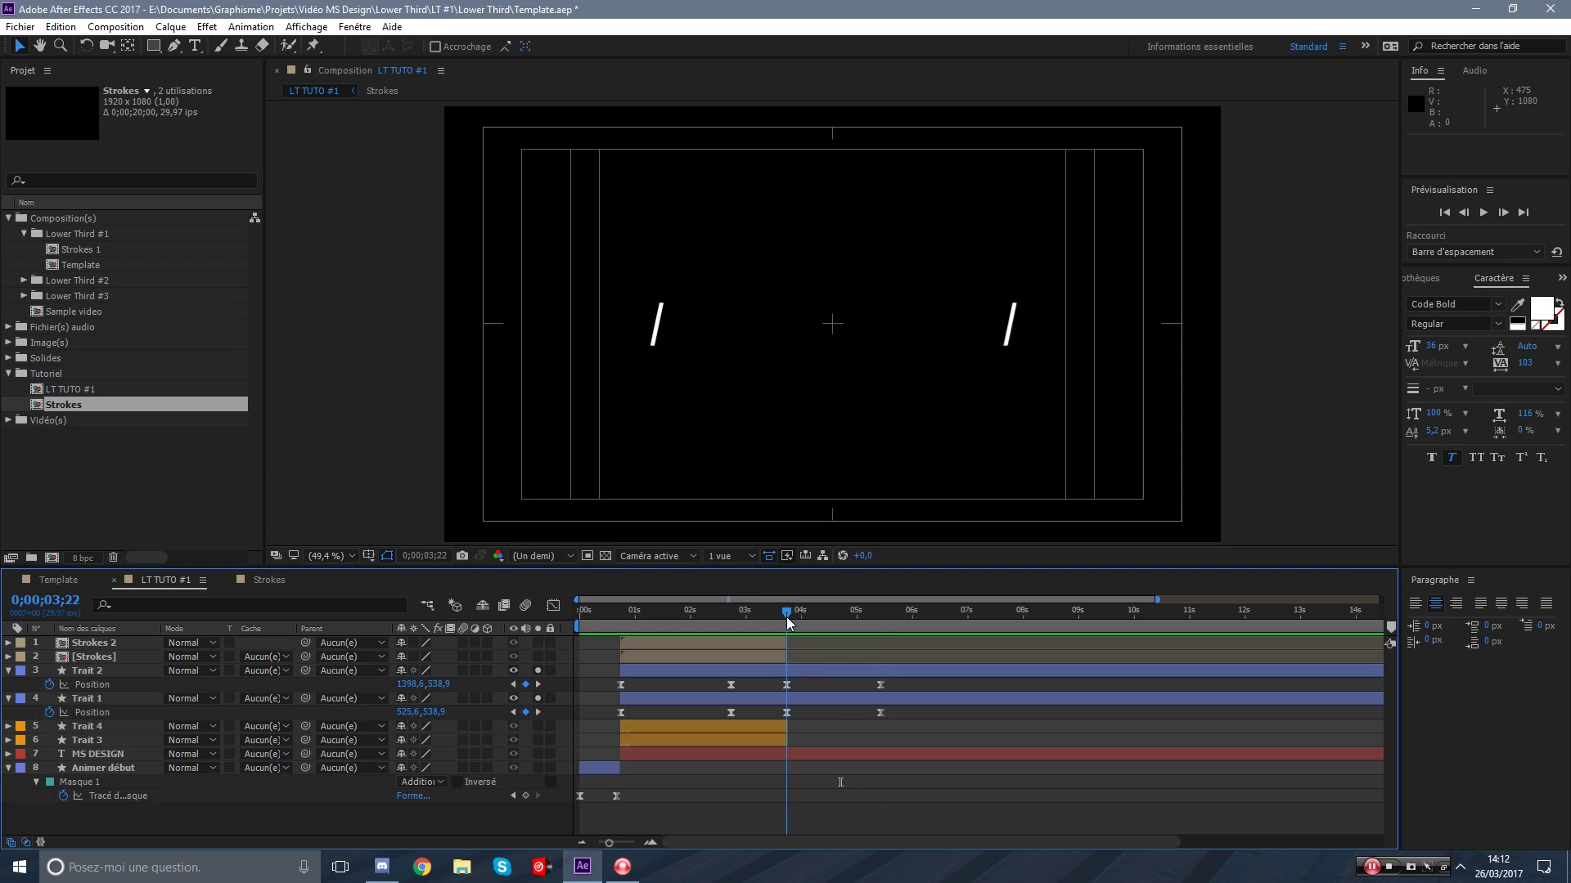
left_click(538, 758)
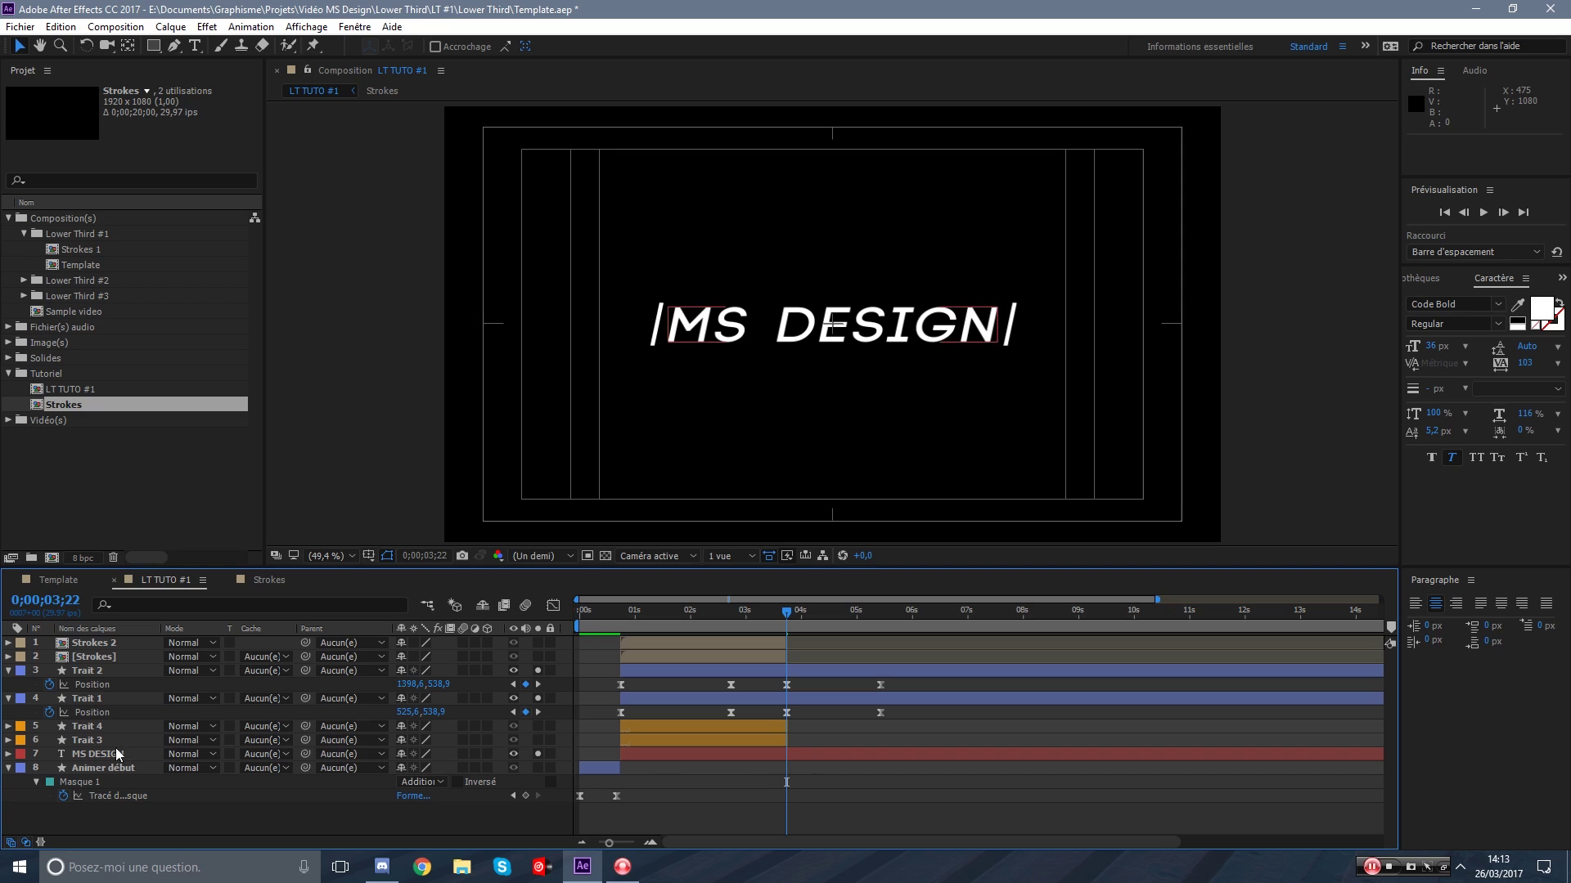
left_click(81, 756)
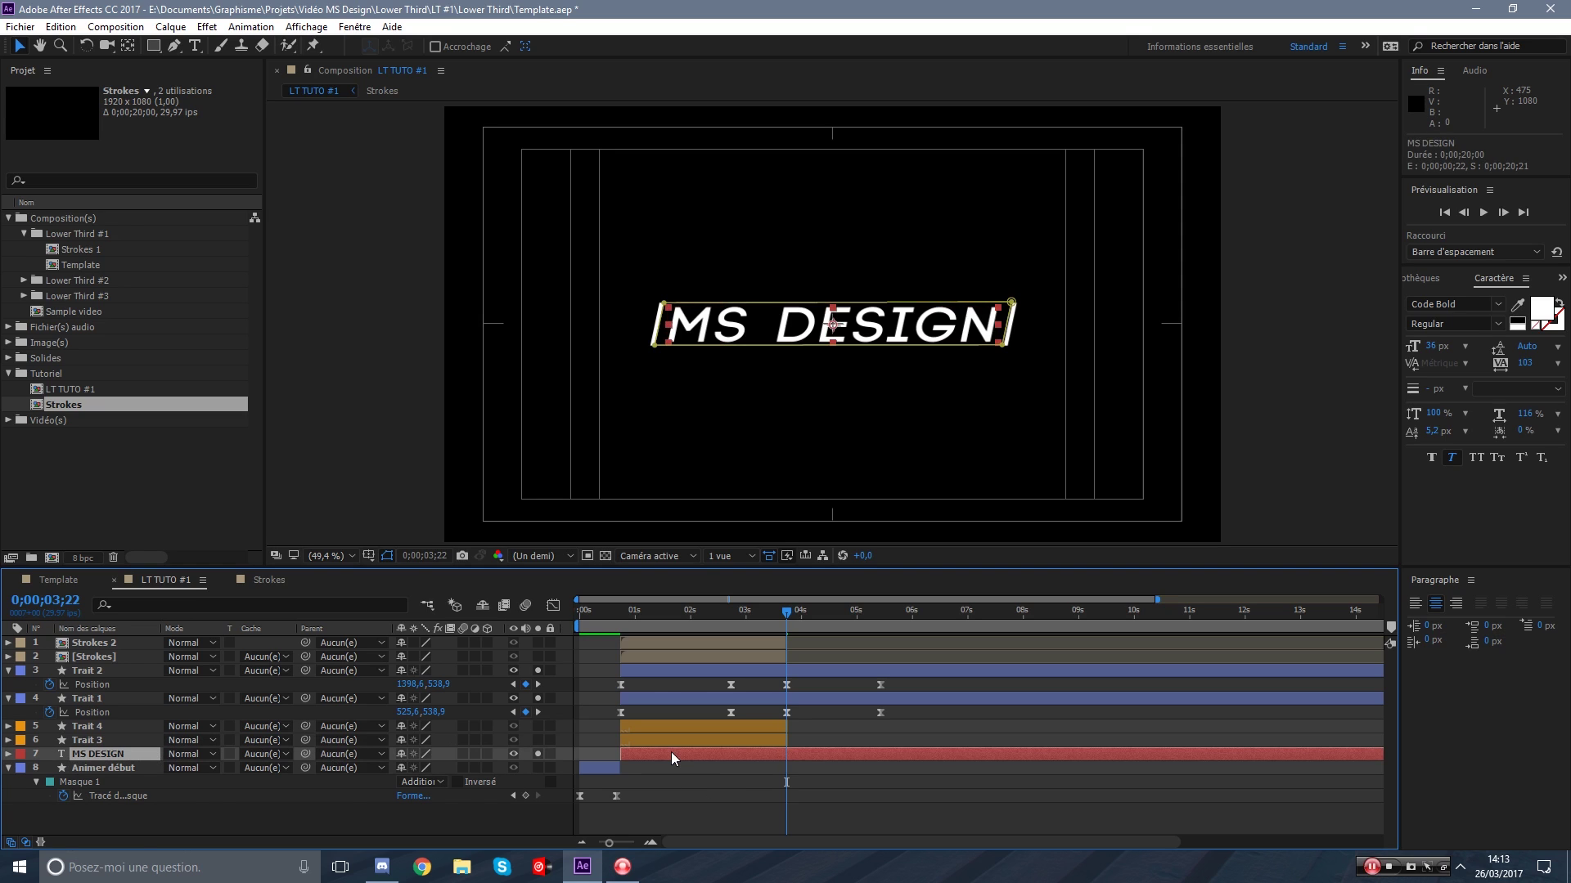
key("u")
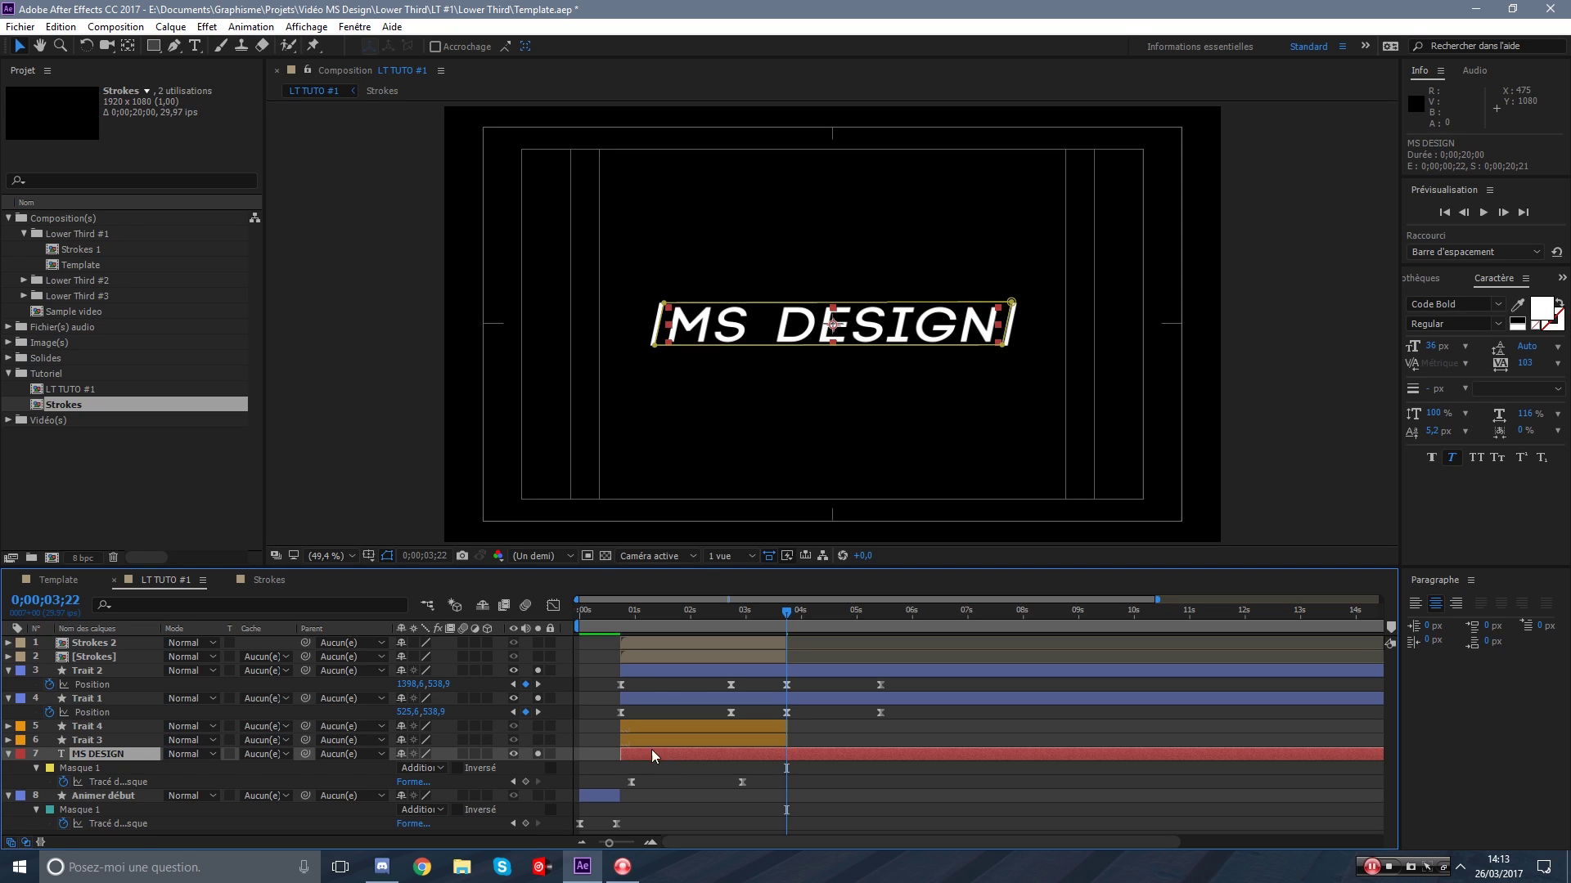
left_click(526, 780)
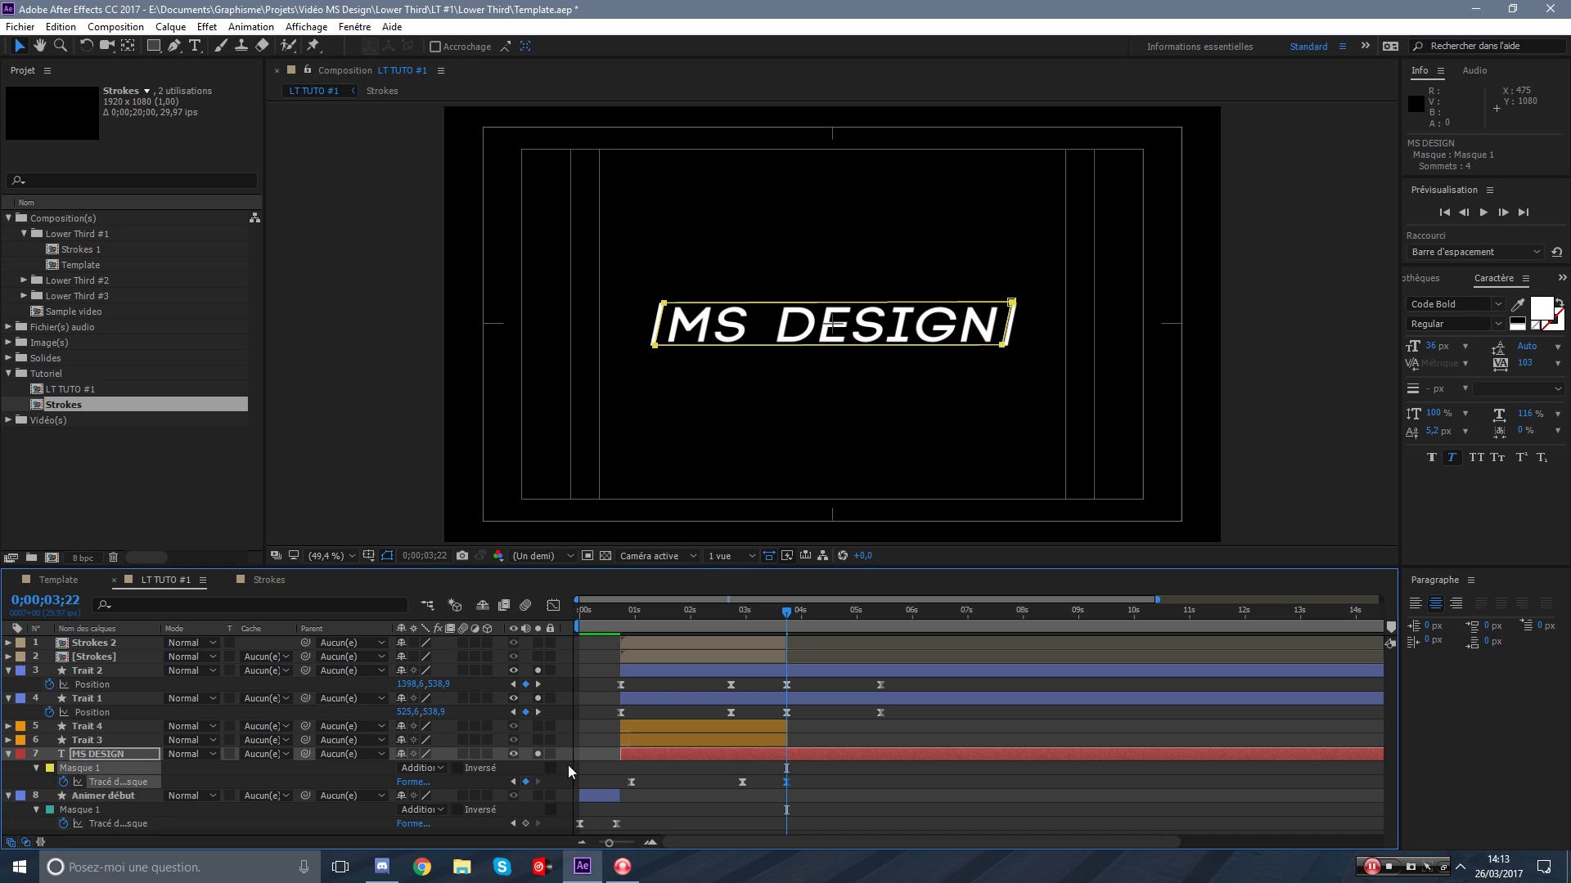
At 0;00;05;13, collapse MS DESIGN's mask horizontally from both sides to the centre line to keyframe its closed state.
left_click_drag(836, 615, 881, 620)
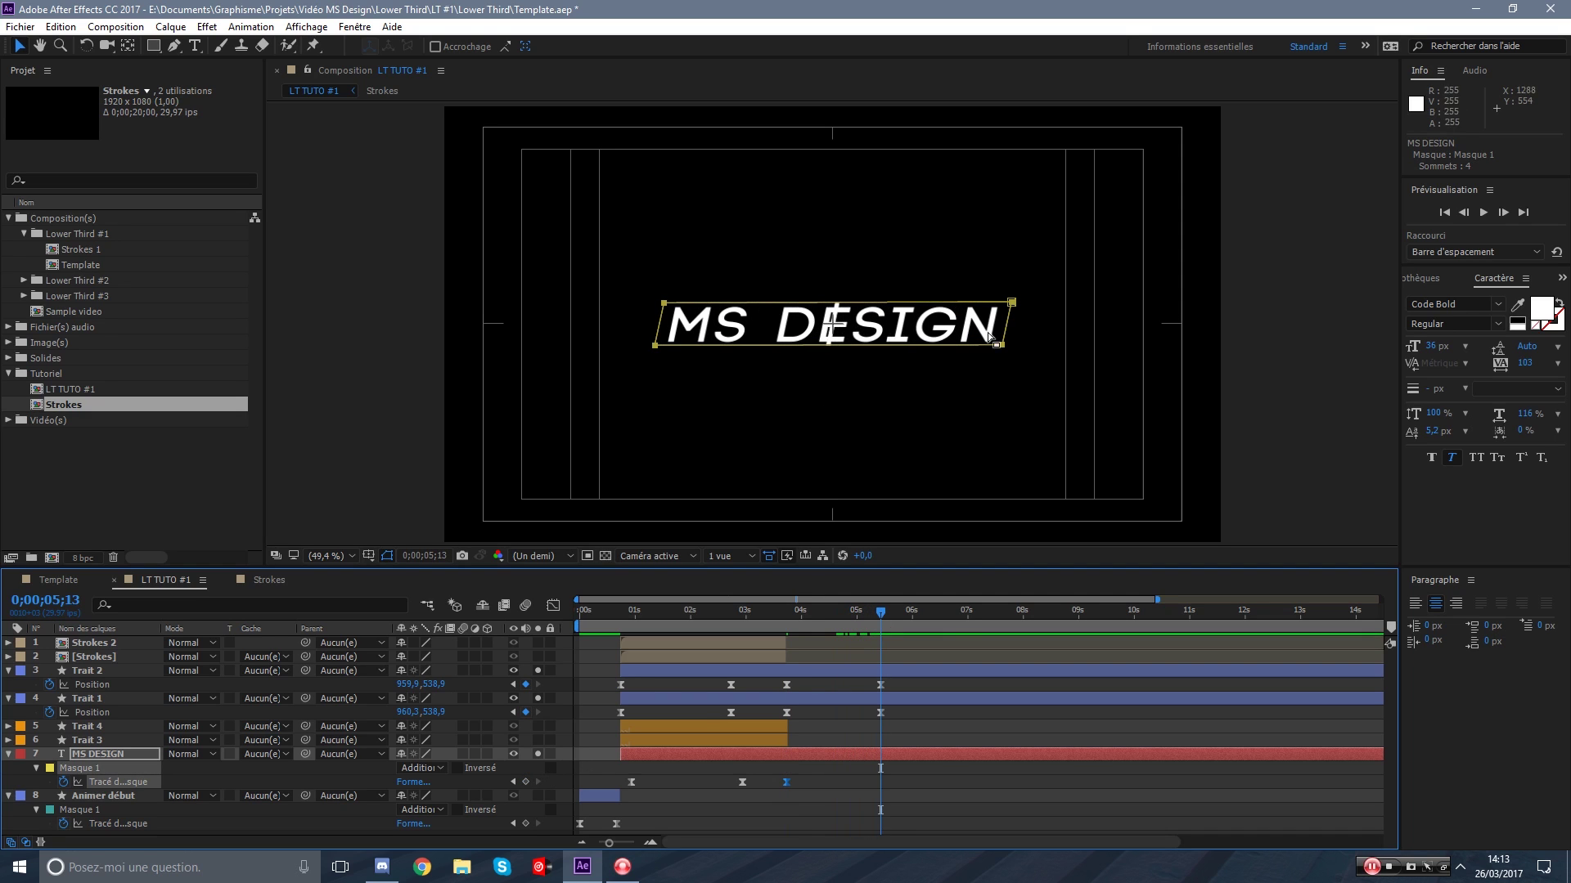
scroll(990, 335, "up", 2)
double_click(1185, 321)
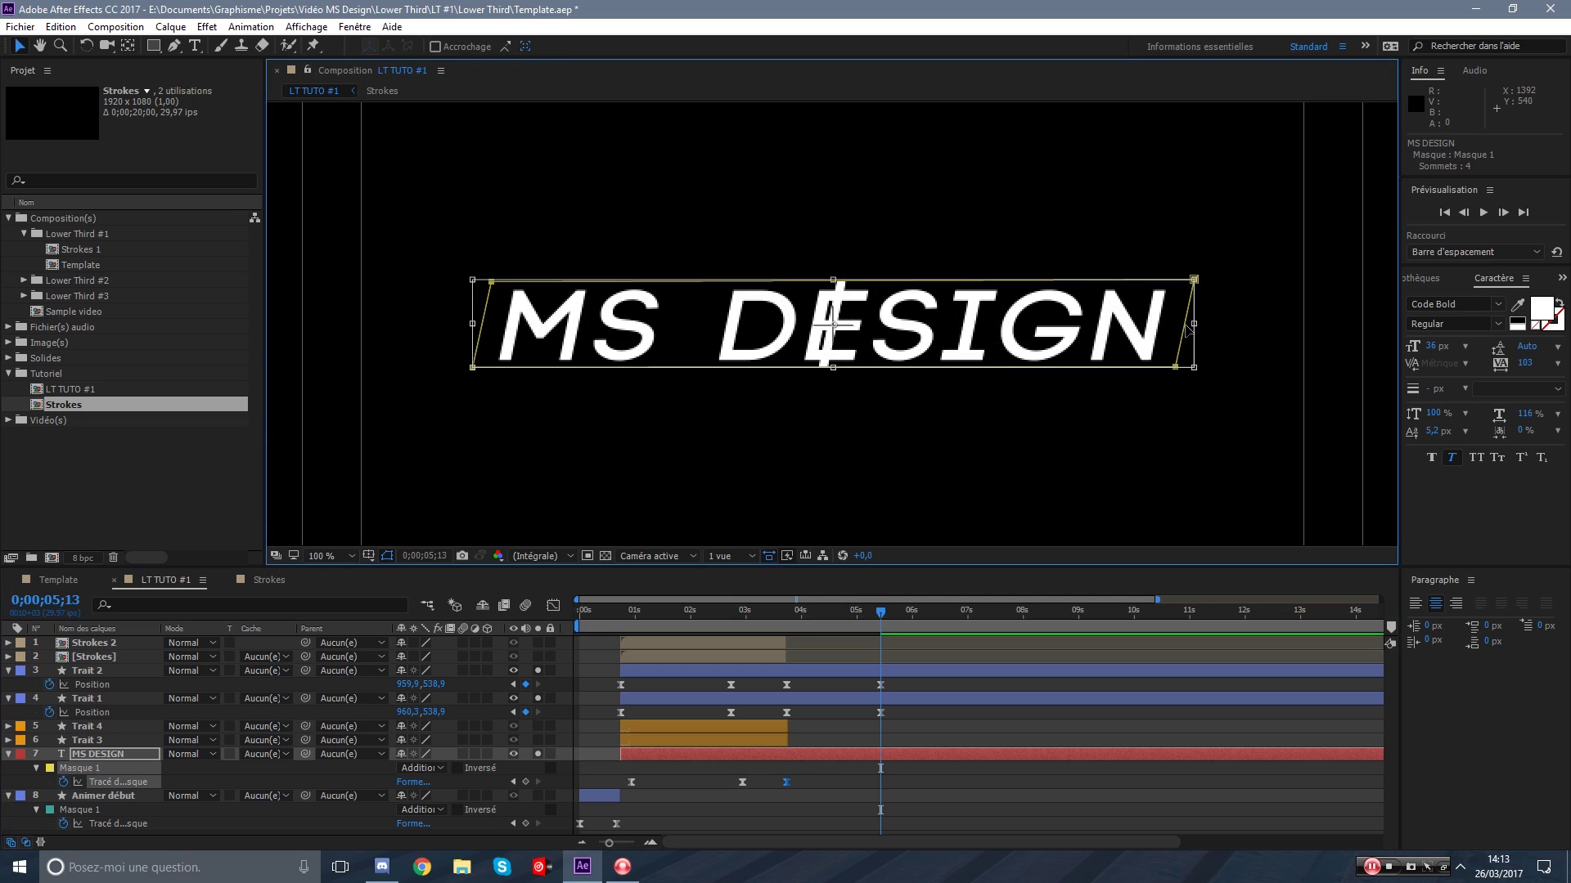
left_click_drag(1196, 323, 835, 323)
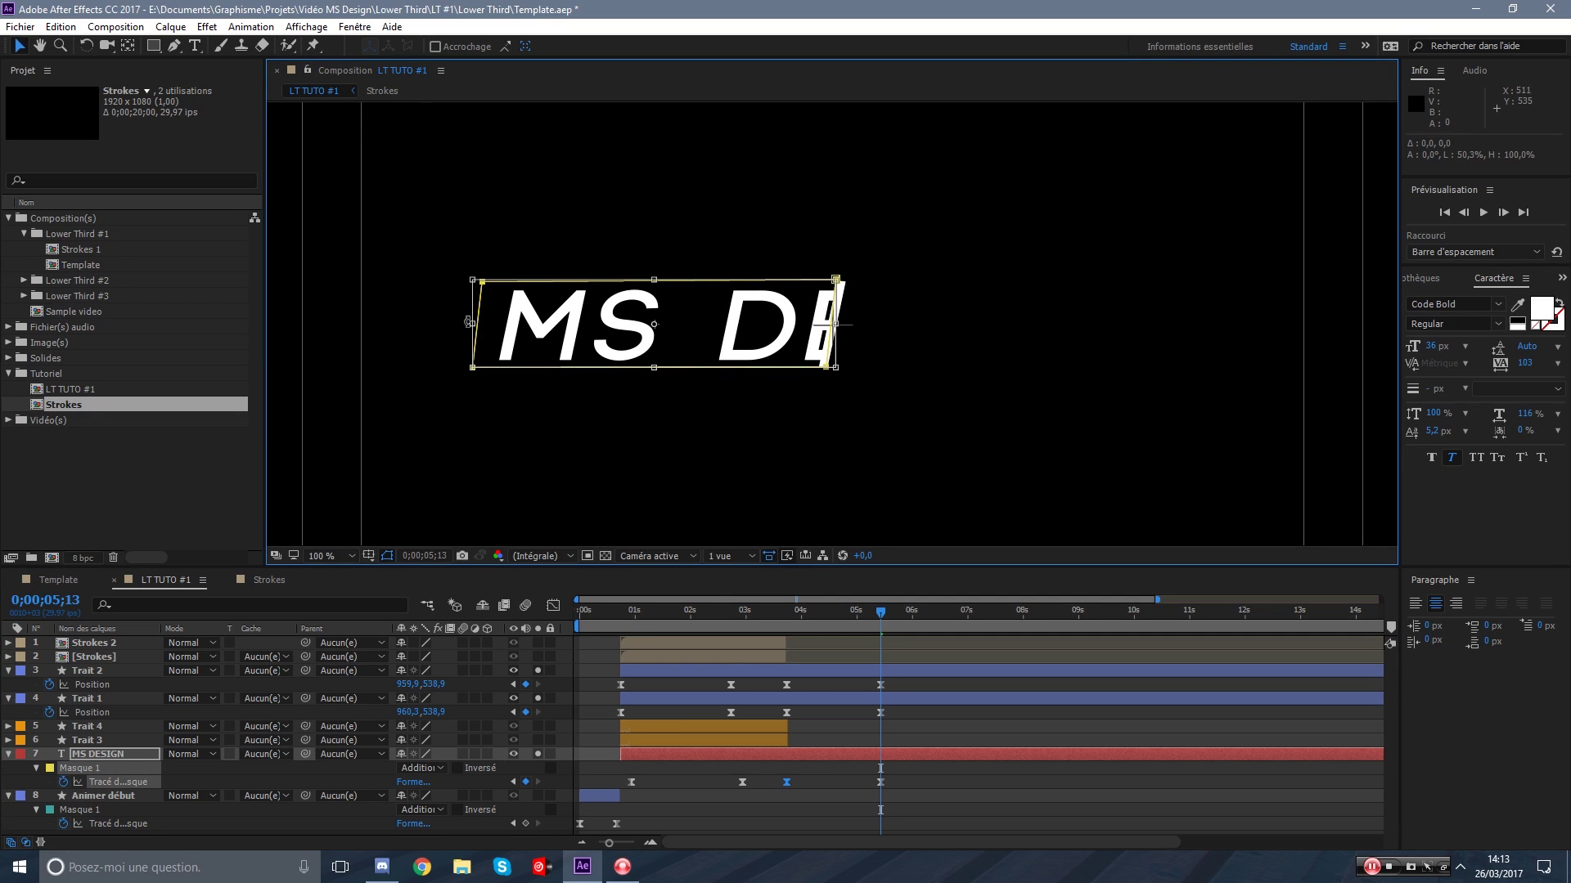
left_click_drag(472, 322, 833, 329)
scroll(830, 342, "up", 6)
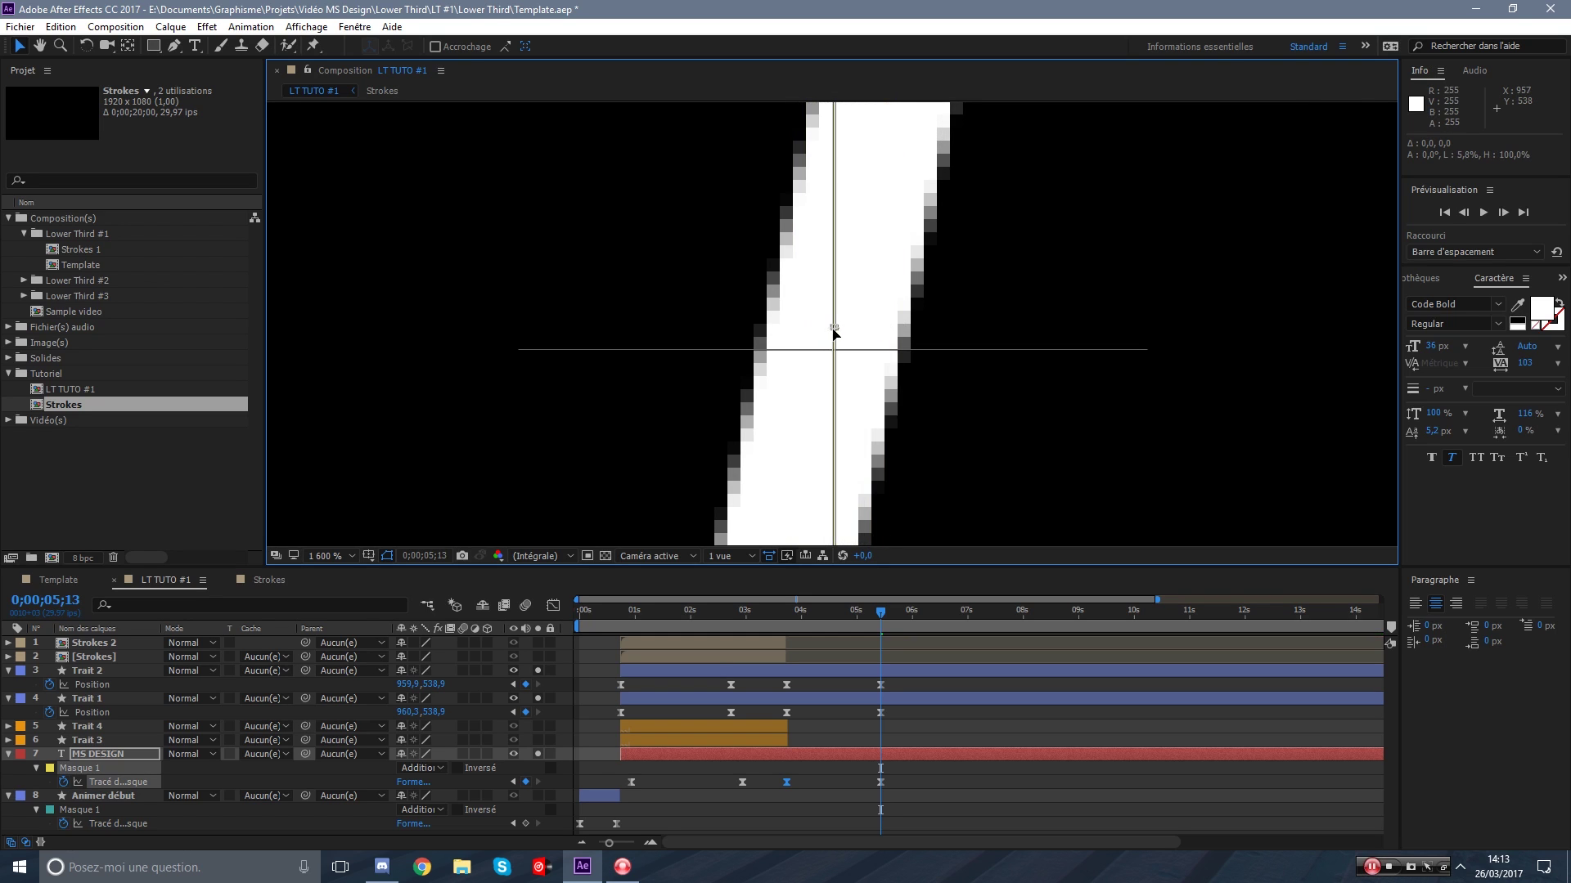
Split the MS DESIGN layer at 0;00;05;13 and delete the part following that point.
left_click(901, 765)
left_click(898, 754)
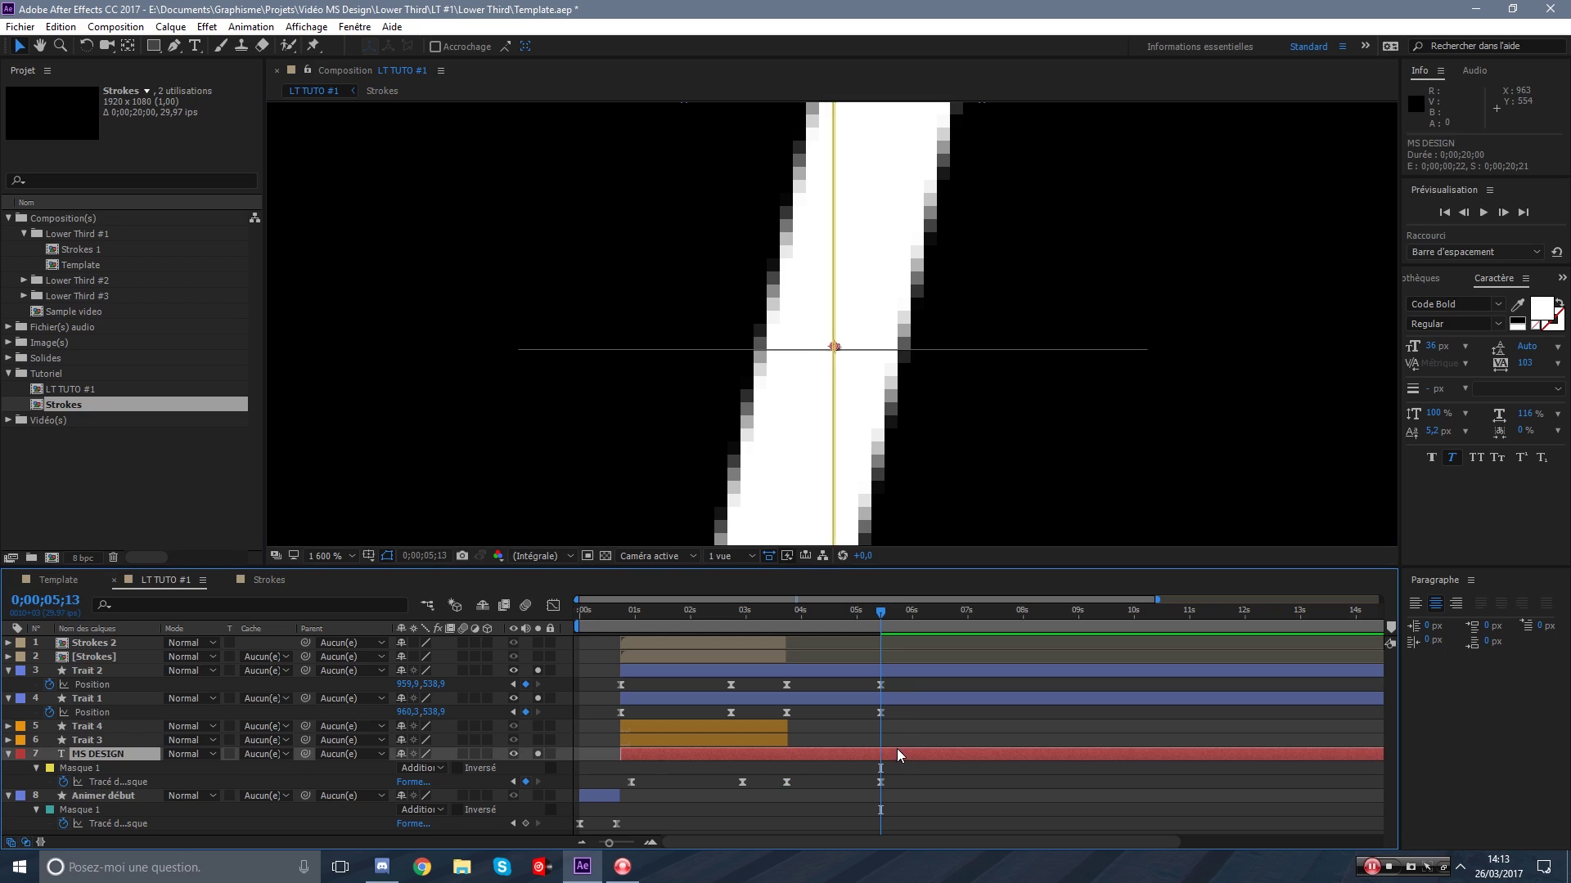
key("ctrl+shift+d")
key("Delete")
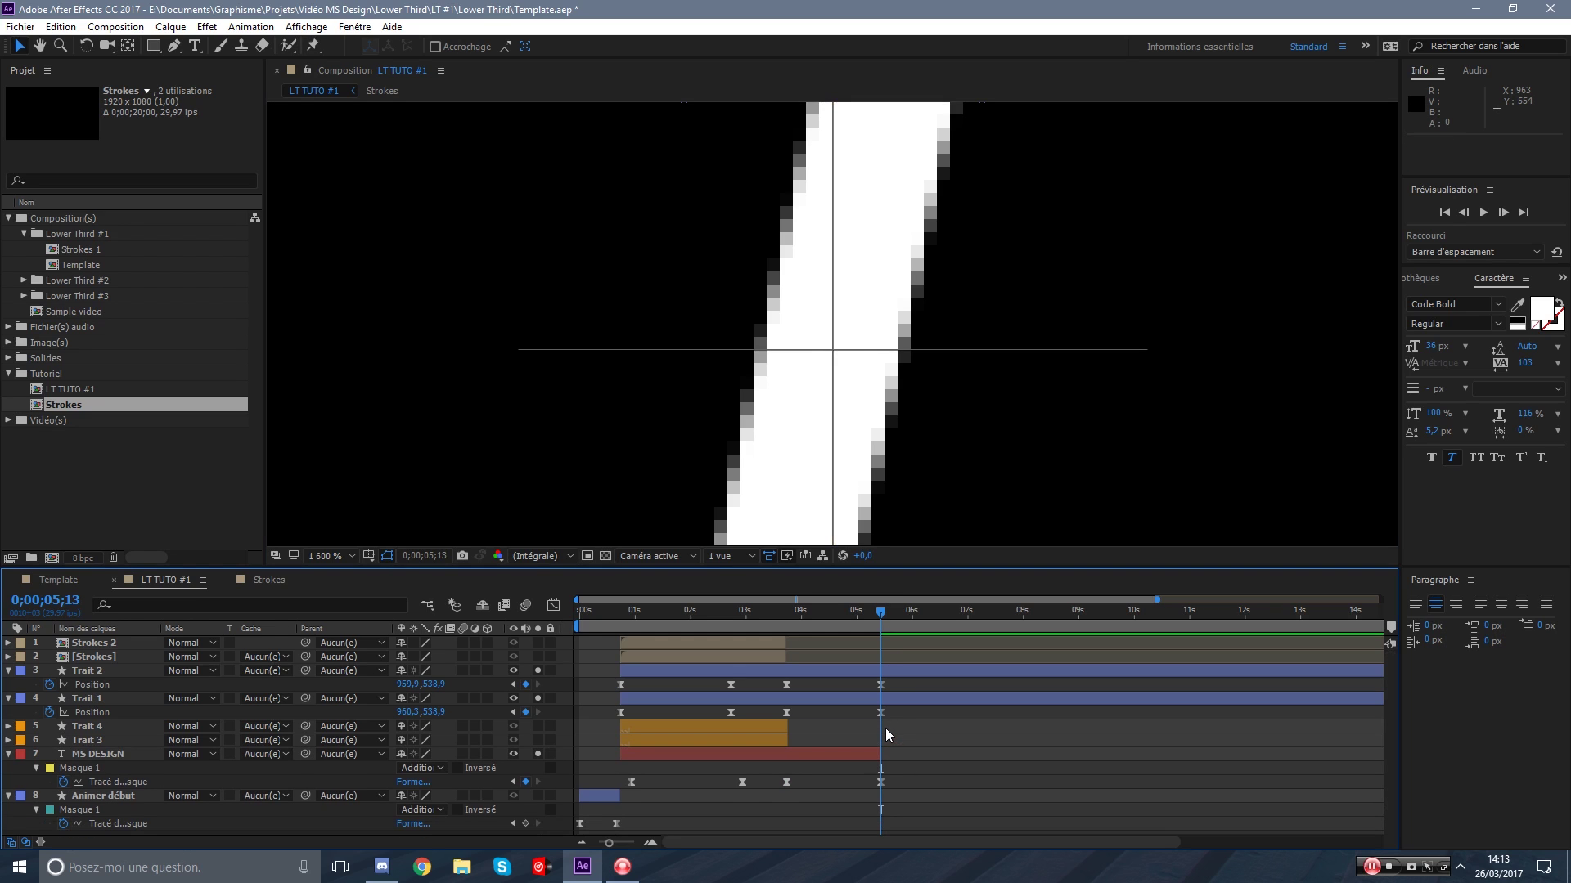
scroll(892, 319, "down", 2)
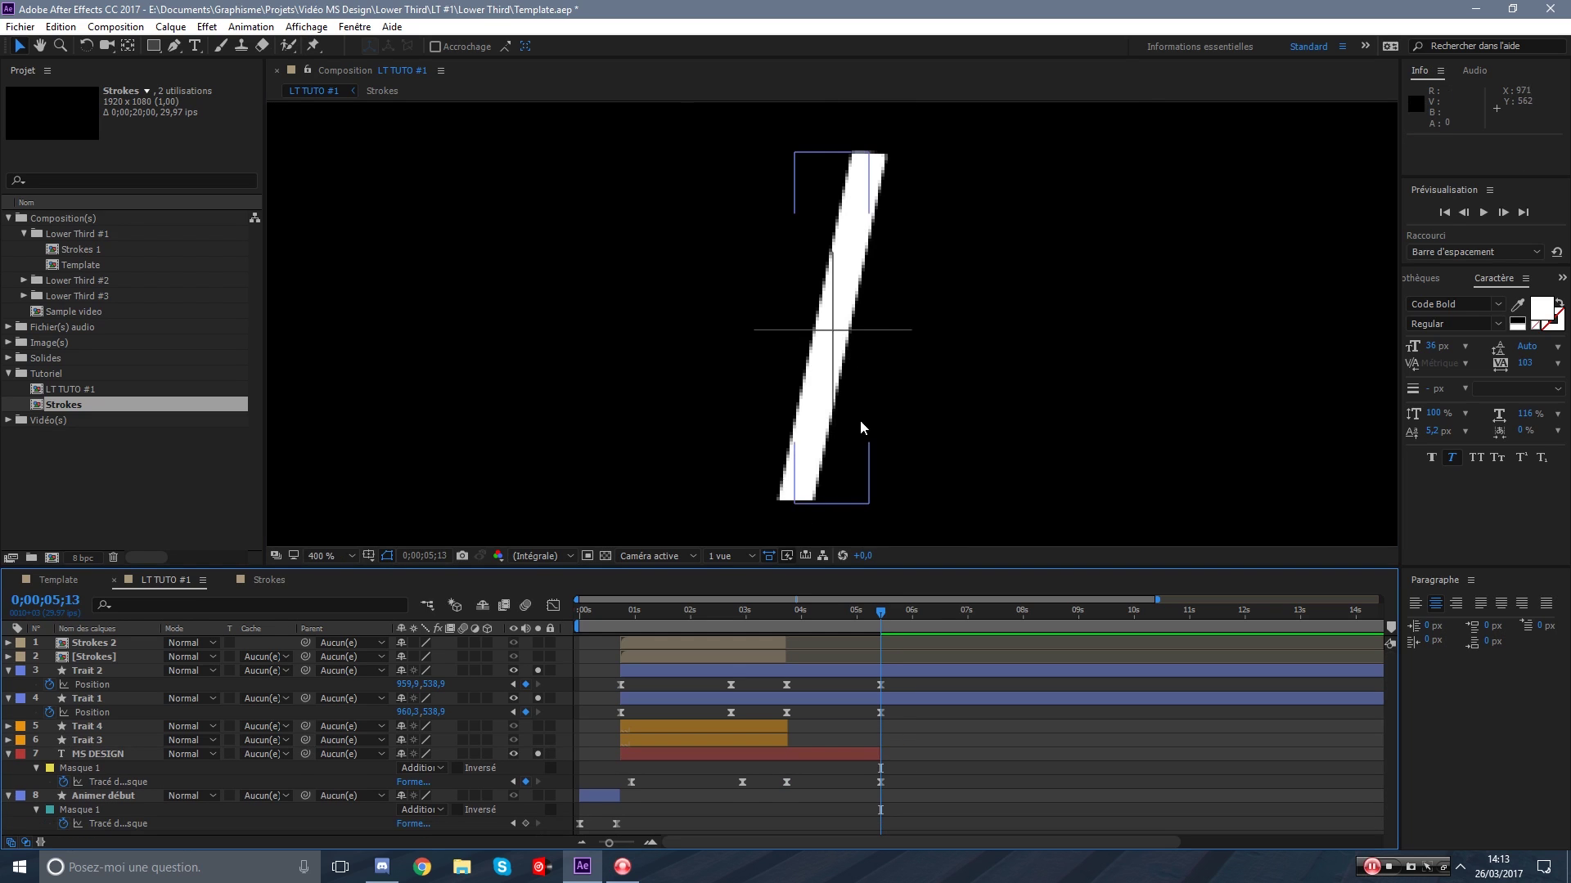
Apply Easy Ease to MS DESIGN's last two mask path keyframes and shape the closing speed curve to match the lines.
left_click(552, 605)
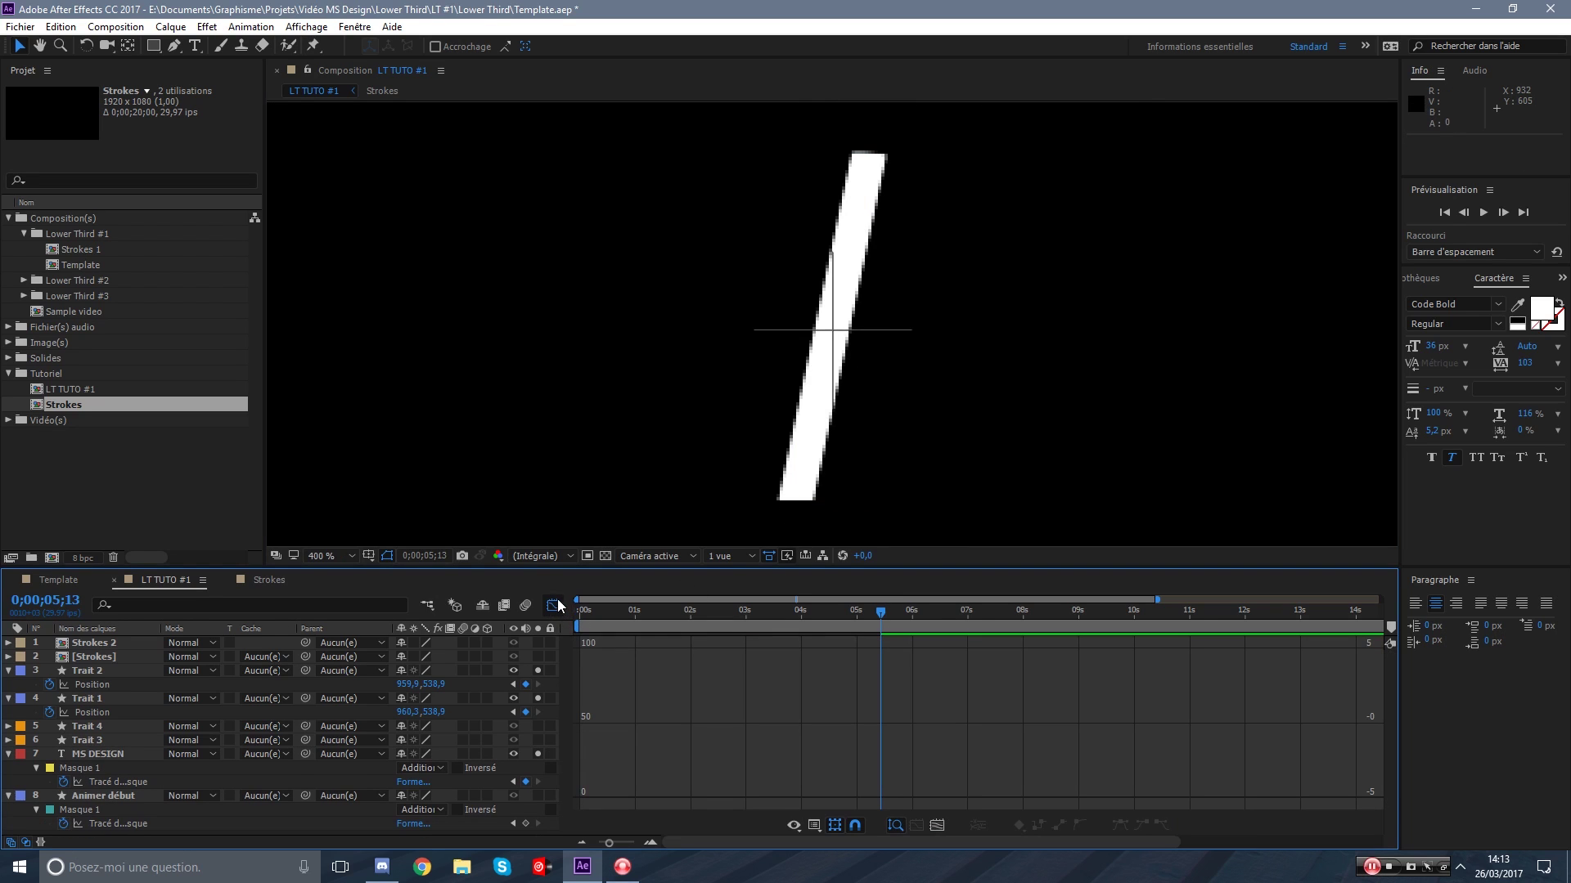
left_click(142, 783)
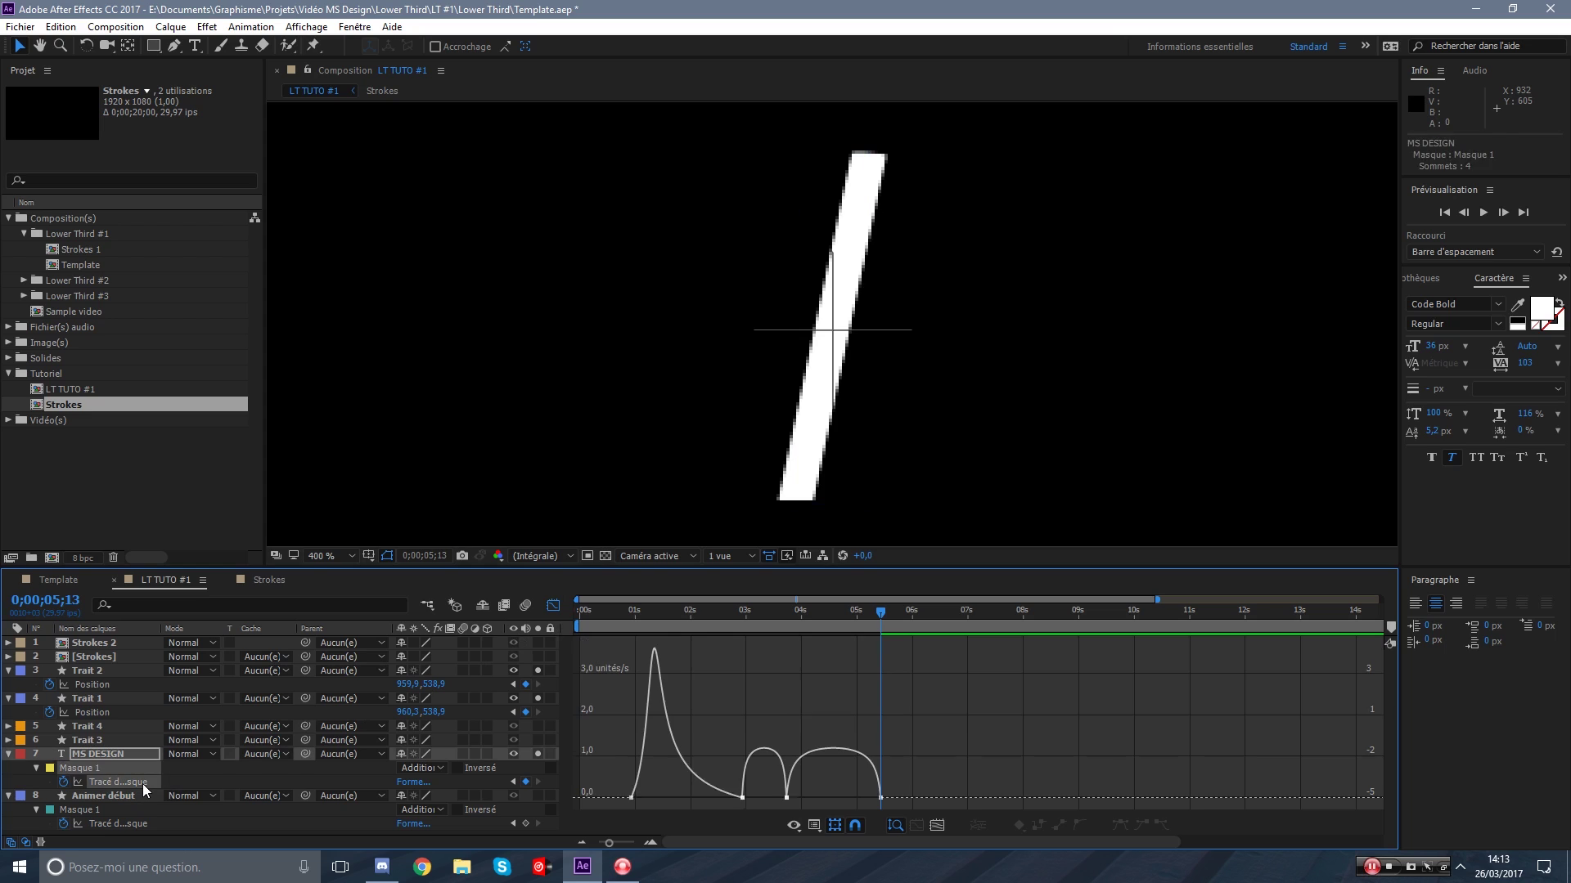
left_click(835, 752)
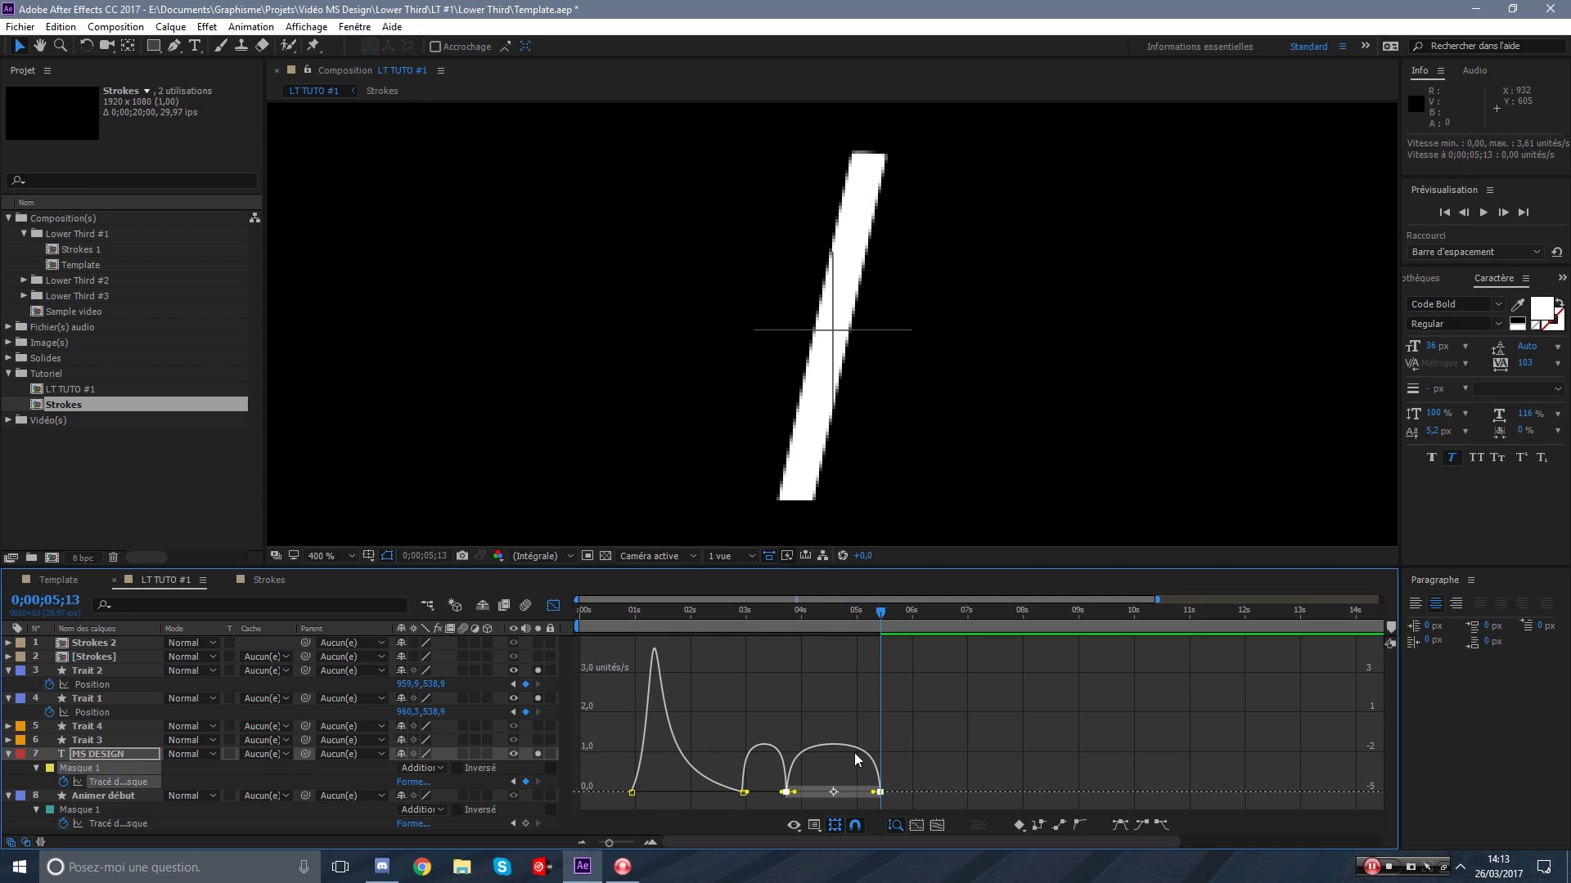
left_click(1117, 828)
left_click_drag(825, 797, 831, 796)
left_click(798, 751)
left_click(553, 605)
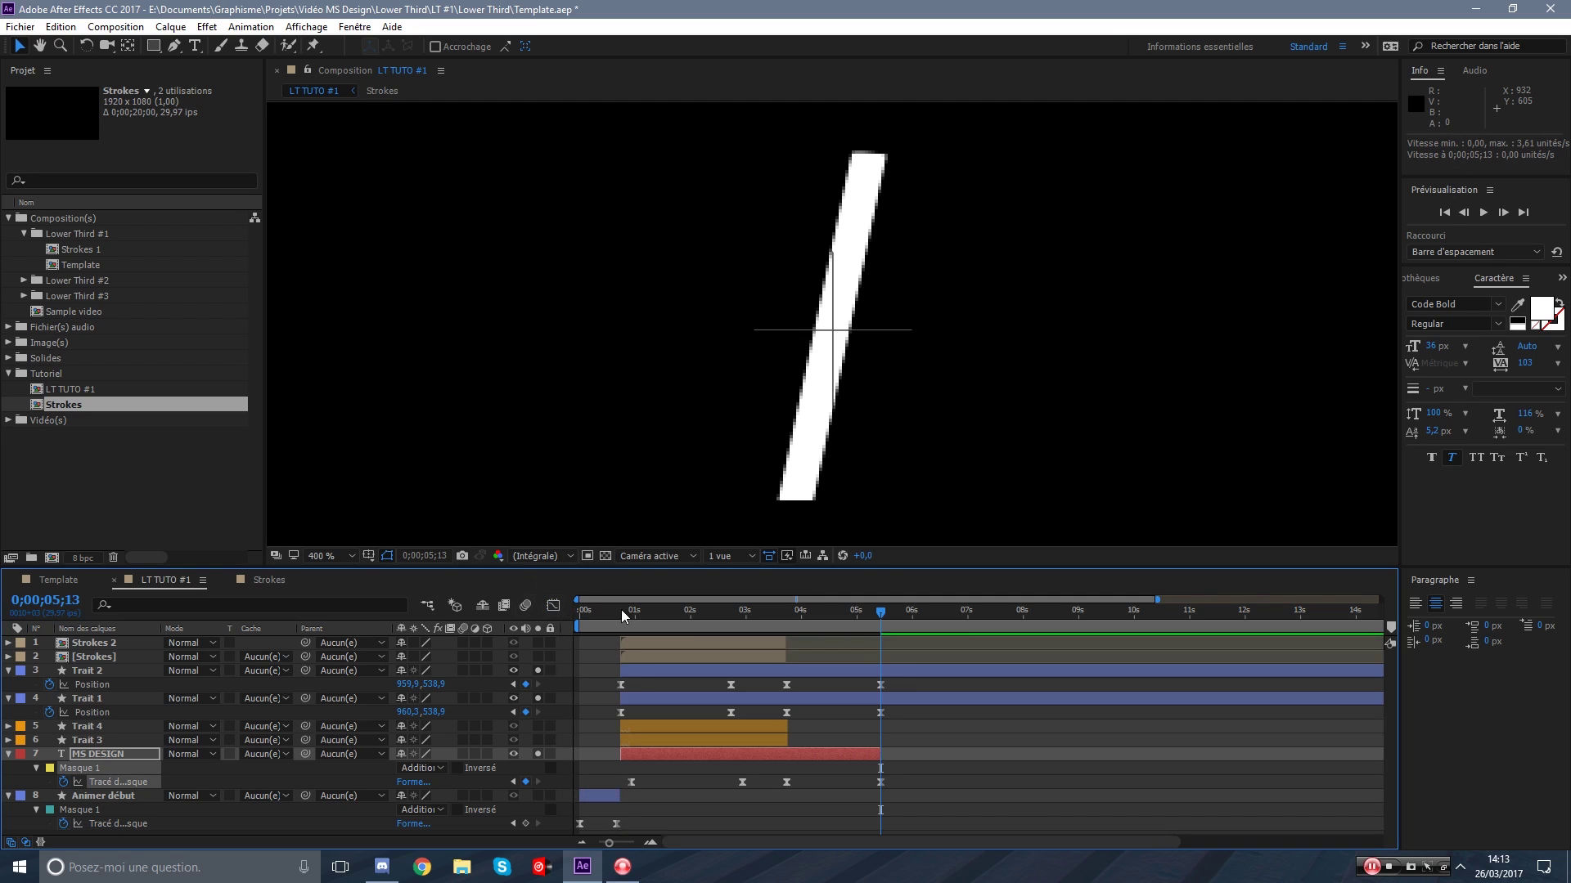
Fit the composition in the viewer and play back the title closing together with the two lines.
left_click(347, 556)
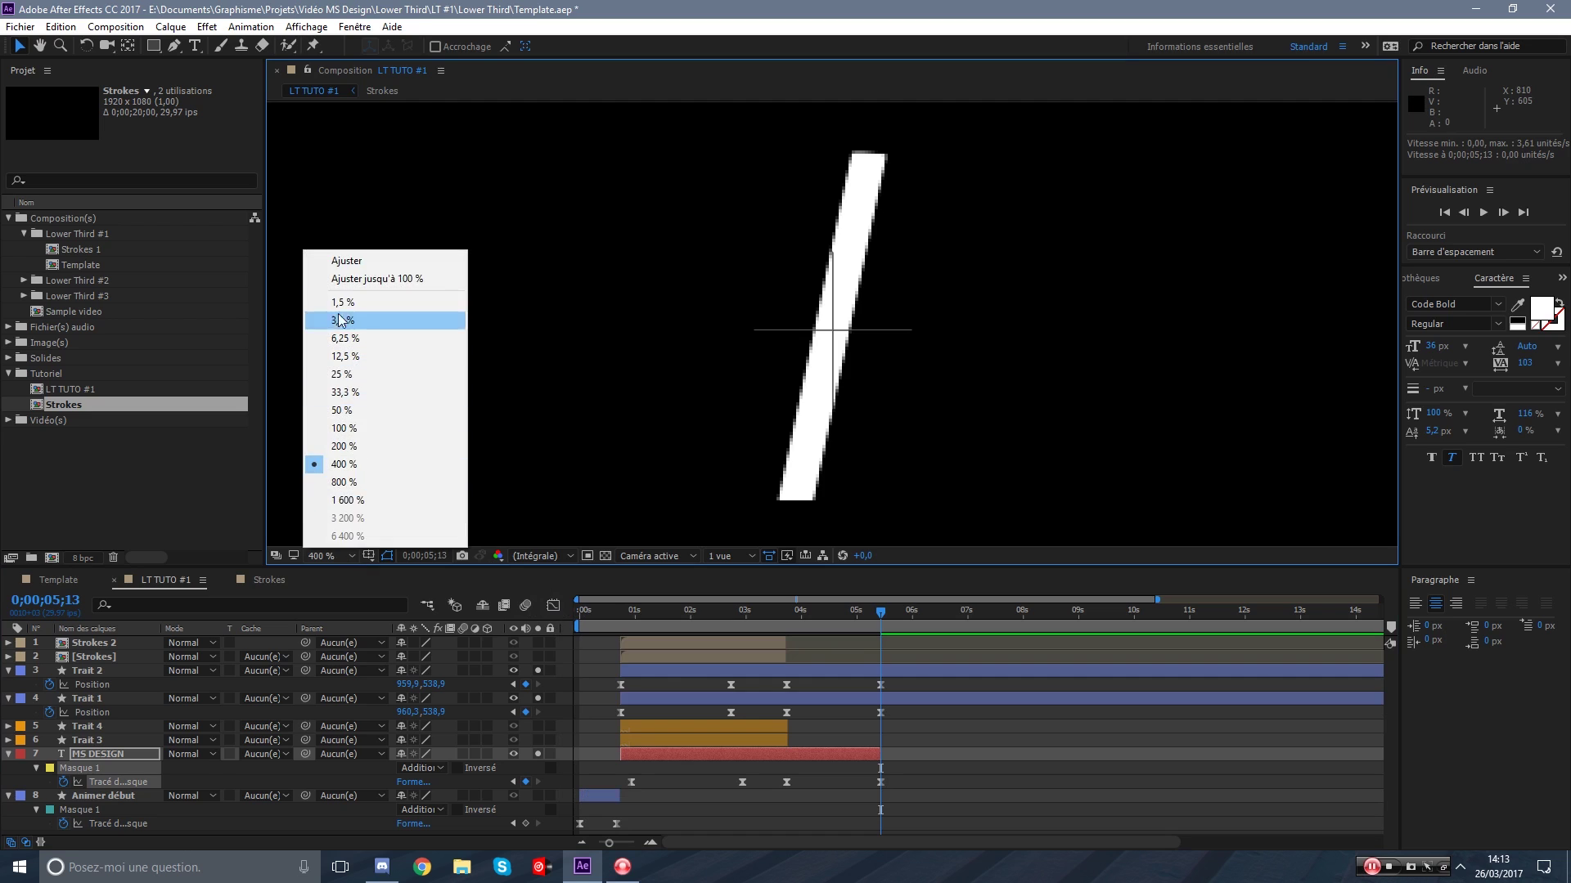
left_click(384, 279)
left_click(977, 807)
key("space")
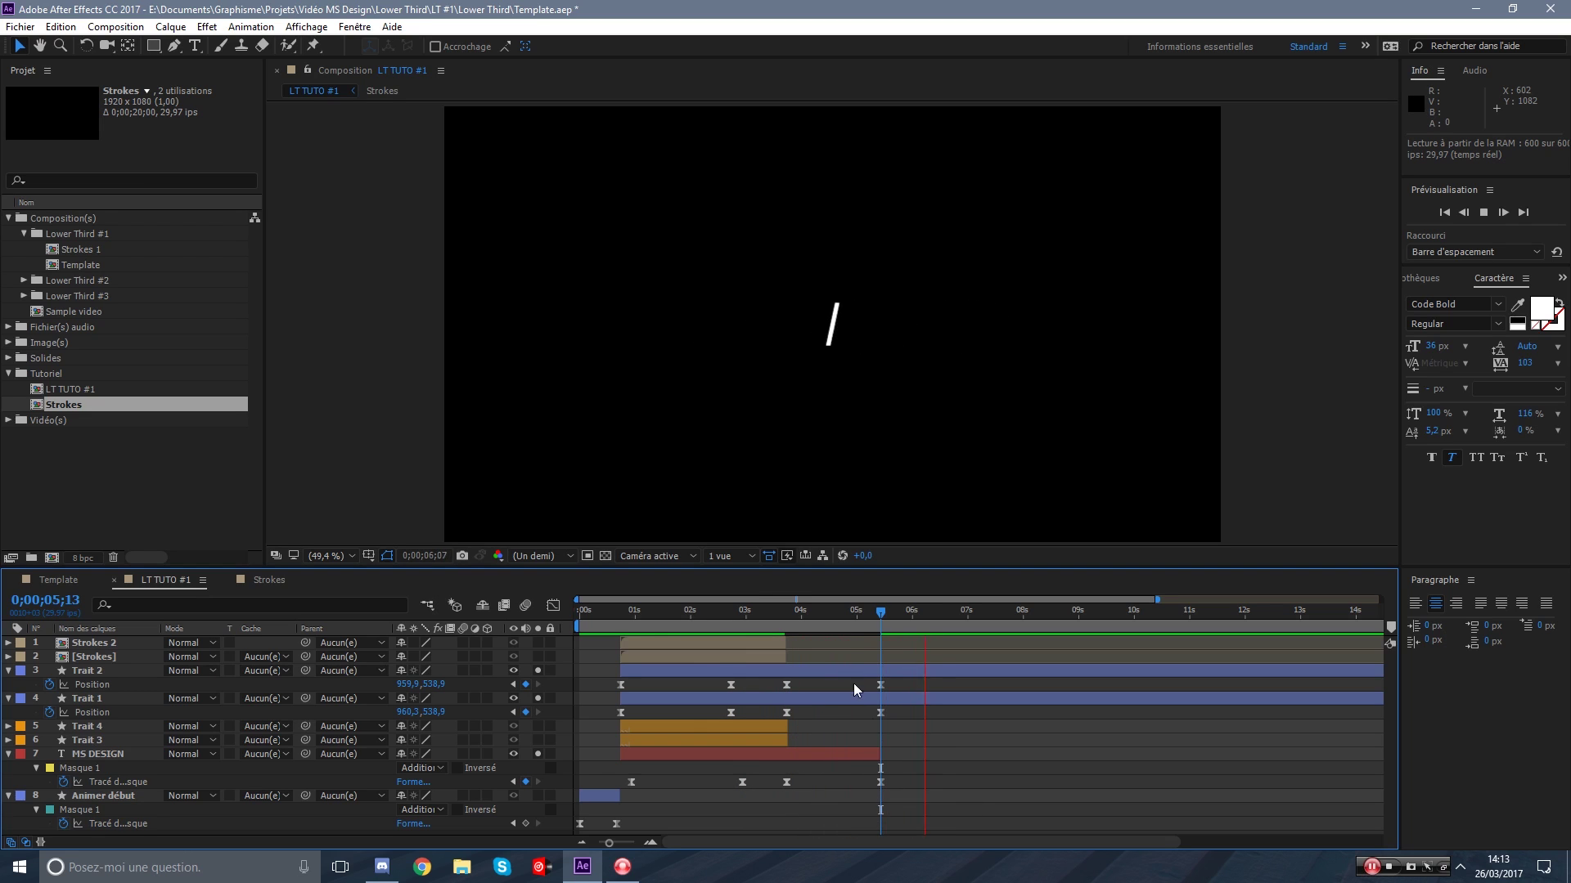
left_click(844, 615)
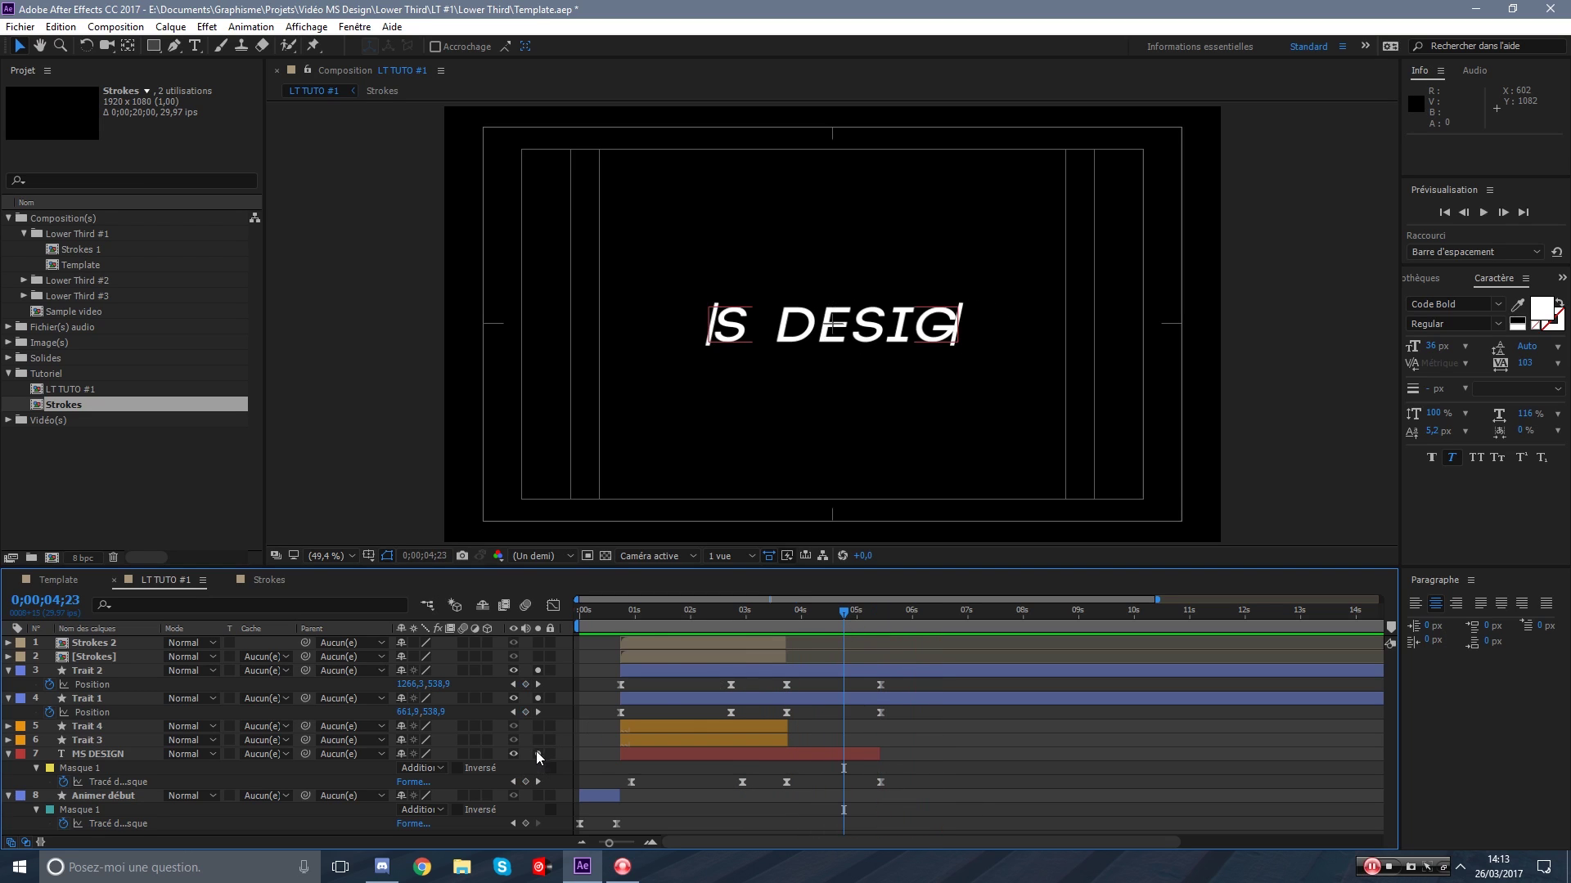
Turn off solo for MS DESIGN, Trait 1 and Trait 2, and collapse the expanded properties of all layers.
left_click(537, 753)
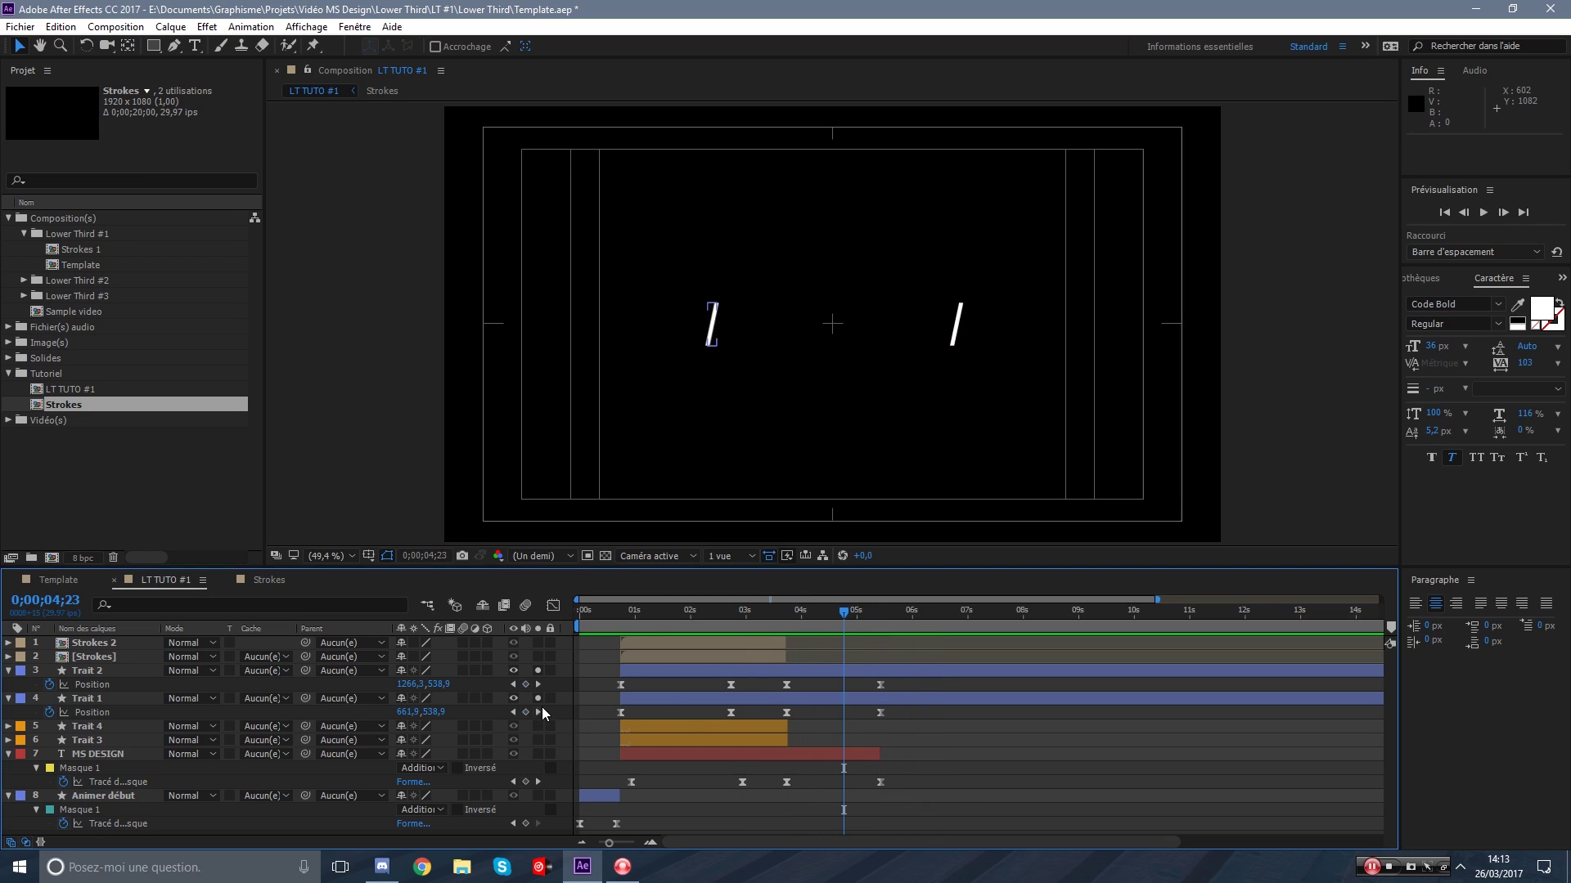
left_click(538, 698)
left_click(537, 671)
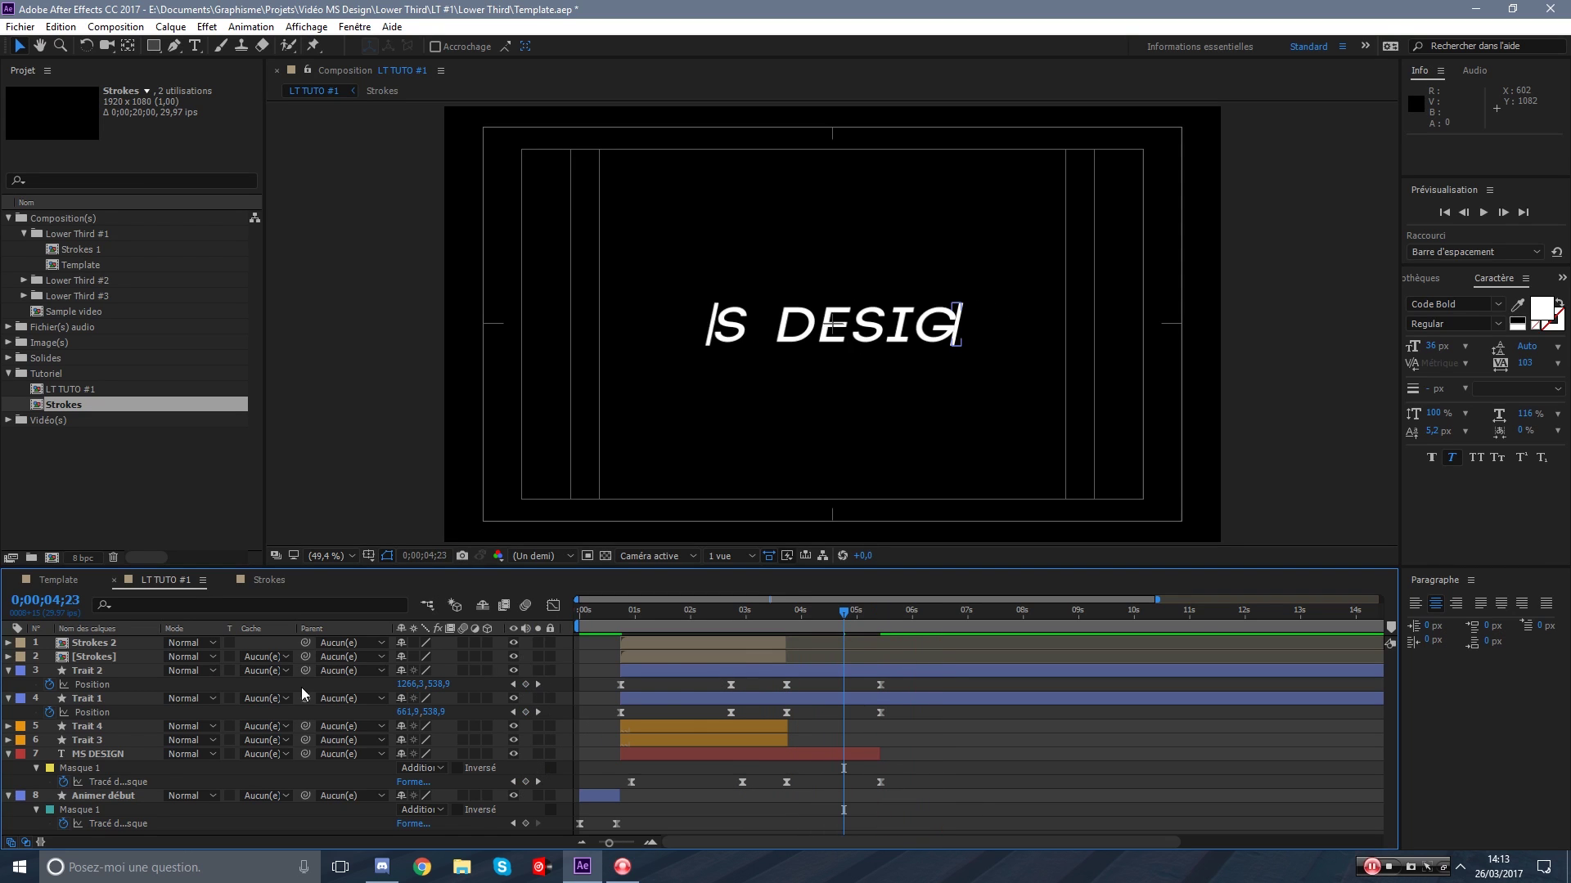
left_click(8, 671)
left_click(9, 685)
left_click(8, 727)
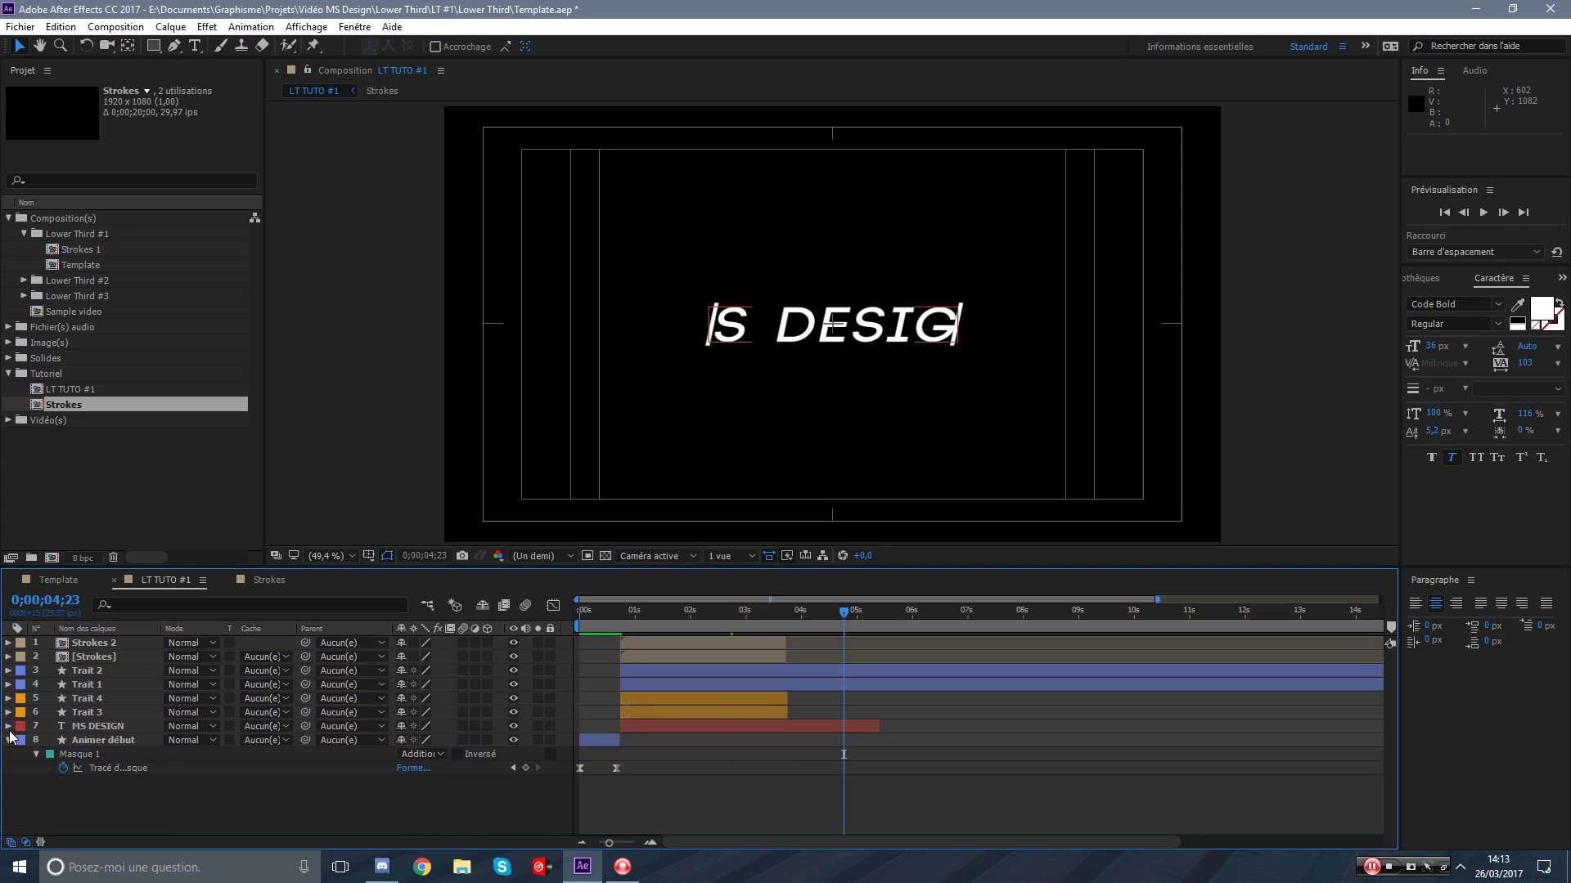
left_click(8, 741)
Play back the whole lower third animation from 0;00;00;00 to check the opening and closing movements.
left_click_drag(751, 611, 578, 614)
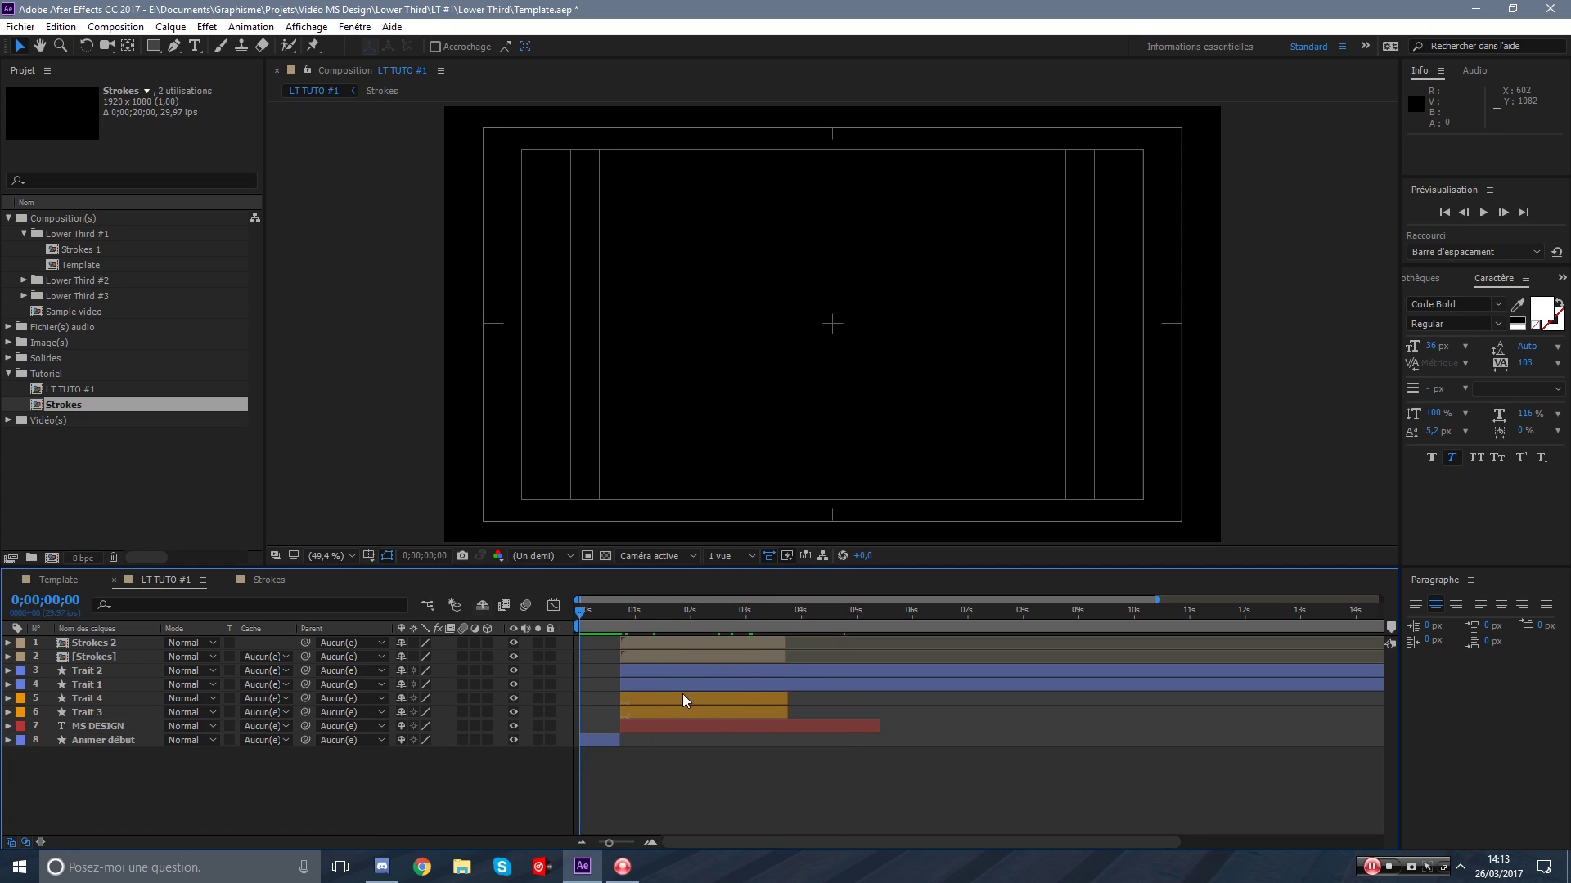
key("space")
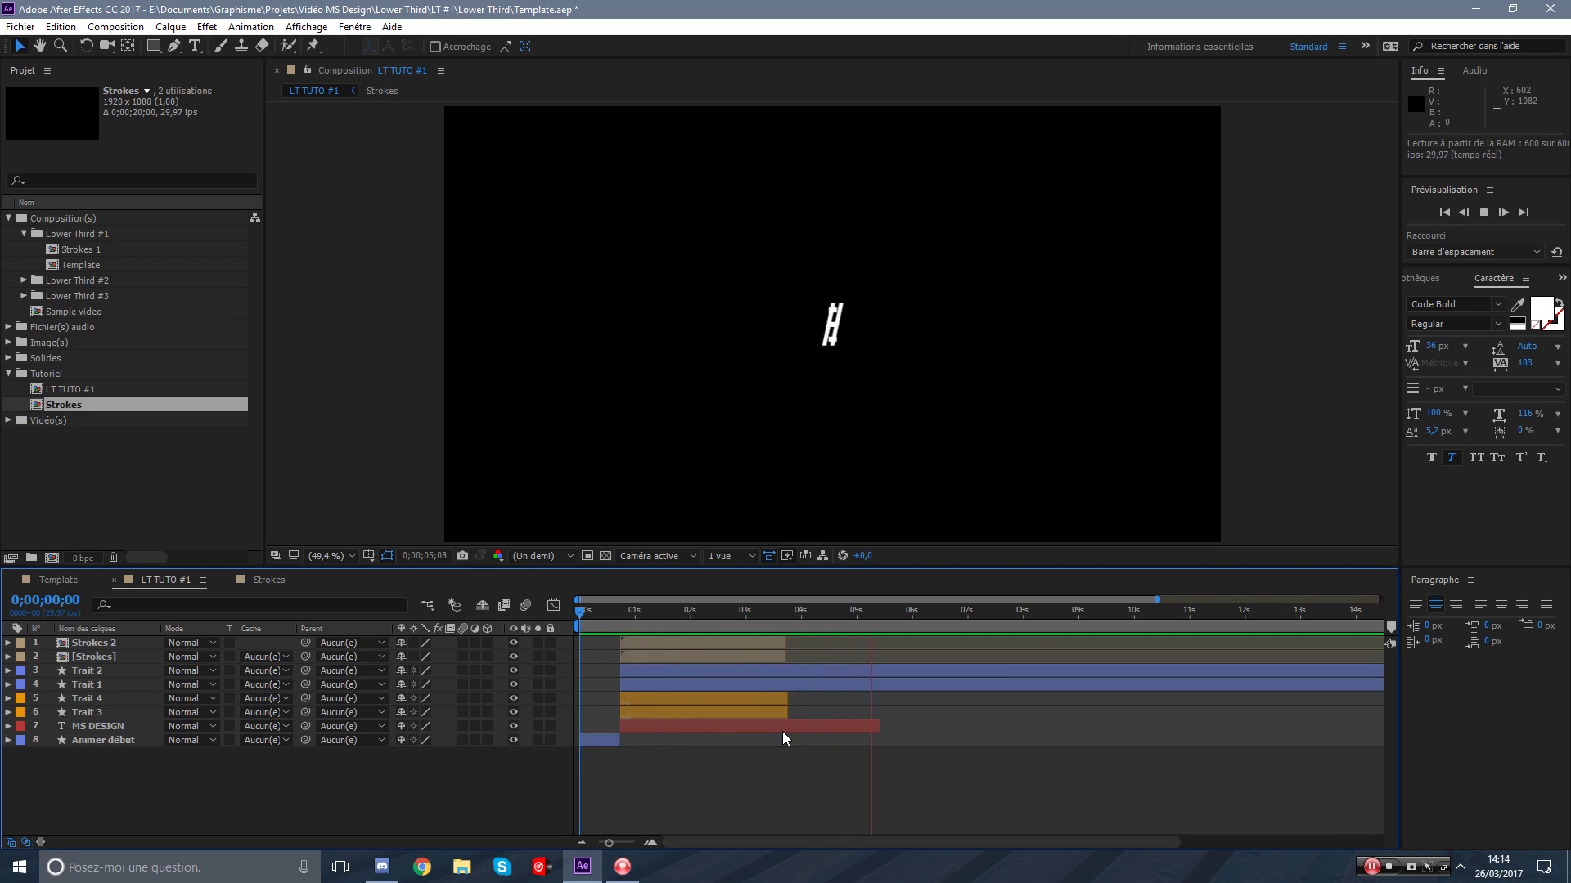
left_click_drag(789, 618, 576, 613)
left_click(815, 683)
left_click(766, 794)
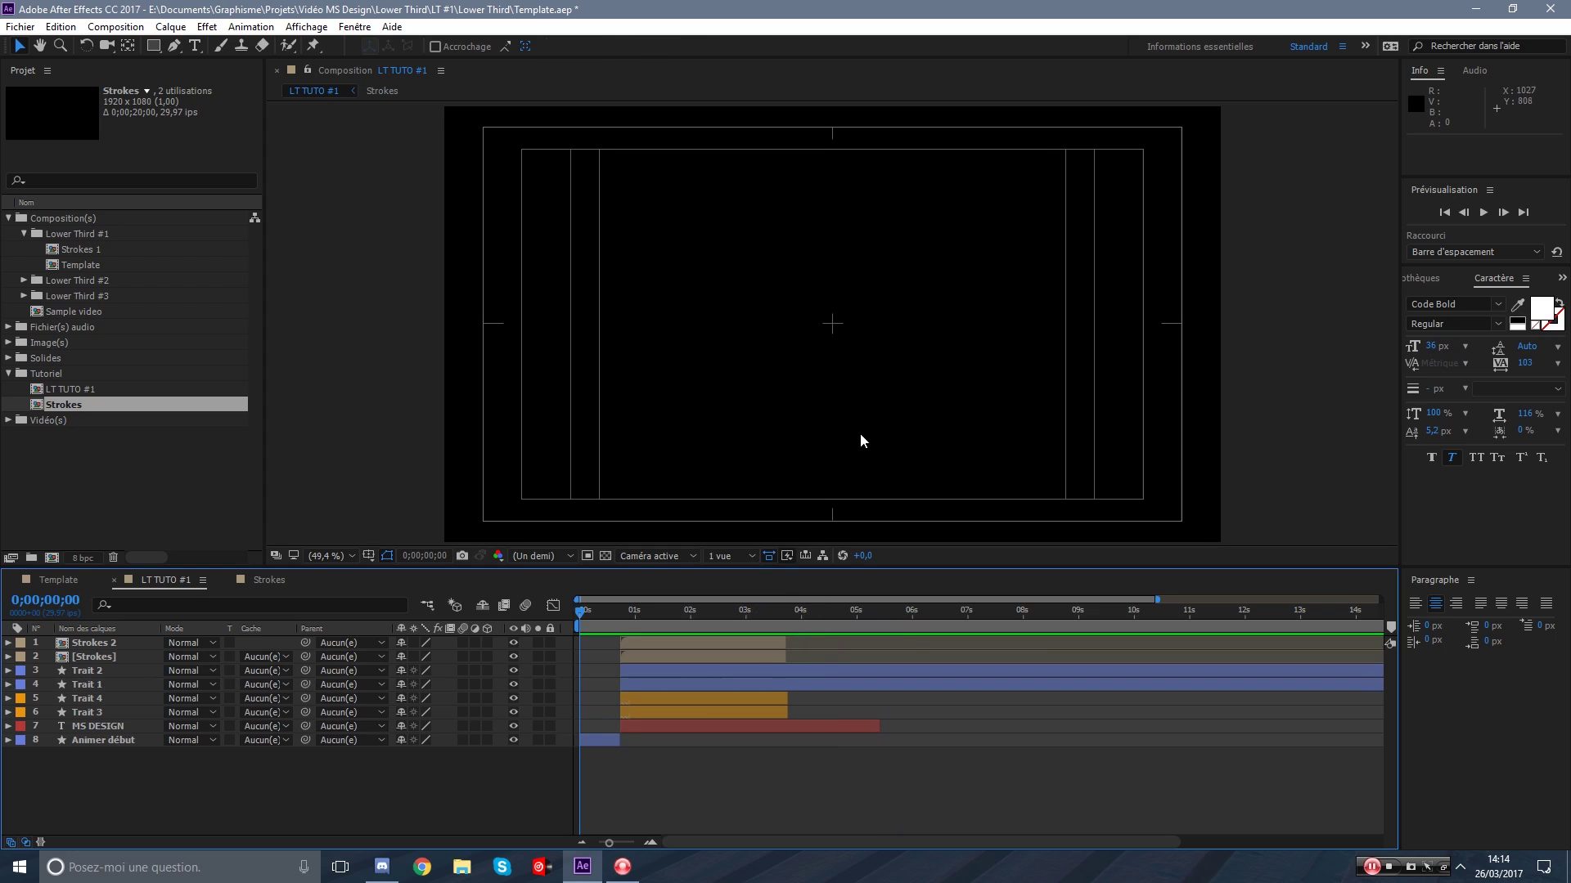
Split Trait 2 and Trait 1 at 0;00;05;13 and delete the split-off end of Trait 1.
scroll(860, 440, "up", 1)
scroll(798, 363, "up", 1)
left_click_drag(744, 610, 872, 606)
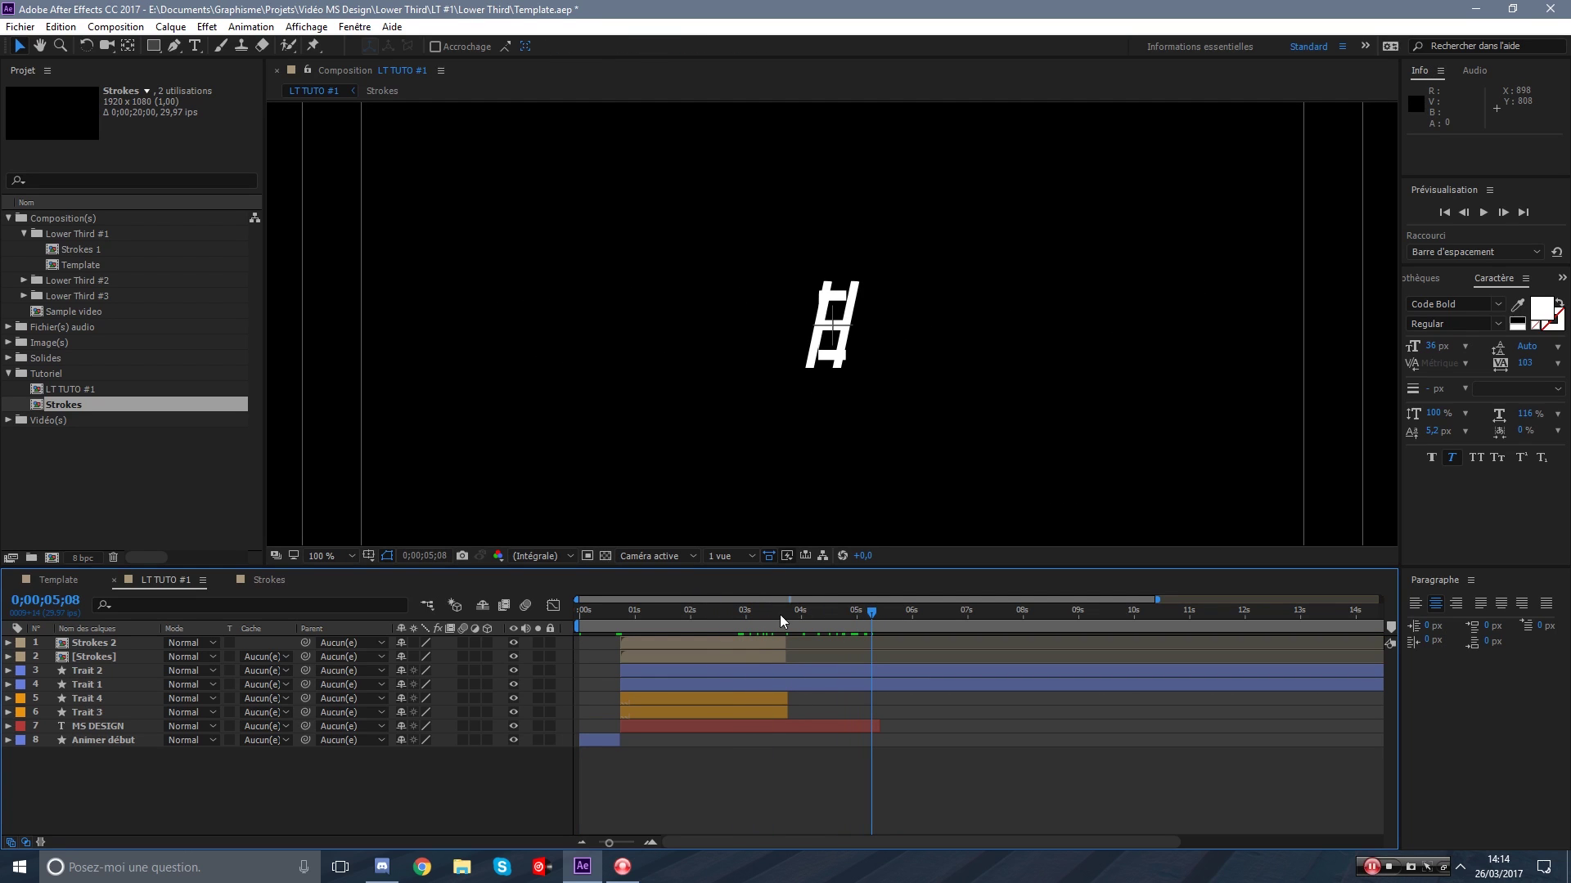
key("space")
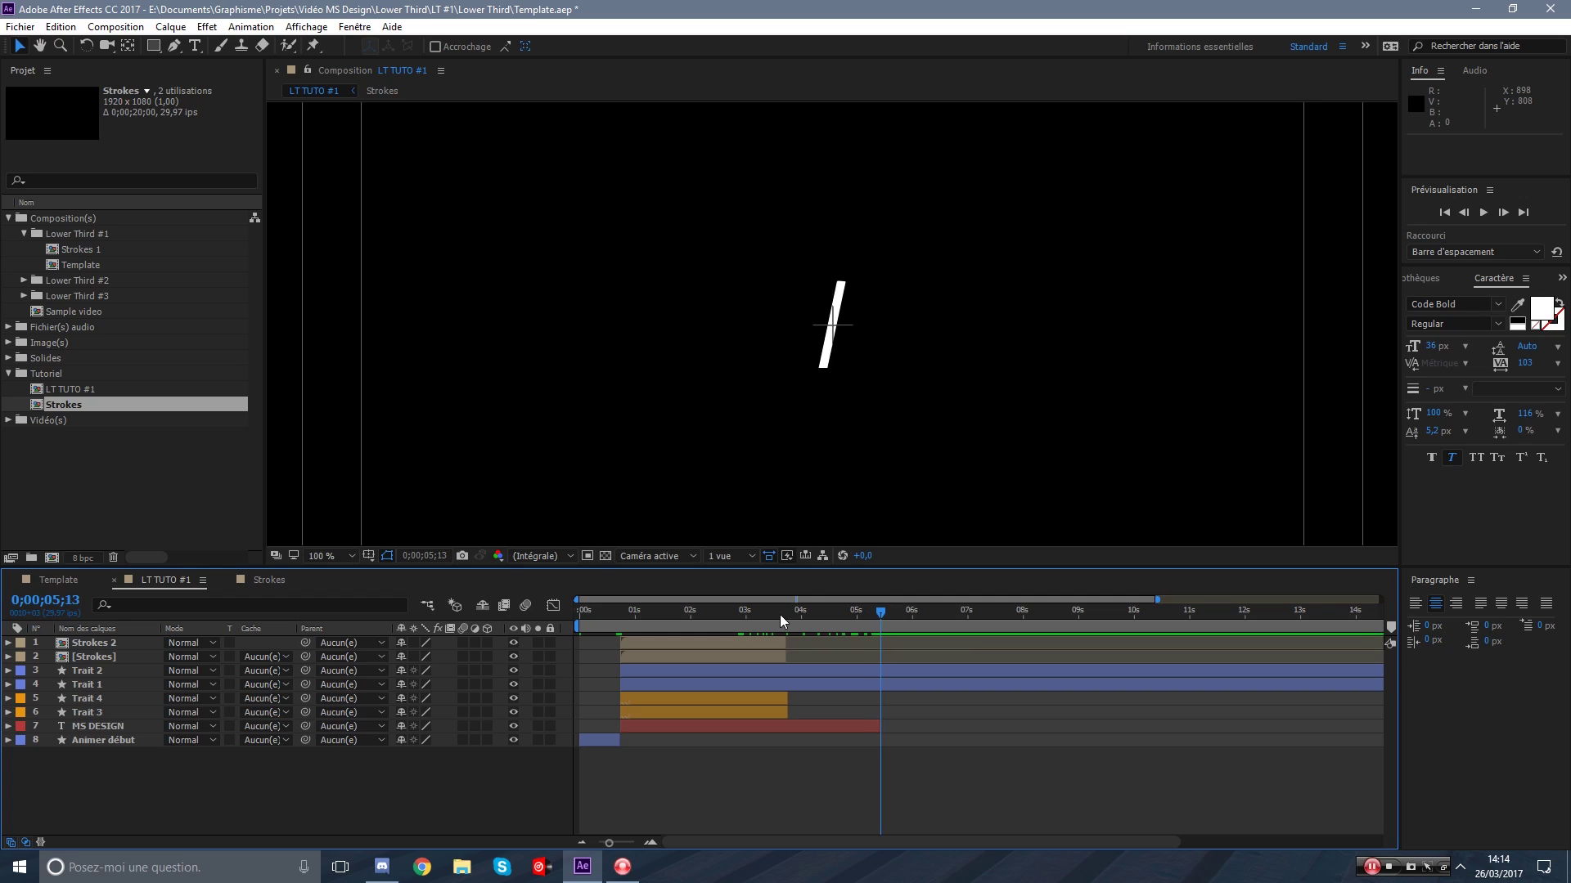
left_click(107, 672)
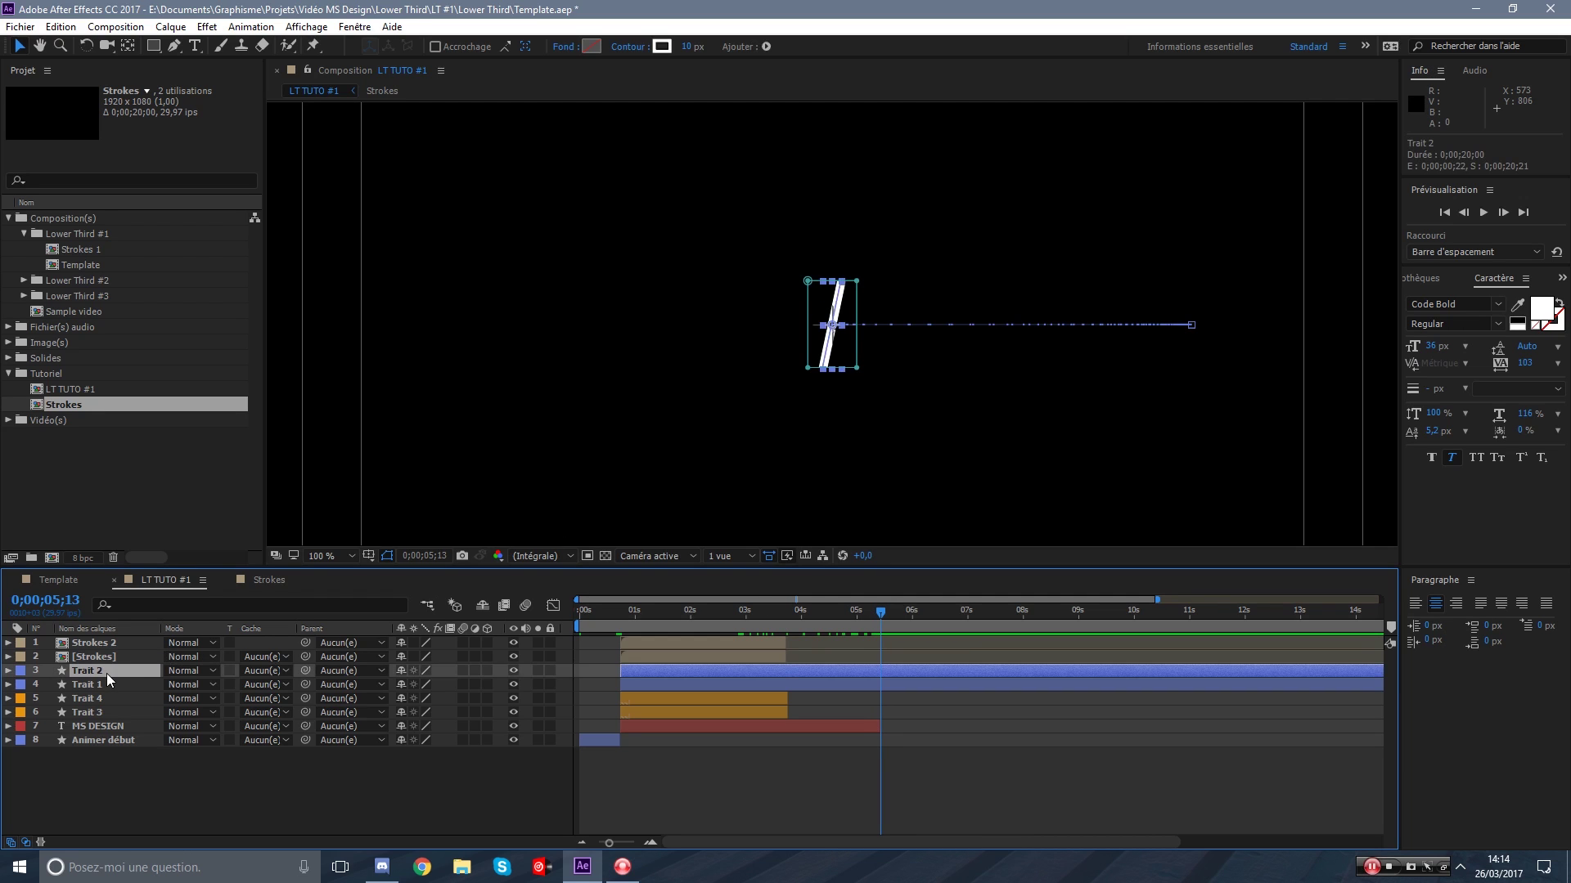
left_click(886, 698)
left_click(900, 684)
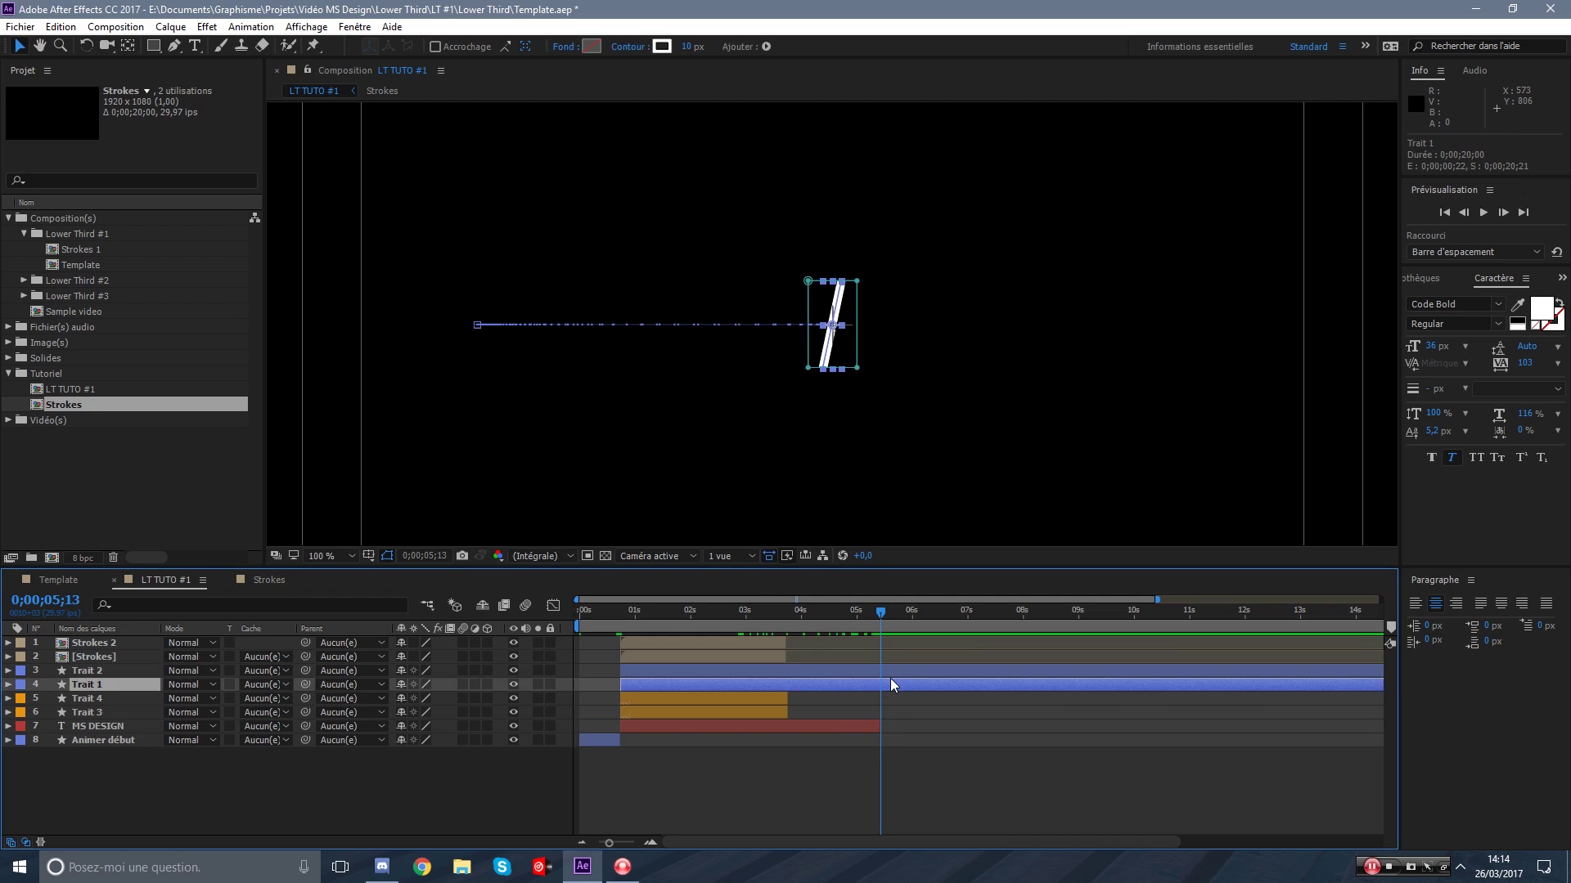
left_click(890, 696)
left_click(886, 673)
left_click(892, 683, "shift")
key("ctrl+shift+d")
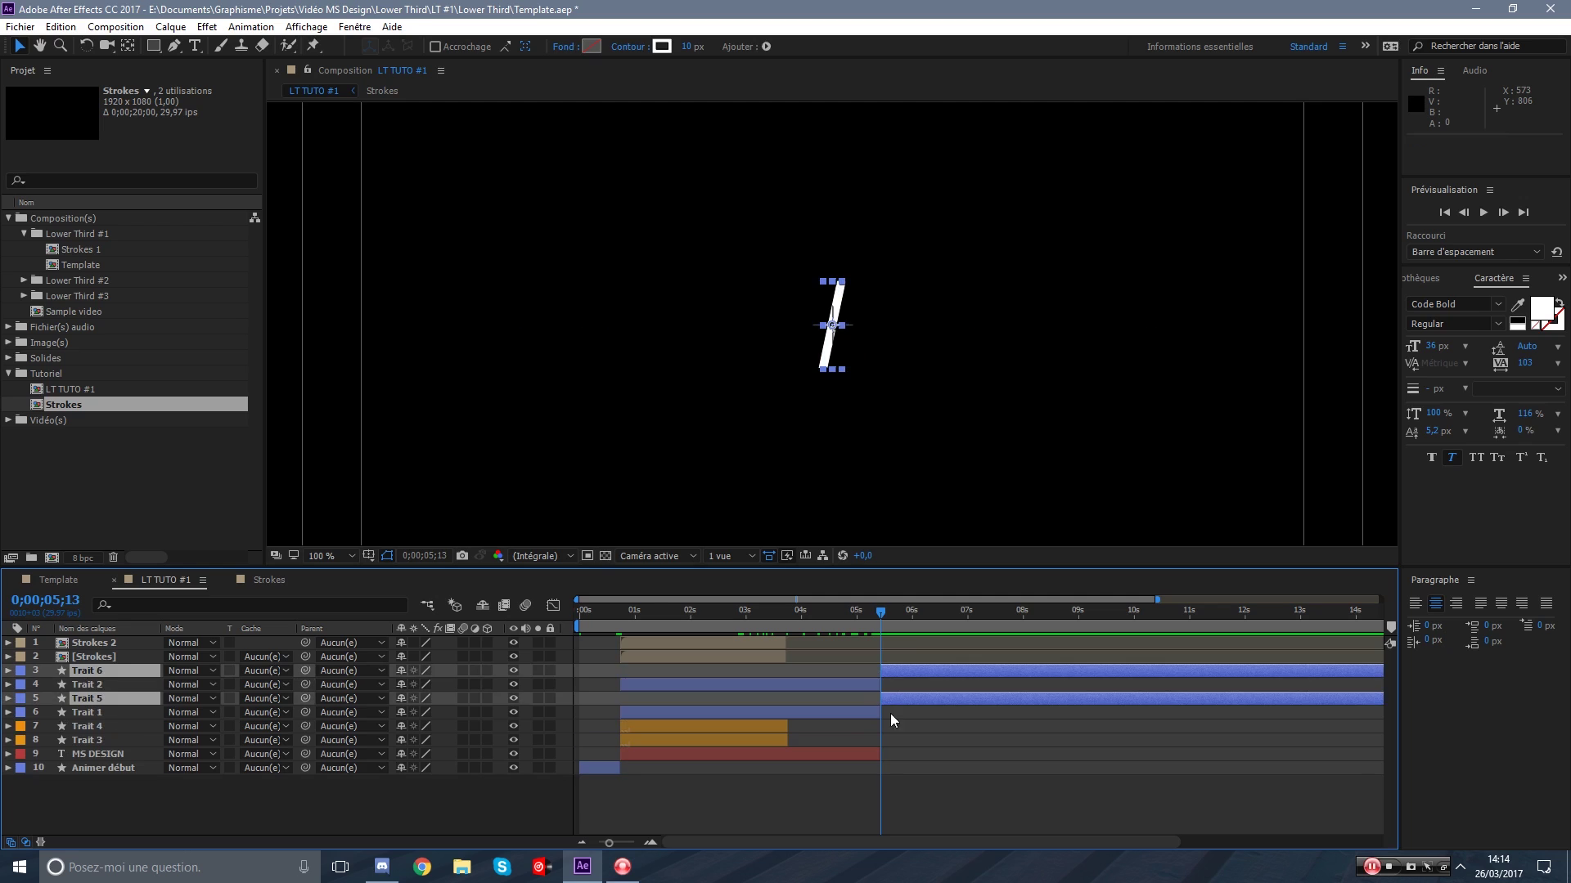
left_click(893, 700)
key("Delete")
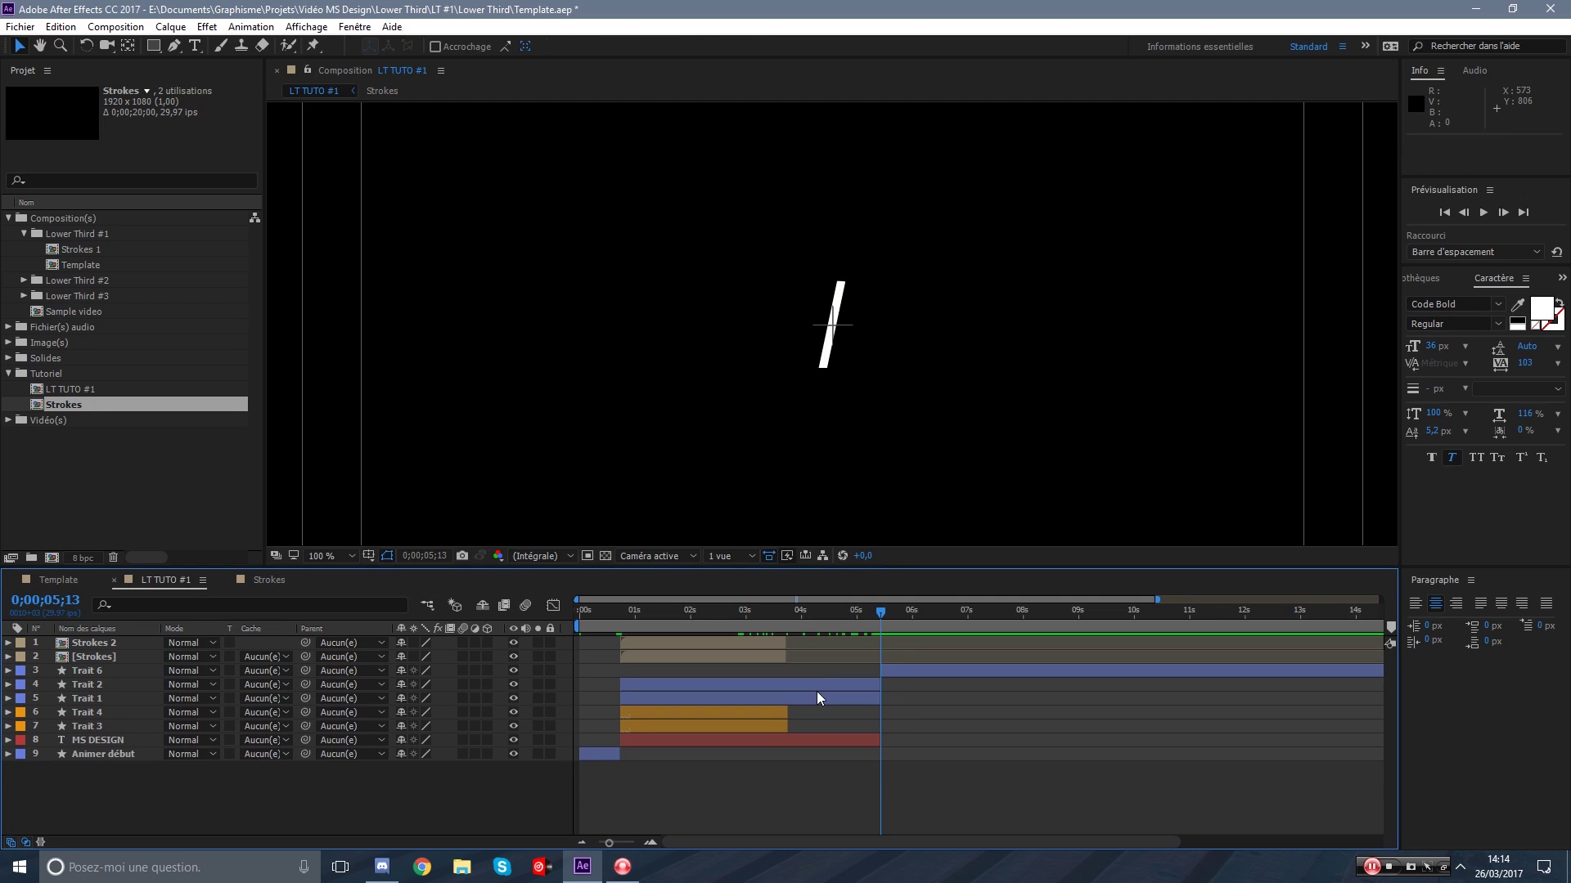
Reveal the mask of Trait 6 and set a mask path keyframe at 0;00;05;13.
left_click(903, 669)
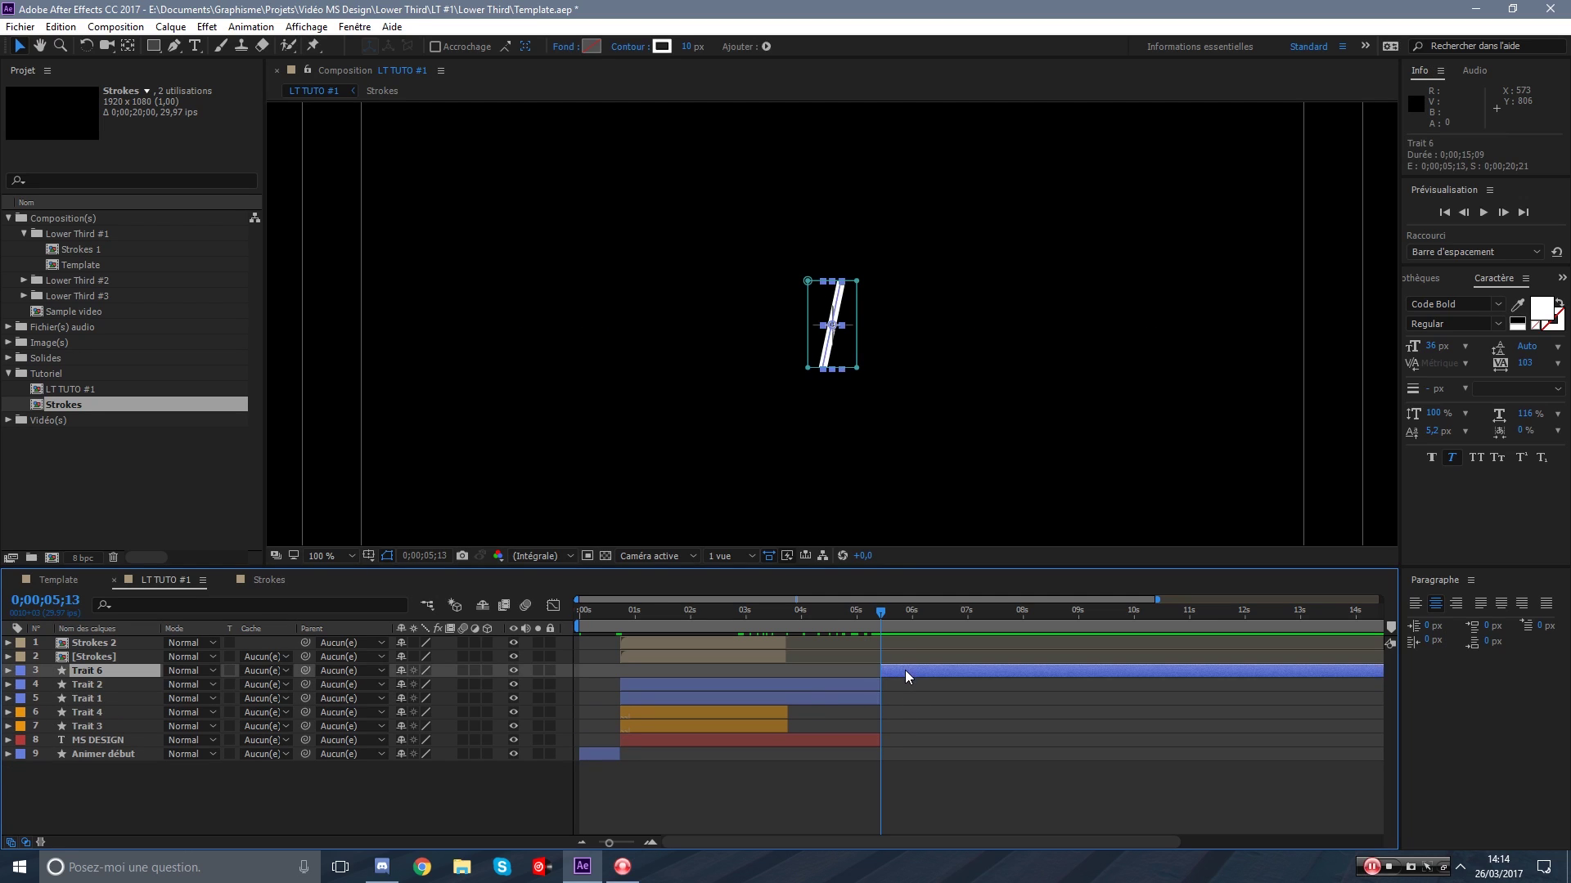
key("m")
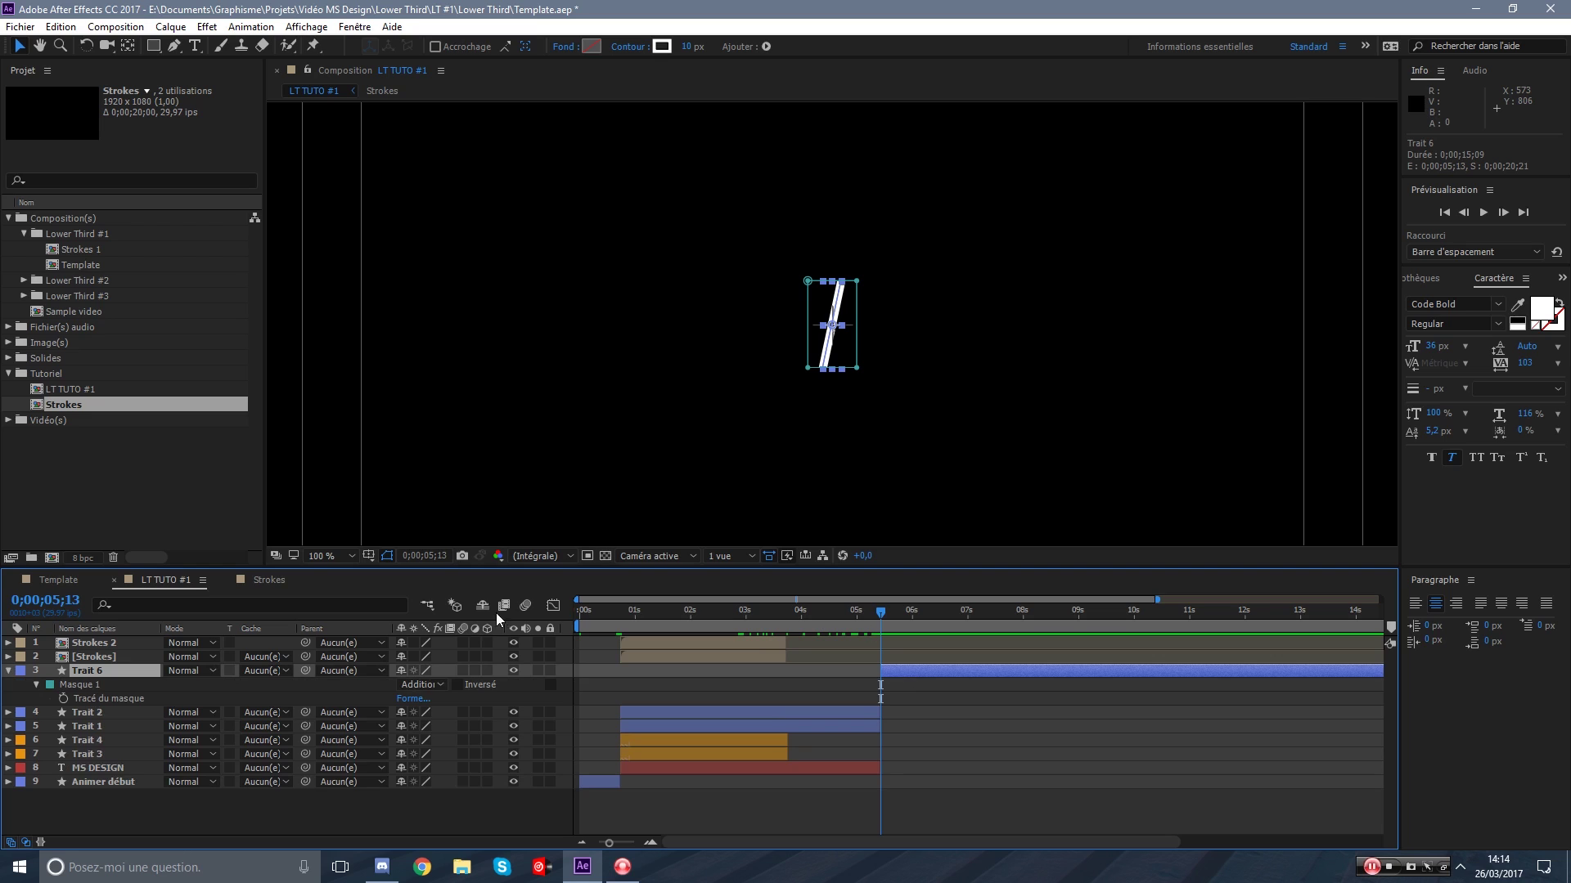
left_click(64, 700)
At 0;00;06;27, collapse Trait 6's mask vertically from its upper and lower edges to the line's centre.
left_click_drag(930, 623, 962, 624)
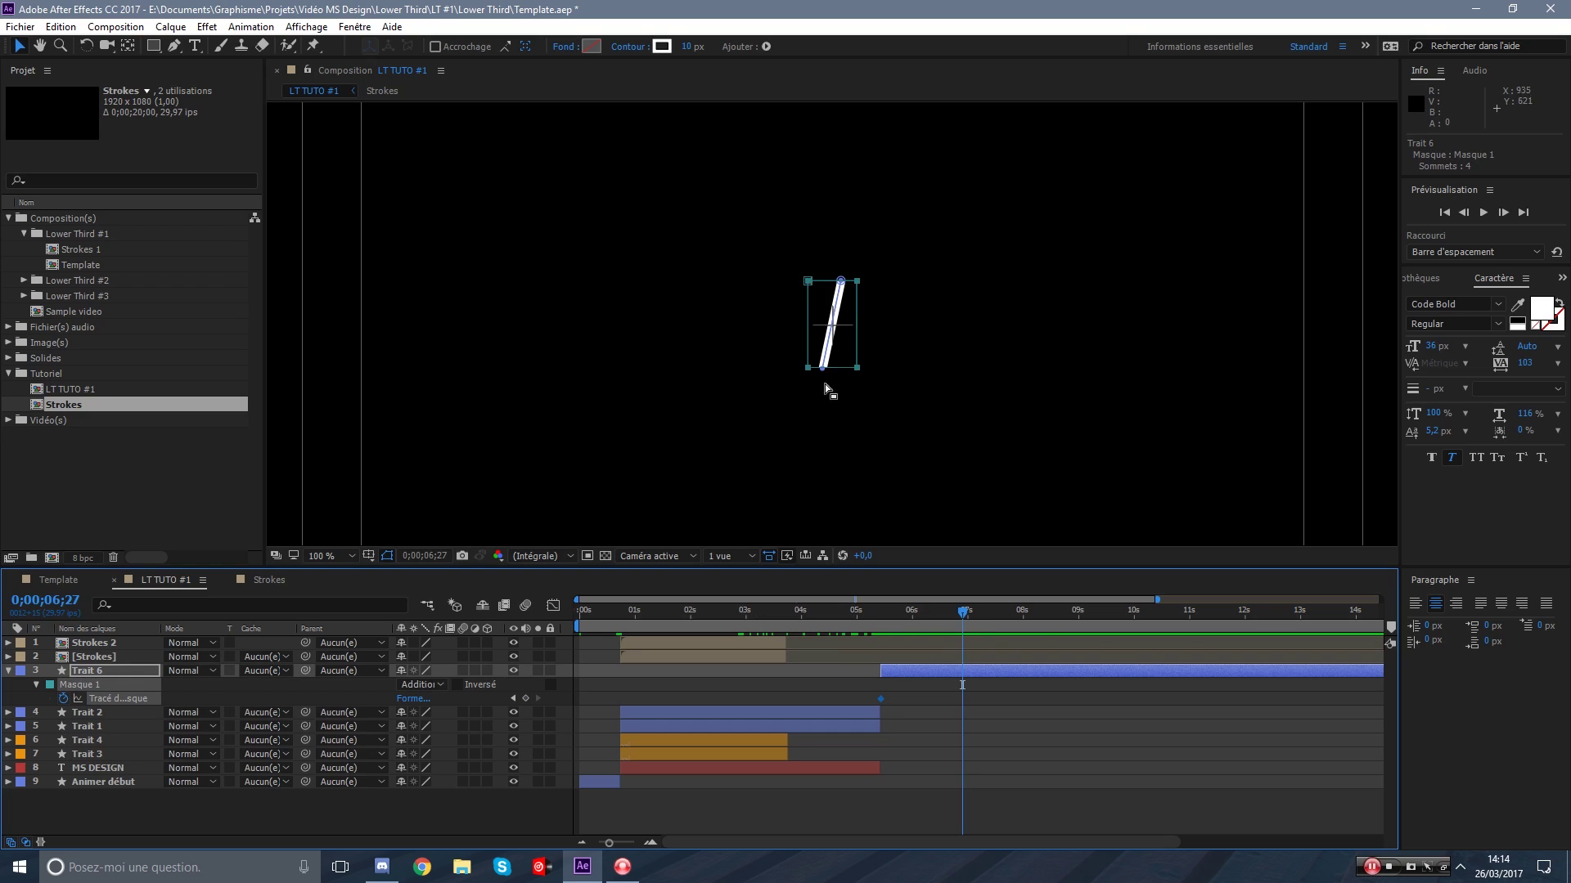
scroll(857, 277, "up", 2)
double_click(853, 152)
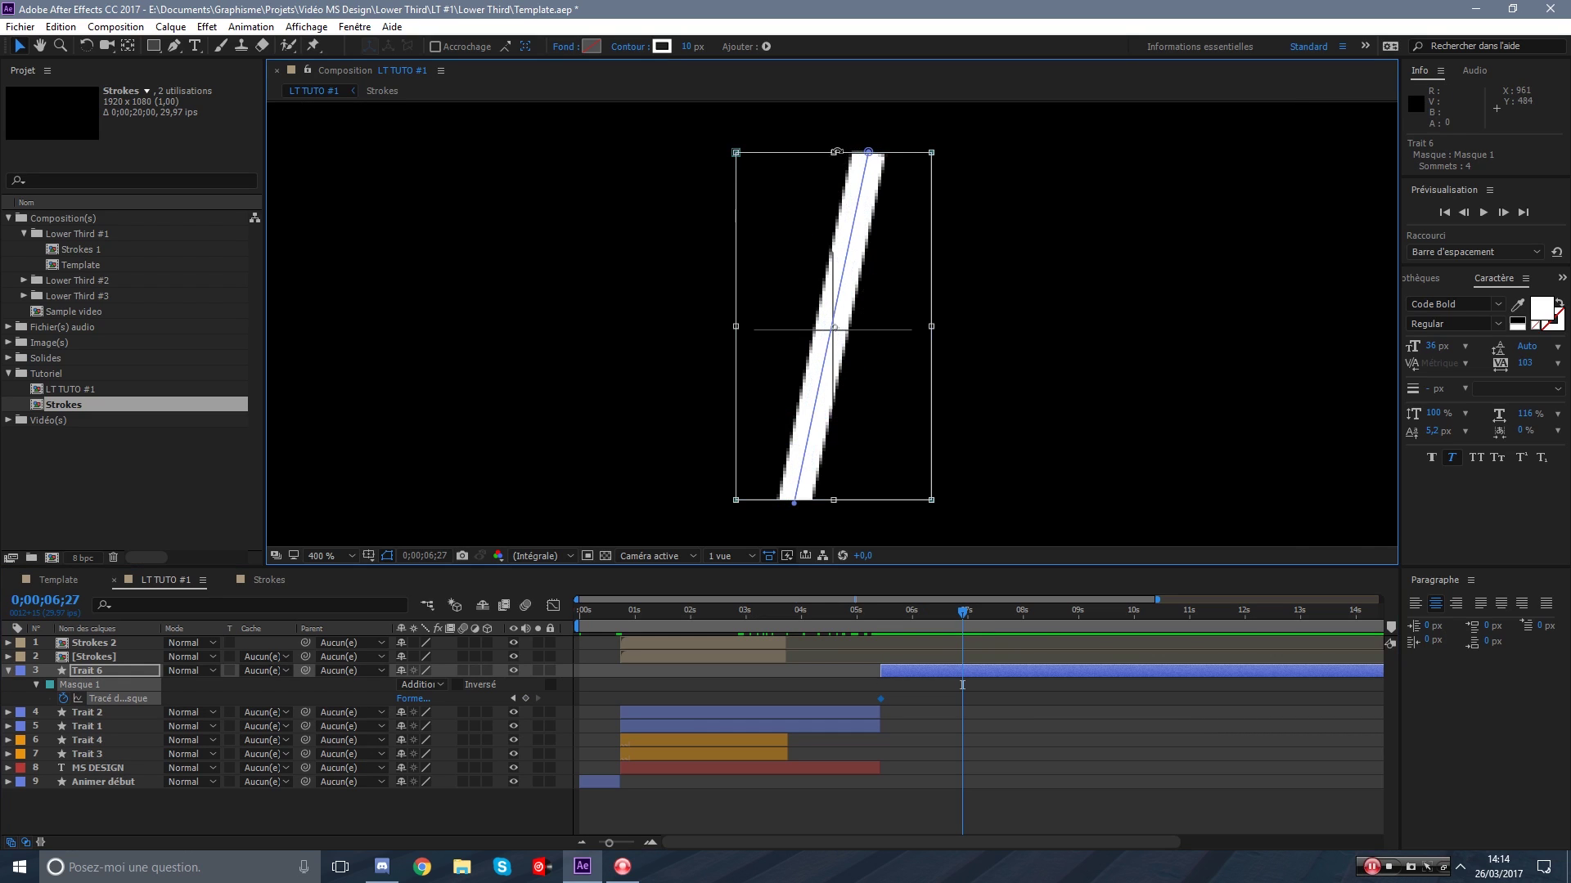
left_click_drag(835, 150, 833, 328)
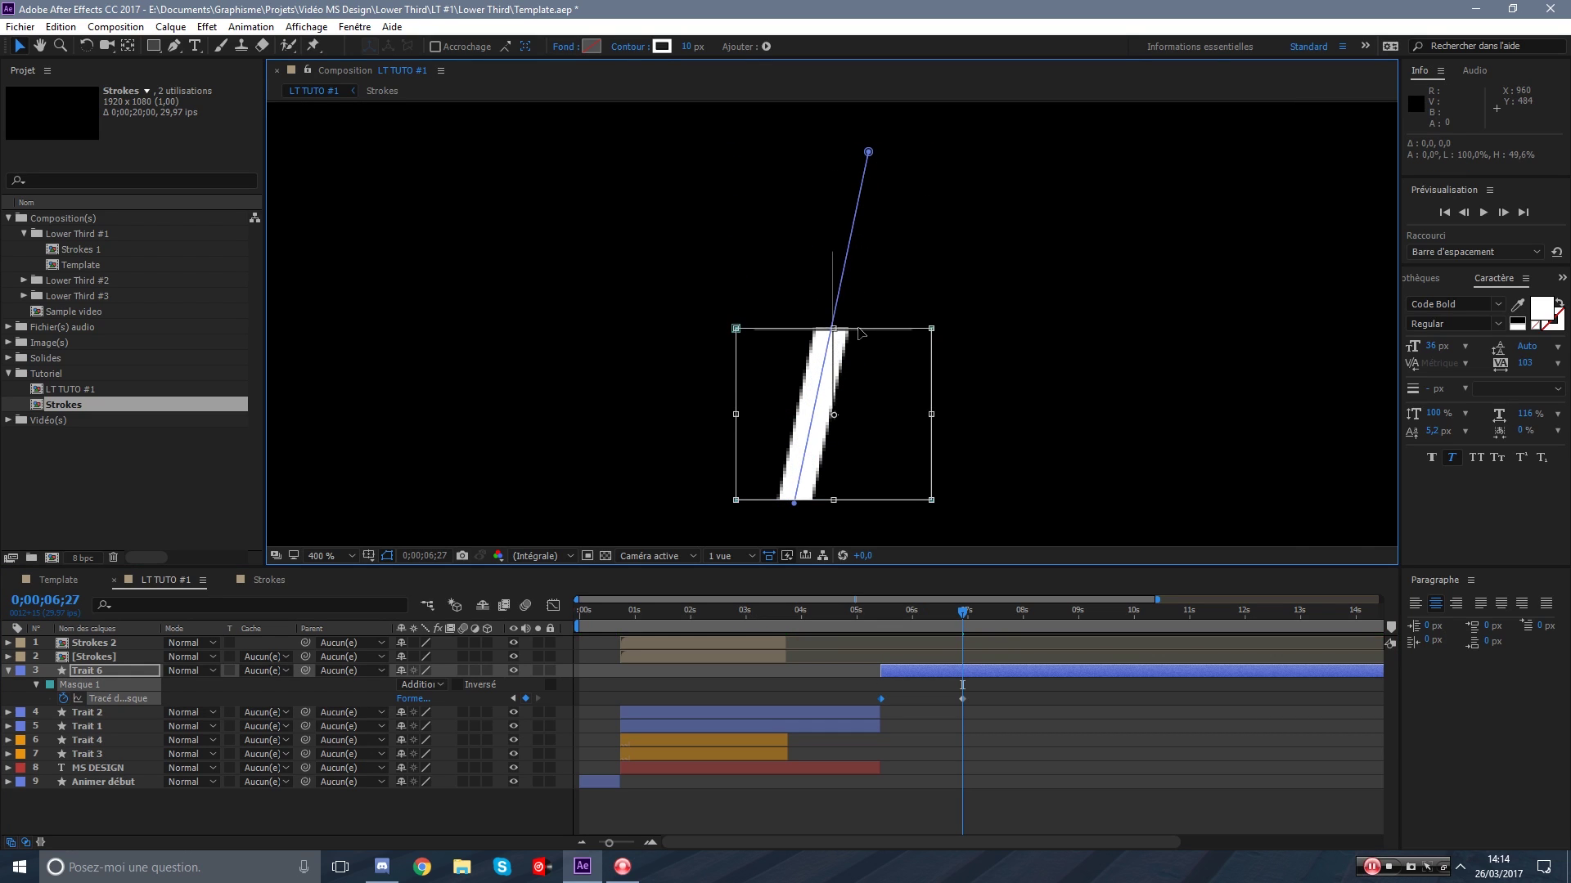
left_click_drag(833, 501, 834, 329)
Split the Trait 6 layer at 0;00;06;27 and deselect all layers.
left_click(988, 673)
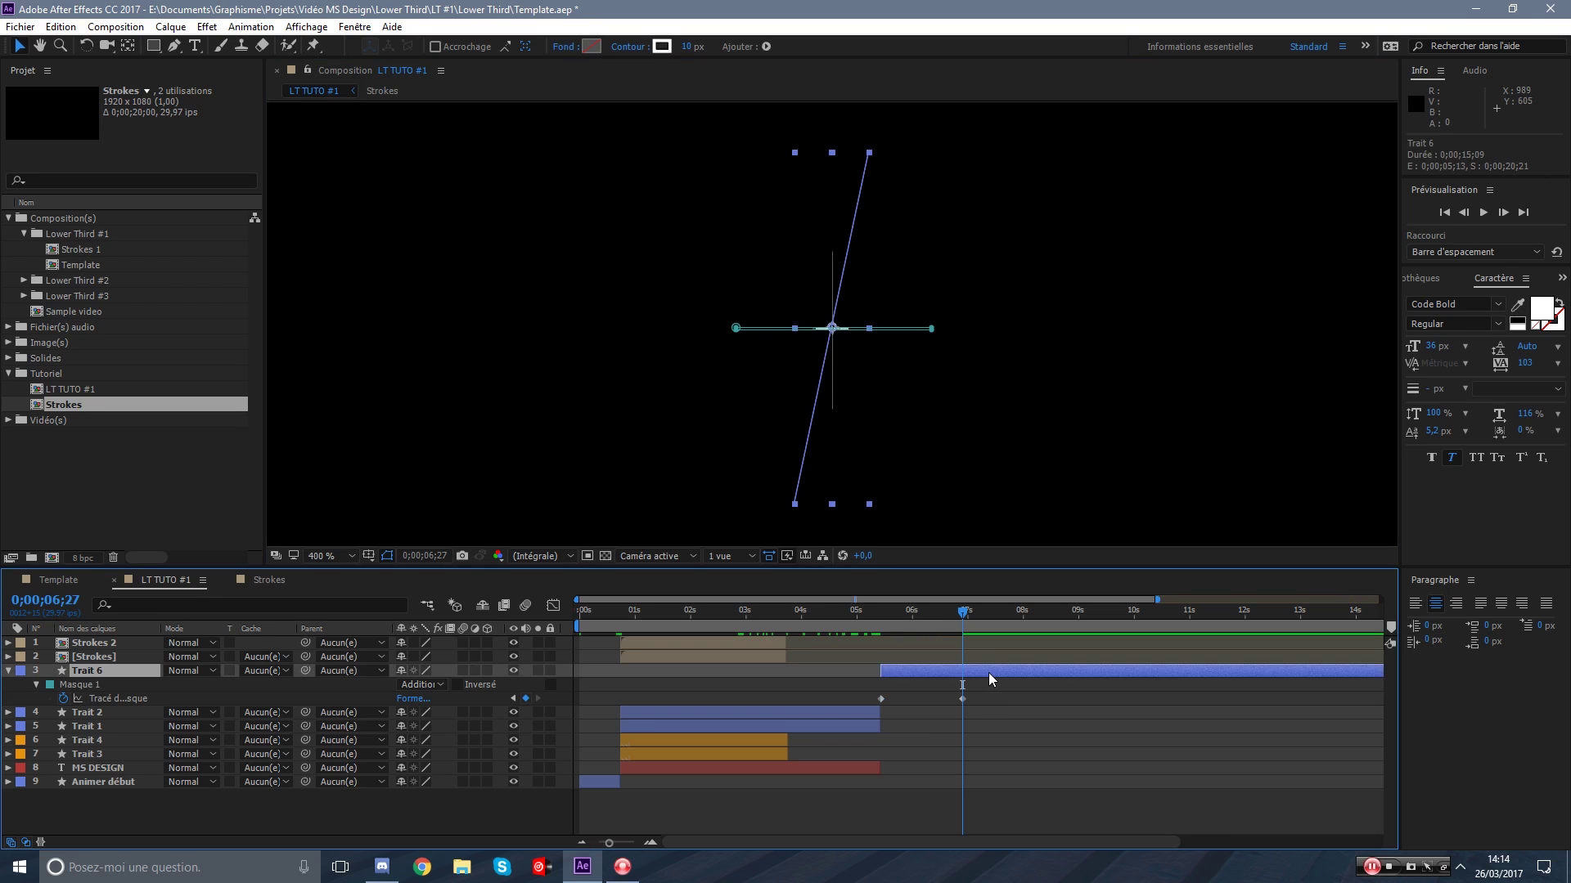
key("ctrl+shift+d")
key("ctrl+shift+a")
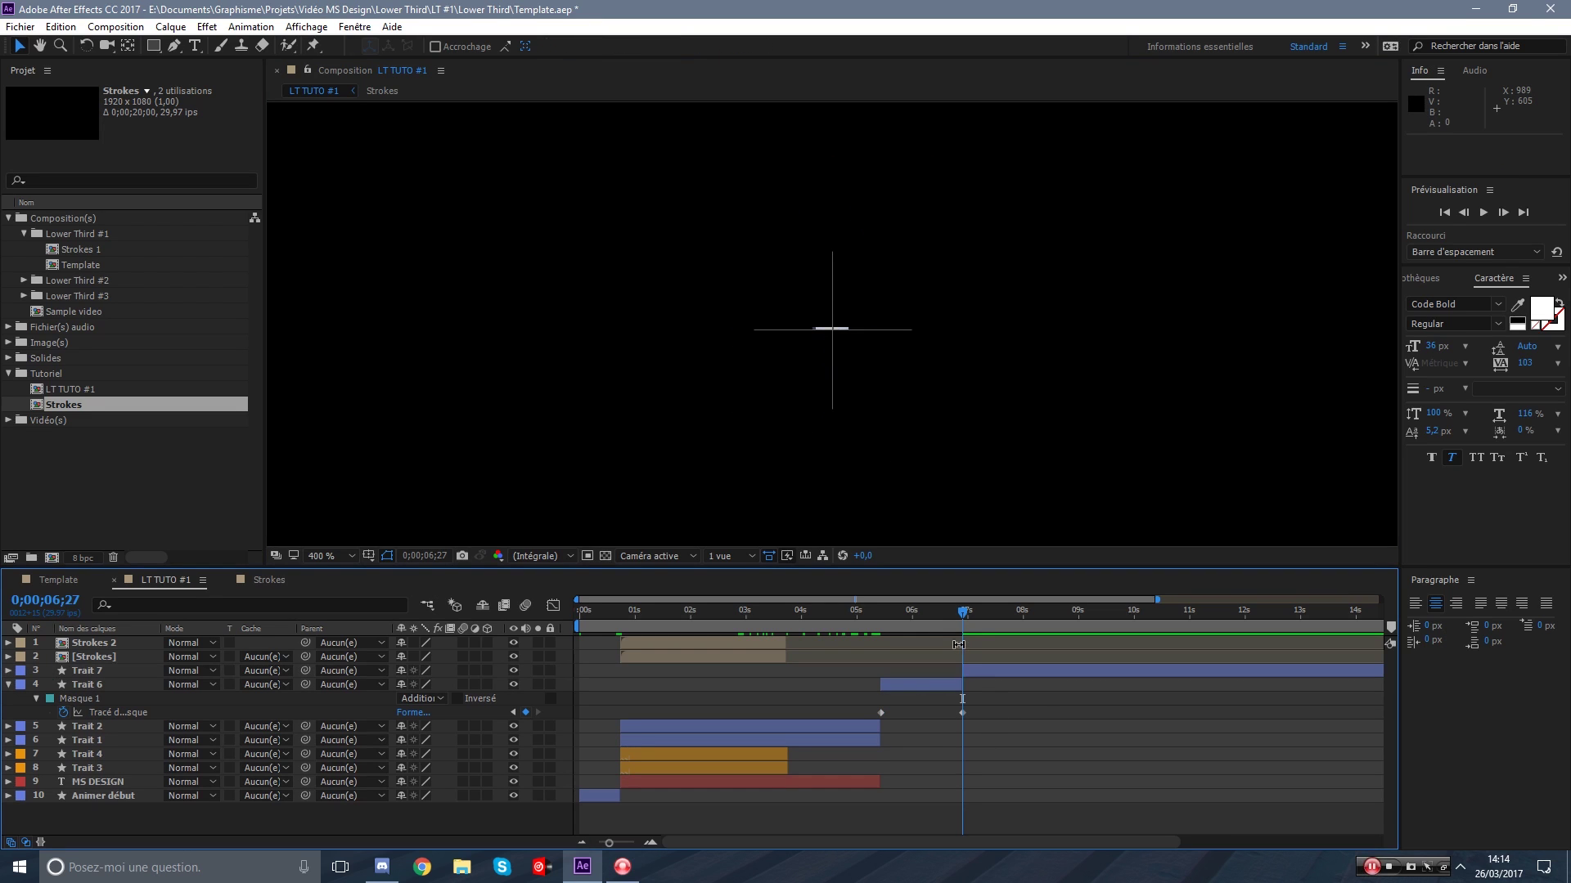
Turn off the title/action-safe guides and move the current time back to 0;00;05;12.
left_click(368, 556)
left_click(432, 573)
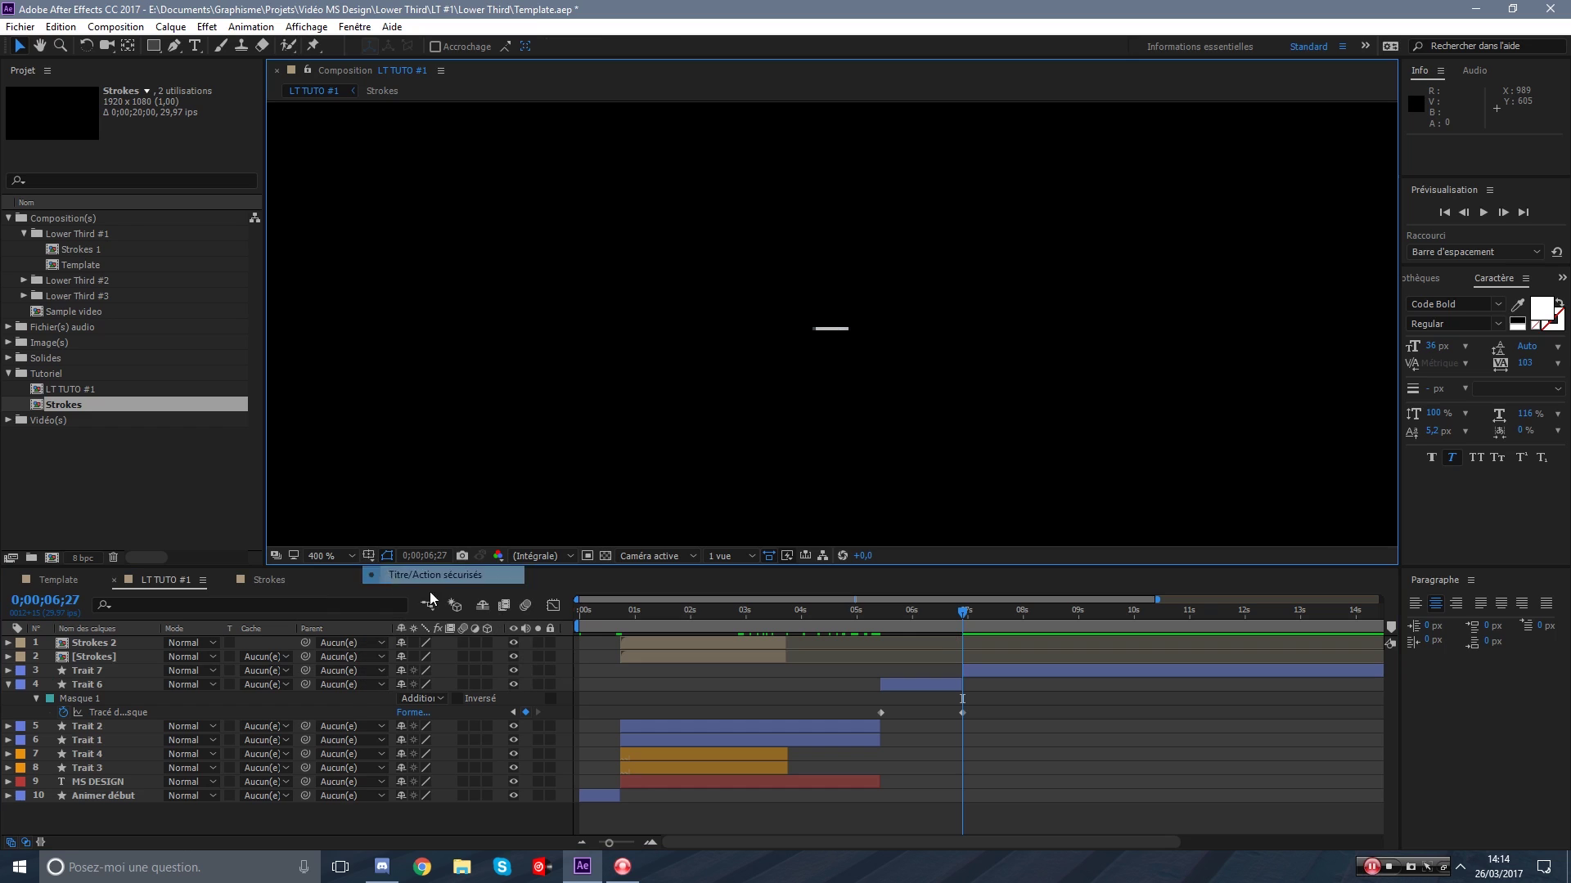
left_click_drag(966, 613, 880, 624)
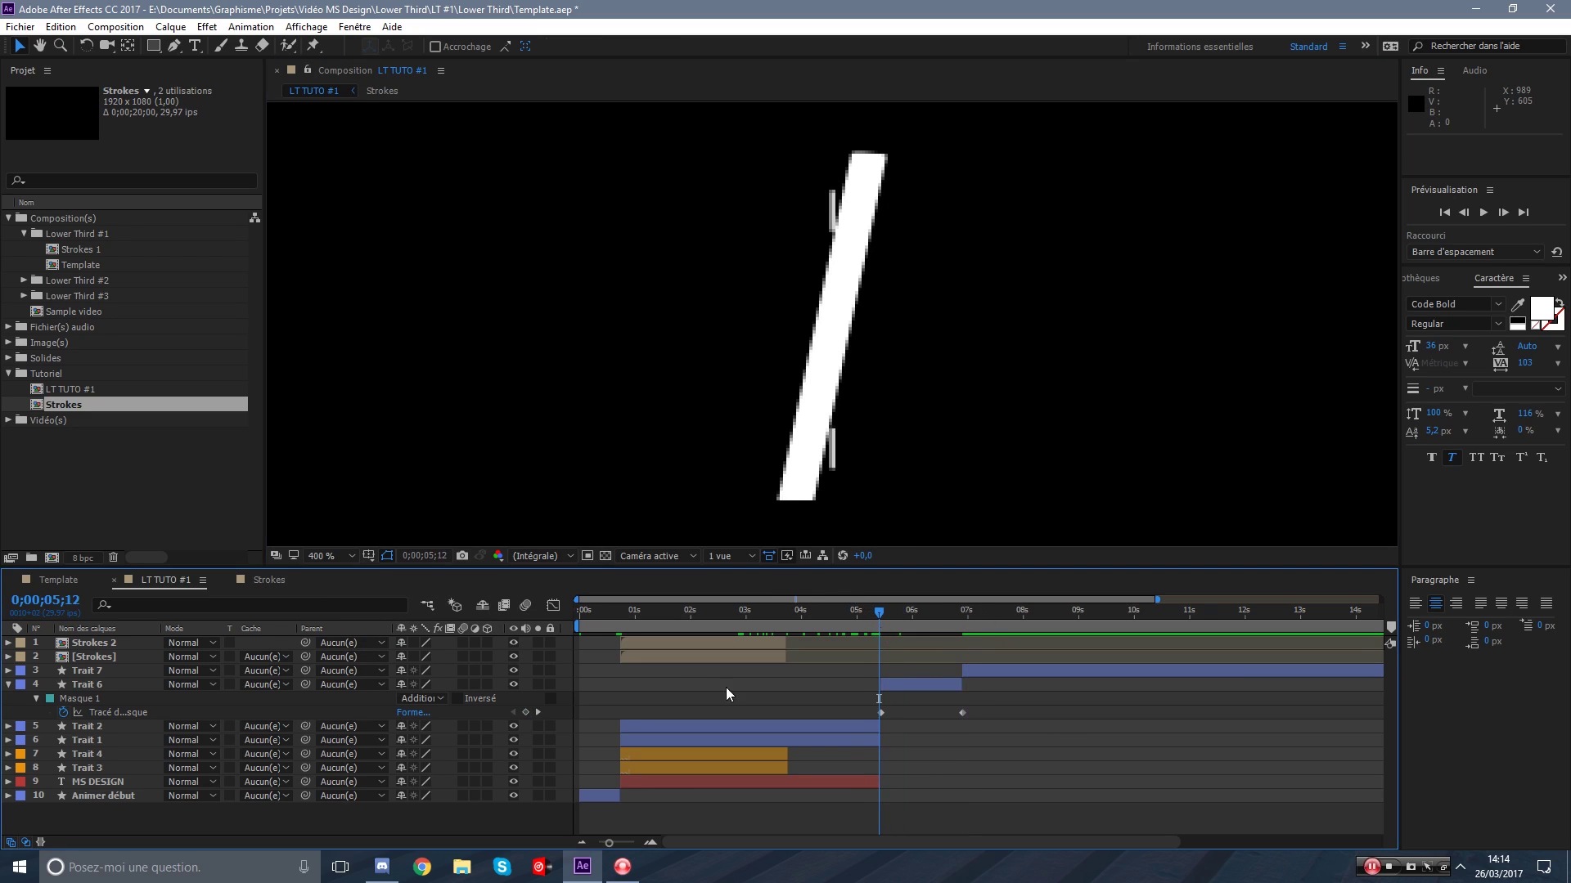
Start the work area at 0;00;05;12, preview the closing animation, and delete the leftover Trait 7 layer.
key("b")
key("space")
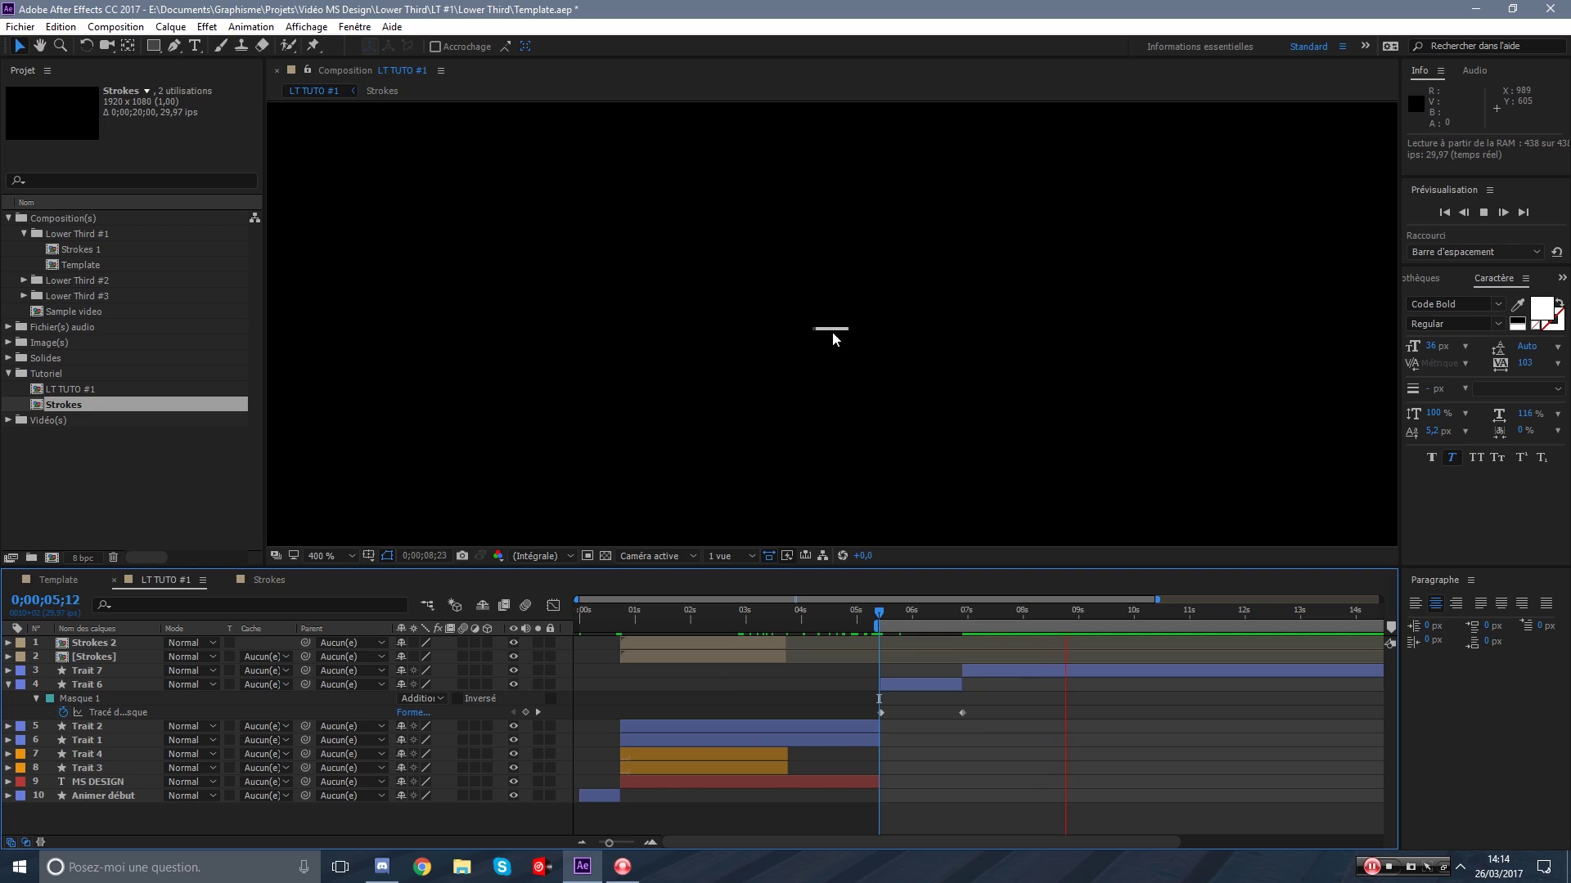
left_click(970, 615)
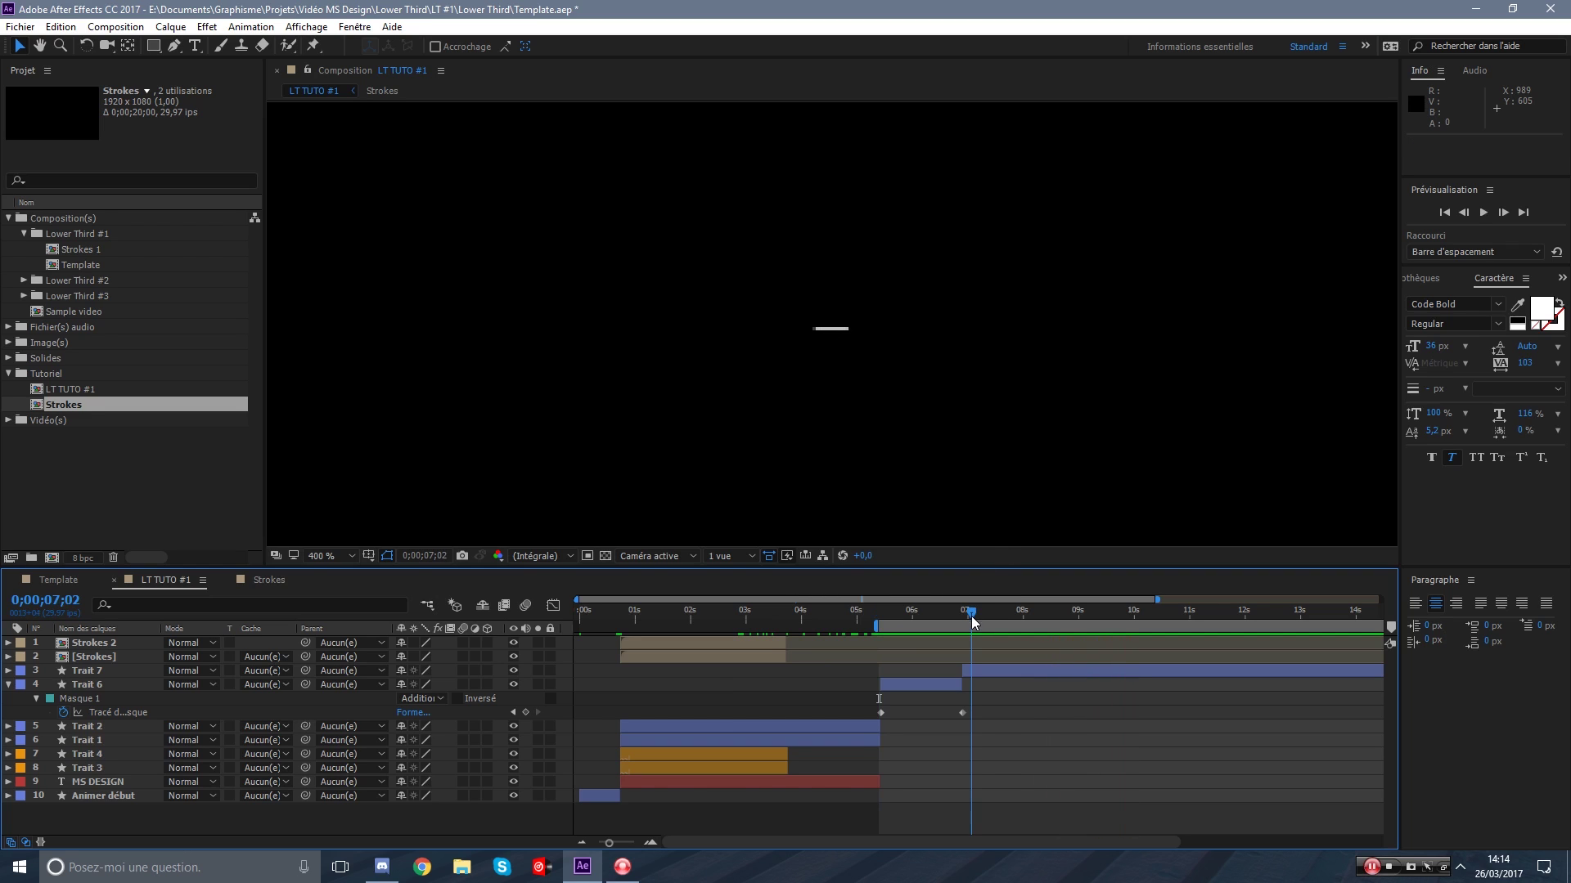
left_click(992, 673)
key("Delete")
key("space")
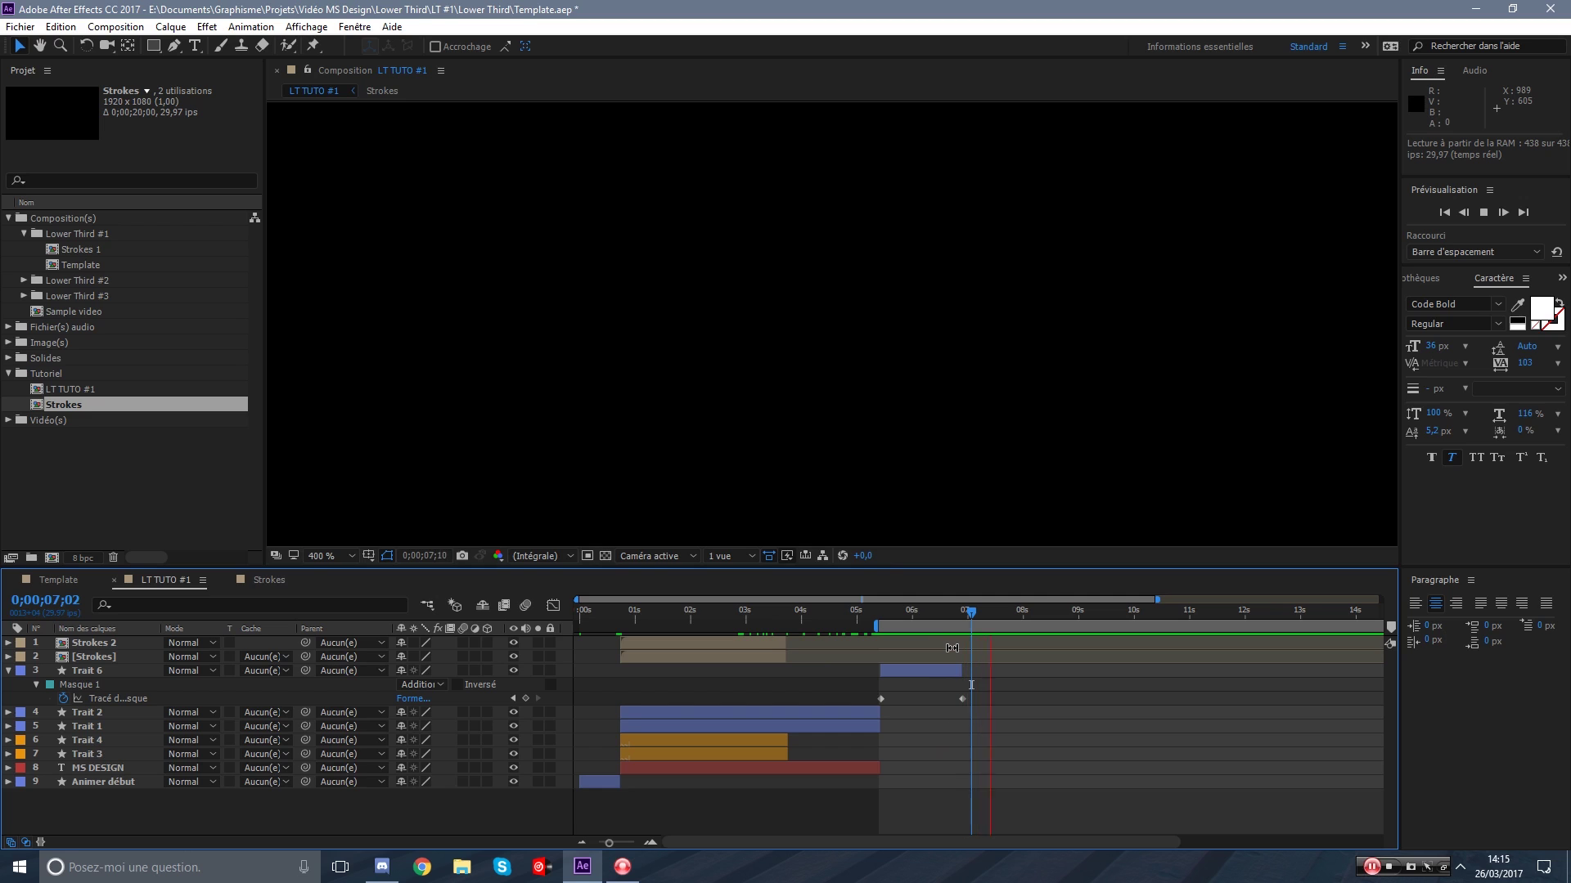
In Trait 6's mask path speed graph, raise the first keyframe's outgoing influence to about 84% and preview the closing.
left_click(938, 616)
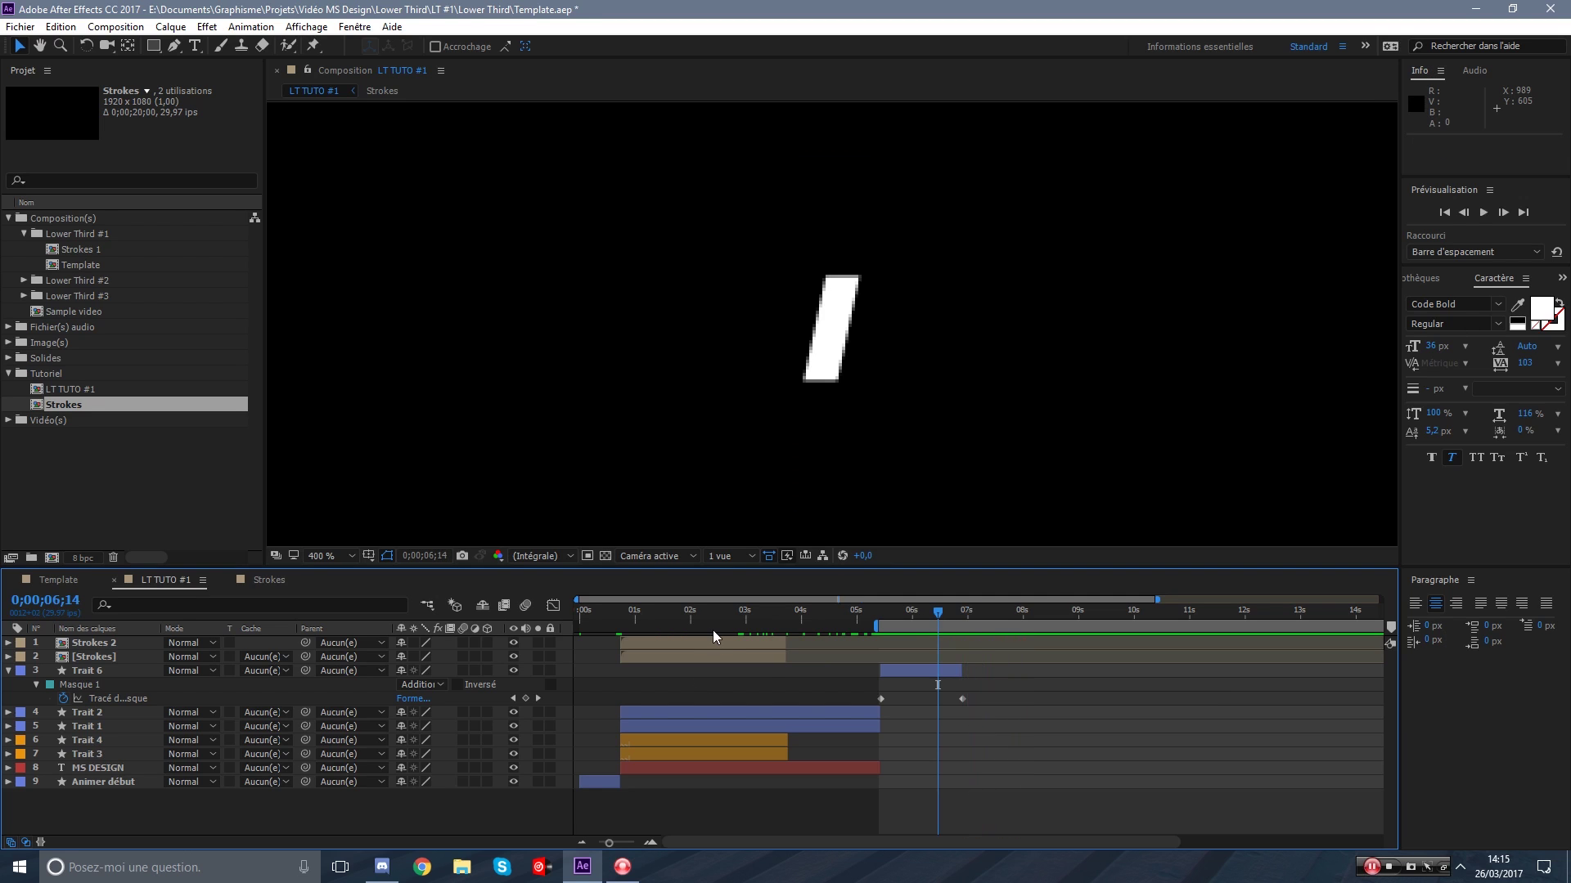
left_click(553, 605)
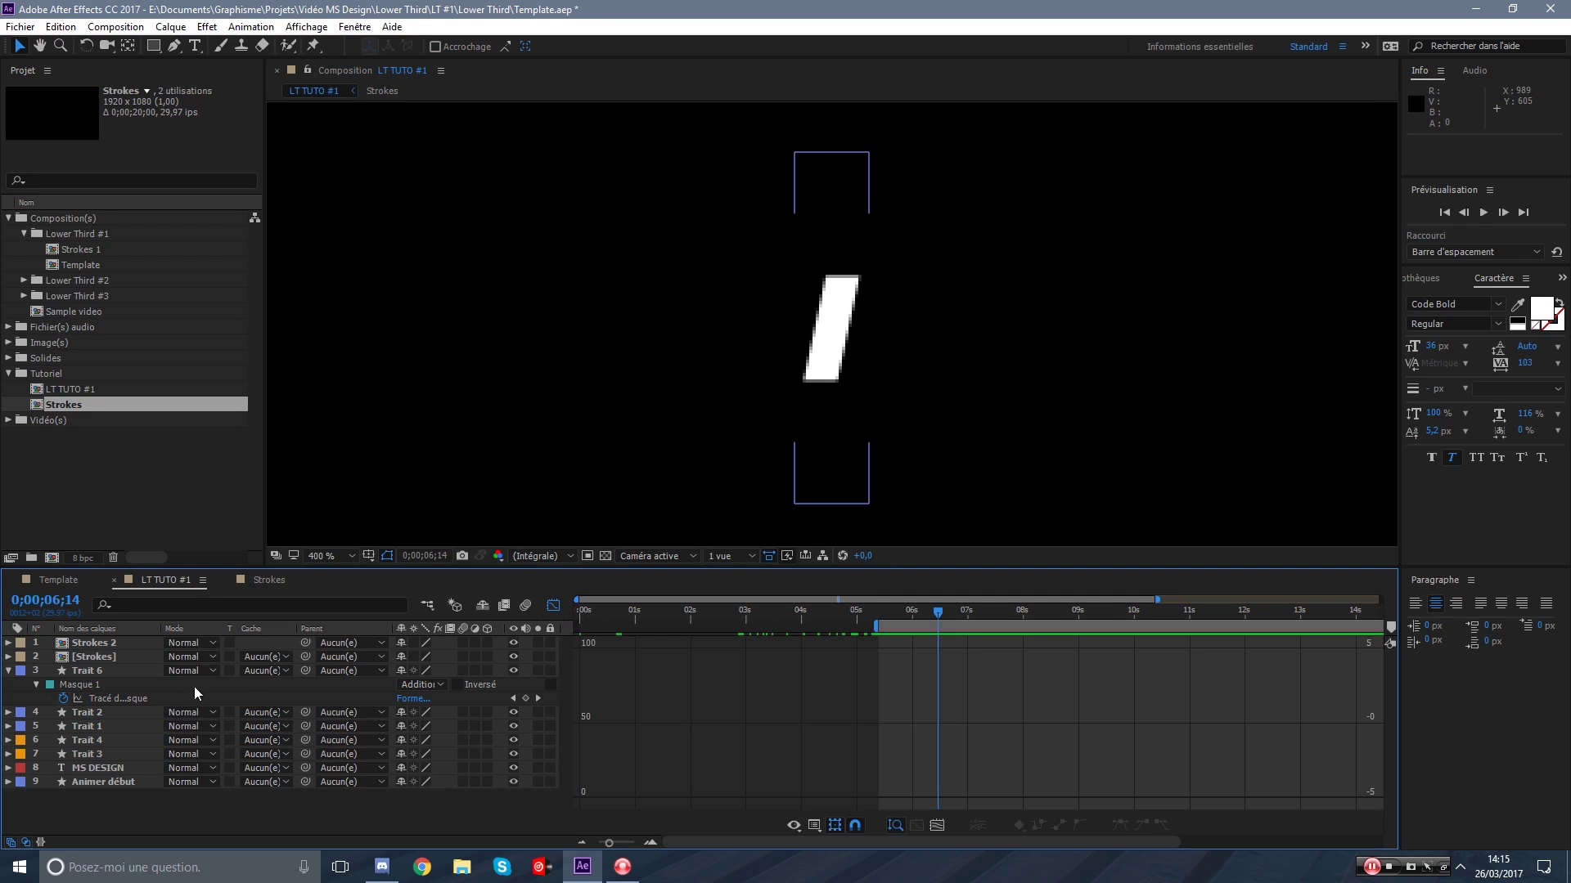
left_click(118, 698)
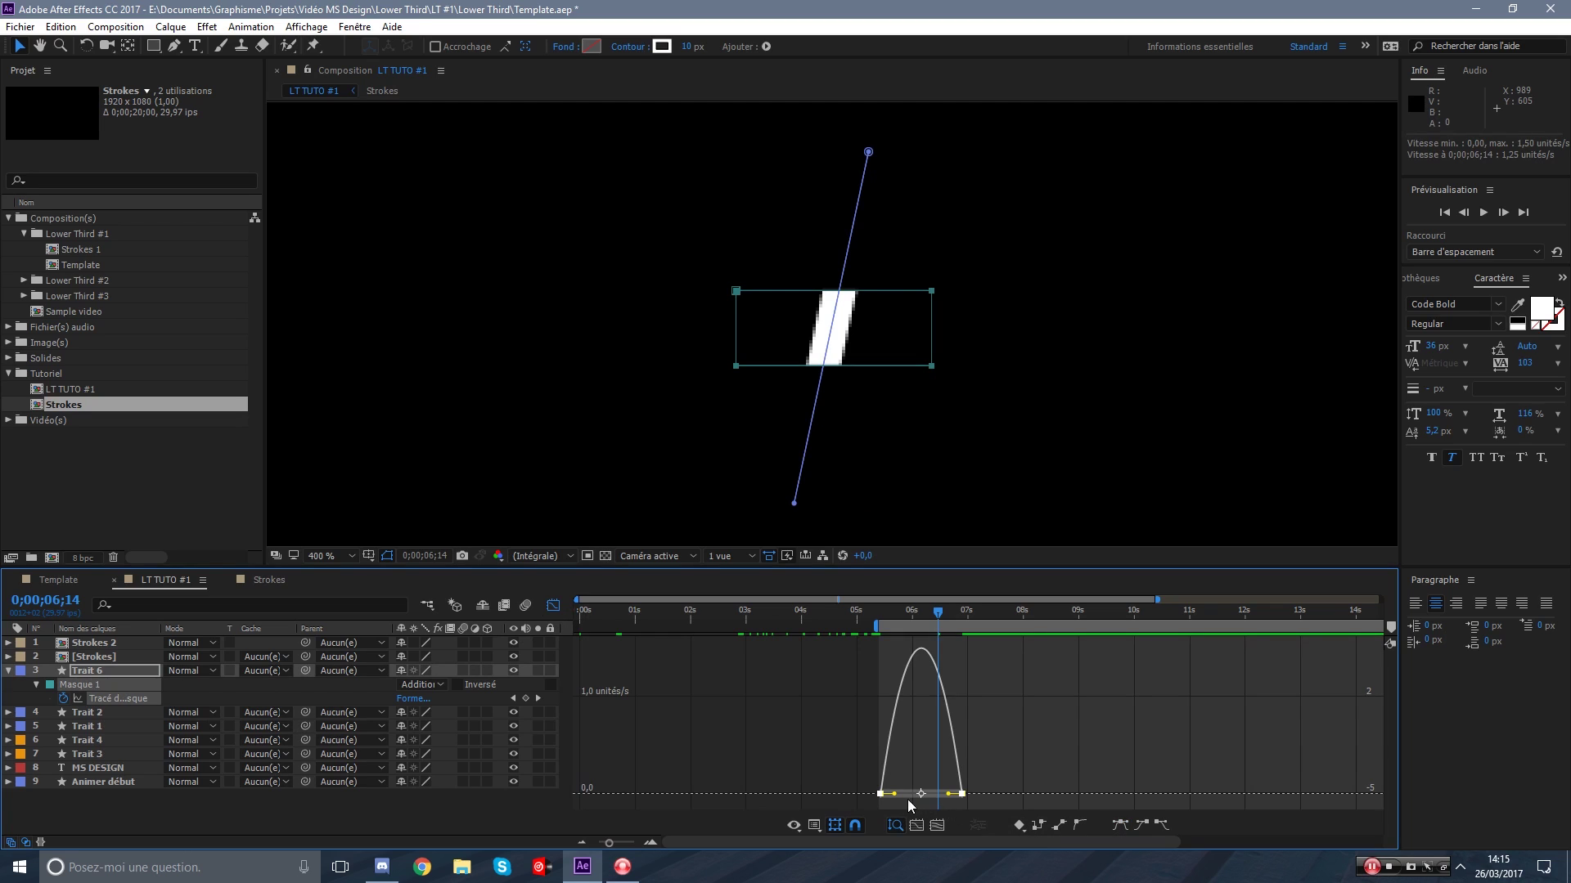
left_click_drag(894, 793, 918, 797)
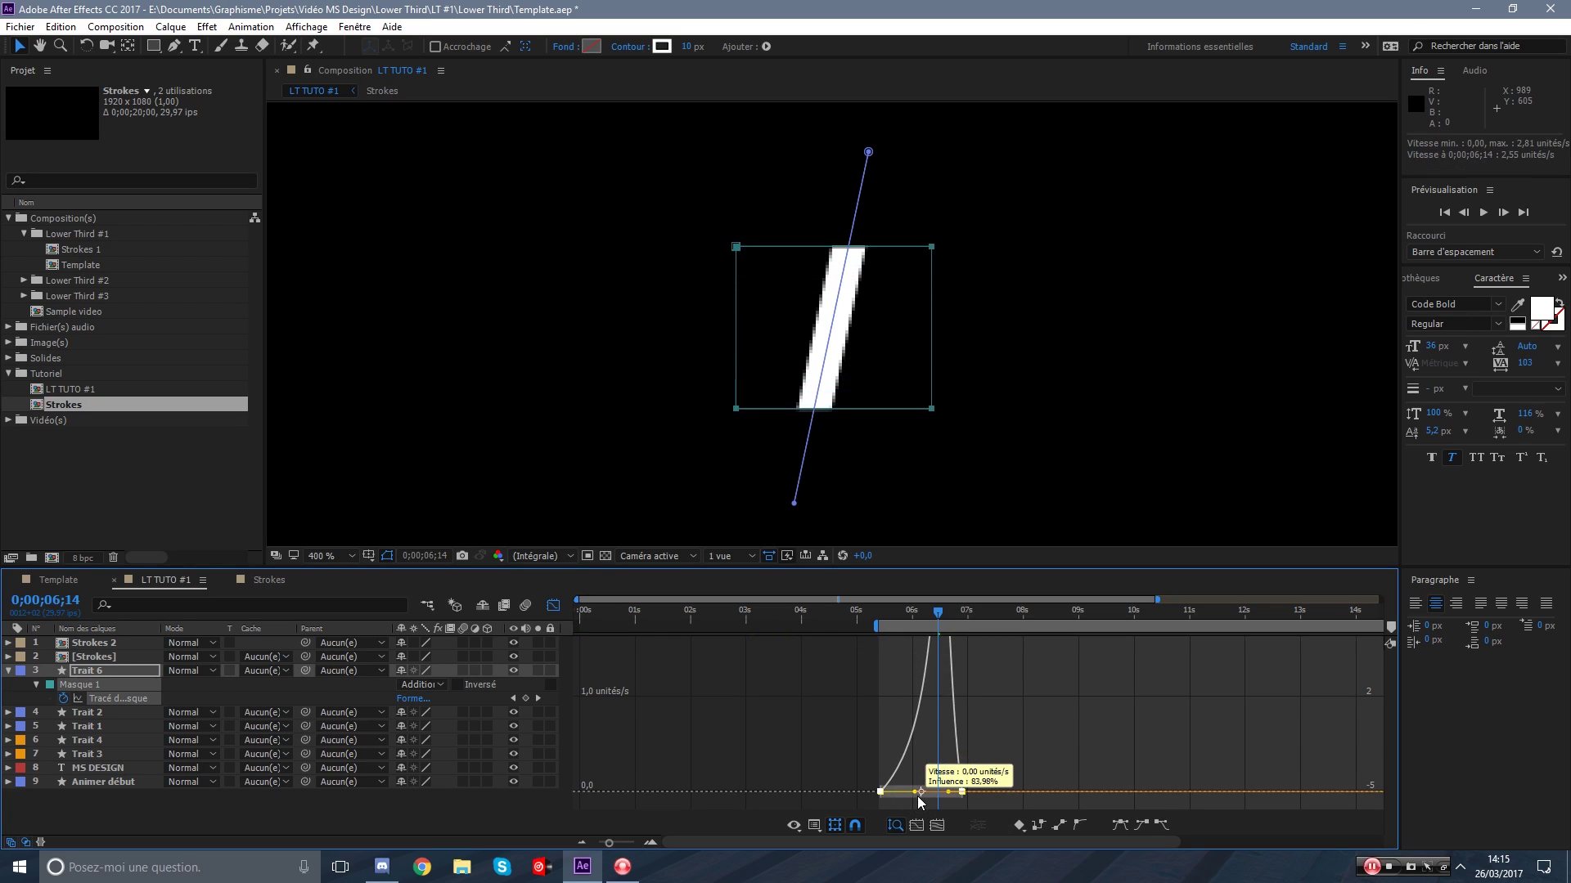
left_click(558, 607)
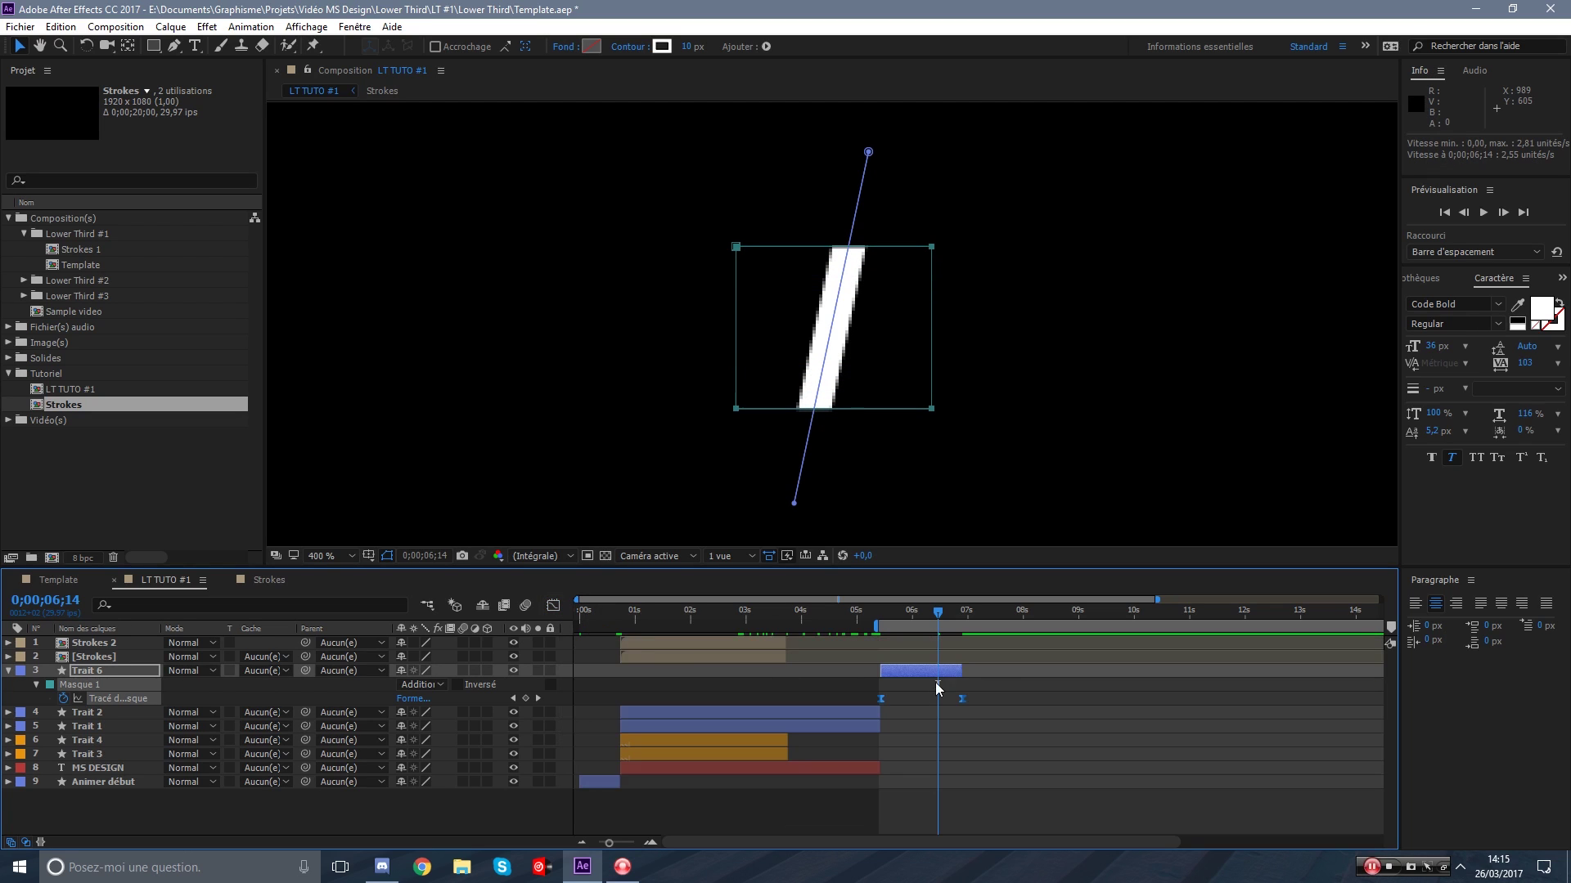
left_click(1018, 675)
key("space")
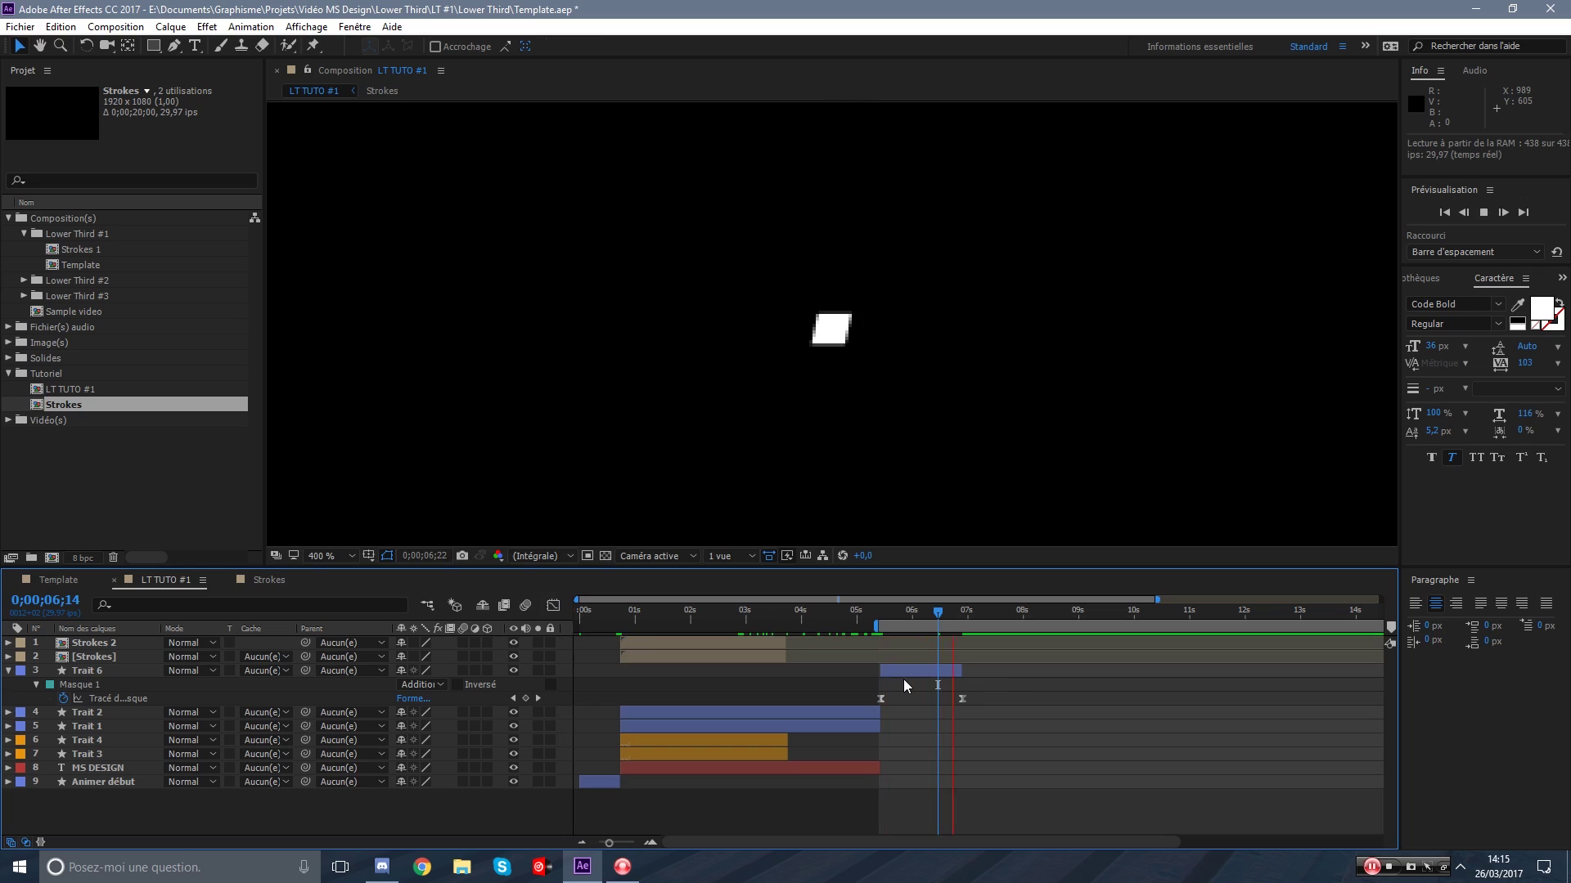
key("space")
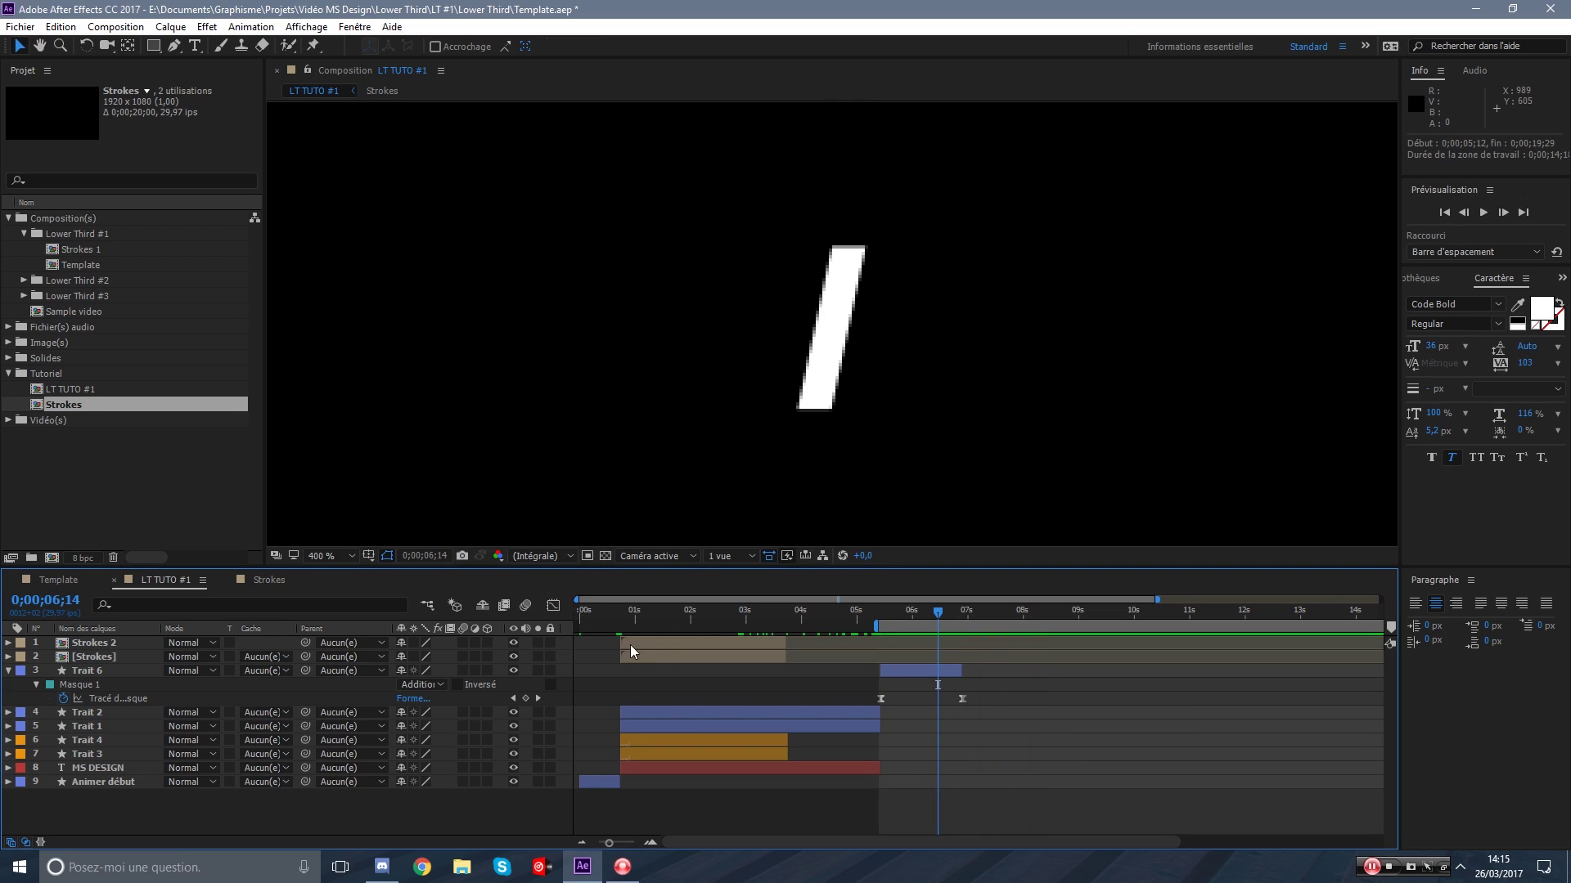
Reset the work area start to 0;00;00;00 and preview the whole composition fitted in a temporarily enlarged viewer.
left_click_drag(885, 625, 579, 625)
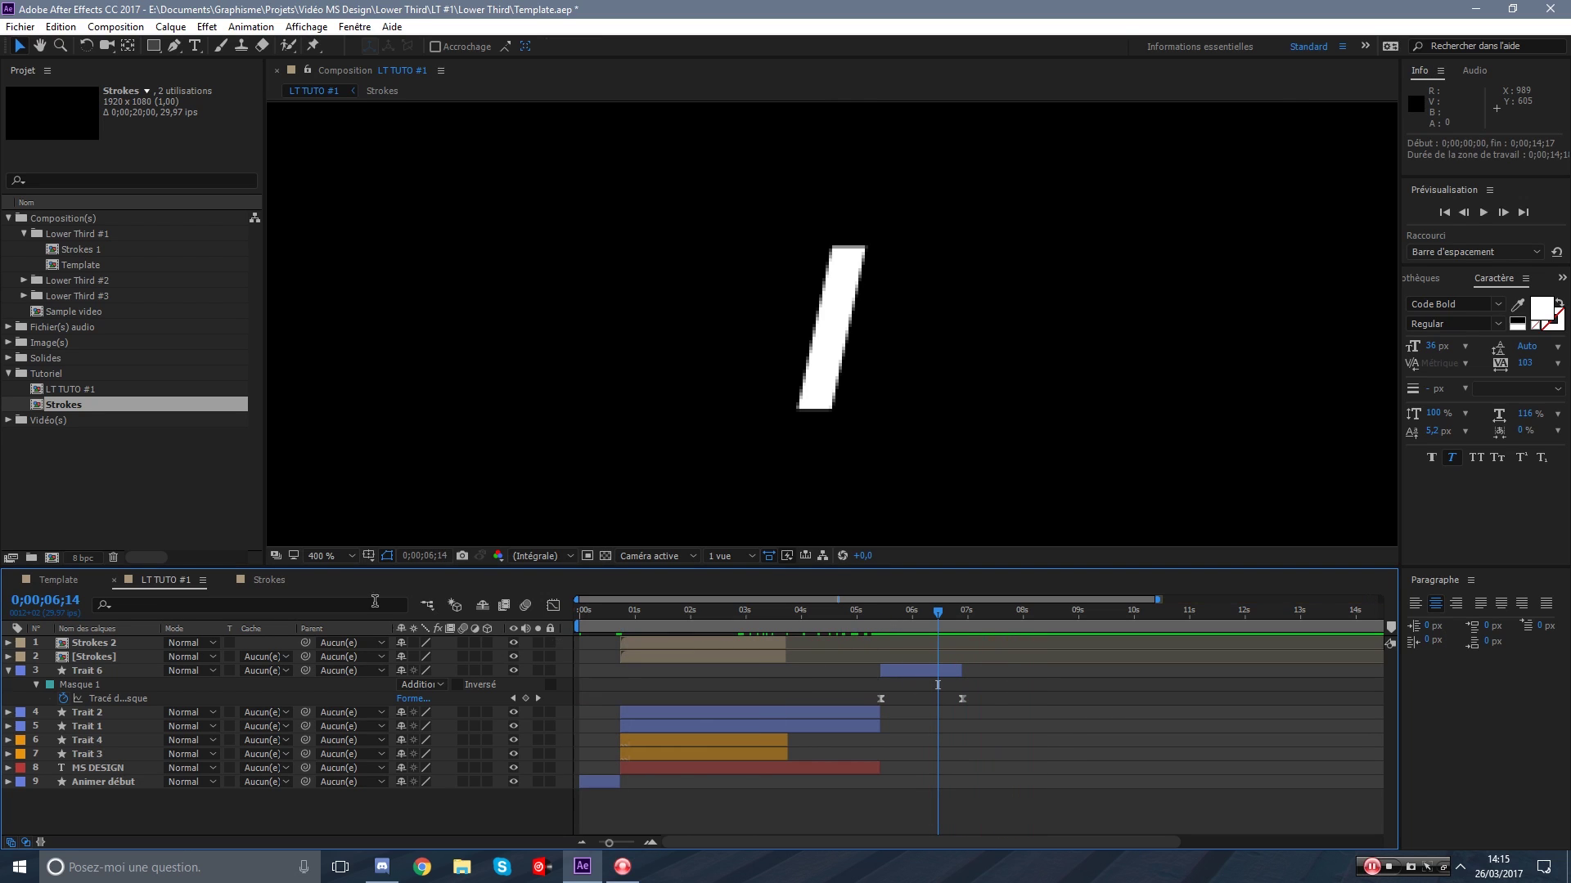
left_click(339, 562)
left_click(360, 272)
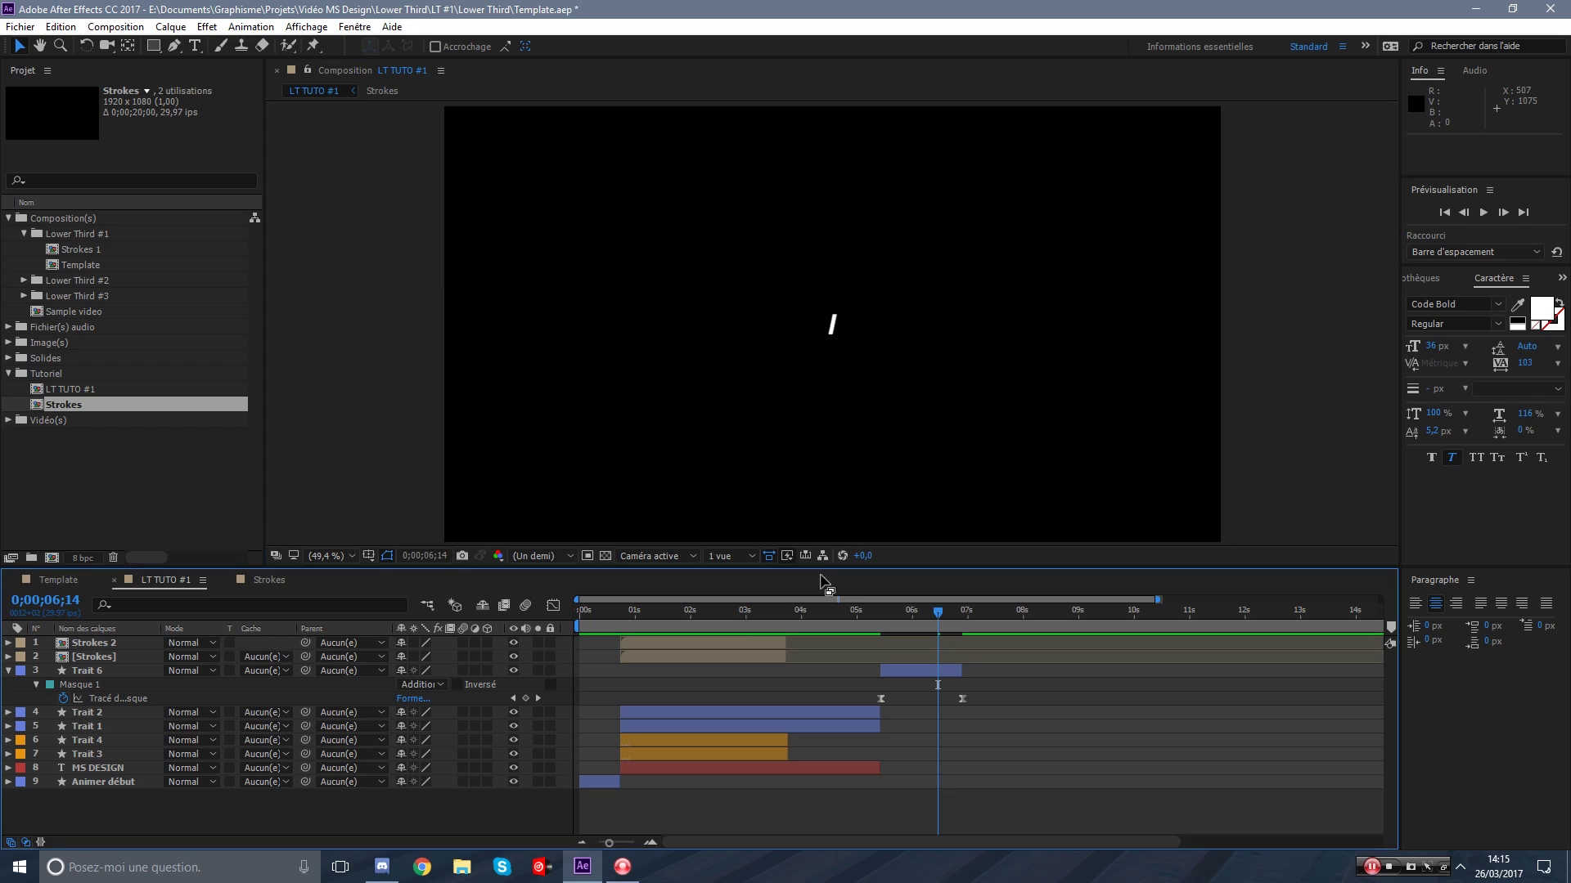
left_click_drag(810, 570, 895, 729)
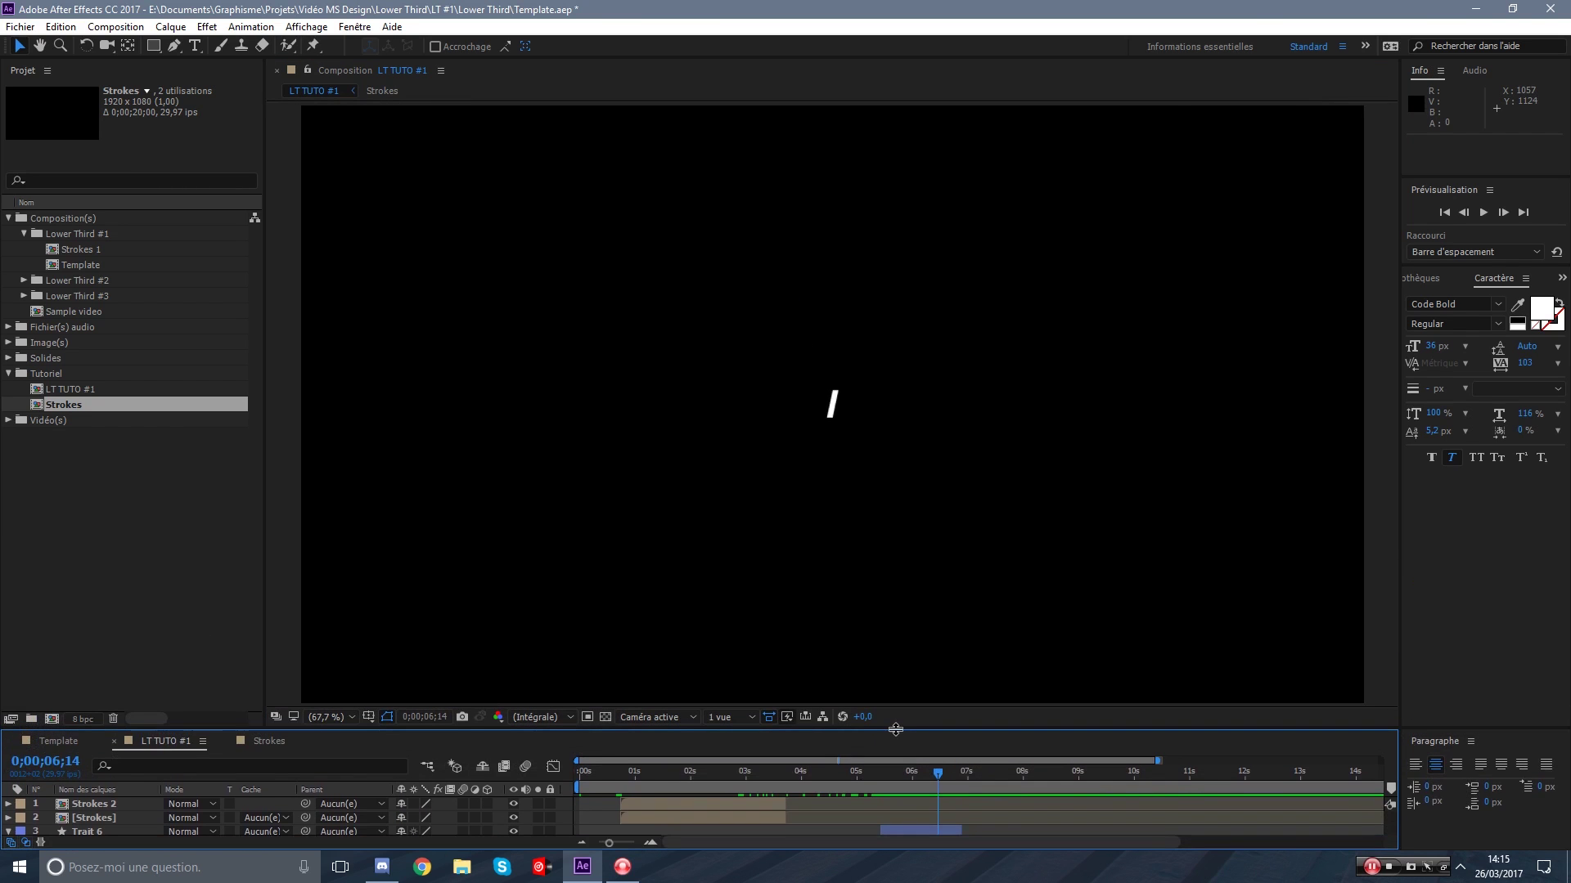
key("space")
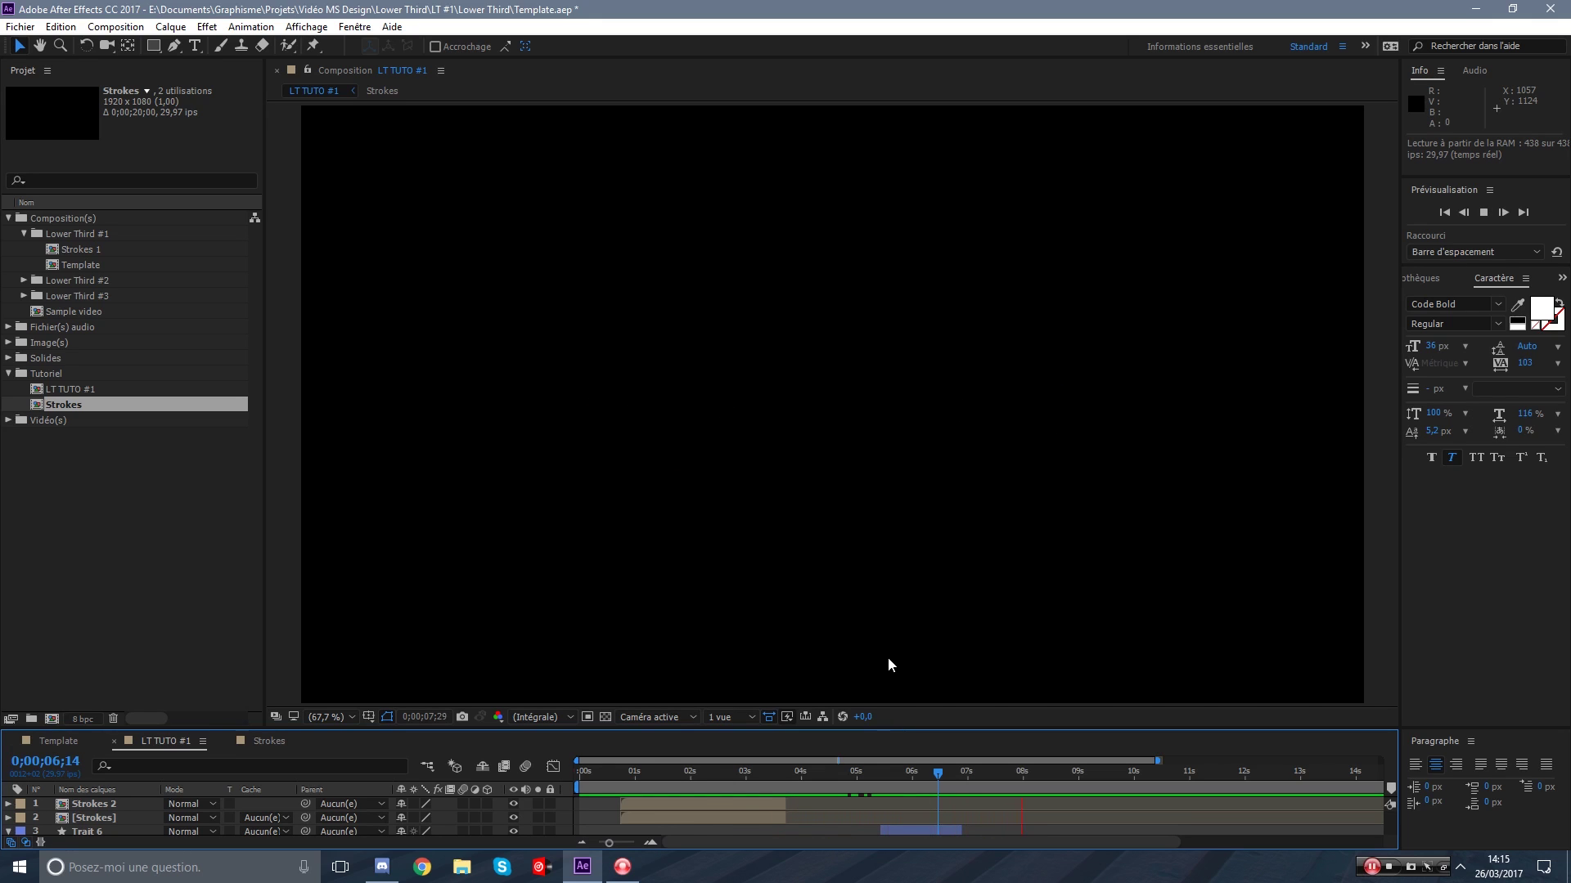
left_click(910, 777)
left_click_drag(841, 723, 792, 543)
left_click_drag(619, 587, 570, 587)
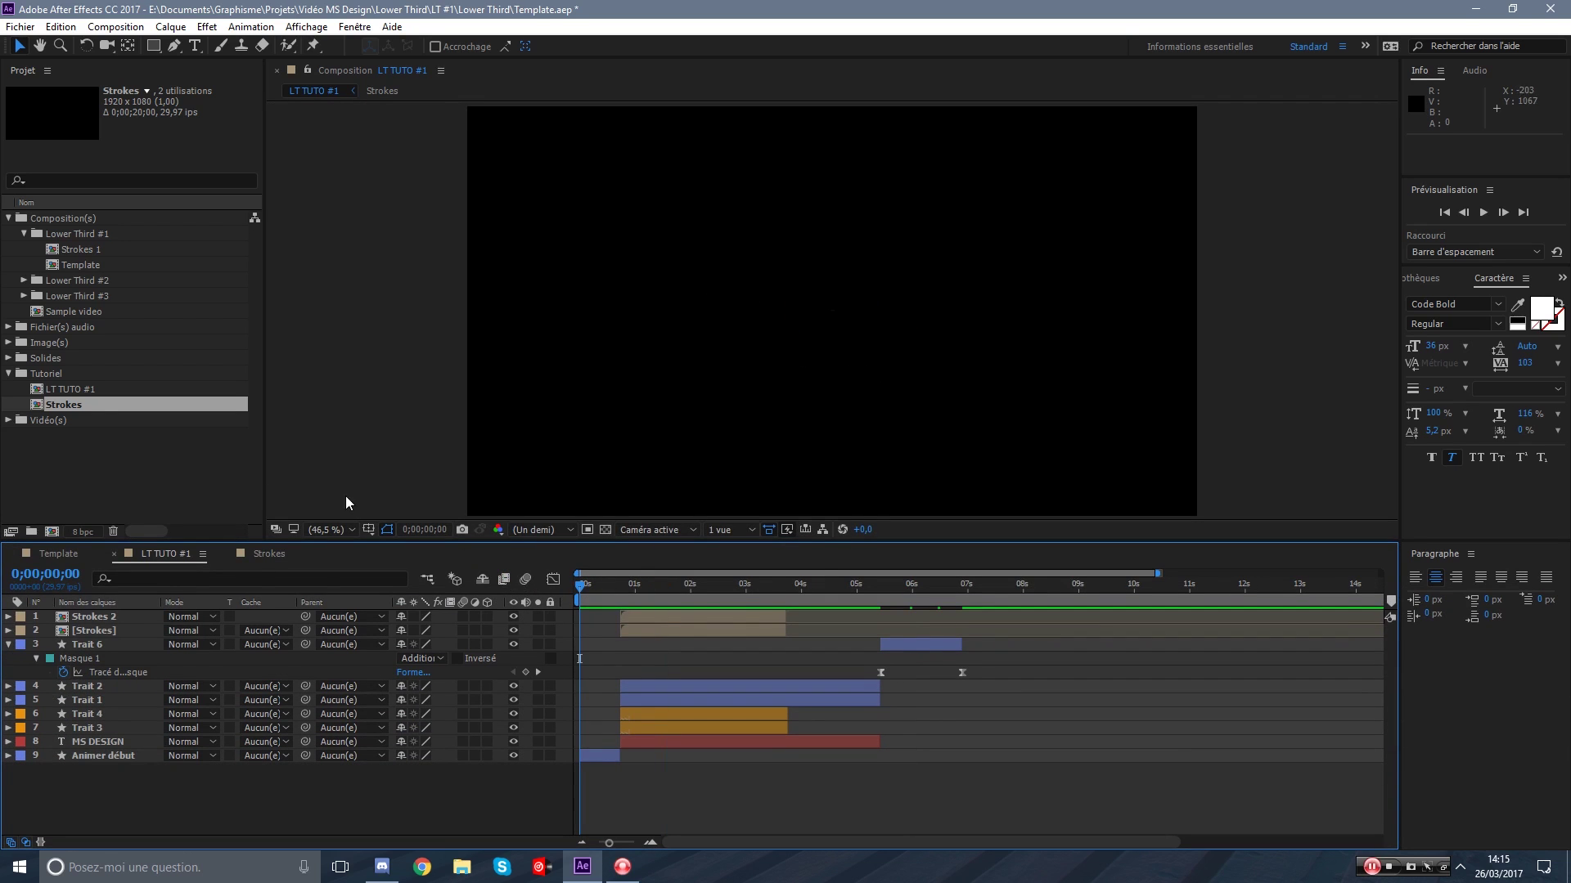
Open the Template composition of Lower Third #2 and preview its animation from the beginning.
double_click(75, 285)
double_click(76, 295)
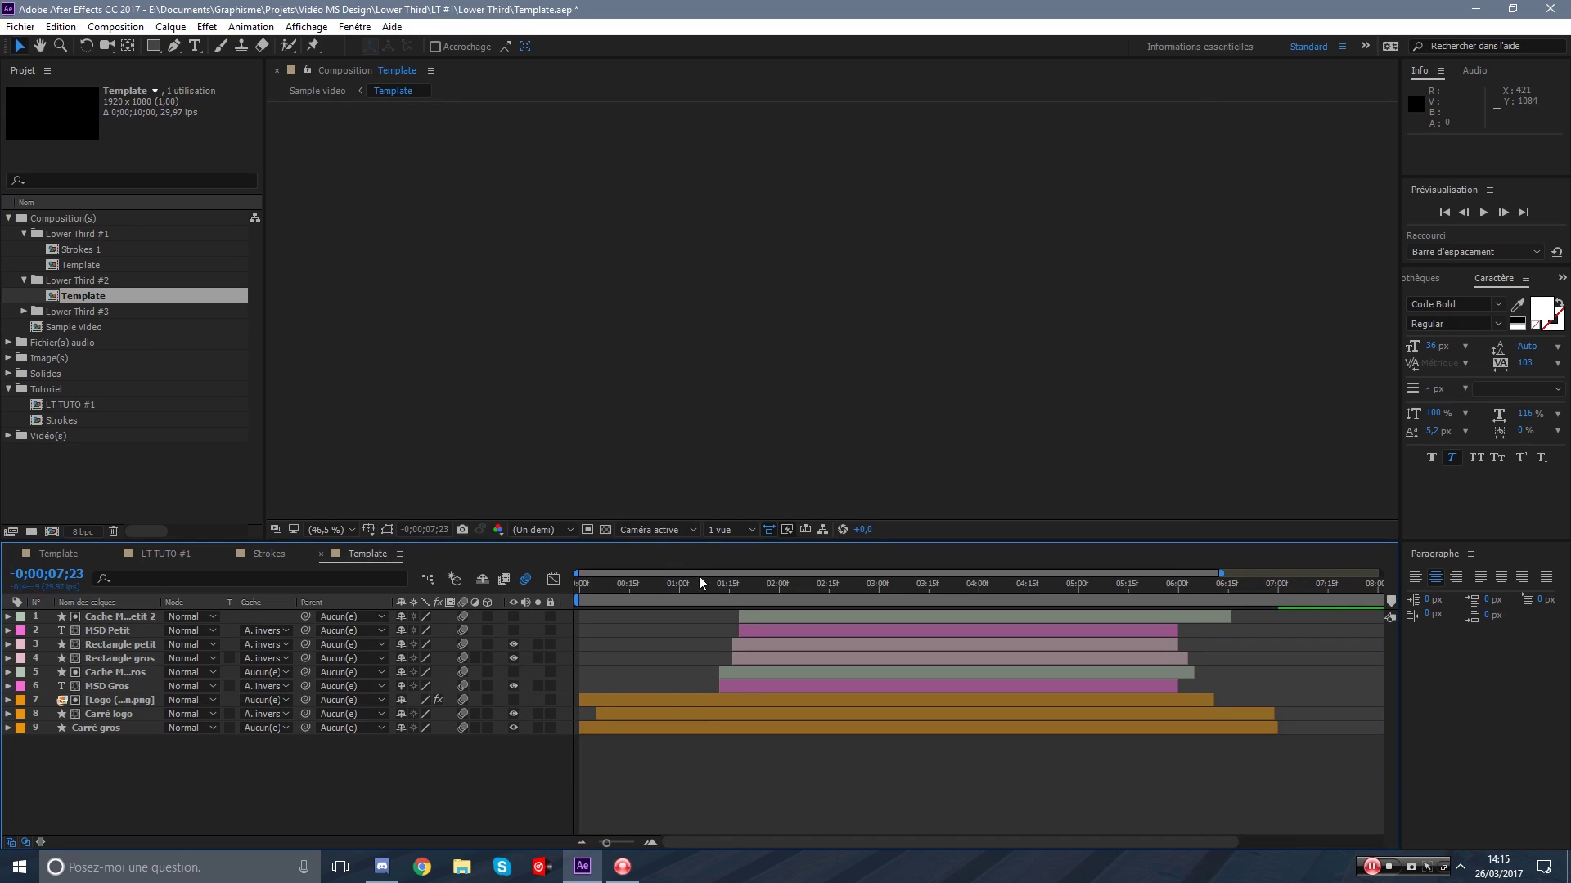
left_click_drag(700, 583, 496, 680)
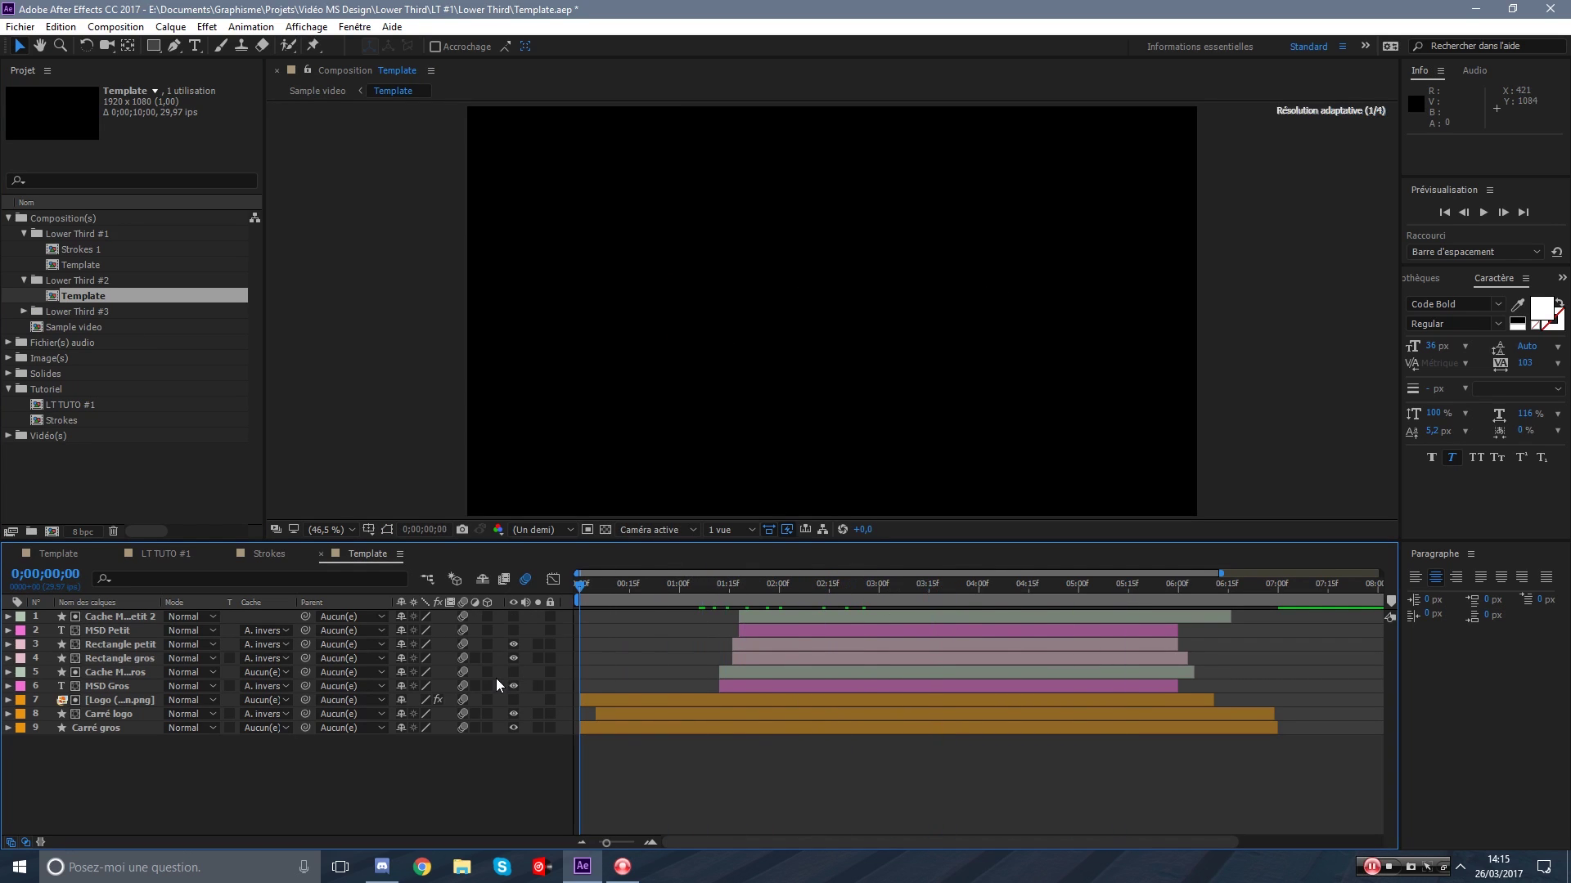
key("space")
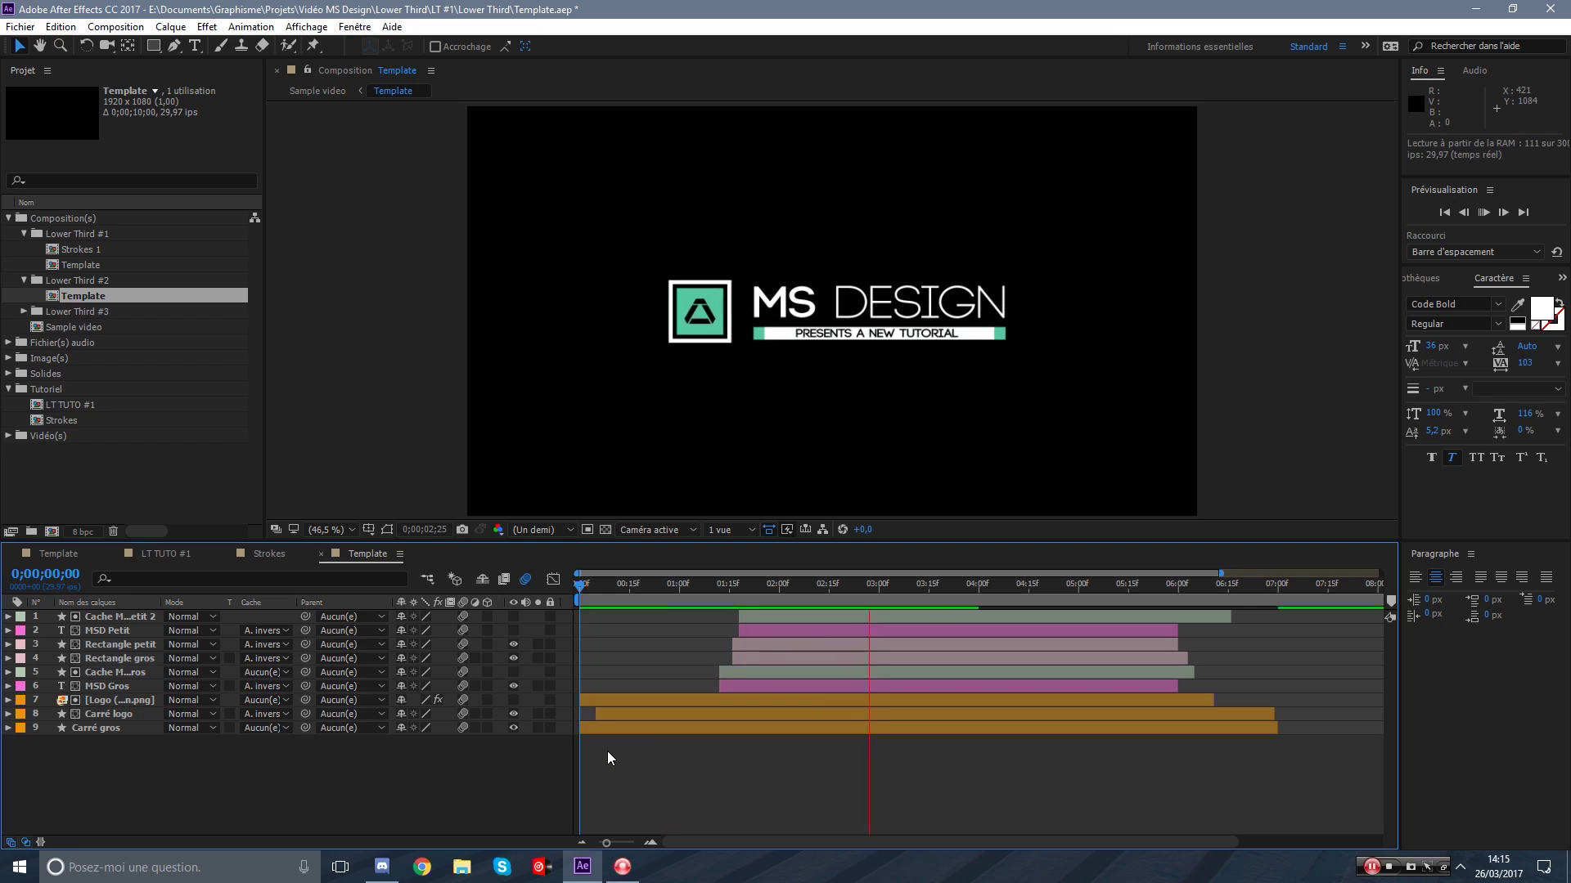
left_click_drag(896, 586, 713, 588)
Open the Template composition of Lower Third #3 and preview its animation.
left_click(24, 311)
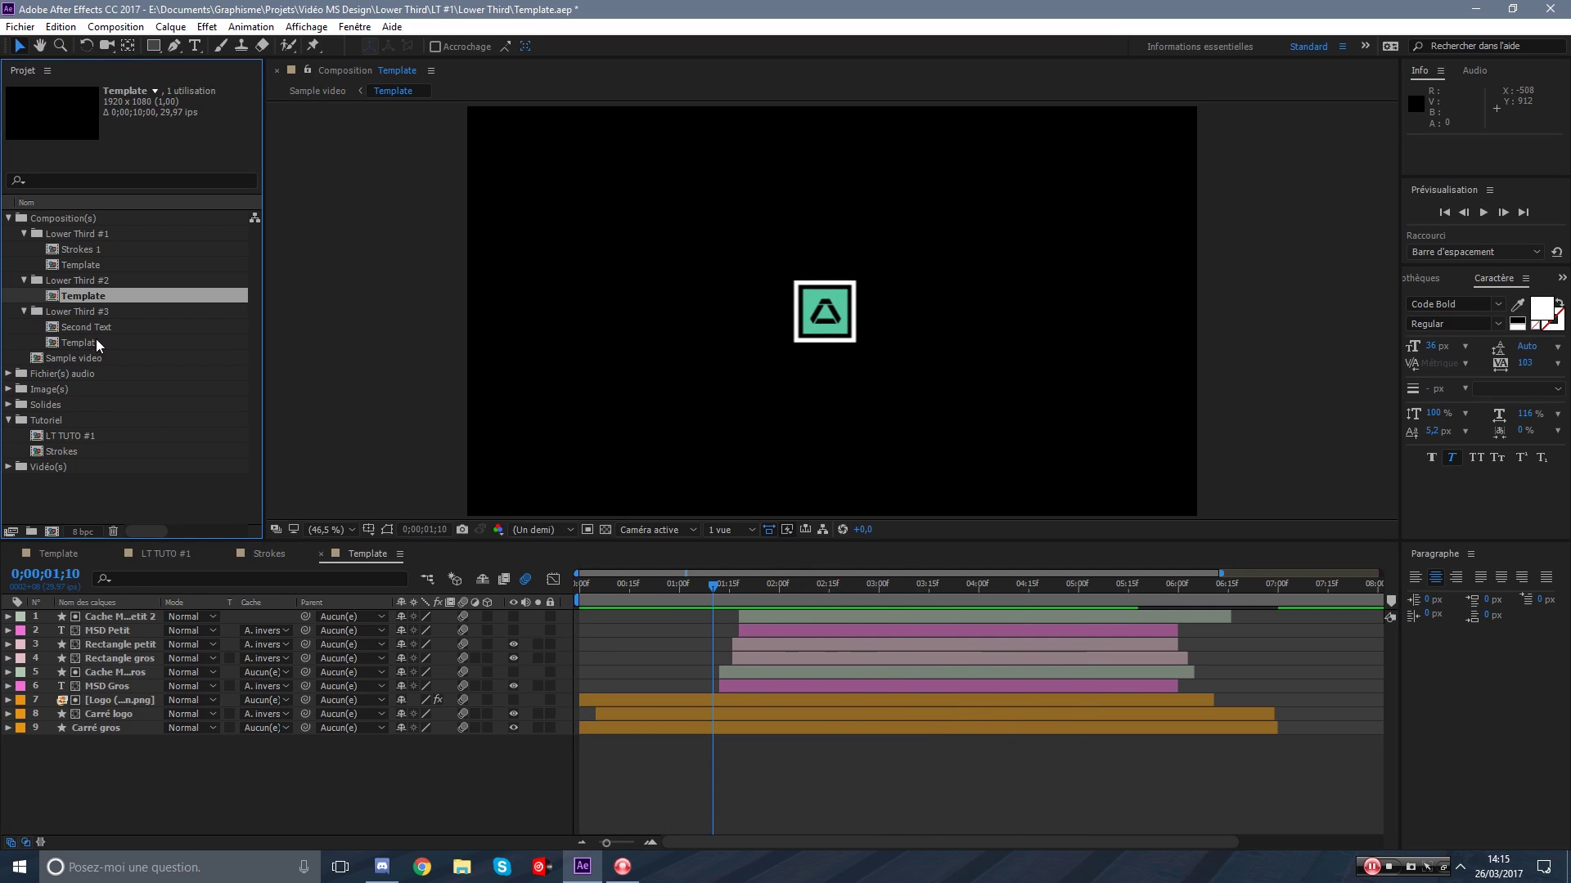
double_click(85, 342)
key("space")
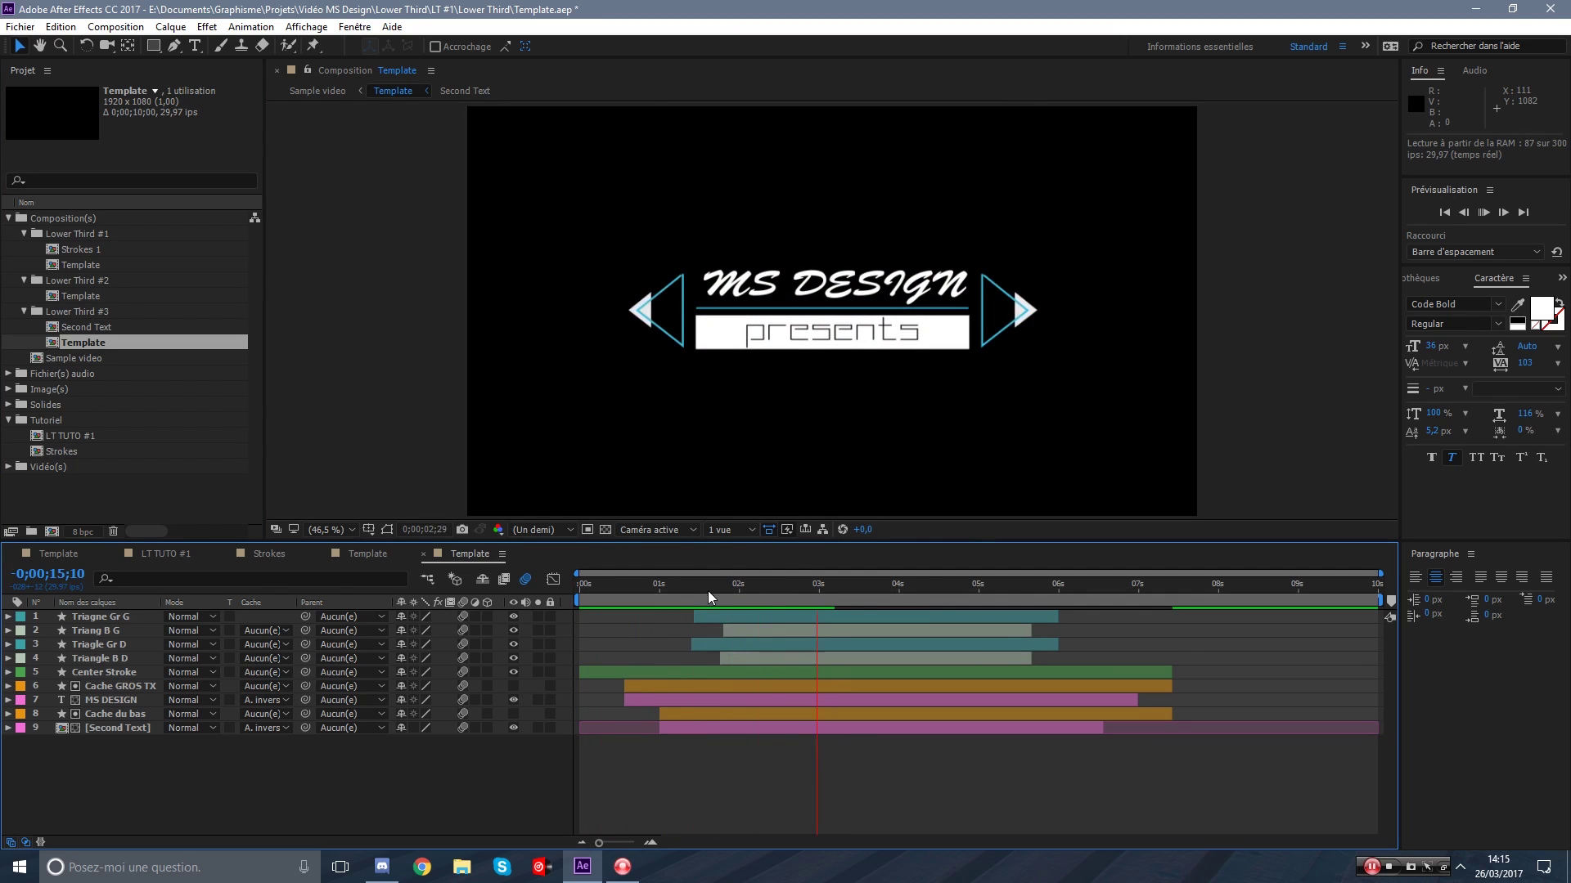
left_click_drag(709, 591, 685, 589)
Return to the LT TUTO #1 composition and move the current time to 0;00;01;22.
double_click(90, 270)
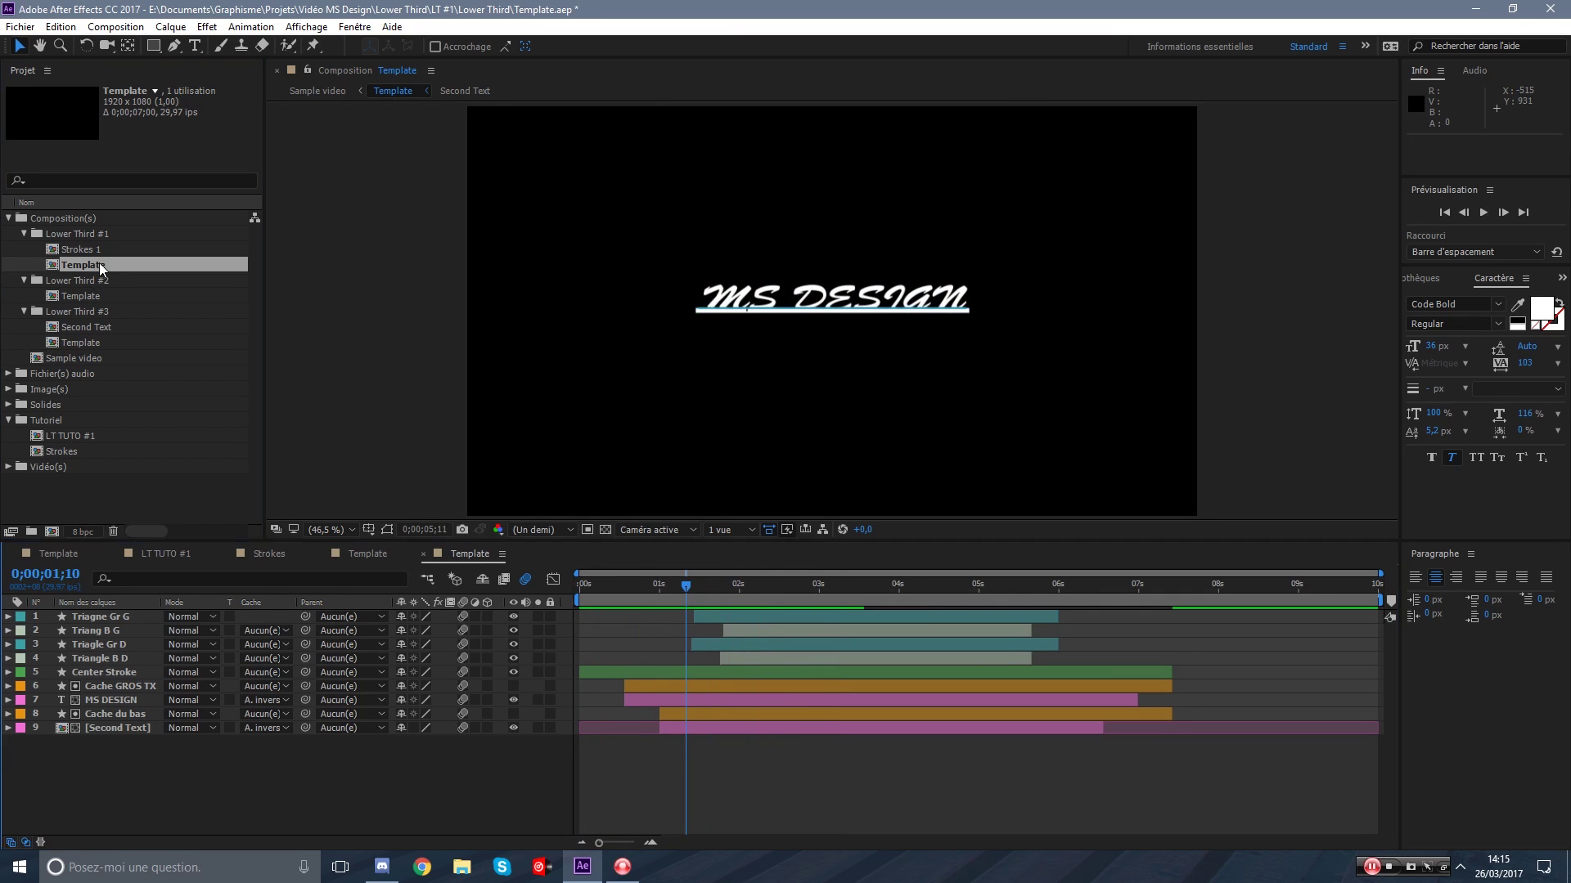
double_click(66, 451)
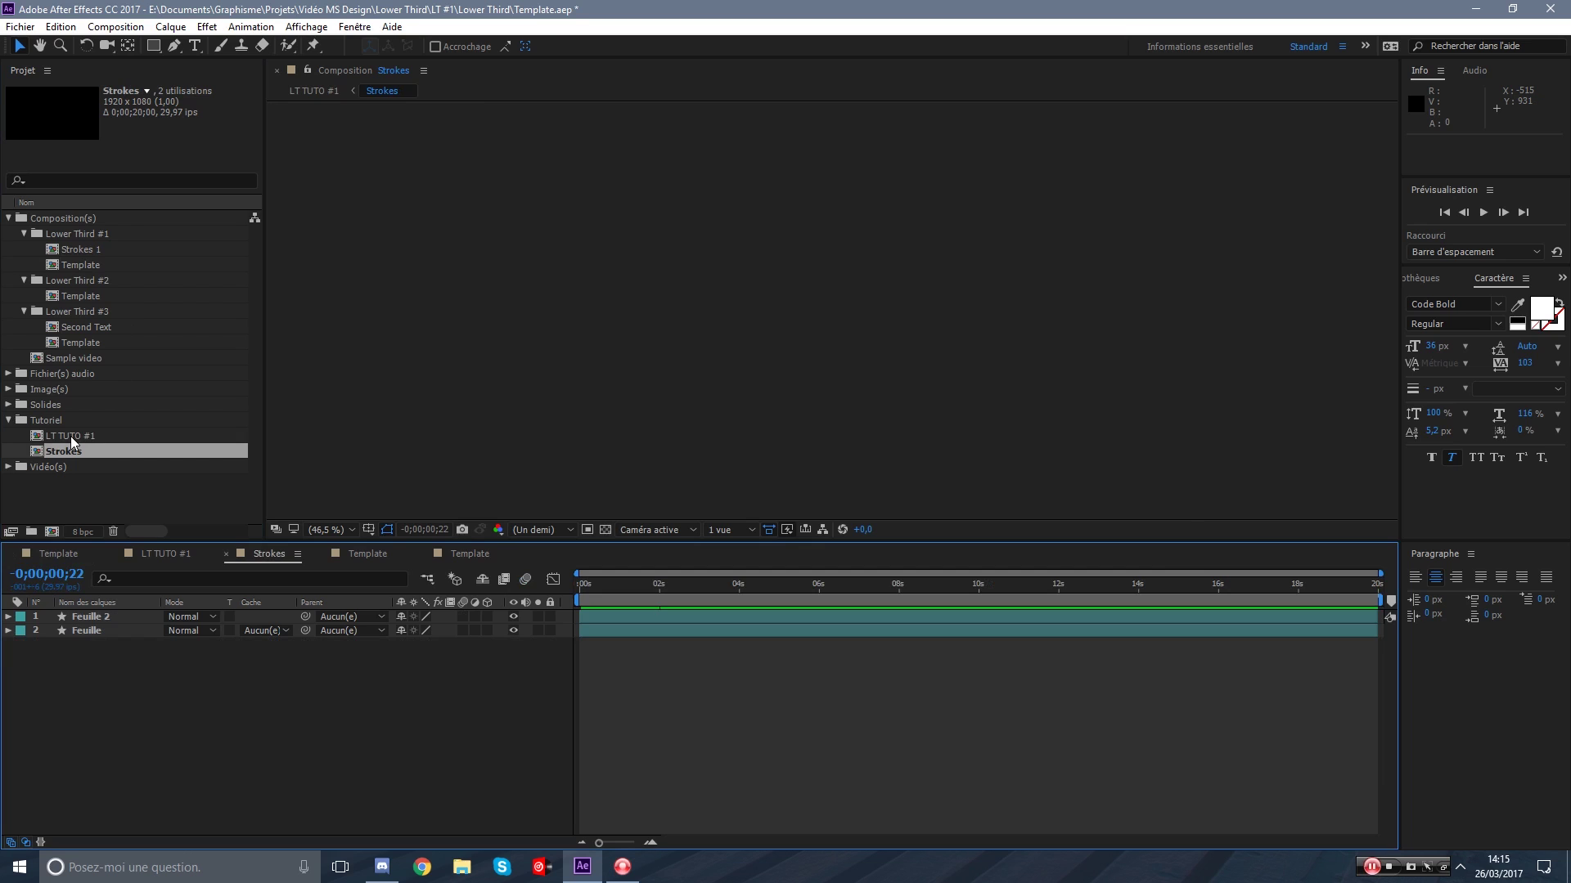
double_click(71, 435)
left_click_drag(612, 595, 676, 587)
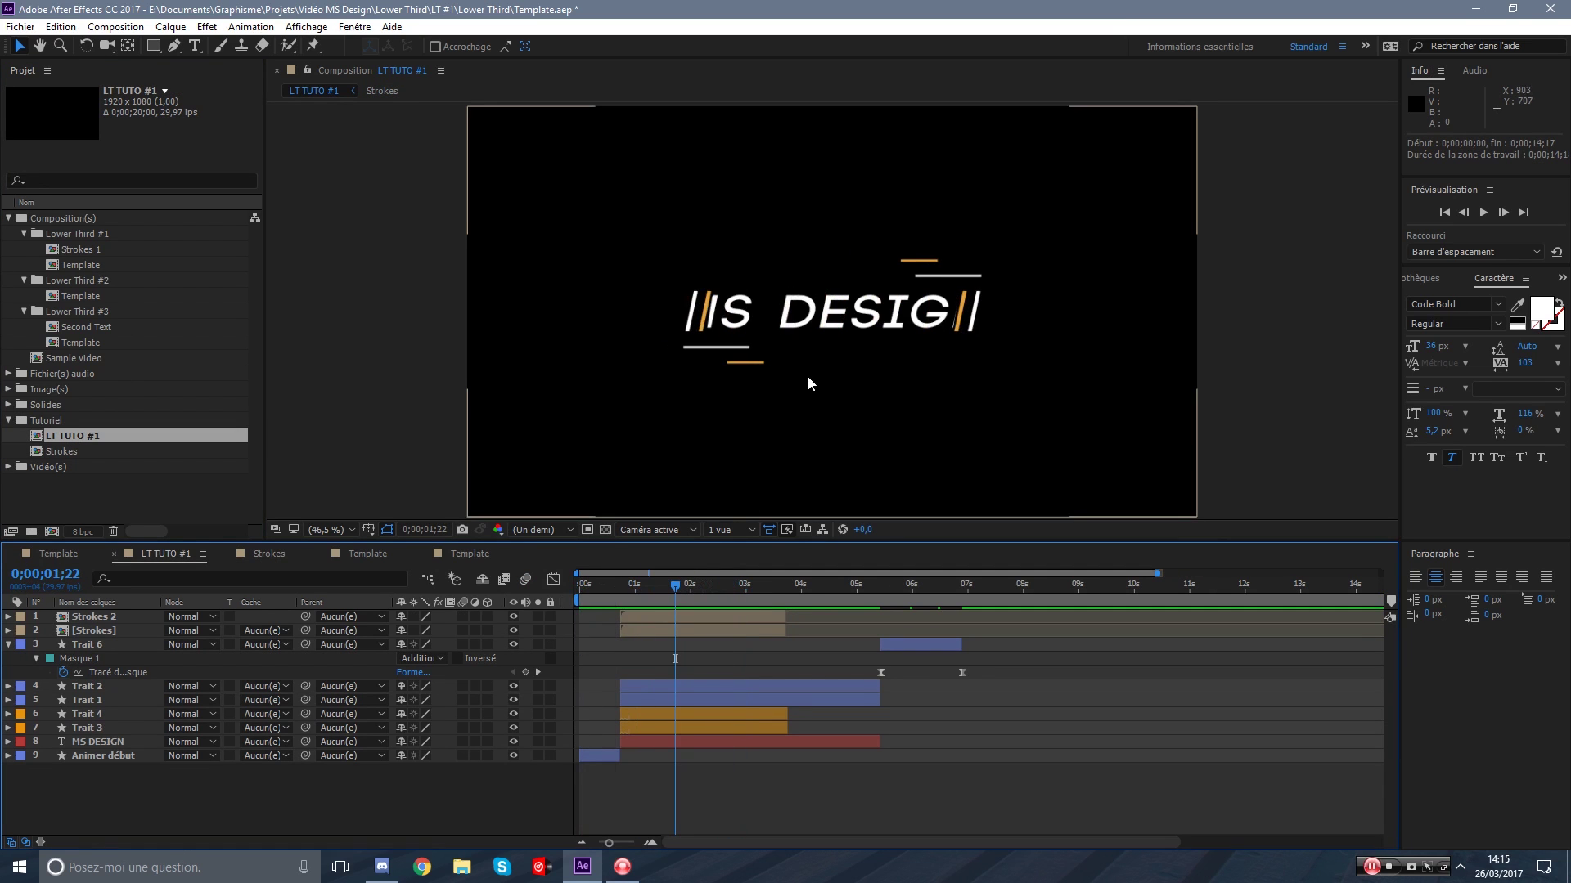